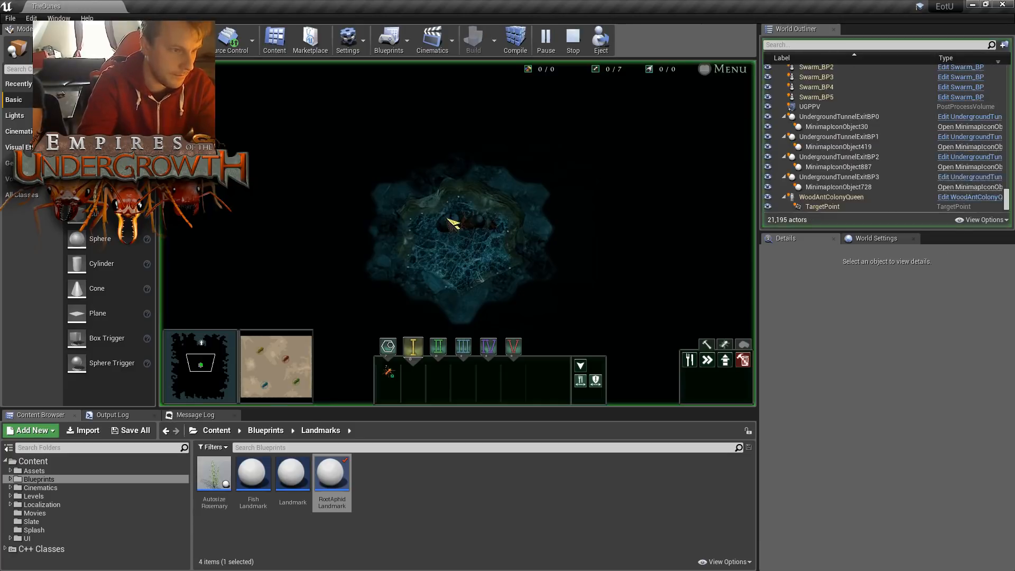
# - Show the running level full screen and survey the sand surface at several places on the map
pyautogui.press('F11')
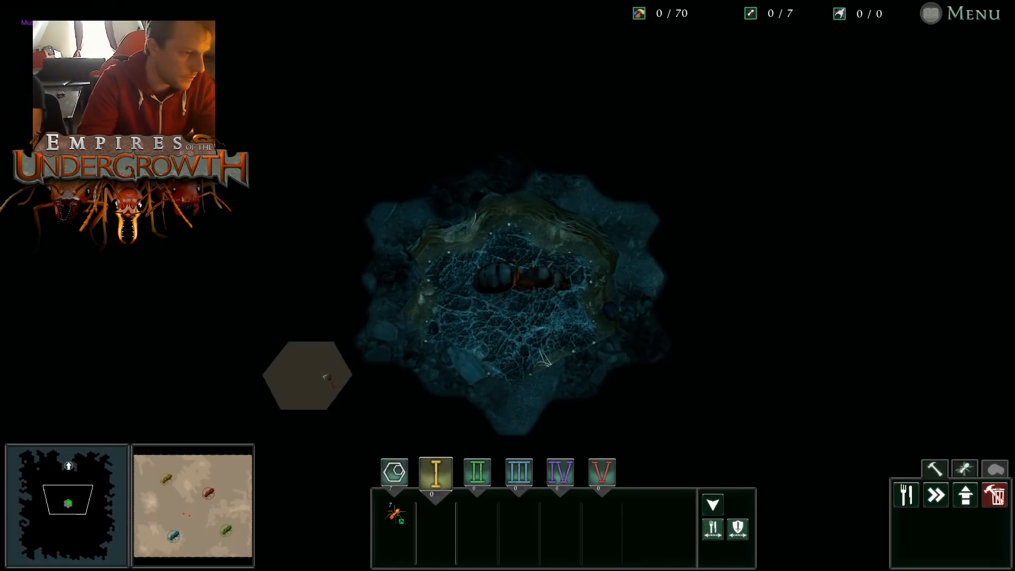
pyautogui.click(186, 522)
pyautogui.moveTo(184, 522); pyautogui.dragTo(223, 478)
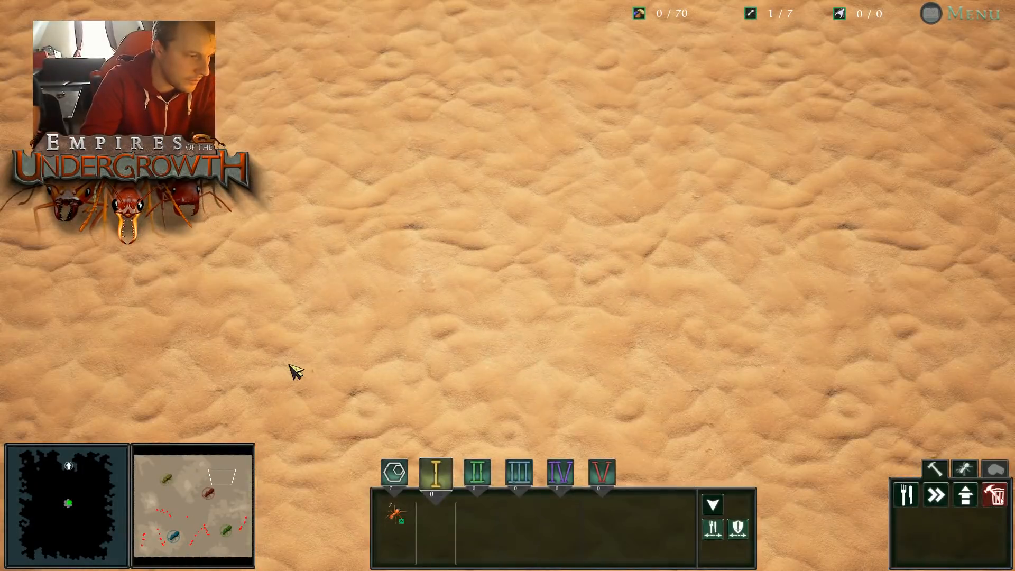
pyautogui.click(207, 495)
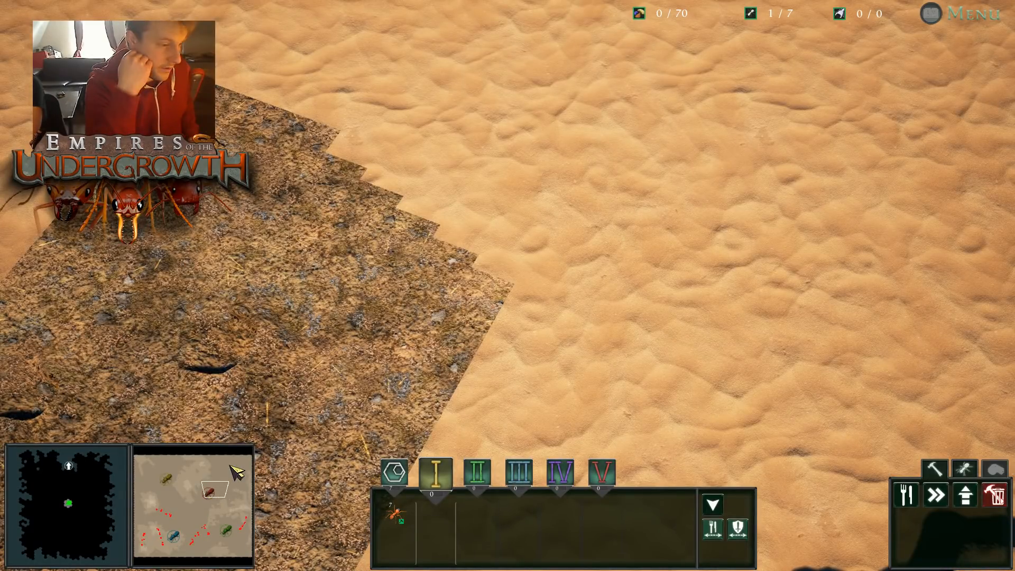
pyautogui.click(208, 502)
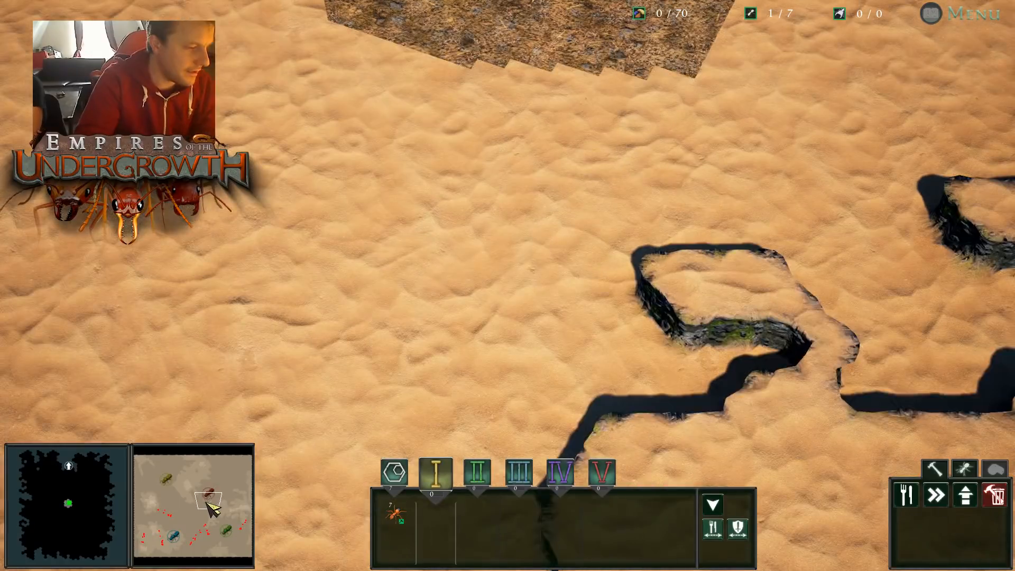
pyautogui.click(194, 542)
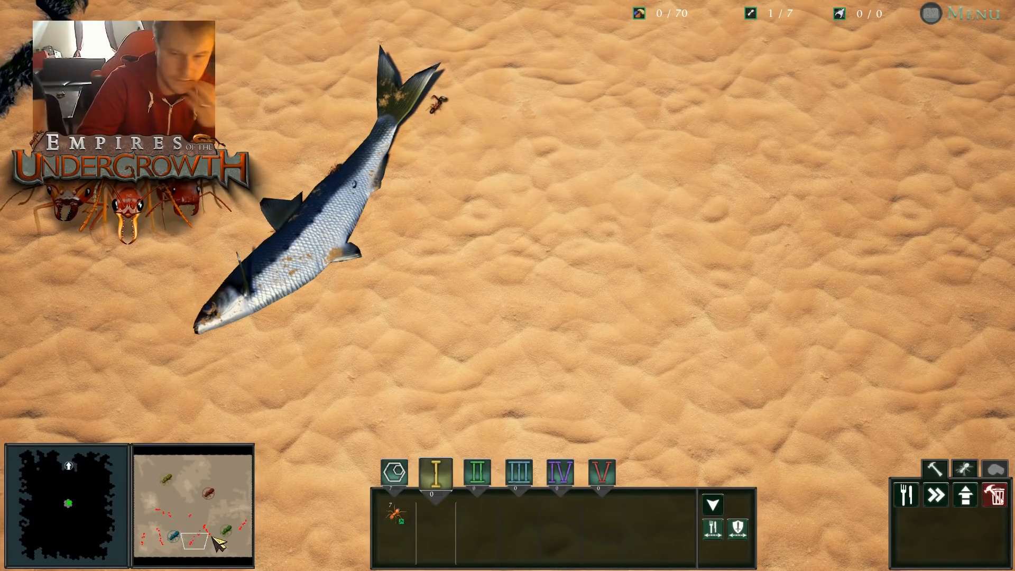
pyautogui.click(208, 507)
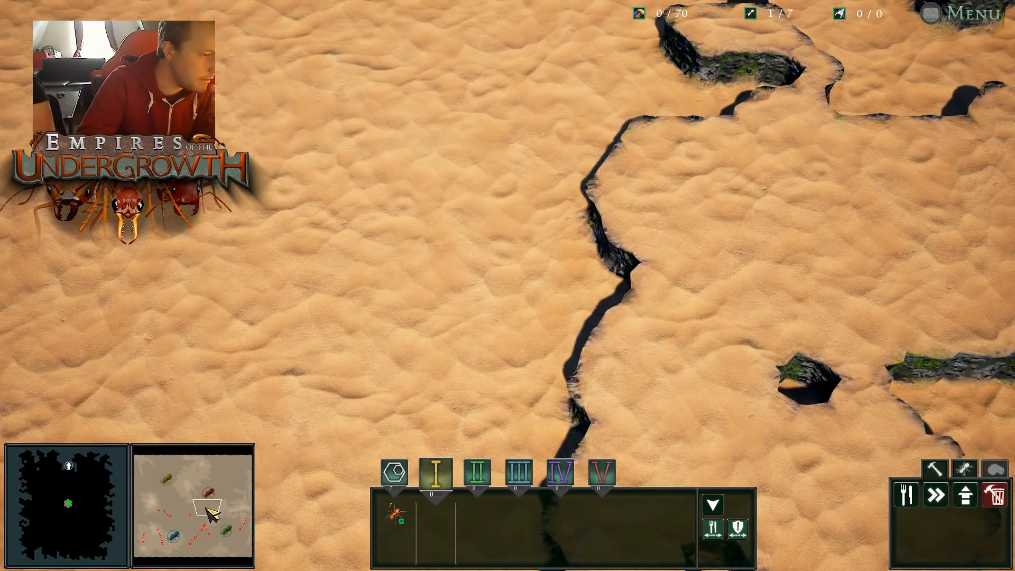
pyautogui.click(235, 533)
pyautogui.moveTo(233, 529); pyautogui.dragTo(199, 537)
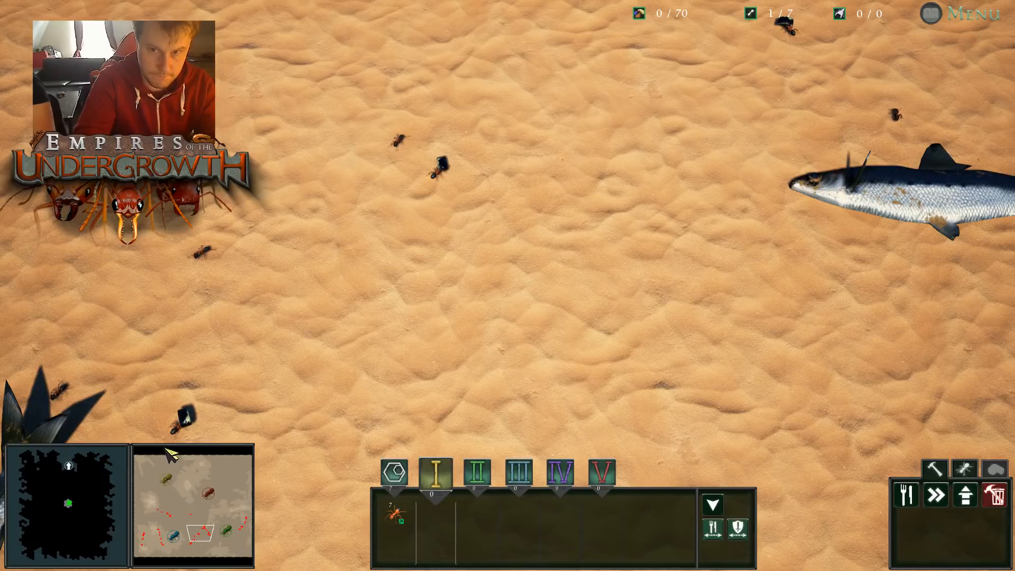
# - Leave full screen, examine the fish landmarks on the sand surface, and end the play session
pyautogui.press('F11')
pyautogui.press('w')
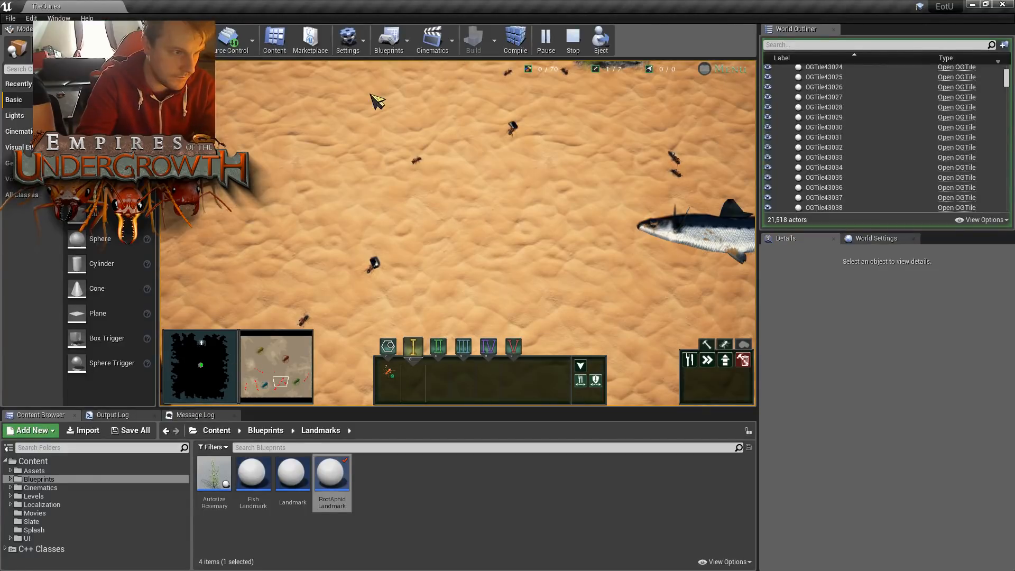
pyautogui.press('w')
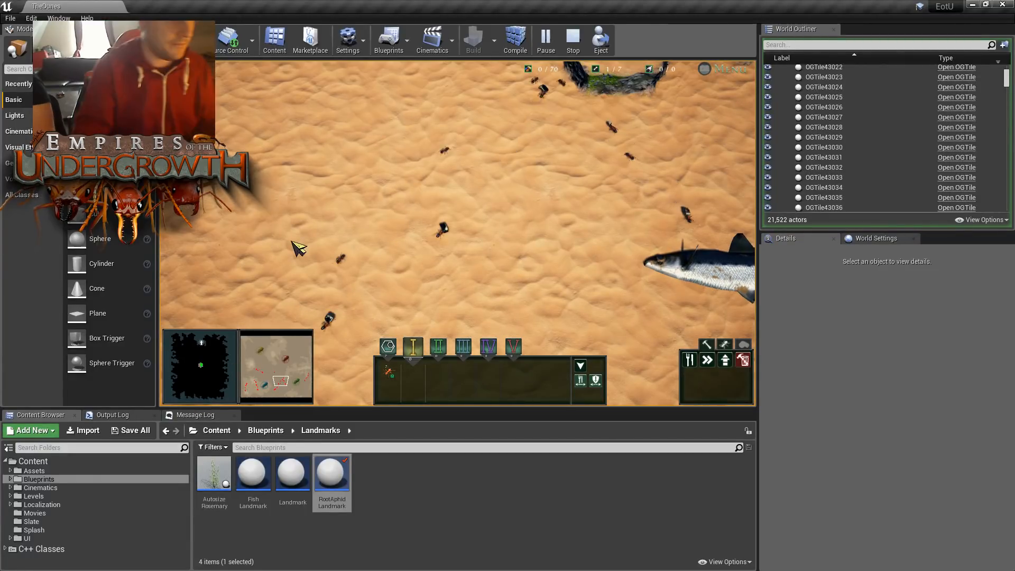
pyautogui.click(260, 394)
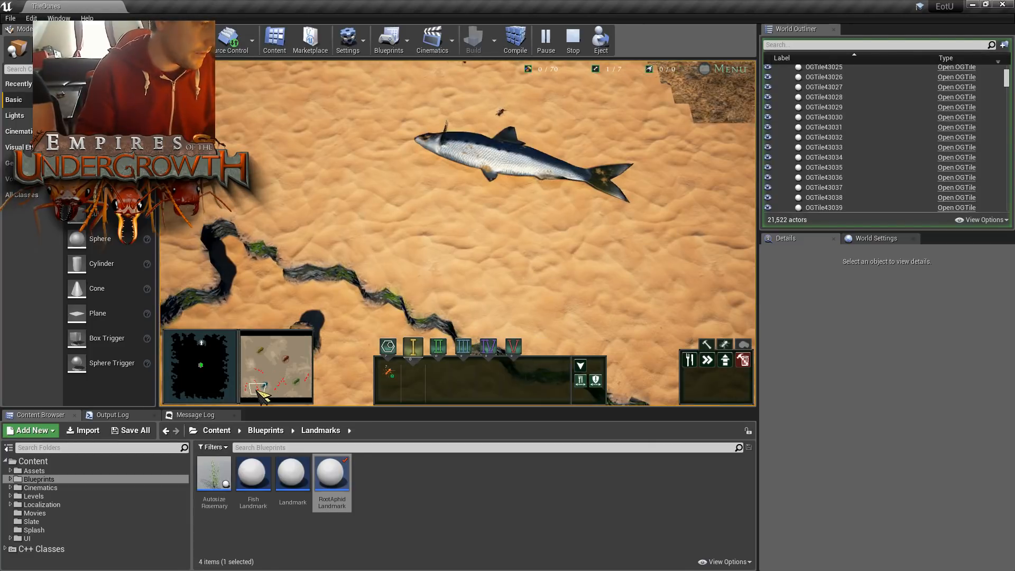
pyautogui.moveTo(257, 391); pyautogui.dragTo(274, 386)
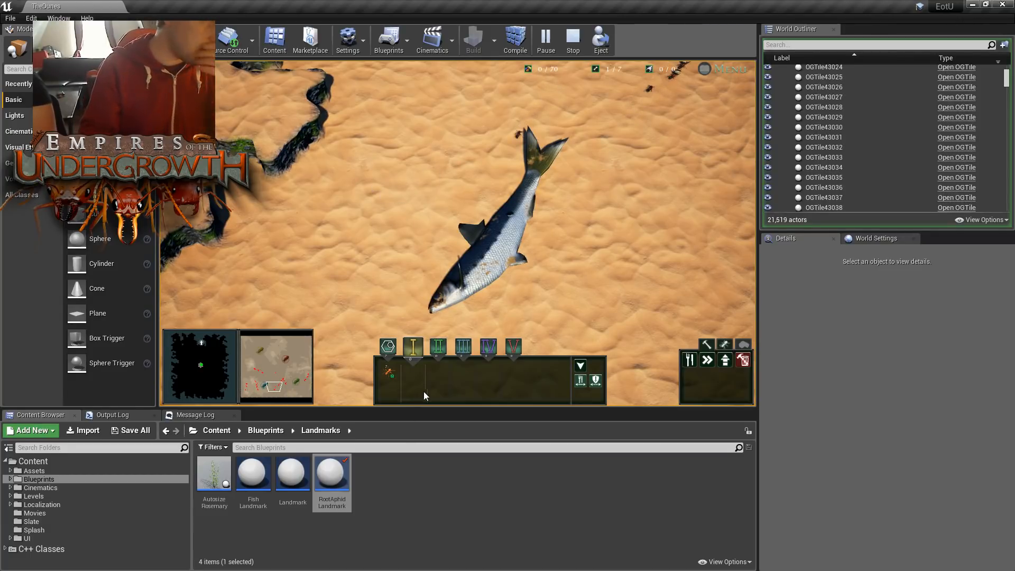
pyautogui.press('Escape')
# - Create a child Blueprint class from the Landmark Blueprint and name it WebbLandmark
pyautogui.rightClick(332, 479)
pyautogui.click(439, 499)
pyautogui.rightClick(439, 501)
pyautogui.rightClick(294, 476)
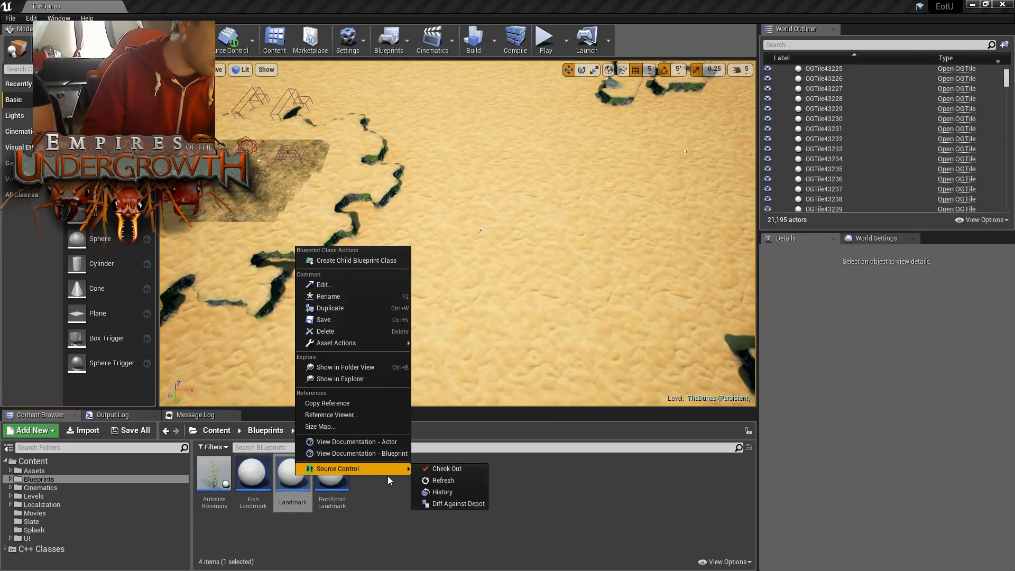
pyautogui.click(394, 261)
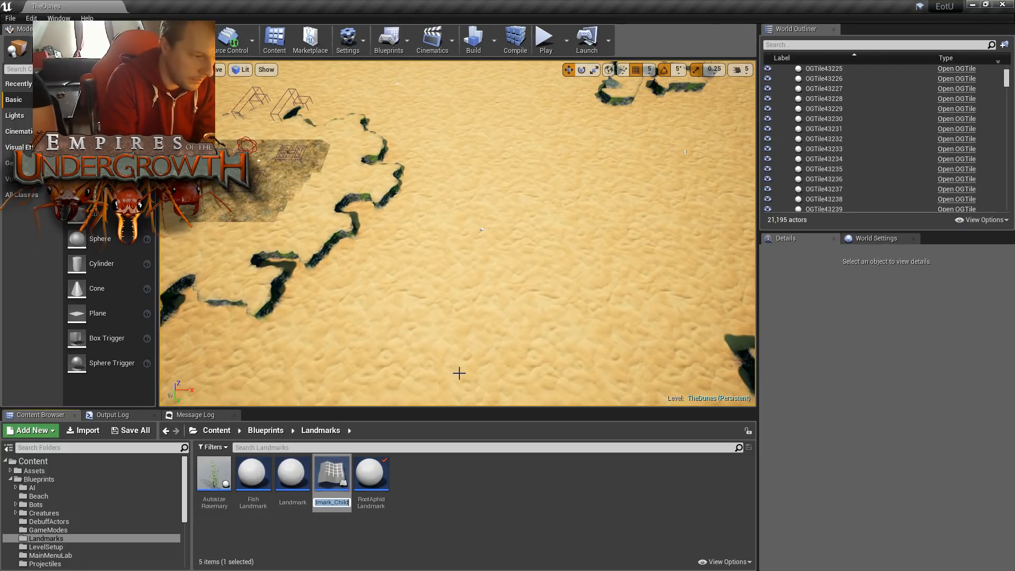
pyautogui.write('W')
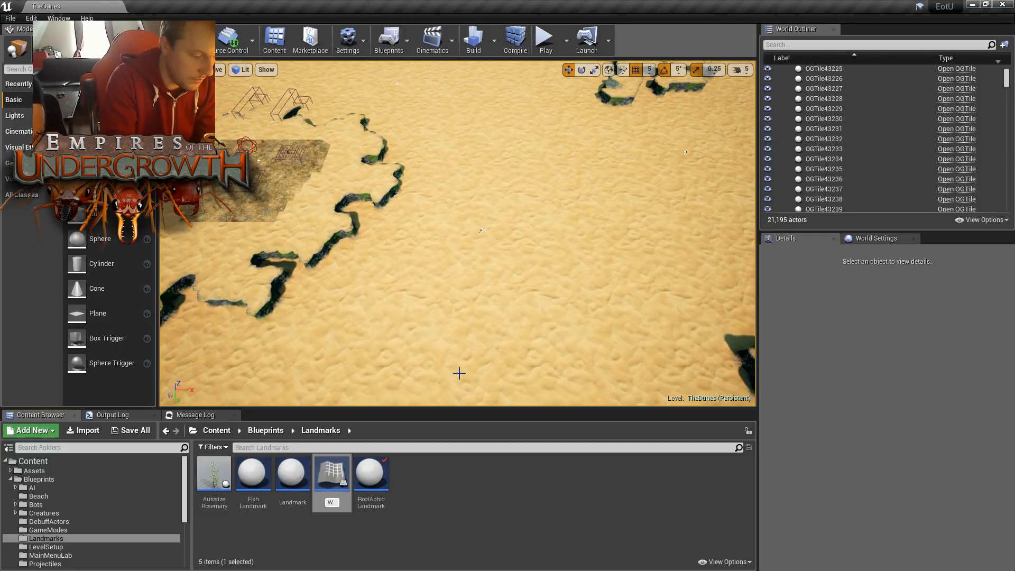
pyautogui.write('ebbLa')
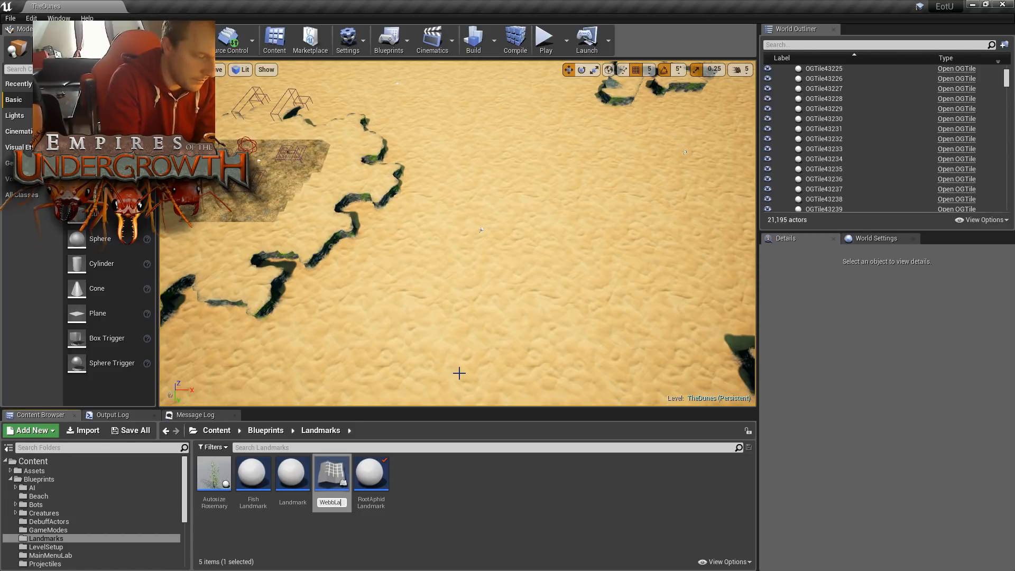
pyautogui.write('ndmark')
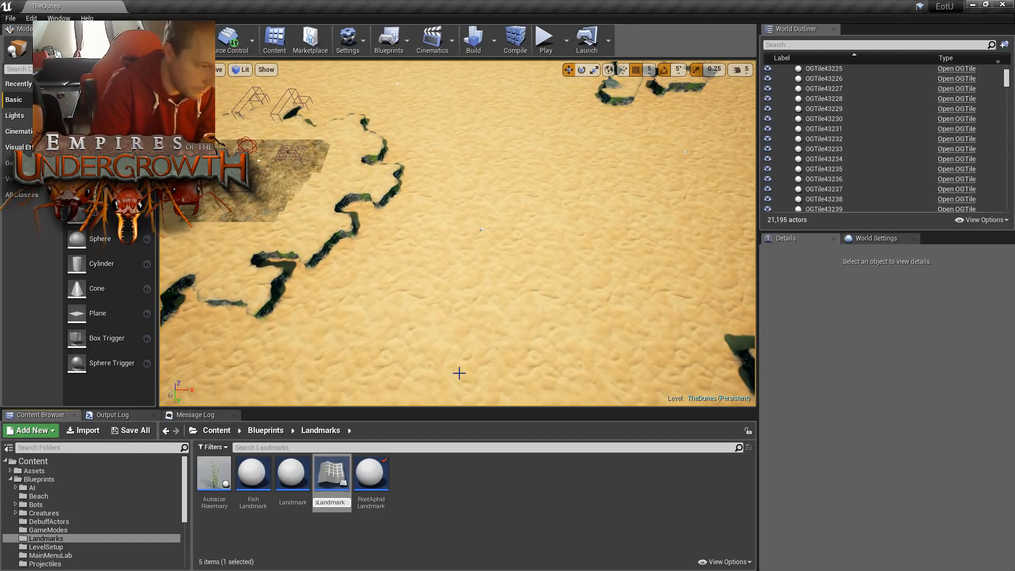
pyautogui.press('Return')
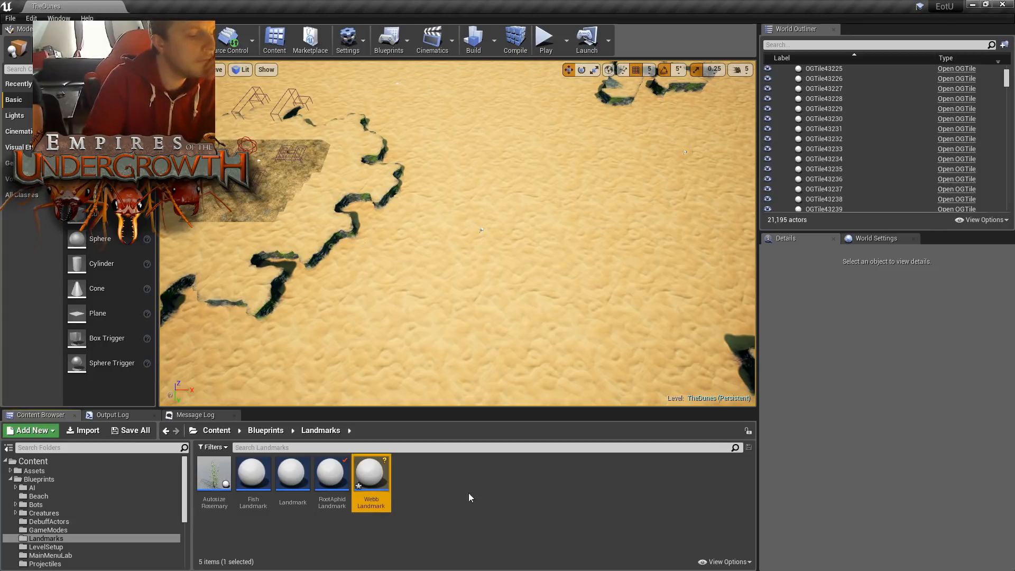
# - Open the WebbLandmark Blueprint for editing and cancel the pending autosave
pyautogui.doubleClick(380, 473)
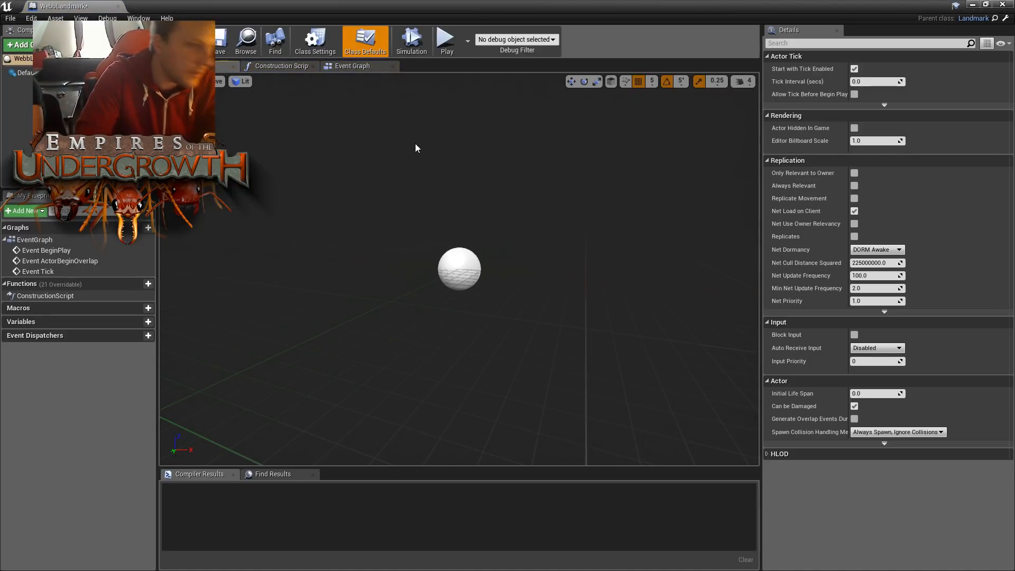
pyautogui.moveTo(496, 167); pyautogui.dragTo(444, 137, button='right')
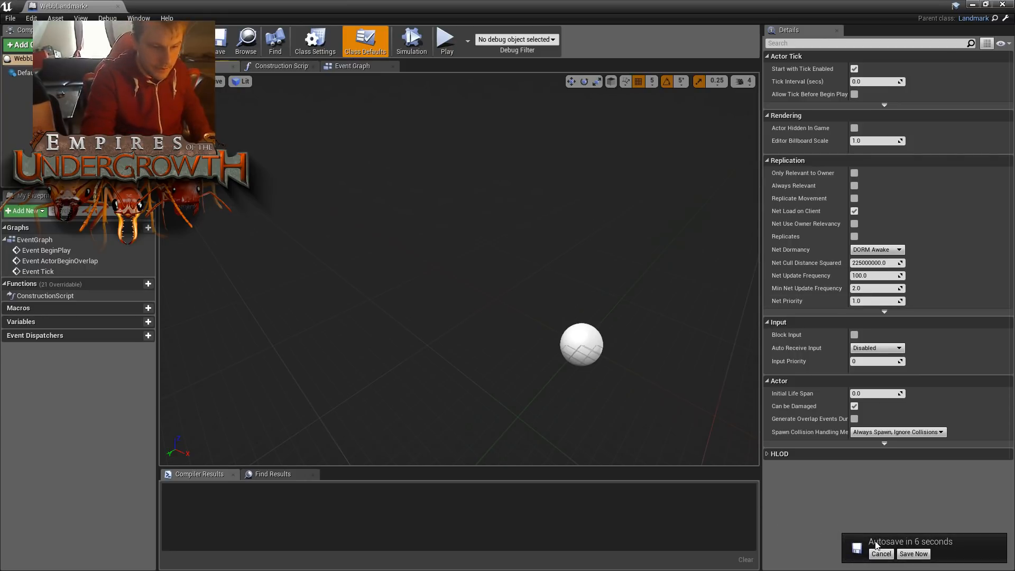
pyautogui.click(881, 554)
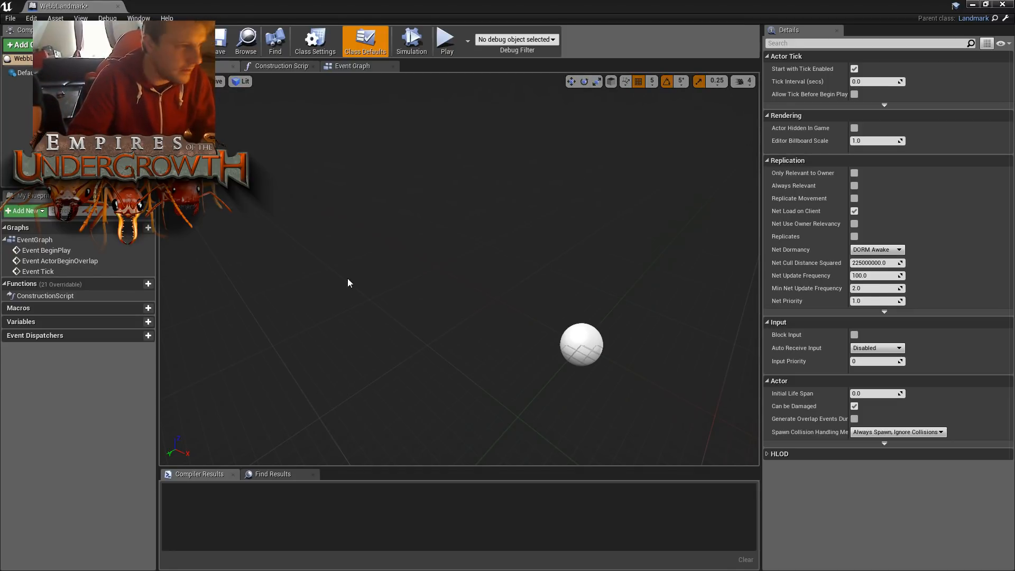
# - Look over WebbLandmark's construction script and the default event nodes in its event graph
pyautogui.click(296, 66)
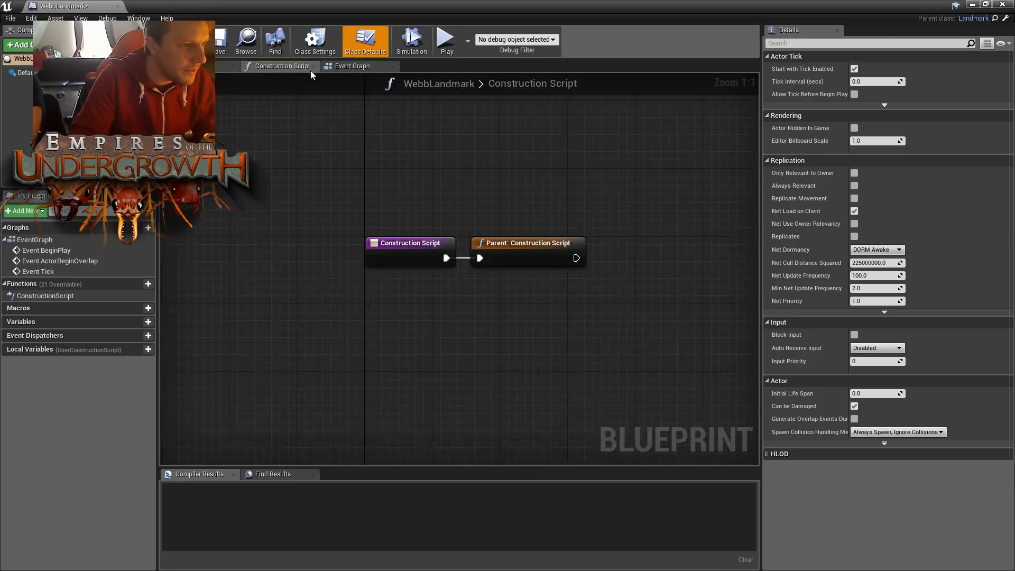
pyautogui.click(346, 68)
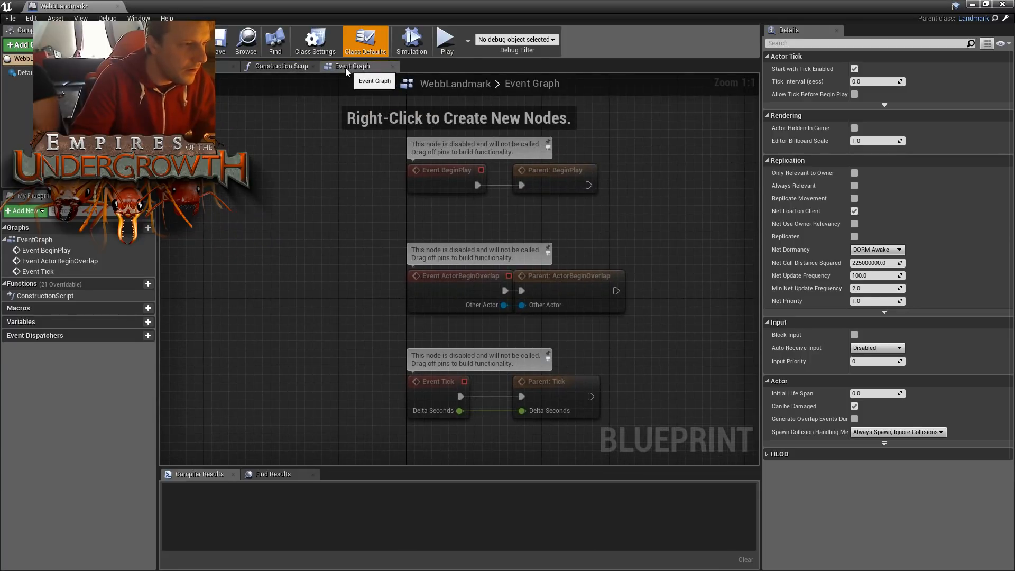
pyautogui.moveTo(664, 231); pyautogui.dragTo(414, 241, button='right')
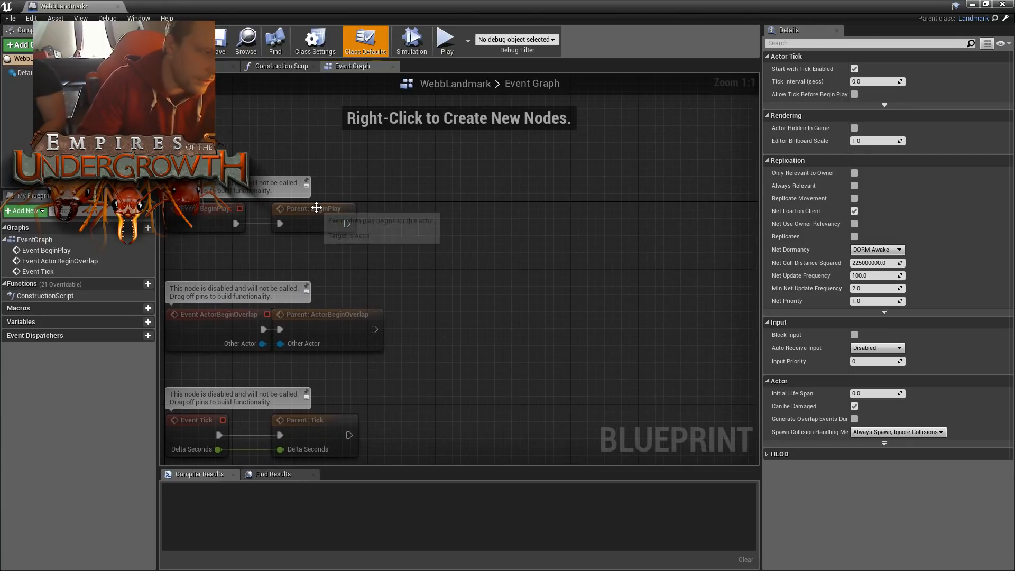
pyautogui.click(311, 211)
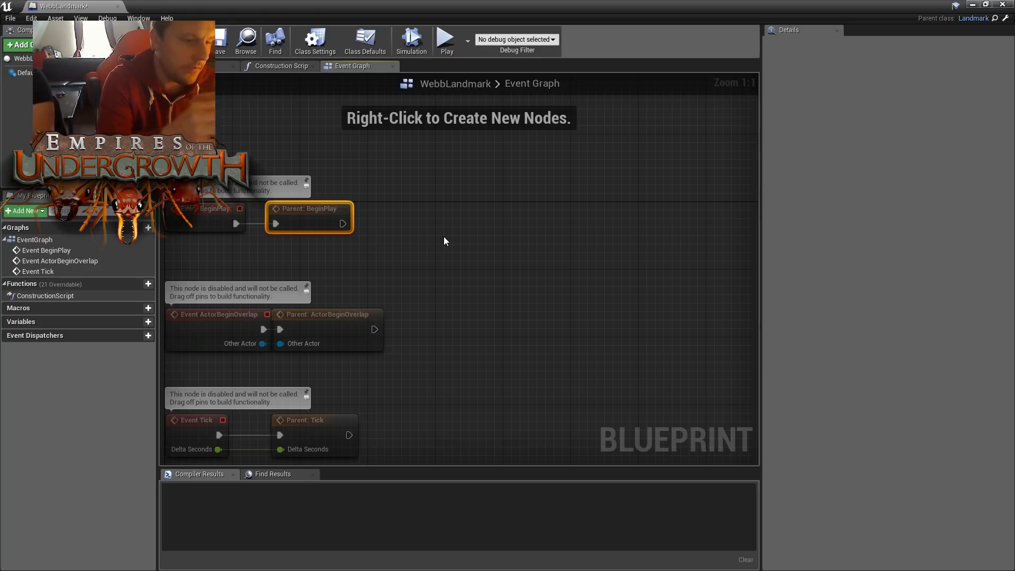
pyautogui.click(443, 252)
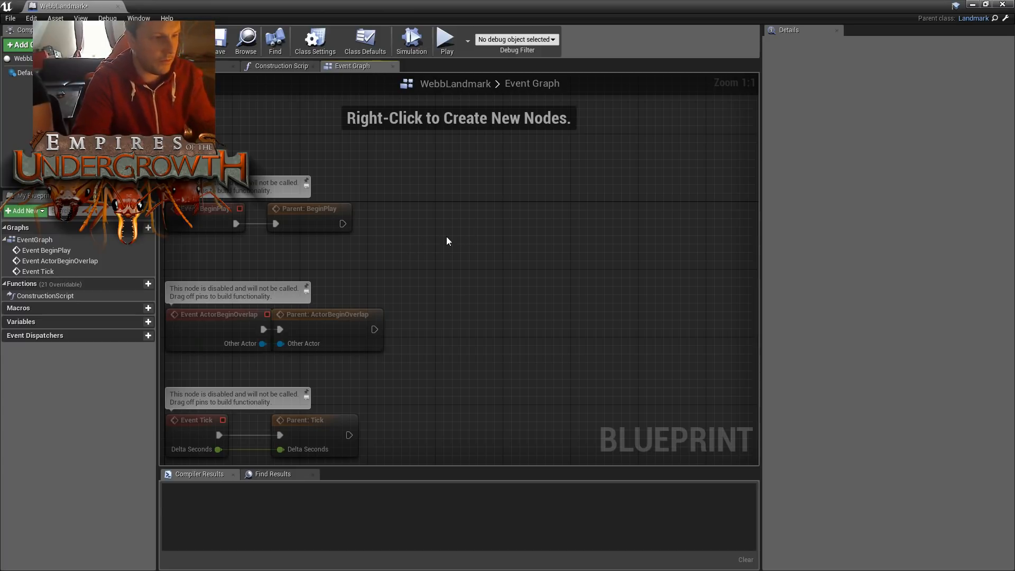
# - Add a Spawn Actor from Class node to the event graph in the empty area beside the Parent: BeginPlay node
pyautogui.rightClick(545, 227)
pyautogui.write('spa')
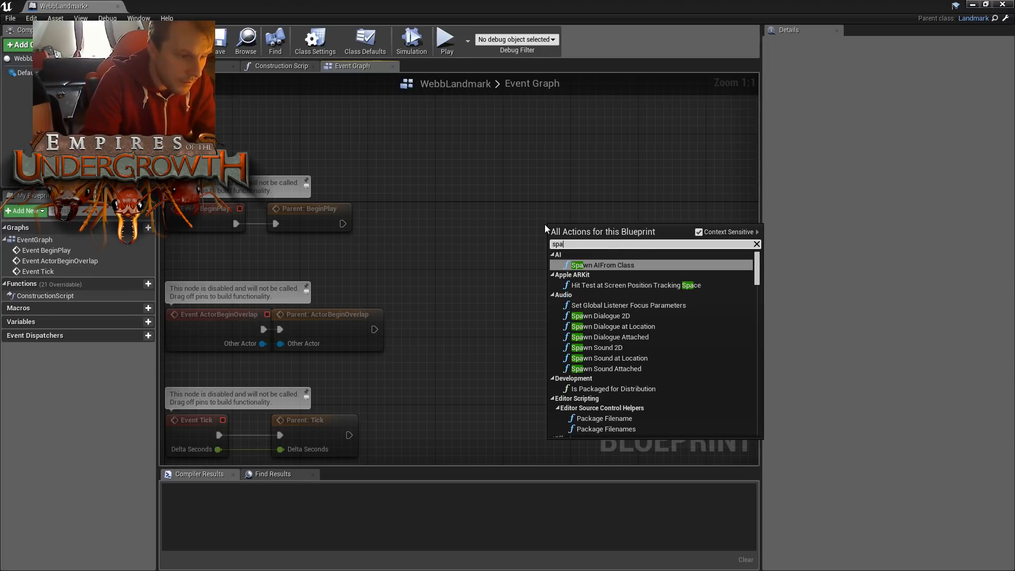
pyautogui.write('wnact')
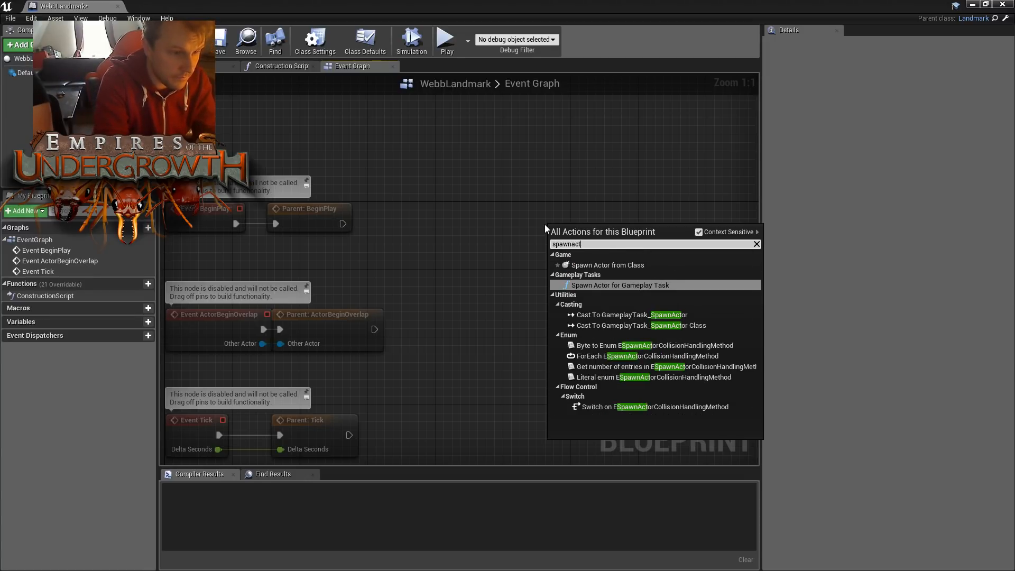
pyautogui.write('or')
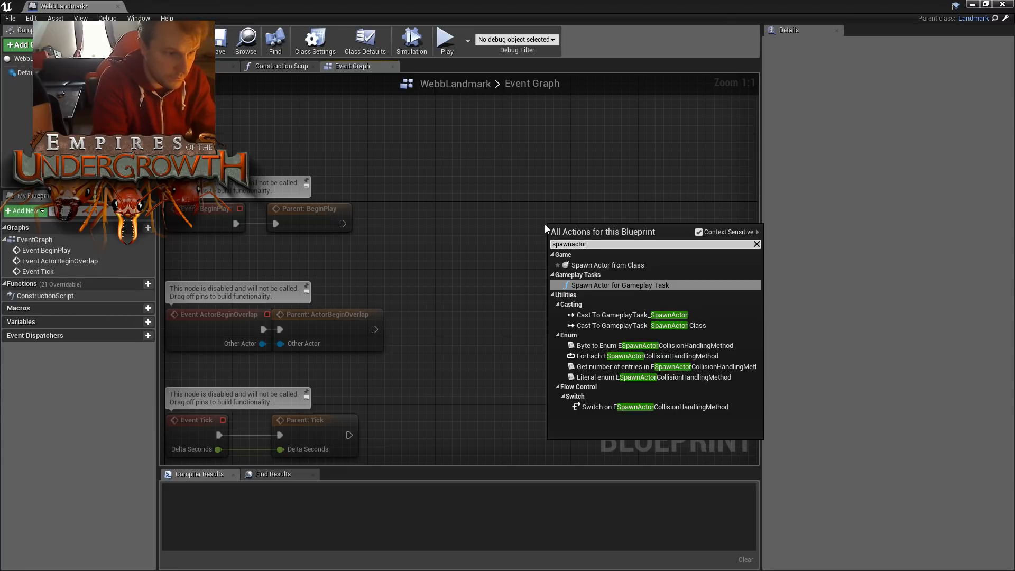
pyautogui.press('BackSpace')
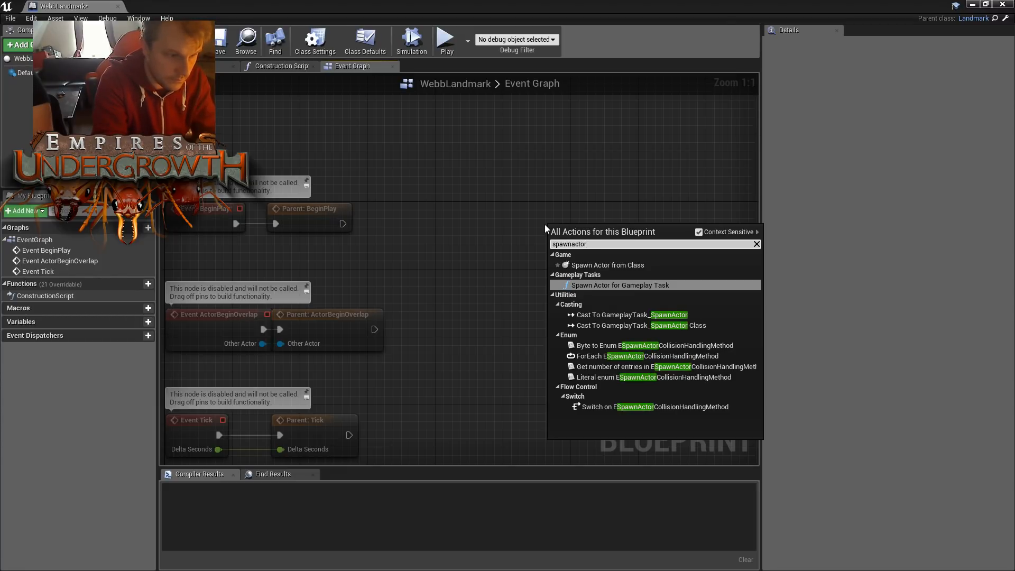
pyautogui.press('Up')
pyautogui.press('Return')
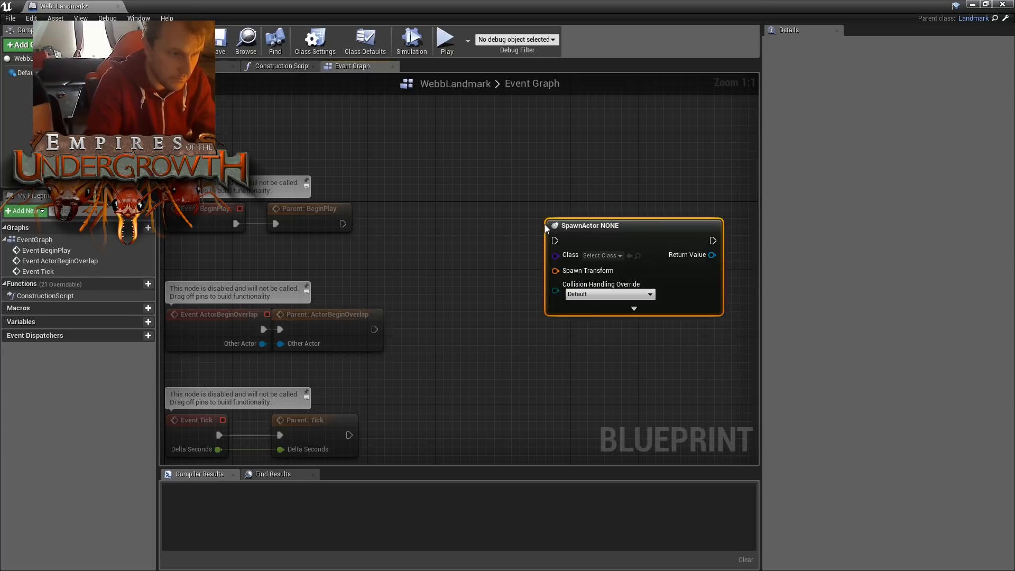
pyautogui.moveTo(622, 219); pyautogui.dragTo(622, 159)
# - Set the spawn node's class to FunnelWebSpider, keeping the Default collision handling override
pyautogui.click(608, 235)
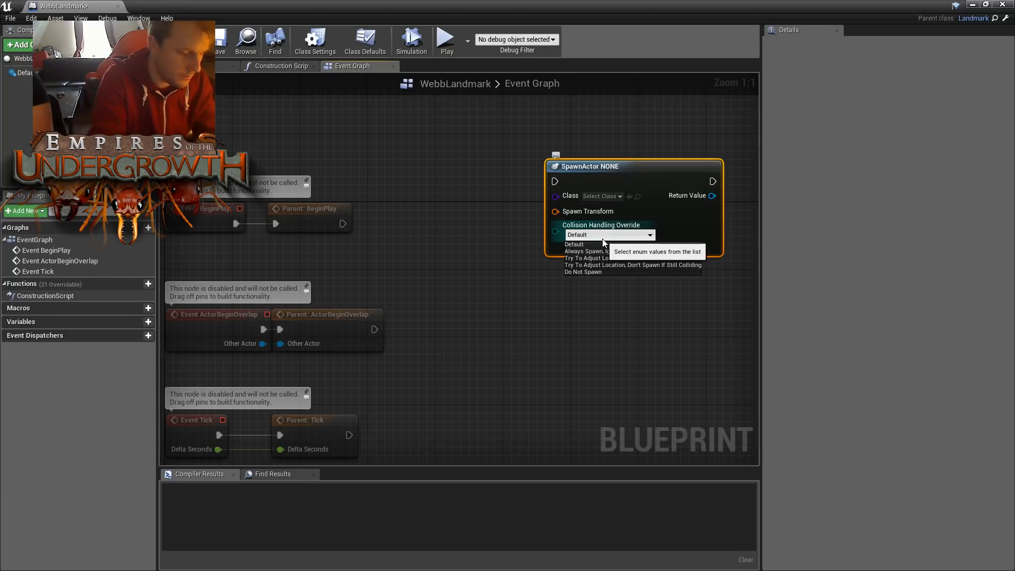
pyautogui.click(647, 210)
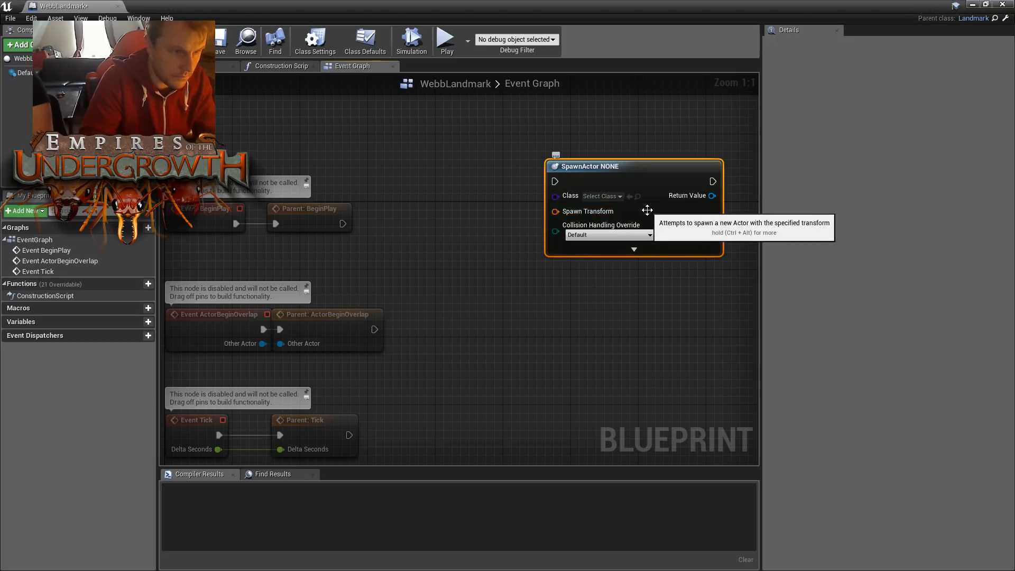
pyautogui.click(603, 197)
pyautogui.write('fun')
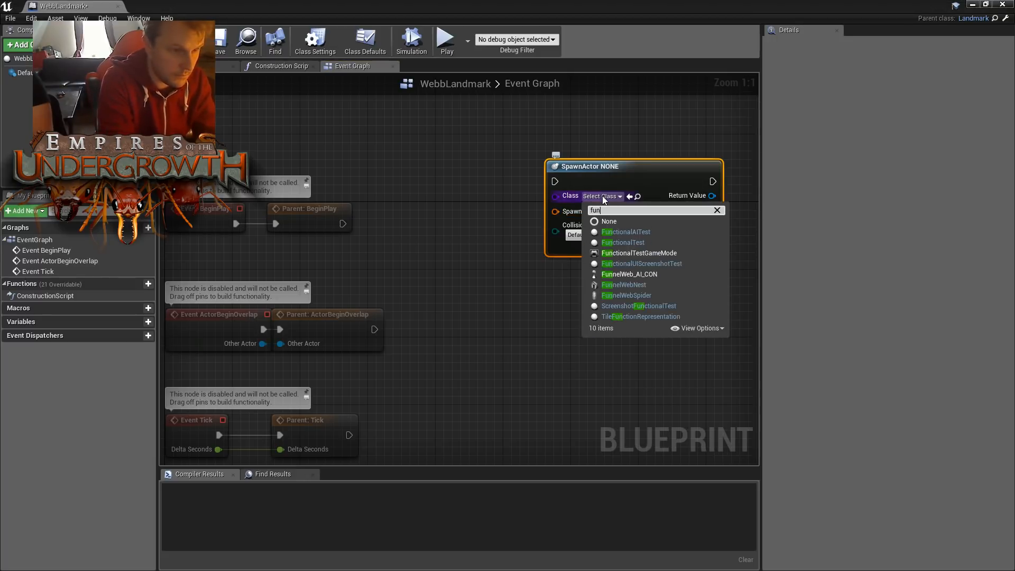
pyautogui.write('ne')
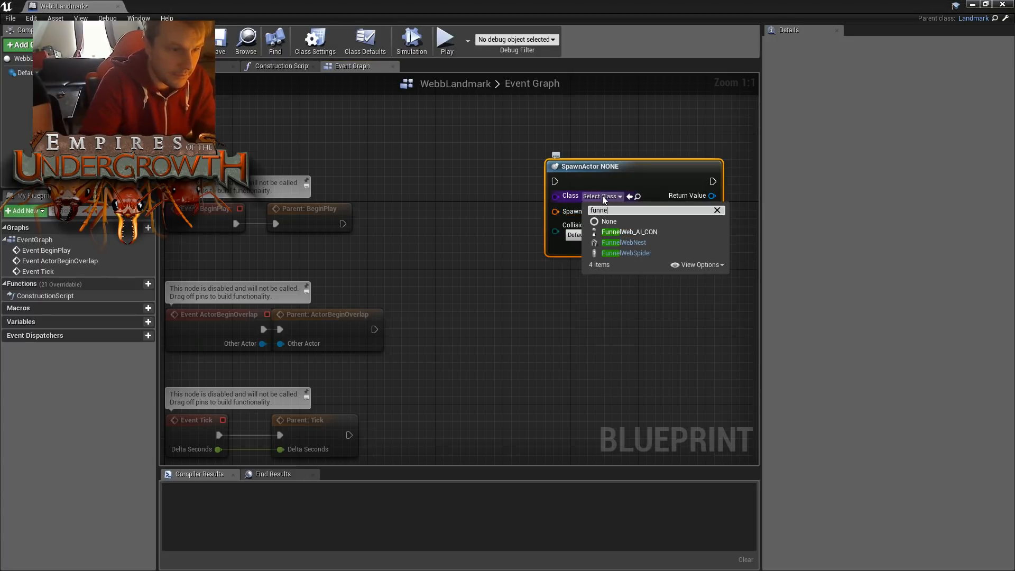
pyautogui.click(628, 254)
pyautogui.moveTo(645, 170)
pyautogui.mouseDown()
pyautogui.moveTo(682, 166)
pyautogui.moveTo(639, 169)
pyautogui.mouseUp()
# - Add a second Spawn Actor from Class node beside the Funnel Web Spider one and set its class to FunnelWebNest
pyautogui.moveTo(625, 133); pyautogui.dragTo(486, 138, button='right')
pyautogui.click(669, 192)
pyautogui.rightClick(669, 191)
pyautogui.write('spawnactorfrom')
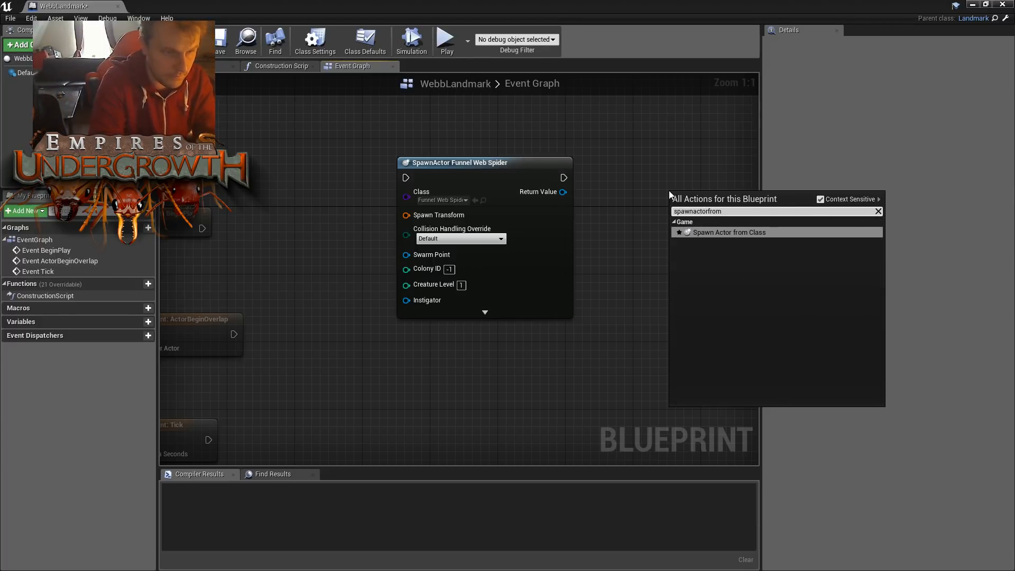
pyautogui.press('Return')
pyautogui.click(720, 228)
pyautogui.write('funn')
pyautogui.click(745, 273)
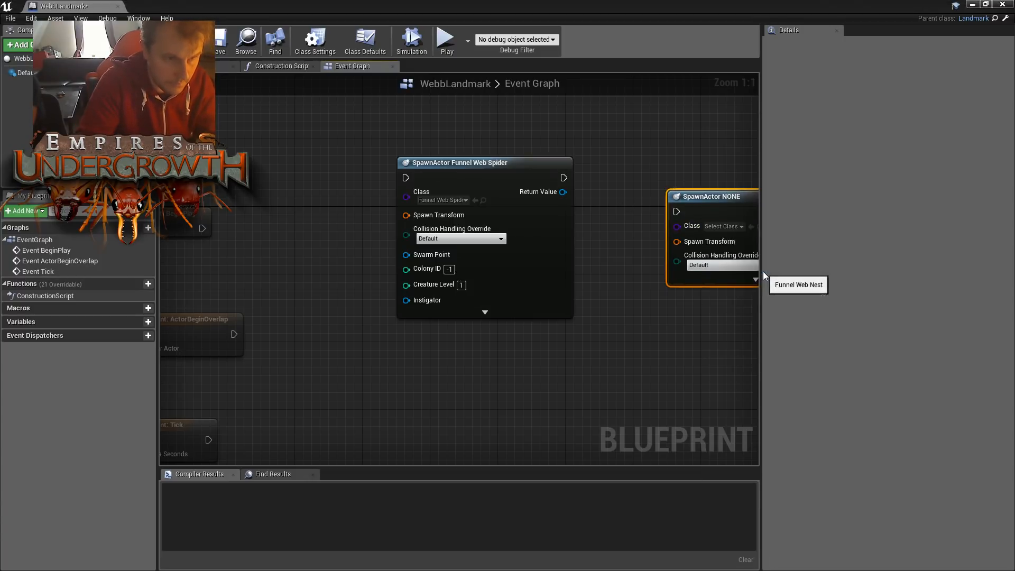
pyautogui.moveTo(590, 322); pyautogui.dragTo(459, 316, button='right')
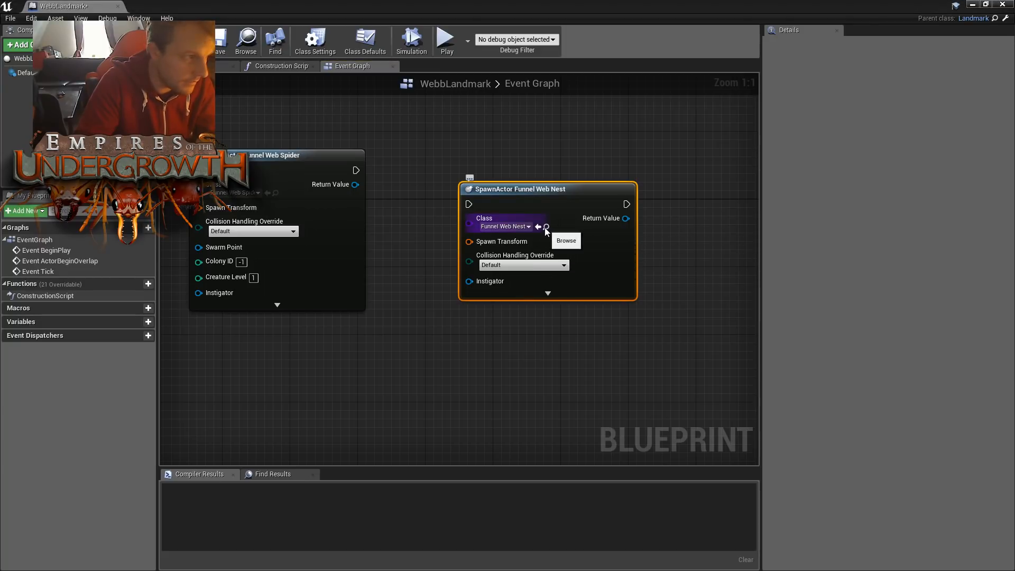
# - Go back to TheDunes level, locate the FunnelWebNest Blueprint in the Blueprints folder and open it for editing
pyautogui.moveTo(52, 7); pyautogui.dragTo(345, 7)
pyautogui.click(74, 4)
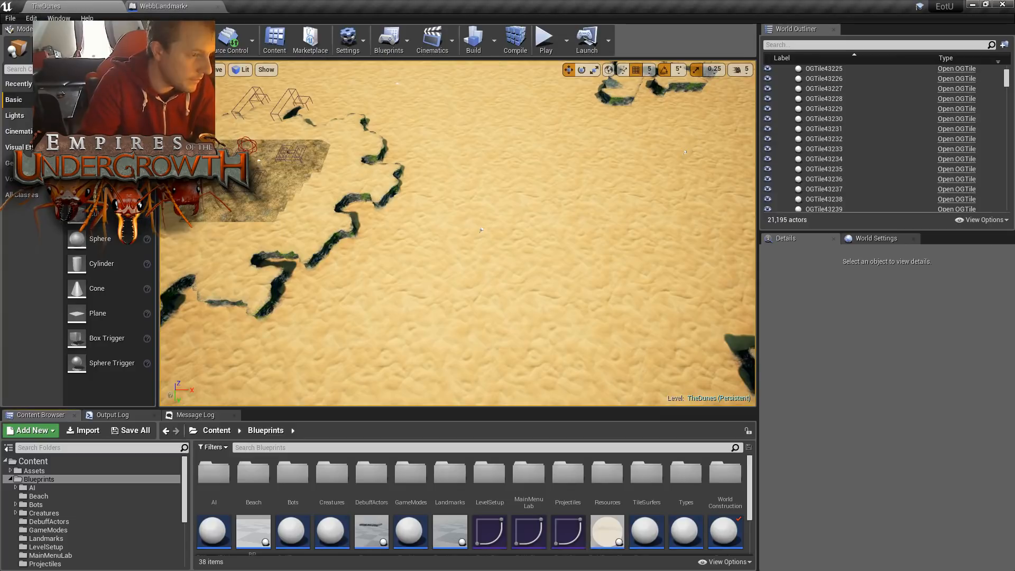
pyautogui.scroll(-1, 634, 534)
pyautogui.click(568, 484)
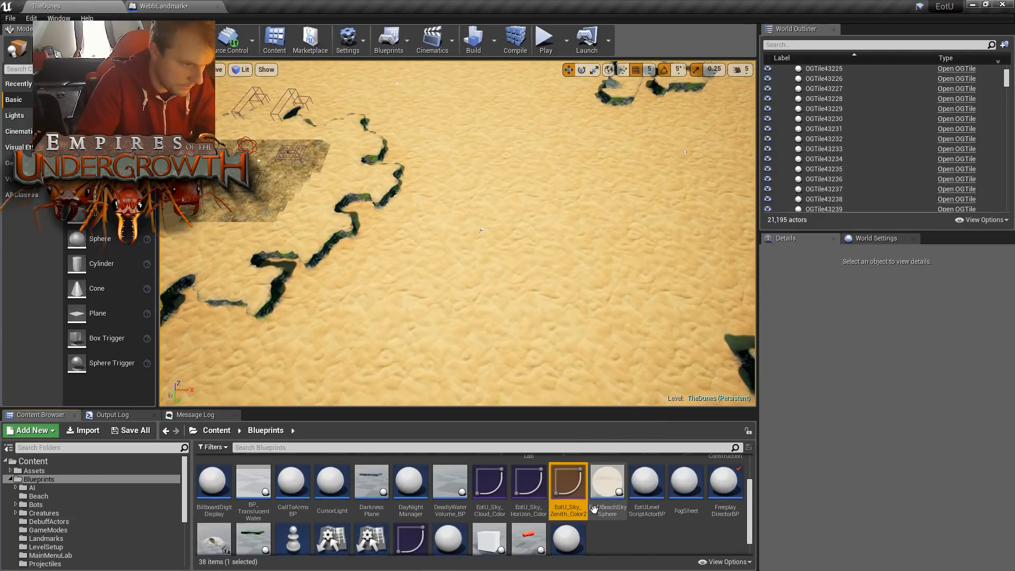
pyautogui.click(686, 489)
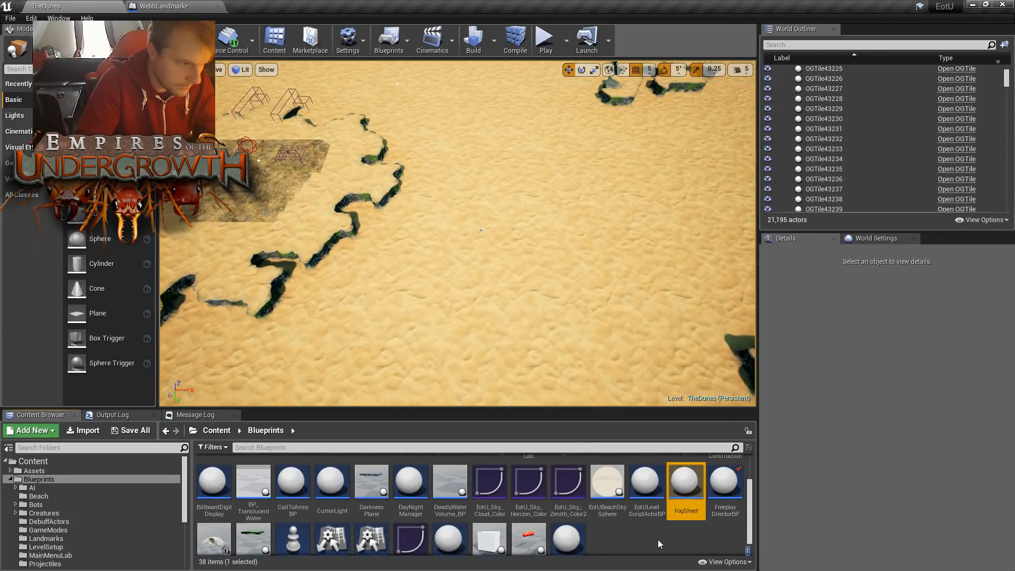
pyautogui.scroll(-1, 665, 545)
pyautogui.scroll(2, 661, 542)
pyautogui.click(214, 545)
pyautogui.doubleClick(216, 547)
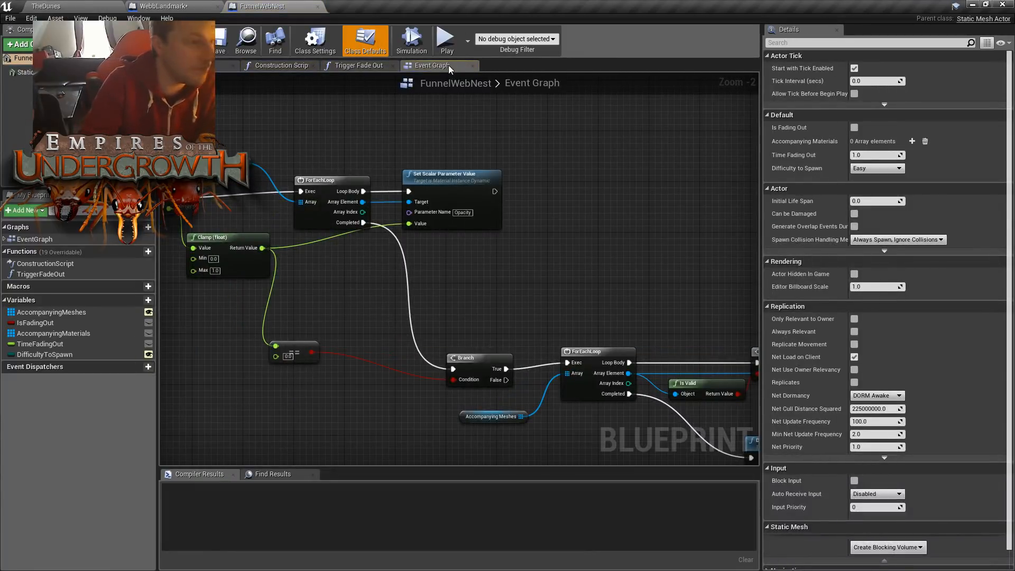
# - Examine FunnelWebNest's construction script and inspect the nest mesh from several angles in its viewport
pyautogui.click(280, 65)
pyautogui.click(220, 65)
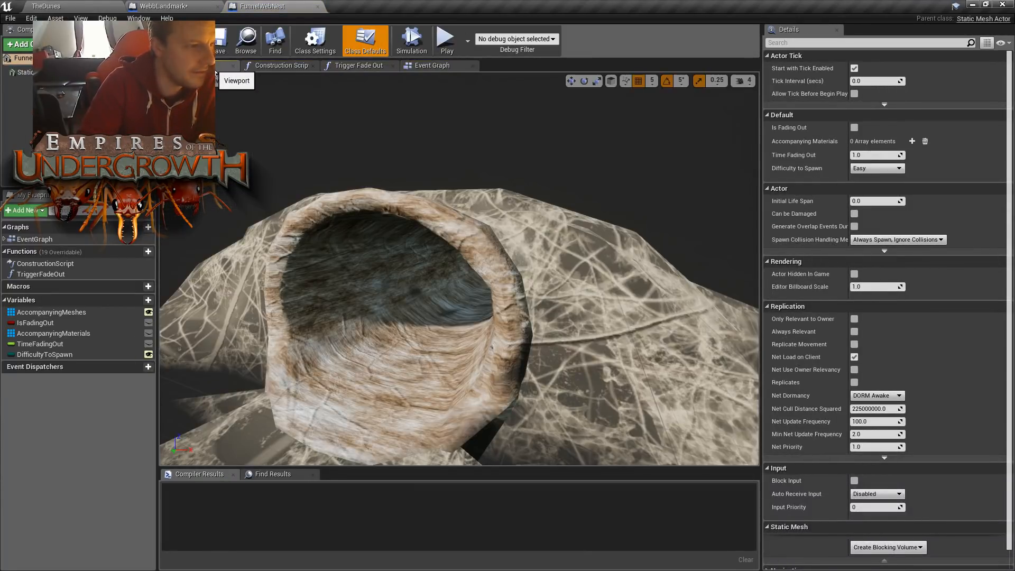
pyautogui.moveTo(459, 270); pyautogui.dragTo(562, 190, button='right')
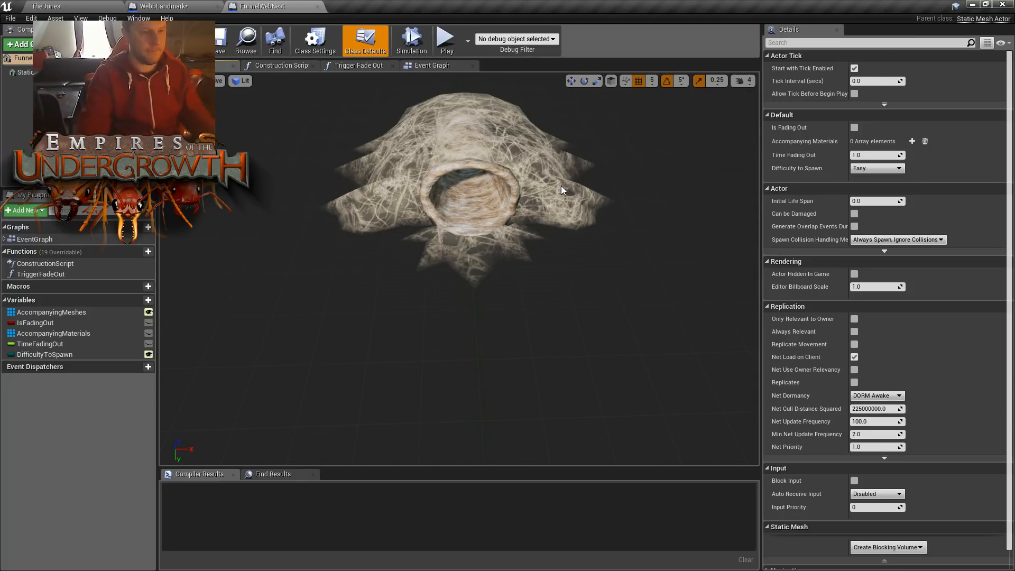
pyautogui.moveTo(519, 227); pyautogui.dragTo(513, 206, button='right')
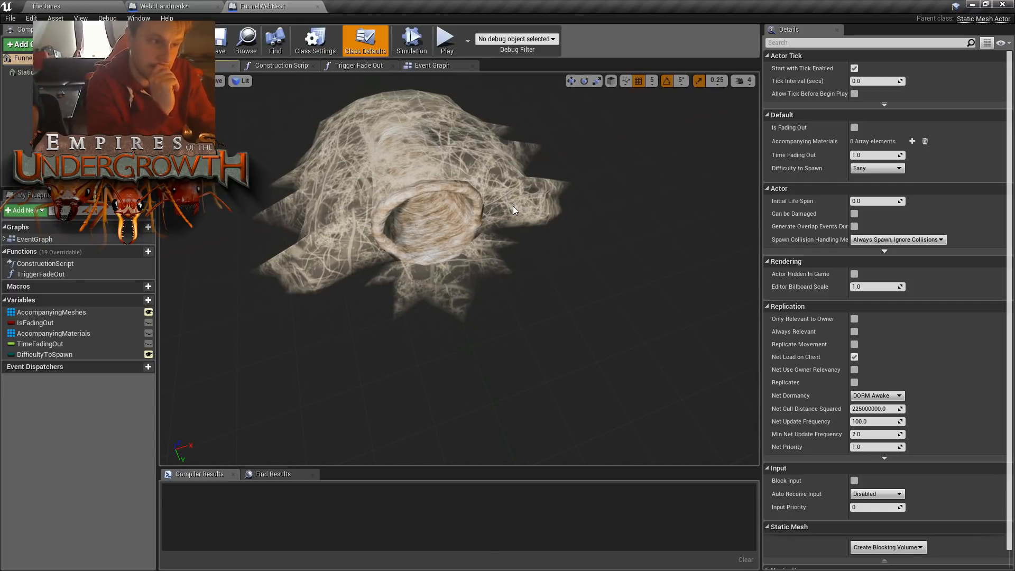
pyautogui.moveTo(514, 209); pyautogui.dragTo(558, 274, button='right')
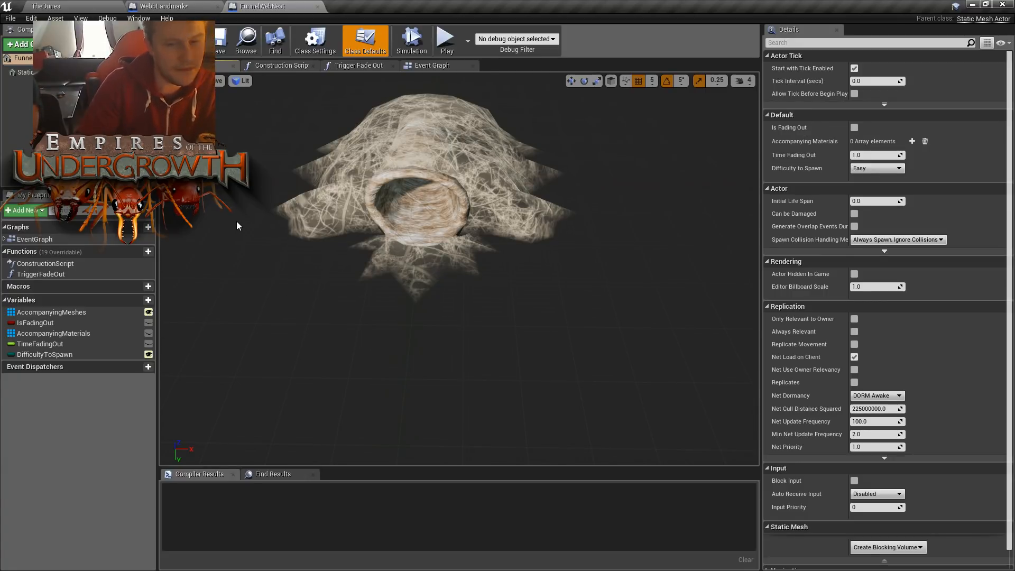
# - In WebbLandmark's event graph, level the two spawn nodes and link the Funnel Web Spider's execution output to the Funnel Web Nest's execution input
pyautogui.click(172, 7)
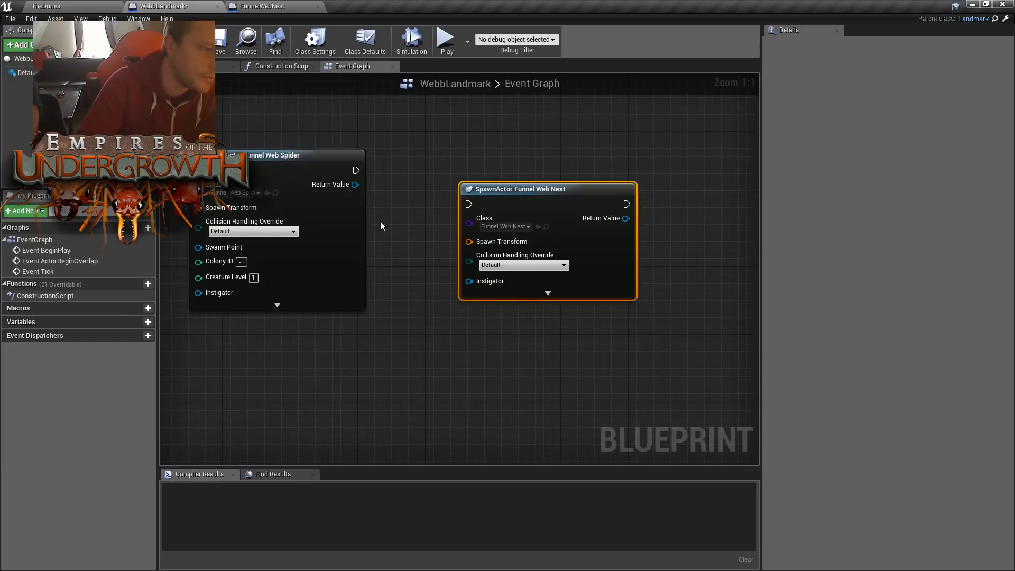
pyautogui.moveTo(444, 224); pyautogui.dragTo(454, 216, button='right')
pyautogui.moveTo(522, 180); pyautogui.dragTo(522, 146)
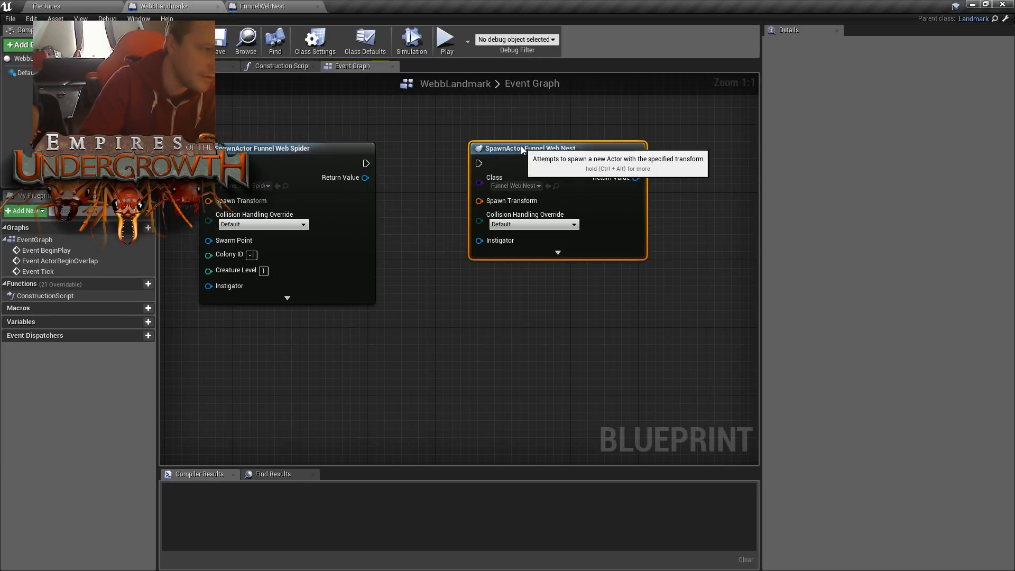
pyautogui.moveTo(366, 163); pyautogui.dragTo(479, 163)
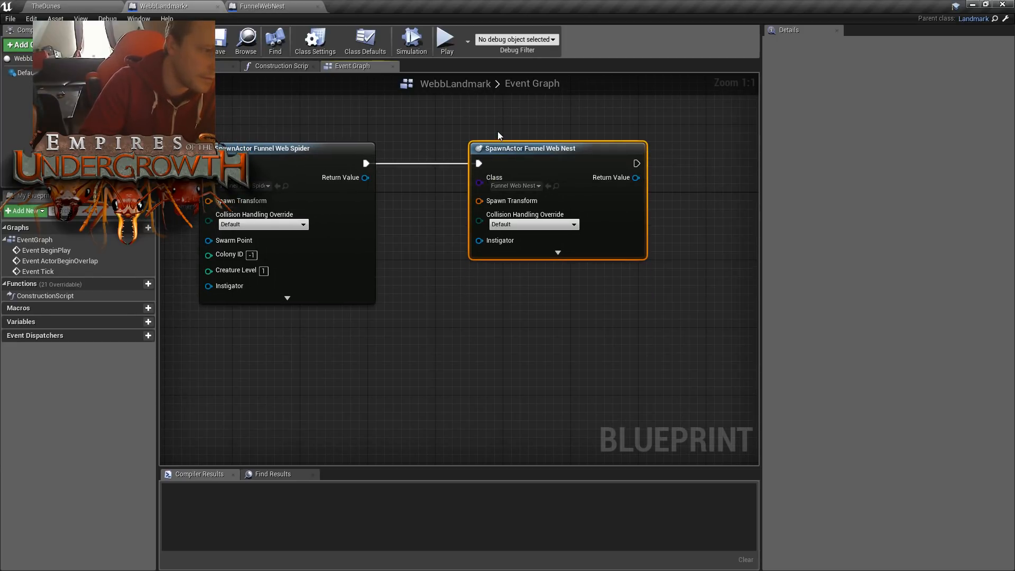
# - Space the Funnel Web Spider and Funnel Web Nest spawn nodes further apart along their execution wire
pyautogui.moveTo(546, 165); pyautogui.dragTo(563, 164)
pyautogui.click(510, 123)
pyautogui.moveTo(436, 213); pyautogui.dragTo(499, 213, button='right')
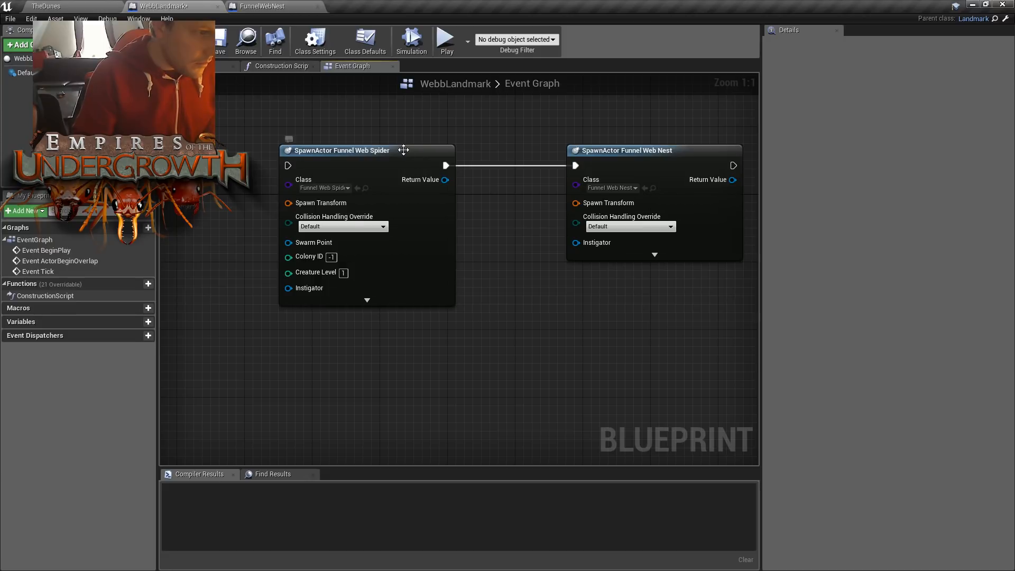
pyautogui.moveTo(403, 150); pyautogui.dragTo(419, 151)
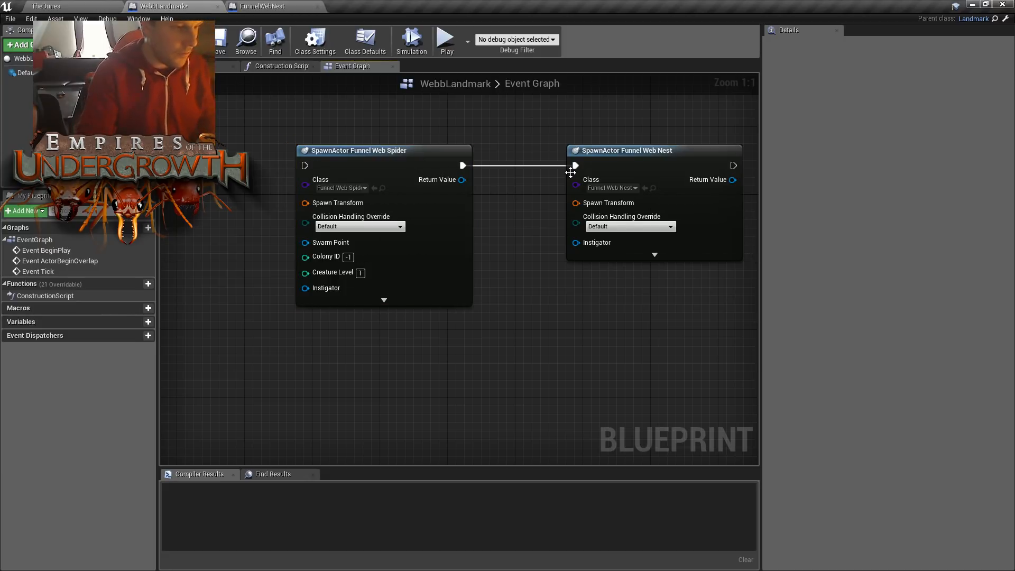
pyautogui.moveTo(570, 173); pyautogui.dragTo(517, 169, button='right')
pyautogui.click(608, 152)
pyautogui.moveTo(608, 152); pyautogui.dragTo(693, 157)
pyautogui.click(566, 212)
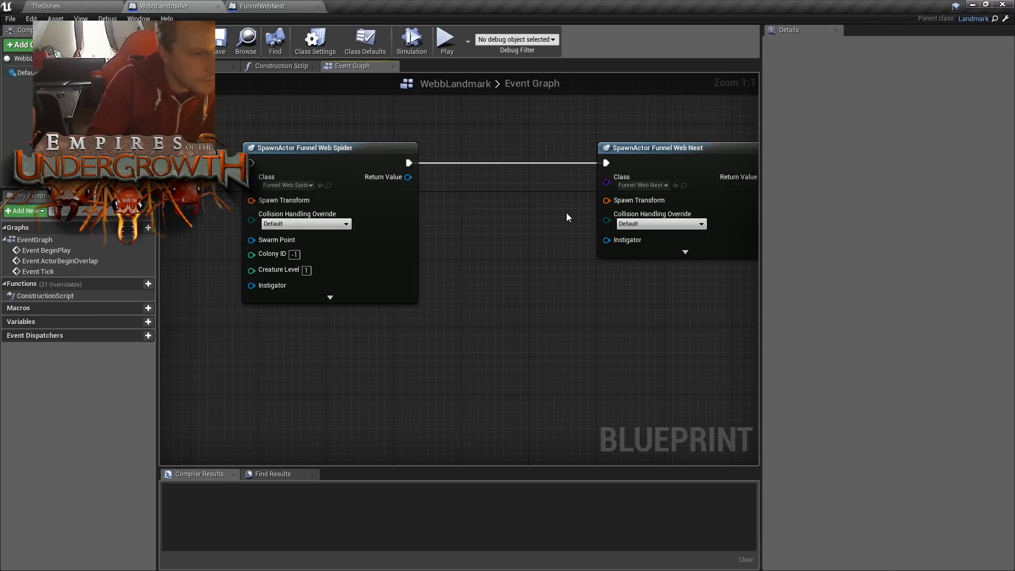
# - Connect Parent: BeginPlay's execution output to the Funnel Web Spider spawn node and move the spawn nodes further away from the event
pyautogui.moveTo(654, 194); pyautogui.dragTo(931, 194, button='right')
pyautogui.moveTo(307, 214); pyautogui.dragTo(527, 164)
pyautogui.moveTo(405, 240); pyautogui.dragTo(315, 227, button='right')
pyautogui.moveTo(341, 188); pyautogui.dragTo(425, 235, button='right')
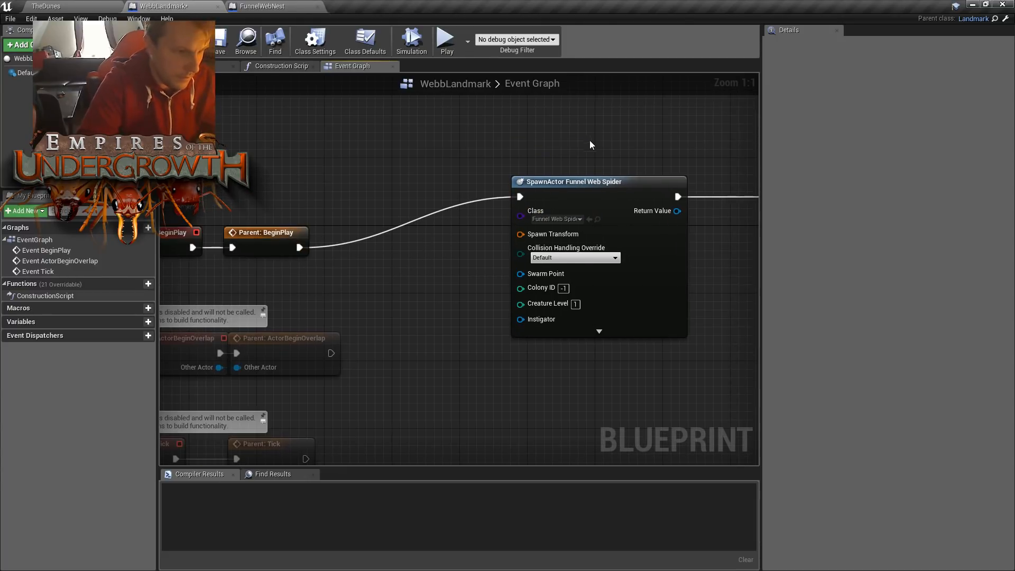
pyautogui.moveTo(586, 138); pyautogui.dragTo(437, 151, button='right')
pyautogui.moveTo(464, 119); pyautogui.dragTo(730, 247)
pyautogui.moveTo(506, 197); pyautogui.dragTo(690, 214)
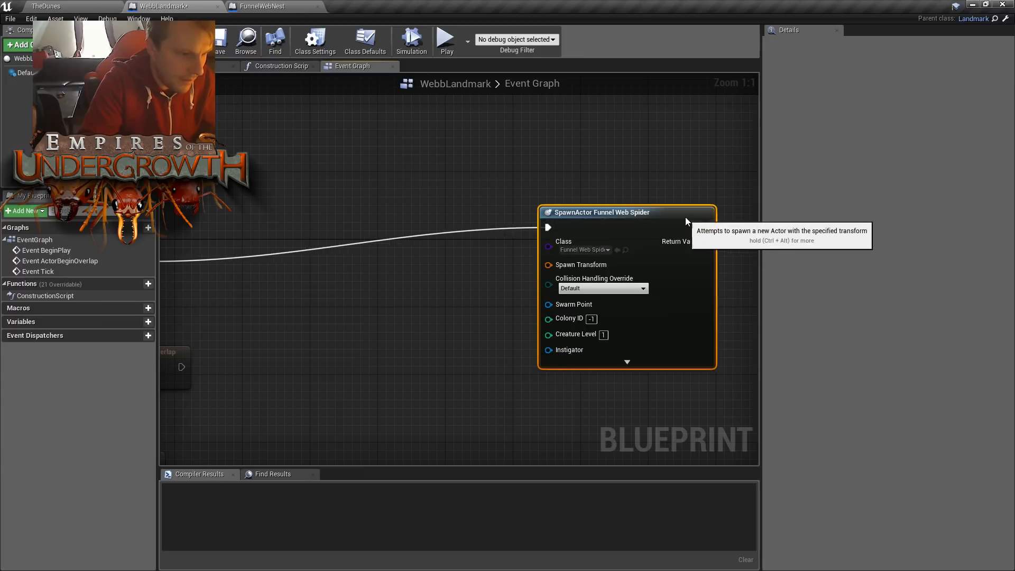
# - Add a Make Transform node and connect its Return Value to the Funnel Web Spider node's Spawn Transform
pyautogui.rightClick(378, 258)
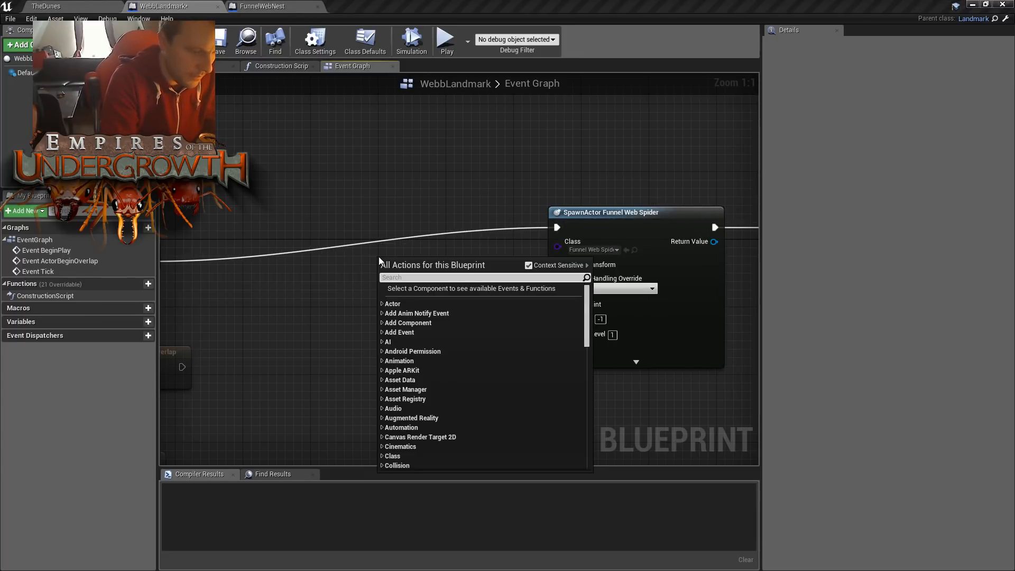
pyautogui.write('maketr')
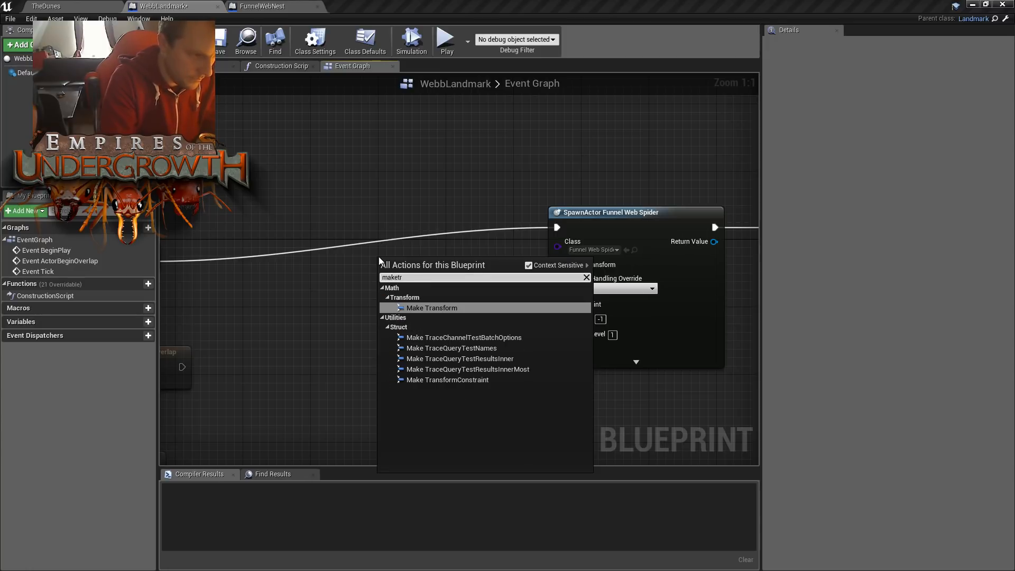
pyautogui.press('Return')
pyautogui.moveTo(464, 265)
pyautogui.mouseDown()
pyautogui.moveTo(450, 252)
pyautogui.moveTo(461, 261)
pyautogui.mouseUp()
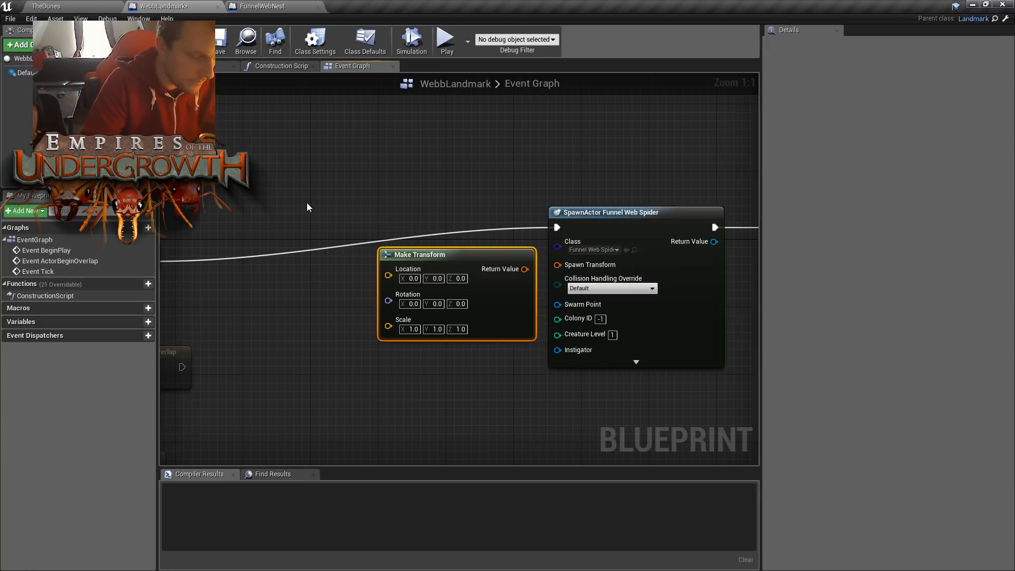
pyautogui.moveTo(524, 269); pyautogui.dragTo(557, 264)
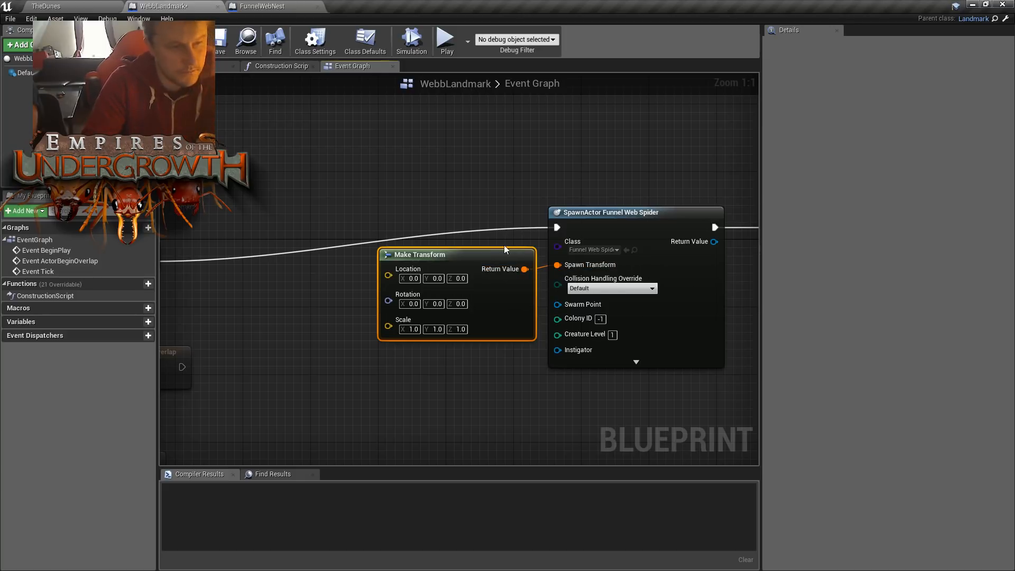
# - Raise the BeginPlay event nodes level with the Funnel Web Spider spawn node so the execution wire runs straight
pyautogui.moveTo(328, 177); pyautogui.dragTo(407, 153, button='right')
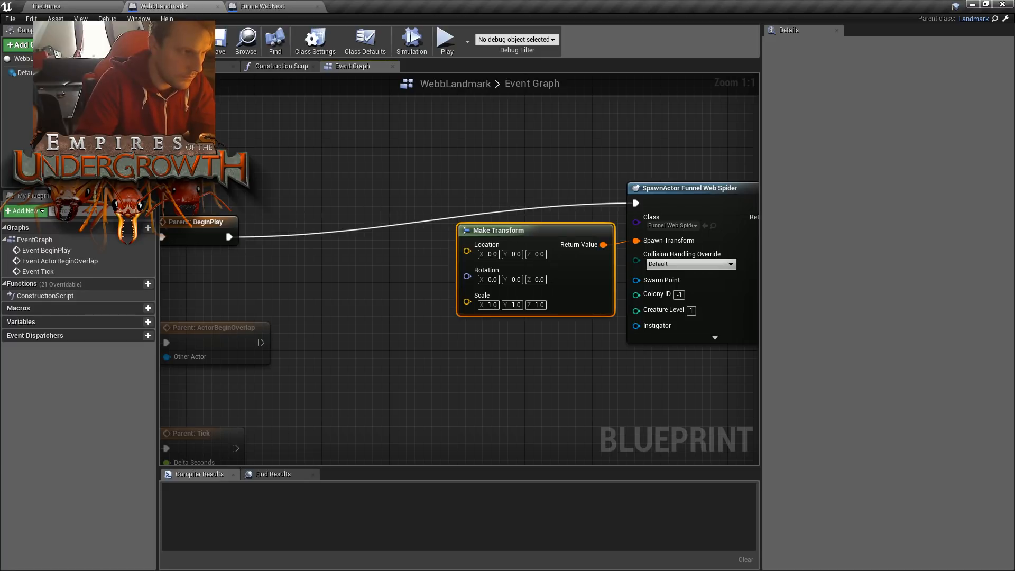
pyautogui.moveTo(170, 210); pyautogui.dragTo(318, 197, button='right')
pyautogui.moveTo(251, 190); pyautogui.dragTo(340, 174)
pyautogui.click(658, 167)
pyautogui.moveTo(657, 167); pyautogui.dragTo(567, 191, button='right')
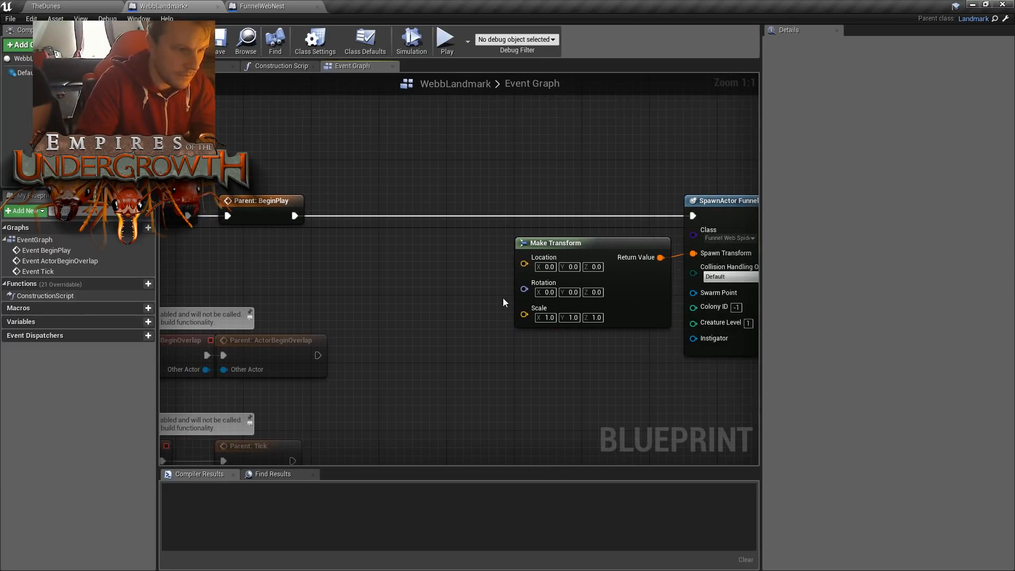
pyautogui.moveTo(525, 264); pyautogui.dragTo(459, 261)
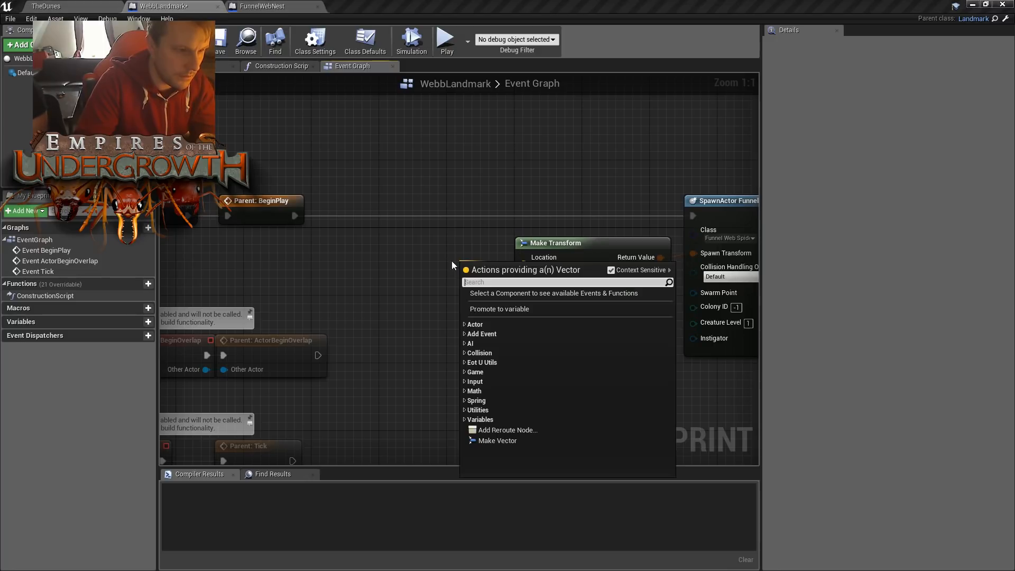
pyautogui.click(381, 219)
pyautogui.rightClick(370, 258)
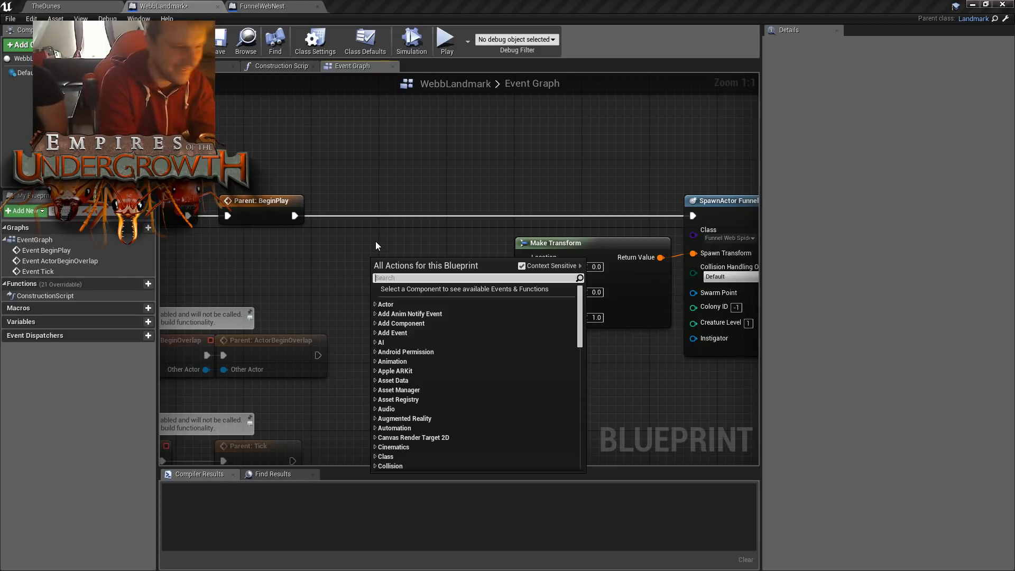
pyautogui.write('get')
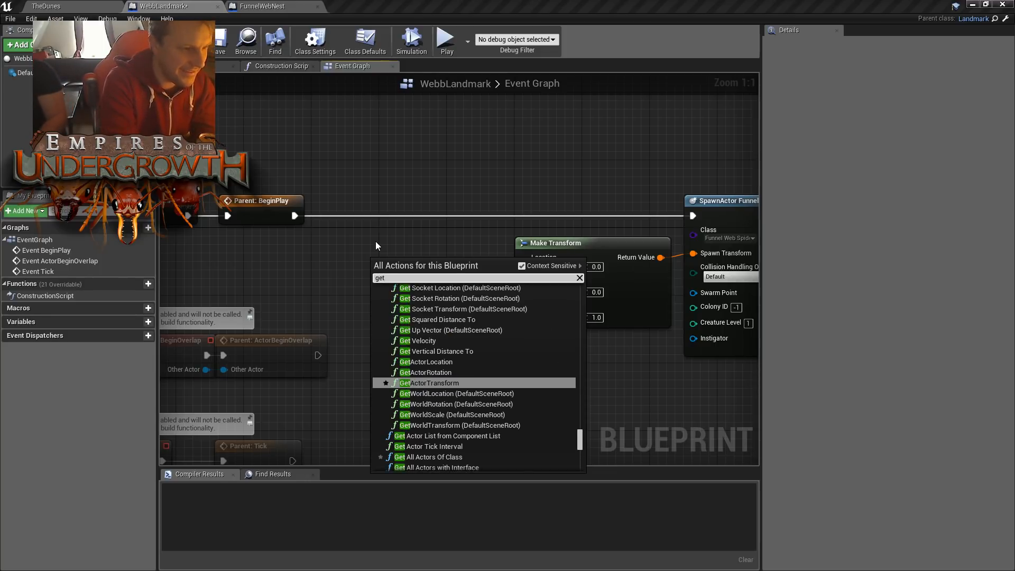
pyautogui.write('act')
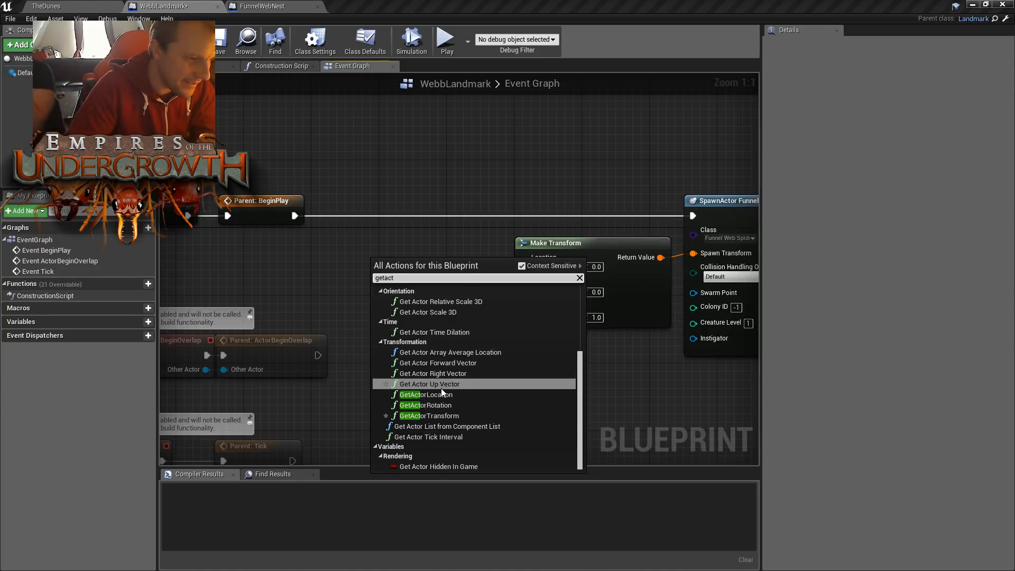
pyautogui.click(412, 231)
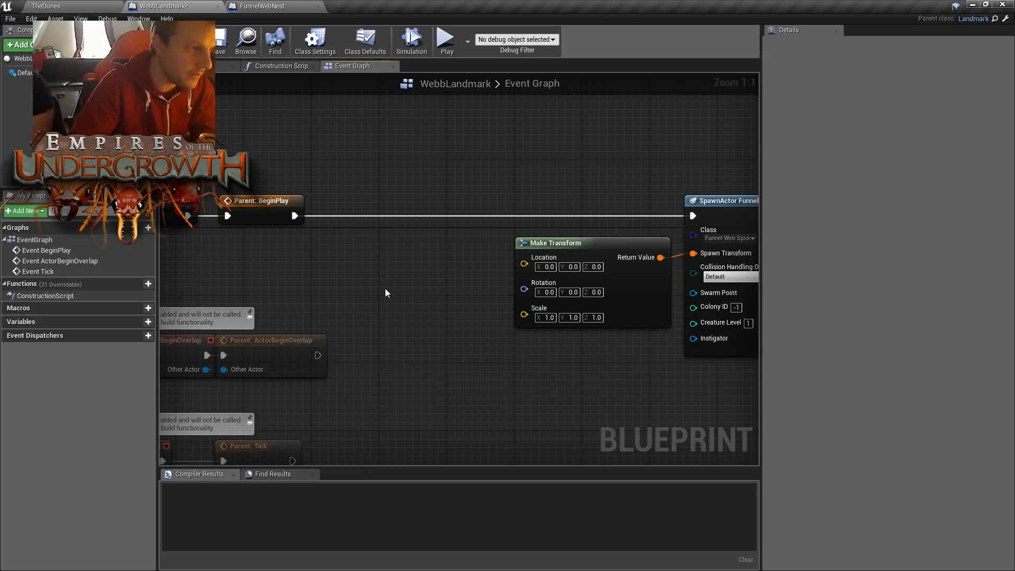
# - Add a GetActorLocation node targeting self beside Make Transform and connect its Return Value to the Location input
pyautogui.rightClick(379, 291)
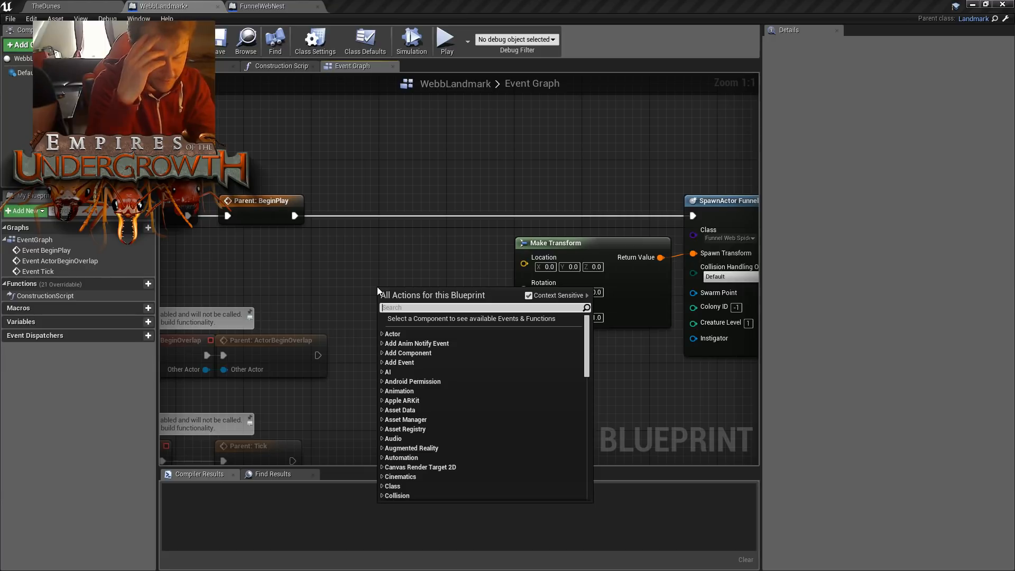
pyautogui.write('getacto')
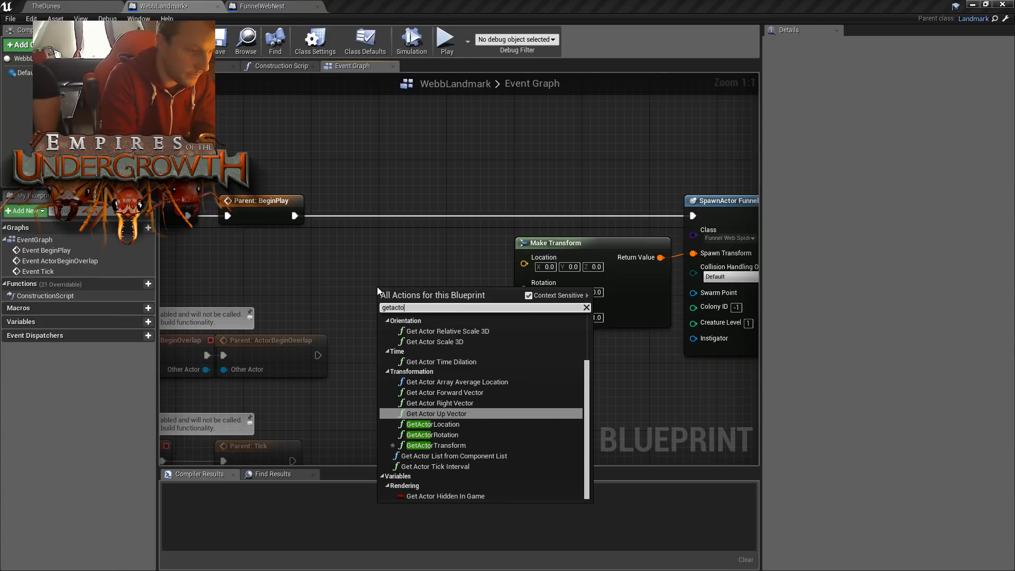
pyautogui.write('rlo')
pyautogui.press('Return')
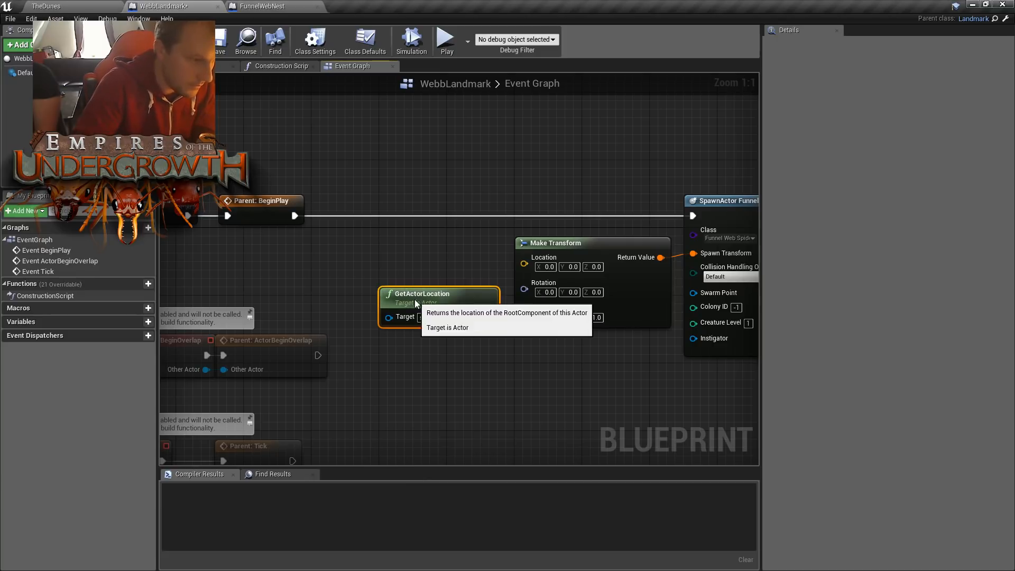
pyautogui.moveTo(416, 303); pyautogui.dragTo(399, 260)
pyautogui.moveTo(476, 275); pyautogui.dragTo(524, 258)
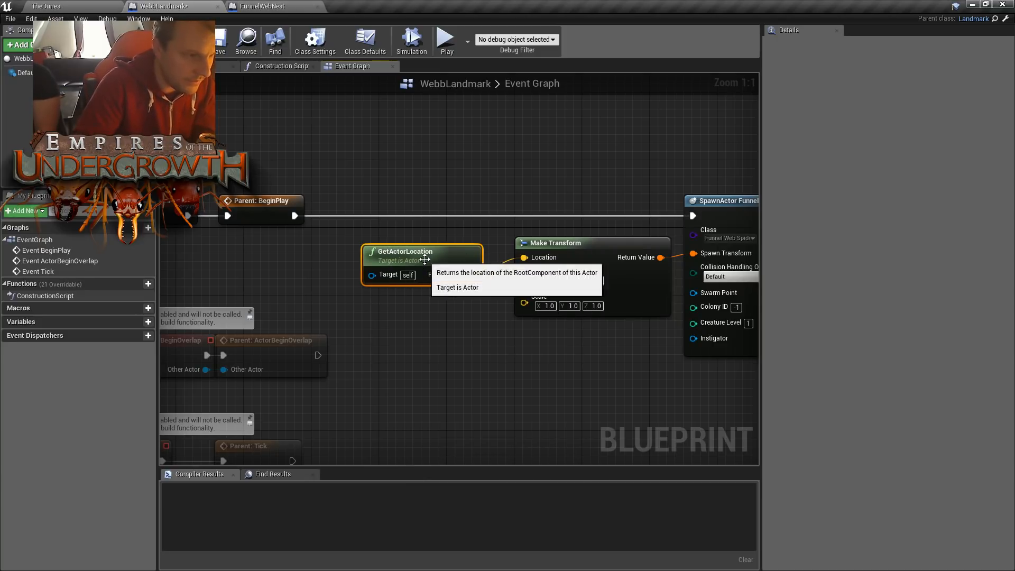
pyautogui.moveTo(425, 259); pyautogui.dragTo(442, 244)
pyautogui.click(513, 181)
pyautogui.moveTo(595, 162); pyautogui.dragTo(547, 162, button='right')
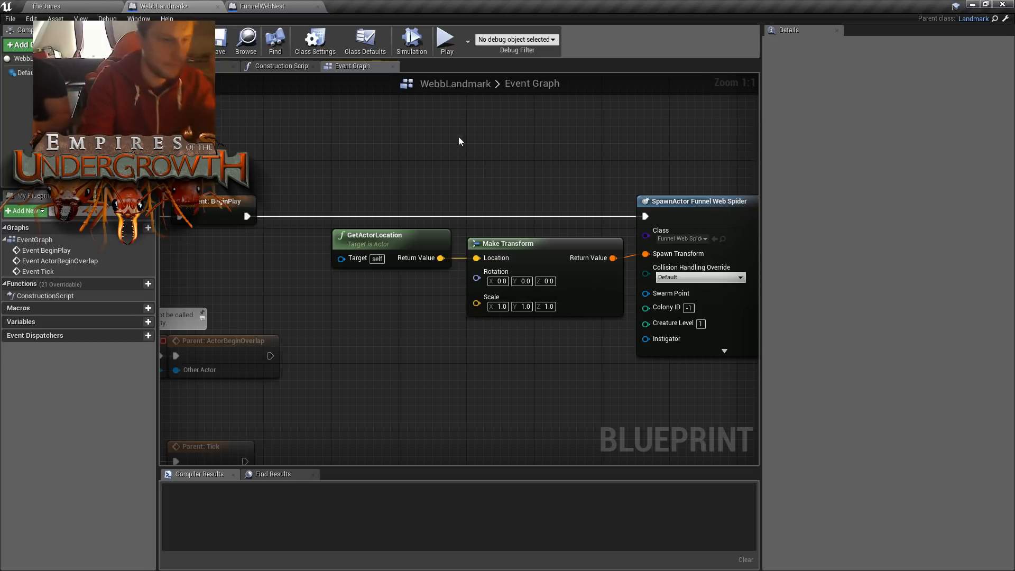
# - Duplicate the GetActorLocation and Make Transform pair from the Funnel Web Spider node for use at the Funnel Web Nest spawn node
pyautogui.moveTo(571, 117)
pyautogui.mouseDown(button='right')
pyautogui.moveTo(530, 132)
pyautogui.moveTo(417, 141)
pyautogui.mouseUp(button='right')
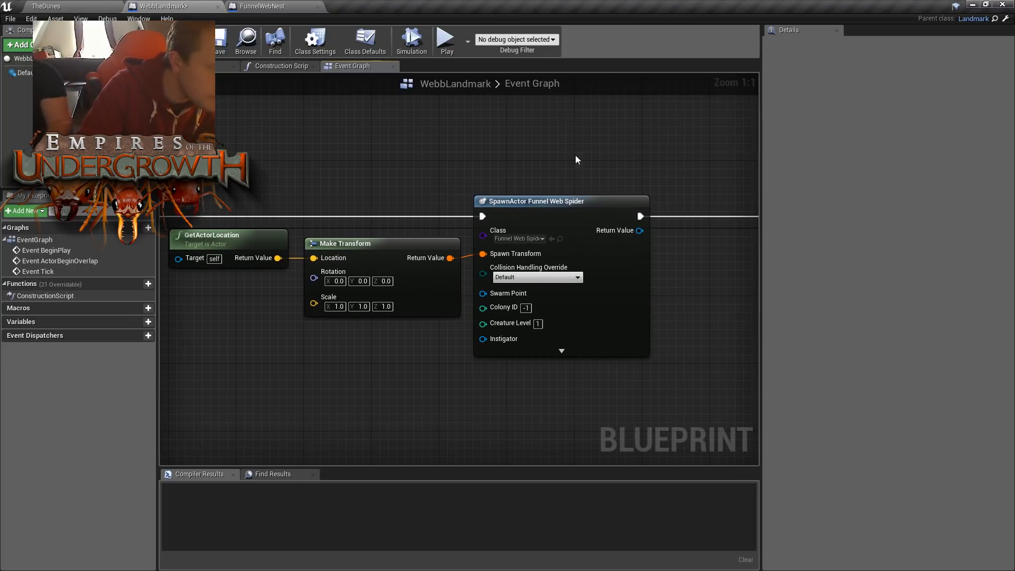
pyautogui.moveTo(541, 152); pyautogui.dragTo(400, 144, button='right')
pyautogui.moveTo(630, 317); pyautogui.dragTo(759, 305, button='right')
pyautogui.moveTo(415, 348); pyautogui.dragTo(297, 235)
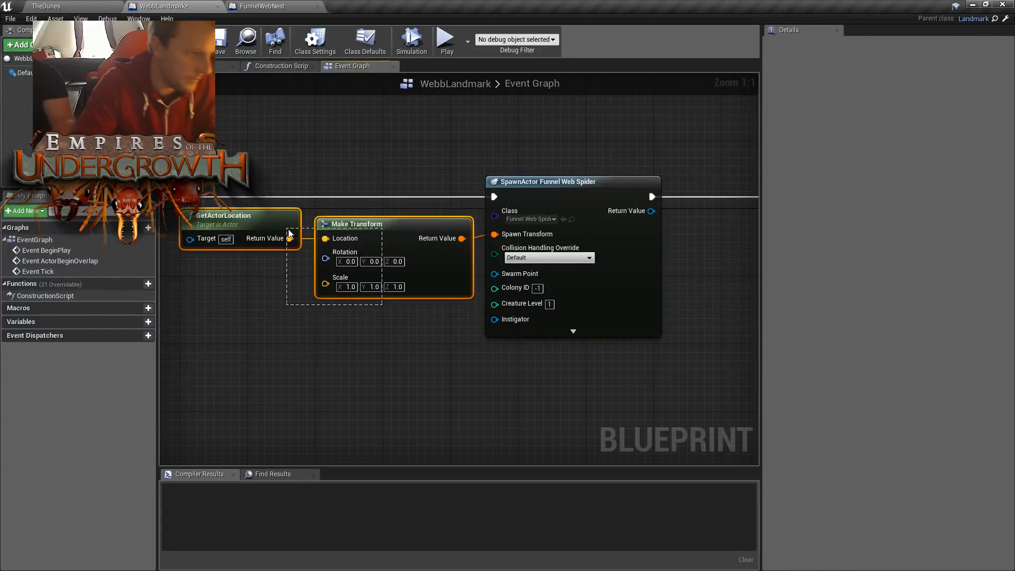
pyautogui.hotkey('ctrl', 'c')
pyautogui.moveTo(405, 398); pyautogui.dragTo(329, 399, button='right')
pyautogui.moveTo(588, 322); pyautogui.dragTo(453, 321, button='right')
pyautogui.hotkey('ctrl', 'v')
# - Place the duplicated transform nodes before the Funnel Web Nest node and connect Make Transform's Return Value to its Spawn Transform
pyautogui.moveTo(572, 237); pyautogui.dragTo(393, 238, button='right')
pyautogui.moveTo(545, 172); pyautogui.dragTo(734, 172)
pyautogui.moveTo(309, 251); pyautogui.dragTo(509, 229)
pyautogui.moveTo(575, 232); pyautogui.dragTo(615, 229)
# - Compile and save the WebbLandmark Blueprint
pyautogui.click(623, 370)
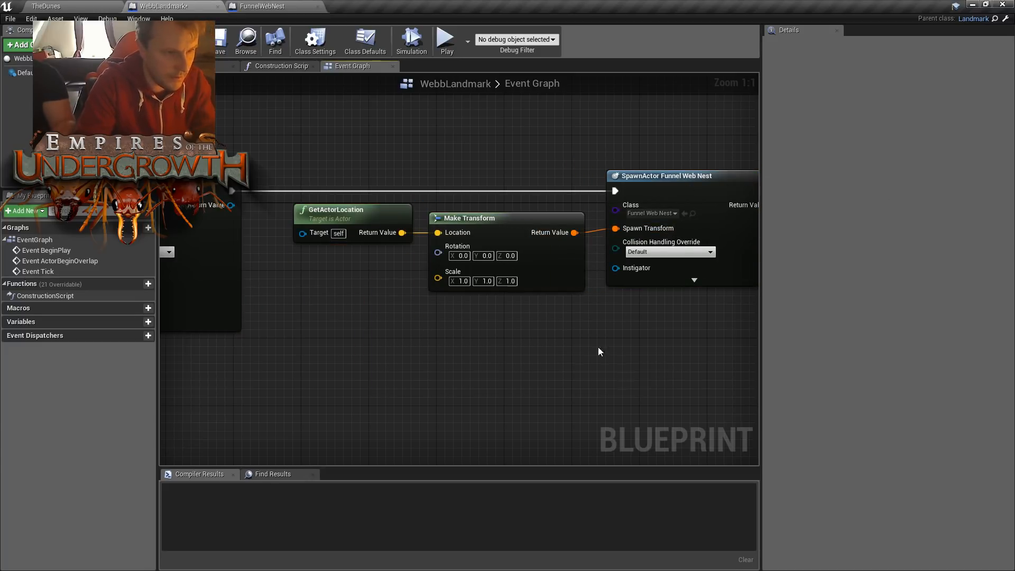
pyautogui.moveTo(412, 382); pyautogui.dragTo(685, 388, button='right')
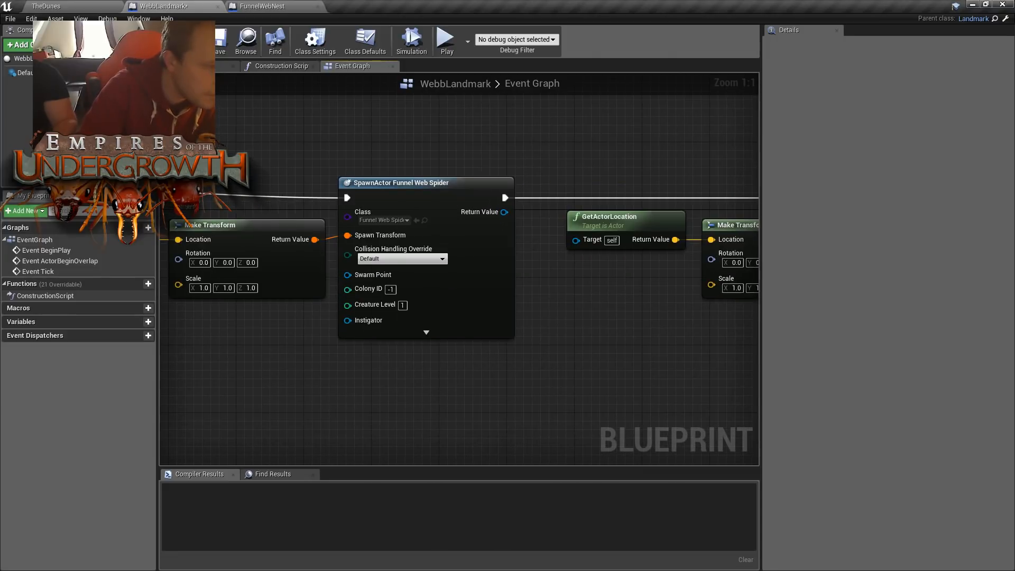
pyautogui.click(221, 48)
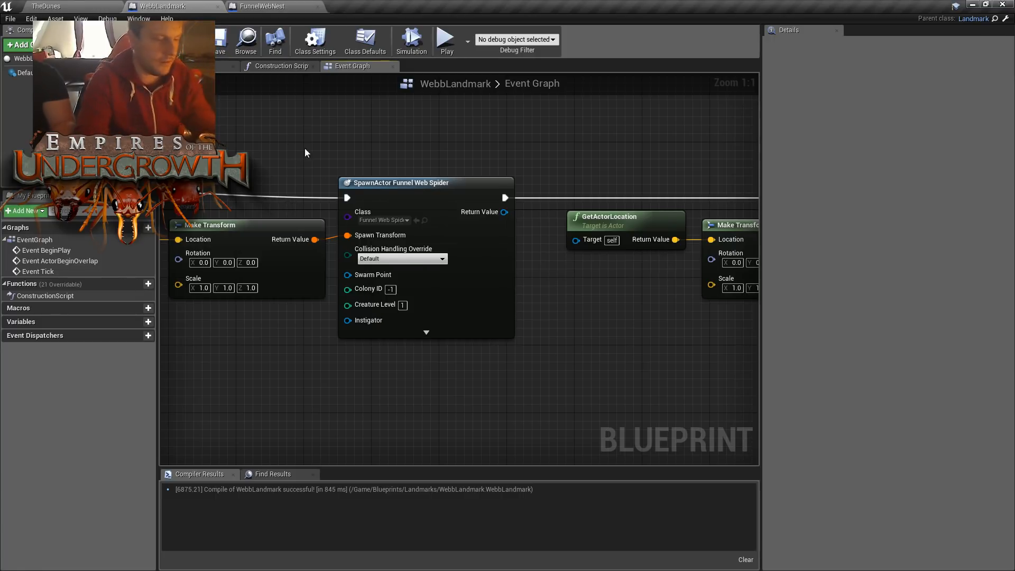
# - Return to TheDunes level, filter its actors by "free", and open FreeplayDirectorBP for editing
pyautogui.click(74, 6)
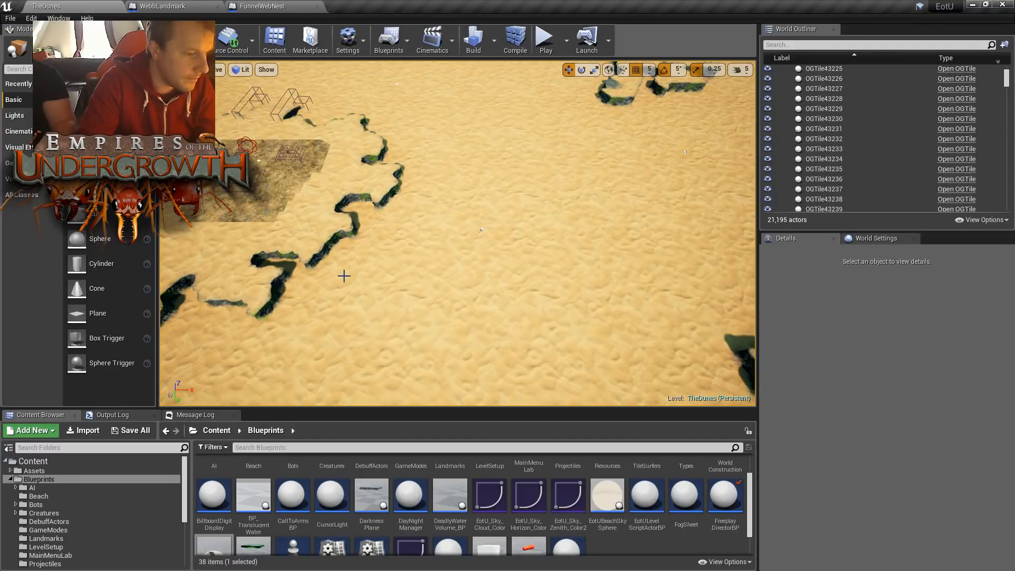
pyautogui.moveTo(750, 526); pyautogui.dragTo(747, 489)
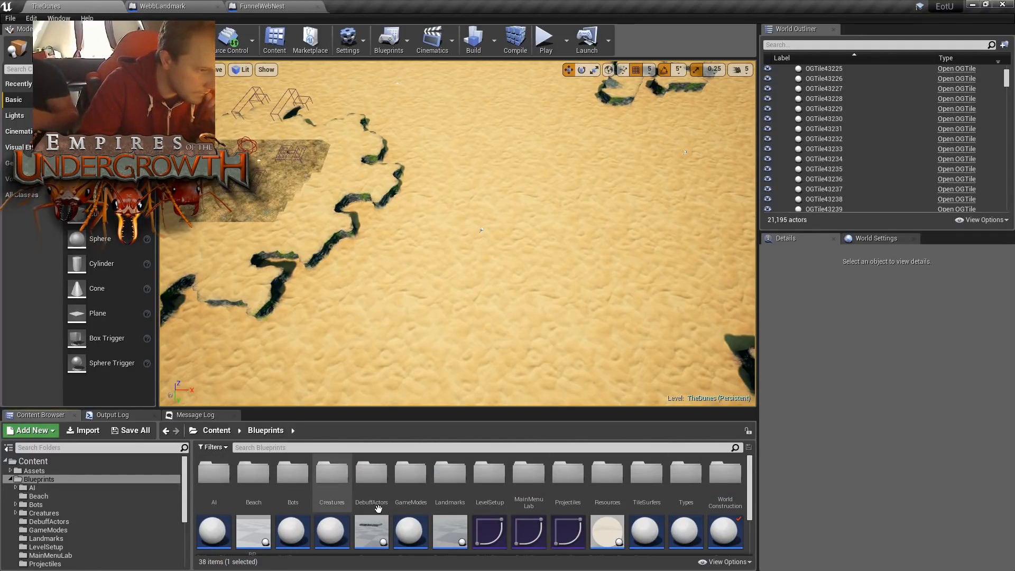
pyautogui.click(894, 44)
pyautogui.write('free')
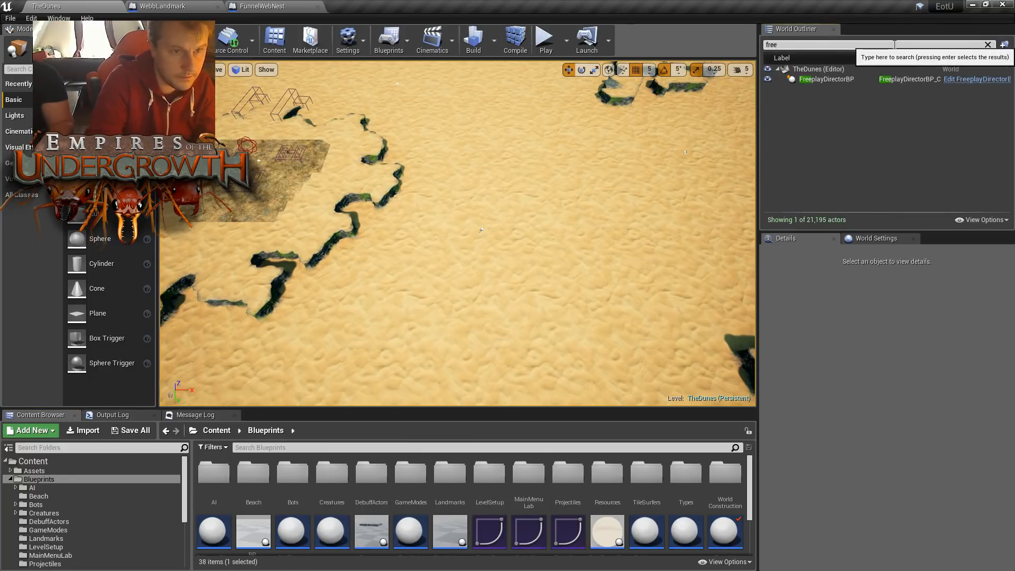
pyautogui.click(873, 79)
pyautogui.click(971, 79)
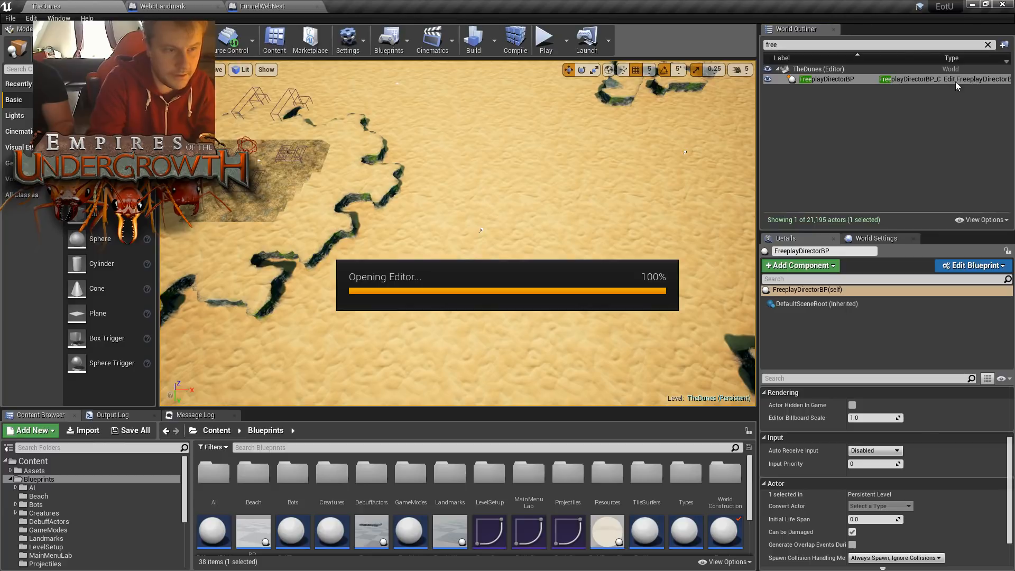
# - Examine how the Setup Landmarks function picks an empty point of interest and spawns a landmark there
pyautogui.scroll(-3, 642, 306)
pyautogui.moveTo(642, 305); pyautogui.dragTo(587, 365, button='right')
pyautogui.moveTo(328, 352); pyautogui.dragTo(301, 307, button='right')
pyautogui.moveTo(569, 350); pyautogui.dragTo(417, 318, button='right')
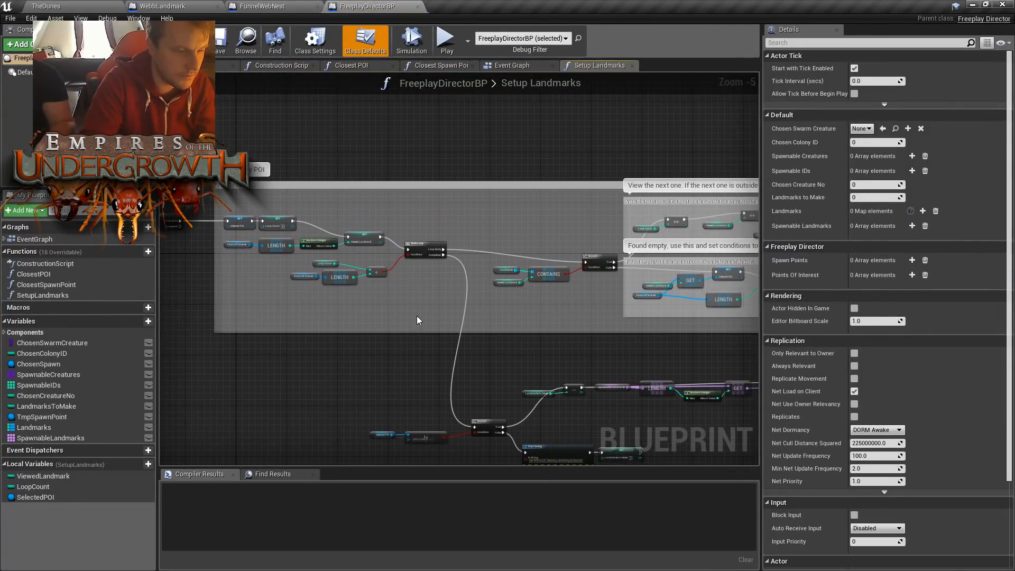
pyautogui.scroll(-2, 416, 317)
pyautogui.moveTo(516, 323); pyautogui.dragTo(439, 266, button='right')
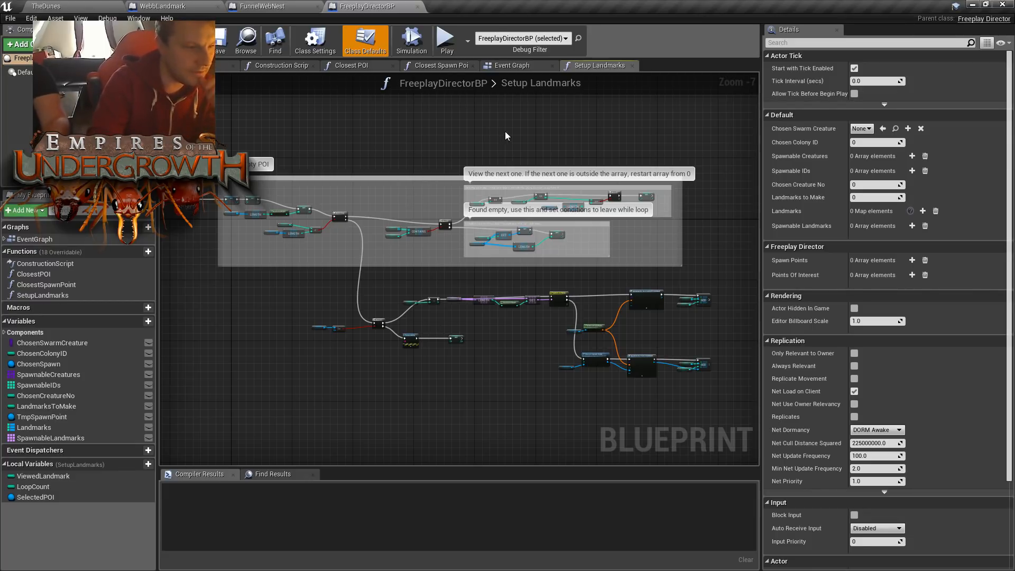
pyautogui.moveTo(591, 135); pyautogui.dragTo(649, 141, button='right')
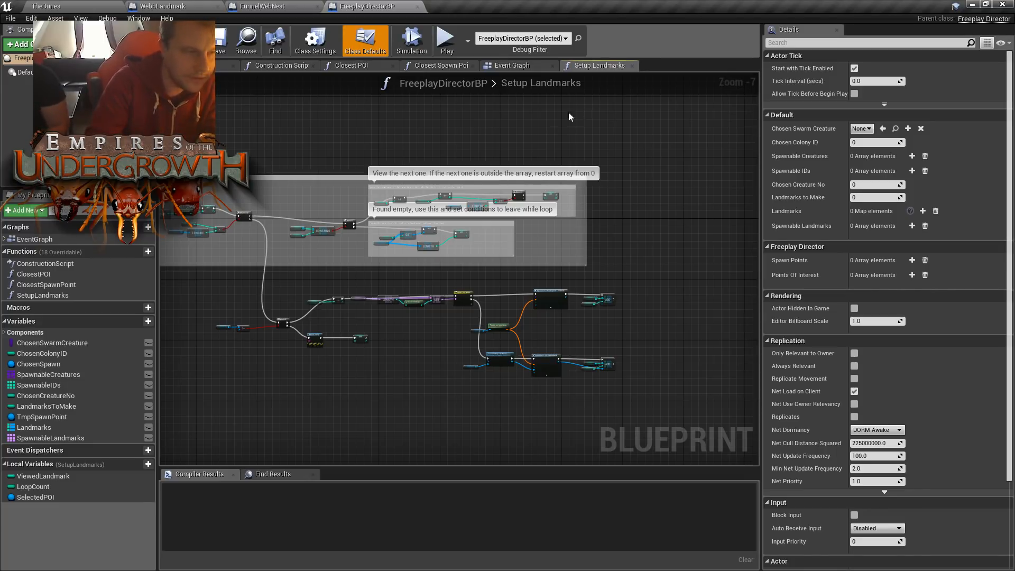
pyautogui.moveTo(584, 113); pyautogui.dragTo(577, 143, button='right')
pyautogui.moveTo(659, 200); pyautogui.dragTo(656, 175, button='right')
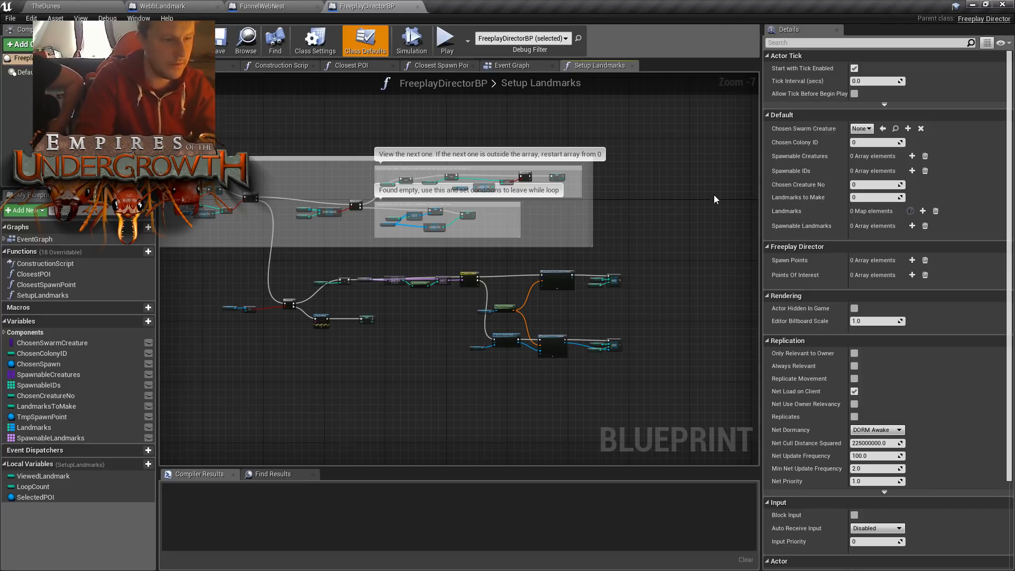
pyautogui.moveTo(718, 198); pyautogui.dragTo(753, 197, button='right')
pyautogui.moveTo(531, 310); pyautogui.dragTo(475, 278, button='right')
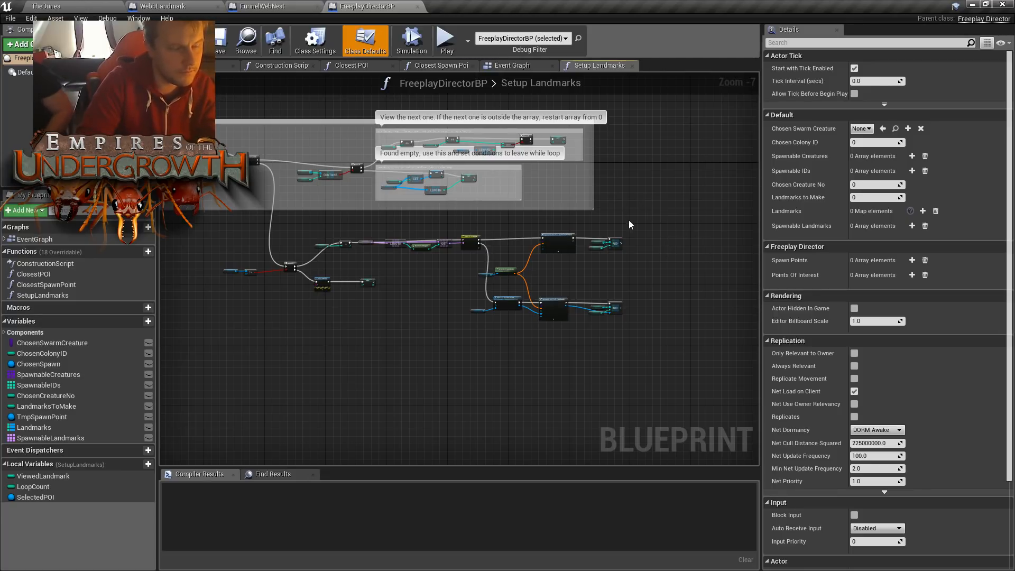
pyautogui.moveTo(661, 219); pyautogui.dragTo(660, 211, button='right')
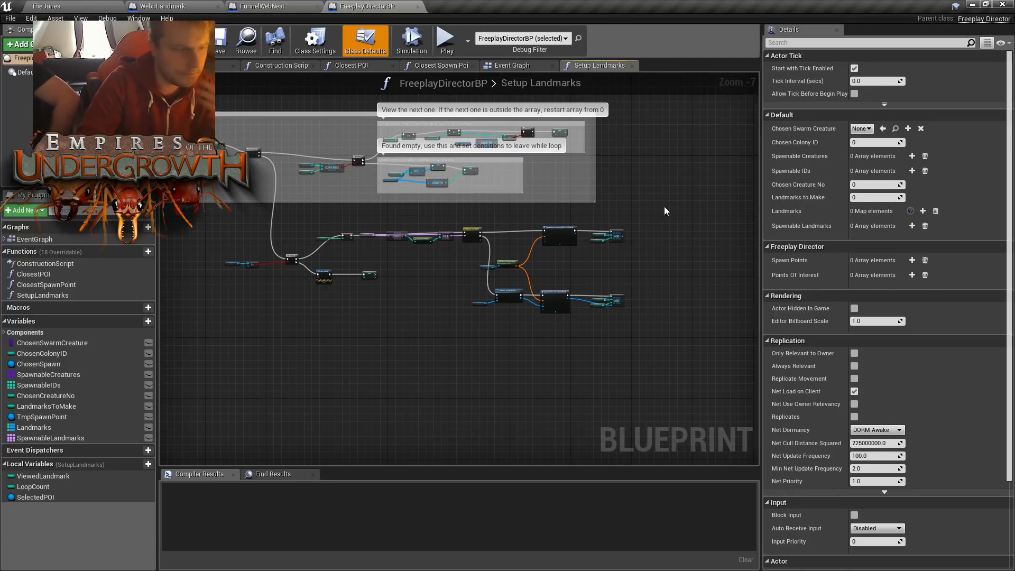
pyautogui.moveTo(384, 263); pyautogui.dragTo(398, 274, button='right')
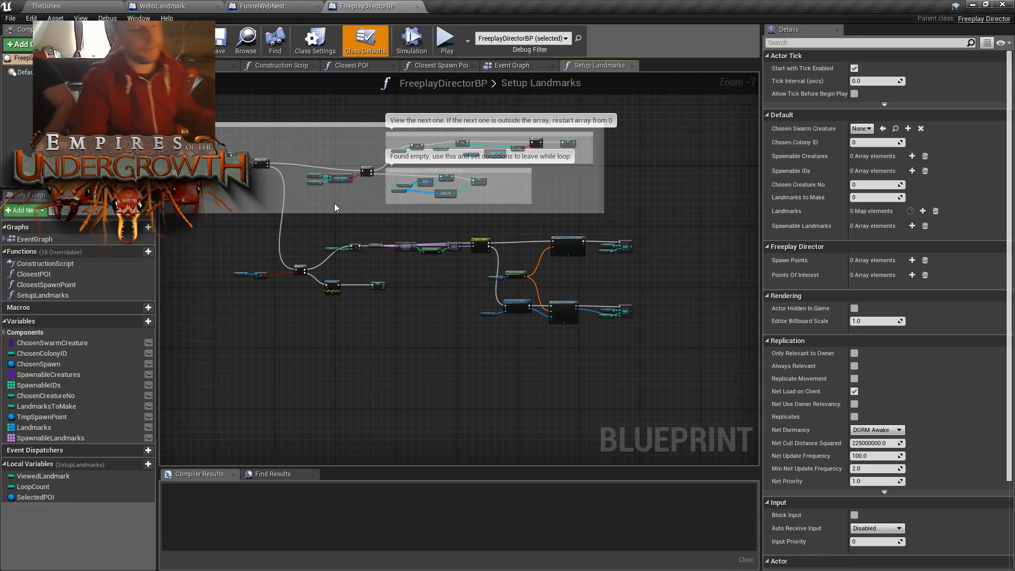
pyautogui.moveTo(455, 307)
pyautogui.mouseDown(button='right')
pyautogui.moveTo(479, 295)
pyautogui.moveTo(472, 300)
pyautogui.mouseUp(button='right')
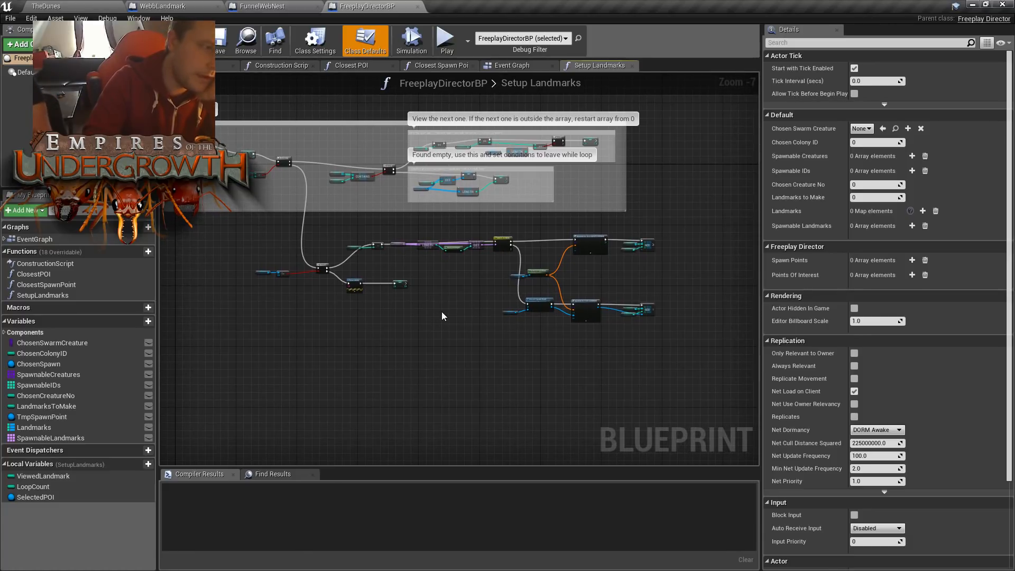
# - Shift the landmark-spawning nodes beneath the comment boxes in Setup Landmarks slightly further down
pyautogui.moveTo(236, 234); pyautogui.dragTo(695, 348)
pyautogui.moveTo(581, 237); pyautogui.dragTo(584, 249)
pyautogui.click(463, 218)
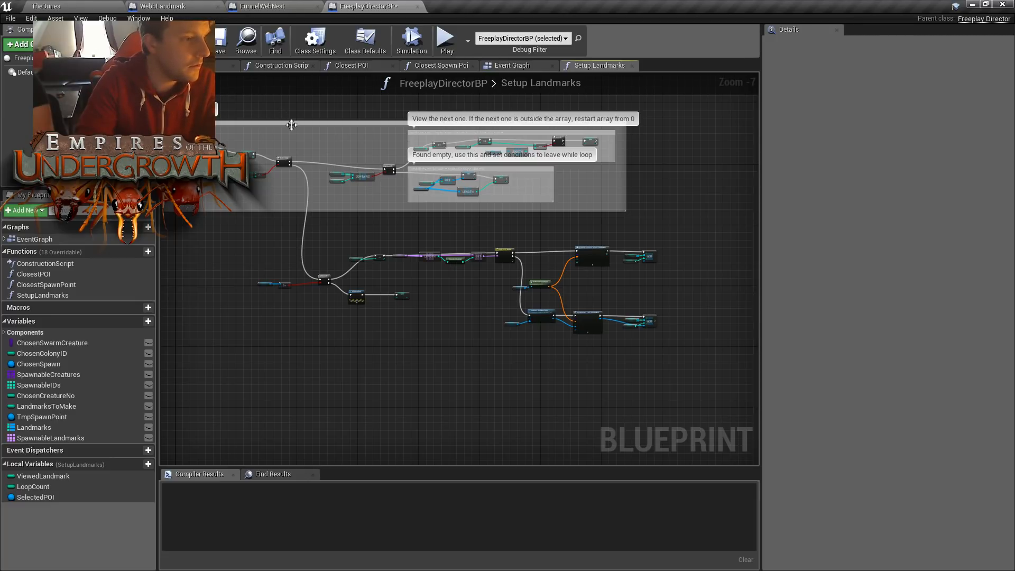
# - In the Event Graph, move the Break FreeplaySetup node with its landmark Branch and ADD nodes back beneath the spawnable creatures comment box
pyautogui.click(541, 65)
pyautogui.scroll(-5, 517, 233)
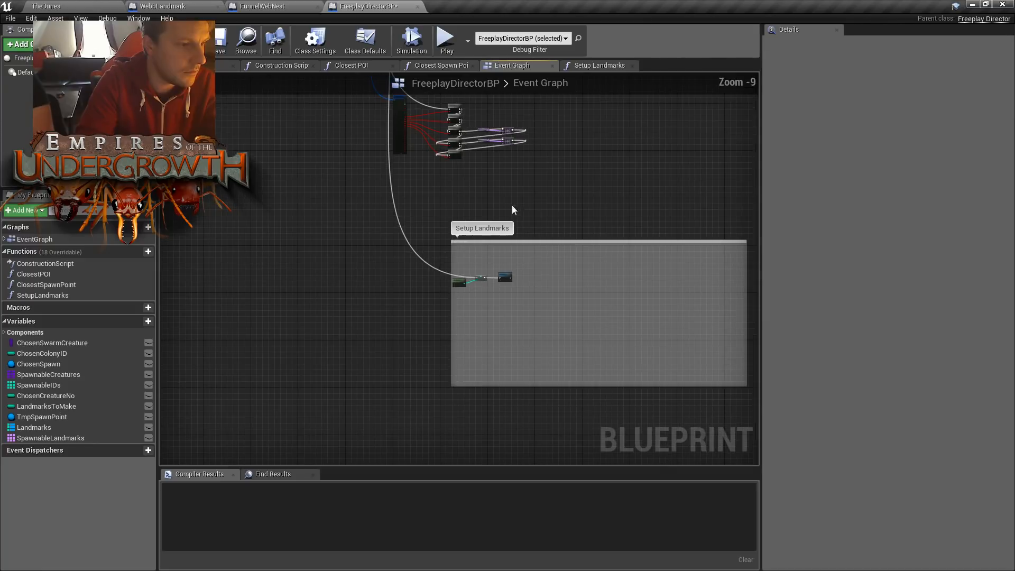
pyautogui.scroll(5, 502, 240)
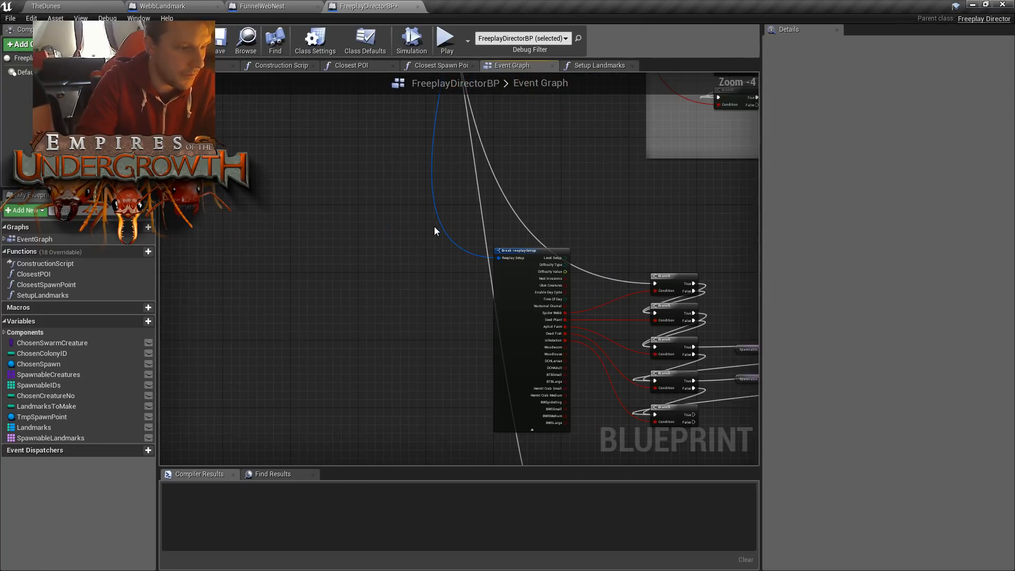
pyautogui.moveTo(433, 226); pyautogui.dragTo(319, 148, button='right')
pyautogui.moveTo(296, 132); pyautogui.dragTo(787, 377)
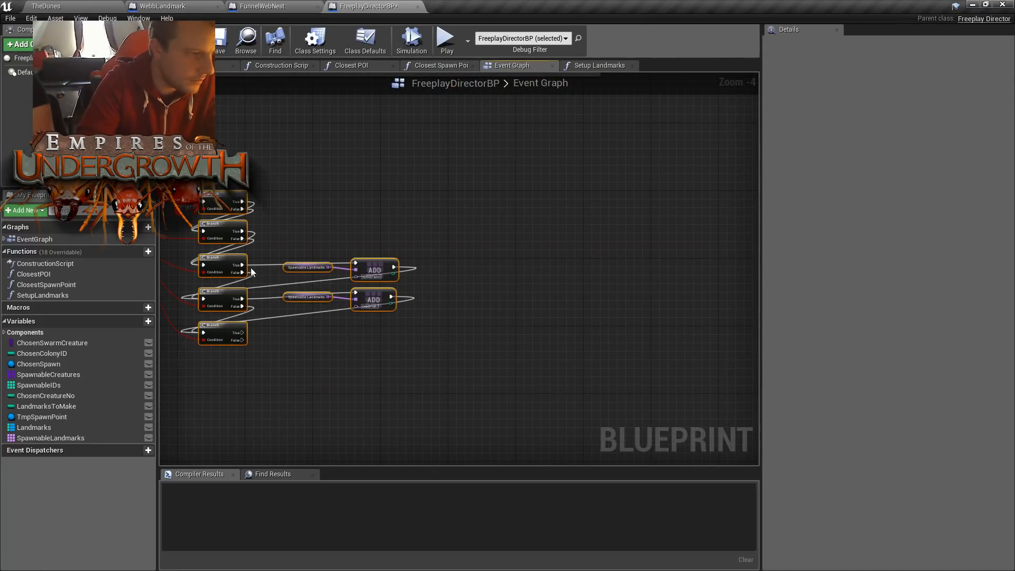
pyautogui.moveTo(218, 193); pyautogui.dragTo(477, 192)
pyautogui.moveTo(393, 122); pyautogui.dragTo(477, 223, button='right')
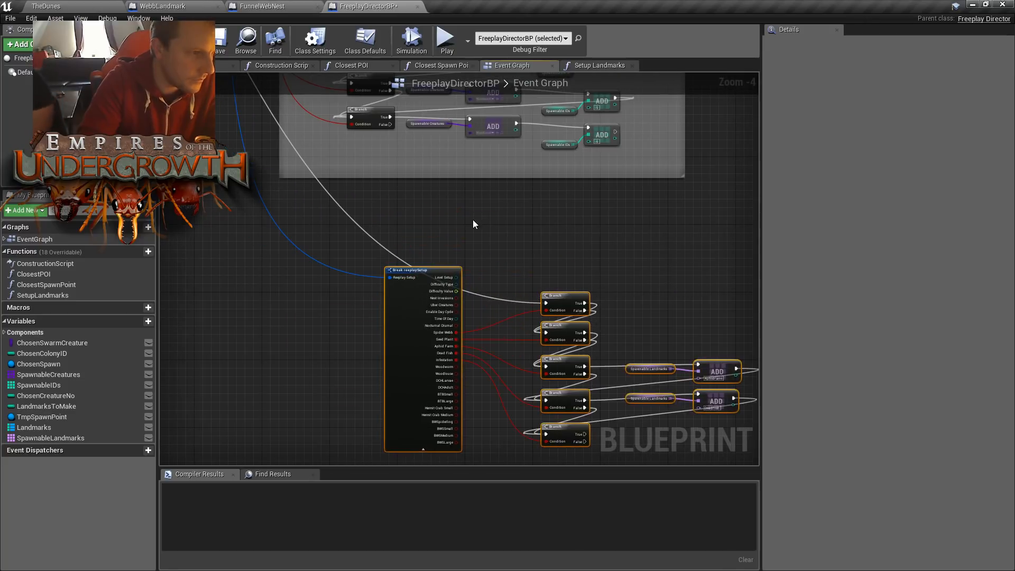
pyautogui.moveTo(431, 269); pyautogui.dragTo(228, 257)
pyautogui.click(339, 221)
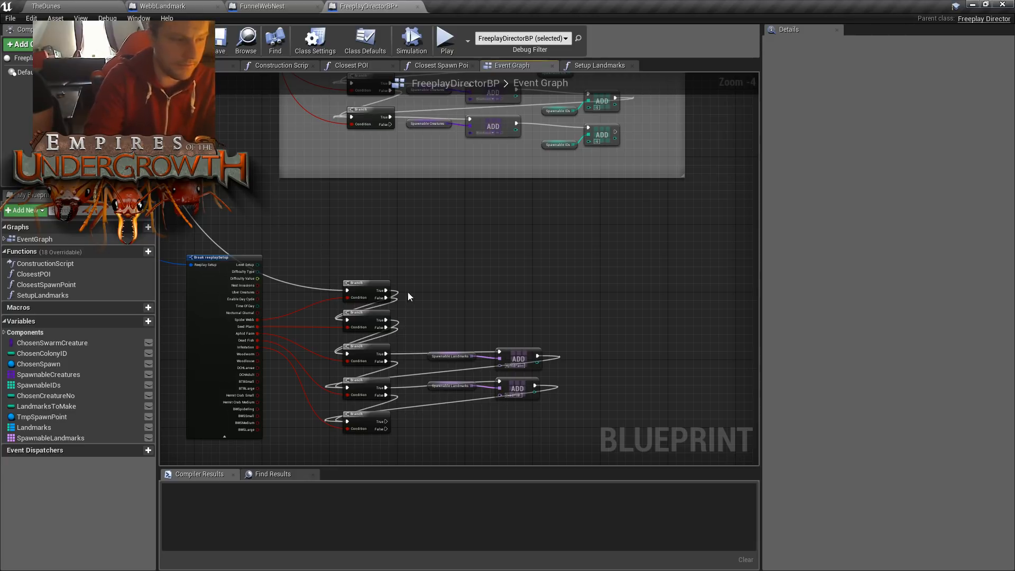
# - Duplicate the Spawnable Landmarks variable and AphidFarm ADD node pair and place the copy above the original
pyautogui.scroll(2, 398, 295)
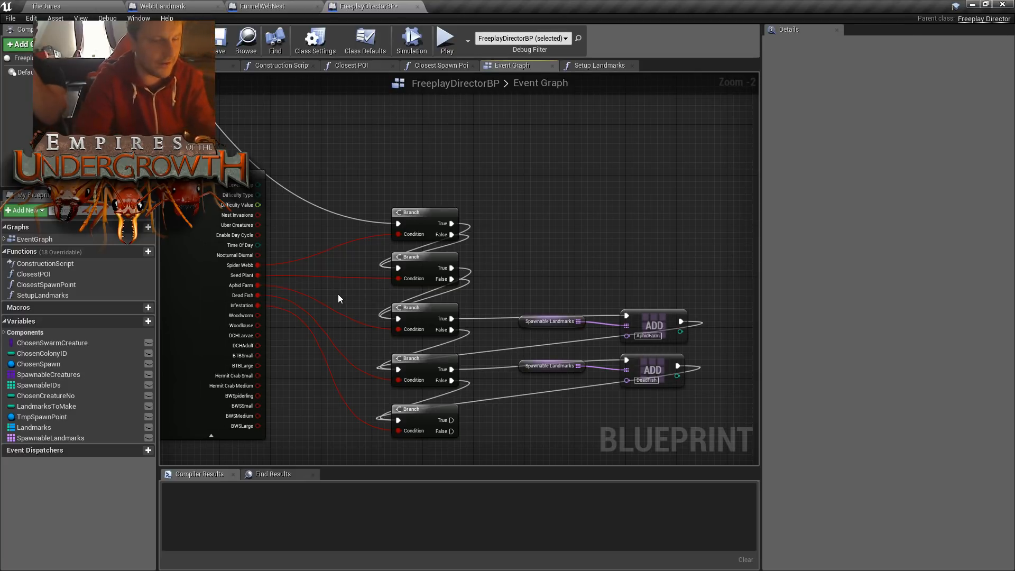
pyautogui.moveTo(409, 178); pyautogui.dragTo(424, 146, button='right')
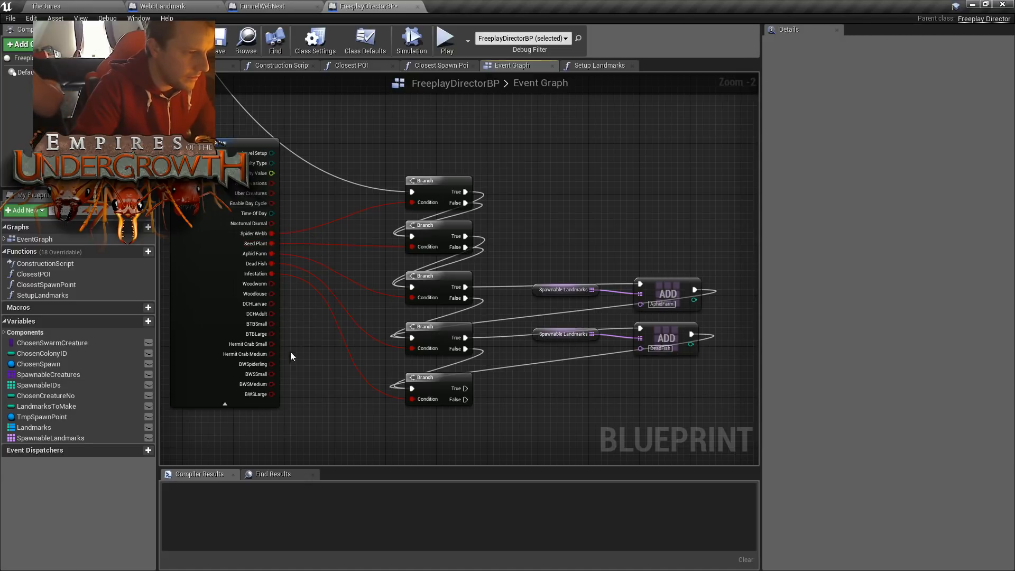
pyautogui.moveTo(630, 222); pyautogui.dragTo(572, 198, button='right')
pyautogui.moveTo(516, 224); pyautogui.dragTo(587, 283)
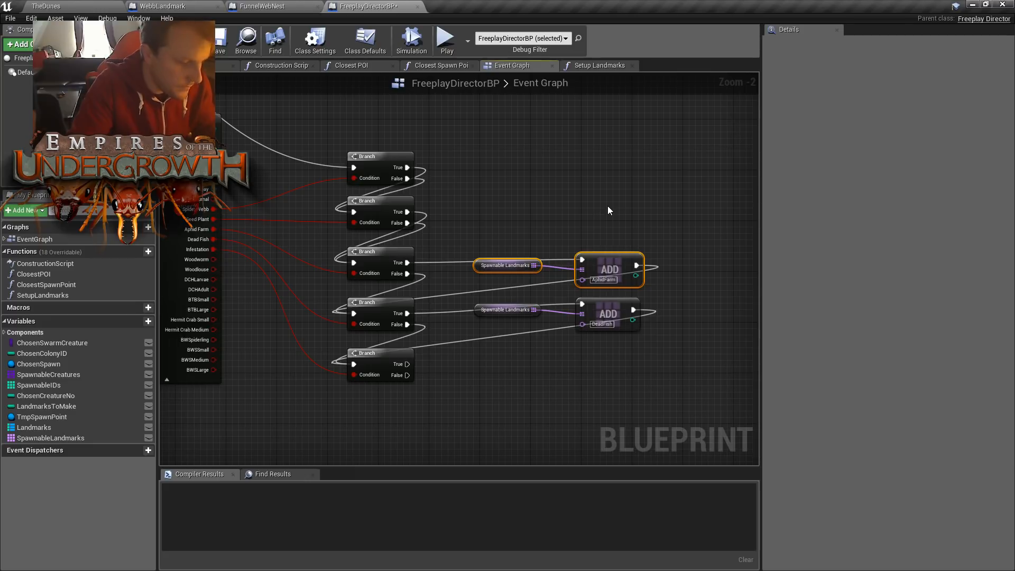
pyautogui.hotkey('ctrl', 'c')
pyautogui.hotkey('ctrl', 'v')
pyautogui.moveTo(683, 208); pyautogui.dragTo(600, 203)
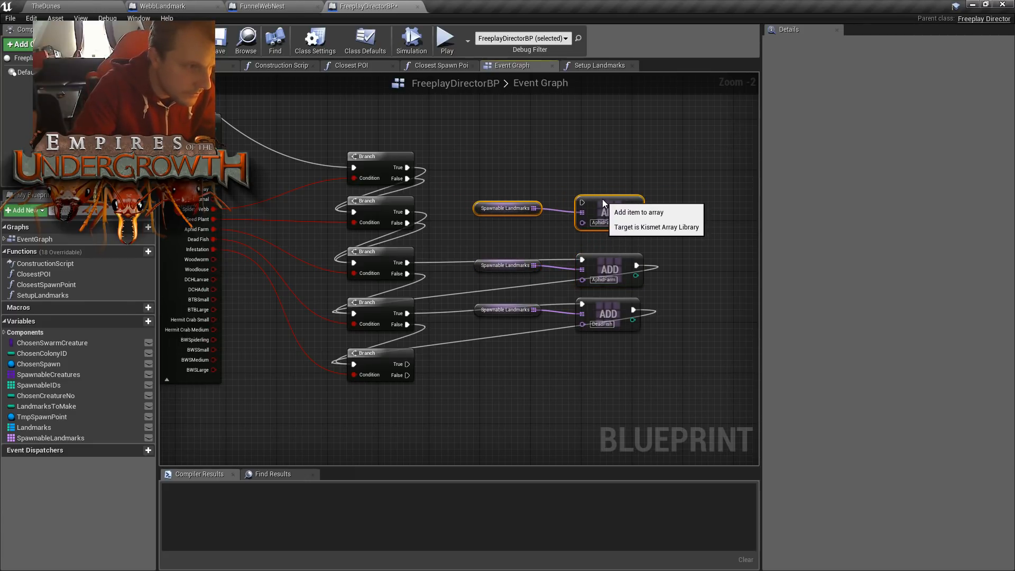
pyautogui.click(616, 167)
# - Align the duplicated pair with the Spider Webb Branch, wiring its True output into the new ADD node and that node into the second Branch
pyautogui.moveTo(444, 194); pyautogui.dragTo(458, 222, button='right')
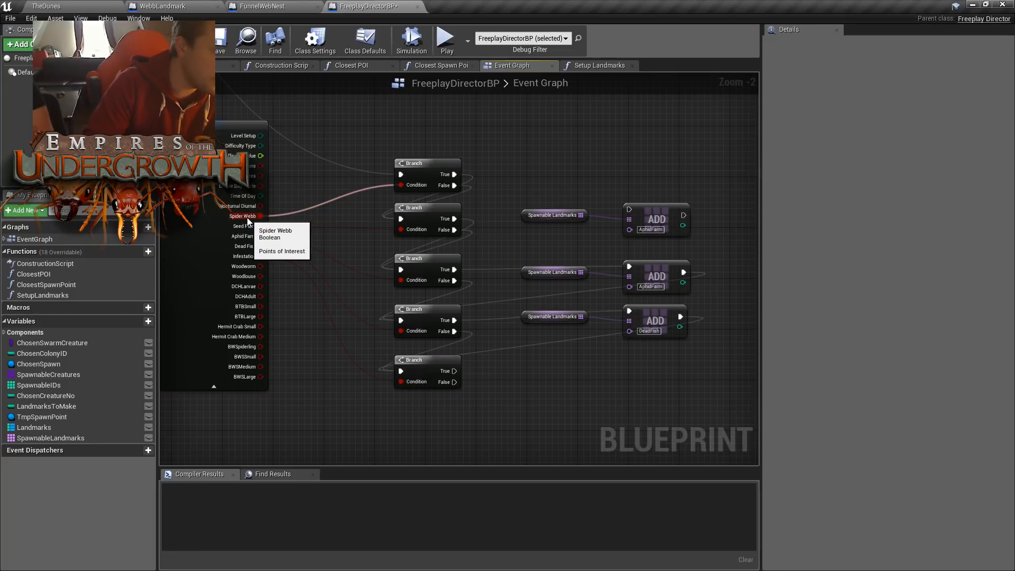
pyautogui.moveTo(588, 199); pyautogui.dragTo(646, 167)
pyautogui.moveTo(454, 174); pyautogui.dragTo(401, 219)
# - Bypass the AphidFarm and DeadFish ADD nodes by wiring the True outputs of their Branches directly to the following Branches
pyautogui.click(652, 186)
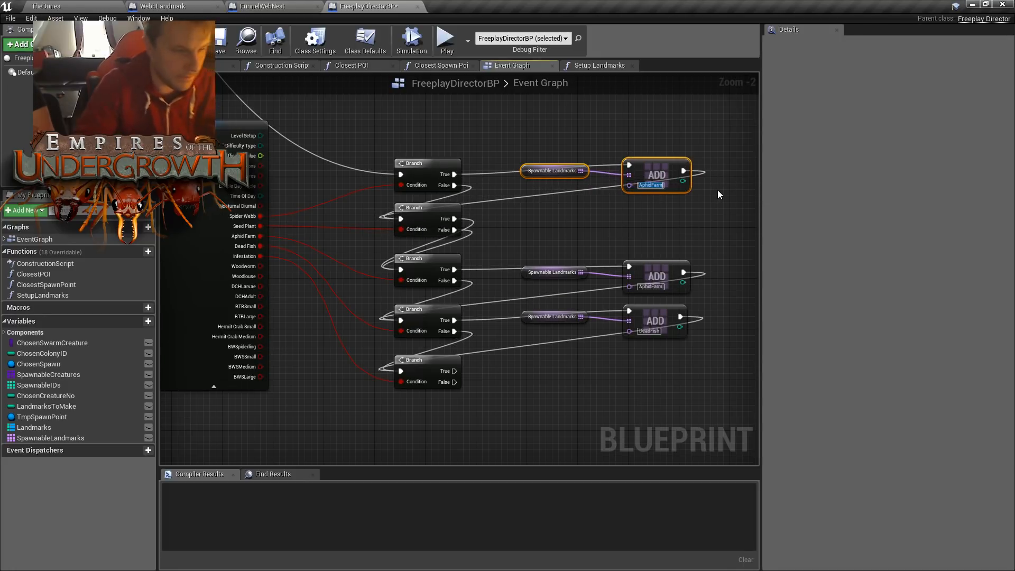
pyautogui.moveTo(454, 270); pyautogui.dragTo(403, 371)
pyautogui.moveTo(539, 221); pyautogui.dragTo(495, 241, button='right')
# - Set the new ADD node's landmark name to SpiderWebb, and compile and save FreeplayDirectorBP
pyautogui.click(607, 205)
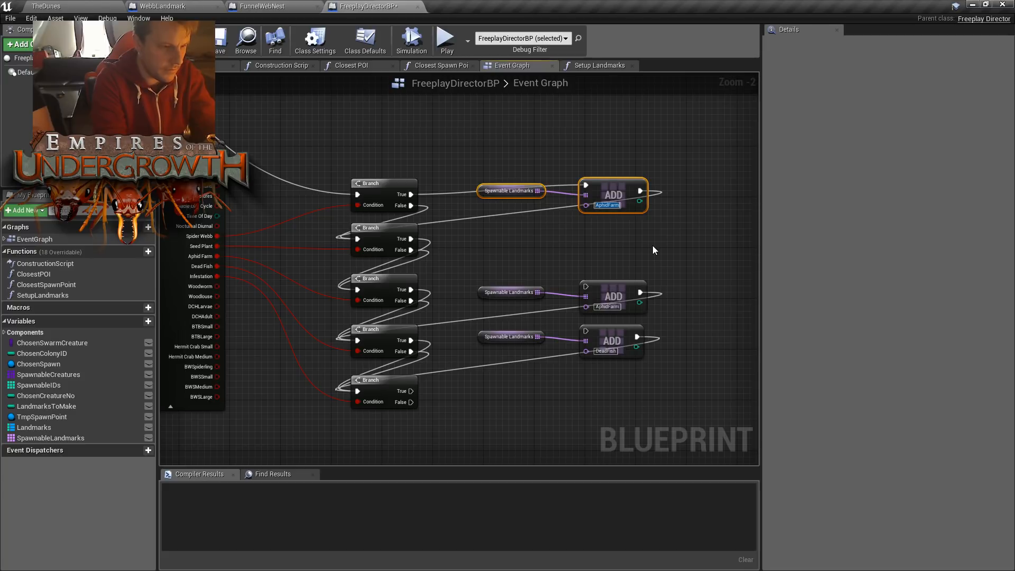
pyautogui.write('Spid')
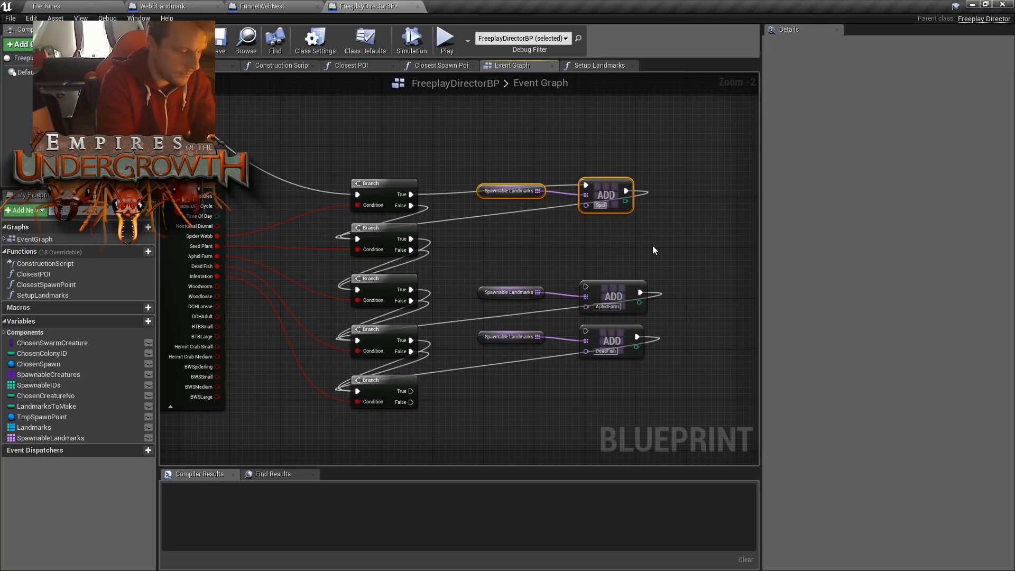
pyautogui.write('erWe')
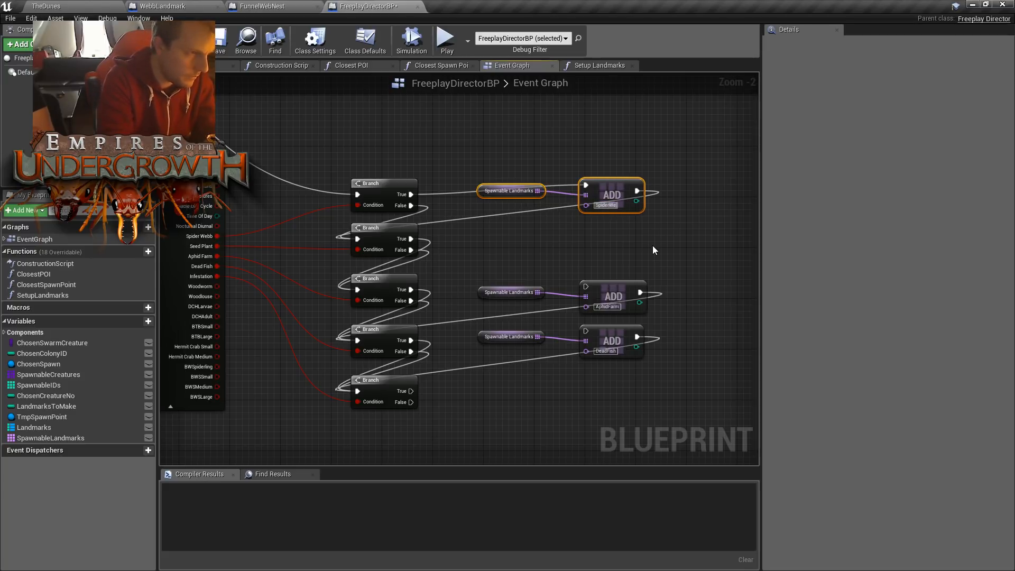
pyautogui.write('bb')
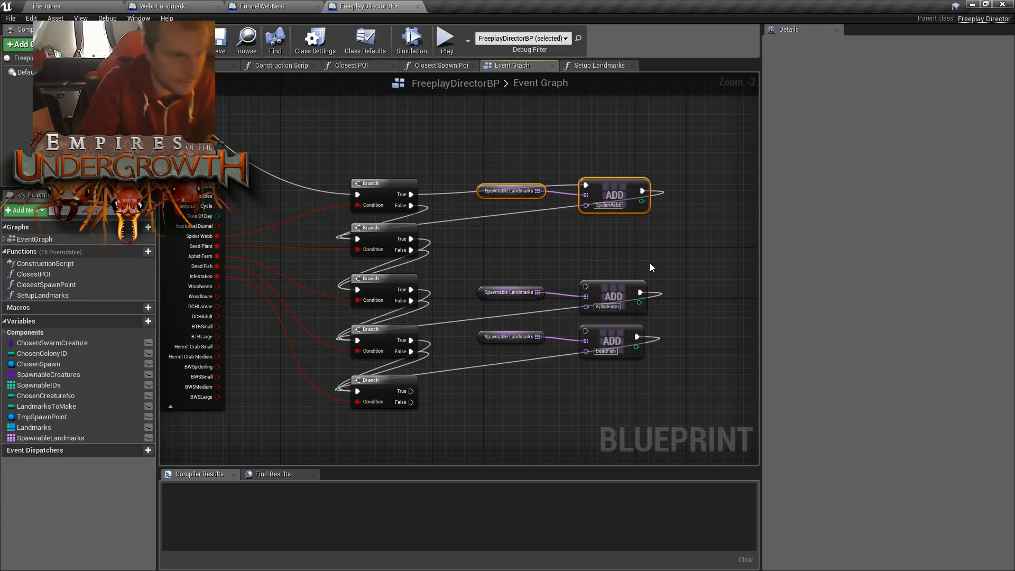
pyautogui.click(495, 158)
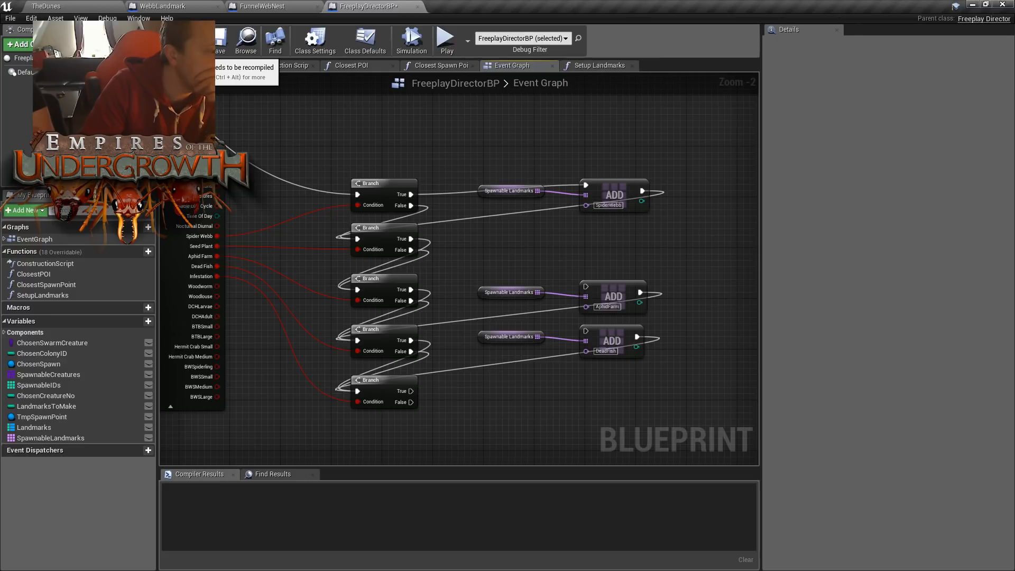
pyautogui.click(217, 50)
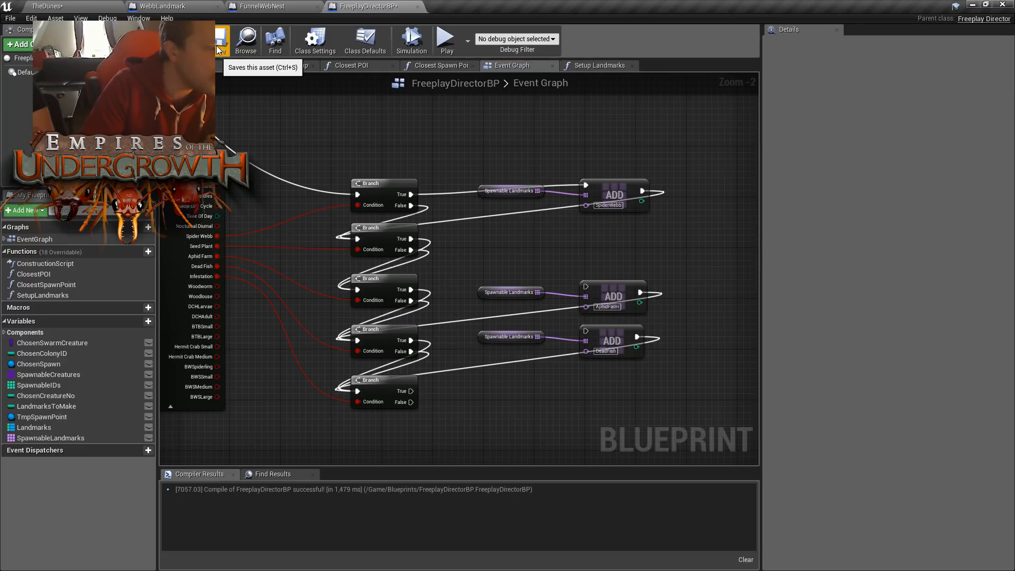
# - Save FreeplayDirectorBP and open the Setup Landmarks function called at the end of the Event Graph
pyautogui.click(221, 45)
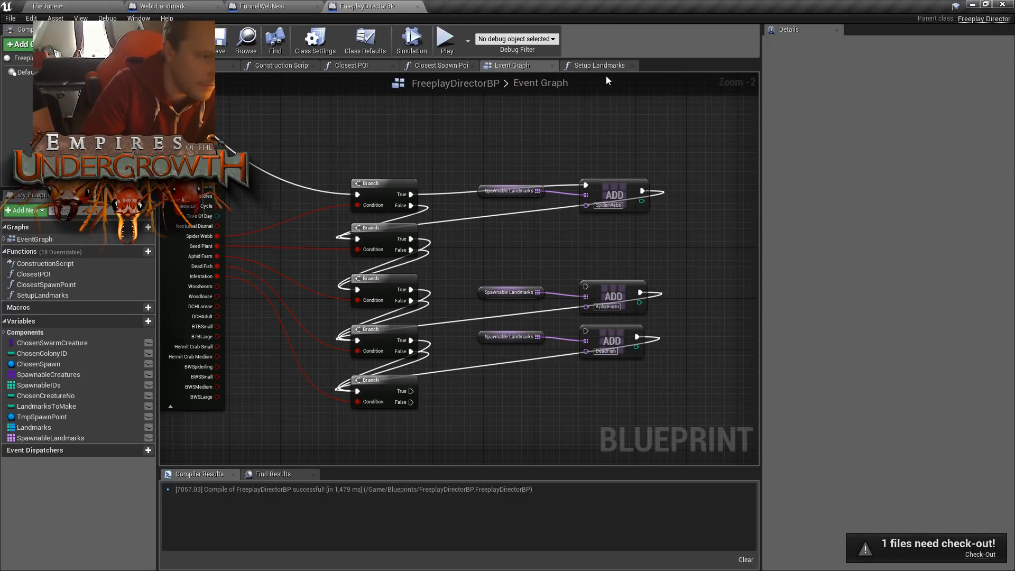
pyautogui.moveTo(462, 136); pyautogui.dragTo(645, 162, button='right')
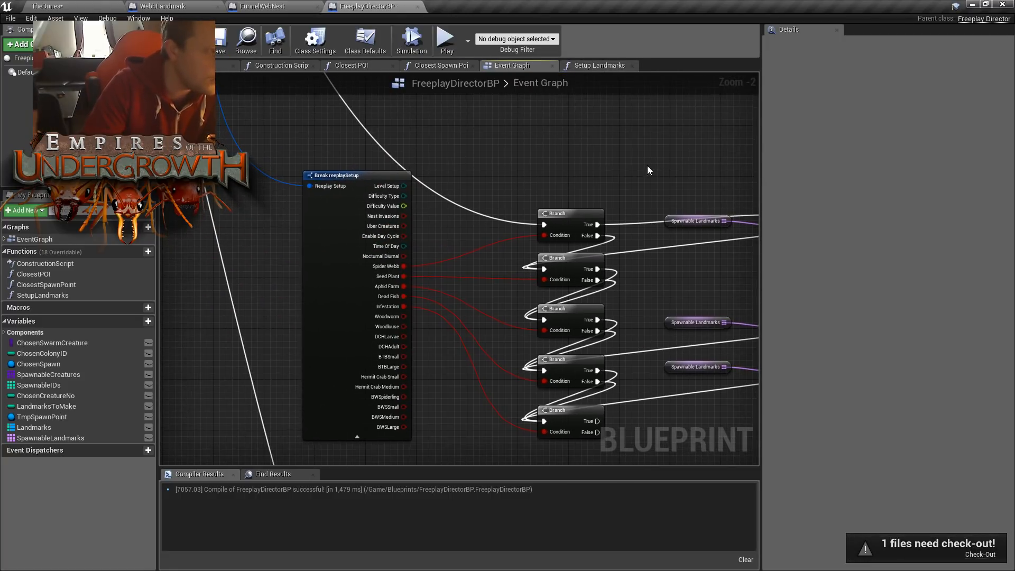
pyautogui.scroll(-4, 489, 252)
pyautogui.scroll(7, 449, 244)
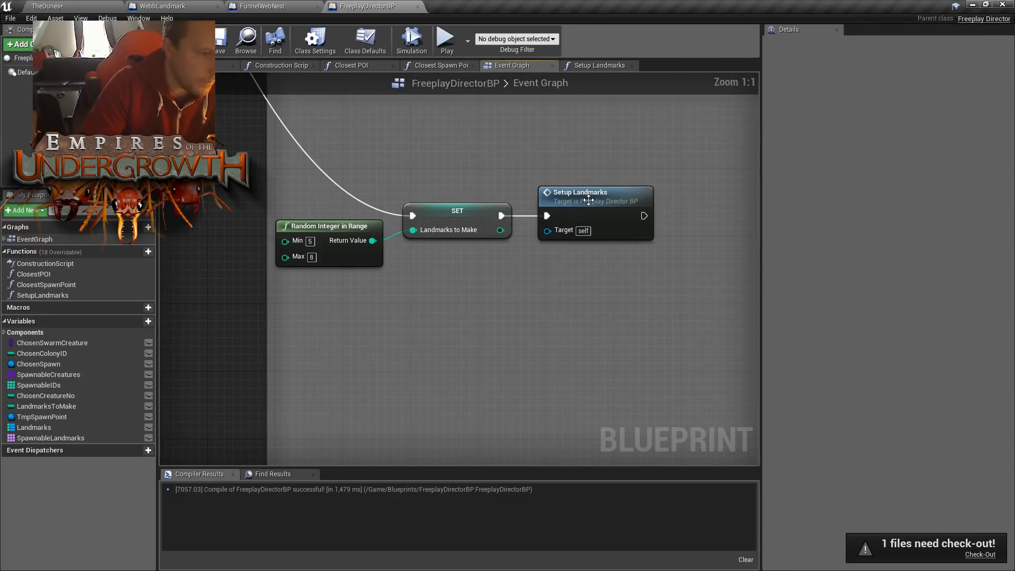
pyautogui.doubleClick(589, 204)
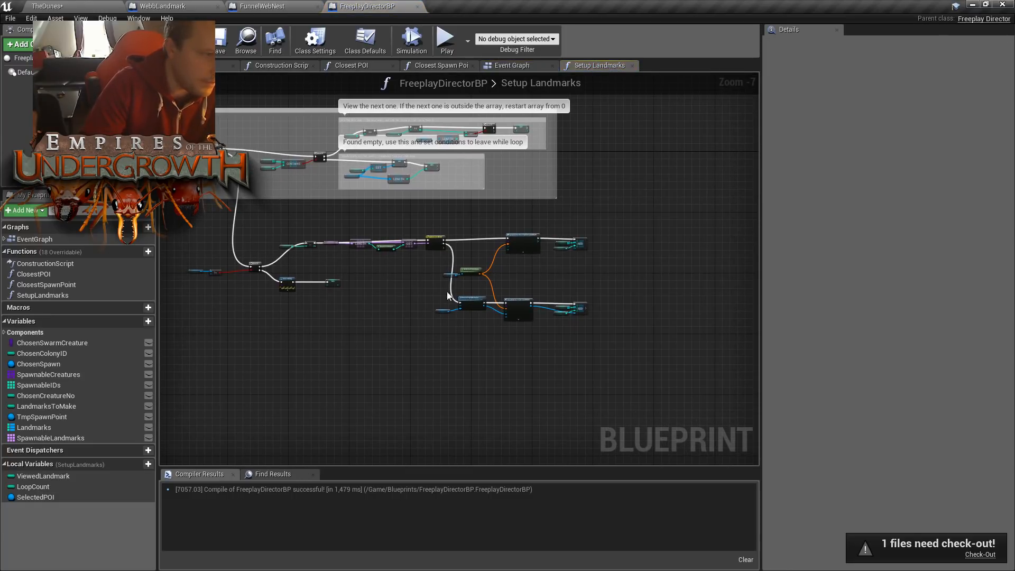
# - Add a third pin to the Switch on Name node and name it SpiderWebb
pyautogui.scroll(3, 426, 255)
pyautogui.scroll(1, 373, 228)
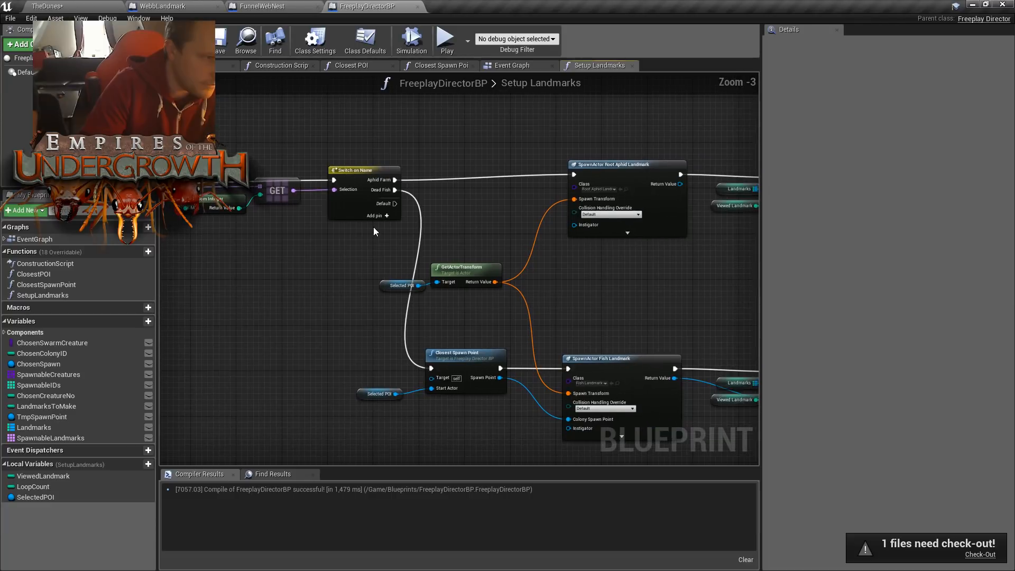
pyautogui.click(376, 217)
pyautogui.click(378, 206)
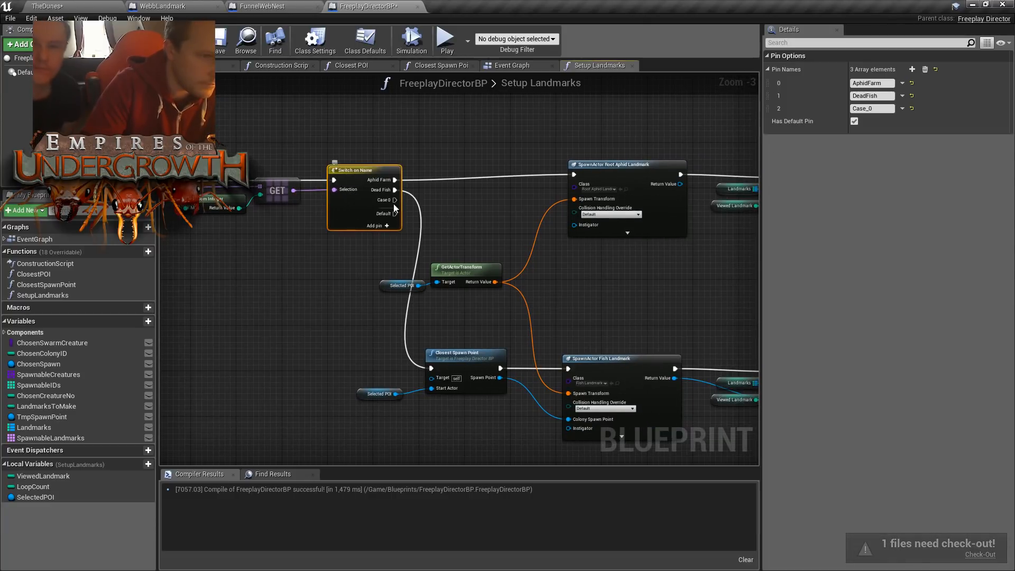
pyautogui.click(870, 108)
pyautogui.write('Spider')
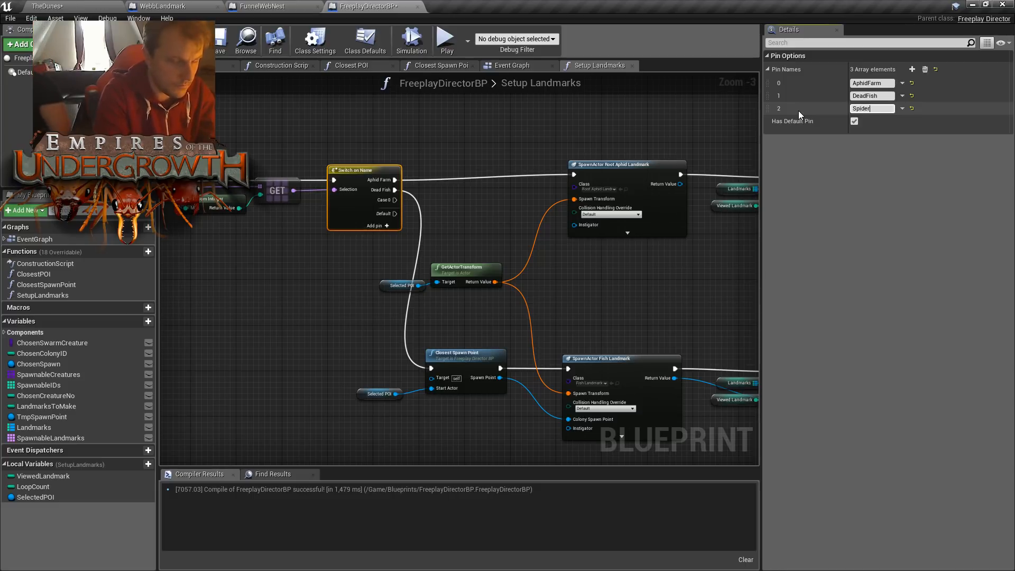
pyautogui.write(' Webb')
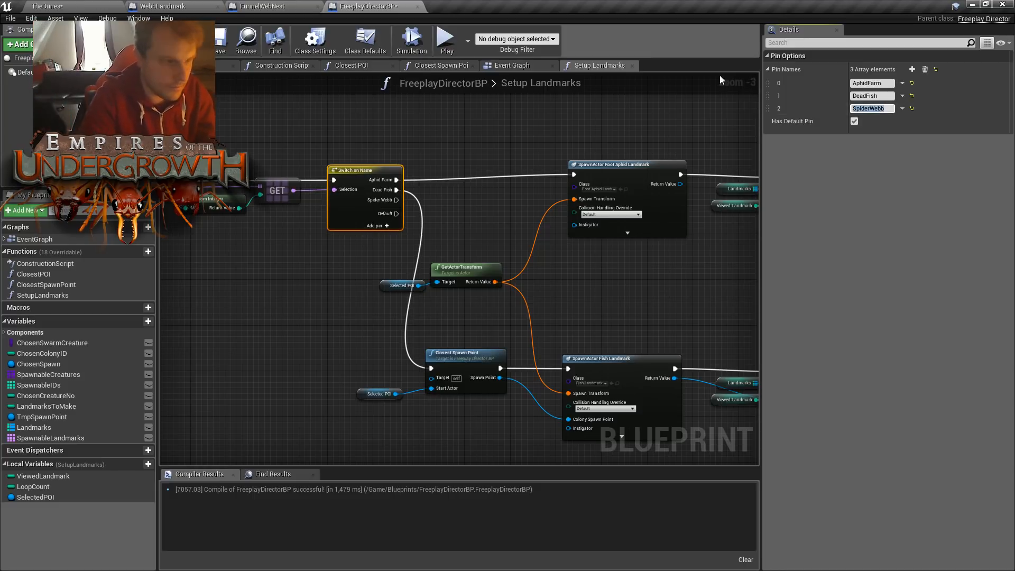
pyautogui.click(410, 213)
# - Move all landmark-spawning nodes after Switch on Name farther right to make room for another branch
pyautogui.scroll(-3, 410, 213)
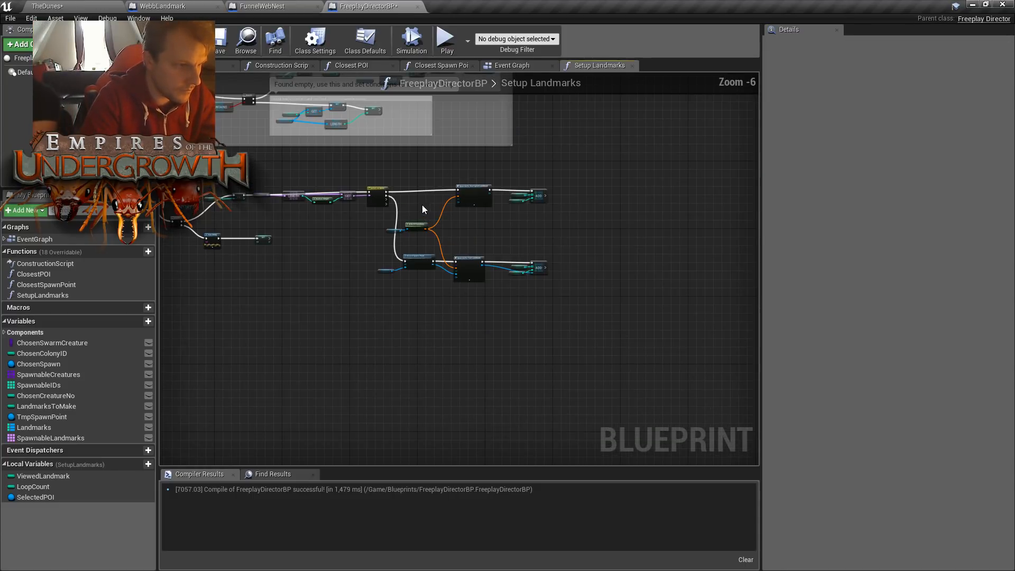
pyautogui.moveTo(393, 175); pyautogui.dragTo(620, 331)
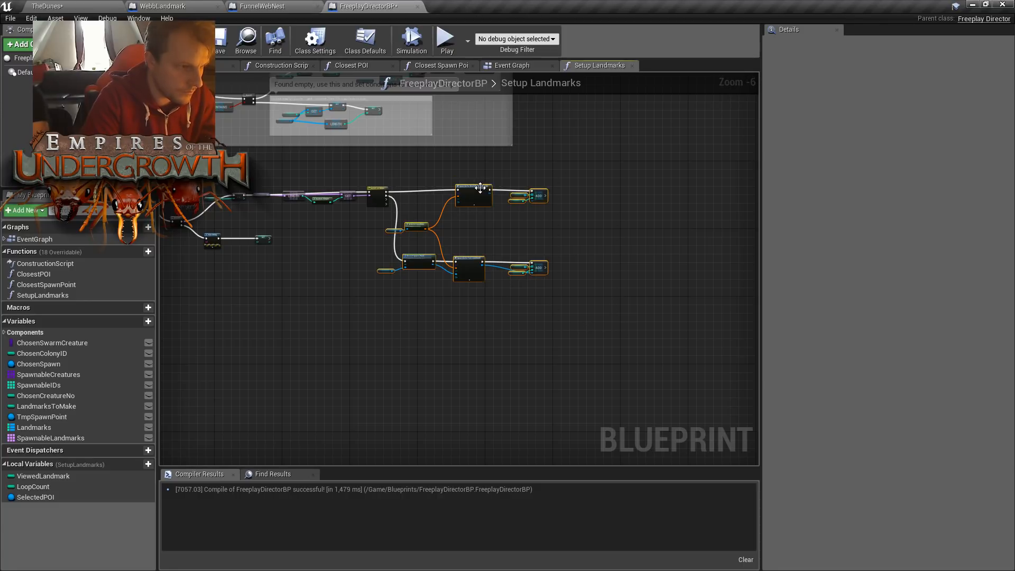
pyautogui.moveTo(480, 192); pyautogui.dragTo(541, 195)
pyautogui.scroll(3, 420, 221)
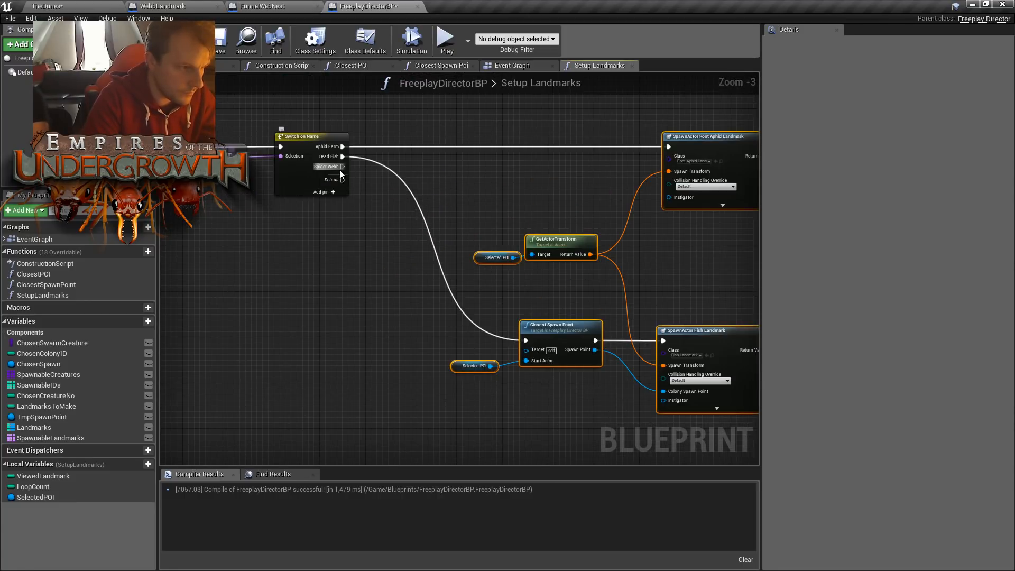
# - Add a Spawn Actor from Class node below the SpawnActor Fish Landmark node
pyautogui.moveTo(339, 170); pyautogui.dragTo(529, 356)
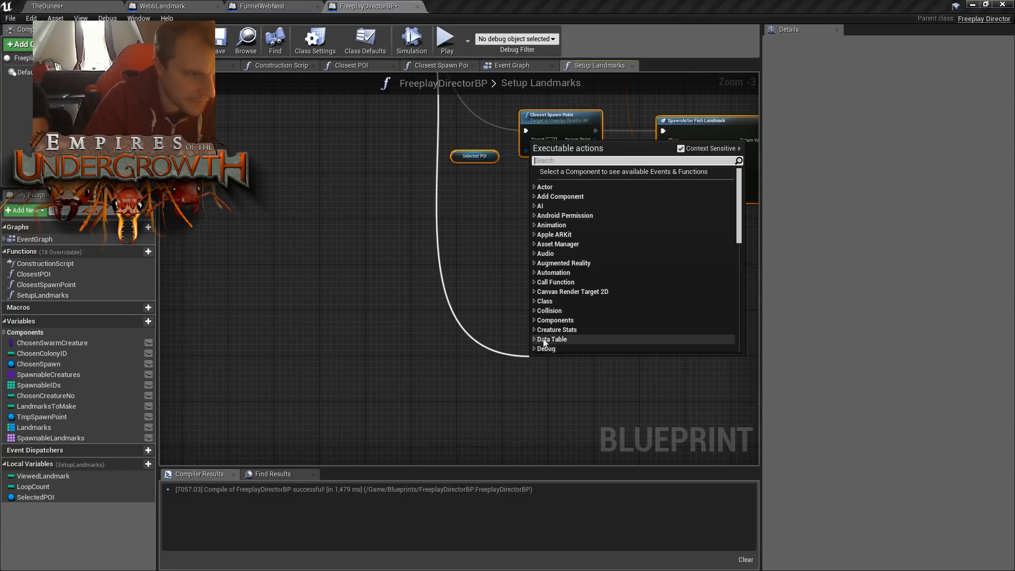
pyautogui.click(481, 291)
pyautogui.rightClick(657, 332)
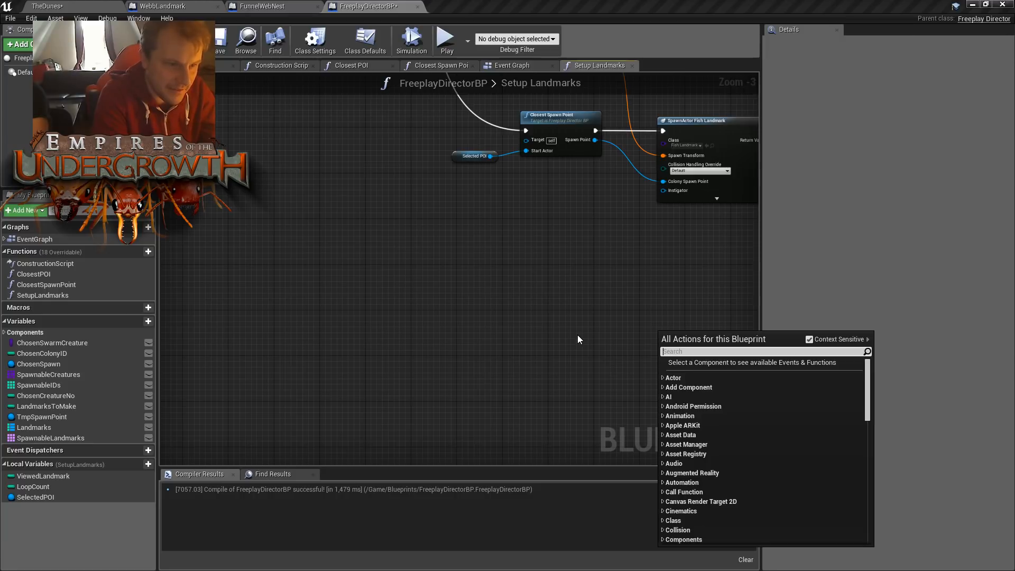
pyautogui.write('spawn')
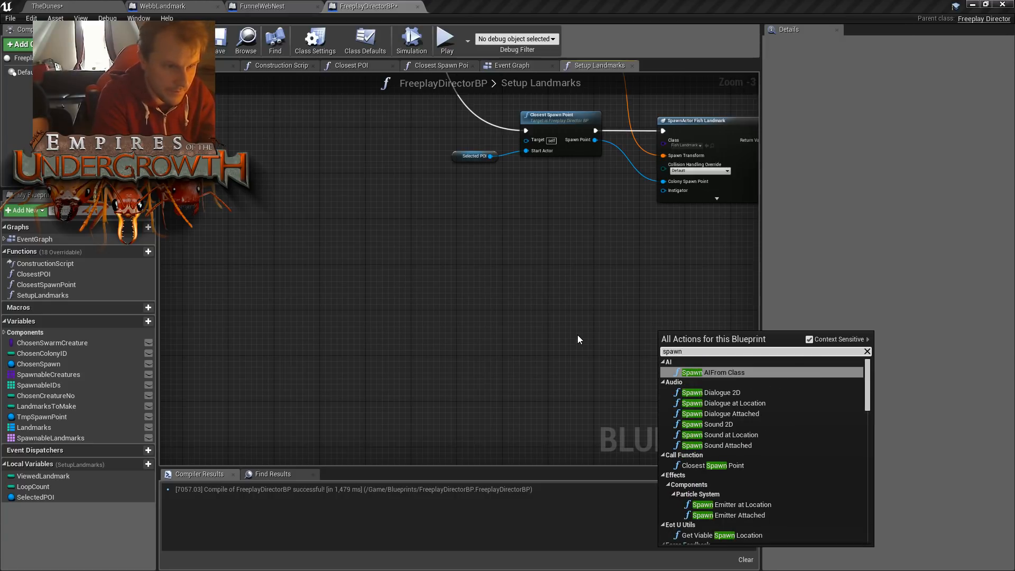
pyautogui.write('actor')
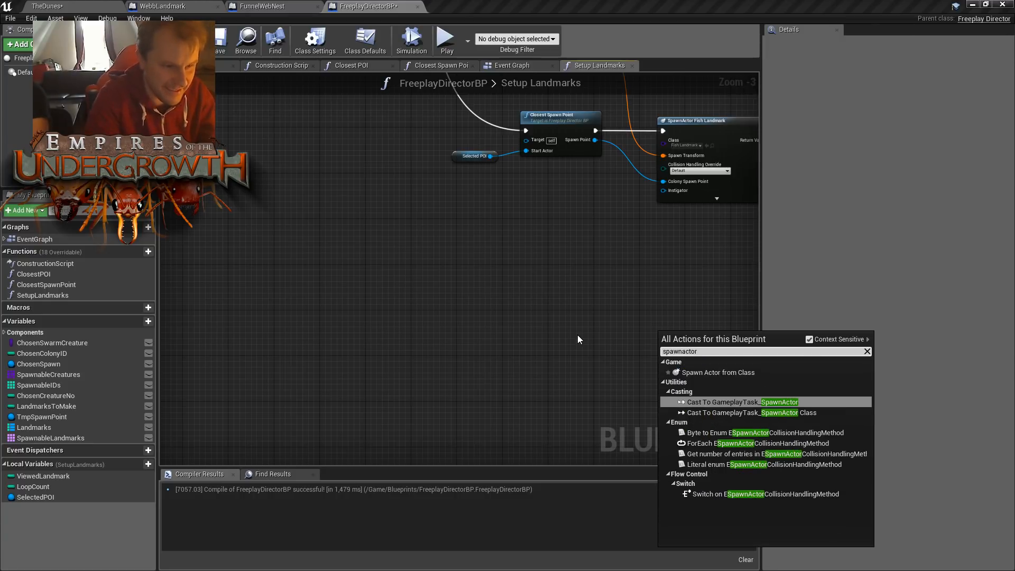
pyautogui.press('Up')
pyautogui.press('Up')
pyautogui.press('Down')
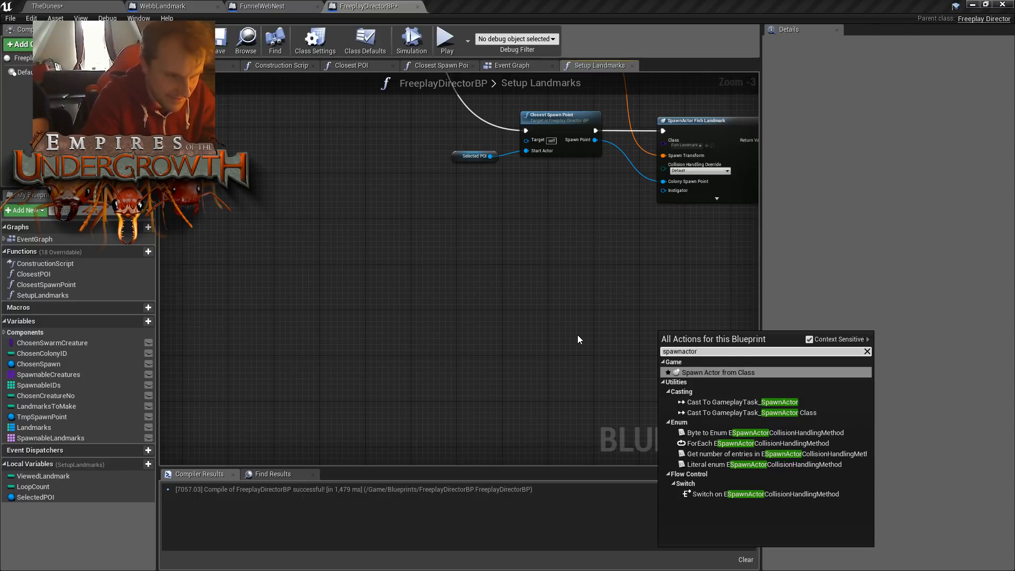
pyautogui.press('Return')
pyautogui.moveTo(633, 274); pyautogui.dragTo(516, 267, button='right')
pyautogui.moveTo(600, 337); pyautogui.dragTo(594, 312)
# - Set the new spawn node's class to WebbLandmark, align it under the SpawnActor Fish Landmark node, and postpone the autosave
pyautogui.click(577, 327)
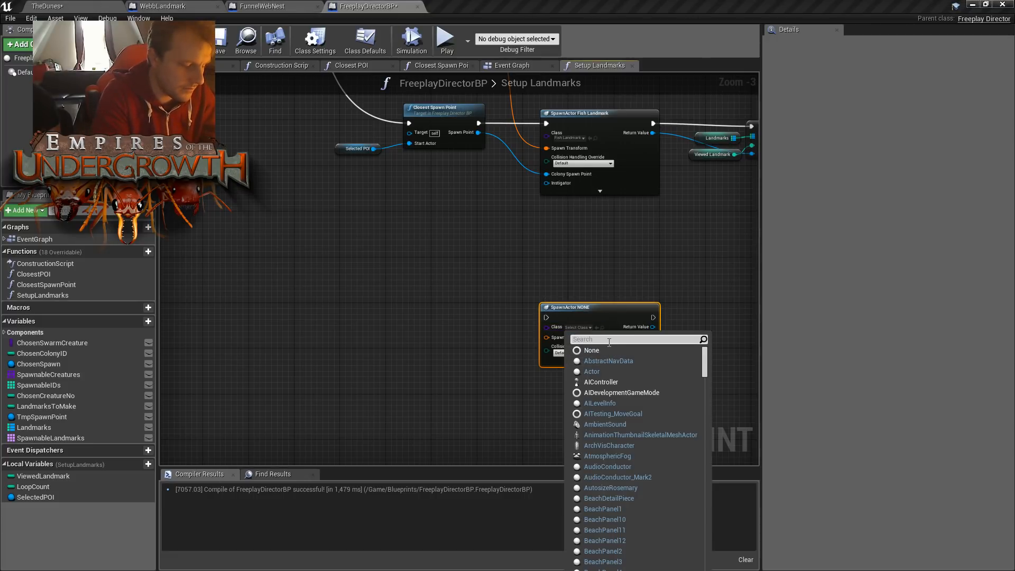
pyautogui.write('web')
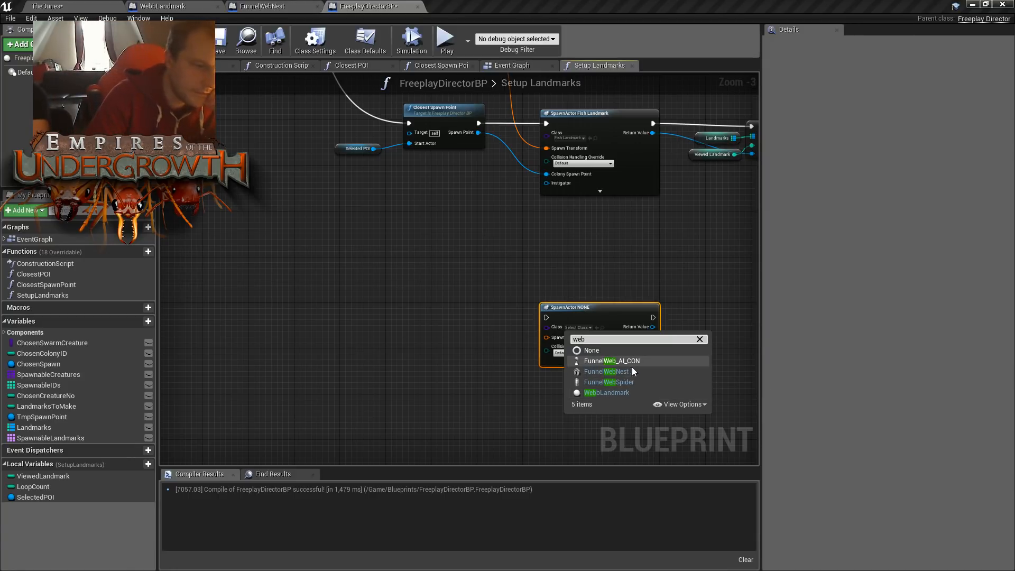
pyautogui.click(620, 393)
pyautogui.moveTo(581, 317); pyautogui.dragTo(590, 297)
pyautogui.click(564, 249)
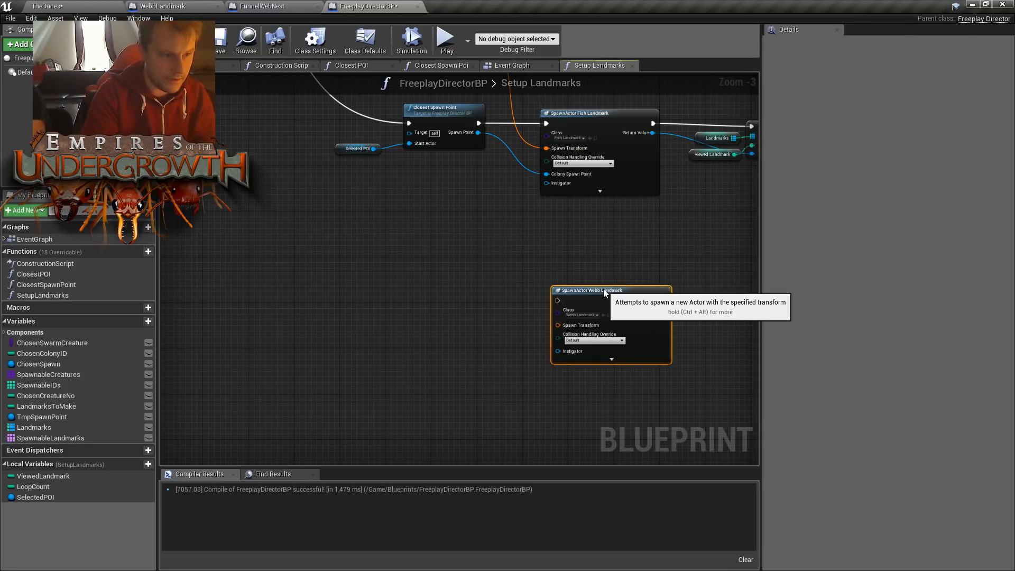
pyautogui.scroll(-4, 514, 265)
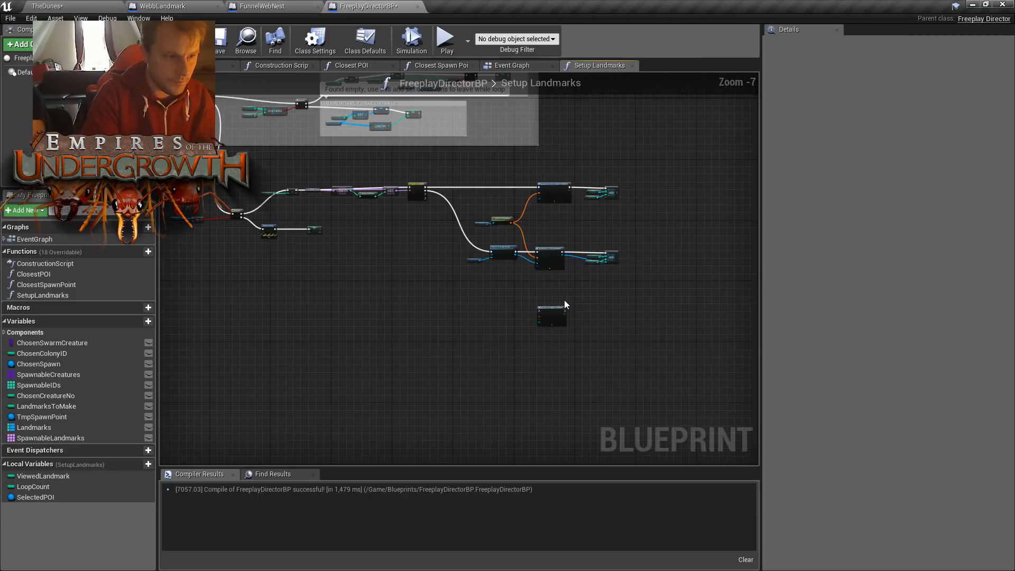
pyautogui.scroll(4, 564, 300)
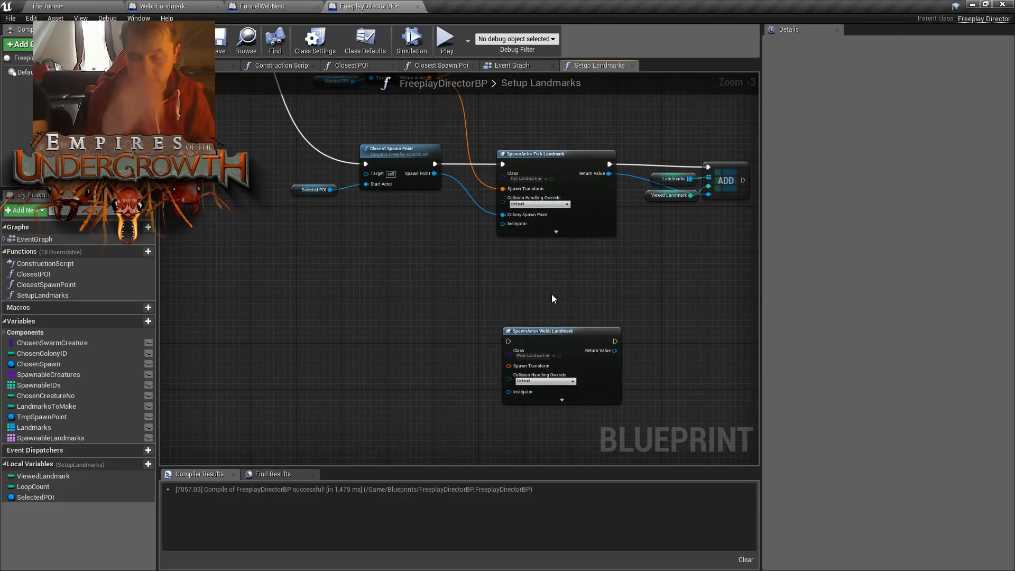
pyautogui.moveTo(578, 334); pyautogui.dragTo(571, 334)
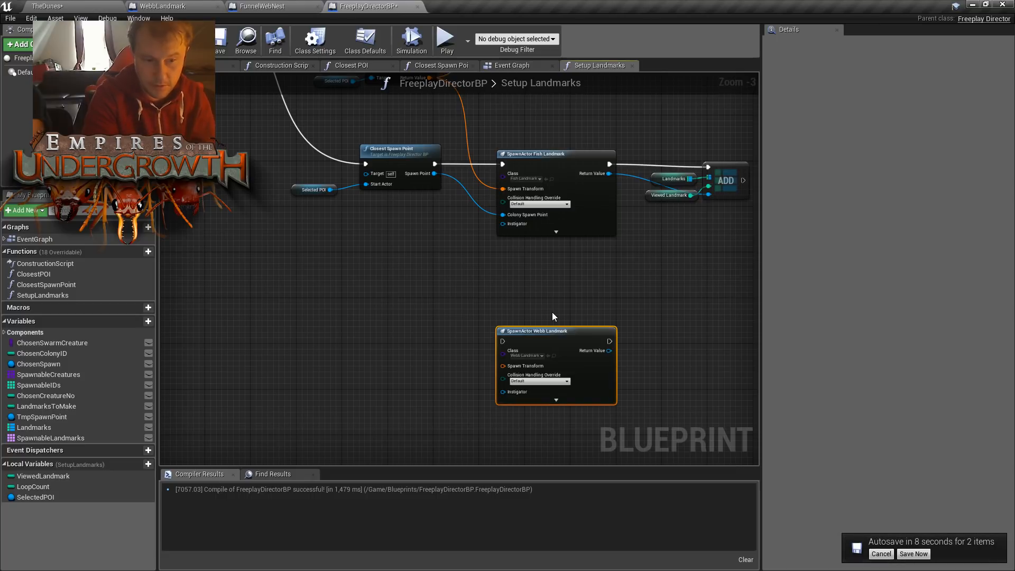
pyautogui.click(881, 553)
pyautogui.click(677, 393)
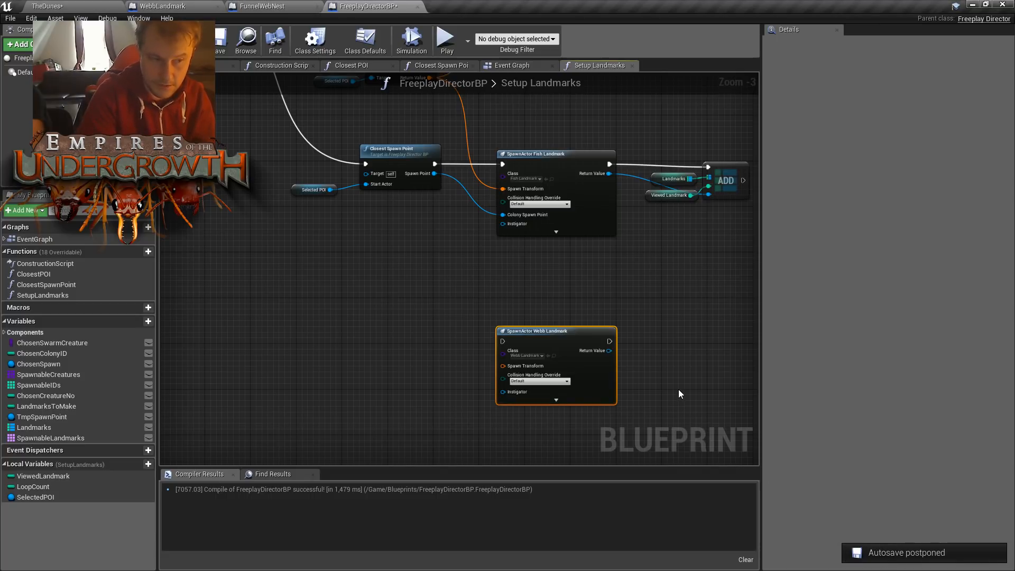
# - Tidy the nodes between Switch on Name and the spawn nodes, and wire the Spider Webb output into SpawnActor Webb Landmark
pyautogui.moveTo(656, 241); pyautogui.dragTo(644, 337, button='right')
pyautogui.moveTo(492, 380); pyautogui.dragTo(428, 374, button='right')
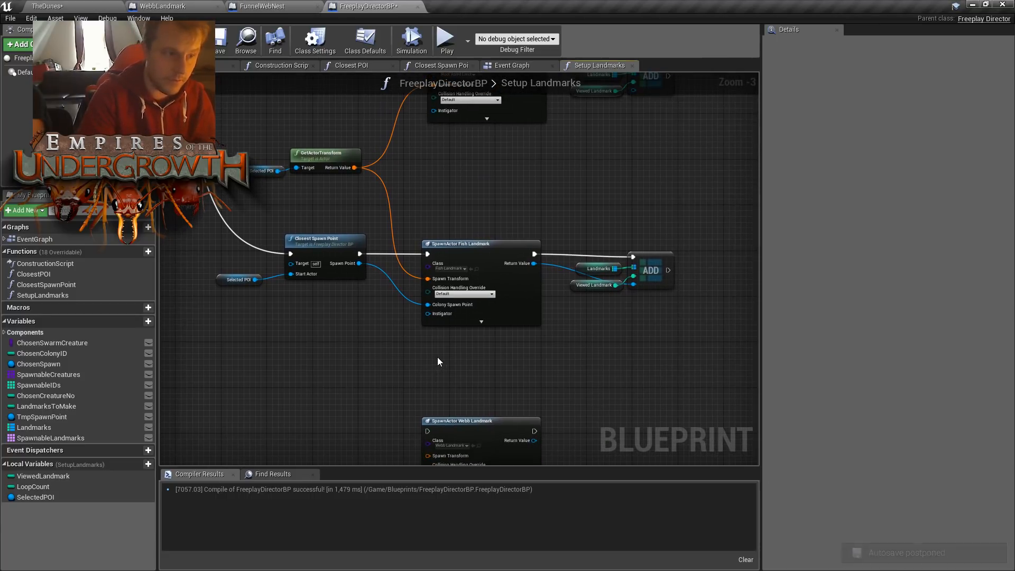
pyautogui.scroll(-2, 423, 356)
pyautogui.moveTo(446, 269); pyautogui.dragTo(476, 230, button='right')
pyautogui.moveTo(494, 381); pyautogui.dragTo(527, 324, button='right')
pyautogui.moveTo(593, 322); pyautogui.dragTo(582, 312, button='right')
pyautogui.scroll(3, 555, 338)
pyautogui.moveTo(434, 197); pyautogui.dragTo(678, 354, button='right')
pyautogui.moveTo(449, 310); pyautogui.dragTo(519, 410, button='right')
pyautogui.moveTo(380, 125); pyautogui.dragTo(614, 346)
pyautogui.moveTo(647, 282); pyautogui.dragTo(513, 270, button='right')
pyautogui.moveTo(449, 270)
pyautogui.mouseDown(button='right')
pyautogui.moveTo(465, 321)
pyautogui.moveTo(516, 304)
pyautogui.mouseUp(button='right')
pyautogui.moveTo(543, 167); pyautogui.dragTo(558, 263, button='right')
pyautogui.moveTo(403, 191)
pyautogui.mouseDown()
pyautogui.moveTo(453, 240)
pyautogui.moveTo(480, 203)
pyautogui.moveTo(490, 215)
pyautogui.mouseUp()
pyautogui.click(640, 277)
pyautogui.moveTo(640, 277); pyautogui.dragTo(554, 193, button='right')
pyautogui.moveTo(667, 339)
pyautogui.mouseDown(button='right')
pyautogui.moveTo(601, 311)
pyautogui.moveTo(718, 275)
pyautogui.mouseUp(button='right')
pyautogui.moveTo(492, 294)
pyautogui.mouseDown(button='right')
pyautogui.moveTo(564, 316)
pyautogui.moveTo(489, 319)
pyautogui.moveTo(515, 263)
pyautogui.mouseUp(button='right')
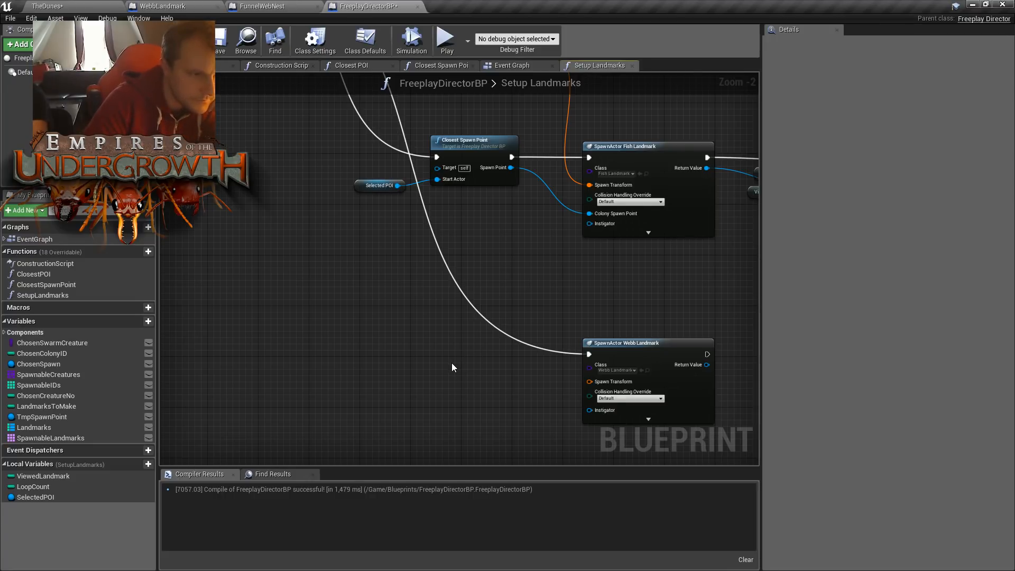
# - Duplicate the Selected POI and GetActorTransform pair beside SpawnActor Webb Landmark and connect its Return Value to Spawn Transform
pyautogui.moveTo(556, 269); pyautogui.dragTo(542, 452, button='right')
pyautogui.moveTo(565, 294); pyautogui.dragTo(562, 319, button='right')
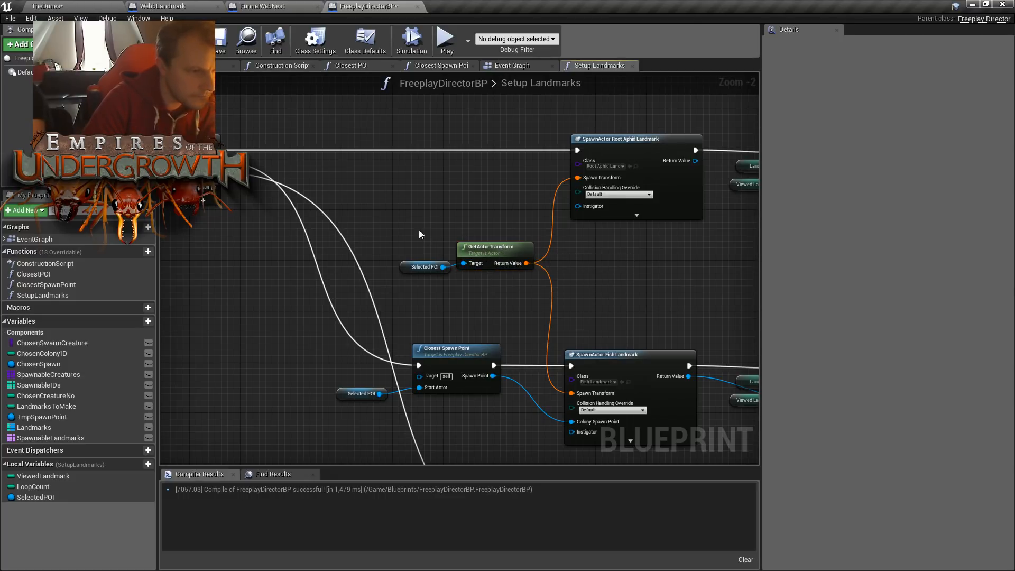
pyautogui.moveTo(425, 236); pyautogui.dragTo(499, 296)
pyautogui.moveTo(621, 315); pyautogui.dragTo(631, 113, button='right')
pyautogui.hotkey('ctrl', 'c')
pyautogui.hotkey('ctrl', 'v')
pyautogui.moveTo(541, 340); pyautogui.dragTo(588, 395)
pyautogui.click(652, 336)
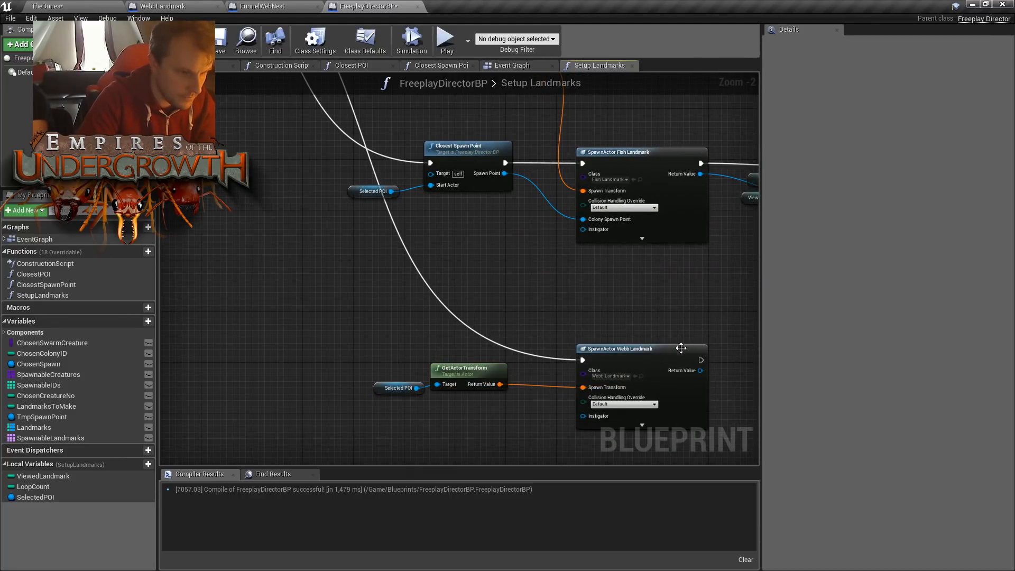
# - Duplicate the Landmarks, Viewed Landmark and ADD nodes beside SpawnActor Webb Landmark, wiring its execution output and Return Value into the new ADD node
pyautogui.moveTo(689, 326); pyautogui.dragTo(526, 334, button='right')
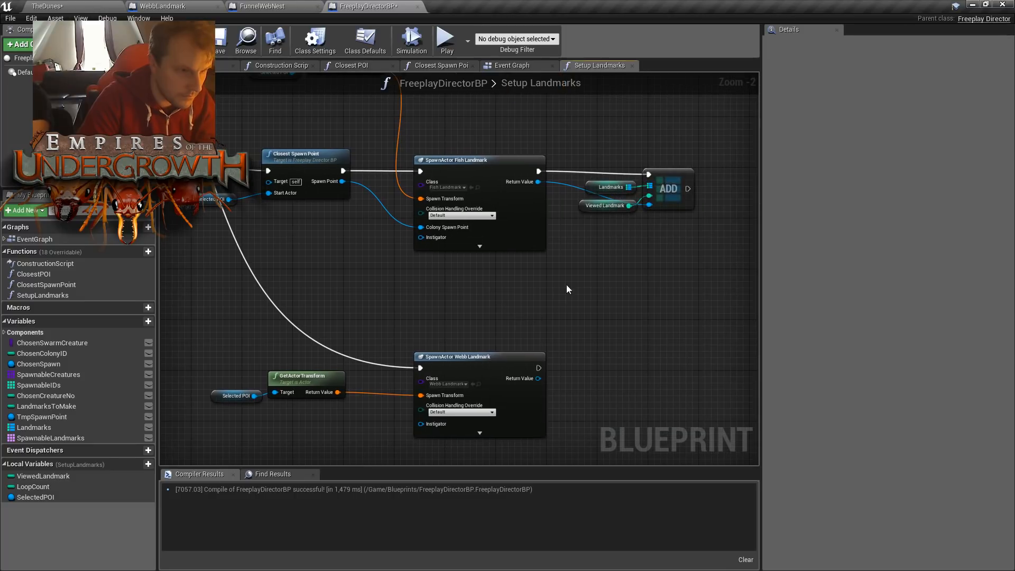
pyautogui.moveTo(613, 147); pyautogui.dragTo(650, 233)
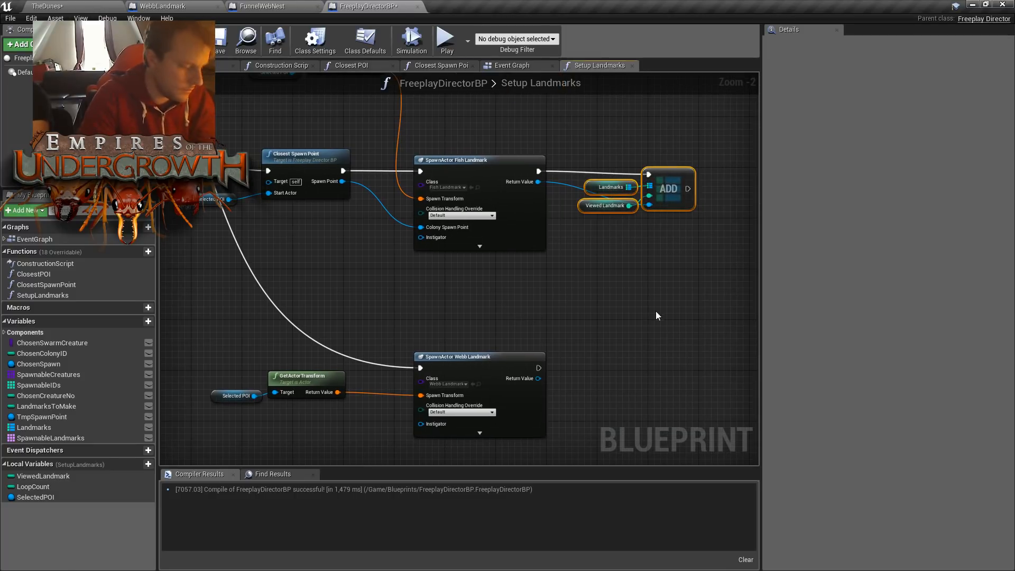
pyautogui.hotkey('ctrl', 'c')
pyautogui.hotkey('ctrl', 'v')
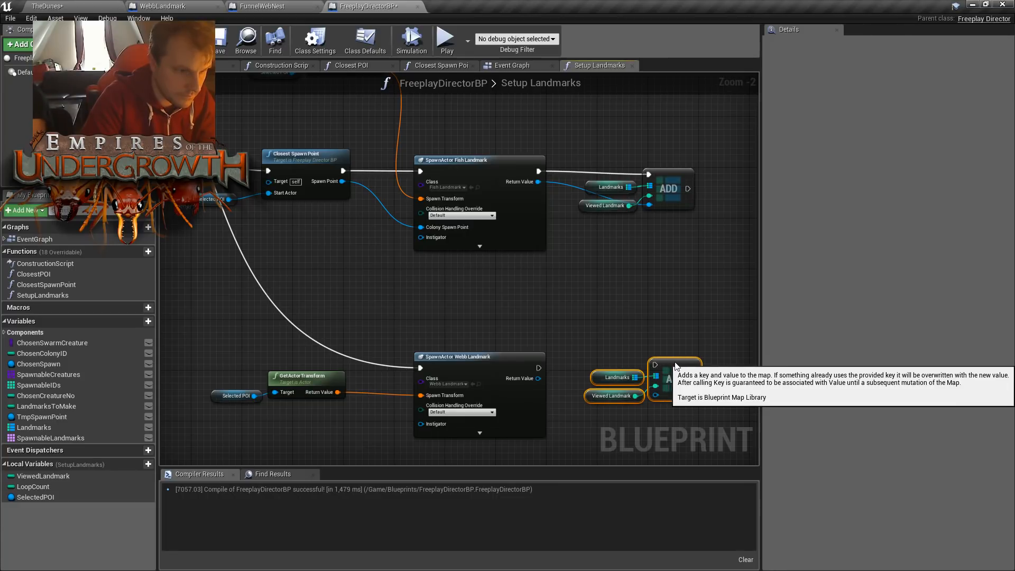
pyautogui.moveTo(676, 364); pyautogui.dragTo(672, 363)
pyautogui.moveTo(538, 369); pyautogui.dragTo(649, 365)
pyautogui.moveTo(591, 334); pyautogui.dragTo(666, 411)
pyautogui.moveTo(658, 362); pyautogui.dragTo(660, 369)
pyautogui.click(642, 315)
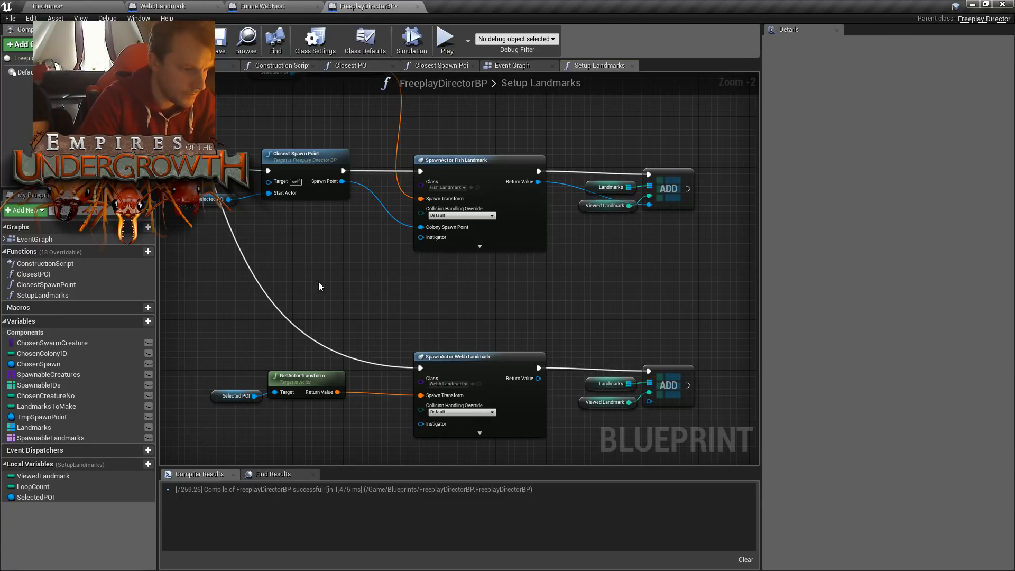
pyautogui.moveTo(538, 378); pyautogui.dragTo(651, 402)
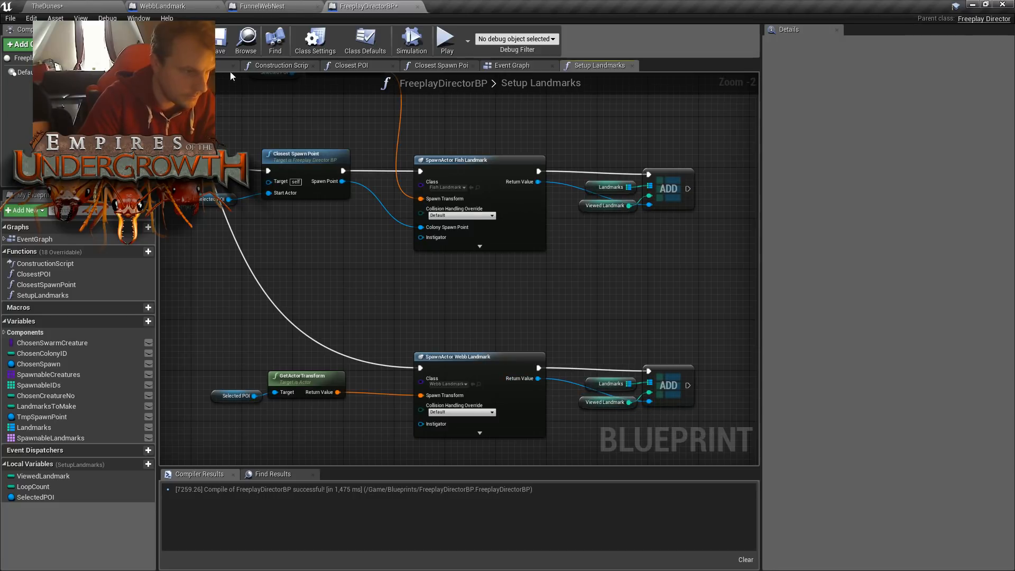
# - Compile and save FreeplayDirectorBP, and play TheDunes level in the editor viewport
pyautogui.click(218, 48)
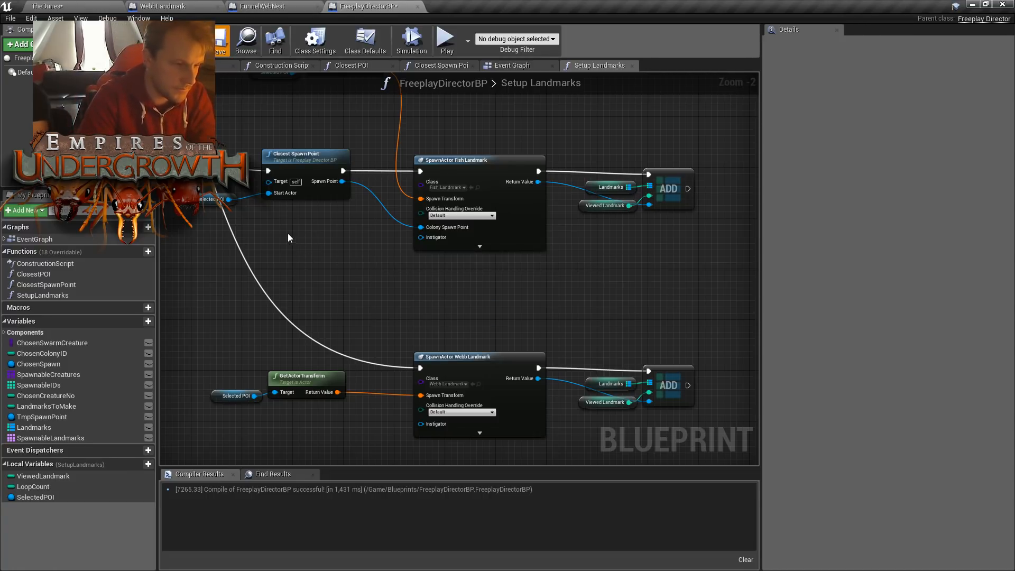
pyautogui.click(94, 5)
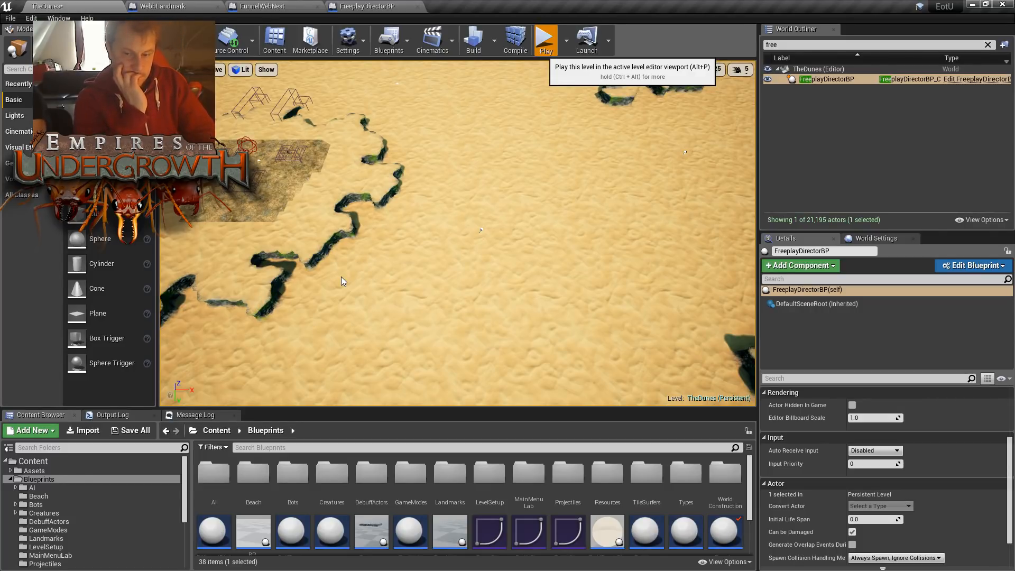
pyautogui.hotkey('alt', 'p')
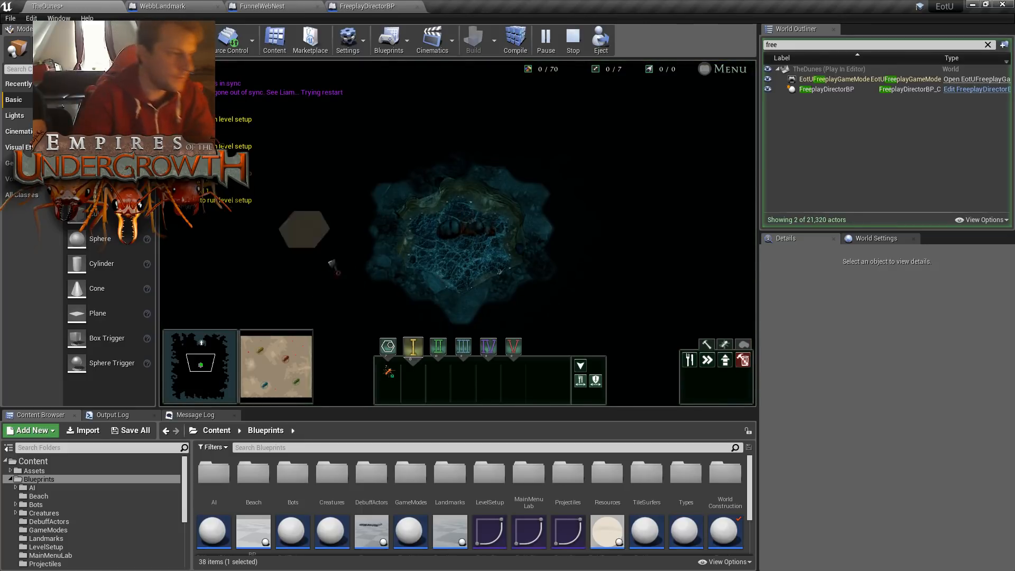
# - Inspect the spawned funnel web nests at several places on the surface map in the running game
pyautogui.click(277, 390)
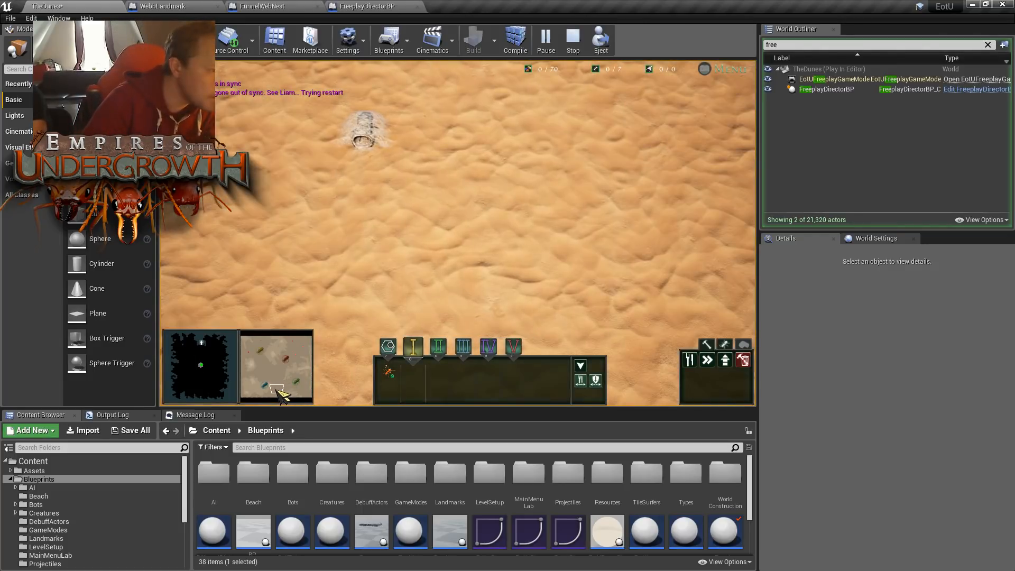
pyautogui.click(274, 390)
pyautogui.scroll(2, 423, 188)
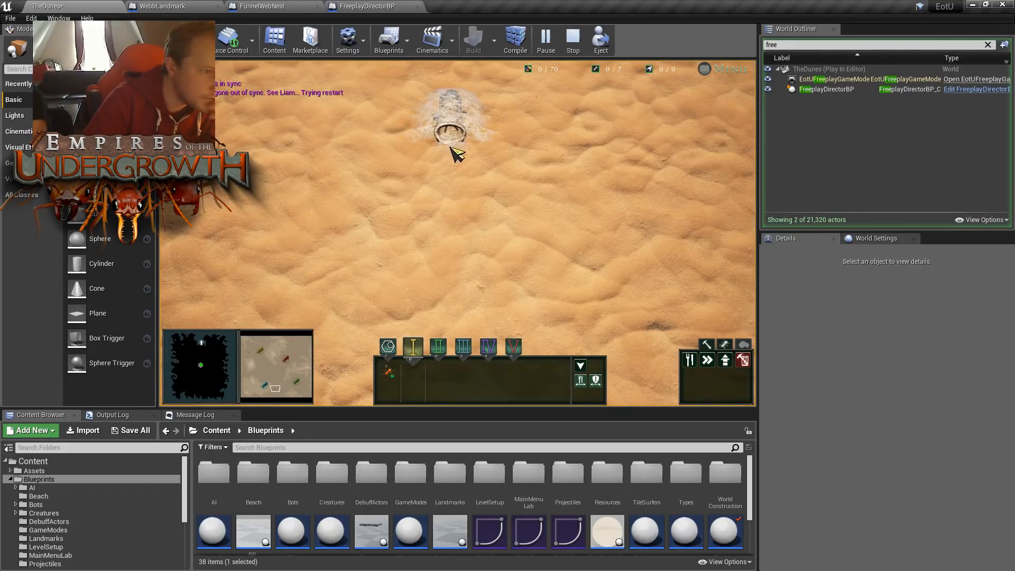
pyautogui.click(297, 357)
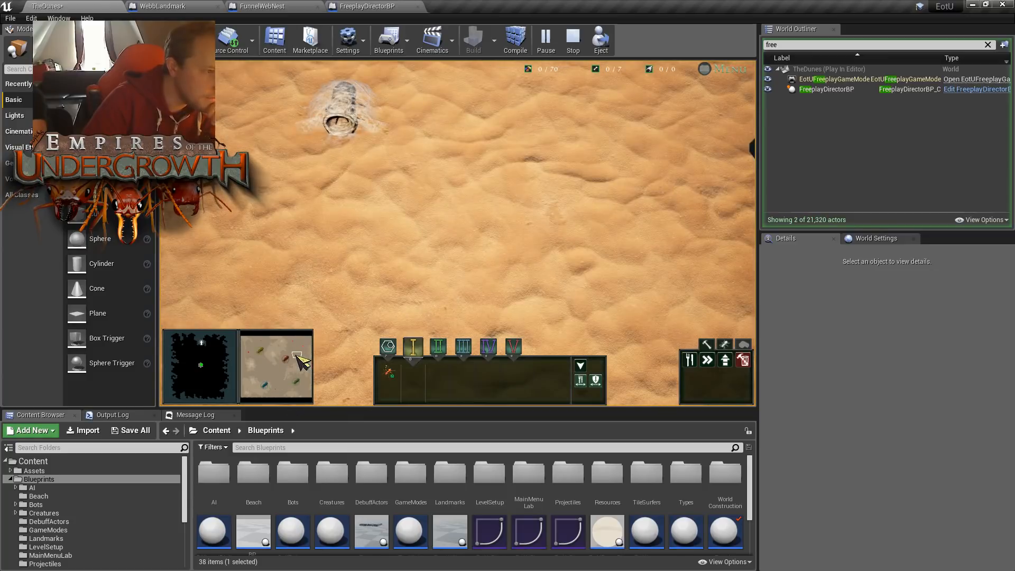
pyautogui.moveTo(297, 356); pyautogui.dragTo(248, 351)
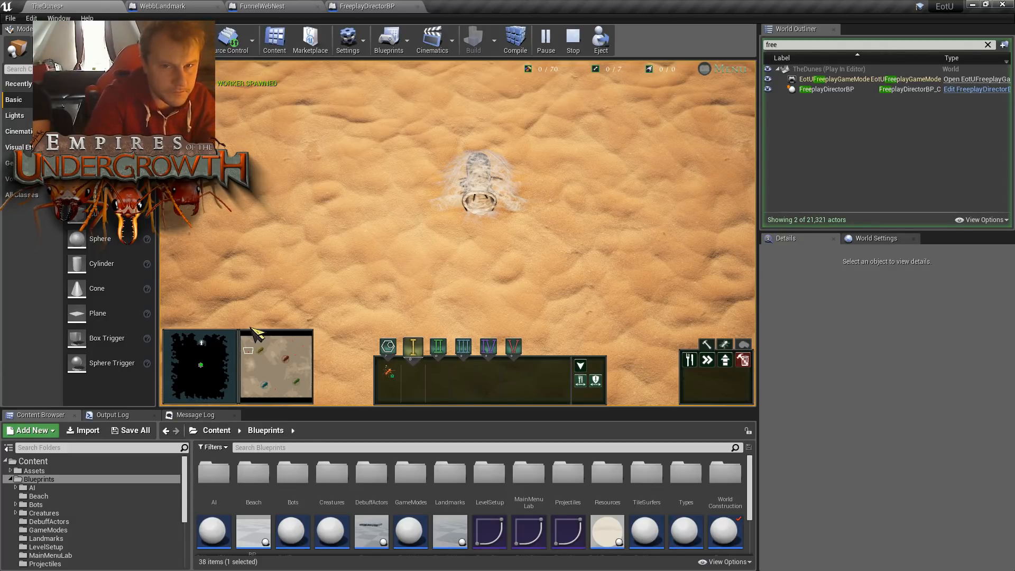
# - Place ant group I's marker at several spots around the funnel web nest
pyautogui.rightClick(365, 244)
pyautogui.rightClick(482, 185)
pyautogui.rightClick(523, 187)
pyautogui.rightClick(414, 233)
pyautogui.rightClick(397, 181)
pyautogui.rightClick(460, 147)
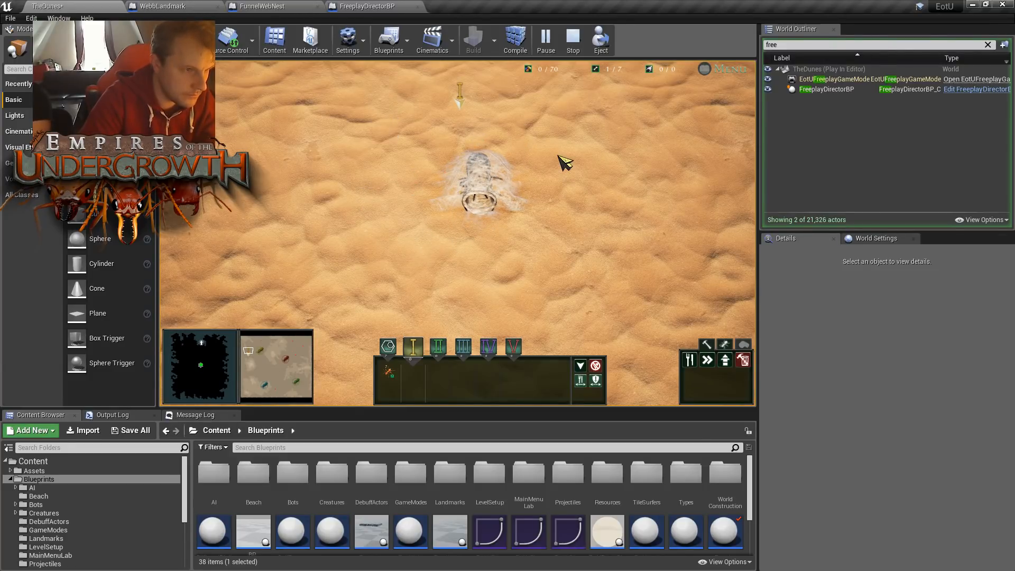
pyautogui.rightClick(543, 272)
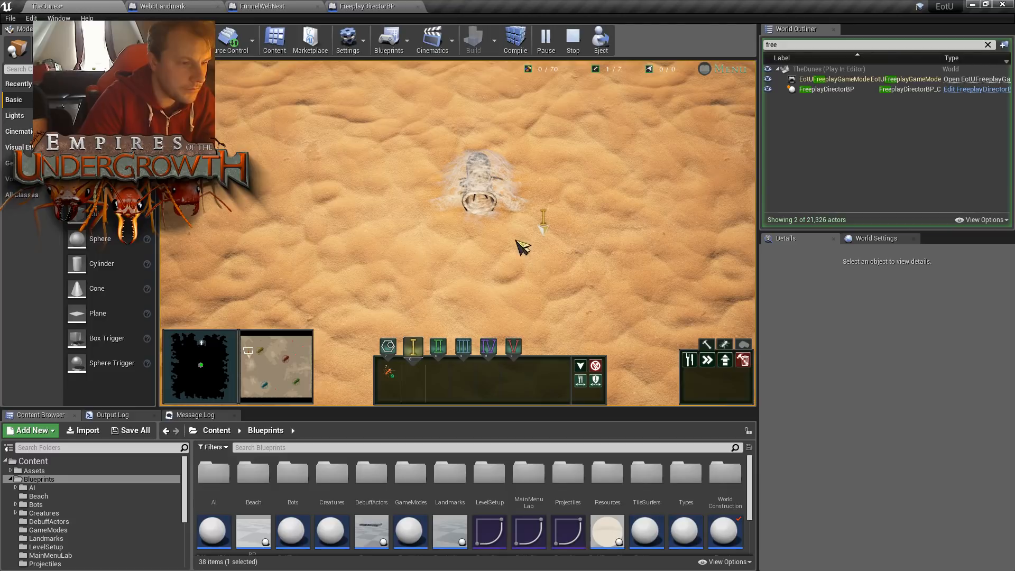
# - Inspect the other funnel web nests on the surface map and stop the play session
pyautogui.scroll(-5, 498, 249)
pyautogui.moveTo(254, 355); pyautogui.dragTo(272, 389)
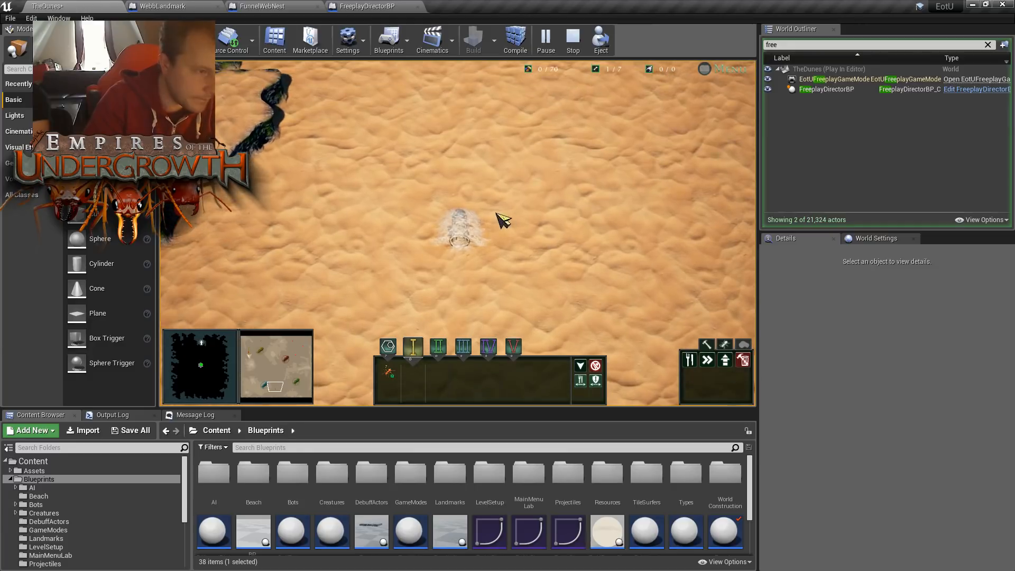
pyautogui.scroll(3, 501, 212)
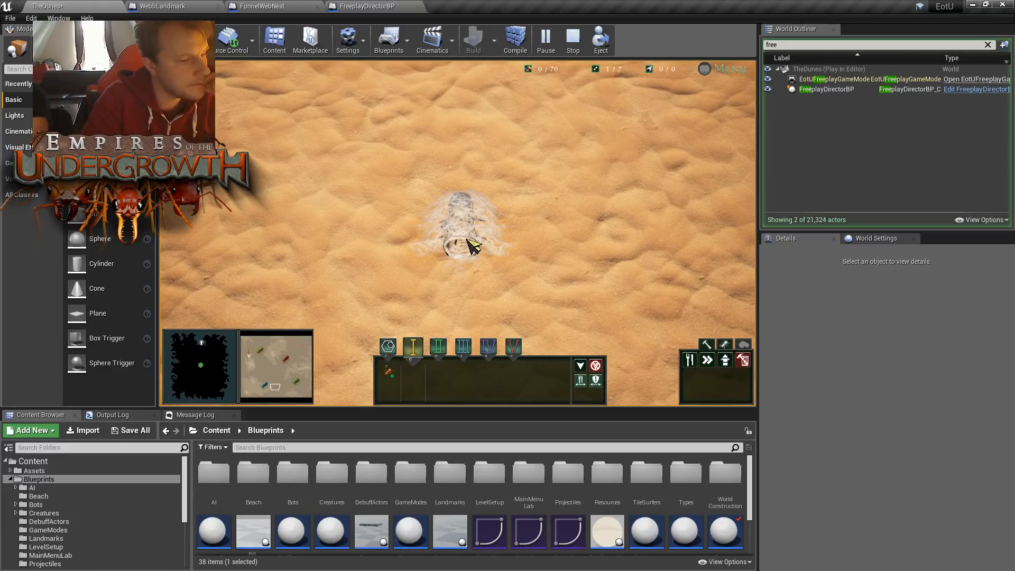
pyautogui.moveTo(283, 379); pyautogui.dragTo(289, 339)
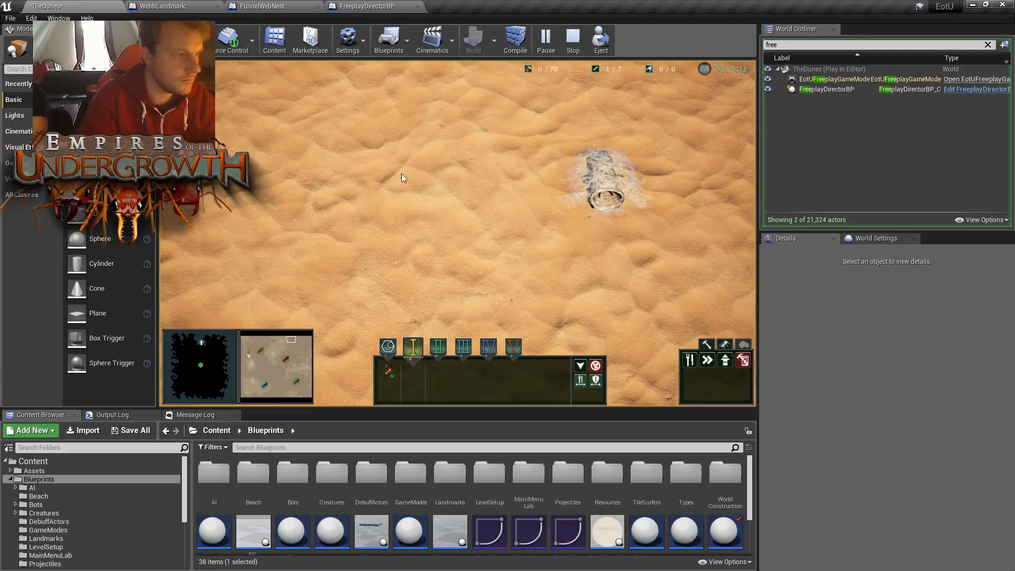
pyautogui.press('Escape')
# - Check the FunnelWebNest and FreeplayDirectorBP Blueprints, and show the message log for the play session's errors
pyautogui.click(370, 6)
pyautogui.click(196, 5)
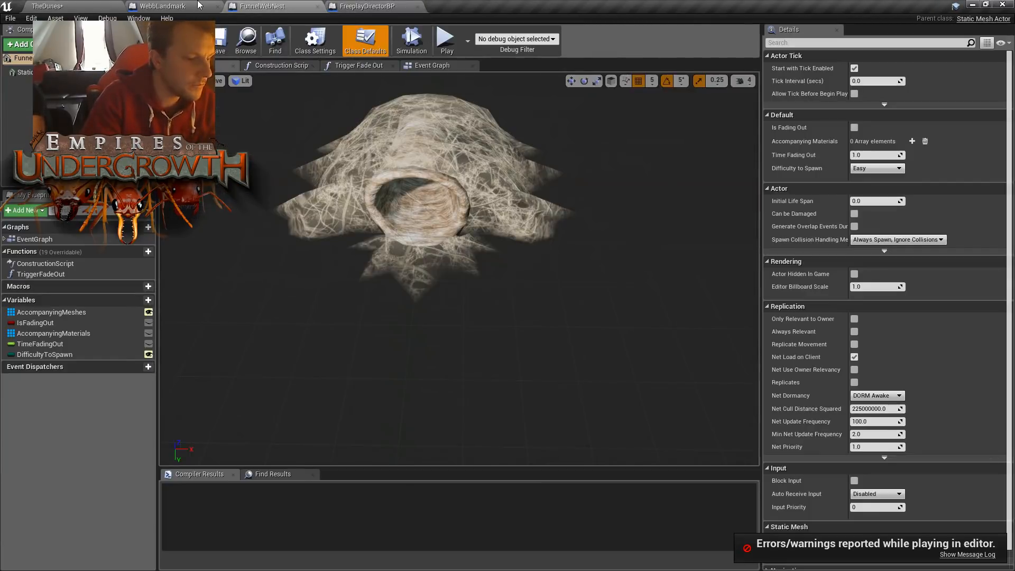
pyautogui.click(370, 6)
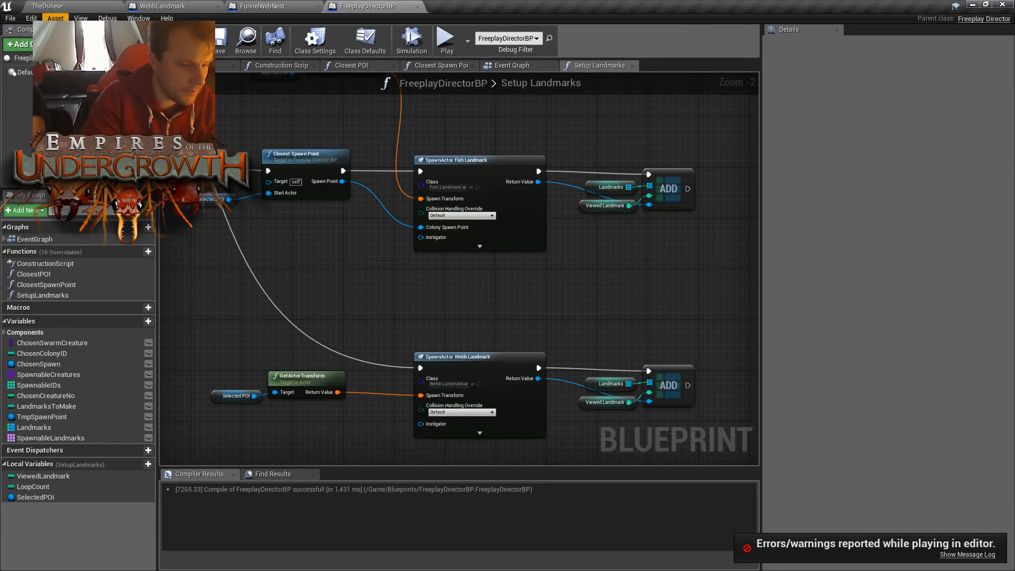
pyautogui.click(984, 554)
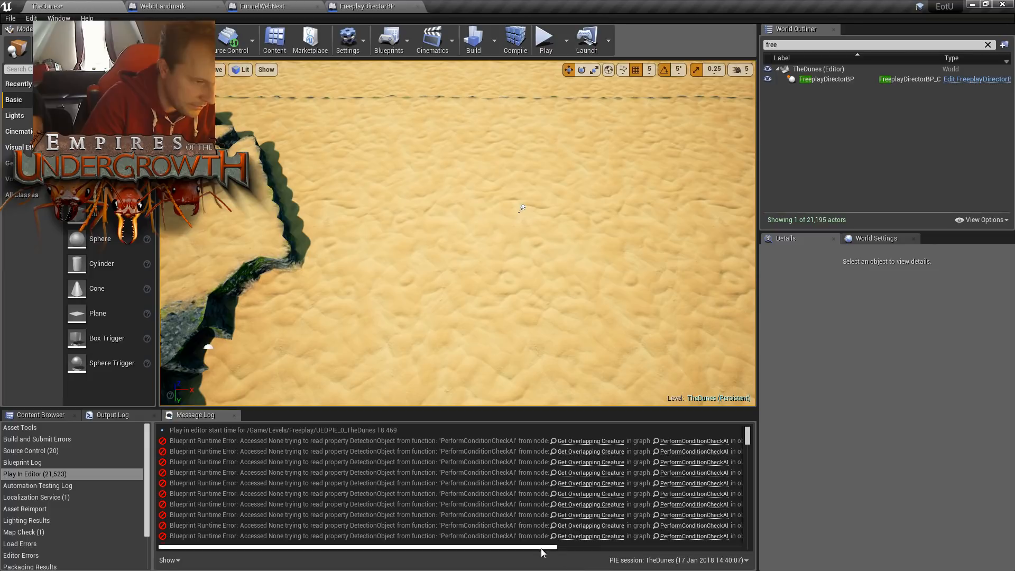
pyautogui.moveTo(349, 286)
pyautogui.mouseDown(button='right')
pyautogui.moveTo(275, 297)
pyautogui.moveTo(349, 300)
pyautogui.mouseUp(button='right')
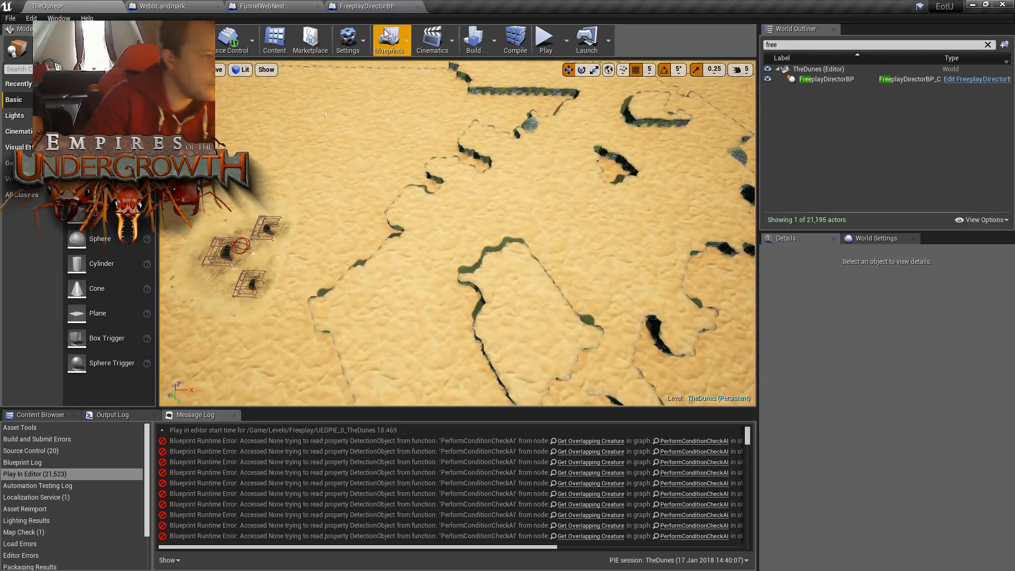
# - Open the WebbLandmark event graph at the transform nodes feeding SpawnActor Funnel Web Spider
pyautogui.click(185, 6)
pyautogui.click(184, 5)
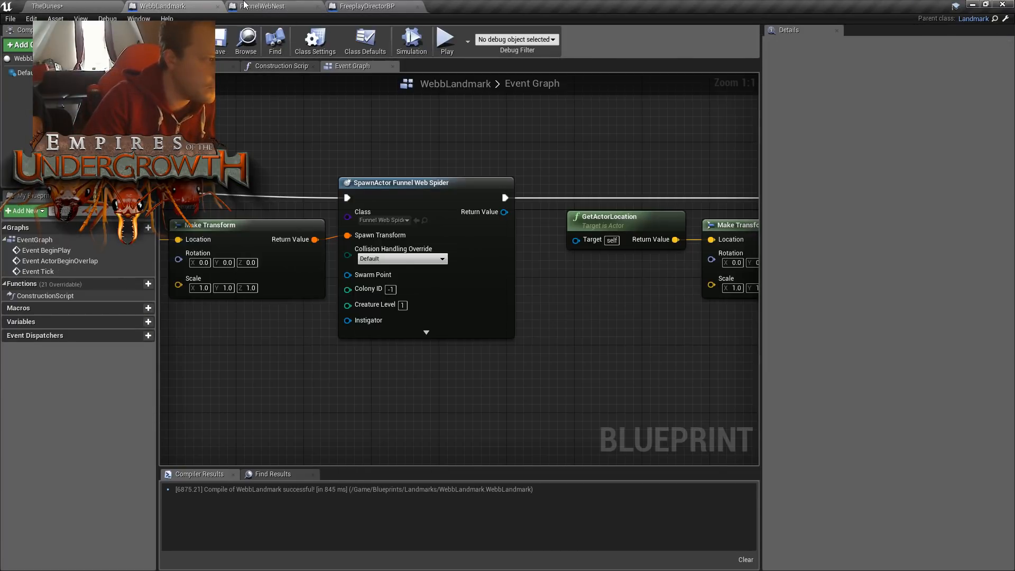
pyautogui.moveTo(587, 353)
pyautogui.mouseDown(button='right')
pyautogui.moveTo(599, 340)
pyautogui.moveTo(578, 339)
pyautogui.mouseUp(button='right')
pyautogui.moveTo(521, 261); pyautogui.dragTo(666, 293, button='right')
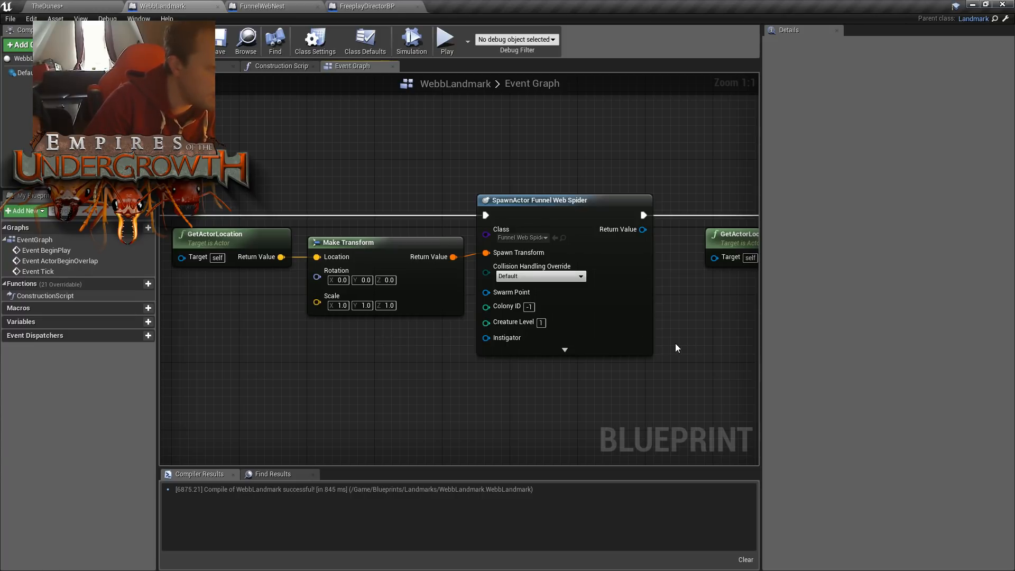
pyautogui.moveTo(437, 342); pyautogui.dragTo(542, 315, button='right')
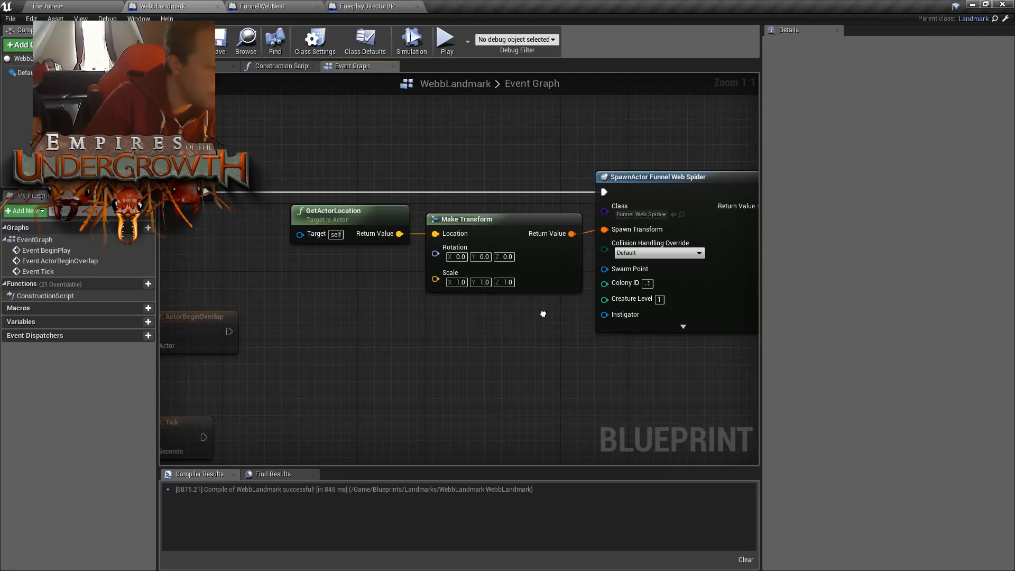
pyautogui.moveTo(329, 290); pyautogui.dragTo(429, 271, button='right')
pyautogui.rightClick(443, 317)
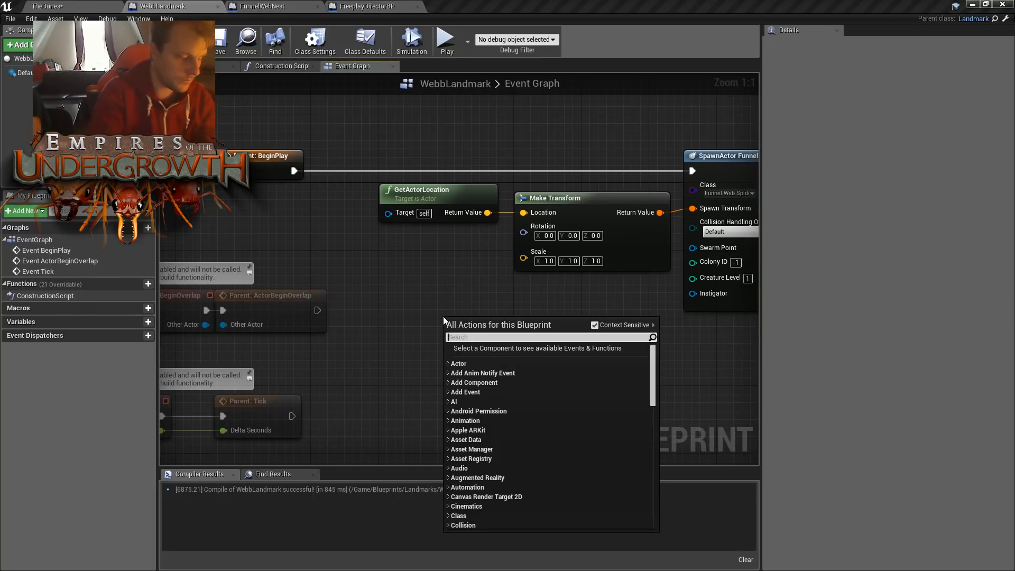
pyautogui.write('random')
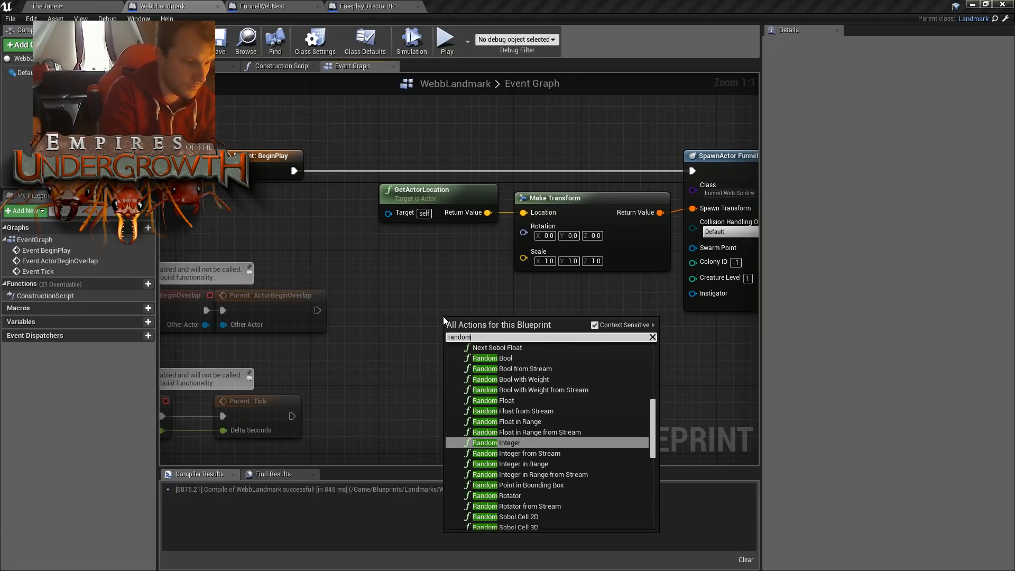
pyautogui.write('rota')
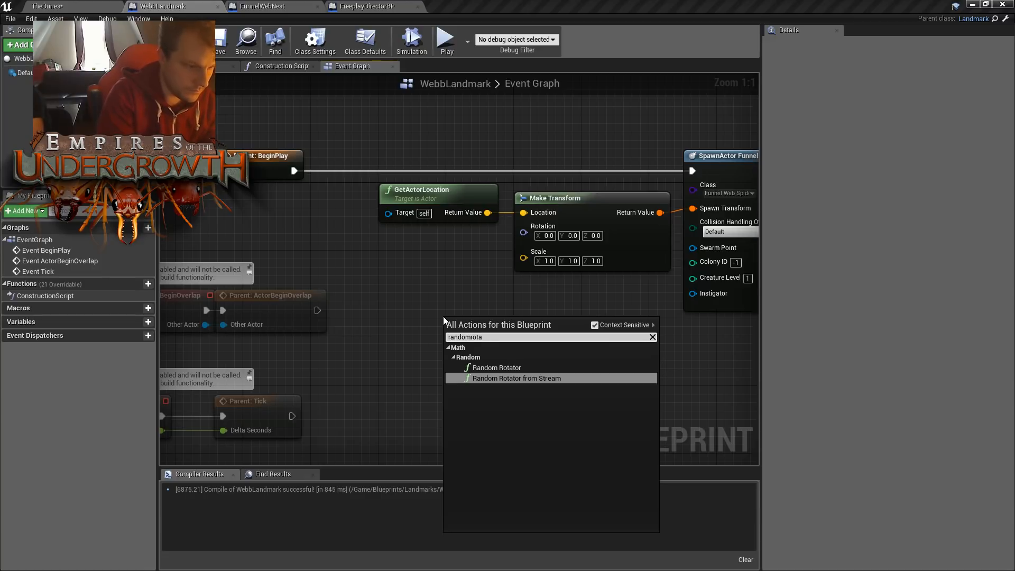
pyautogui.press('Return')
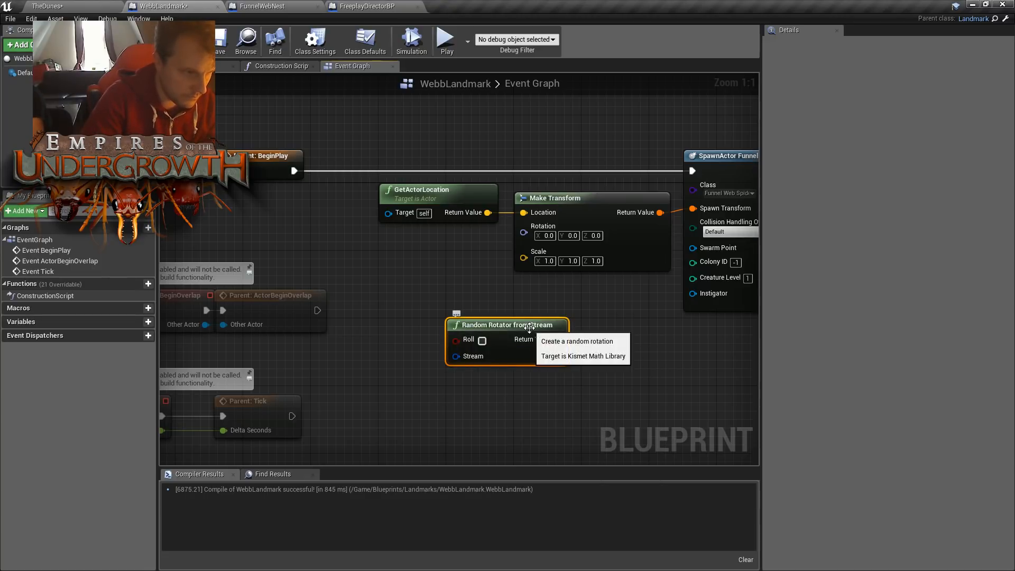
pyautogui.press('Delete')
# - Add a Random Rotator node below GetActorLocation and split its Return Value into Roll, Pitch and Yaw
pyautogui.rightClick(497, 320)
pyautogui.write('random')
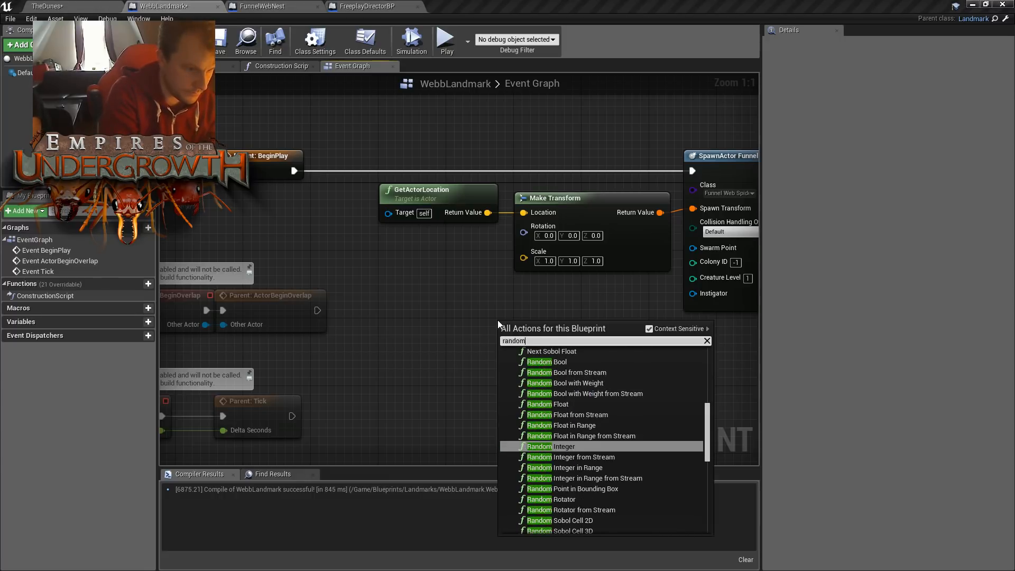
pyautogui.write('ro')
pyautogui.press('Up')
pyautogui.press('Return')
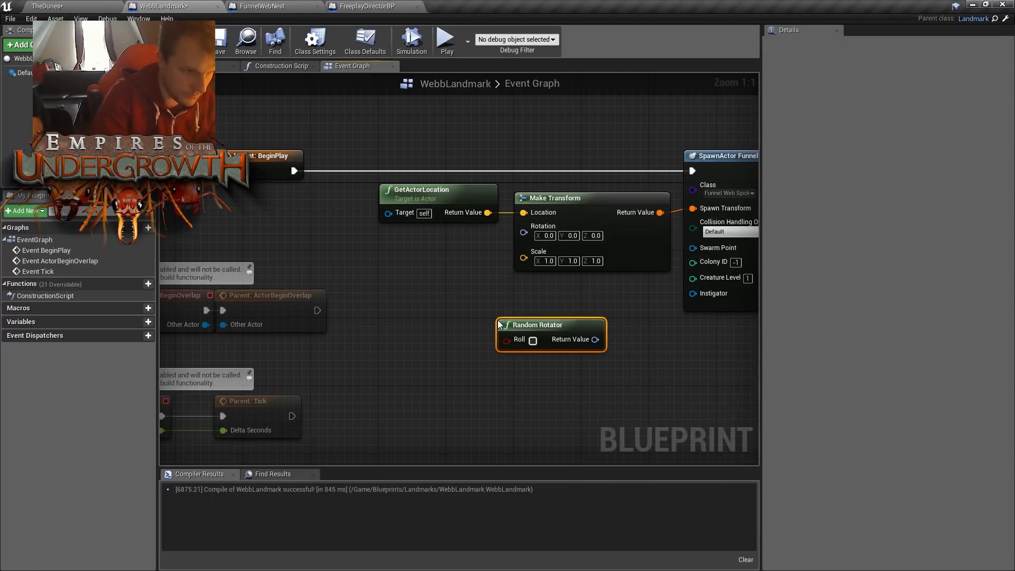
pyautogui.rightClick(592, 341)
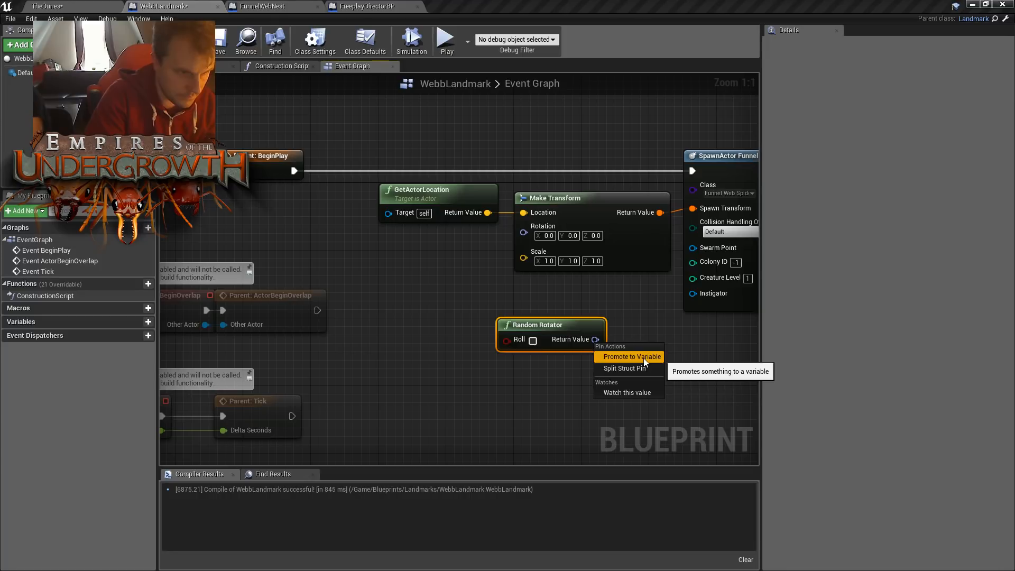
pyautogui.click(629, 369)
pyautogui.moveTo(570, 326); pyautogui.dragTo(409, 249)
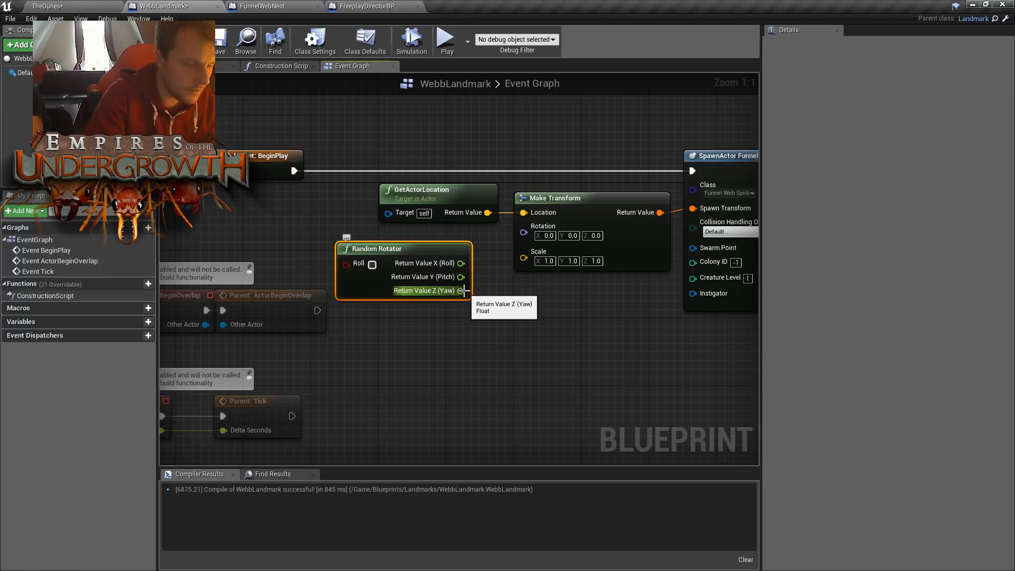
# - Add a Make Rotator node below Make Transform, place Random Rotator beside it, and connect Return Value X (Roll) to X (Roll)
pyautogui.rightClick(583, 327)
pyautogui.write('make')
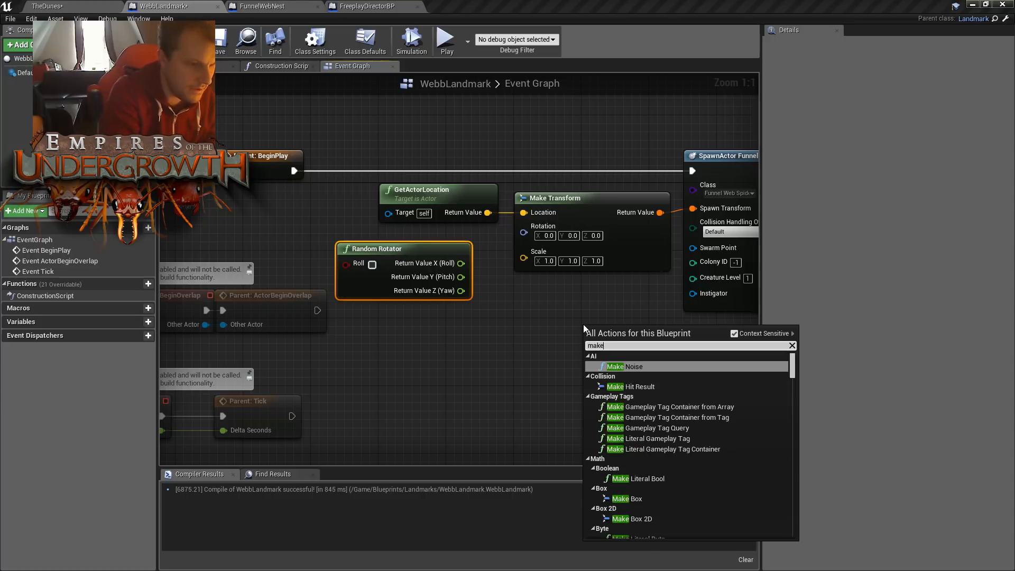
pyautogui.write(' rot')
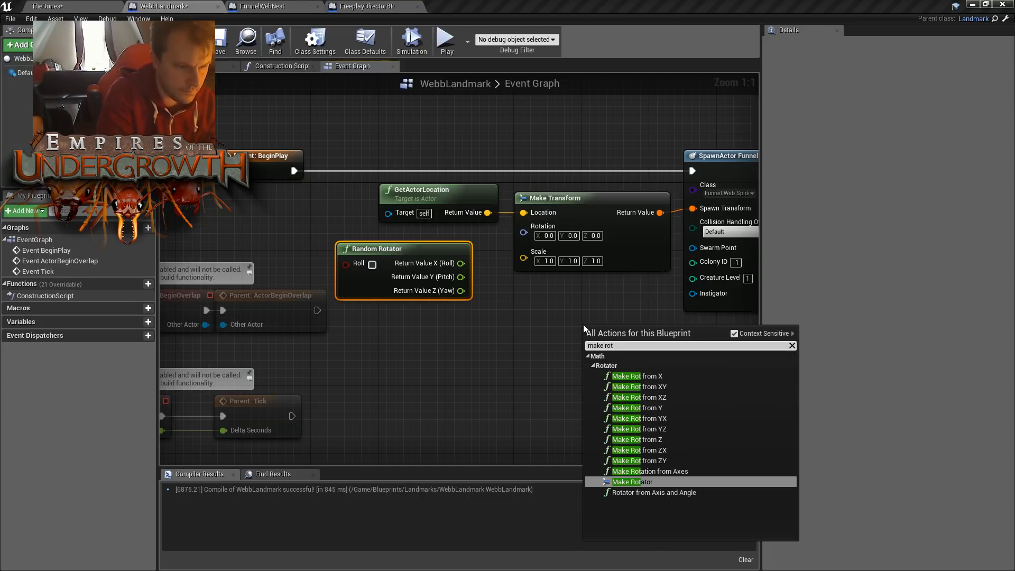
pyautogui.press('Return')
pyautogui.moveTo(442, 252); pyautogui.dragTo(523, 344)
pyautogui.moveTo(617, 335)
pyautogui.mouseDown()
pyautogui.moveTo(599, 344)
pyautogui.moveTo(609, 343)
pyautogui.mouseUp()
pyautogui.click(587, 304)
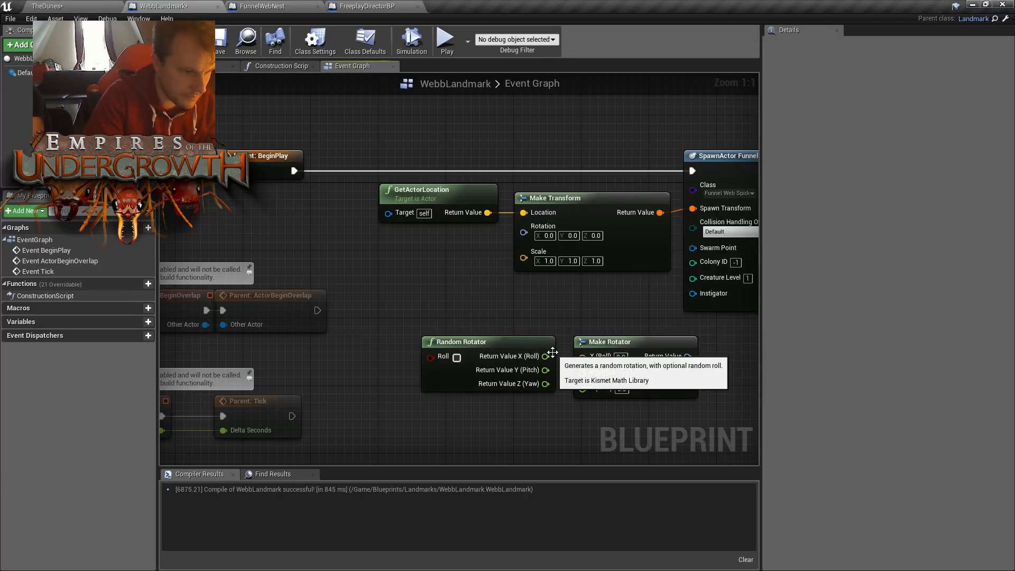
pyautogui.moveTo(546, 356); pyautogui.dragTo(582, 357)
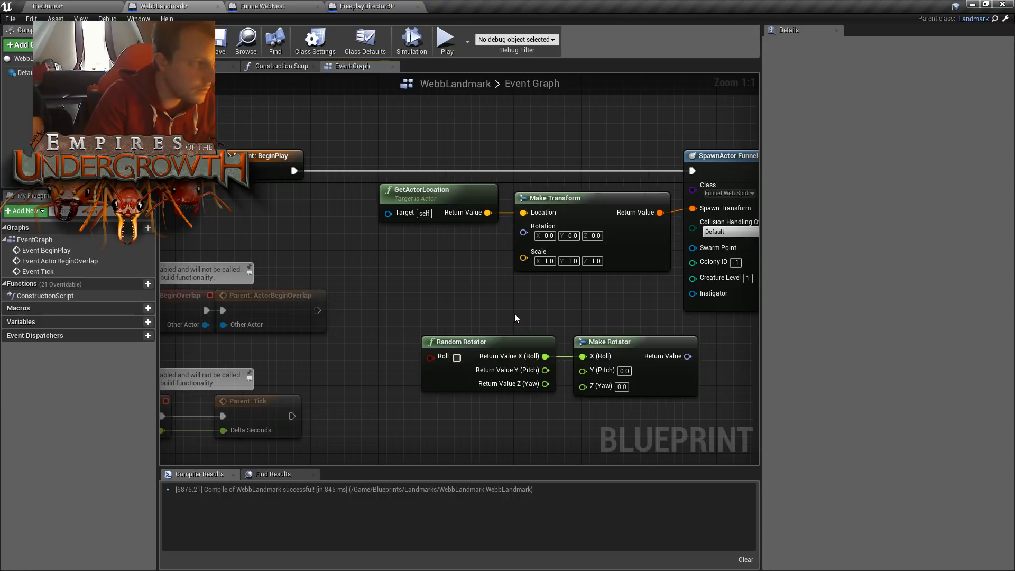
# - Survey TheDunes level layout in the editor viewport, from an overview of the whole map down to its cliffs
pyautogui.click(97, 5)
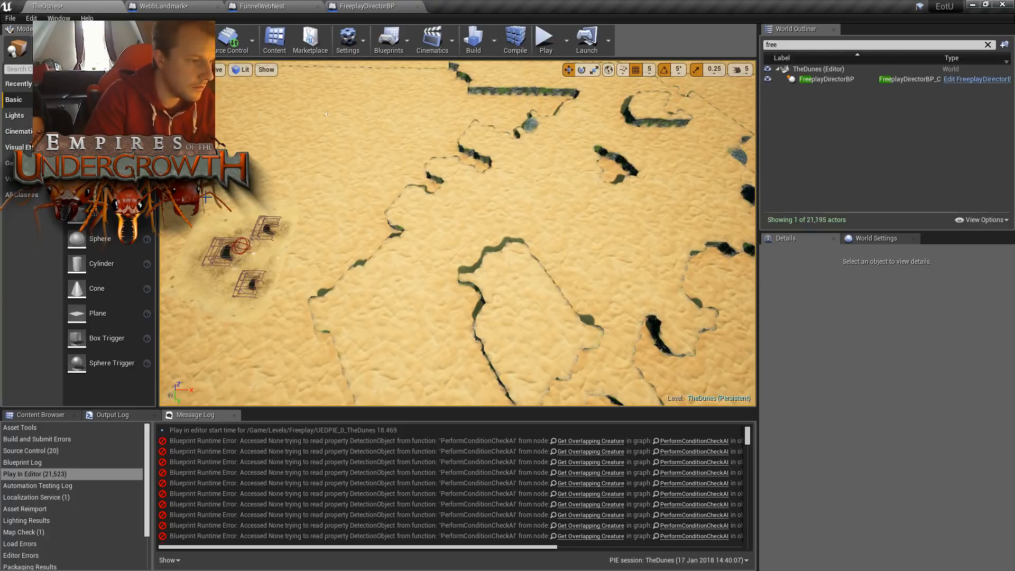
pyautogui.press('a')
pyautogui.moveTo(329, 210); pyautogui.dragTo(349, 266, button='right')
pyautogui.press('s')
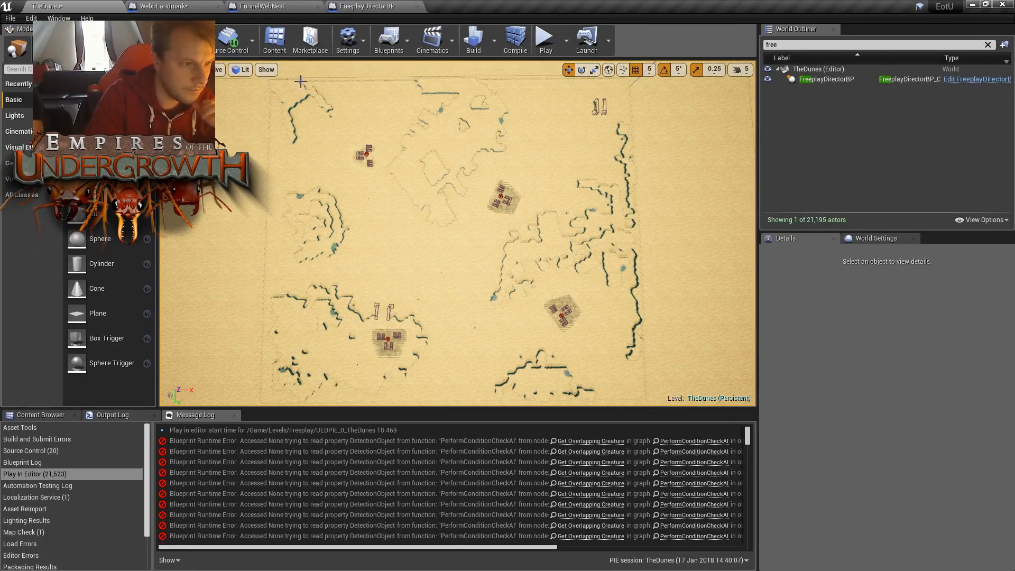
pyautogui.moveTo(592, 338); pyautogui.dragTo(586, 351, button='right')
pyautogui.press('w')
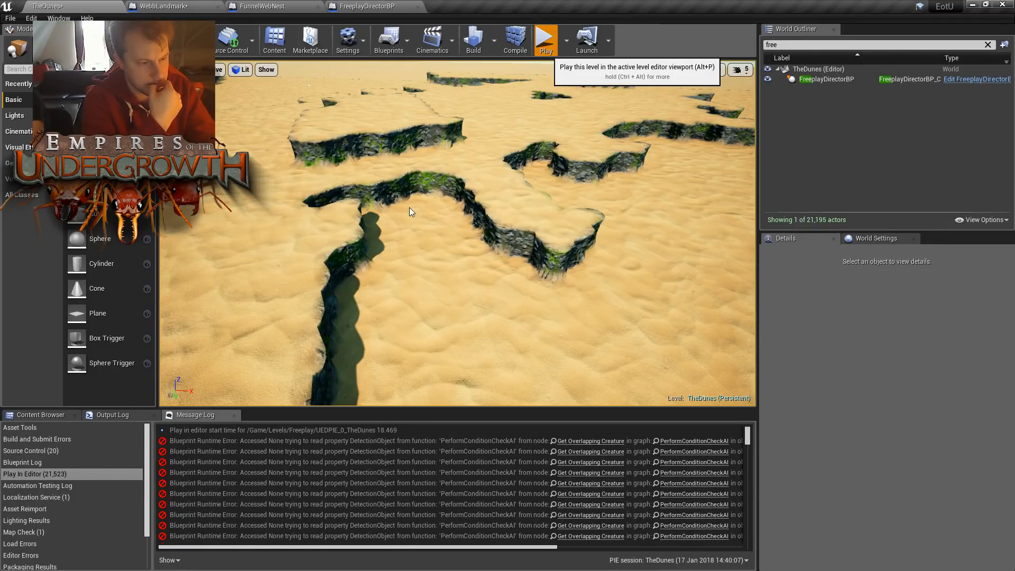
# - Play TheDunes level again, inspect a spawned nest on the surface map, and stop the session
pyautogui.hotkey('alt', 'p')
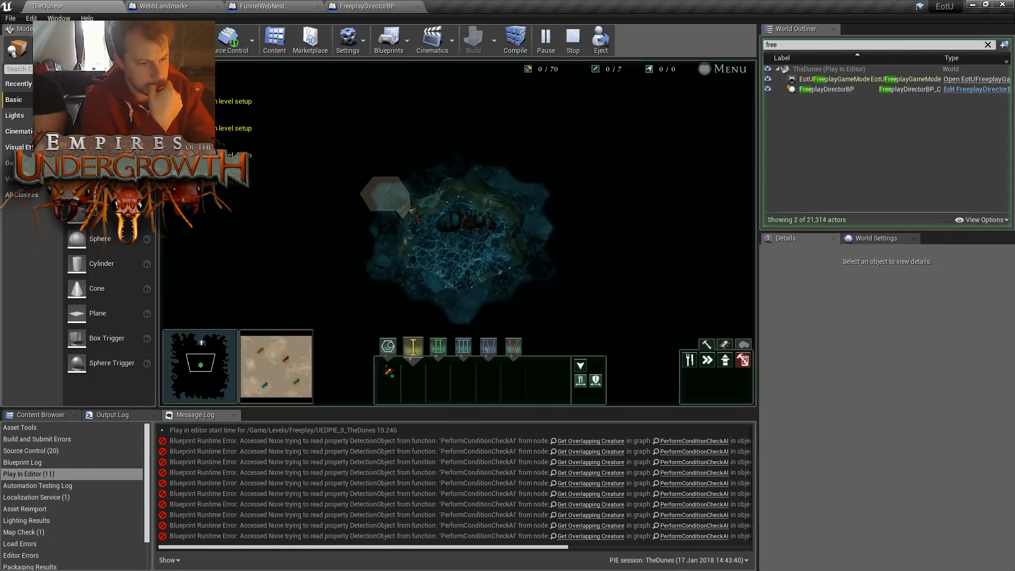
pyautogui.moveTo(275, 358); pyautogui.dragTo(265, 371)
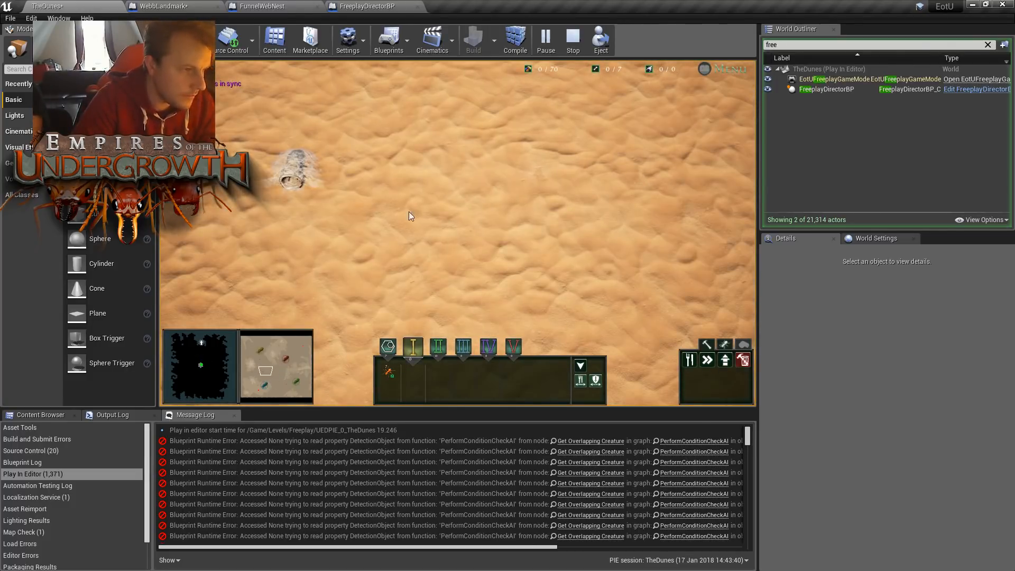
pyautogui.press('Escape')
# - Check the FunnelWebNest Blueprint and return to the WebbLandmark event graph
pyautogui.click(338, 6)
pyautogui.click(284, 5)
pyautogui.click(365, 5)
pyautogui.click(284, 5)
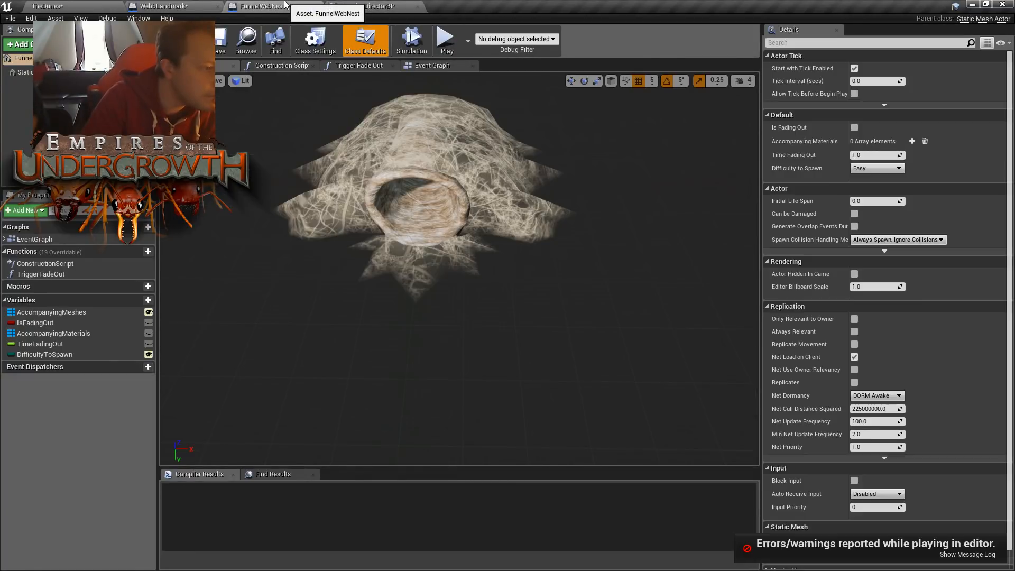
pyautogui.click(164, 6)
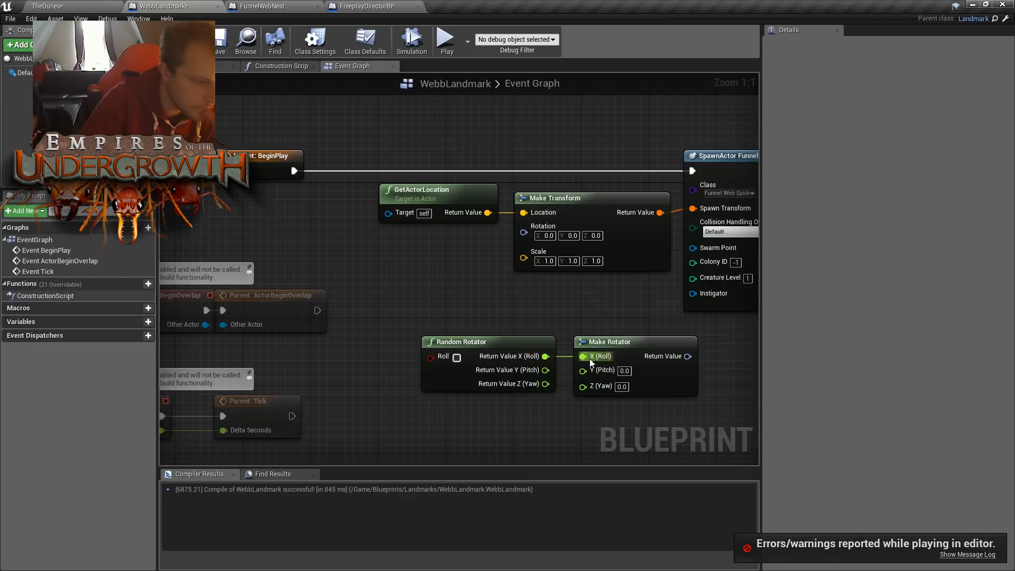
# - Break the link between Random Rotator's roll output and Make Rotator, and shift both nodes away from the SpawnActor node
pyautogui.rightClick(544, 356)
pyautogui.click(634, 383)
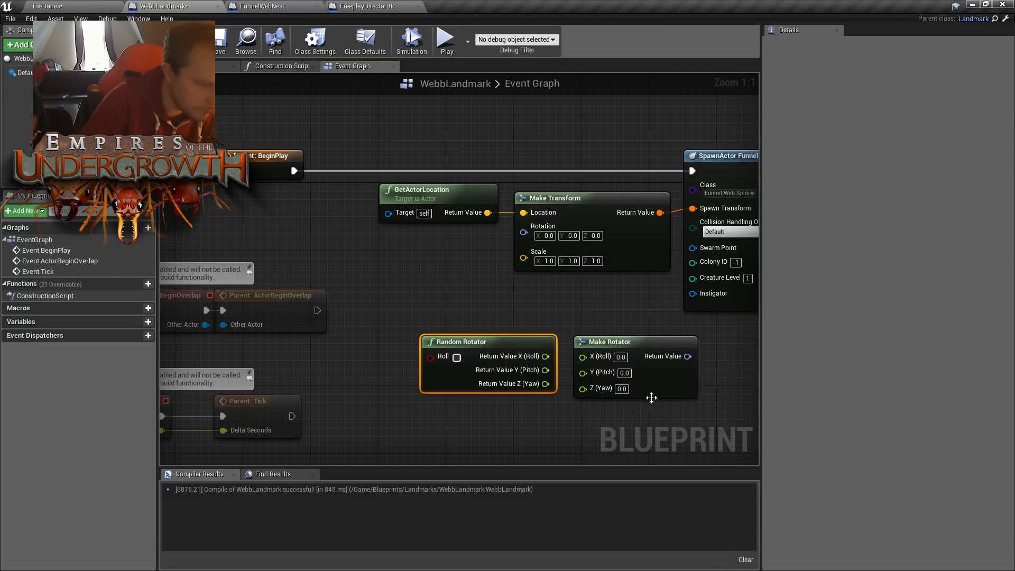
pyautogui.keyDown('ctrl'); pyautogui.click(617, 353); pyautogui.keyUp('ctrl')
pyautogui.moveTo(617, 354); pyautogui.dragTo(540, 355)
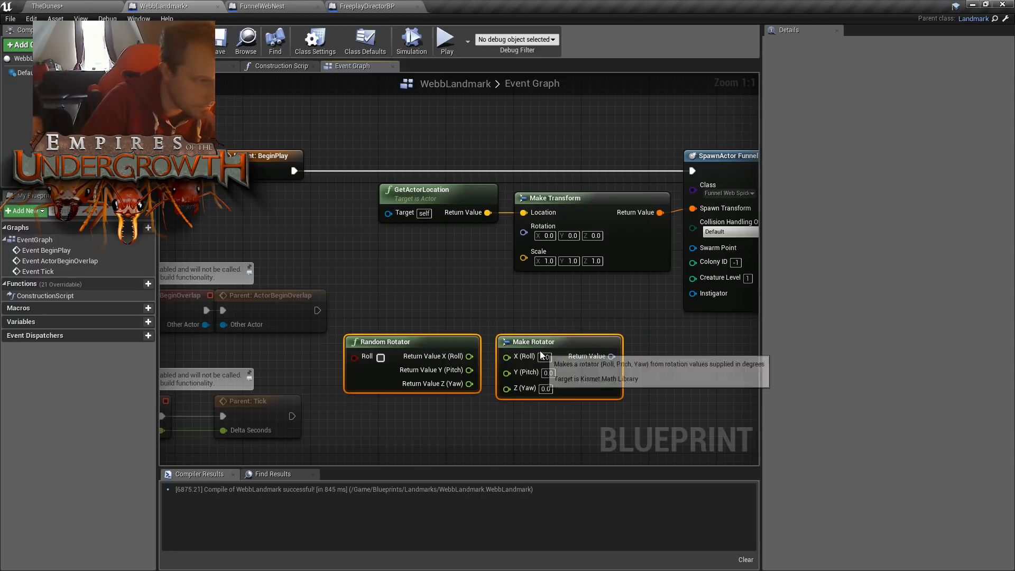
# - Move the location, transform and SpawnActor nodes farther along the execution wire to make room for the rotator nodes
pyautogui.scroll(-5, 537, 304)
pyautogui.moveTo(430, 208); pyautogui.dragTo(694, 295)
pyautogui.moveTo(496, 251); pyautogui.dragTo(605, 249)
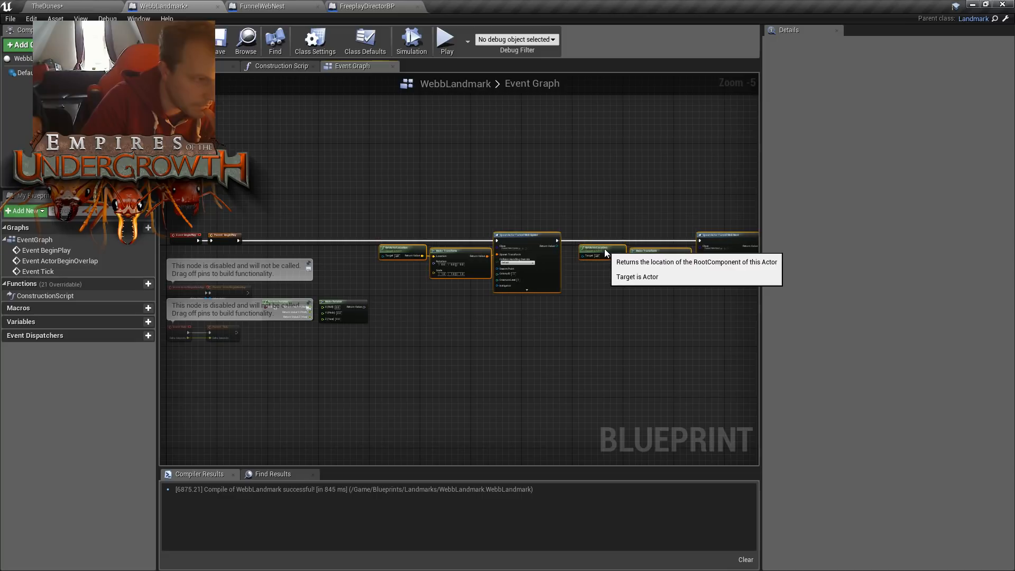
# - Connect Make Rotator's Return Value to Make Transform's Rotation, and Random Rotator's Return Value Z (Yaw) to Make Rotator's Z (Yaw)
pyautogui.scroll(2, 383, 303)
pyautogui.moveTo(359, 271); pyautogui.dragTo(581, 216)
pyautogui.click(528, 222)
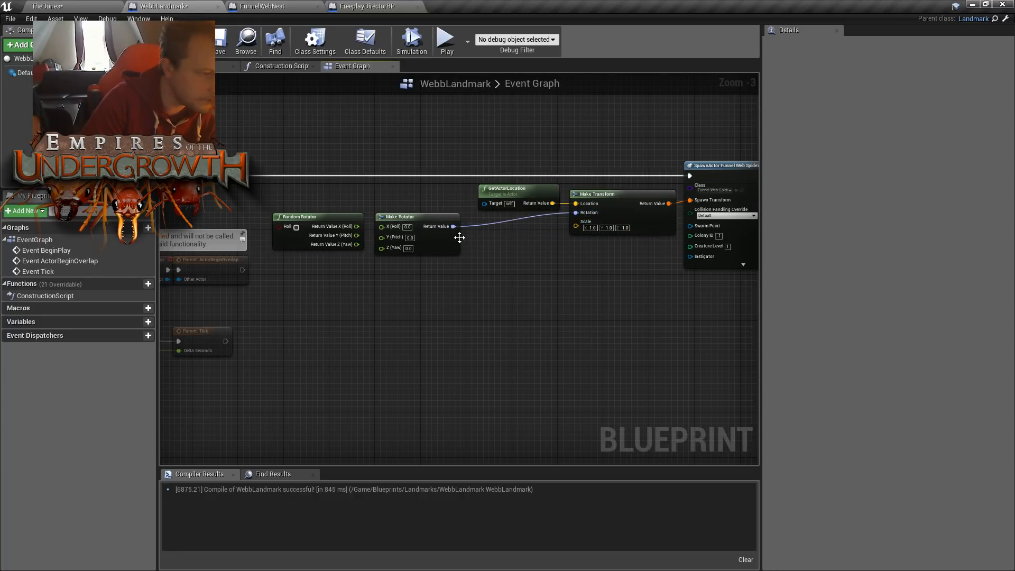
pyautogui.scroll(2, 376, 251)
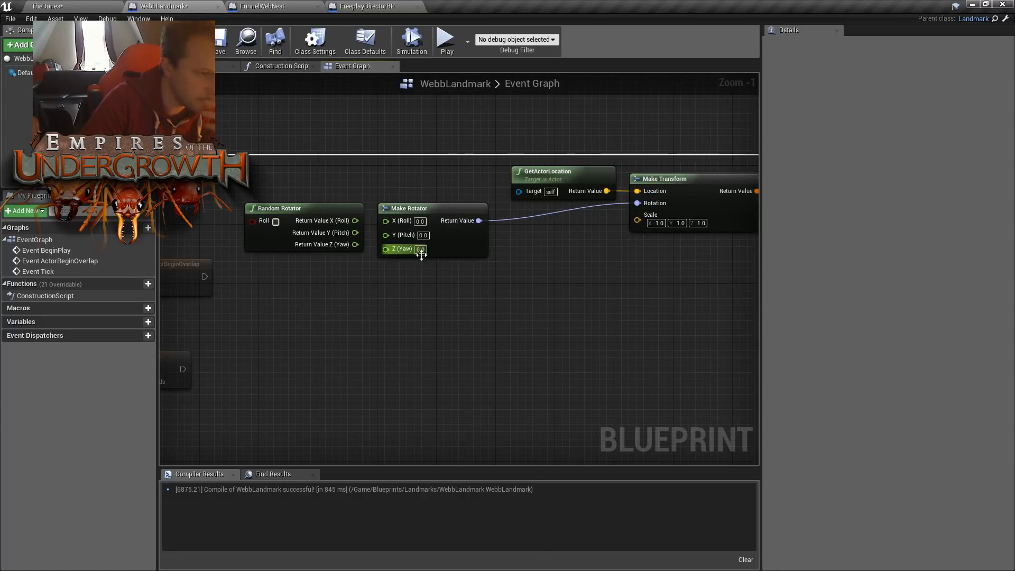
pyautogui.moveTo(355, 244); pyautogui.dragTo(385, 249)
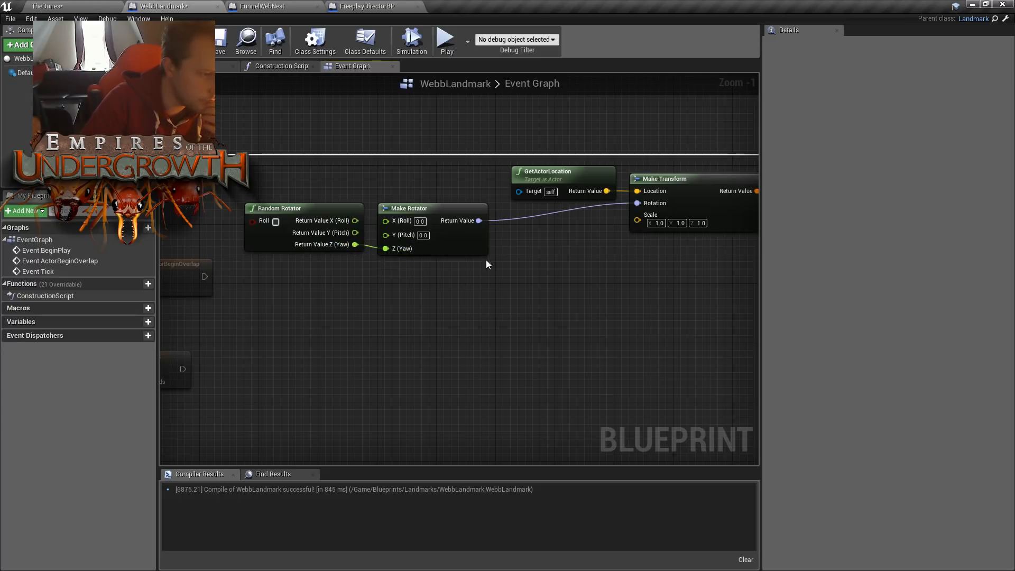
# - Compile and save the WebbLandmark Blueprint
pyautogui.moveTo(597, 233); pyautogui.dragTo(367, 233, button='right')
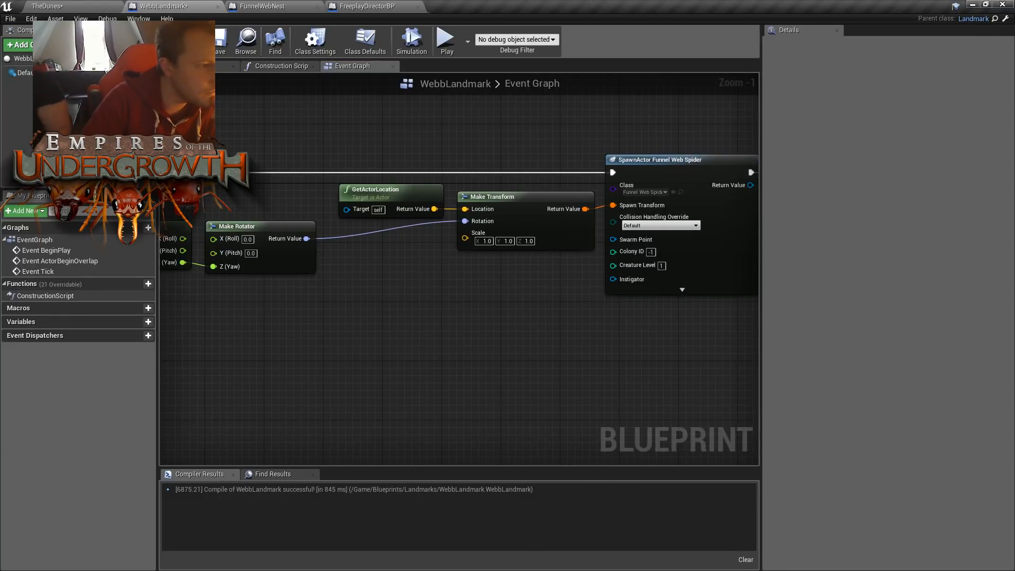
pyautogui.click(223, 42)
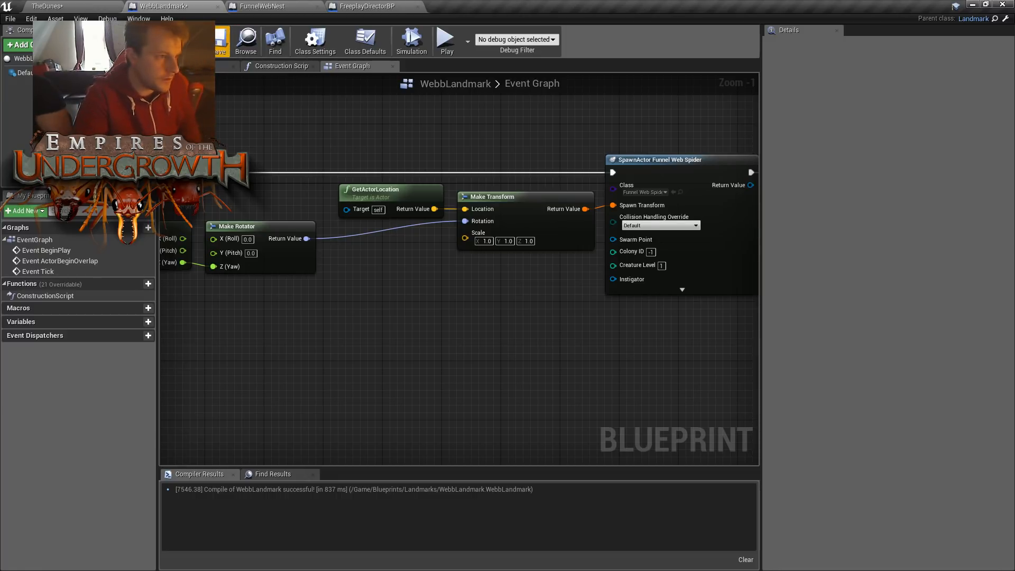
pyautogui.click(216, 52)
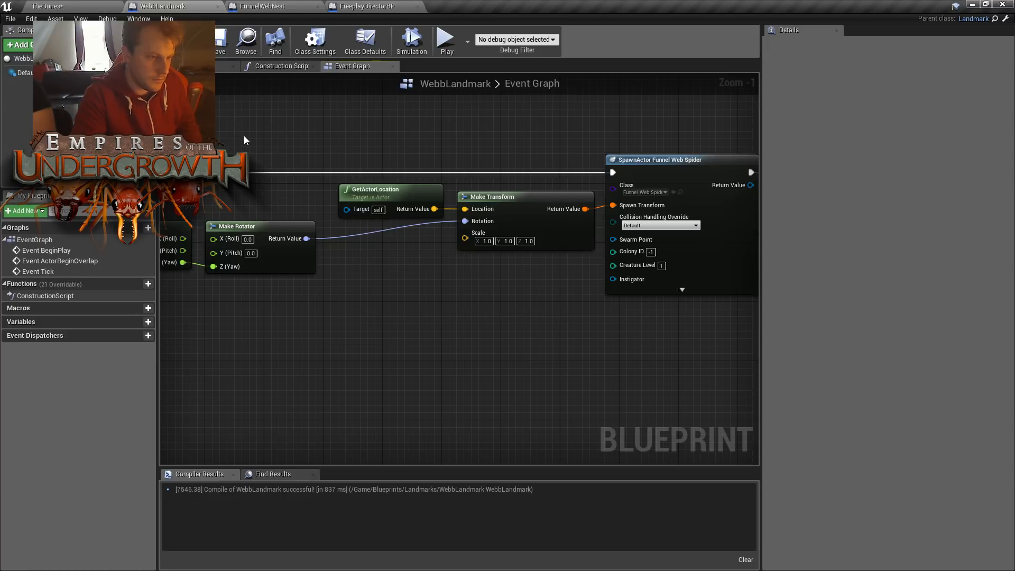
# - Play TheDunes level, look across the surface map for spawned nests, and stop the session
pyautogui.click(62, 6)
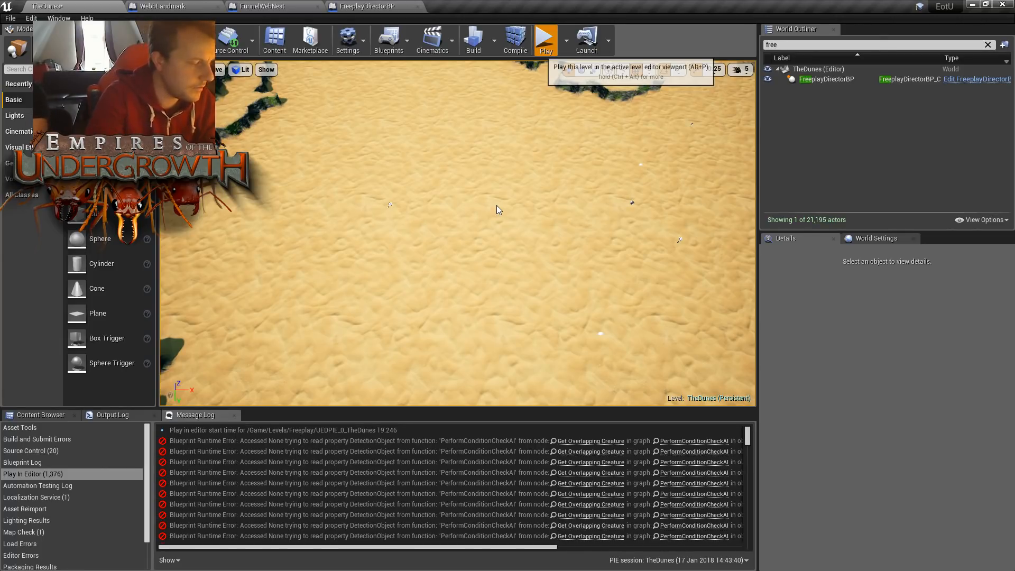
pyautogui.hotkey('alt', 'p')
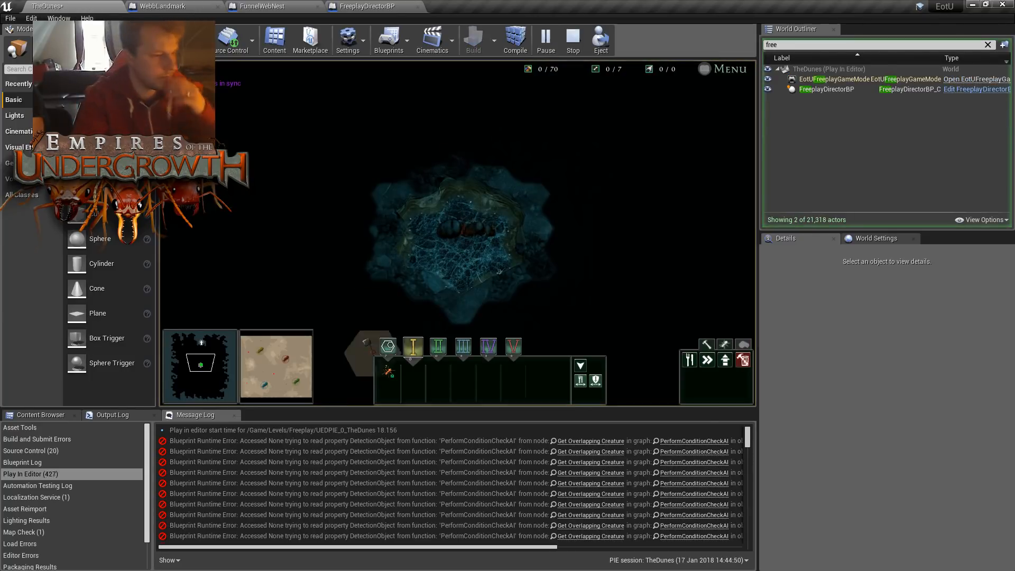
pyautogui.click(276, 377)
pyautogui.moveTo(274, 375)
pyautogui.mouseDown()
pyautogui.moveTo(259, 367)
pyautogui.moveTo(256, 376)
pyautogui.mouseUp()
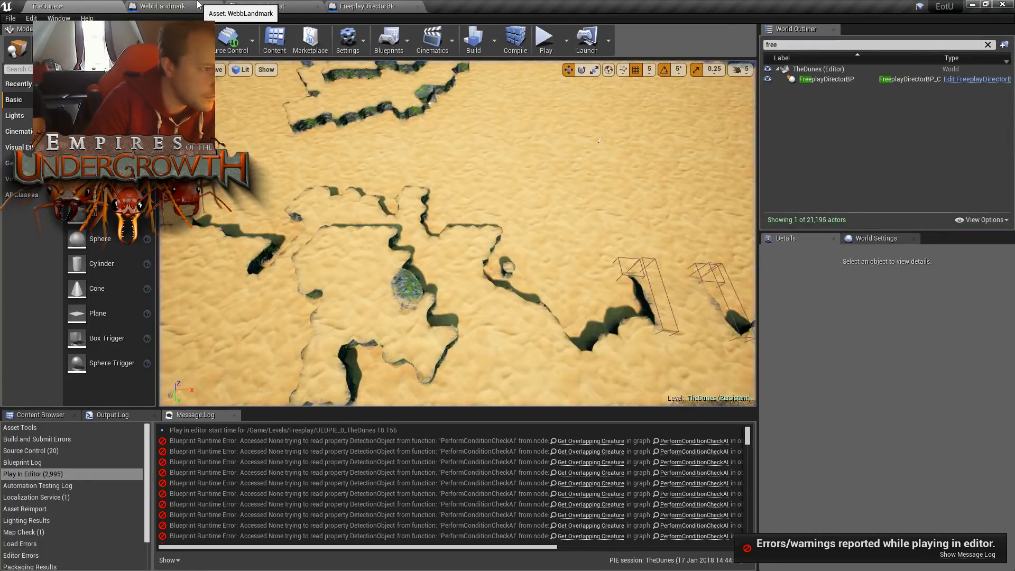
pyautogui.click(196, 6)
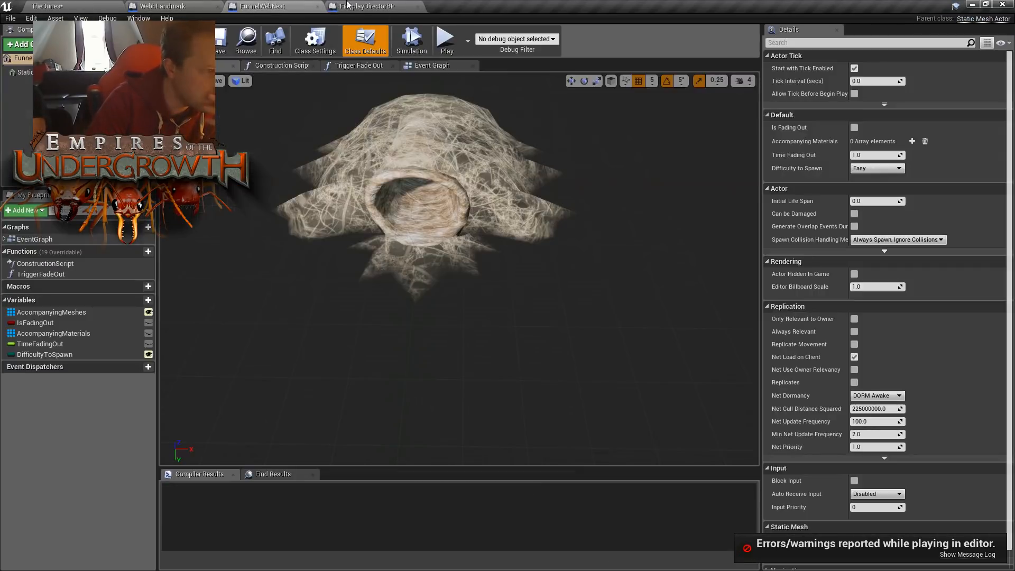
# - Examine the landmark spawning nodes in FreeplayDirectorBP's Setup Landmarks function, and return to the WebbLandmark event graph
pyautogui.click(369, 7)
pyautogui.scroll(-5, 345, 235)
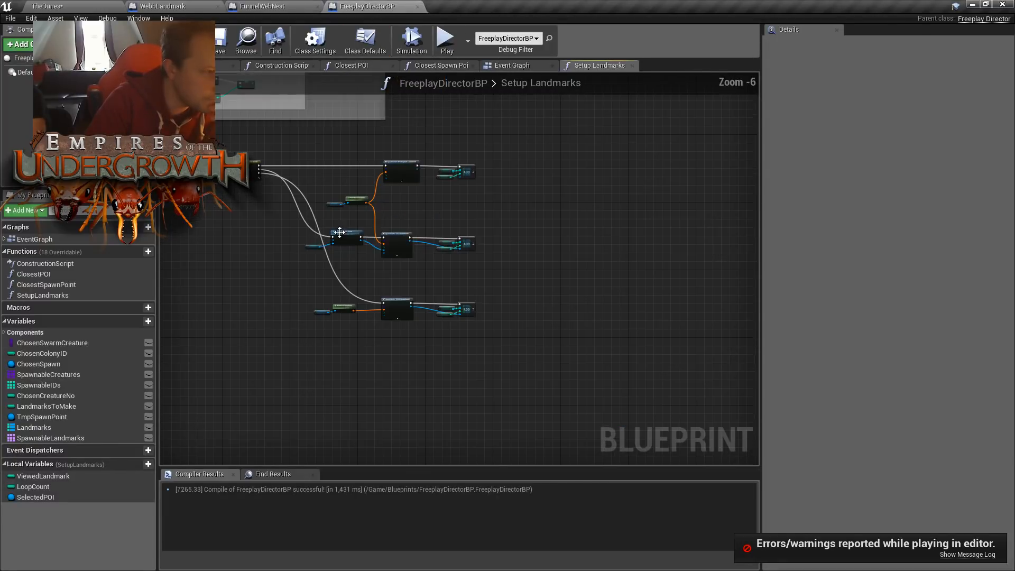
pyautogui.scroll(2, 430, 241)
pyautogui.scroll(2, 430, 241)
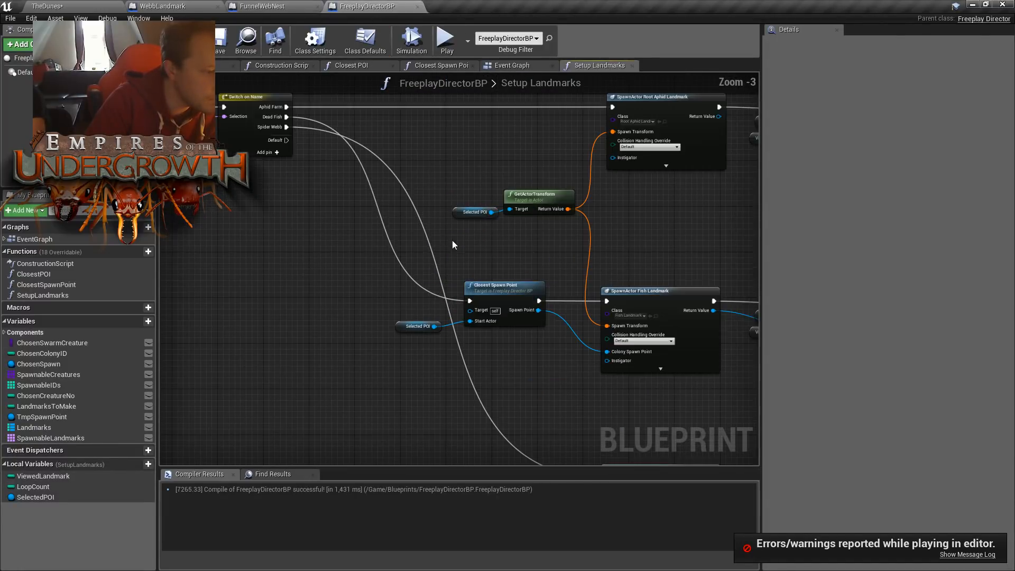
pyautogui.moveTo(488, 247); pyautogui.dragTo(447, 212, button='right')
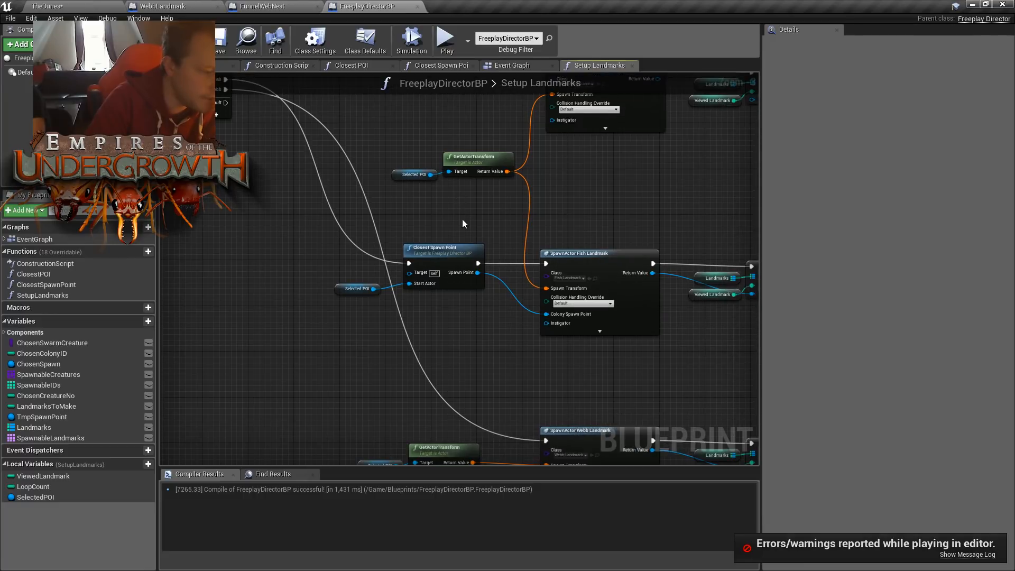
pyautogui.moveTo(340, 145); pyautogui.dragTo(386, 177, button='right')
pyautogui.click(262, 6)
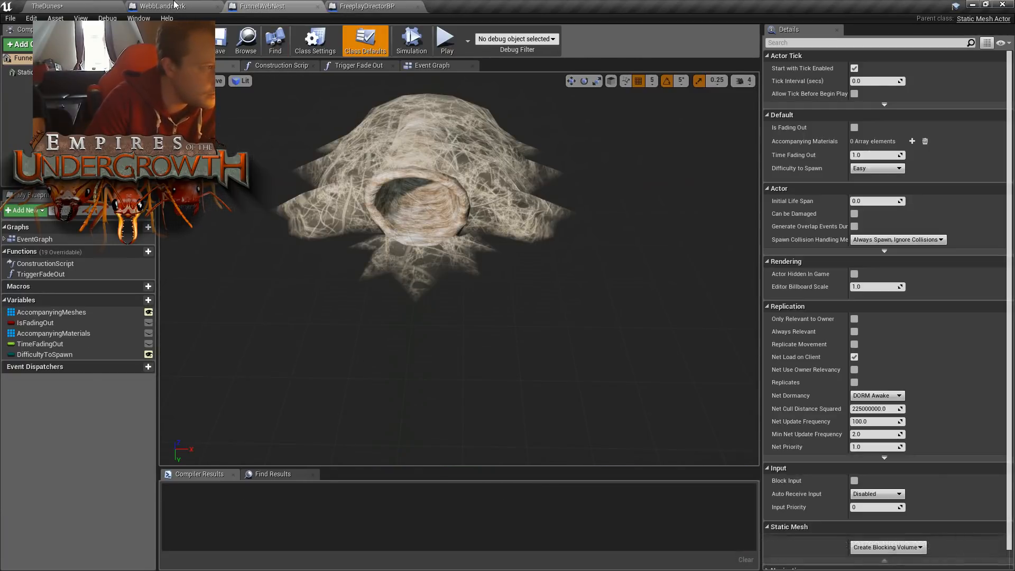
pyautogui.click(159, 6)
pyautogui.click(104, 5)
pyautogui.click(159, 6)
pyautogui.moveTo(371, 275); pyautogui.dragTo(529, 277, button='right')
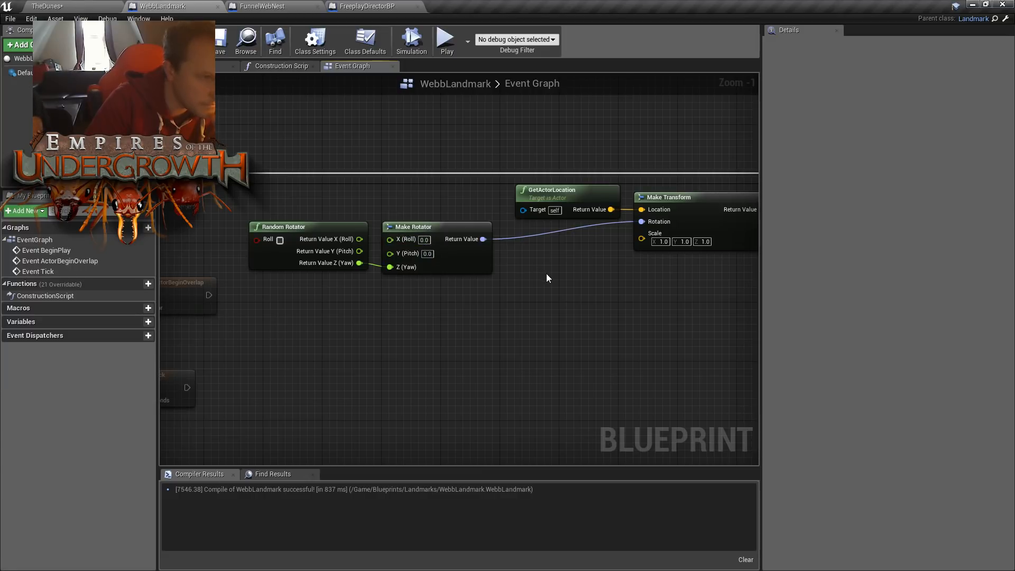
# - Tidy the graph by grouping Random Rotator, Make Rotator and GetActorLocation beside Make Transform, with the BeginPlay nodes moved close to them
pyautogui.moveTo(288, 213); pyautogui.dragTo(544, 236)
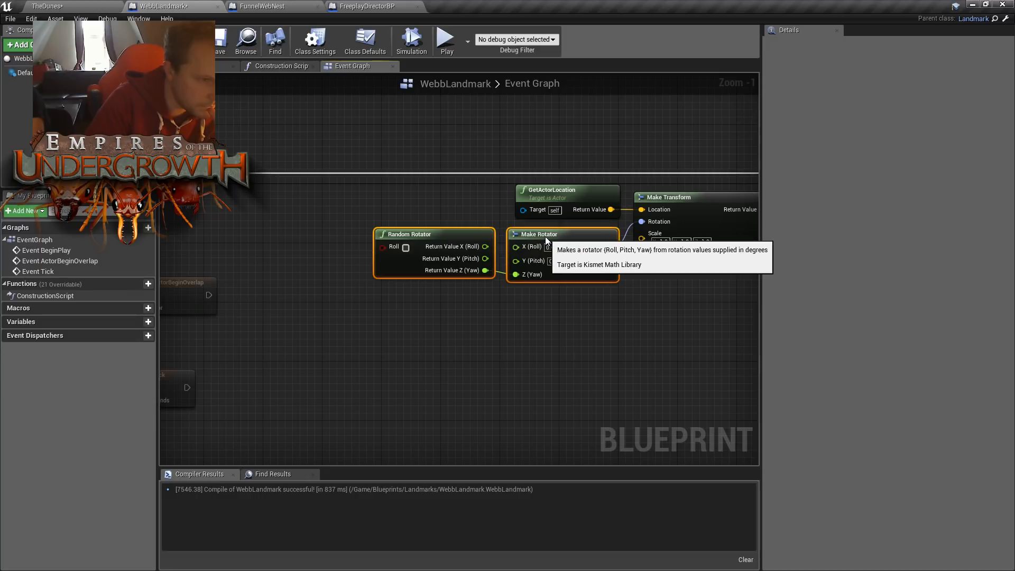
pyautogui.moveTo(441, 187); pyautogui.dragTo(518, 237)
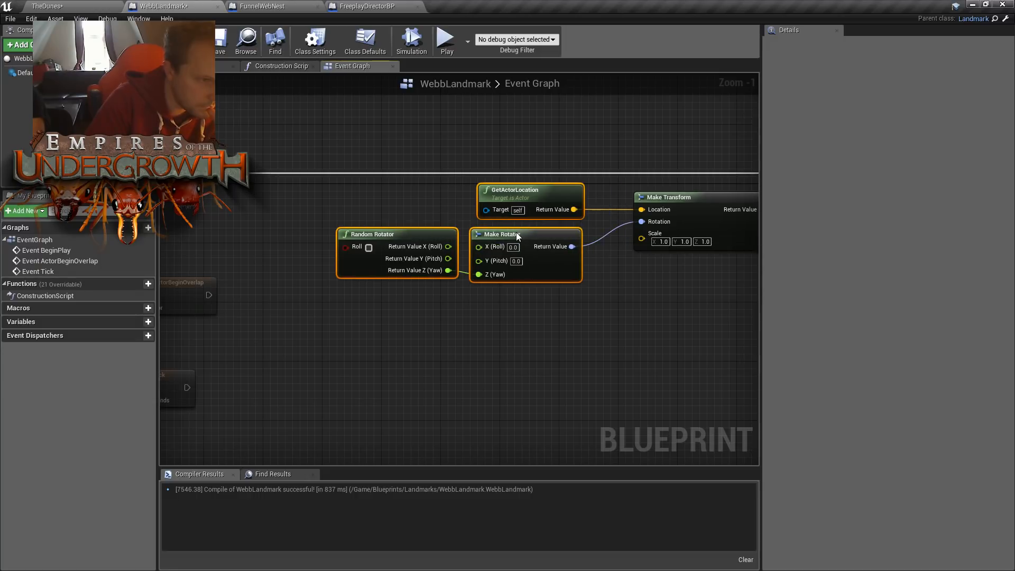
pyautogui.click(380, 195)
pyautogui.moveTo(182, 165); pyautogui.dragTo(323, 164)
pyautogui.moveTo(230, 158); pyautogui.dragTo(428, 167, button='right')
pyautogui.moveTo(286, 172); pyautogui.dragTo(567, 174)
pyautogui.moveTo(722, 162); pyautogui.dragTo(437, 139, button='right')
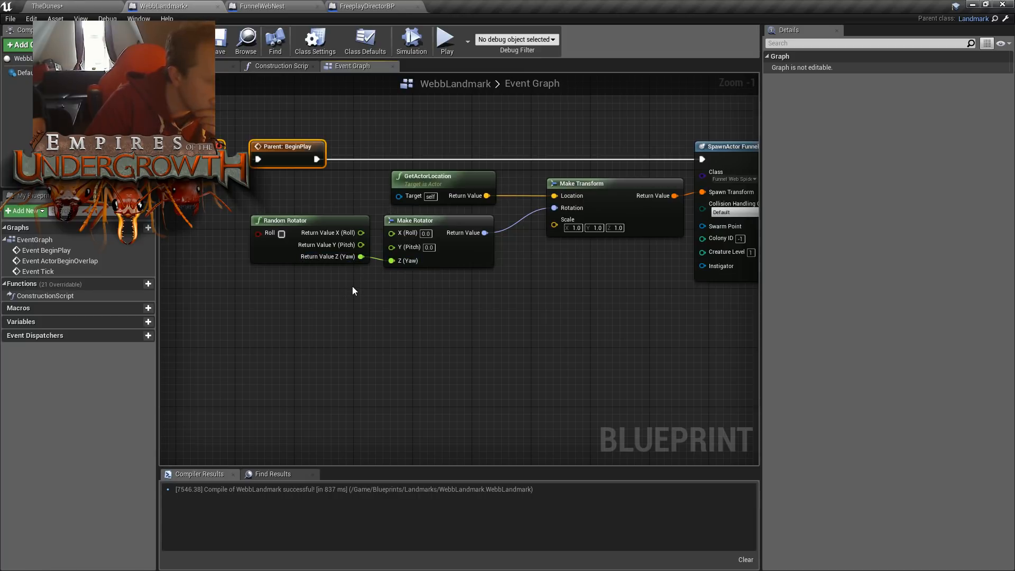
pyautogui.click(318, 222)
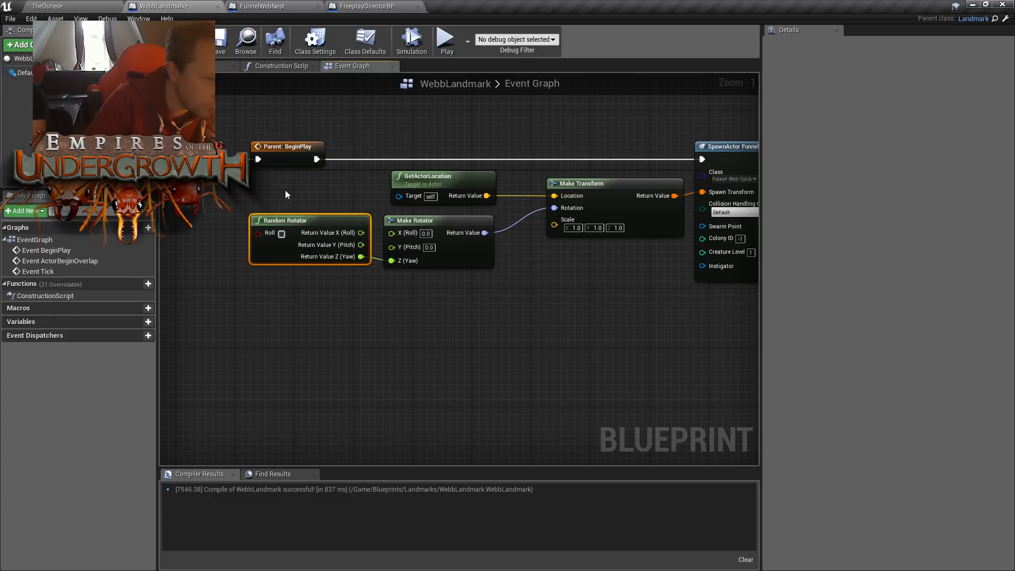
# - Replace the second SpawnActor's separate location and transform nodes with a link from the first Make Transform, and save the compiled Blueprint
pyautogui.moveTo(513, 255); pyautogui.dragTo(353, 259, button='right')
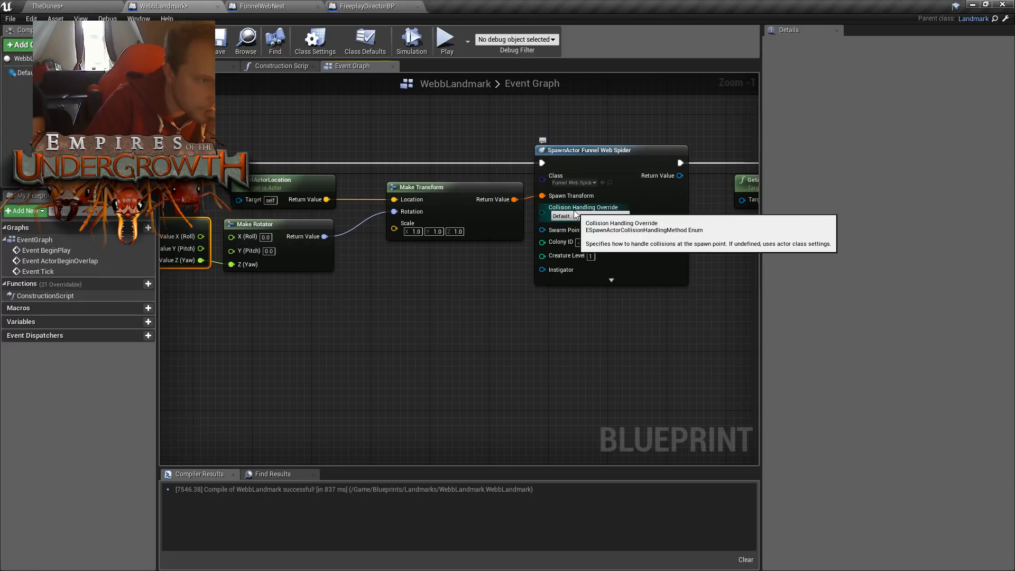
pyautogui.moveTo(608, 346); pyautogui.dragTo(622, 373, button='right')
pyautogui.moveTo(554, 319); pyautogui.dragTo(454, 304, button='right')
pyautogui.moveTo(428, 210); pyautogui.dragTo(815, 236)
pyautogui.moveTo(585, 227); pyautogui.dragTo(612, 204)
pyautogui.moveTo(420, 306); pyautogui.dragTo(537, 284, button='right')
pyautogui.moveTo(499, 275); pyautogui.dragTo(608, 188)
pyautogui.press('Delete')
pyautogui.moveTo(543, 259); pyautogui.dragTo(617, 255, button='right')
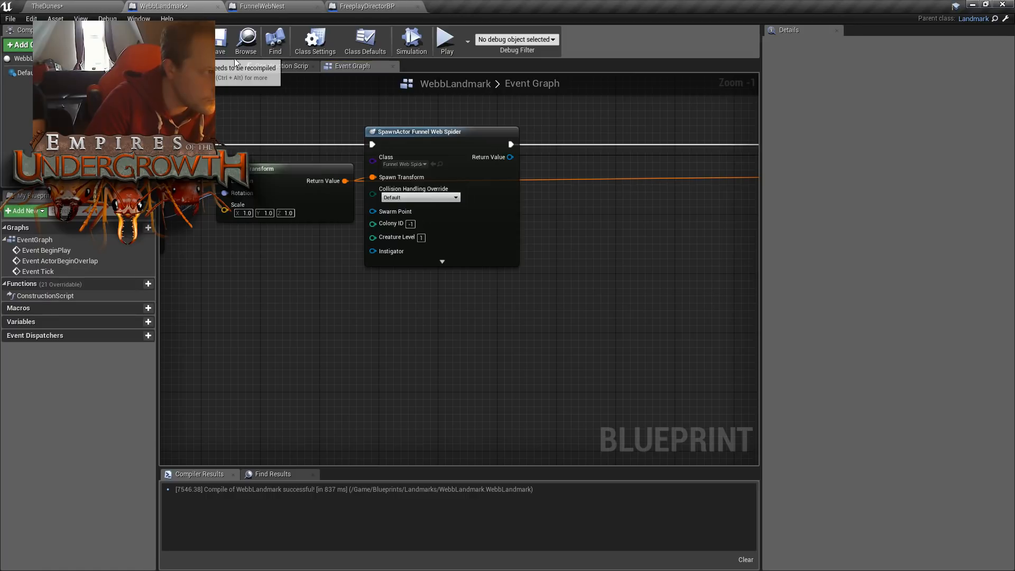
pyautogui.click(221, 37)
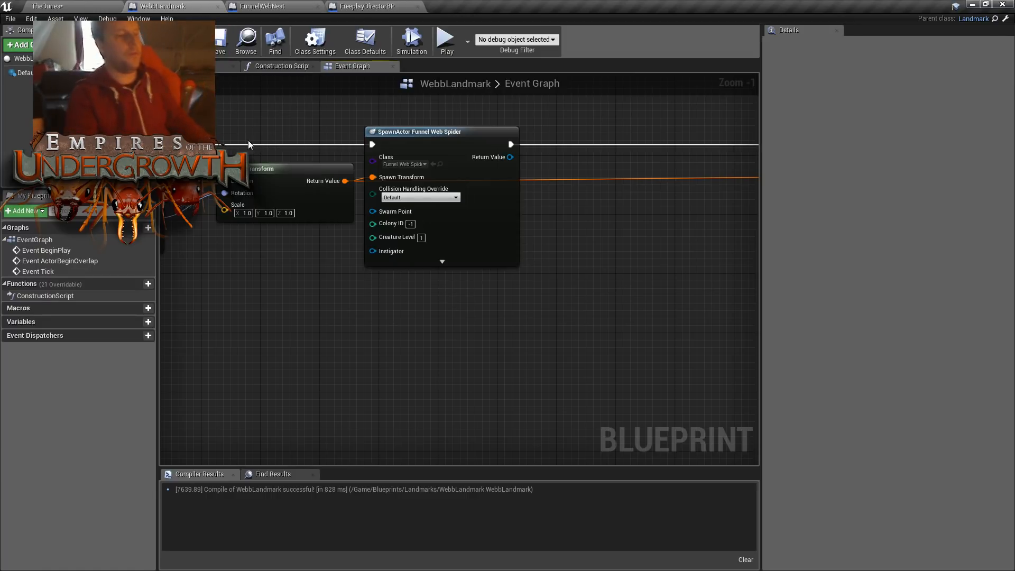
# - Play TheDunes level, inspect the orientation of a spawned web nest on the surface map, and stop the session
pyautogui.click(95, 6)
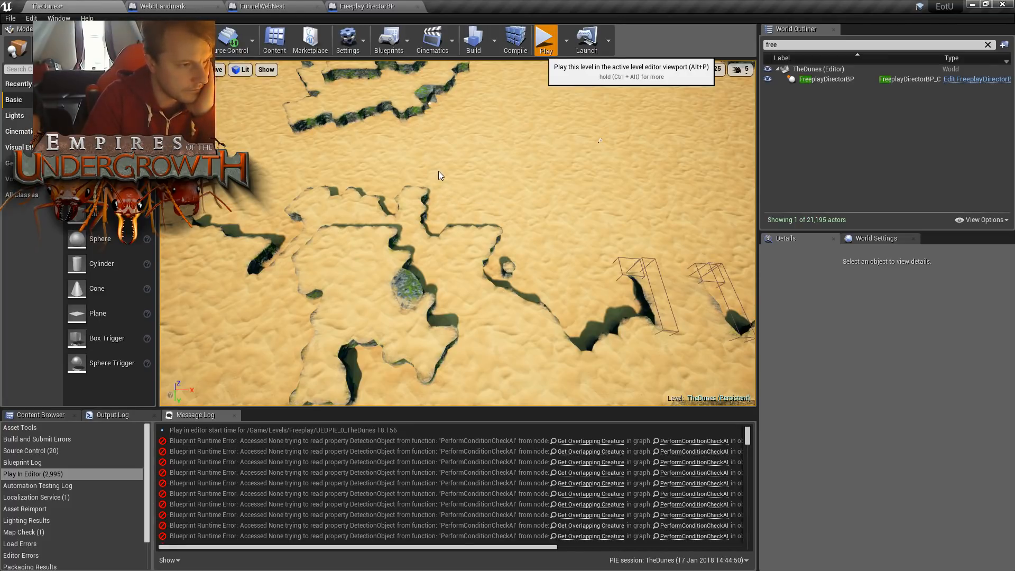
pyautogui.hotkey('alt', 'p')
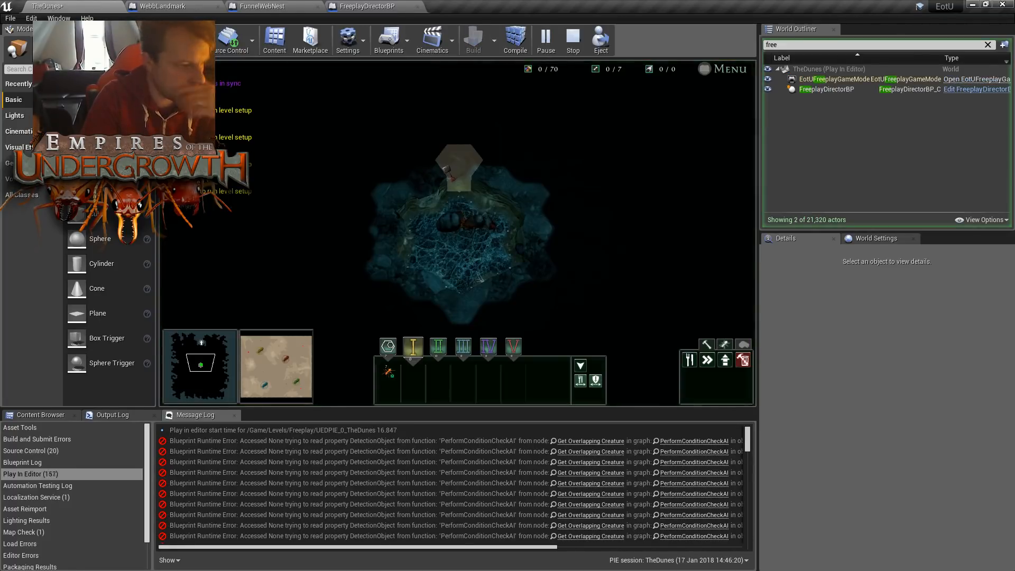
pyautogui.moveTo(259, 346); pyautogui.dragTo(303, 345)
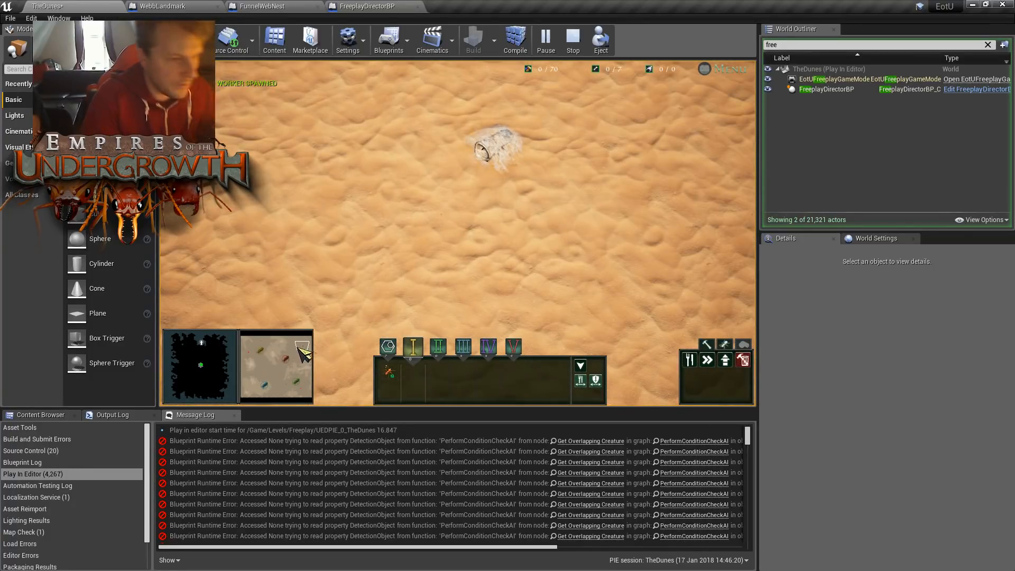
pyautogui.press('s')
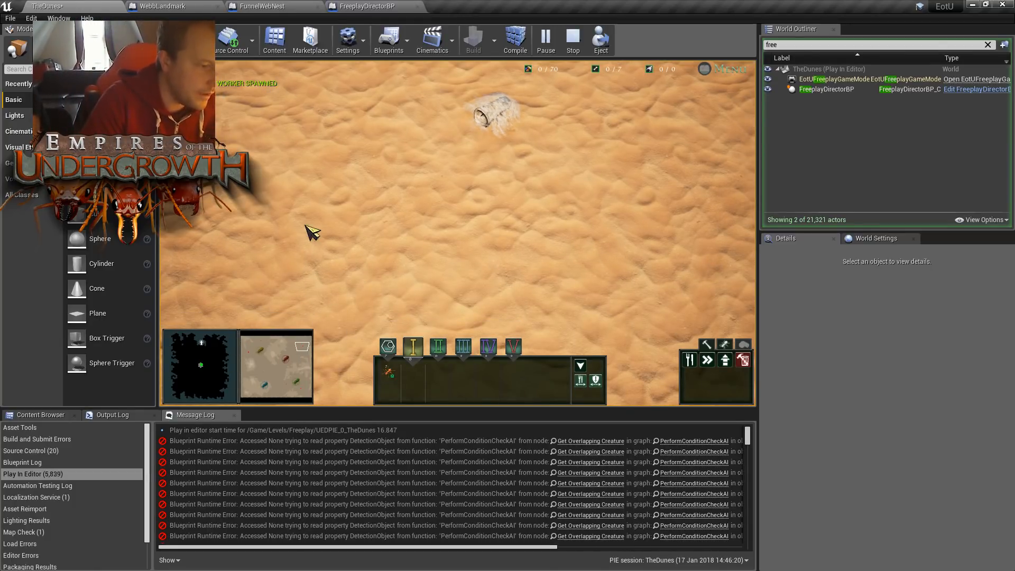
pyautogui.press('s')
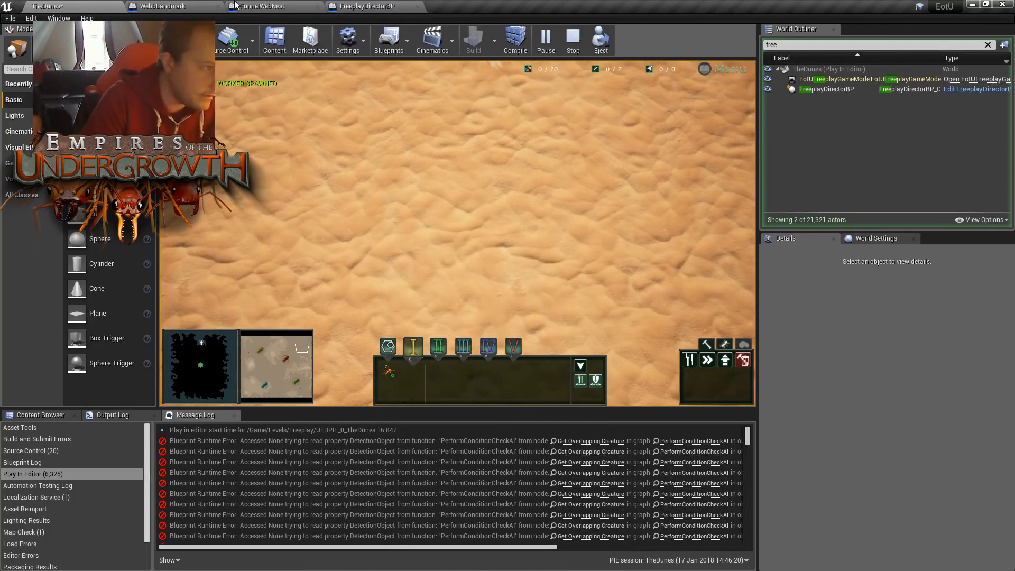
pyautogui.press('Escape')
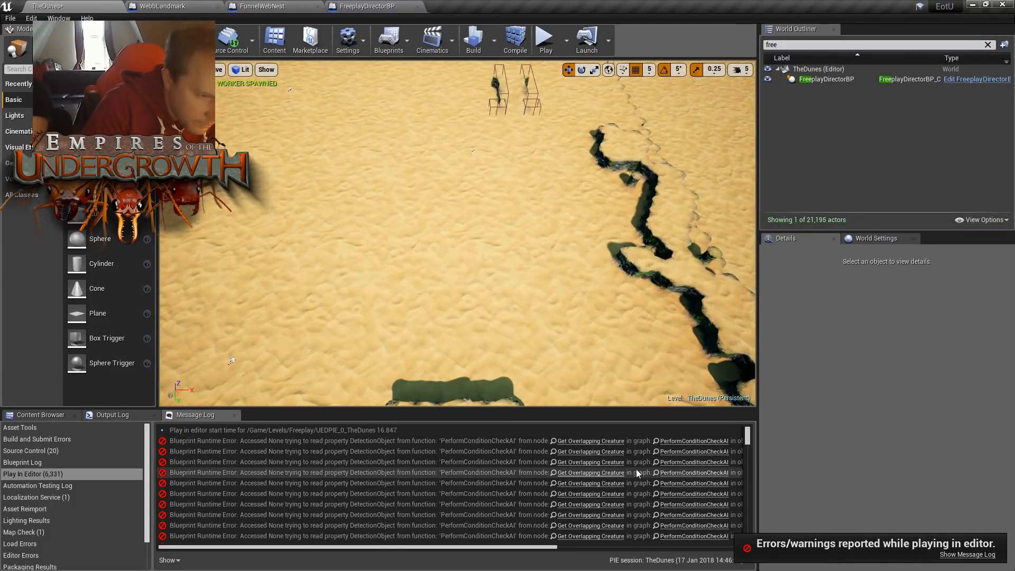
# - Open the Get Overlapping Creature node from the runtime error, examine FWCreatureDetected's Perform Condition Check AI graph, and return to TheDunes level
pyautogui.click(605, 451)
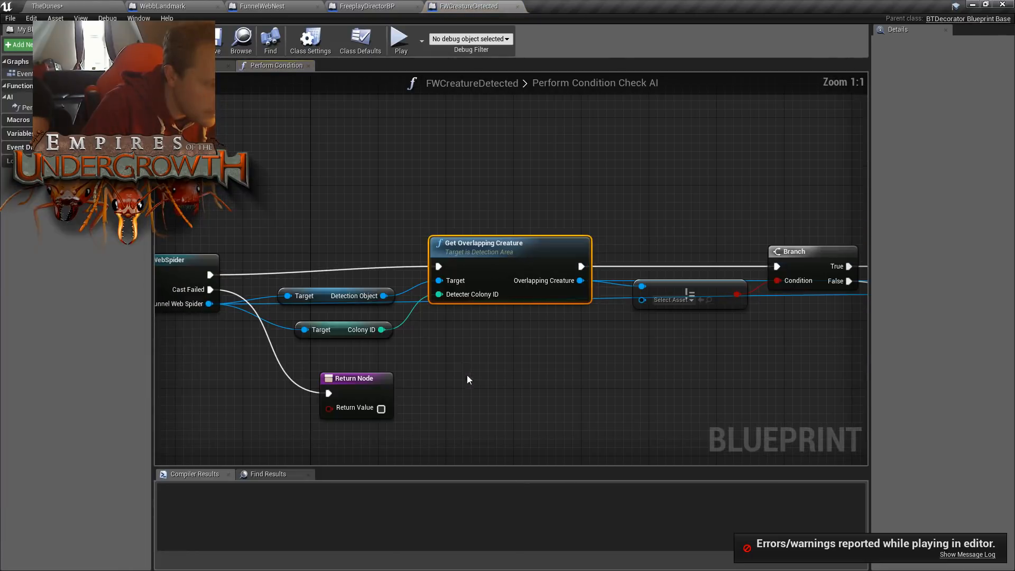
pyautogui.moveTo(300, 199); pyautogui.dragTo(480, 176, button='right')
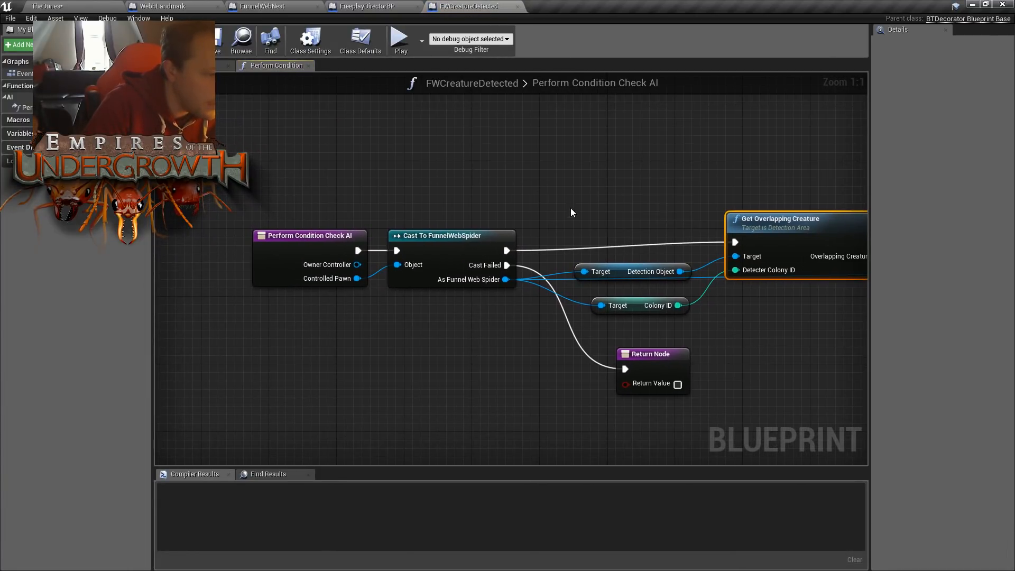
pyautogui.moveTo(570, 206); pyautogui.dragTo(484, 187, button='right')
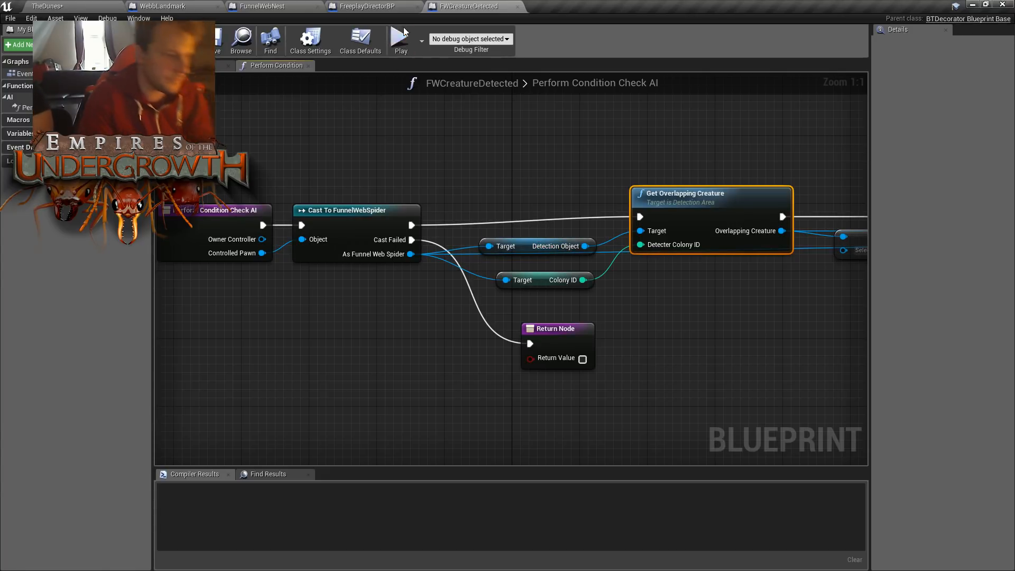
pyautogui.click(96, 11)
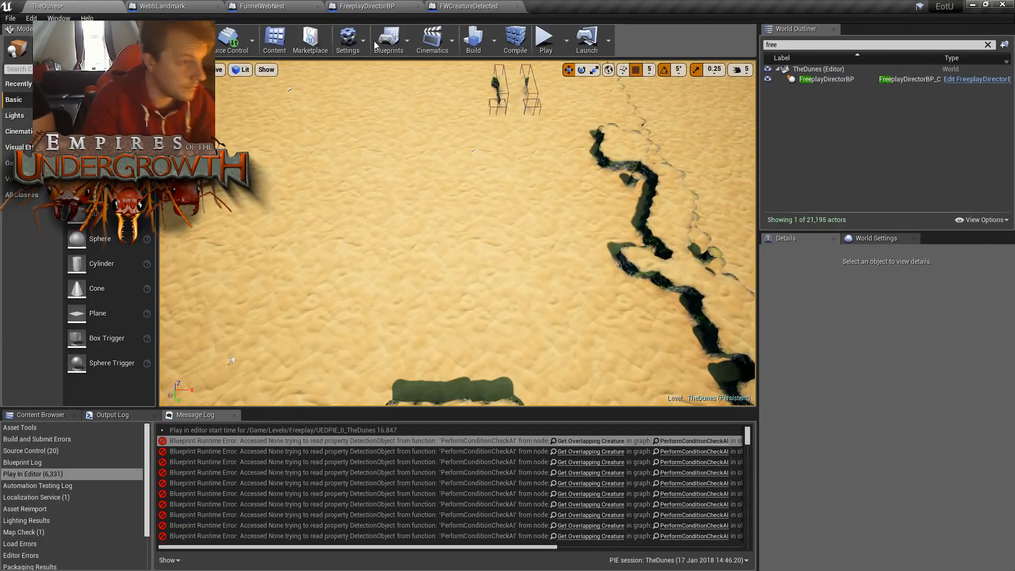
# - In WebbLandmark's Event Graph, add a Set Detection Object node targeting the Return Value of the Funnel Web Spider's SpawnActor
pyautogui.click(335, 7)
pyautogui.click(276, 6)
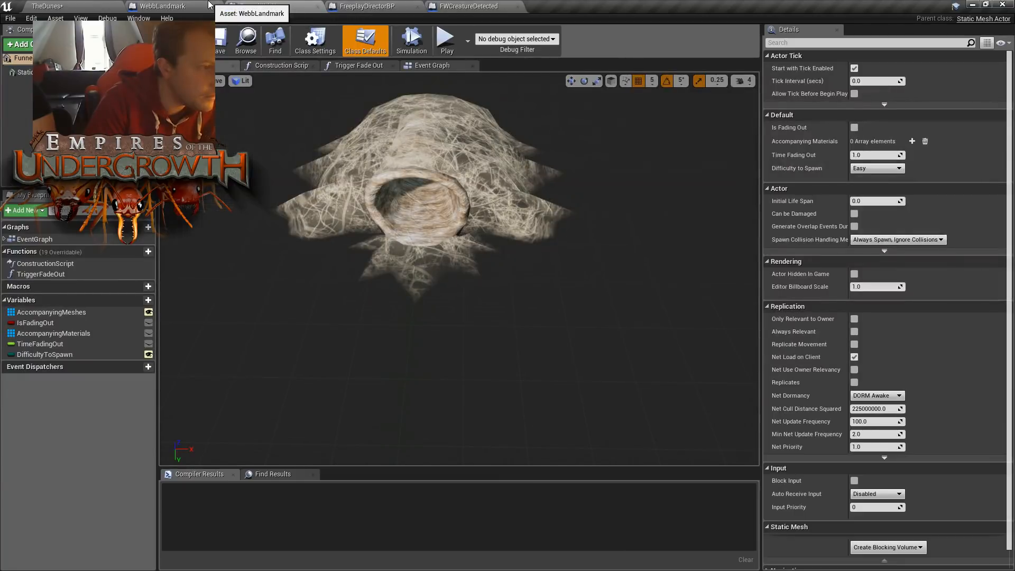
pyautogui.click(205, 4)
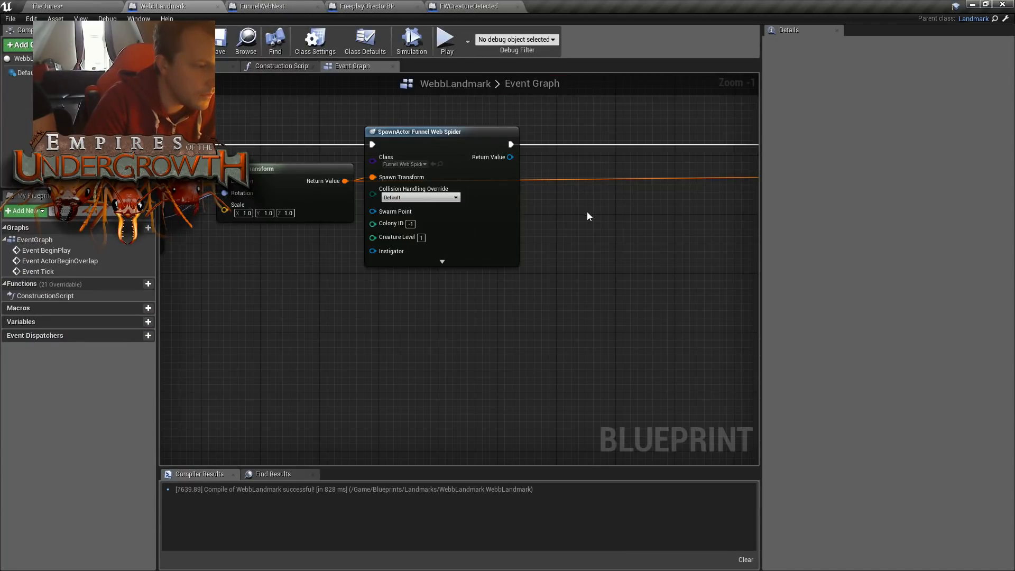
pyautogui.moveTo(566, 208); pyautogui.dragTo(510, 208, button='right')
pyautogui.click(579, 235)
pyautogui.moveTo(483, 179); pyautogui.dragTo(547, 197)
pyautogui.write('set')
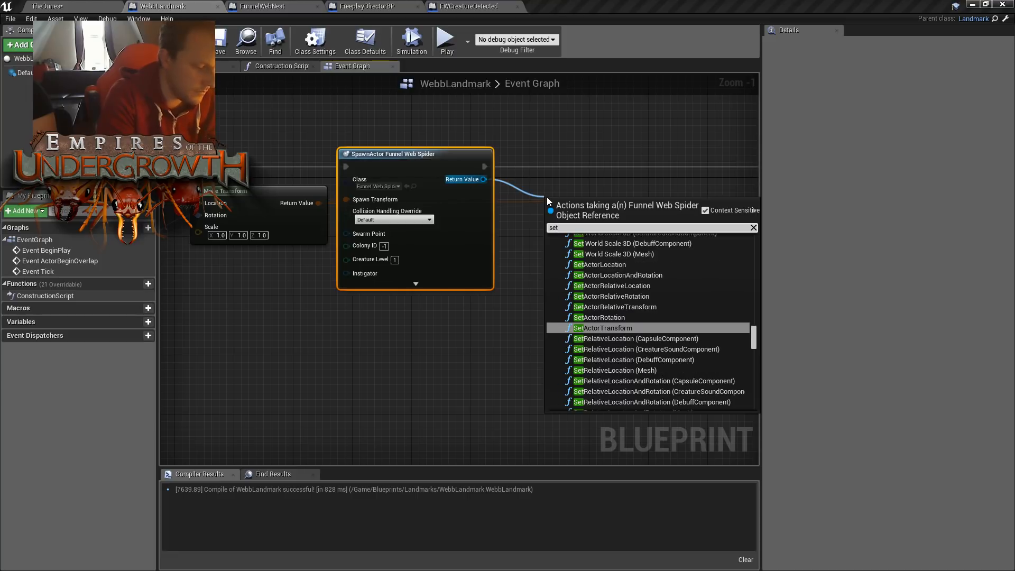
pyautogui.write('dete')
pyautogui.press('Return')
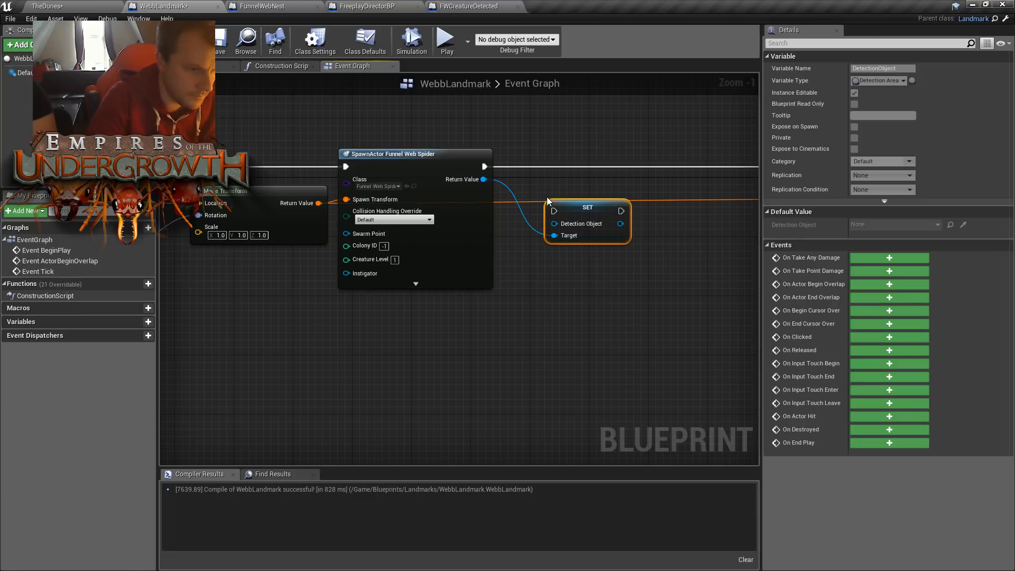
# - Insert Set Detection Object into the execution flow between the two SpawnActor nodes and shift the Funnel Web Nest spawn further along
pyautogui.moveTo(574, 208); pyautogui.dragTo(581, 163)
pyautogui.moveTo(483, 167); pyautogui.dragTo(560, 166)
pyautogui.moveTo(560, 167); pyautogui.dragTo(301, 172, button='right')
pyautogui.moveTo(375, 174); pyautogui.dragTo(560, 171)
pyautogui.moveTo(482, 254); pyautogui.dragTo(460, 244, button='right')
pyautogui.moveTo(576, 154); pyautogui.dragTo(690, 150)
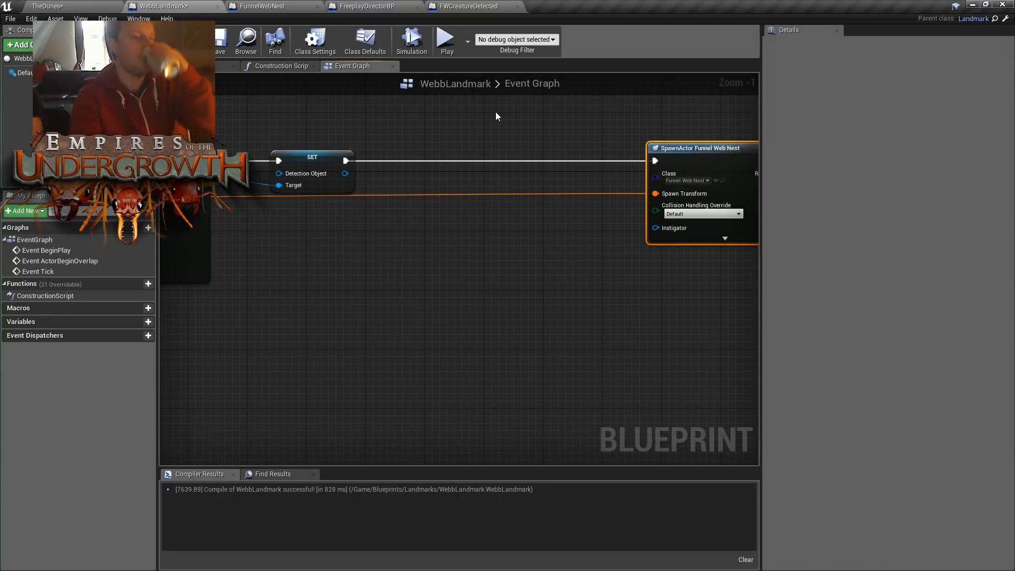
# - Widen the gap between the Funnel Web Spider's SpawnActor and Set Detection Object by moving the setter towards the nest spawn
pyautogui.moveTo(362, 230); pyautogui.dragTo(503, 231, button='right')
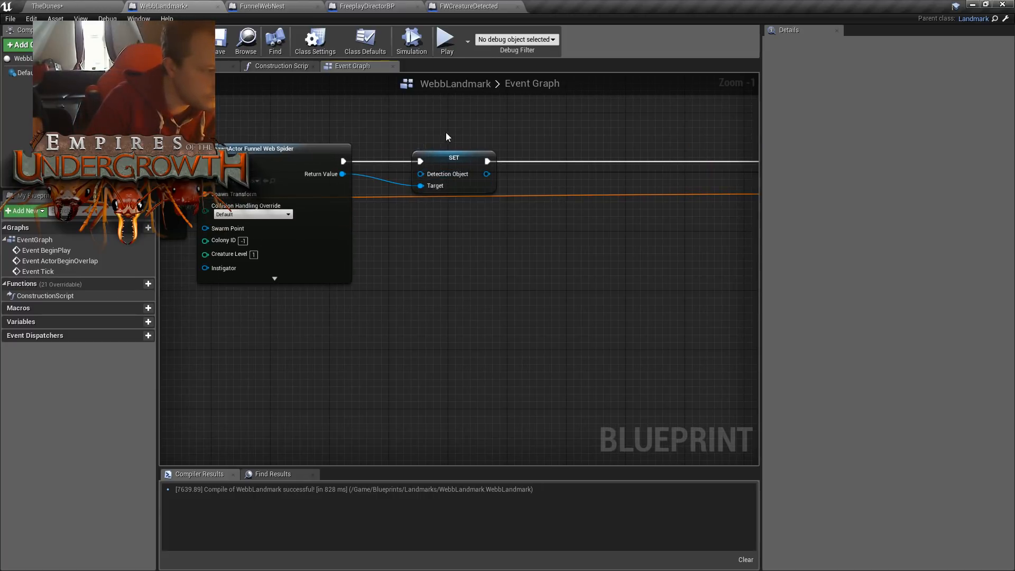
pyautogui.moveTo(447, 136); pyautogui.dragTo(533, 130, button='right')
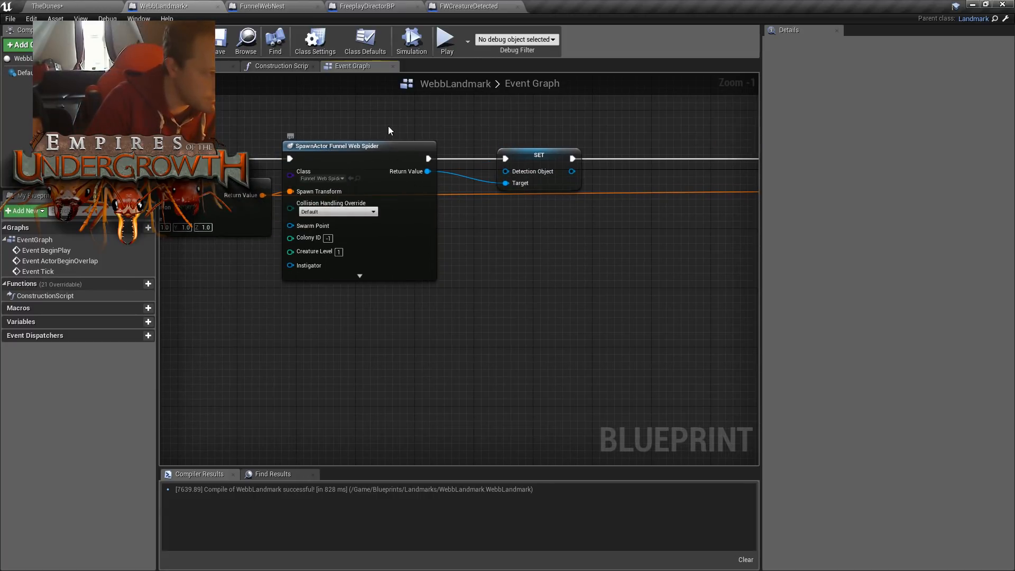
pyautogui.moveTo(507, 213); pyautogui.dragTo(600, 233, button='right')
pyautogui.moveTo(575, 158); pyautogui.dragTo(495, 182, button='right')
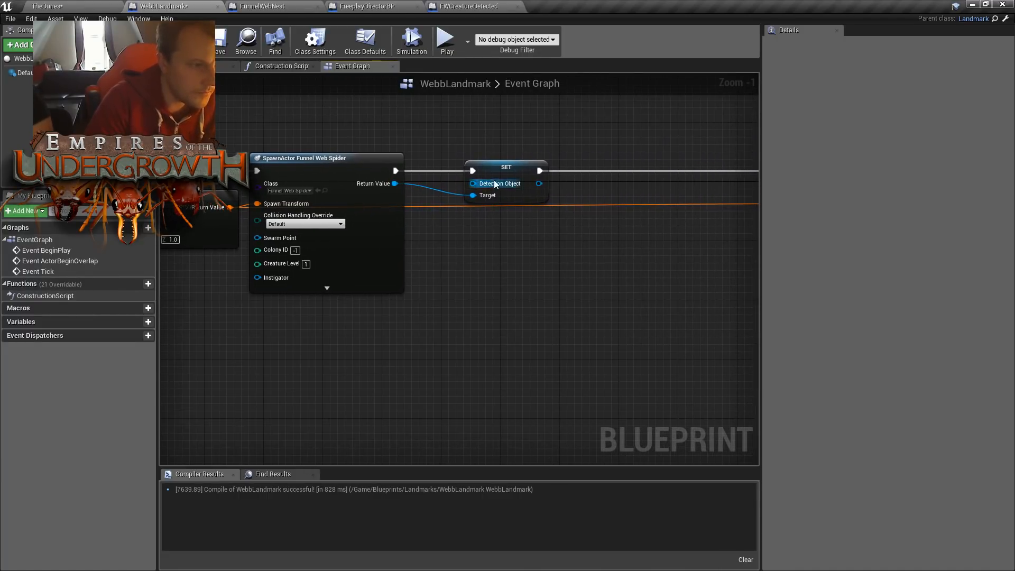
pyautogui.moveTo(506, 169); pyautogui.dragTo(712, 168)
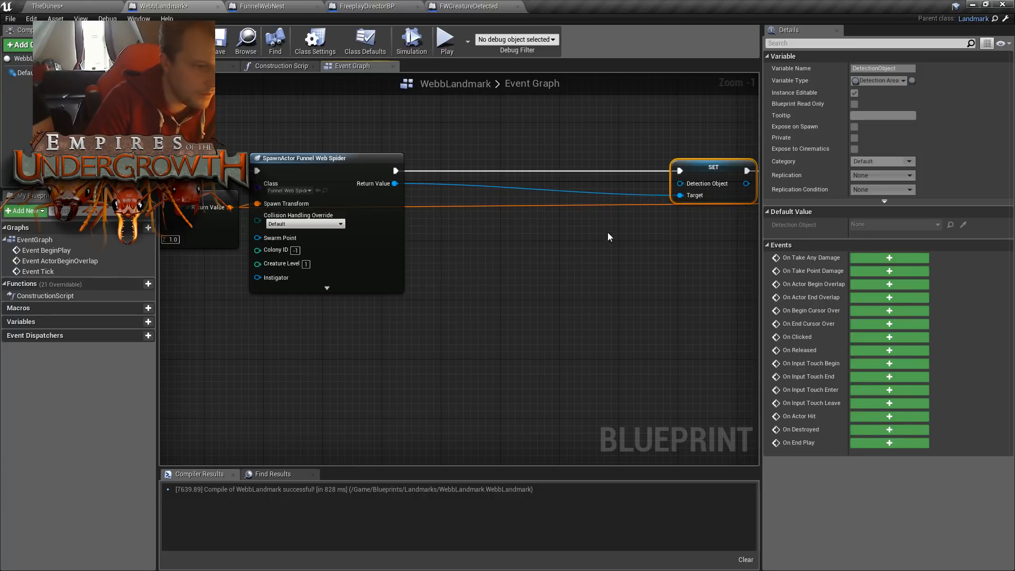
# - From TheDunes level, search the Blueprints folder for "detect" and select the DetectionArea class
pyautogui.click(97, 5)
pyautogui.click(41, 415)
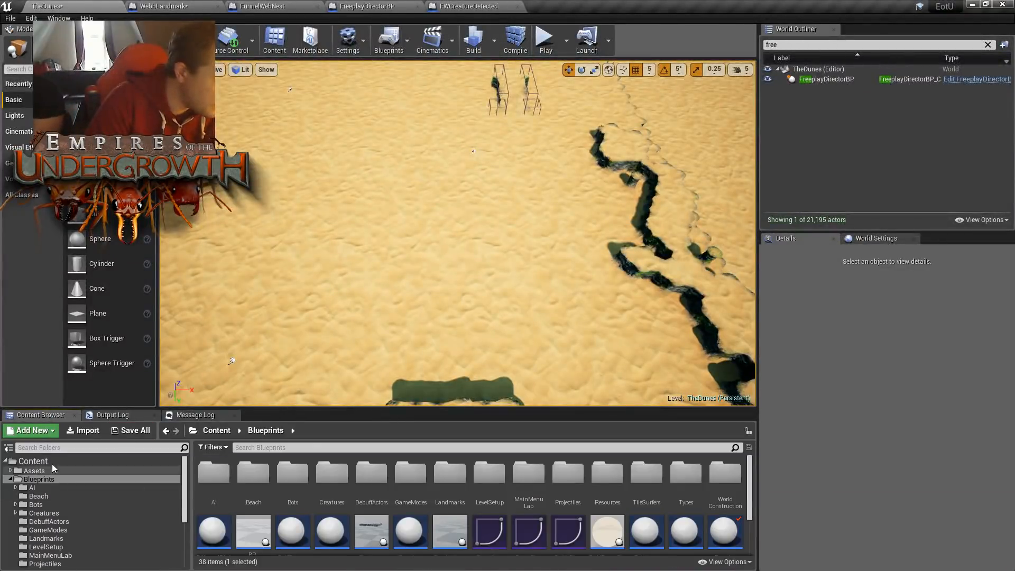
pyautogui.click(307, 446)
pyautogui.write('detect')
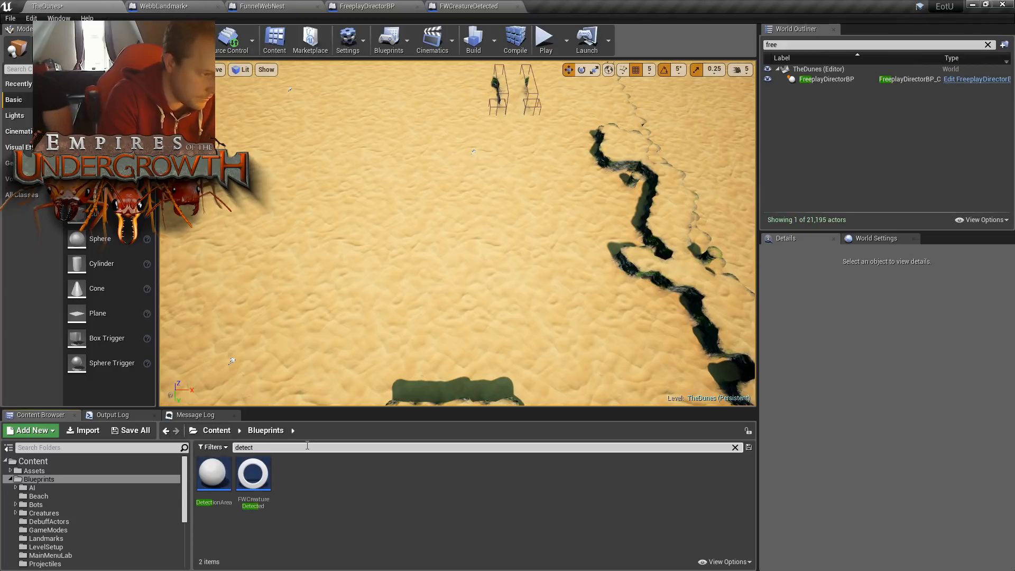
pyautogui.click(215, 467)
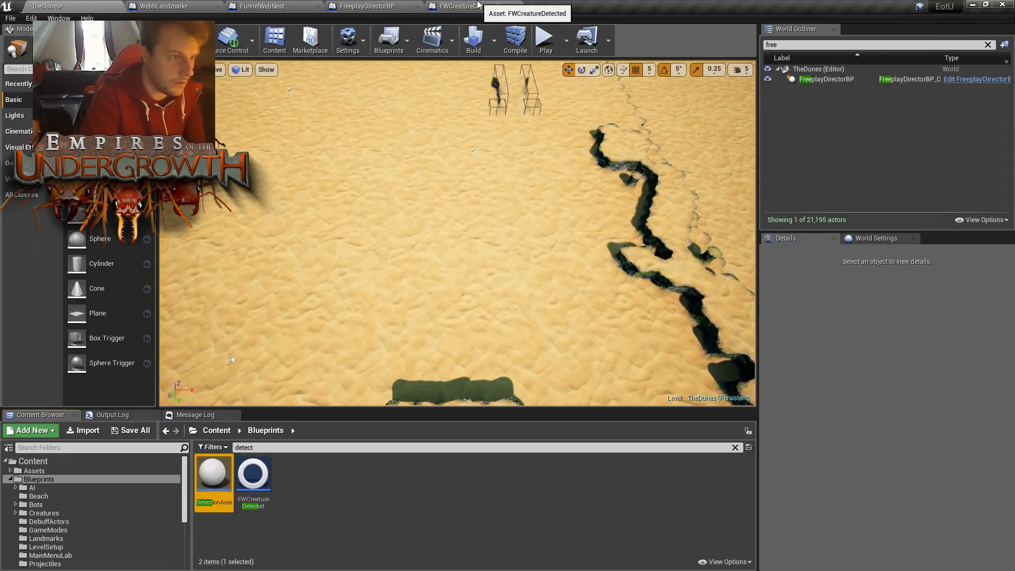
# - Examine how FWCreatureDetected's Perform Condition Check AI graph uses Detection Object with Get Overlapping Creature
pyautogui.click(476, 6)
pyautogui.moveTo(519, 143); pyautogui.dragTo(376, 109, button='right')
pyautogui.scroll(-2, 423, 125)
pyautogui.scroll(-1, 599, 246)
pyautogui.moveTo(600, 249); pyautogui.dragTo(544, 295, button='right')
pyautogui.scroll(-2, 596, 170)
pyautogui.moveTo(596, 170); pyautogui.dragTo(551, 178, button='right')
pyautogui.scroll(2, 540, 186)
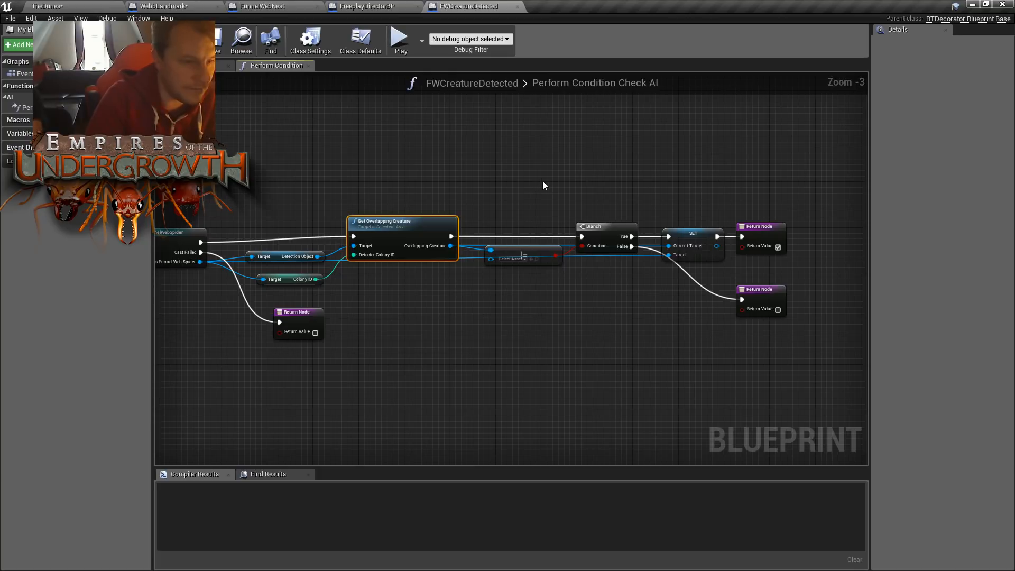
pyautogui.click(397, 6)
pyautogui.click(285, 5)
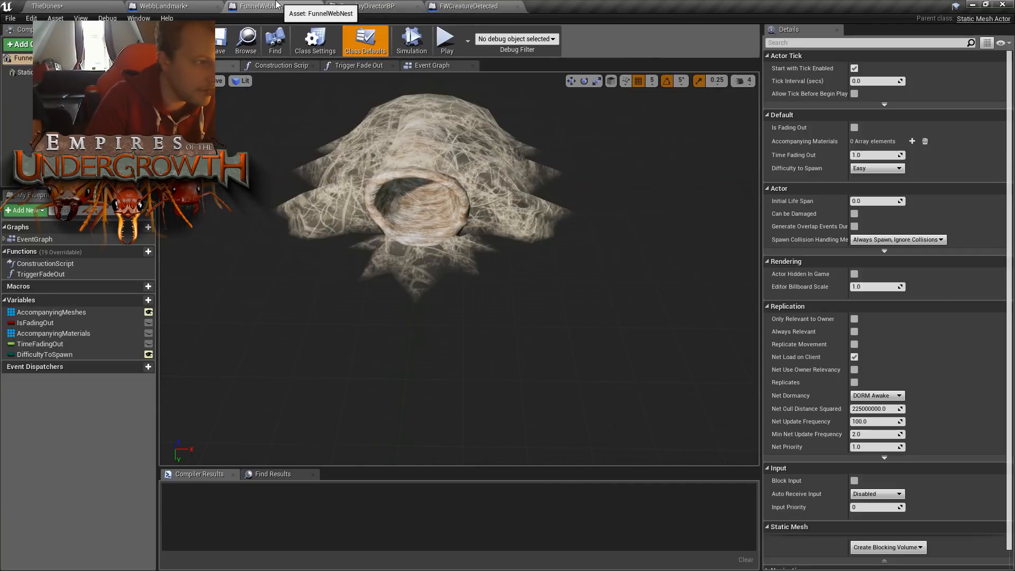
# - Return to WebbLandmark's Event Graph and reposition Set Detection Object just before the Funnel Web Nest's SpawnActor
pyautogui.click(183, 5)
pyautogui.moveTo(600, 235); pyautogui.dragTo(532, 242, button='right')
pyautogui.moveTo(636, 249); pyautogui.dragTo(444, 236, button='right')
pyautogui.moveTo(450, 157); pyautogui.dragTo(509, 161)
pyautogui.click(521, 127)
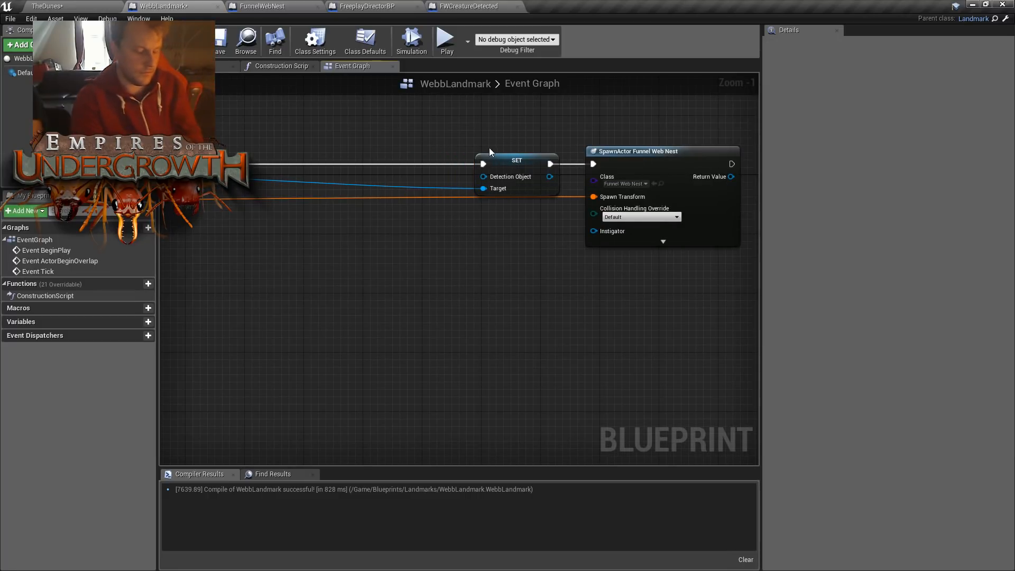
# - Add a Spawn Actor from Class node between the spider spawn and Set Detection Object, with DetectionArea as its class
pyautogui.moveTo(341, 242); pyautogui.dragTo(434, 234, button='right')
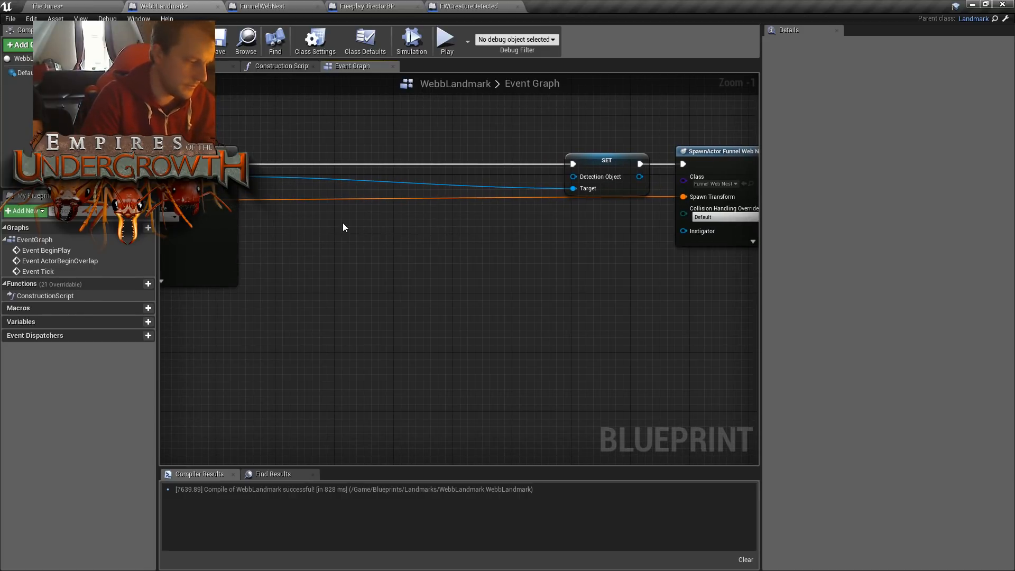
pyautogui.rightClick(329, 233)
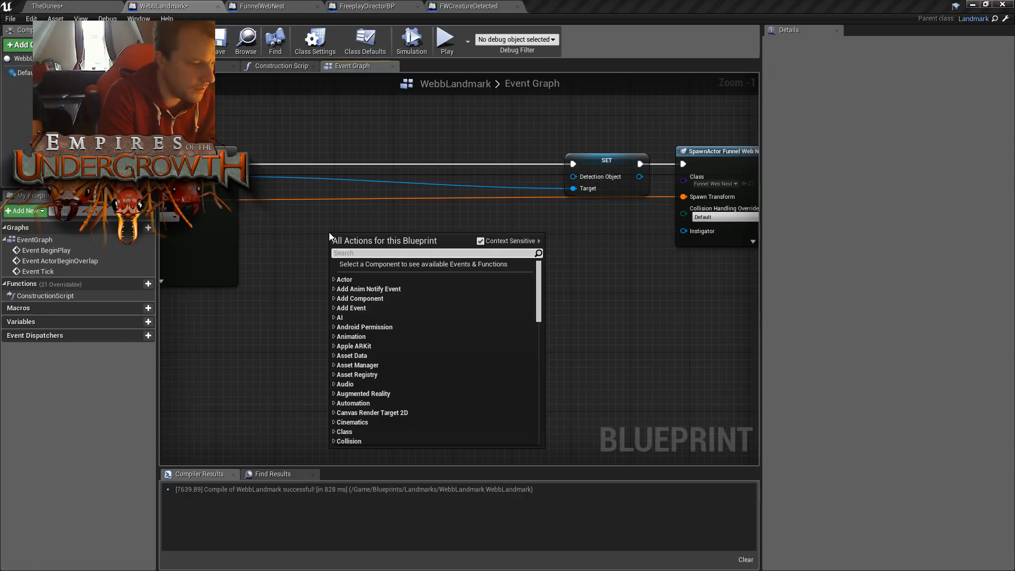
pyautogui.write('ma')
pyautogui.press('BackSpace')
pyautogui.press('BackSpace')
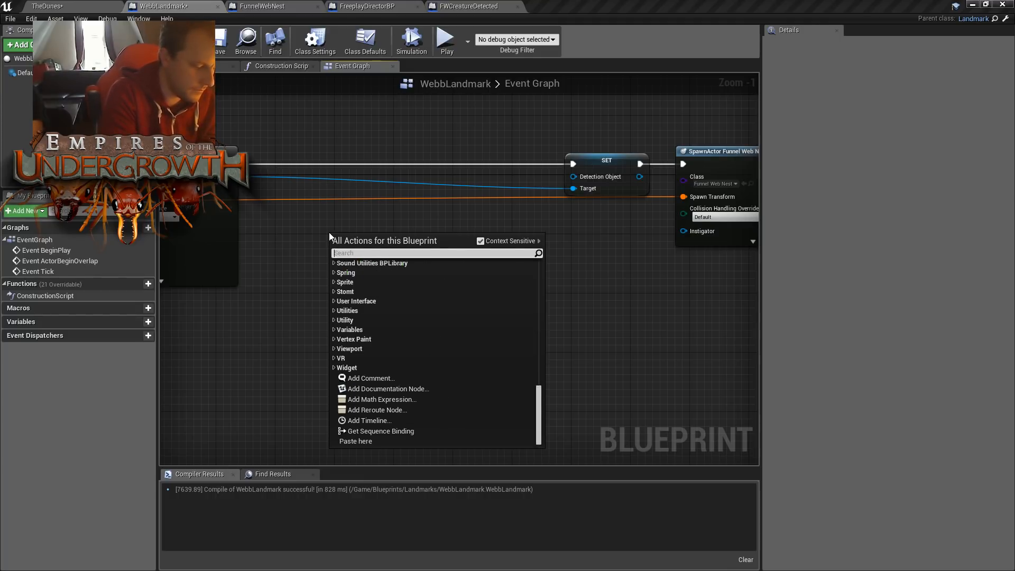
pyautogui.write('spawnacto')
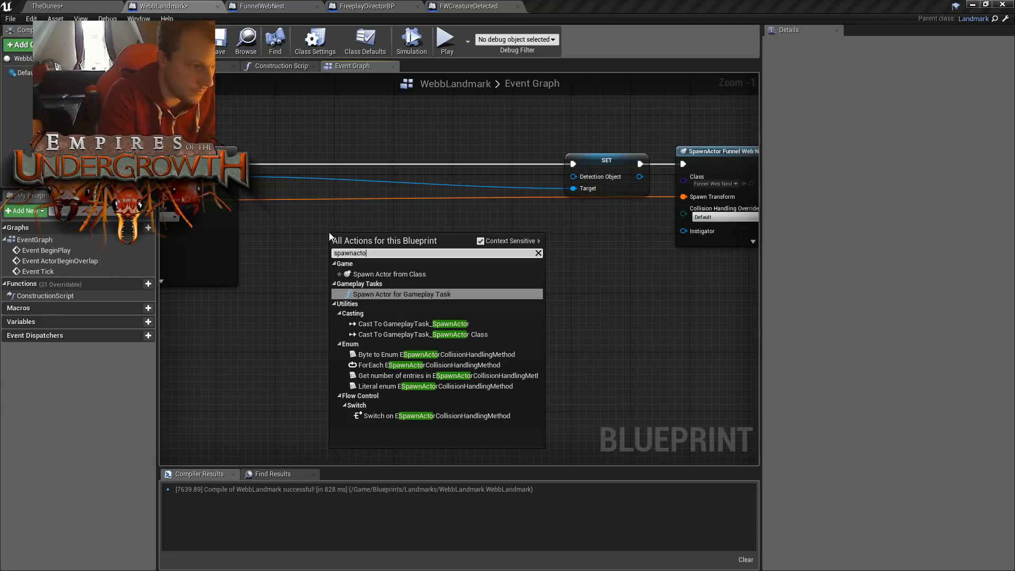
pyautogui.press('Up')
pyautogui.press('Return')
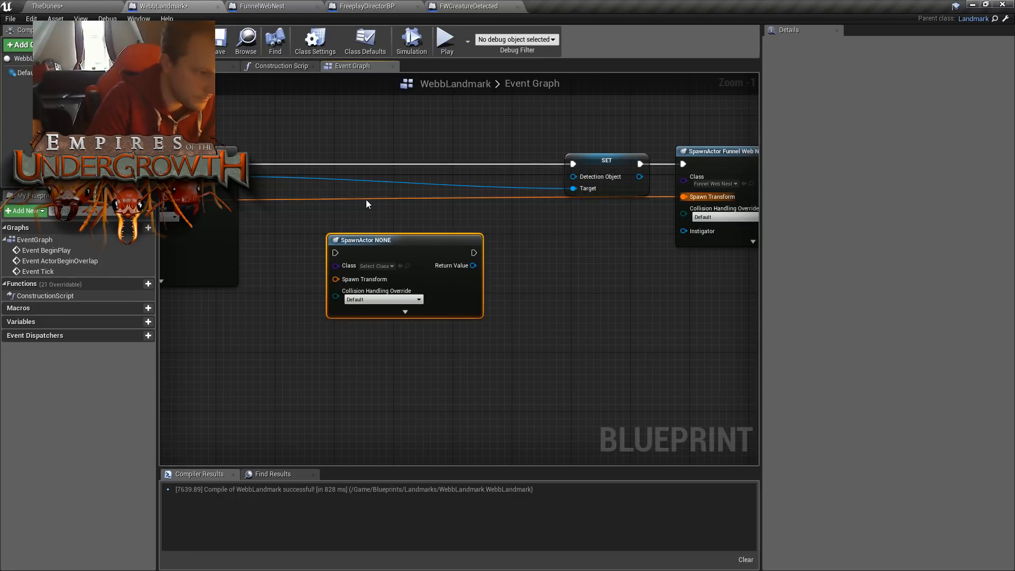
pyautogui.moveTo(406, 253); pyautogui.dragTo(428, 164)
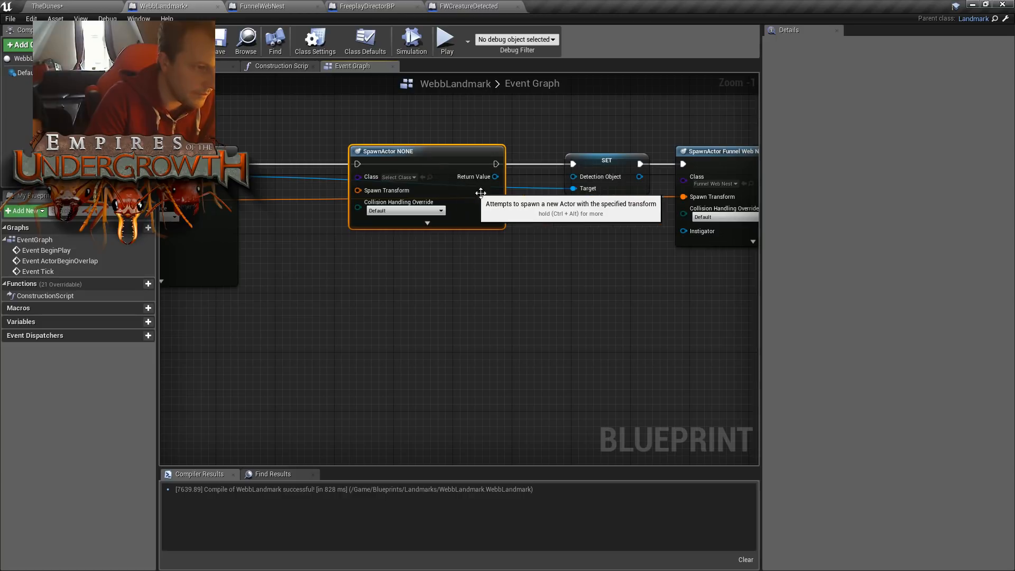
pyautogui.click(398, 177)
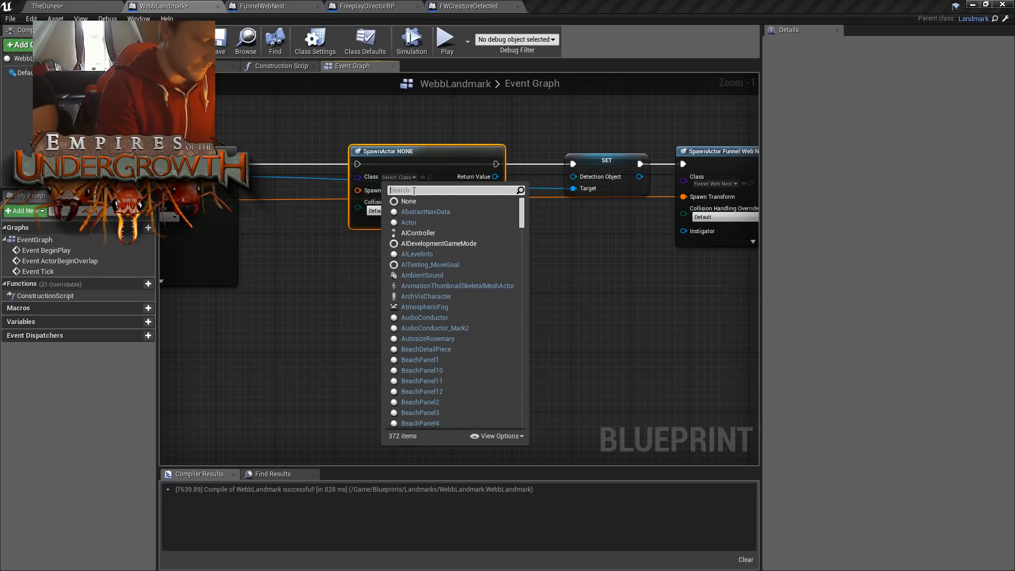
pyautogui.write('detec')
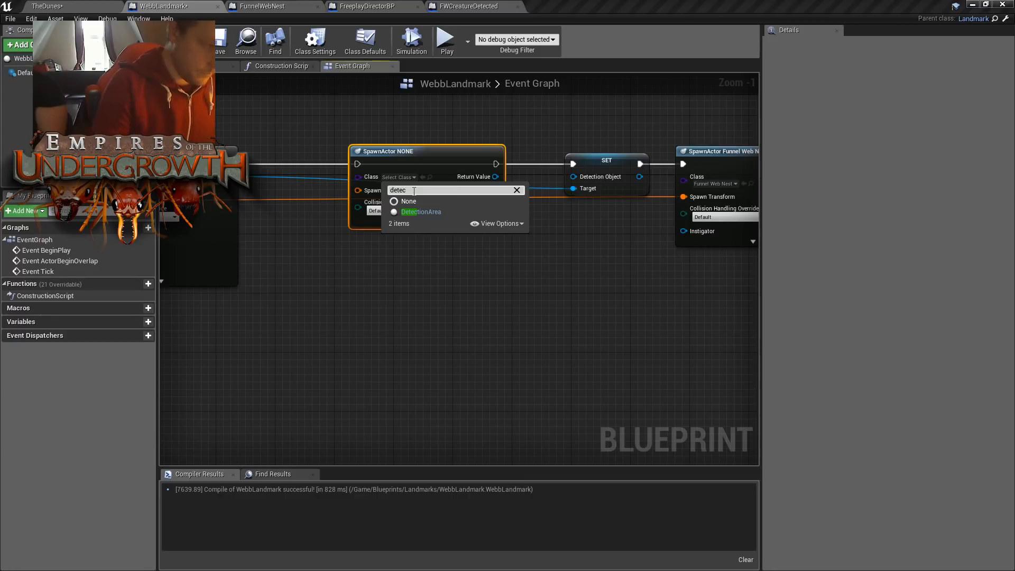
pyautogui.click(421, 212)
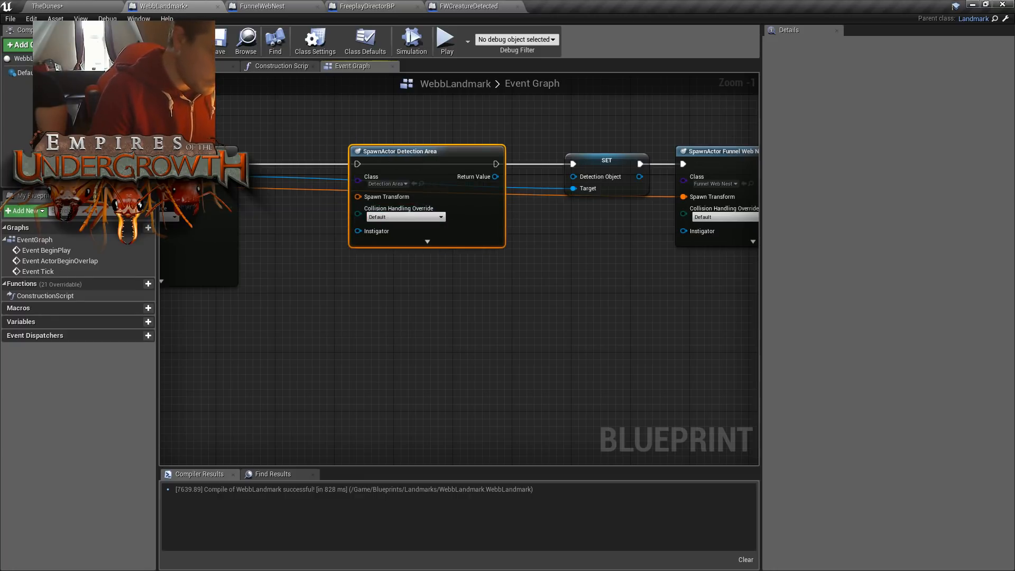
# - Wire the Detection Area spawn into the execution flow, feed it the shared transform, and link its Return Value to Detection Object
pyautogui.moveTo(272, 269); pyautogui.dragTo(366, 200, button='right')
pyautogui.moveTo(364, 189); pyautogui.dragTo(659, 185)
pyautogui.moveTo(605, 233); pyautogui.dragTo(532, 224, button='right')
pyautogui.moveTo(568, 165); pyautogui.dragTo(647, 167)
pyautogui.moveTo(672, 236); pyautogui.dragTo(616, 234, button='right')
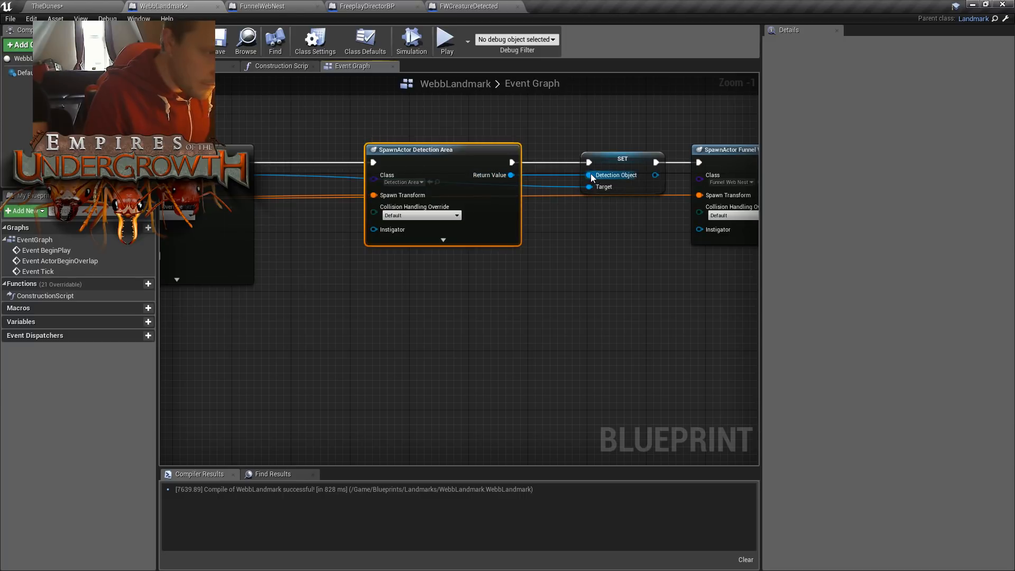
# - Compile and save the WebbLandmark Blueprint
pyautogui.click(644, 271)
pyautogui.moveTo(644, 272); pyautogui.dragTo(602, 274, button='right')
pyautogui.scroll(-2, 603, 274)
pyautogui.moveTo(512, 304); pyautogui.dragTo(662, 308, button='right')
pyautogui.click(187, 47)
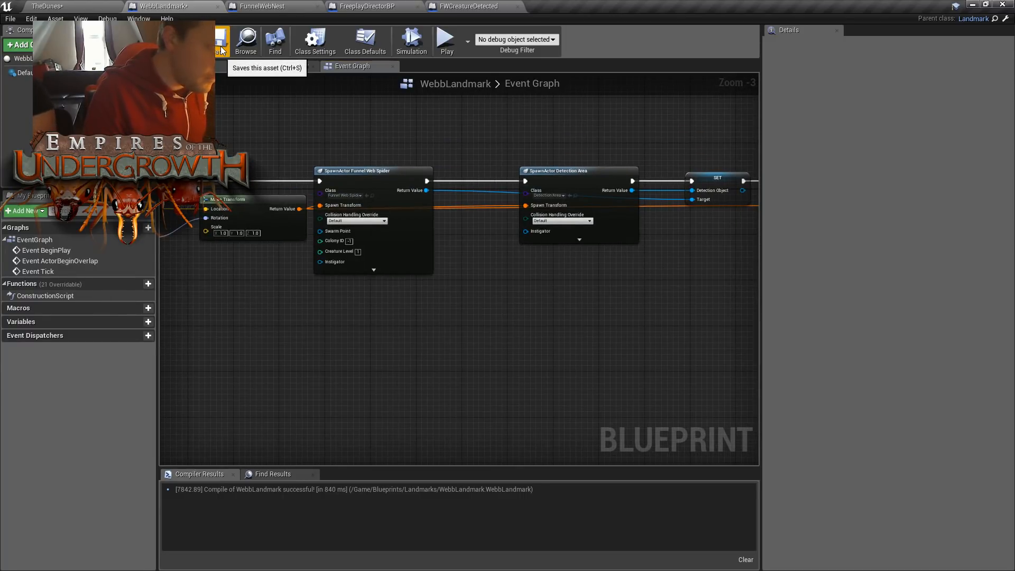
pyautogui.click(221, 50)
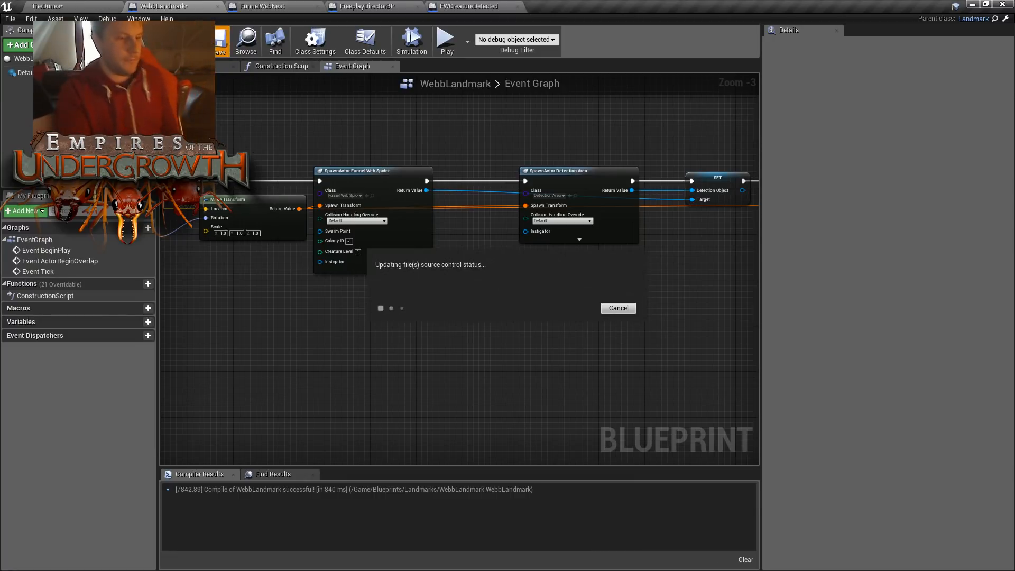
# - In TheDunes level, enable Auto Spawn Eggs, Instant Mature Eggs and Infinate Resources on EotUSpawnPoint0
pyautogui.click(91, 8)
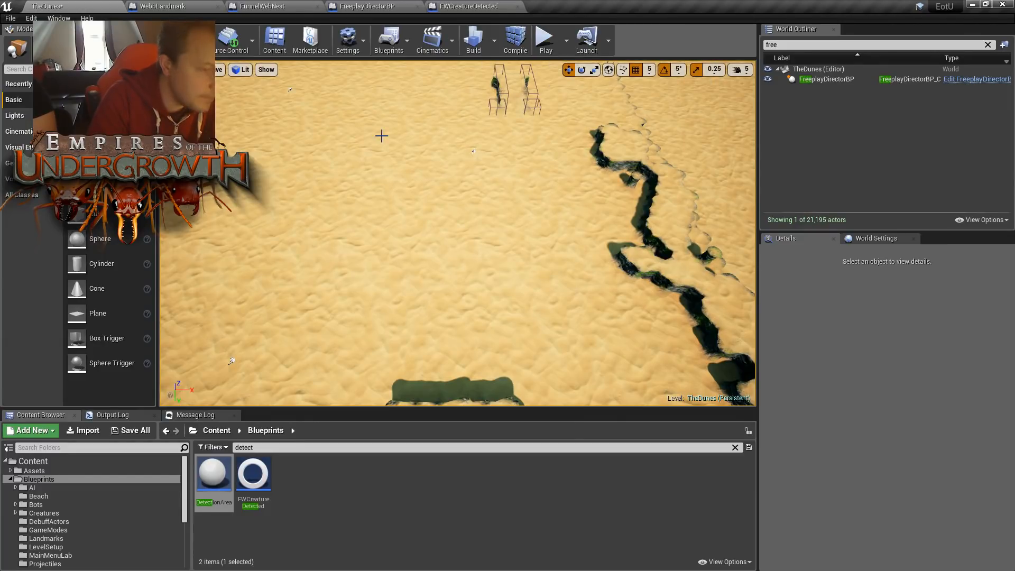
pyautogui.click(783, 44)
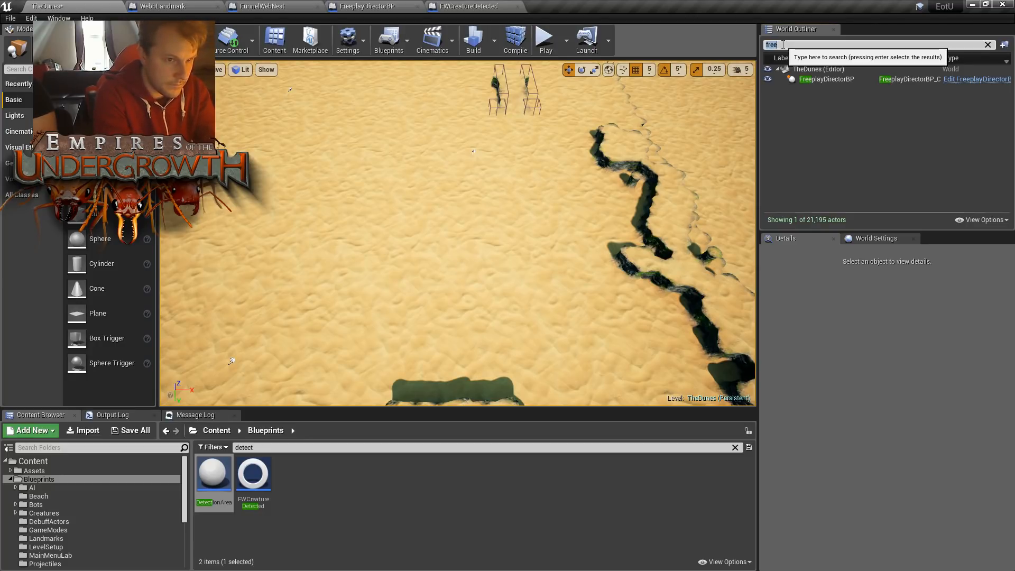
pyautogui.write('eot')
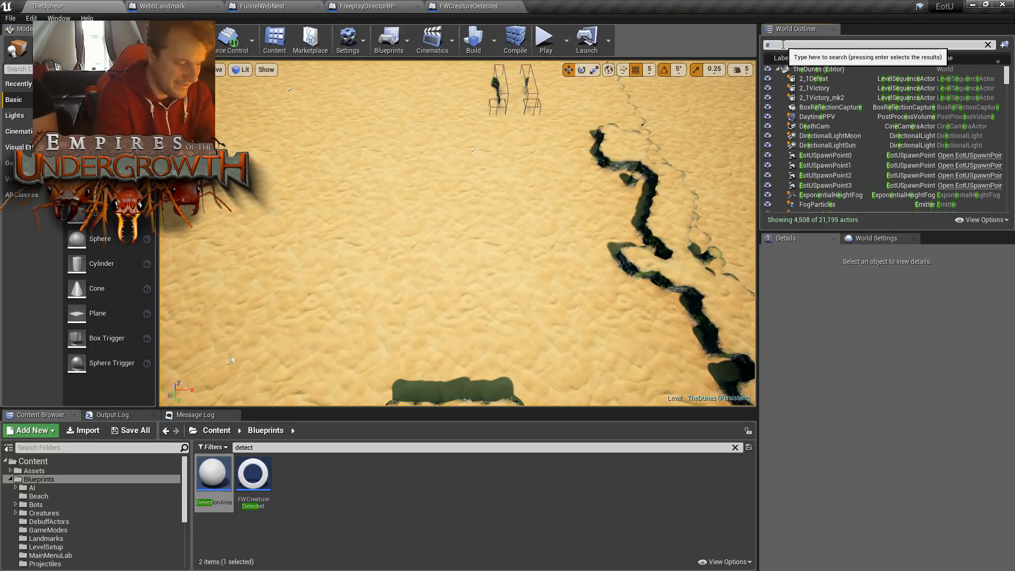
pyautogui.click(840, 90)
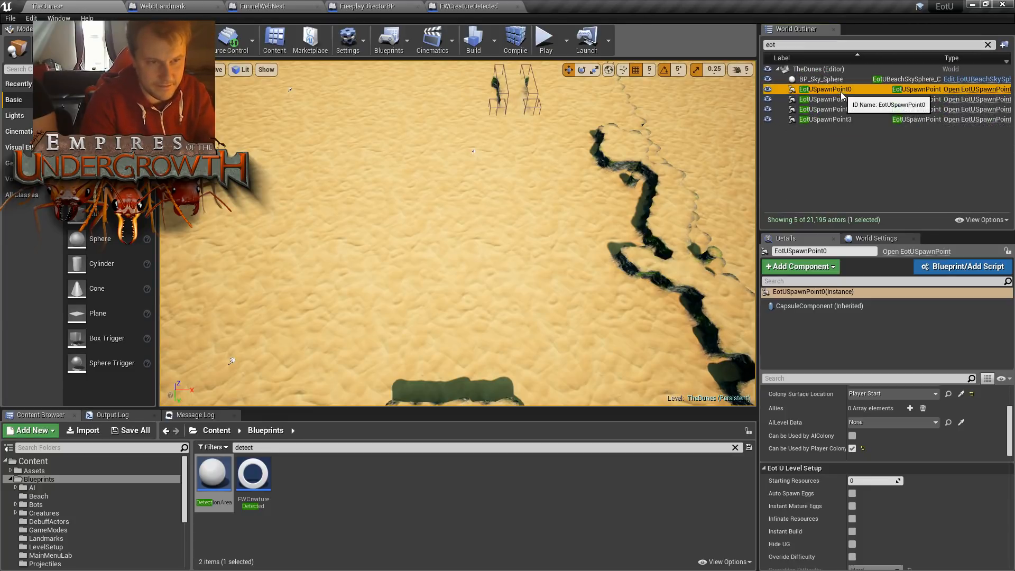
pyautogui.scroll(-2, 867, 502)
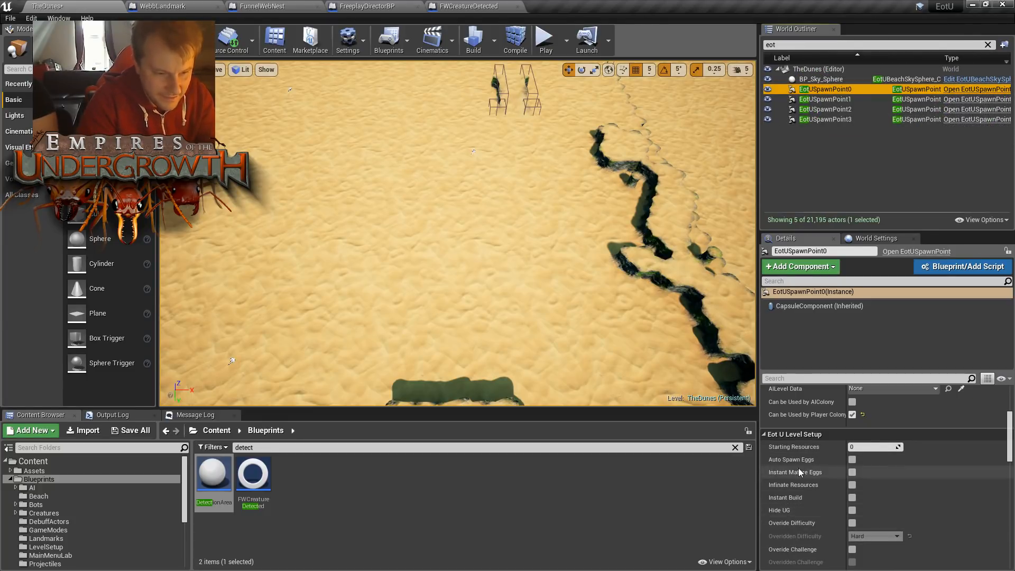
pyautogui.click(853, 460)
pyautogui.click(853, 472)
pyautogui.click(852, 485)
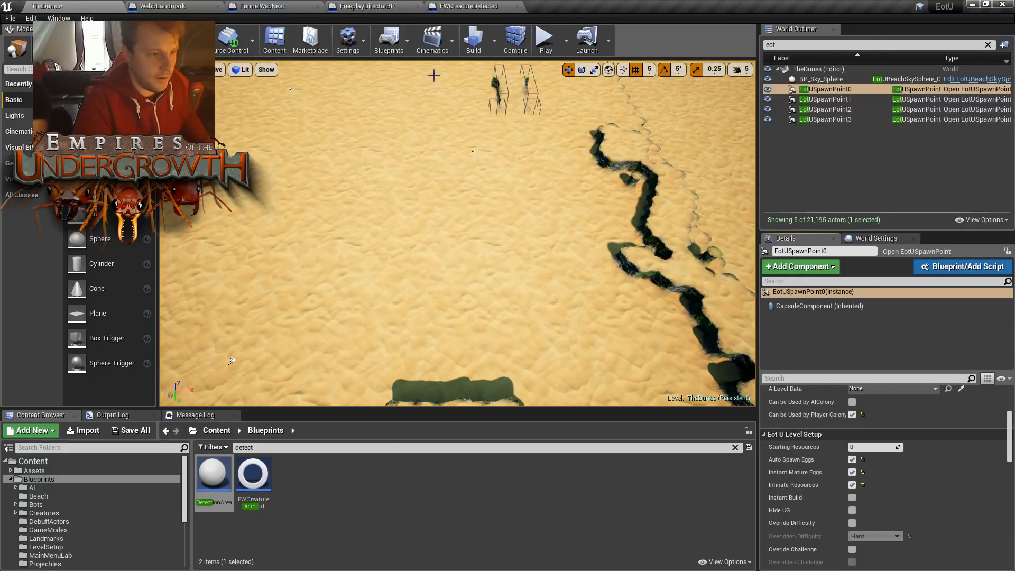
# - Start a play test of TheDunes and mark a straight tunnel for digging from the queen's chamber towards the surface
pyautogui.click(548, 41)
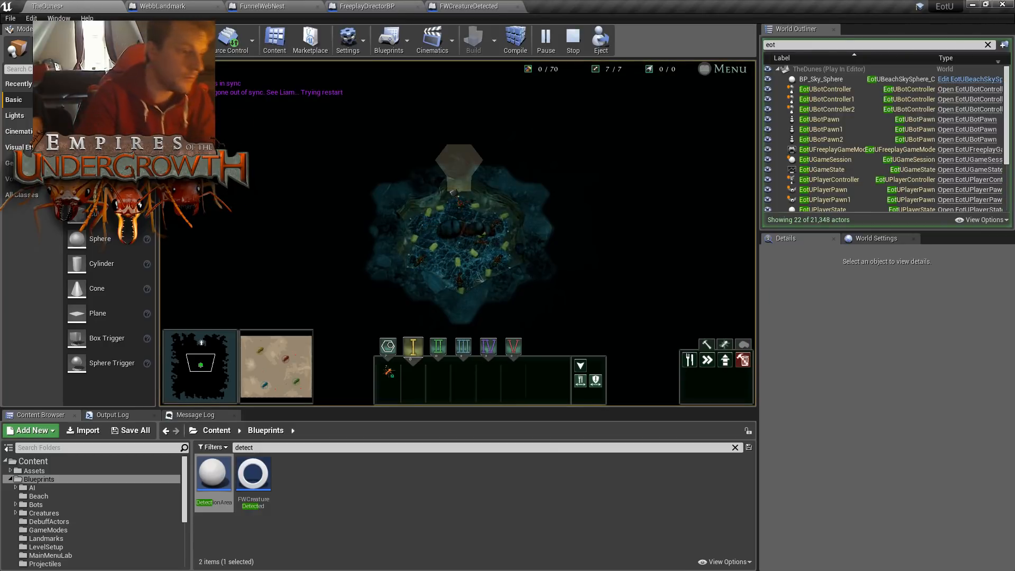
pyautogui.click(454, 192)
pyautogui.scroll(-2, 454, 192)
pyautogui.press('w')
pyautogui.press('w')
pyautogui.moveTo(459, 216)
pyautogui.mouseDown()
pyautogui.moveTo(468, 224)
pyautogui.moveTo(468, 172)
pyautogui.mouseUp()
pyautogui.press('w')
pyautogui.press('s')
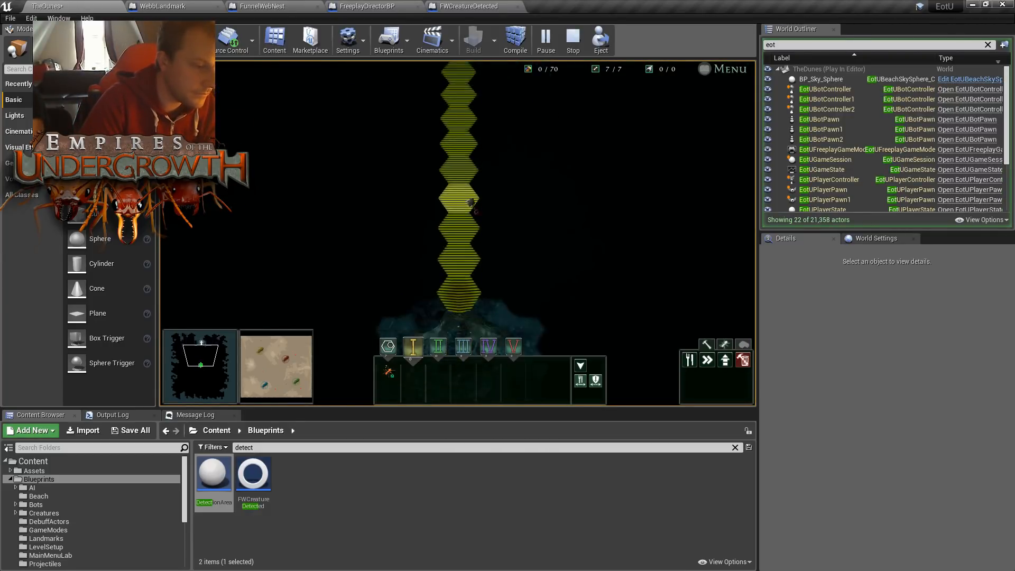
pyautogui.scroll(3, 468, 203)
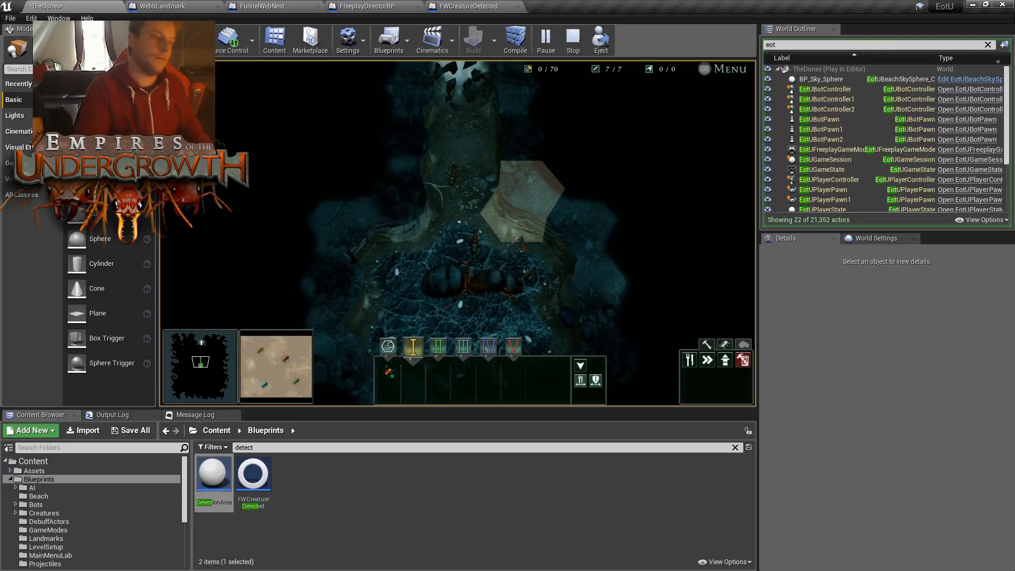
# - Follow the ants digging along the marked tunnel and bring the funnel web nest on the surface into view
pyautogui.press('w')
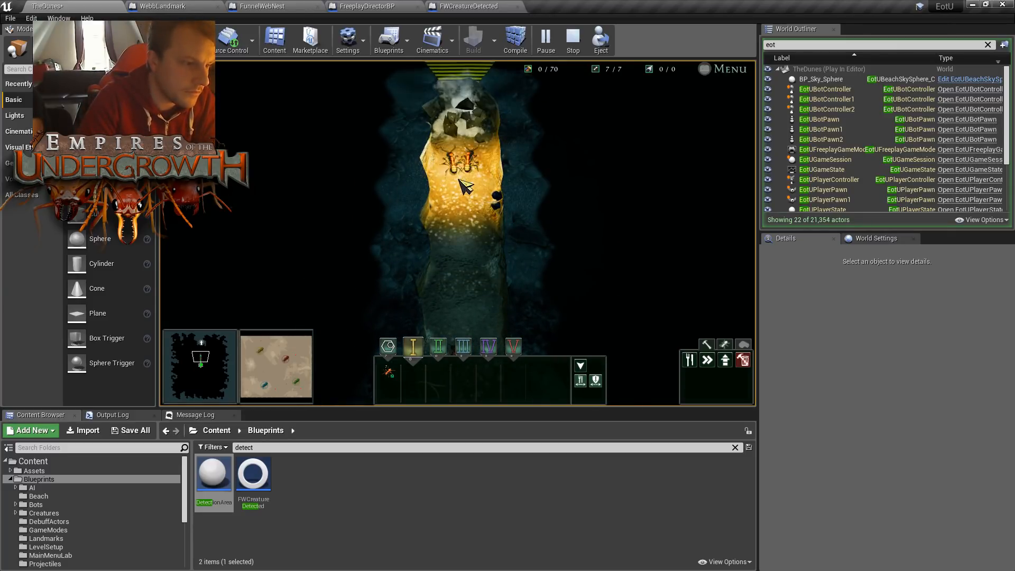
pyautogui.press('w')
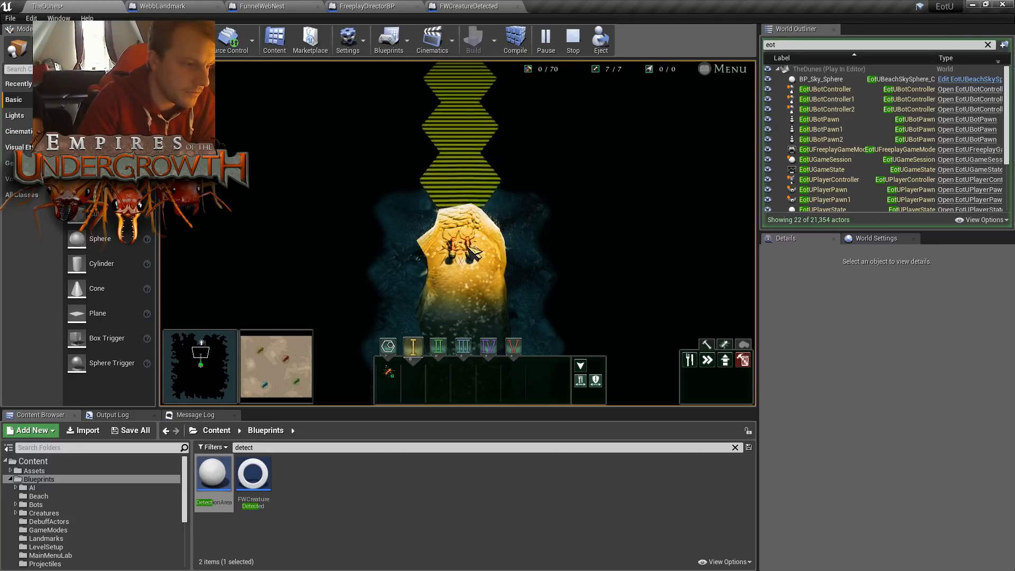
pyautogui.press('w')
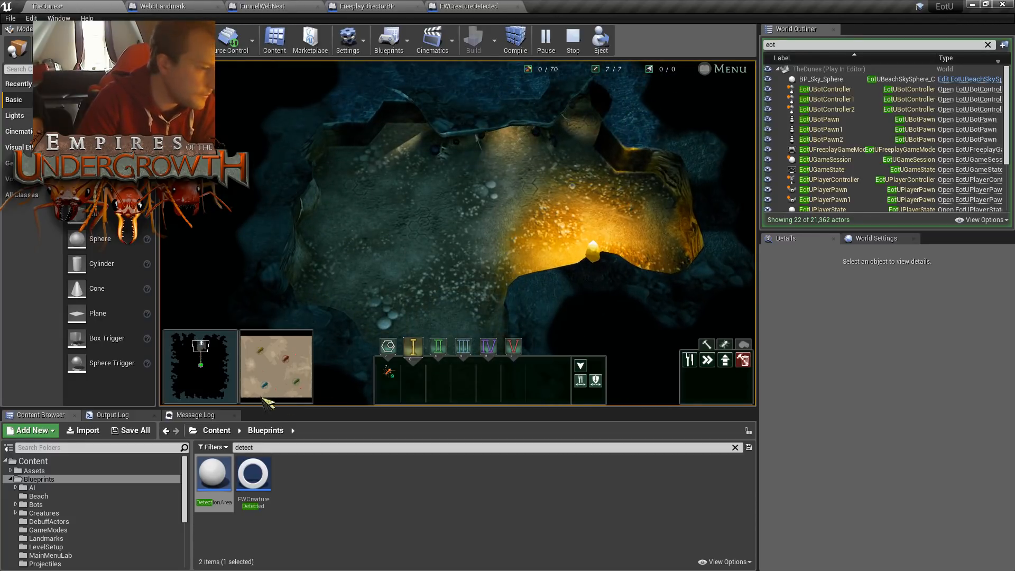
pyautogui.click(263, 351)
pyautogui.moveTo(262, 350); pyautogui.dragTo(261, 342)
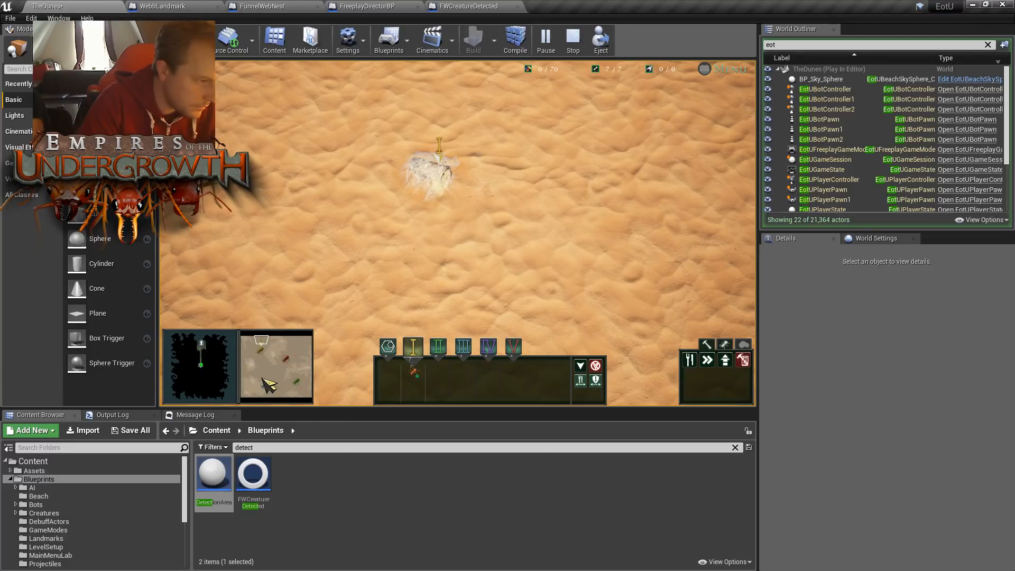
# - Eject from the player, review and clear the Output Log, and open the Play In Editor messages for the Blueprint runtime errors
pyautogui.press('F8')
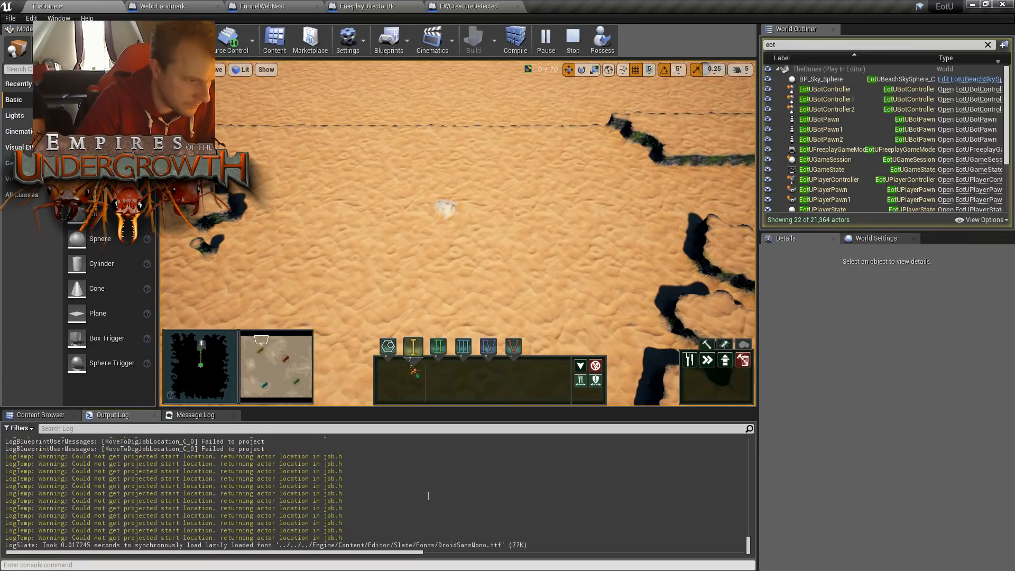
pyautogui.moveTo(751, 545); pyautogui.dragTo(752, 528)
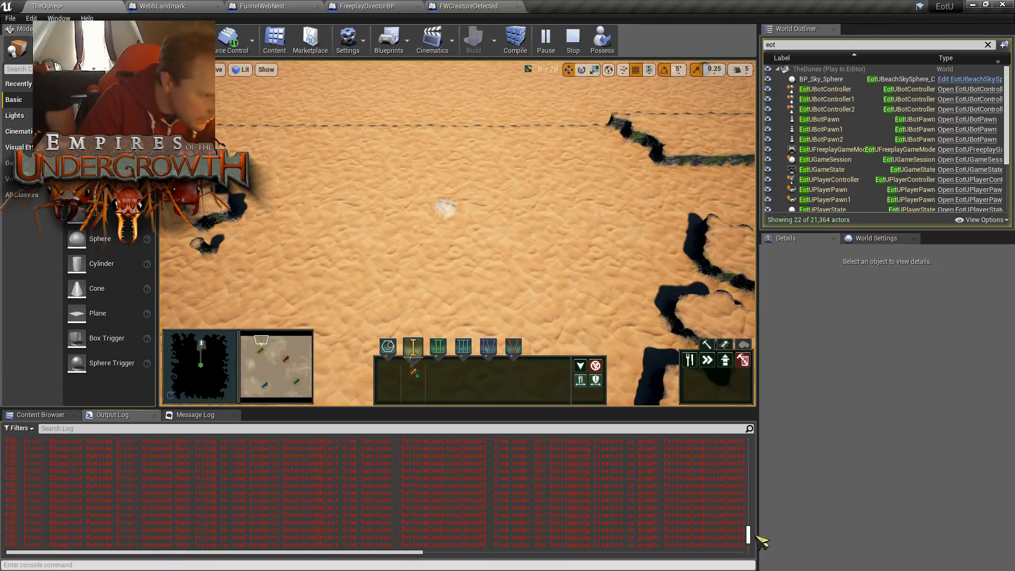
pyautogui.scroll(5, 755, 545)
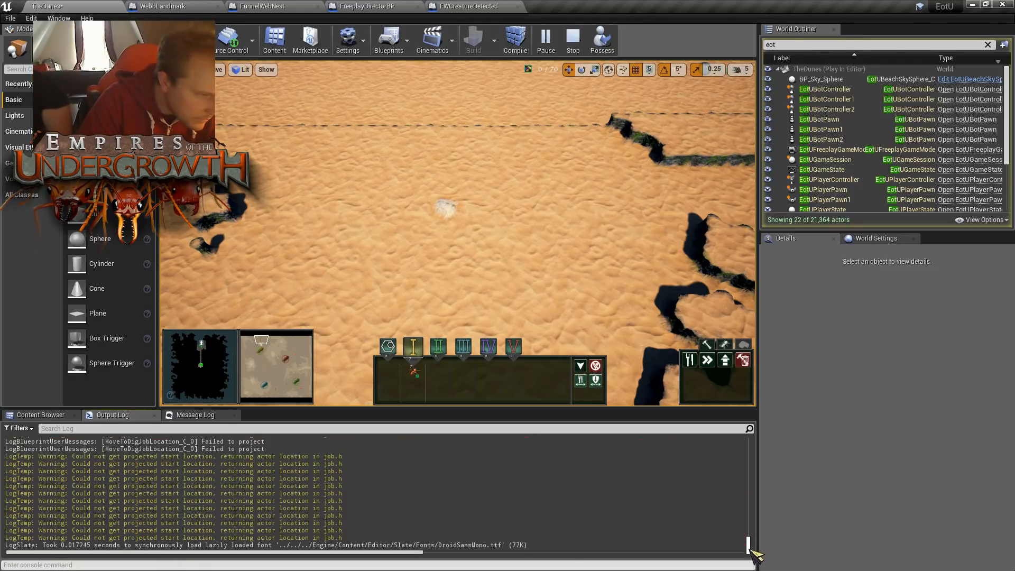
pyautogui.rightClick(511, 384)
pyautogui.click(534, 392)
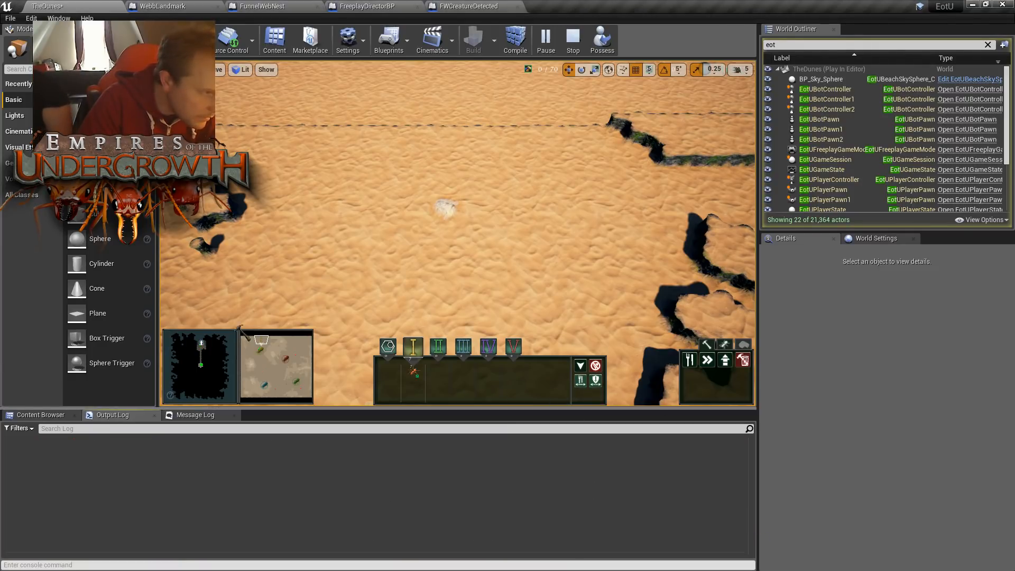
pyautogui.click(196, 414)
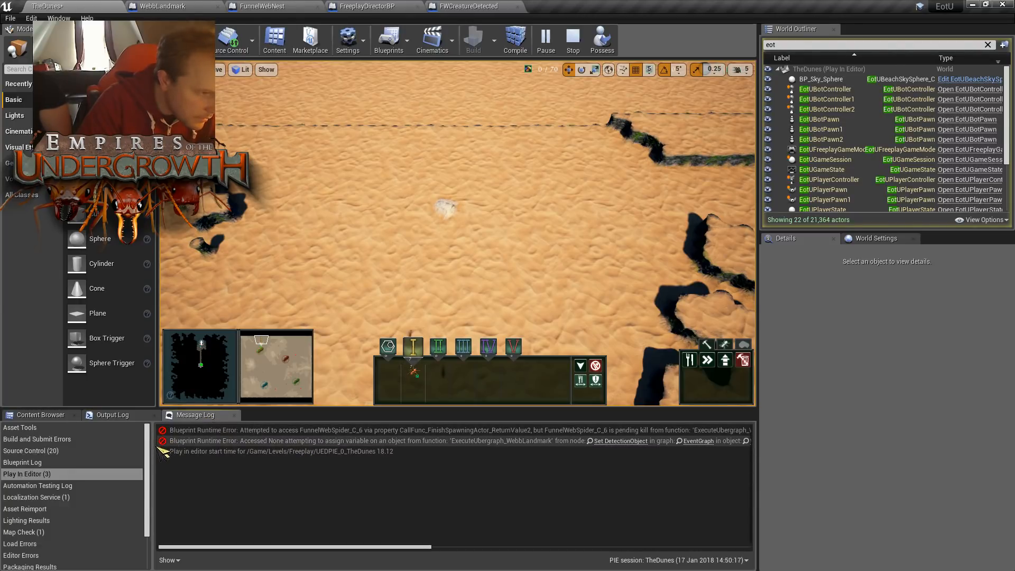
# - Watch the ants at the nest, find the actors matching "detec", examine DetectionArea2's properties, and end the play test
pyautogui.press('F8')
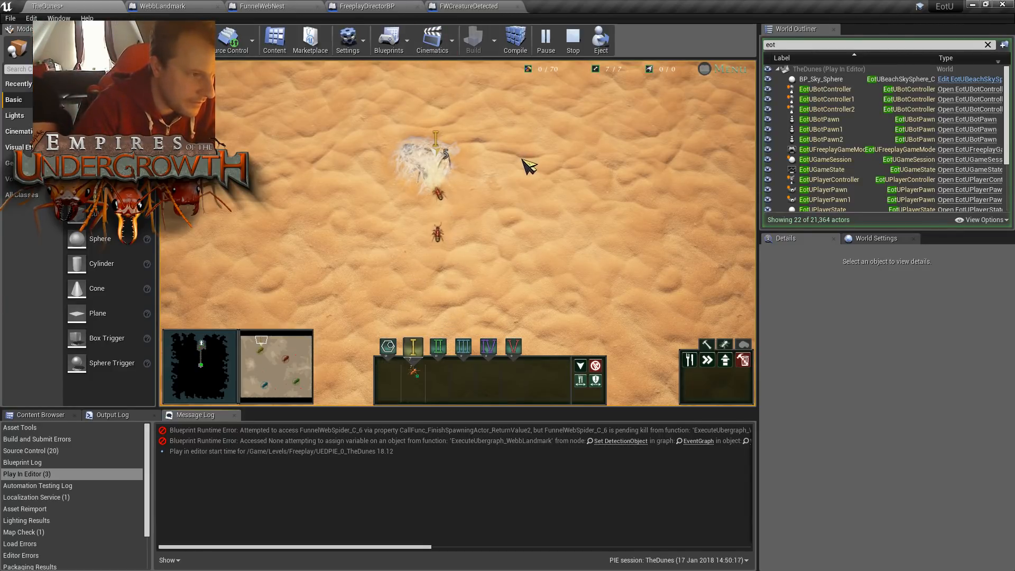
pyautogui.press('F8')
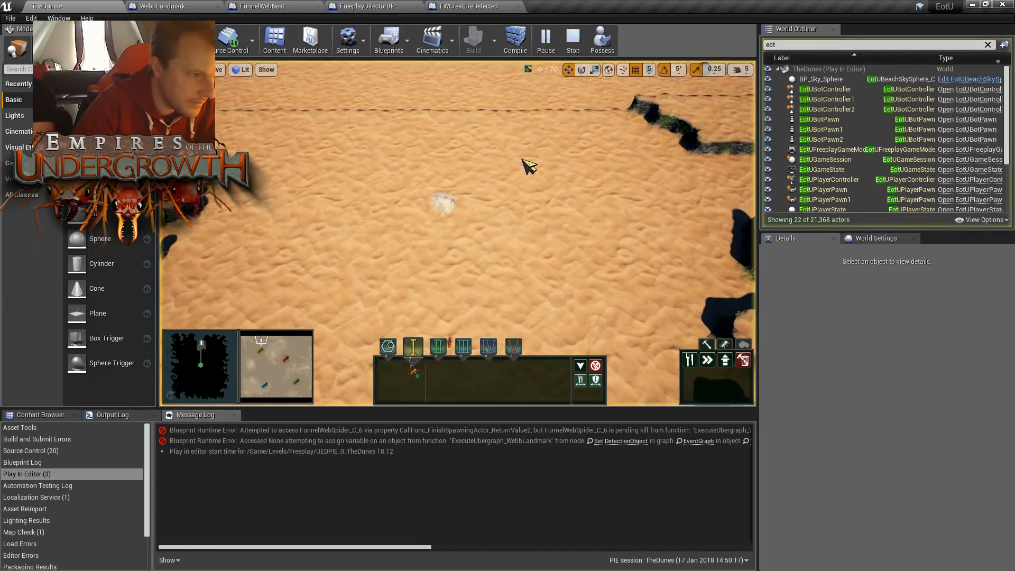
pyautogui.click(823, 45)
pyautogui.write('detec')
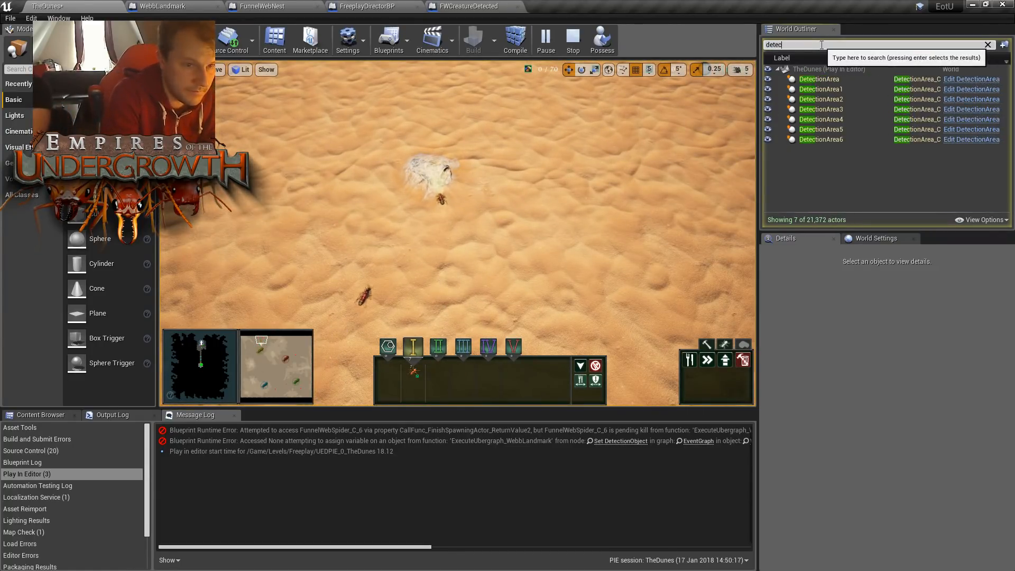
pyautogui.click(823, 99)
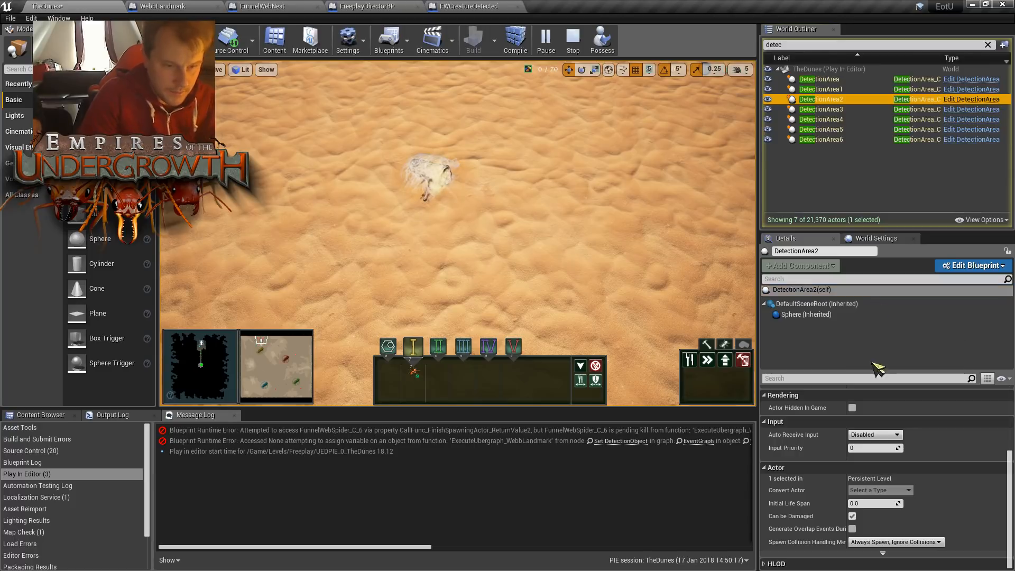
pyautogui.scroll(5, 809, 523)
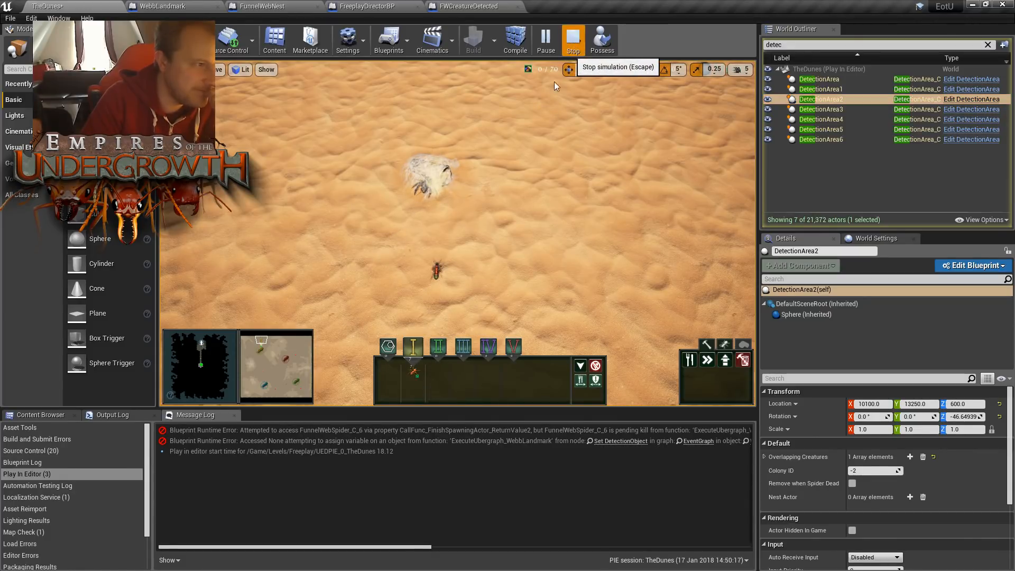
pyautogui.press('Escape')
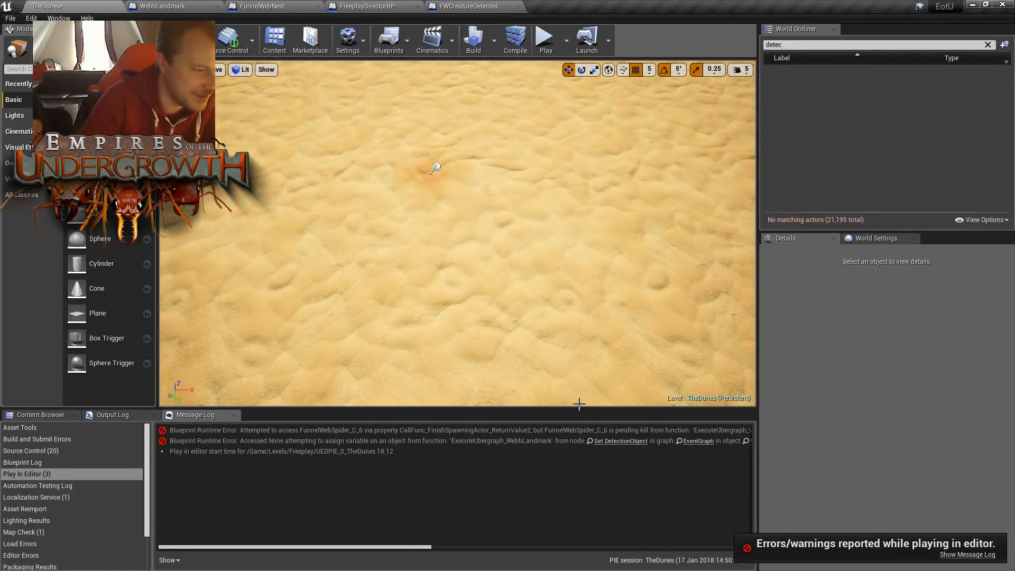
# - In WebbLandmark's Event Graph, set the Funnel Web Spider spawn node's Colony ID to -2, and compile and save the Blueprint
pyautogui.moveTo(407, 541); pyautogui.dragTo(450, 546)
pyautogui.click(192, 5)
pyautogui.click(352, 66)
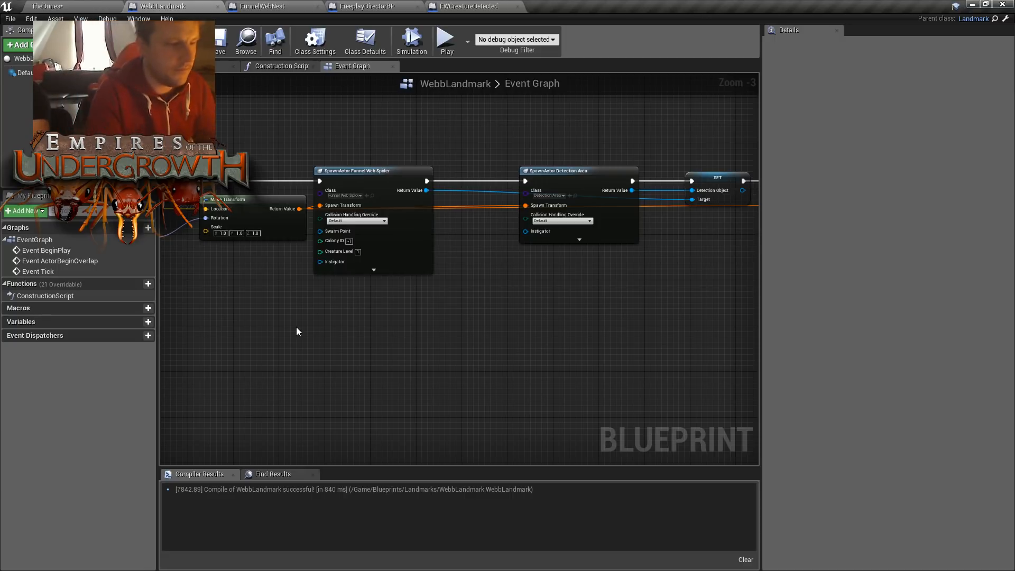
pyautogui.moveTo(429, 267); pyautogui.dragTo(669, 365, button='right')
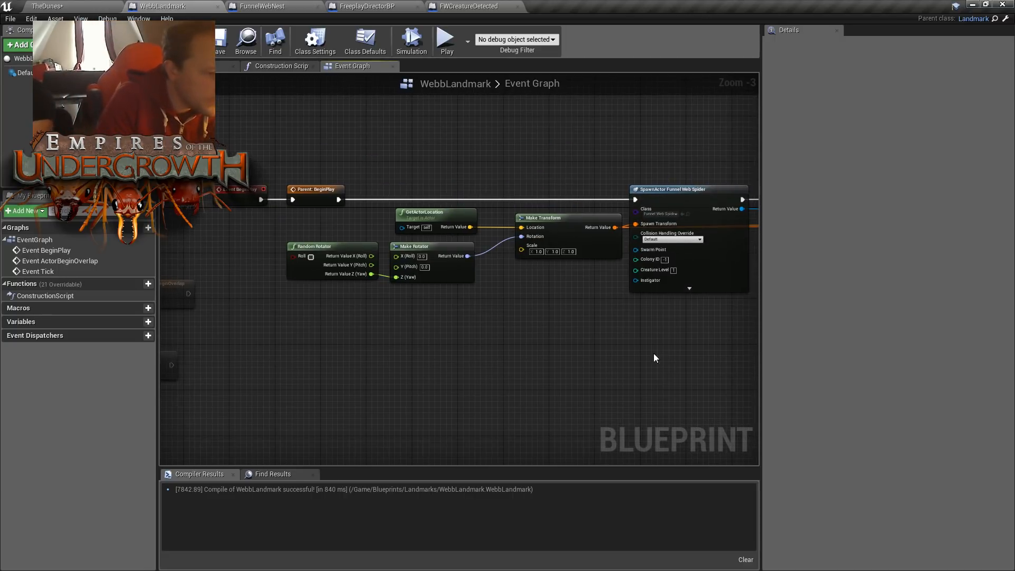
pyautogui.moveTo(489, 297)
pyautogui.mouseDown(button='right')
pyautogui.moveTo(580, 302)
pyautogui.moveTo(403, 307)
pyautogui.moveTo(517, 307)
pyautogui.moveTo(506, 306)
pyautogui.mouseUp(button='right')
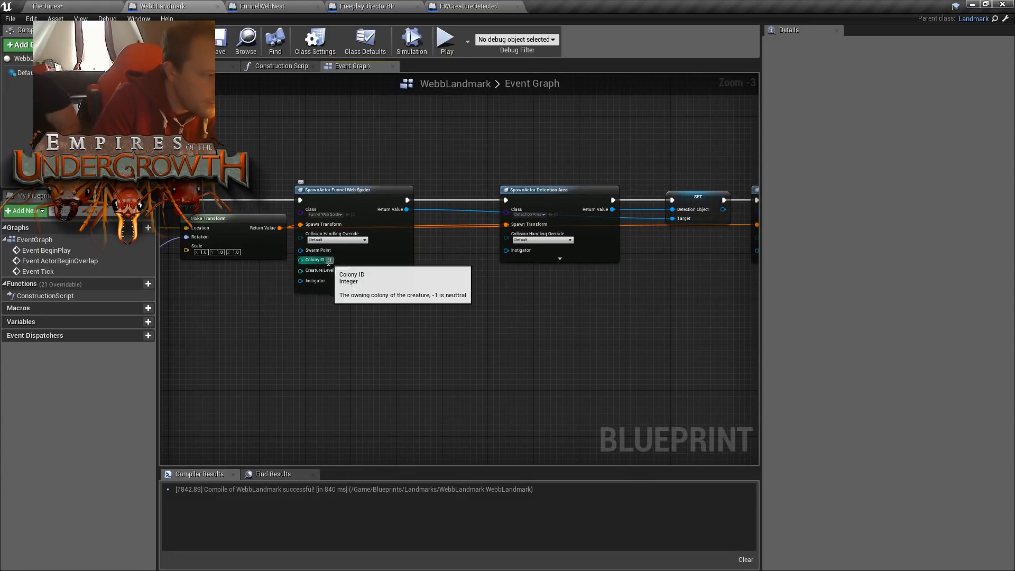
pyautogui.moveTo(334, 262); pyautogui.dragTo(411, 264)
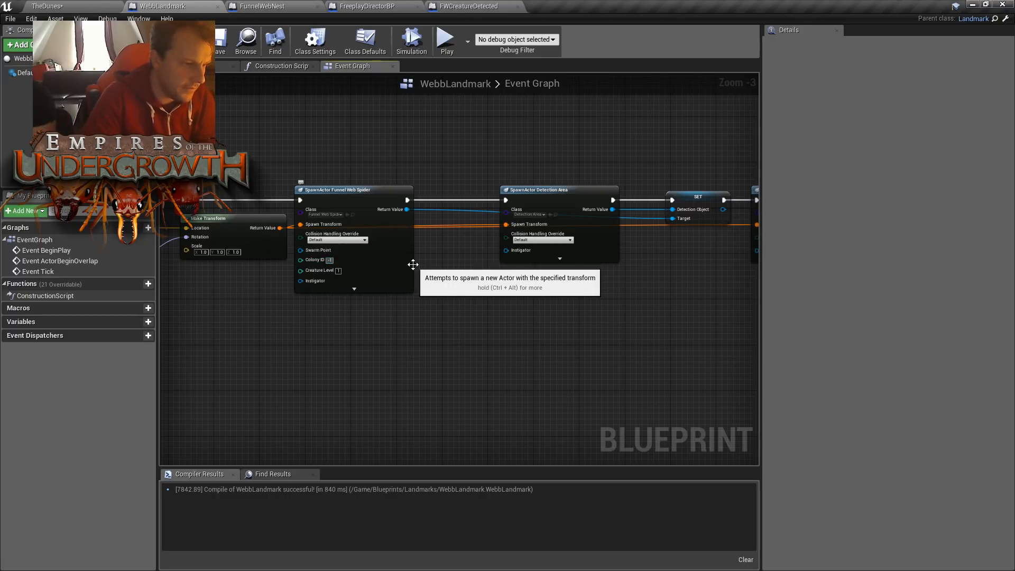
pyautogui.write('-2')
pyautogui.press('Return')
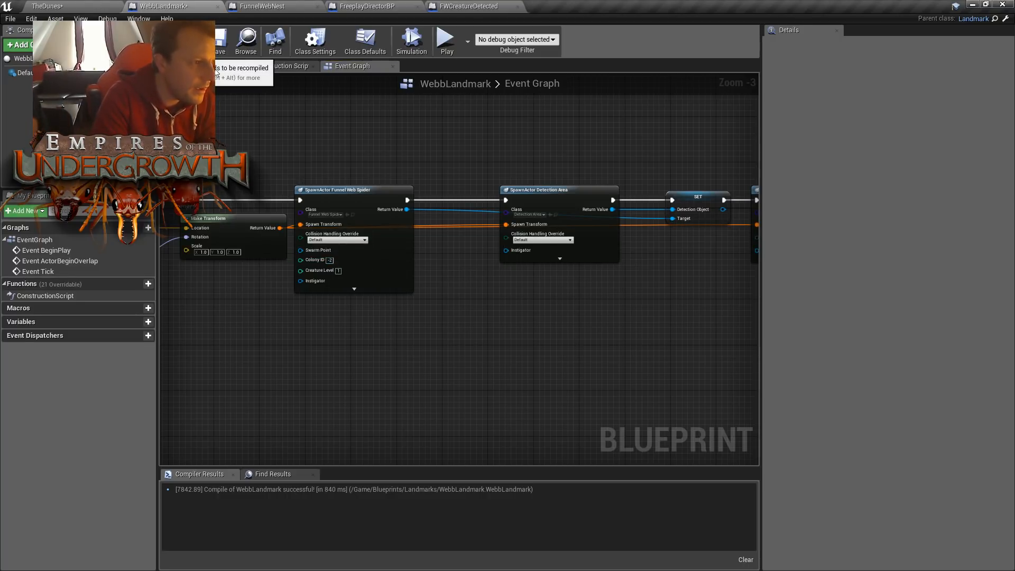
pyautogui.click(193, 43)
pyautogui.click(217, 41)
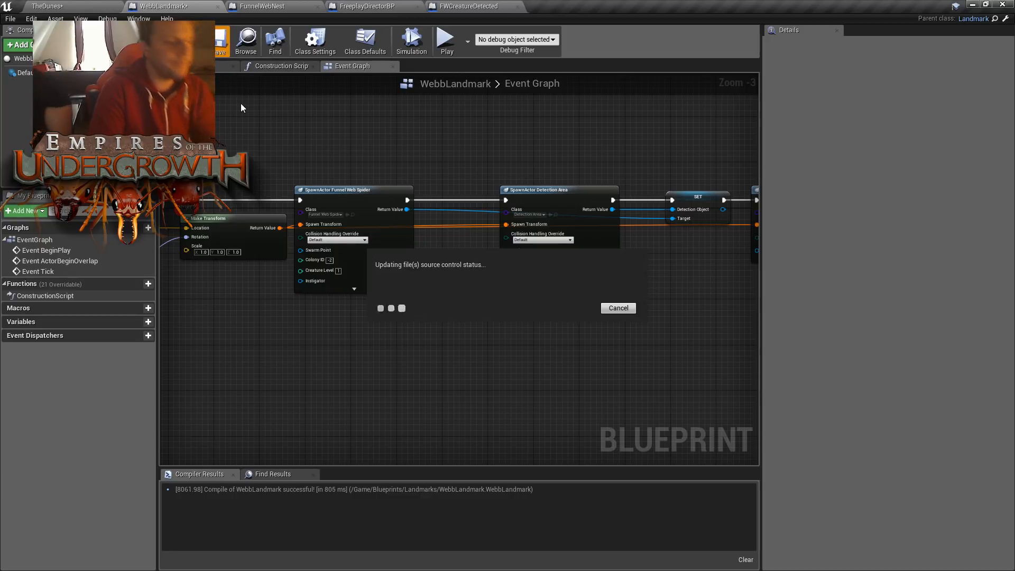
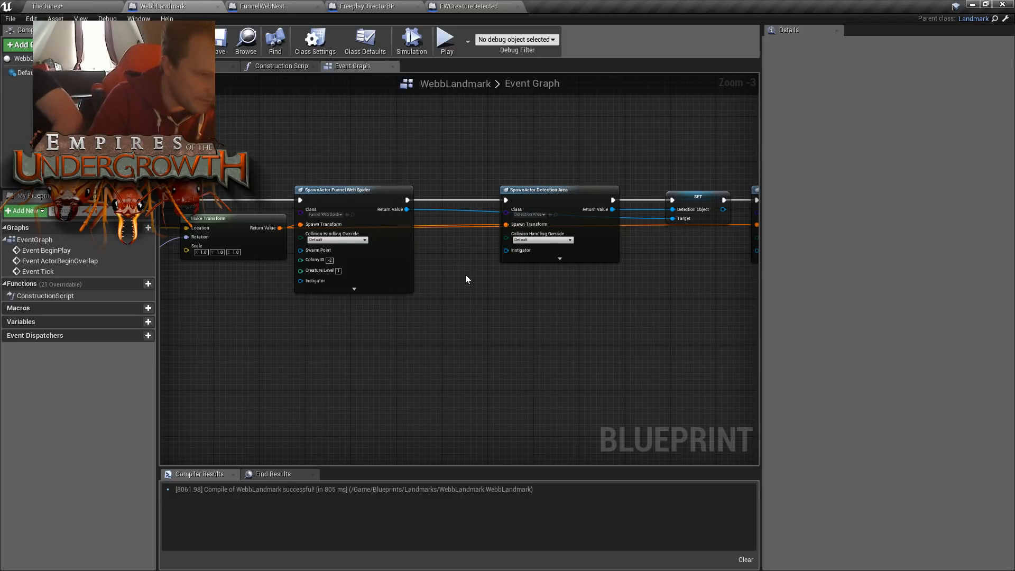
# - Examine the chain of nodes in WebbLandmark's Event Graph that spawns the Funnel Web Spider, Detection Area and Funnel Web Nest
pyautogui.moveTo(469, 271); pyautogui.dragTo(510, 290, button='right')
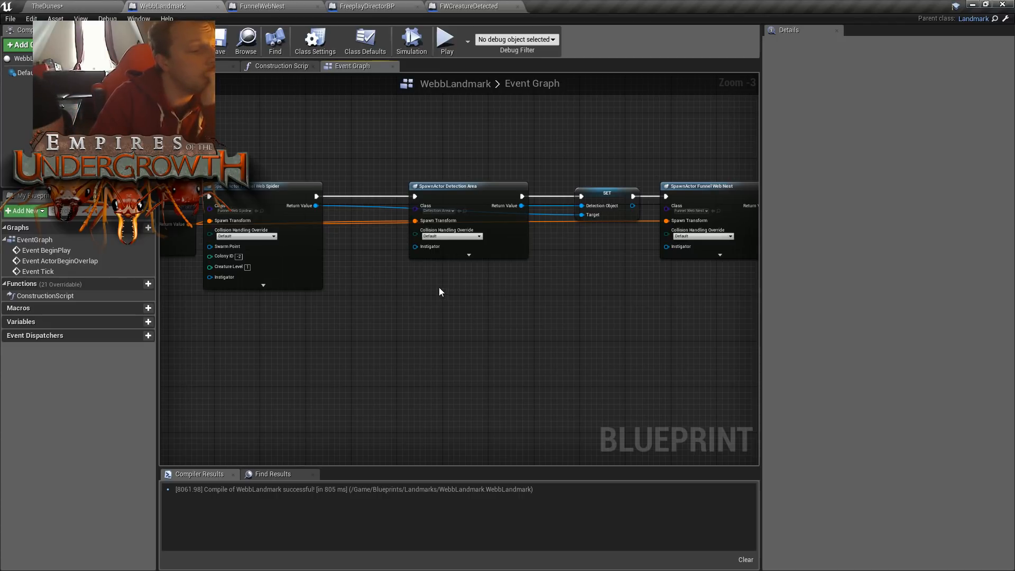
pyautogui.moveTo(348, 249); pyautogui.dragTo(563, 286, button='right')
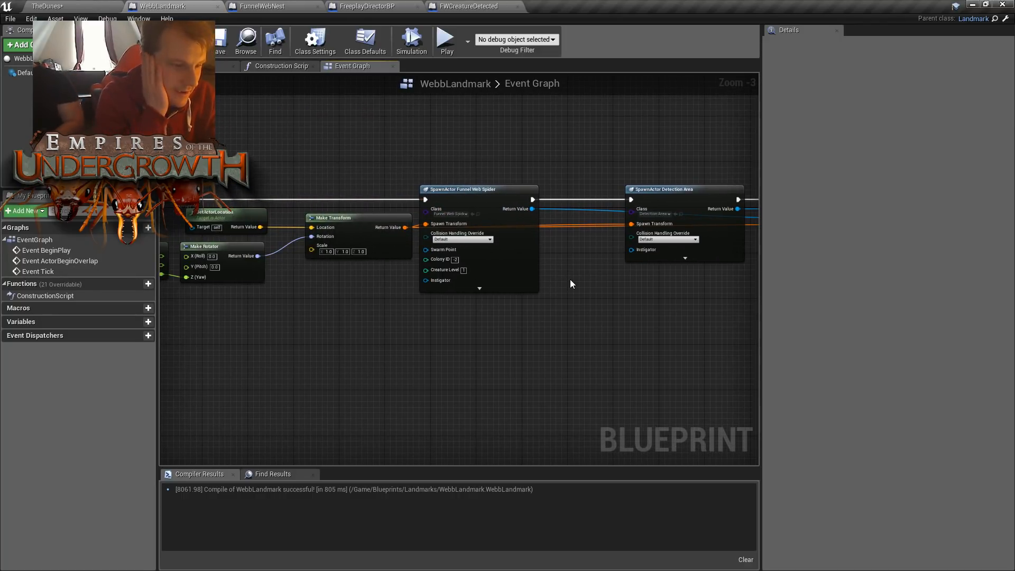
pyautogui.moveTo(570, 284); pyautogui.dragTo(415, 291, button='right')
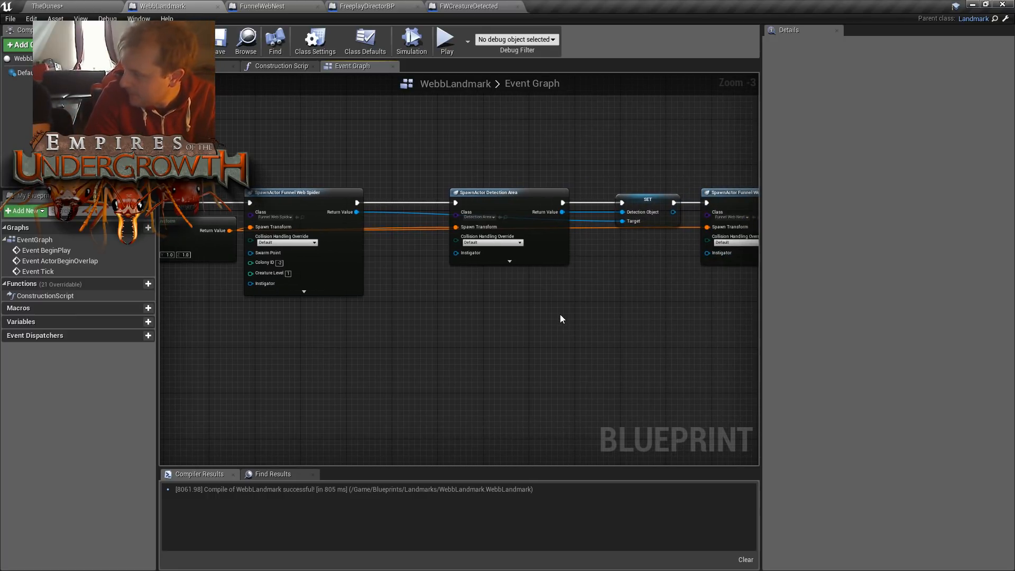
pyautogui.moveTo(608, 379); pyautogui.dragTo(490, 320, button='right')
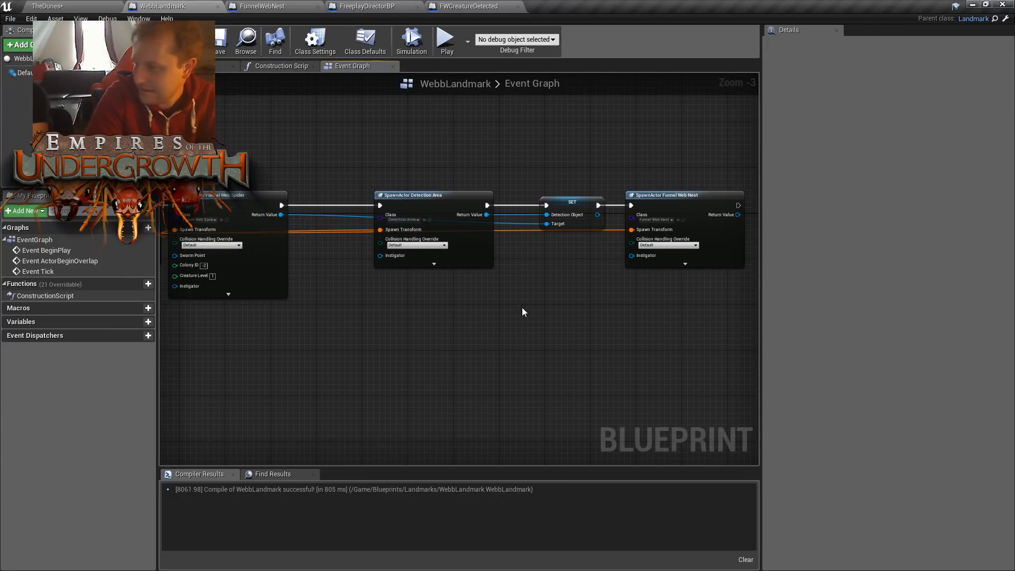
pyautogui.scroll(-2, 525, 327)
pyautogui.scroll(2, 506, 357)
pyautogui.moveTo(402, 347); pyautogui.dragTo(571, 353, button='right')
pyautogui.scroll(-1, 608, 358)
pyautogui.moveTo(320, 308); pyautogui.dragTo(349, 303, button='right')
pyautogui.scroll(1, 547, 313)
pyautogui.moveTo(546, 312); pyautogui.dragTo(435, 317, button='right')
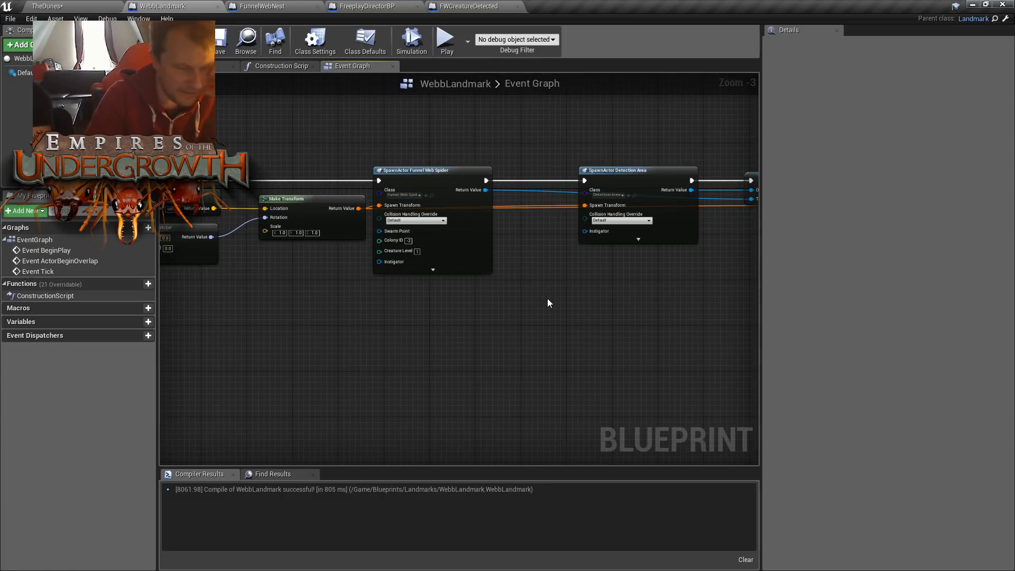
pyautogui.moveTo(548, 301); pyautogui.dragTo(550, 330, button='right')
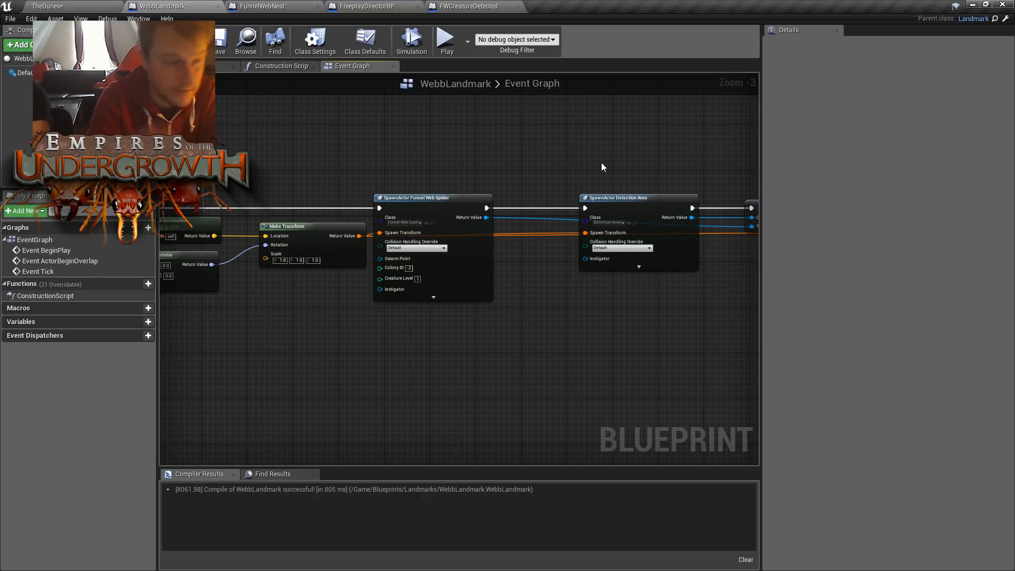
pyautogui.moveTo(589, 152); pyautogui.dragTo(507, 369, button='right')
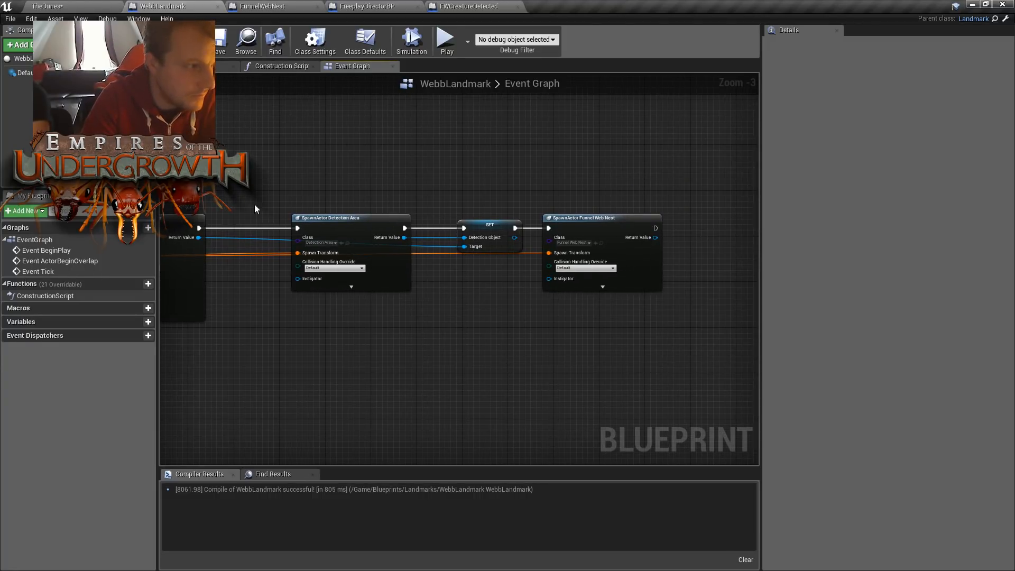
# - Check TheDunes level viewport, and review the class, transform and Detection Object connections of WebbLandmark's spawn nodes up close
pyautogui.click(96, 6)
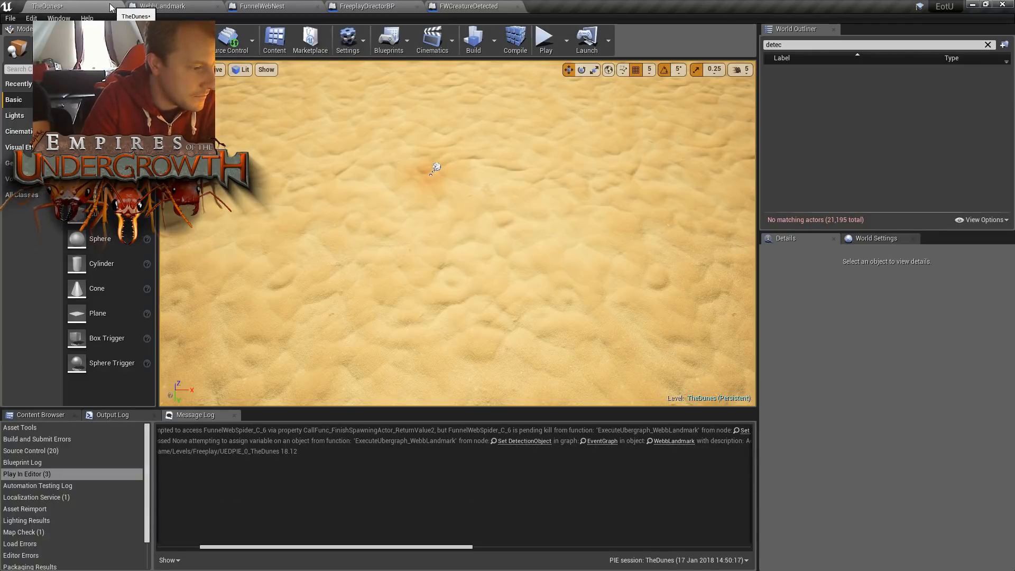
pyautogui.click(201, 6)
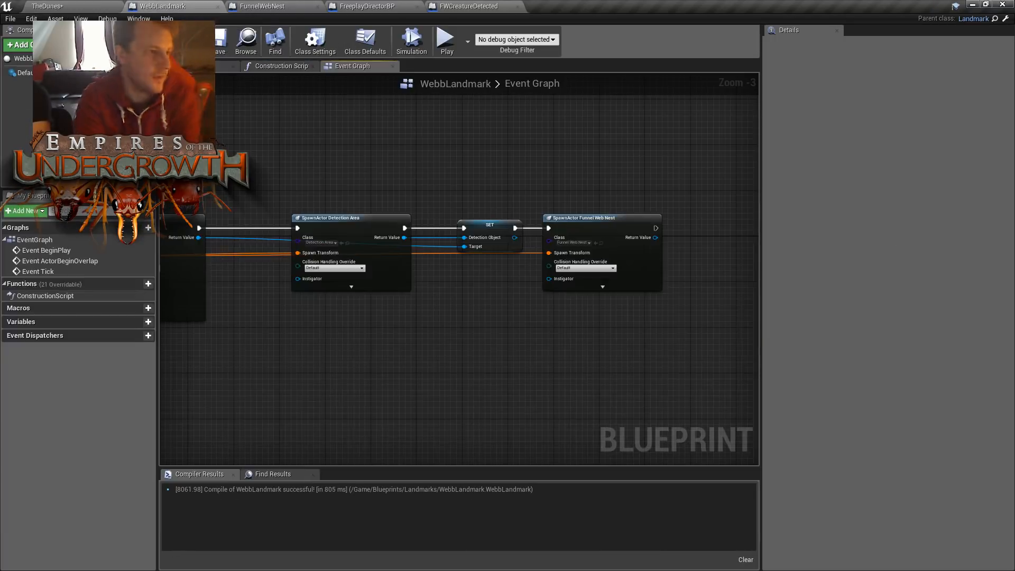
pyautogui.click(71, 6)
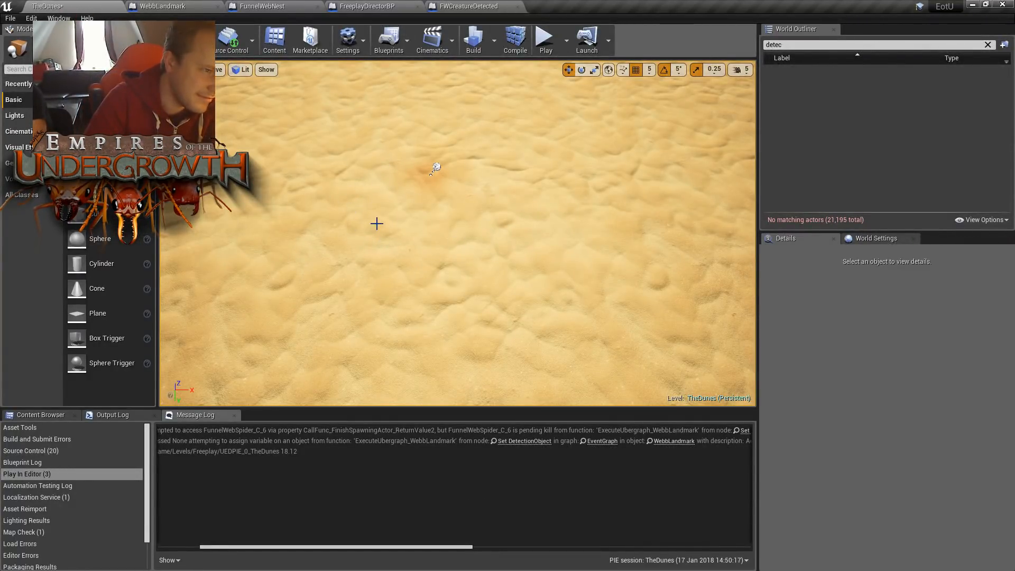
pyautogui.moveTo(398, 228)
pyautogui.mouseDown(button='right')
pyautogui.moveTo(399, 235)
pyautogui.moveTo(396, 197)
pyautogui.moveTo(406, 207)
pyautogui.moveTo(398, 220)
pyautogui.mouseUp(button='right')
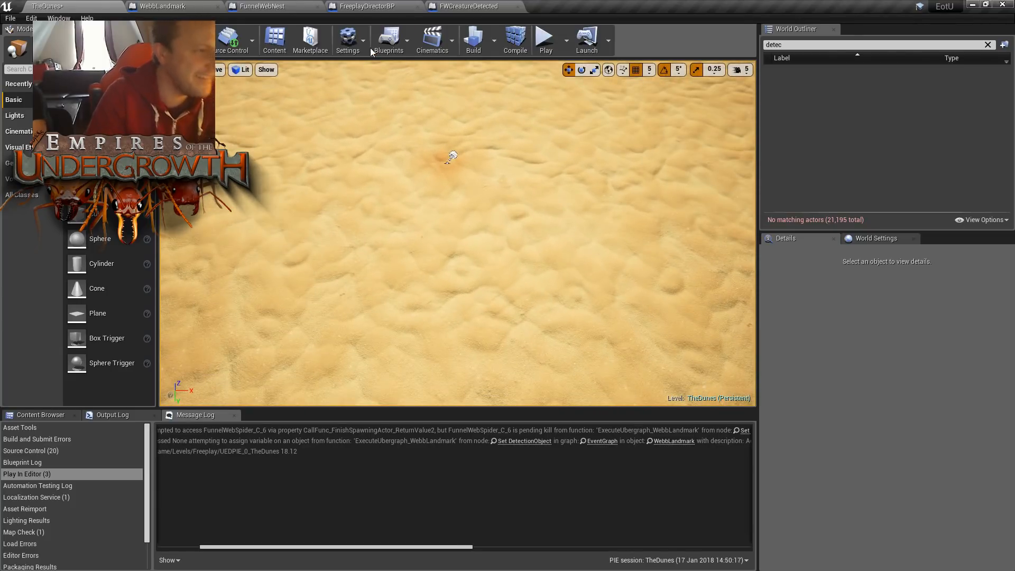
pyautogui.click(192, 5)
pyautogui.moveTo(399, 175); pyautogui.dragTo(434, 175, button='right')
pyautogui.moveTo(609, 303); pyautogui.dragTo(572, 306, button='right')
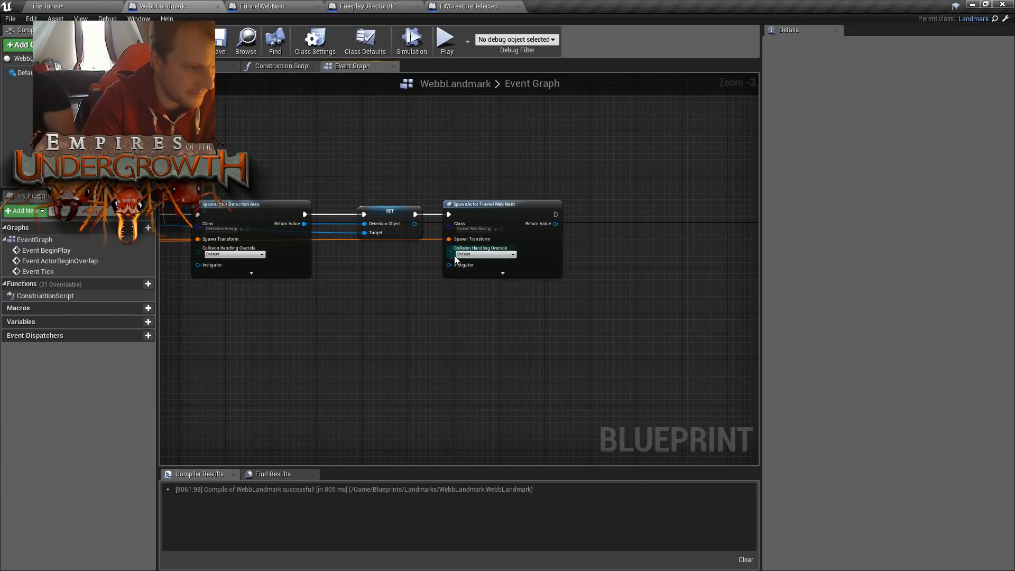
pyautogui.scroll(2, 502, 217)
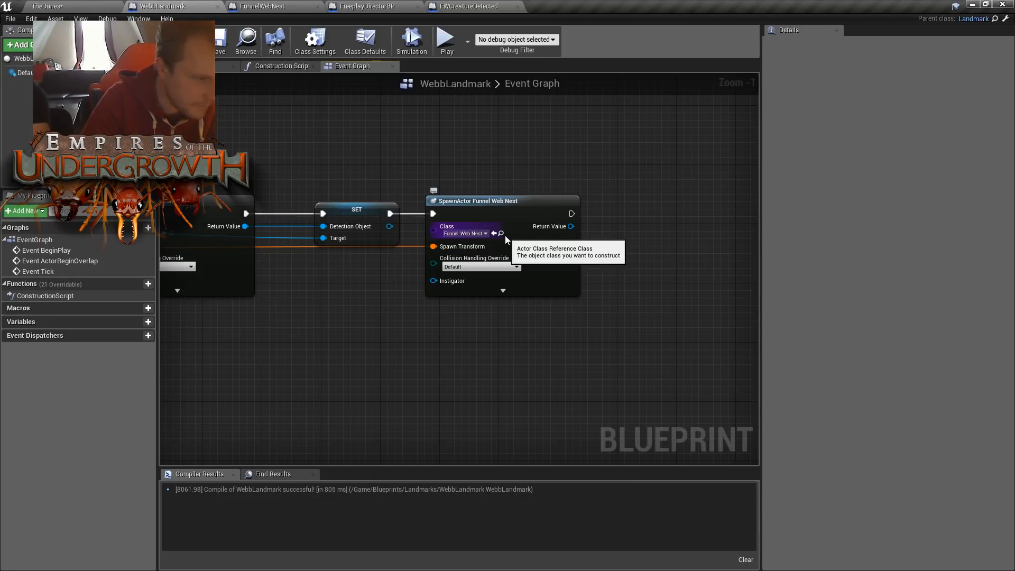
pyautogui.moveTo(506, 236); pyautogui.dragTo(793, 236, button='right')
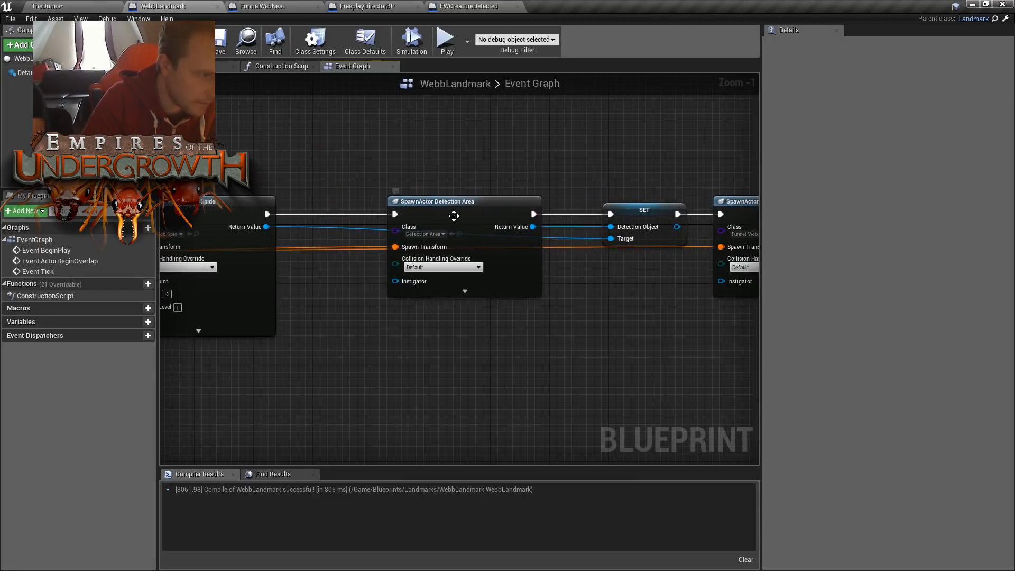
pyautogui.moveTo(446, 206); pyautogui.dragTo(636, 198, button='right')
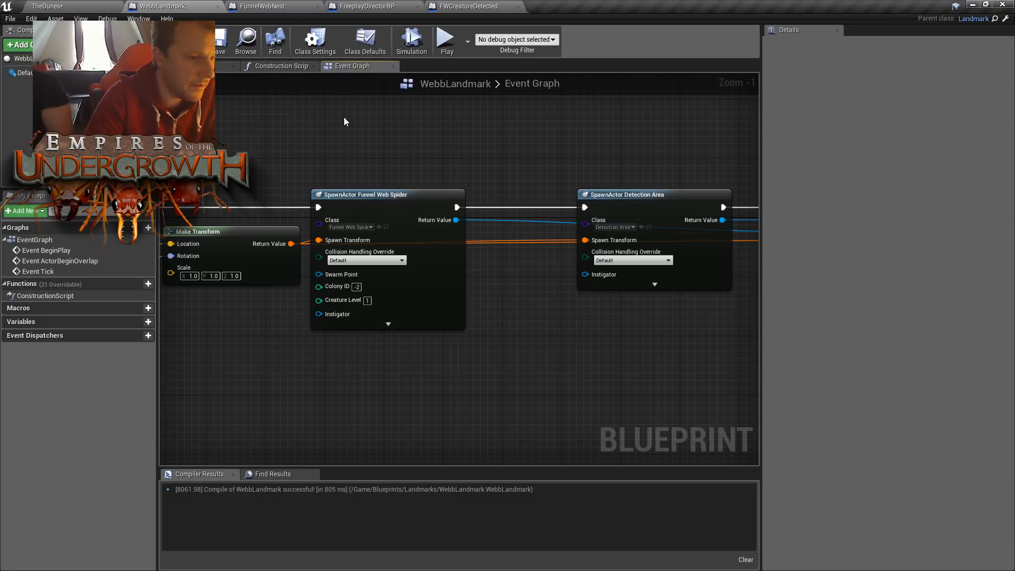
pyautogui.moveTo(401, 129); pyautogui.dragTo(281, 136, button='right')
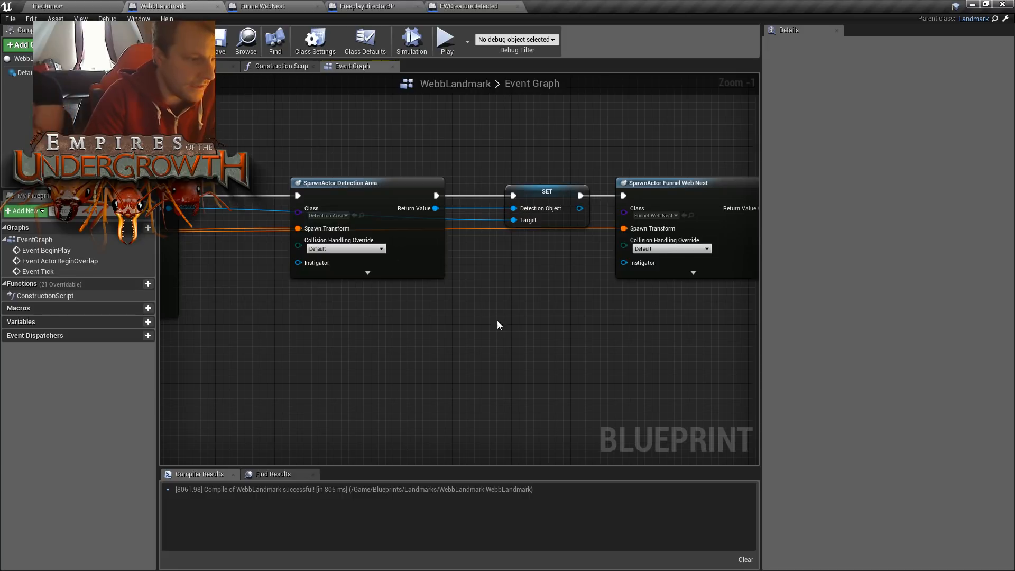
pyautogui.moveTo(485, 319); pyautogui.dragTo(296, 170, button='right')
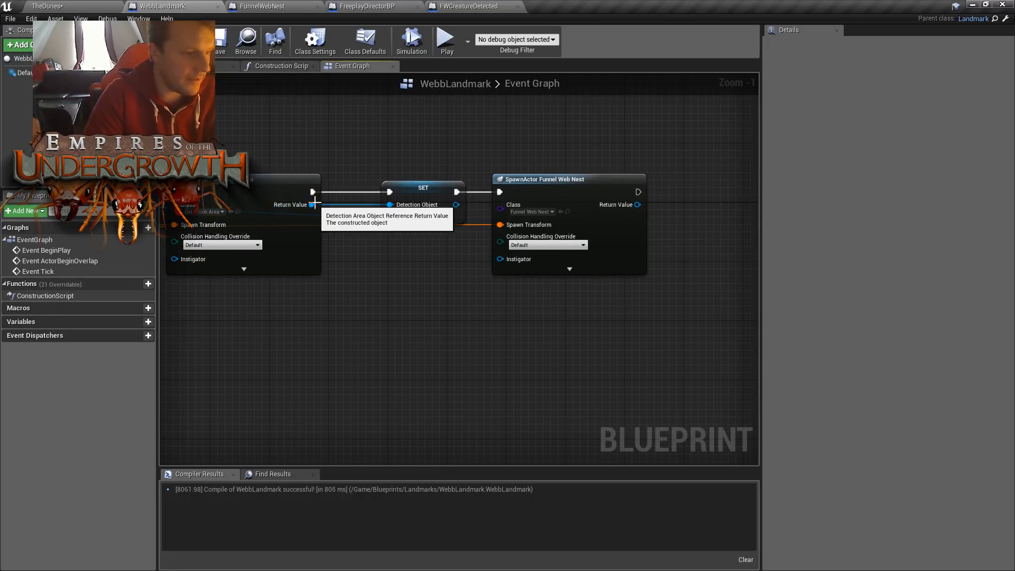
# - Open the DetectionArea Blueprint from TheDunes' content and inspect the properties of its Sphere component
pyautogui.click(101, 9)
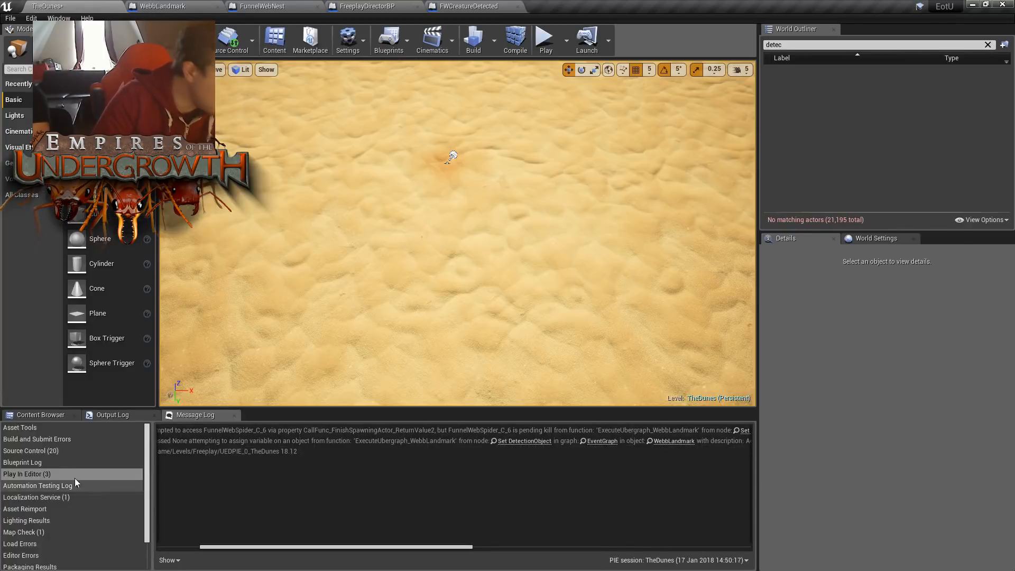
pyautogui.doubleClick(214, 476)
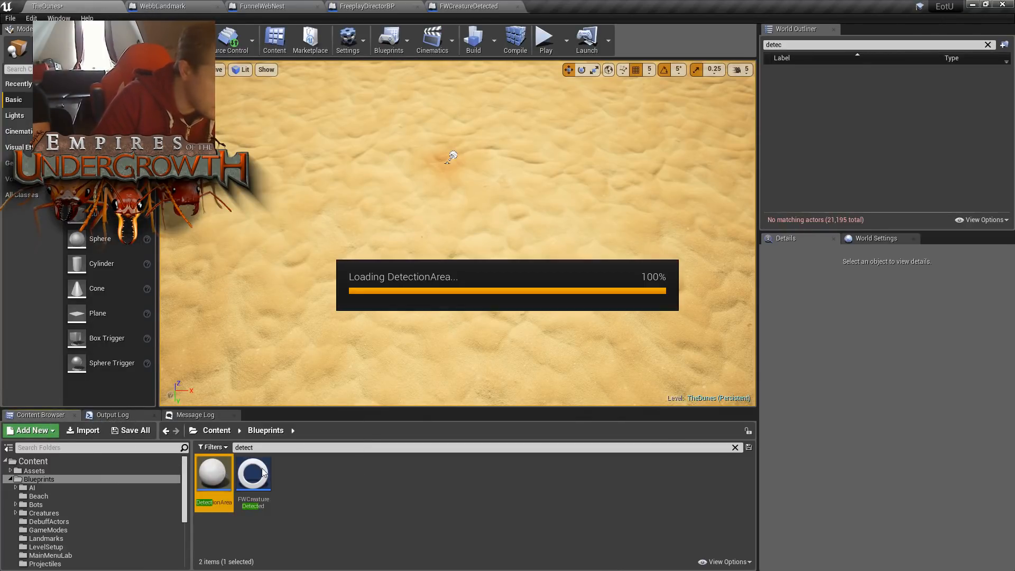
pyautogui.click(222, 67)
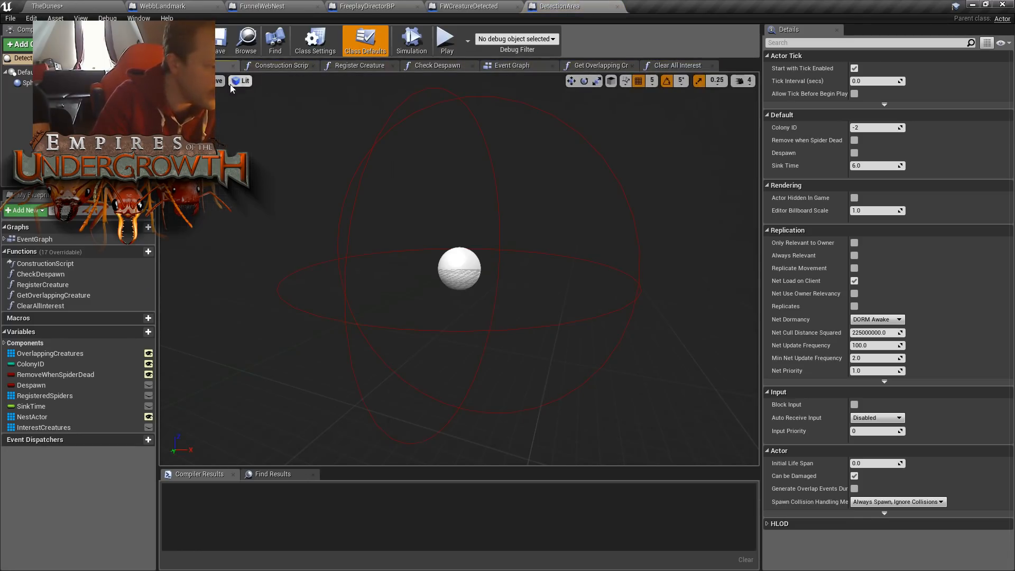
pyautogui.click(49, 83)
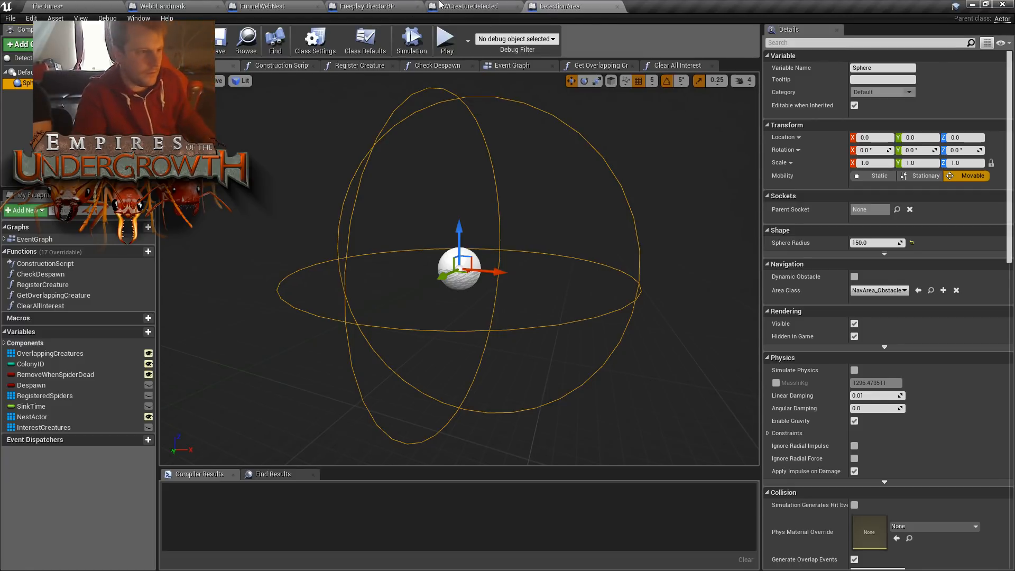
# - Look through the open FWCreatureDetected, FreeplayDirectorBP and FunnelWebNest Blueprints, and return to WebbLandmark's Event Graph
pyautogui.click(457, 5)
pyautogui.moveTo(500, 142); pyautogui.dragTo(518, 168, button='right')
pyautogui.click(560, 6)
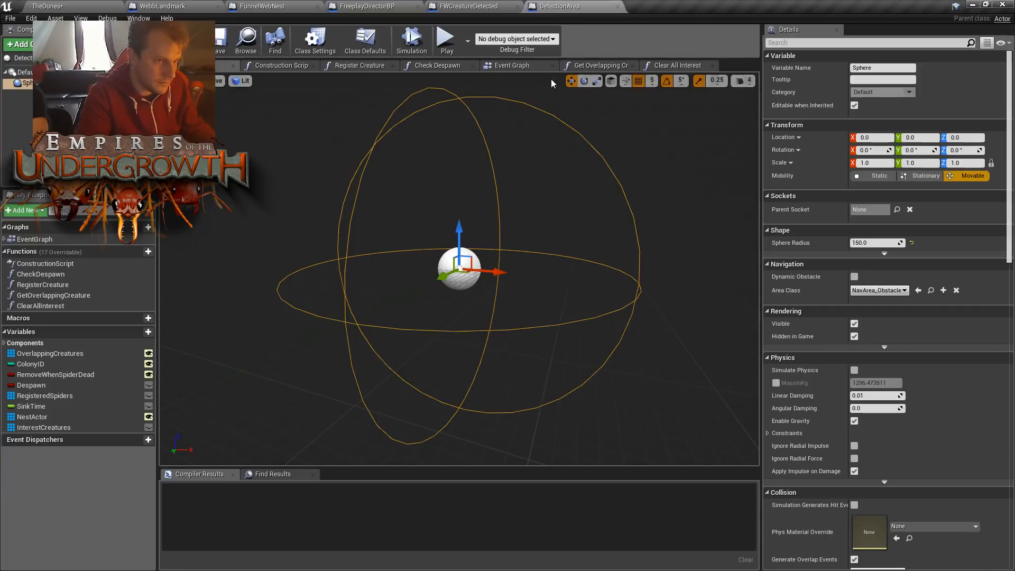
pyautogui.click(370, 6)
pyautogui.click(272, 8)
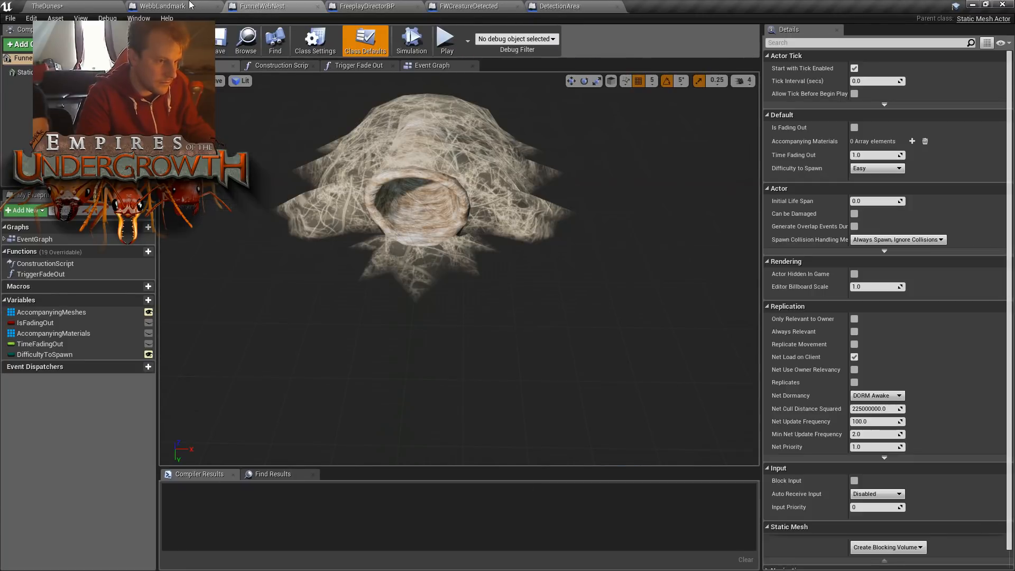
pyautogui.click(142, 7)
pyautogui.click(77, 4)
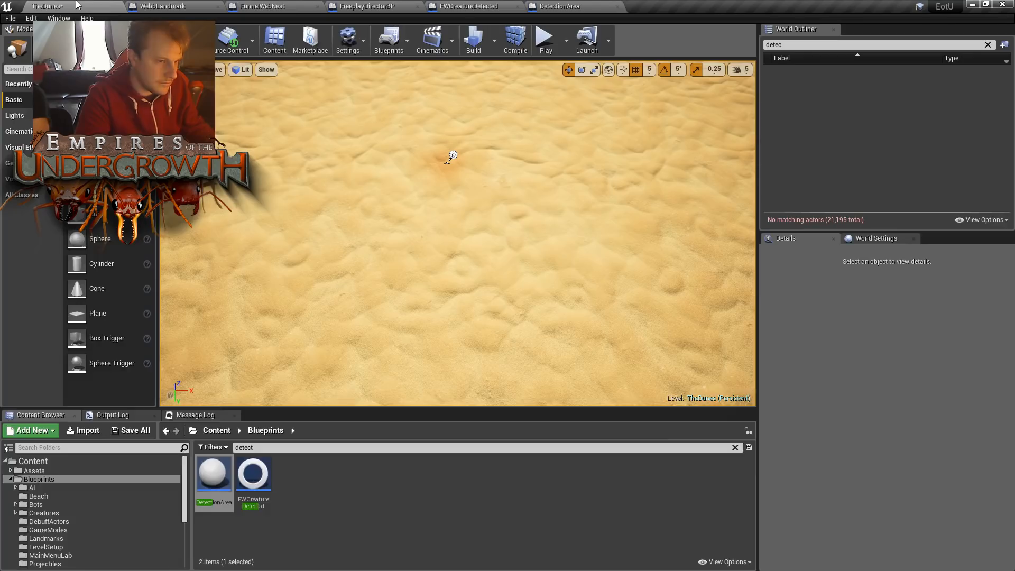
pyautogui.click(159, 6)
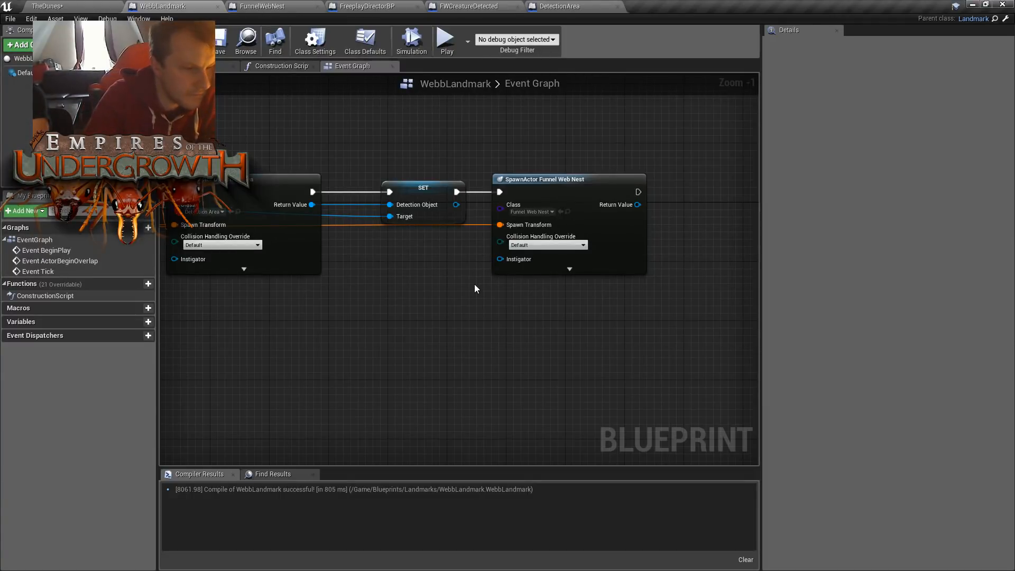
# - Shift the Detection Area spawn node slightly back, and move the SET and Funnel Web Nest spawn nodes further along to make room between them
pyautogui.moveTo(542, 282); pyautogui.dragTo(644, 280, button='right')
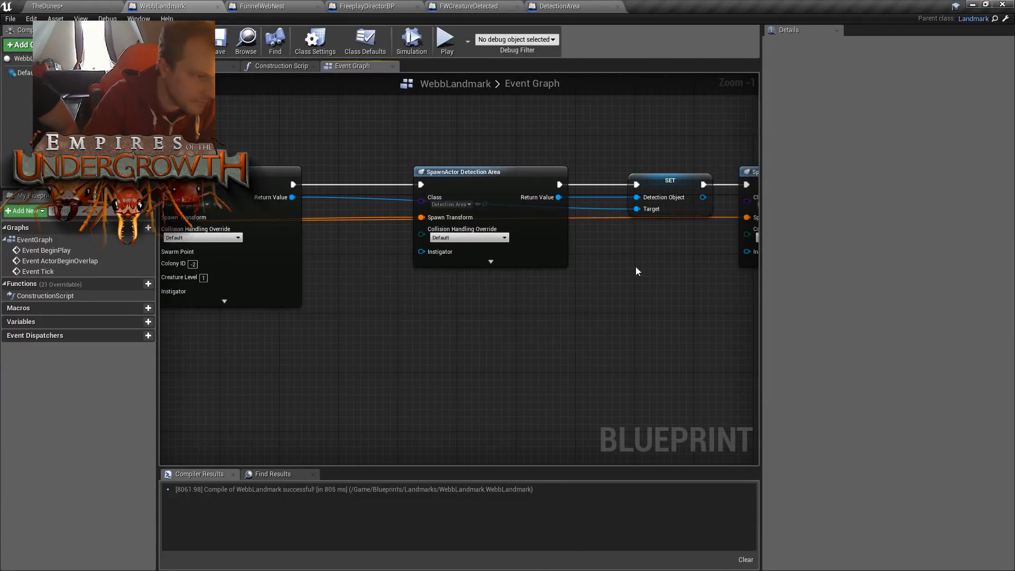
pyautogui.click(486, 170)
pyautogui.moveTo(485, 170); pyautogui.dragTo(463, 171)
pyautogui.moveTo(622, 259); pyautogui.dragTo(476, 251, button='right')
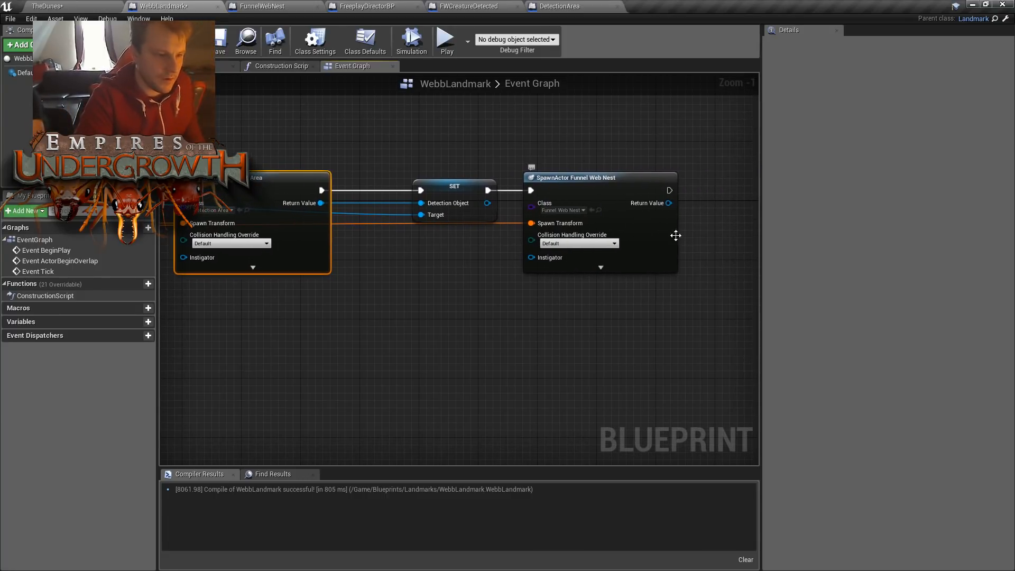
pyautogui.moveTo(653, 221); pyautogui.dragTo(527, 226, button='right')
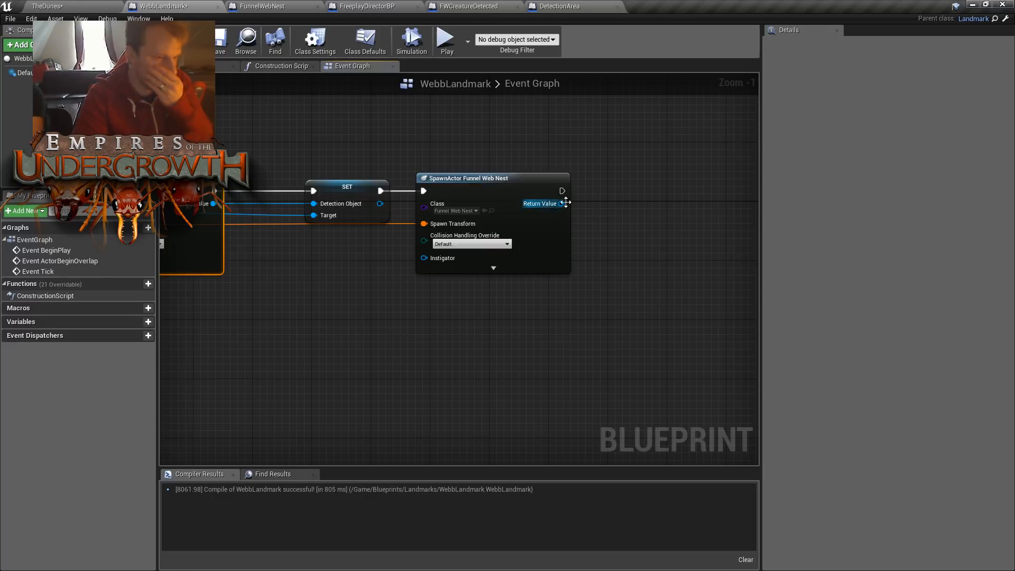
pyautogui.moveTo(424, 278); pyautogui.dragTo(587, 283, button='right')
pyautogui.moveTo(525, 131); pyautogui.dragTo(715, 269)
pyautogui.moveTo(510, 182); pyautogui.dragTo(700, 177)
pyautogui.moveTo(605, 236); pyautogui.dragTo(537, 258, button='right')
# - Add an Add Sphere Collision node targeting the Return Value of the Detection Area spawn node
pyautogui.moveTo(407, 189); pyautogui.dragTo(475, 223)
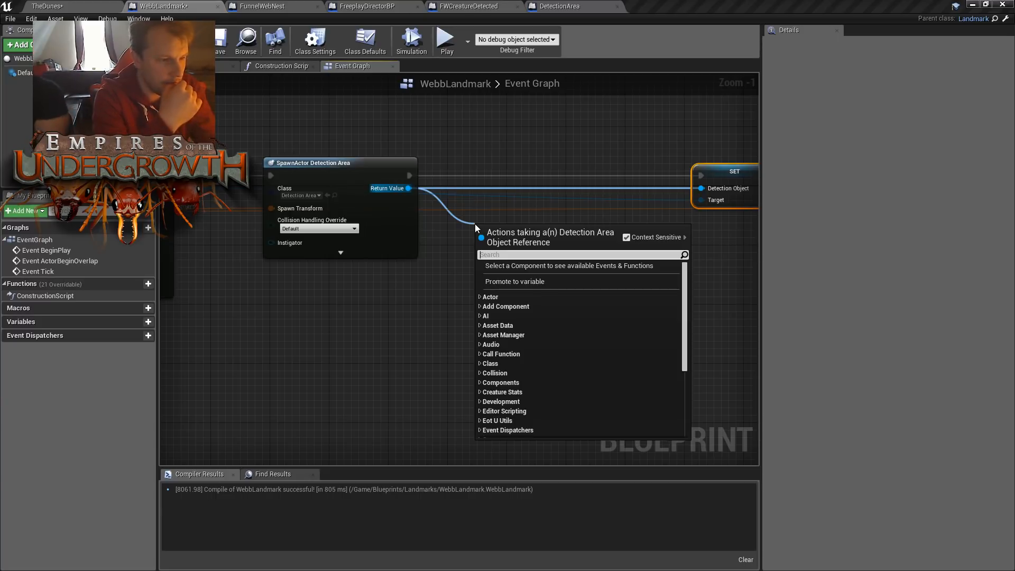
pyautogui.write('addcom')
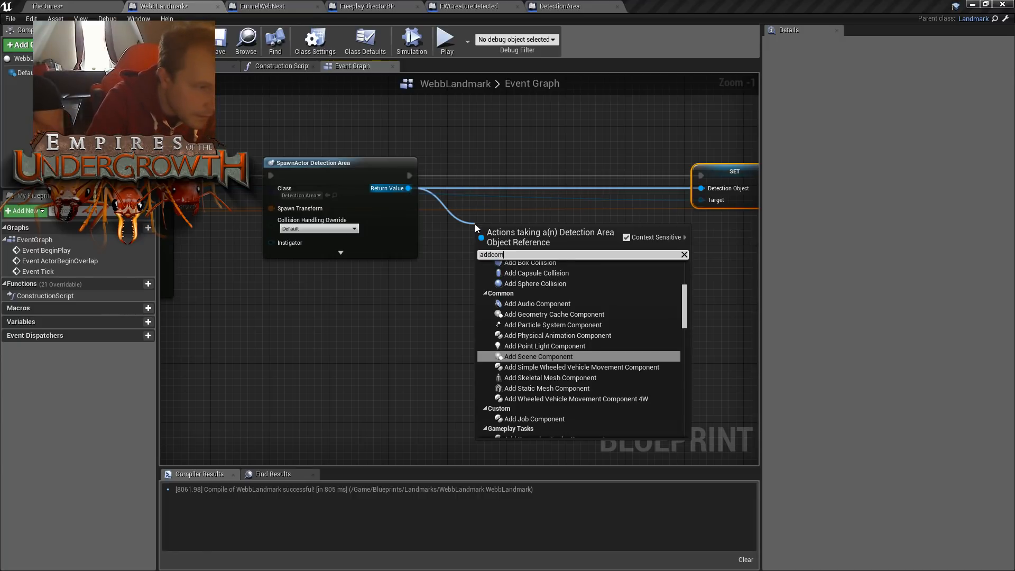
pyautogui.click(553, 281)
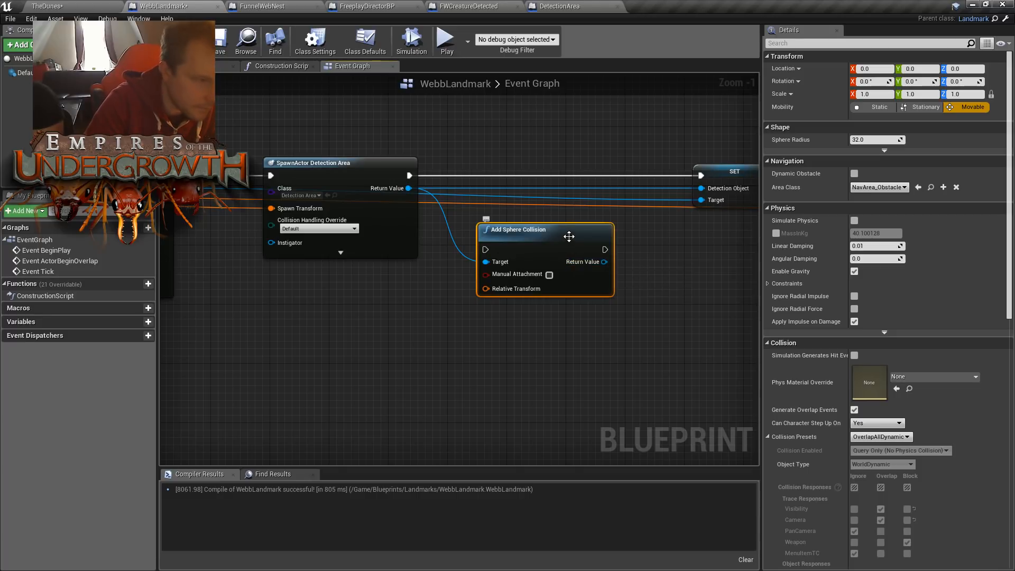
# - Place the Add Sphere Collision node between the Detection Area spawn and the SET node, and wire the execution flow through it
pyautogui.moveTo(569, 237); pyautogui.dragTo(561, 162)
pyautogui.moveTo(410, 175); pyautogui.dragTo(480, 176)
pyautogui.moveTo(544, 163); pyautogui.dragTo(538, 166)
pyautogui.click(604, 129)
pyautogui.moveTo(604, 129); pyautogui.dragTo(518, 181, button='right')
pyautogui.moveTo(466, 188); pyautogui.dragTo(459, 188)
pyautogui.click(485, 177)
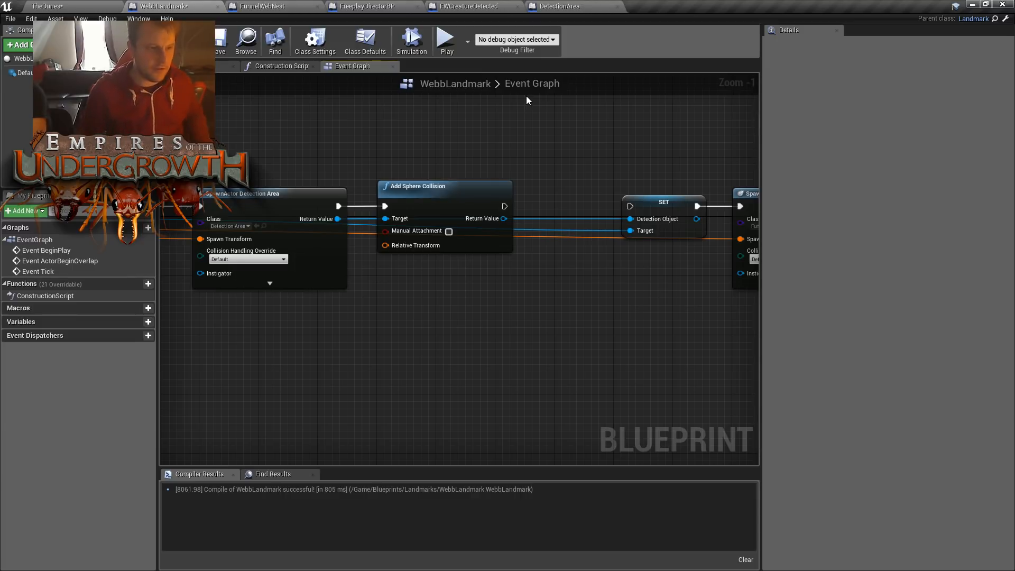
pyautogui.moveTo(555, 180); pyautogui.dragTo(521, 182, button='right')
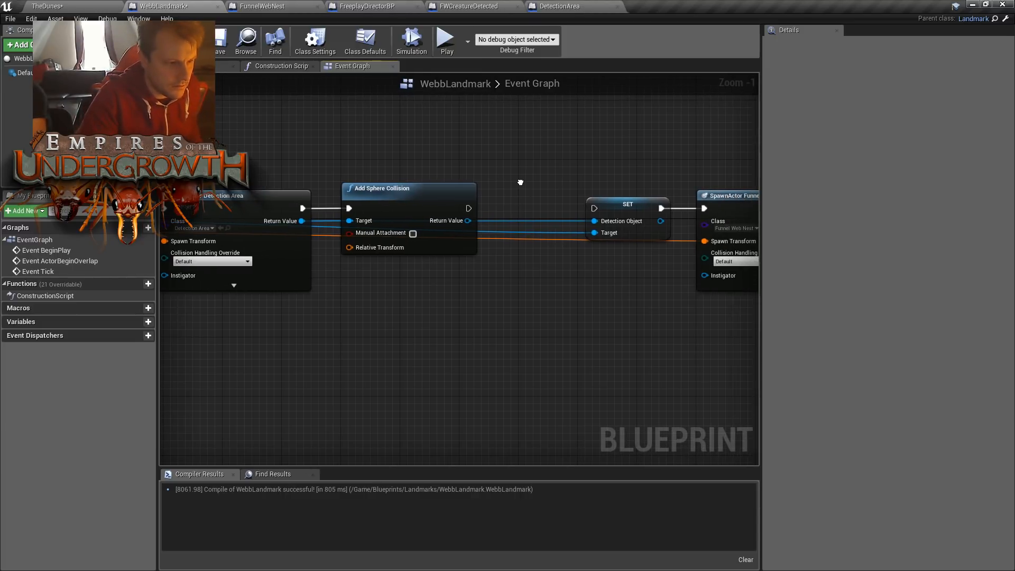
pyautogui.moveTo(469, 209); pyautogui.dragTo(594, 209)
pyautogui.moveTo(448, 189); pyautogui.dragTo(486, 189)
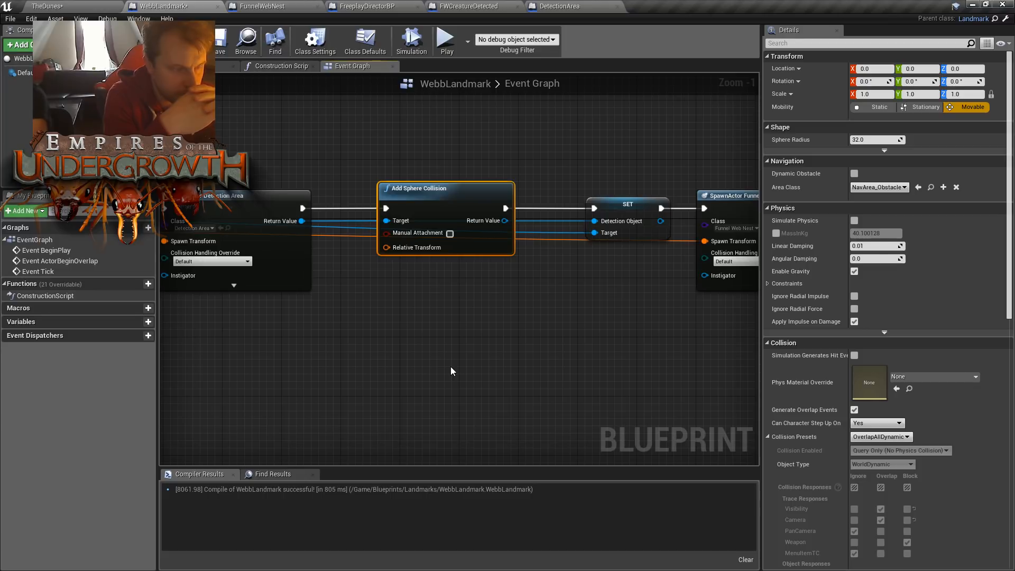
# - Examine the sphere component in the DetectionArea Blueprint, look over the other open Blueprints, and return to WebbLandmark's Event Graph
pyautogui.click(541, 7)
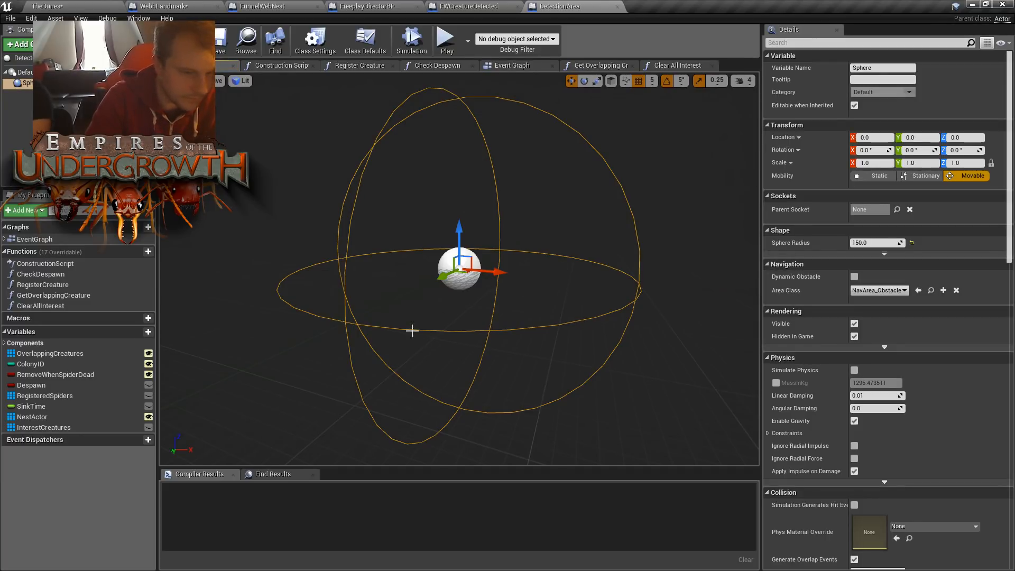
pyautogui.scroll(-3, 324, 231)
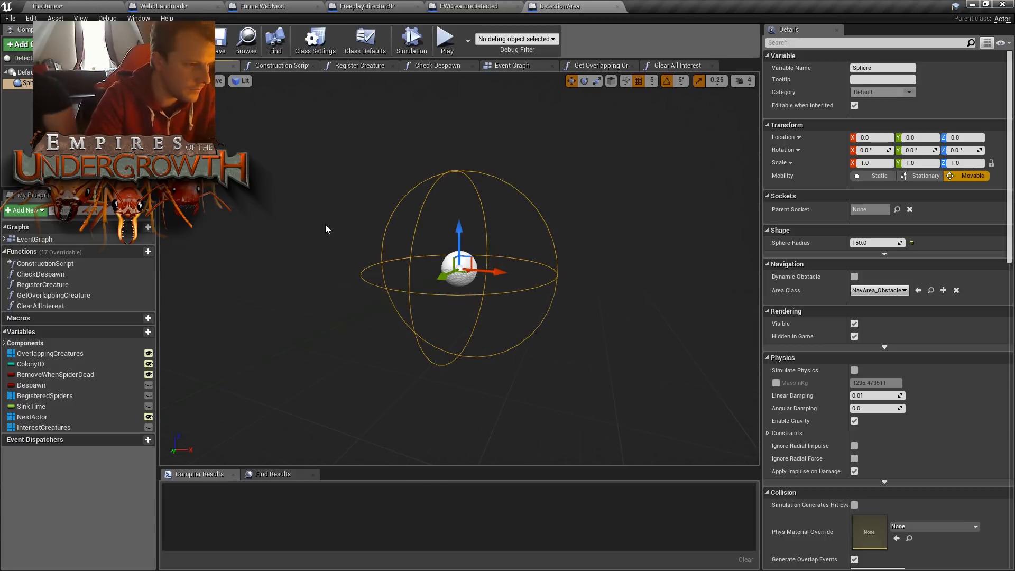
pyautogui.scroll(-2, 339, 210)
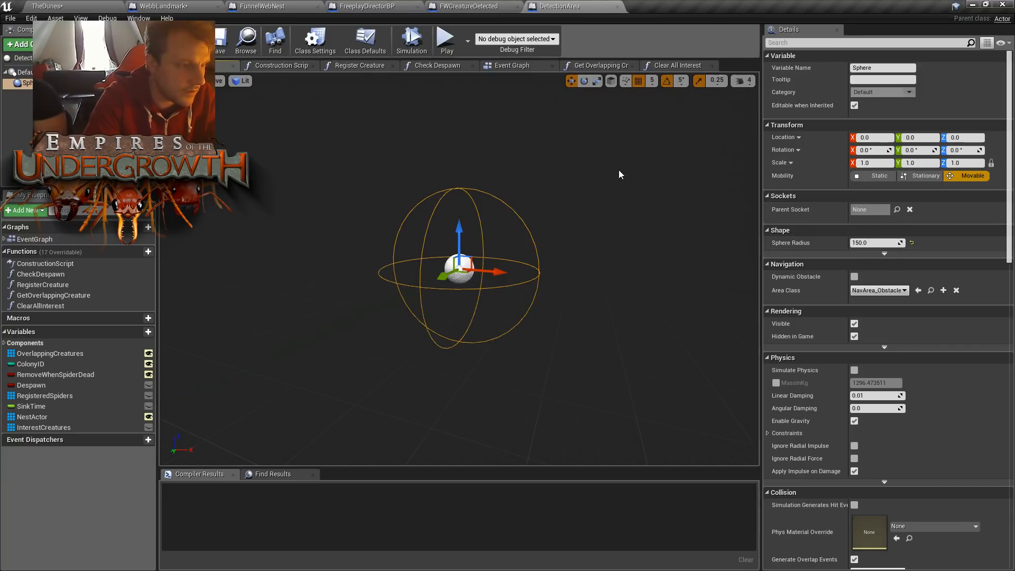
pyautogui.click(455, 7)
pyautogui.click(408, 6)
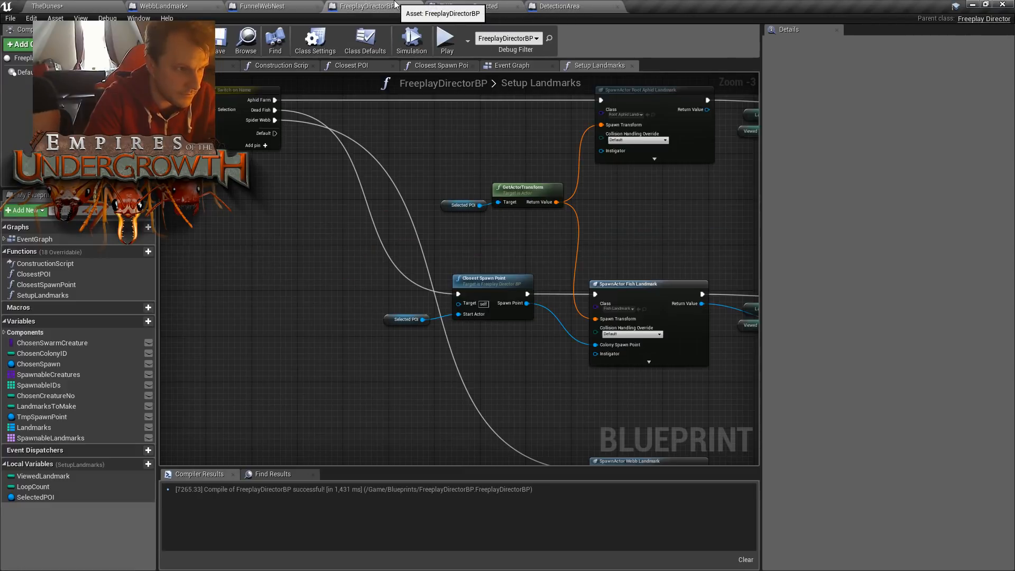
pyautogui.click(275, 6)
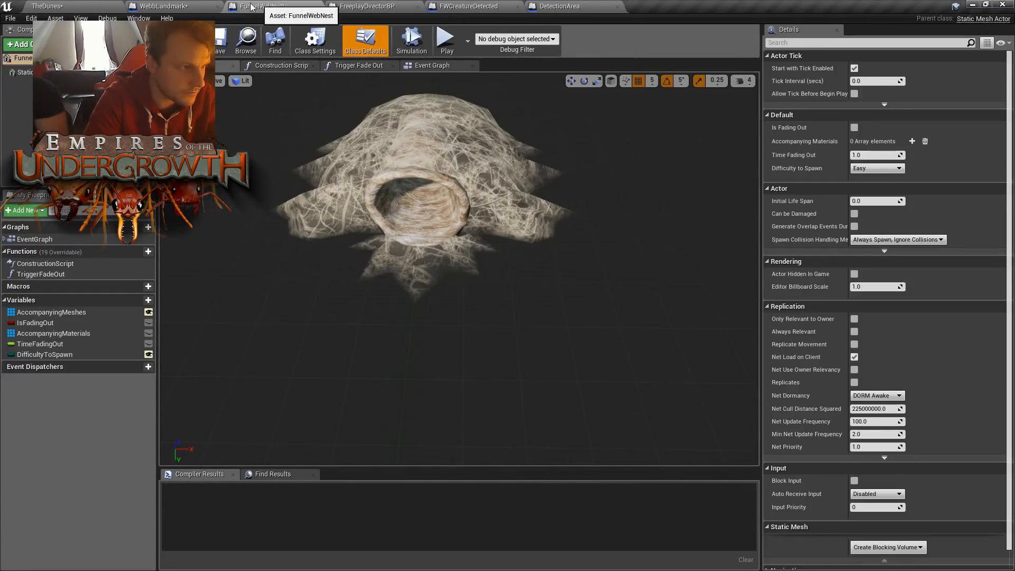
pyautogui.click(208, 6)
# - Move the SET and Funnel Web Nest spawn nodes further along, and open the actions available for Add Sphere Collision's Return Value
pyautogui.moveTo(568, 290); pyautogui.dragTo(493, 290, button='right')
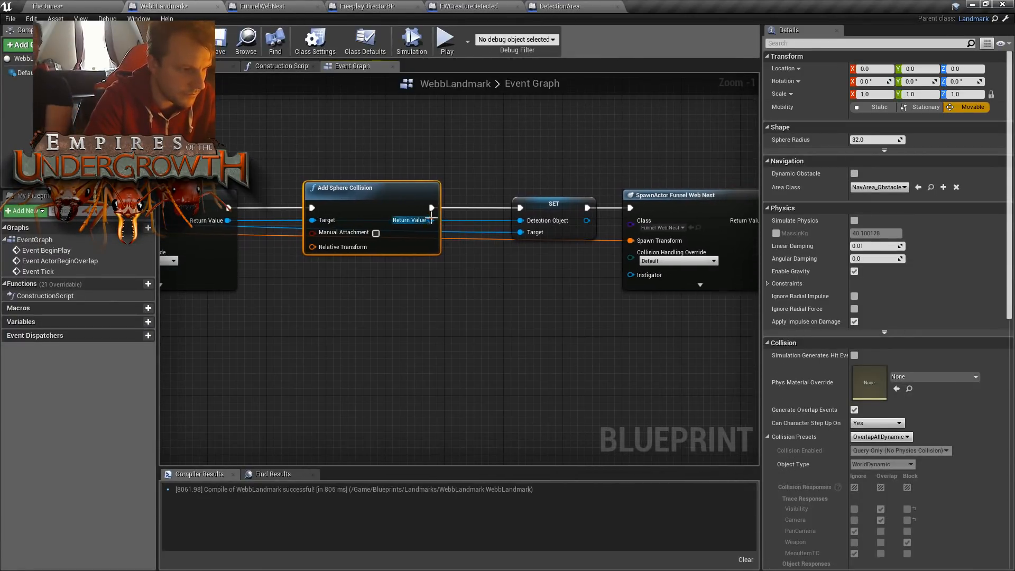
pyautogui.moveTo(429, 220); pyautogui.dragTo(521, 233)
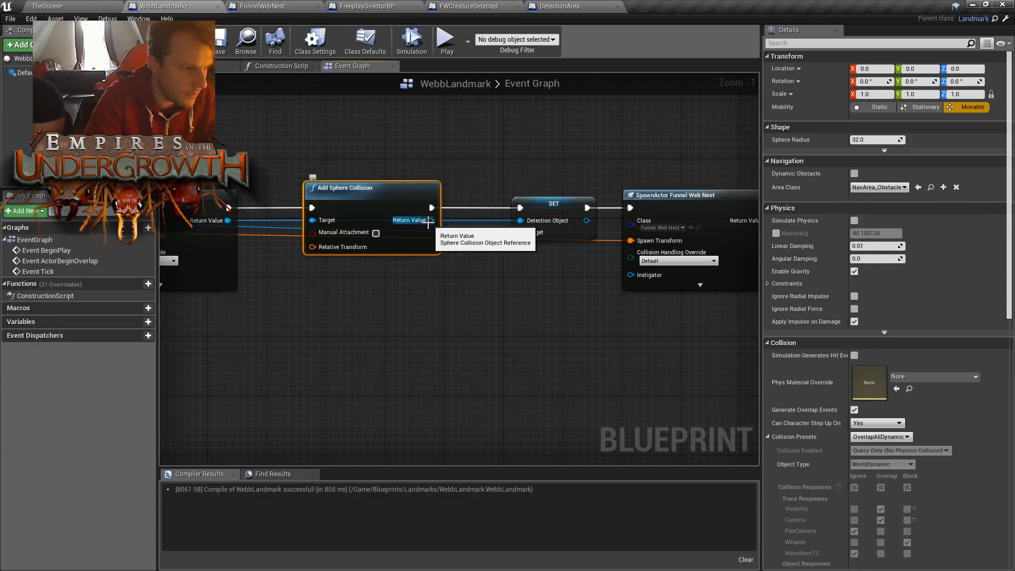
pyautogui.moveTo(504, 310); pyautogui.dragTo(485, 321, button='right')
pyautogui.moveTo(502, 140); pyautogui.dragTo(684, 245)
pyautogui.moveTo(639, 202); pyautogui.dragTo(680, 211)
pyautogui.moveTo(381, 259); pyautogui.dragTo(625, 243, button='right')
pyautogui.moveTo(404, 215); pyautogui.dragTo(494, 259)
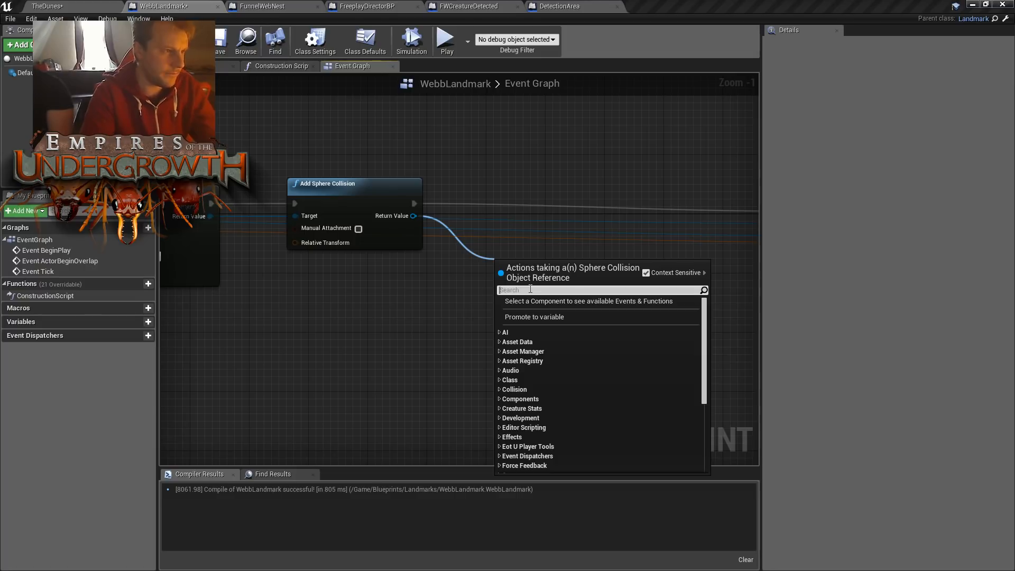
# - Switch to the TheDunes level and place a DetectionArea actor on the sand
pyautogui.click(96, 6)
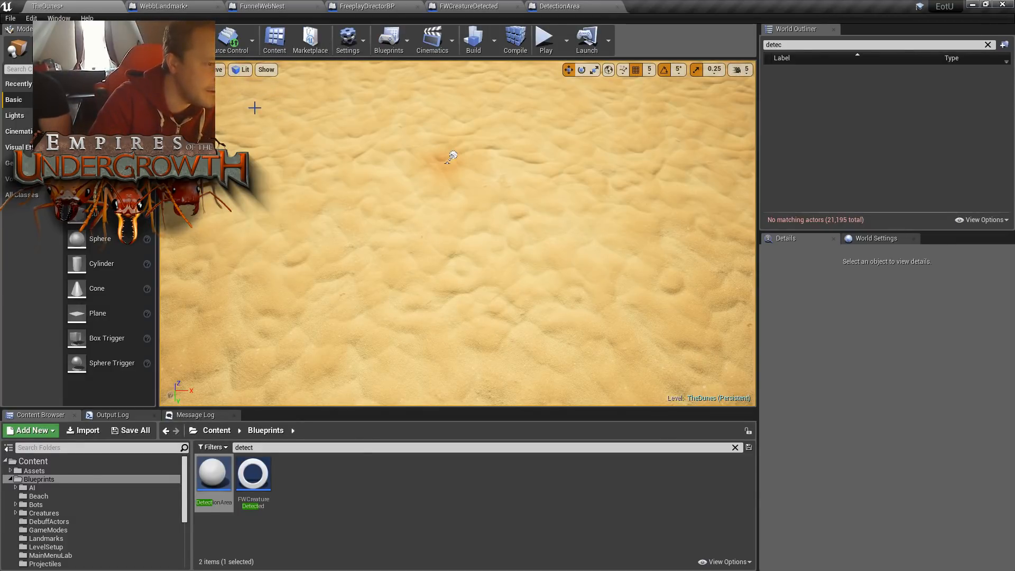
pyautogui.moveTo(220, 479); pyautogui.dragTo(423, 241)
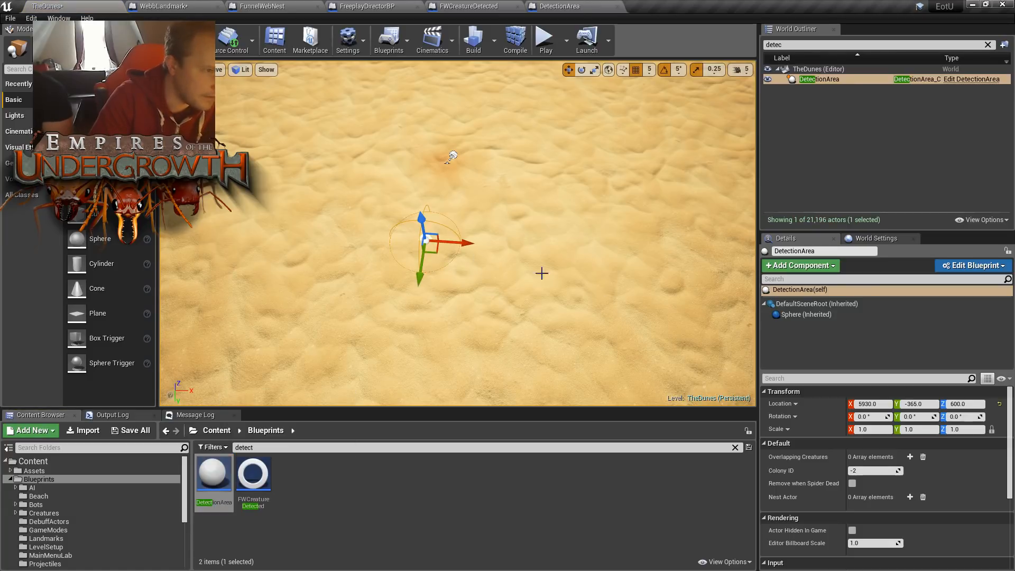
pyautogui.moveTo(533, 217); pyautogui.dragTo(574, 215, button='right')
# - Search the content for "funnelwe" and place a FunnelWebSpider at the centre of the DetectionArea on the sand
pyautogui.click(291, 448)
pyautogui.doubleClick(291, 448)
pyautogui.write('f')
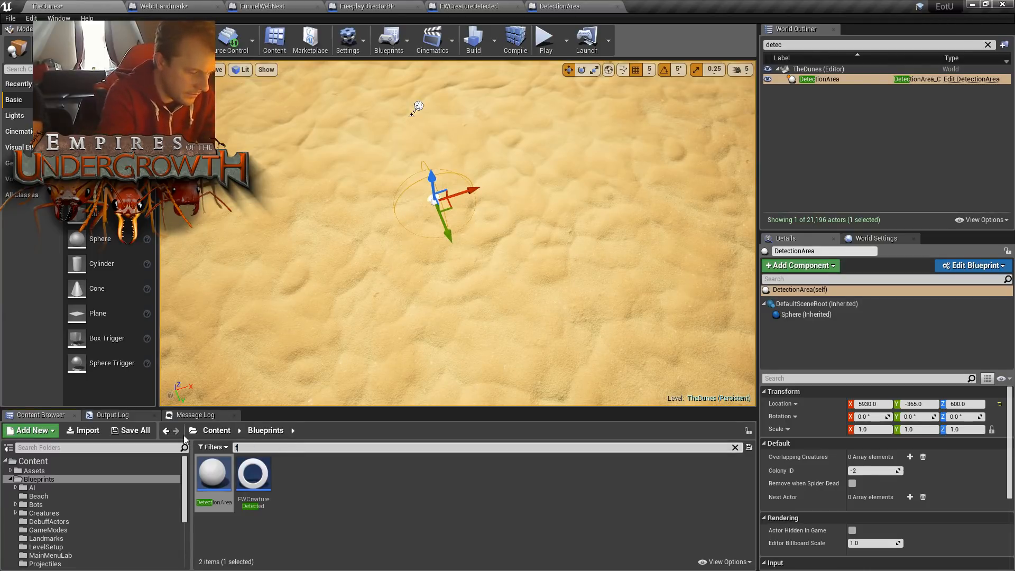
pyautogui.write('unnelwe')
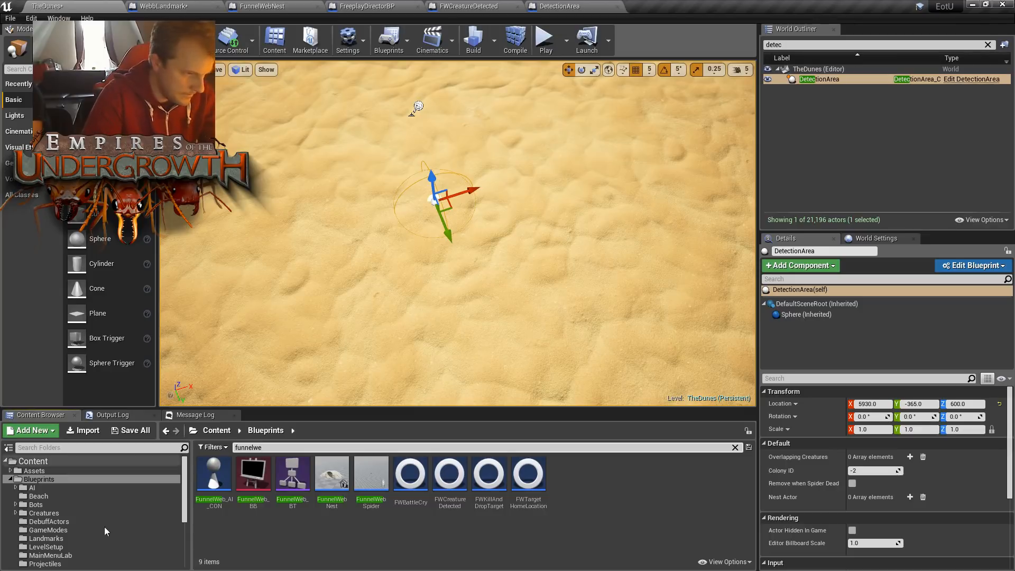
pyautogui.moveTo(371, 476); pyautogui.dragTo(439, 204)
pyautogui.click(529, 204)
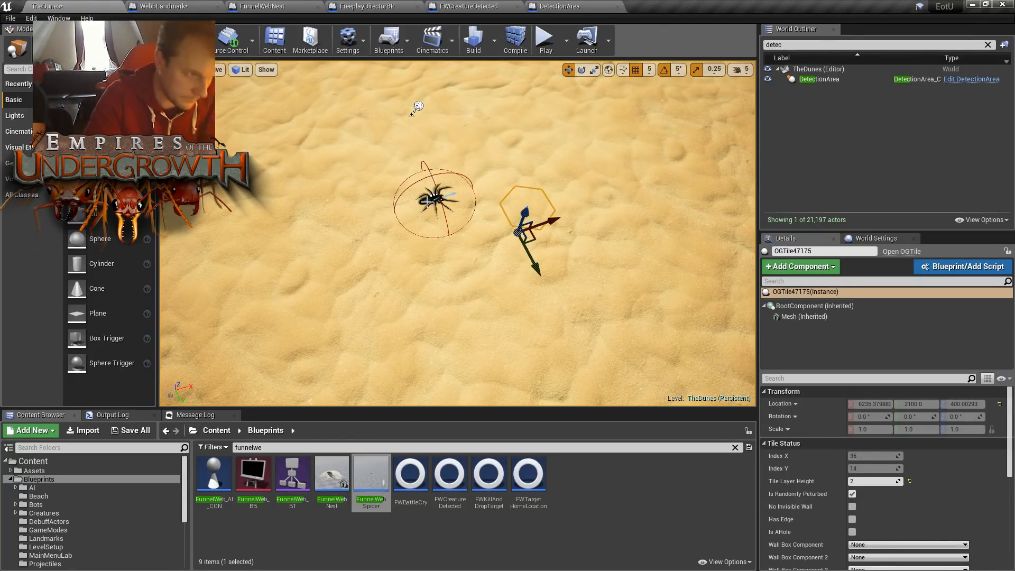
pyautogui.click(444, 205)
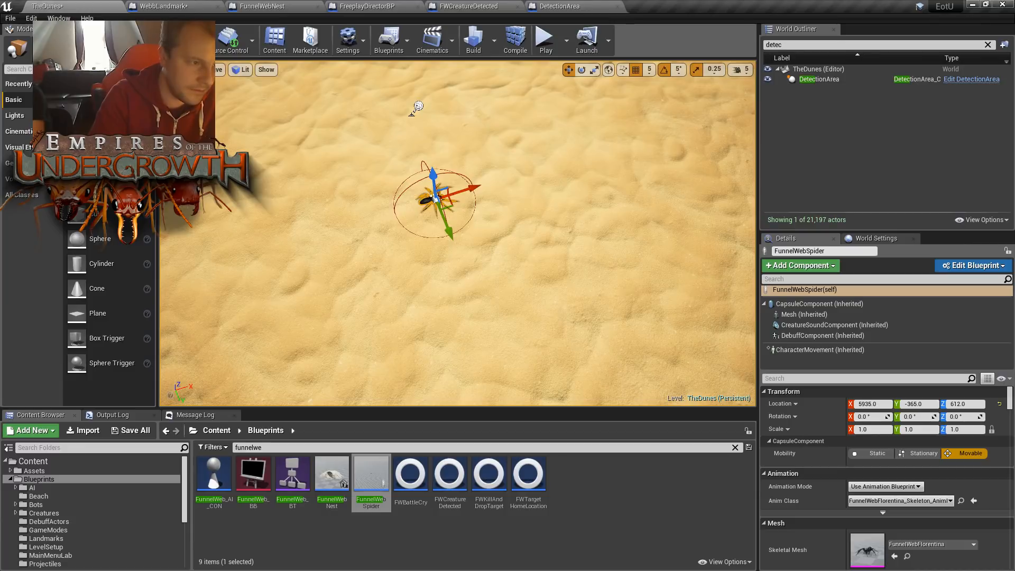
# - Select the placed DetectionArea's Sphere component and set its Sphere Radius to 300
pyautogui.moveTo(553, 198); pyautogui.dragTo(553, 243, button='right')
pyautogui.press('s')
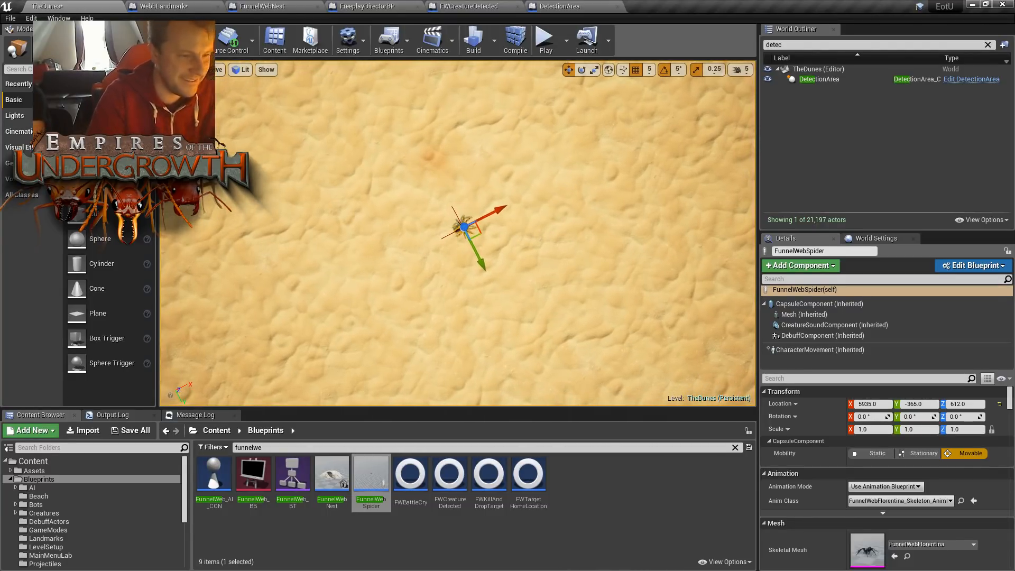
pyautogui.scroll(5, 511, 233)
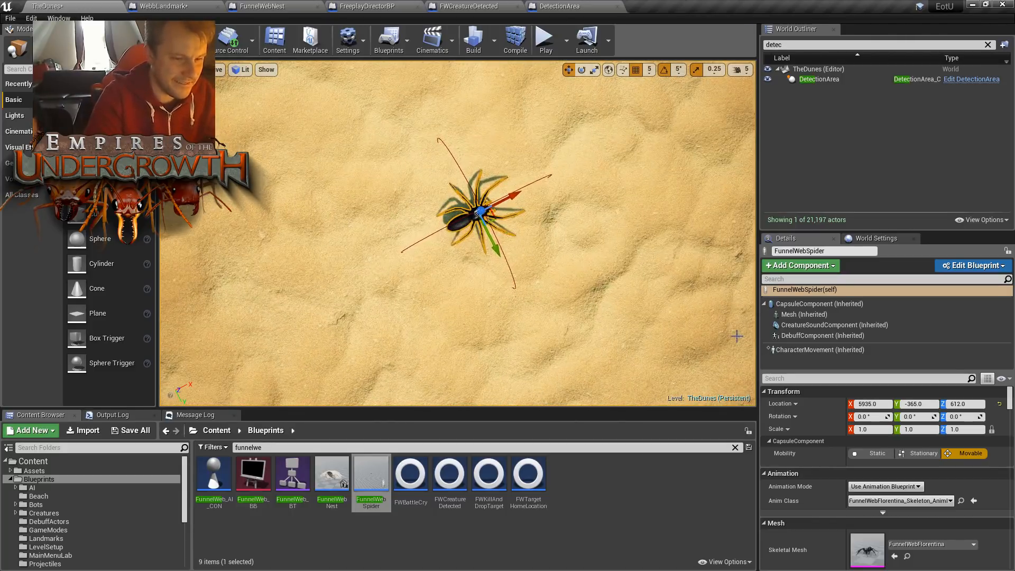
pyautogui.click(509, 269)
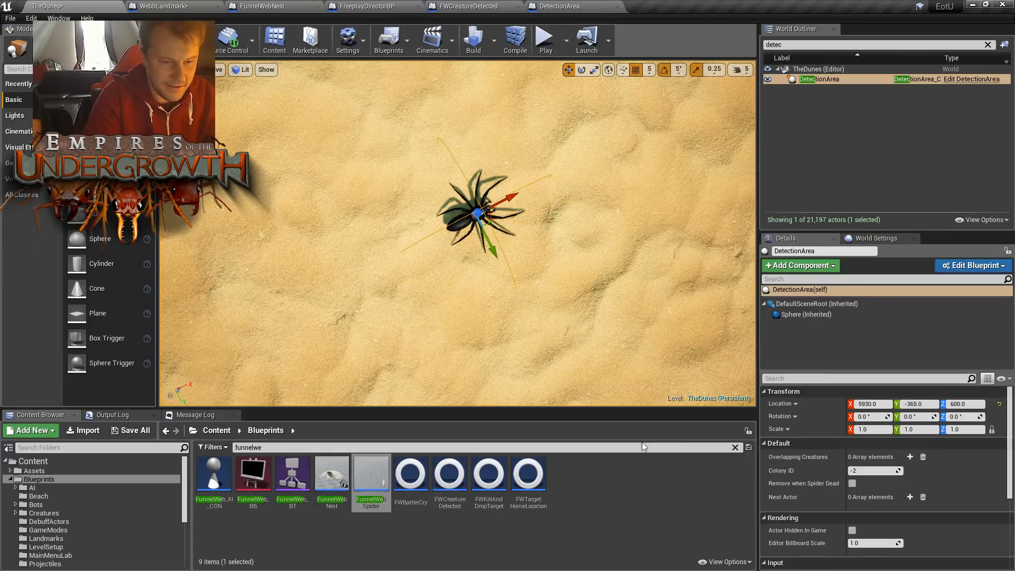
pyautogui.click(788, 308)
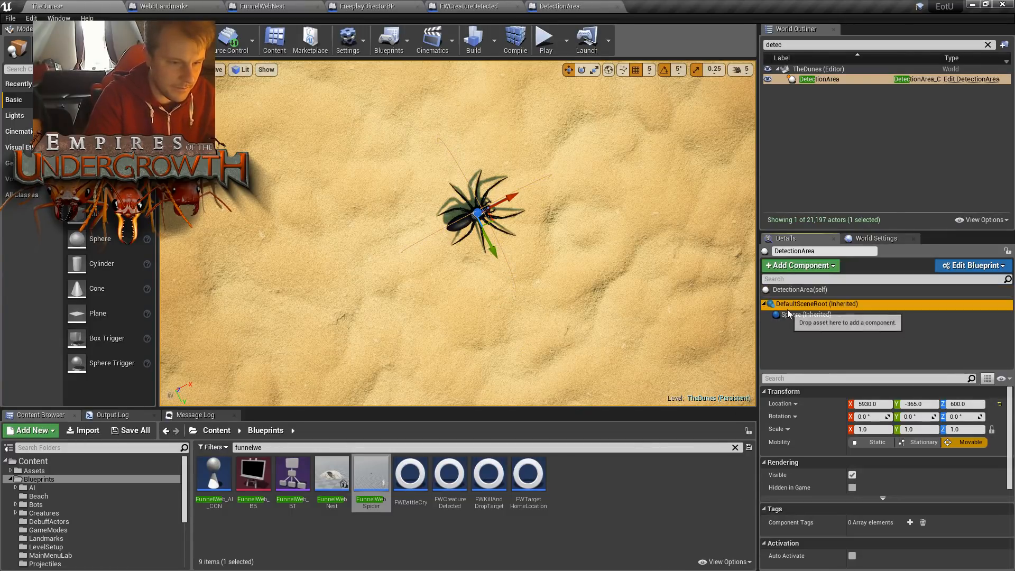
pyautogui.click(788, 314)
pyautogui.click(878, 474)
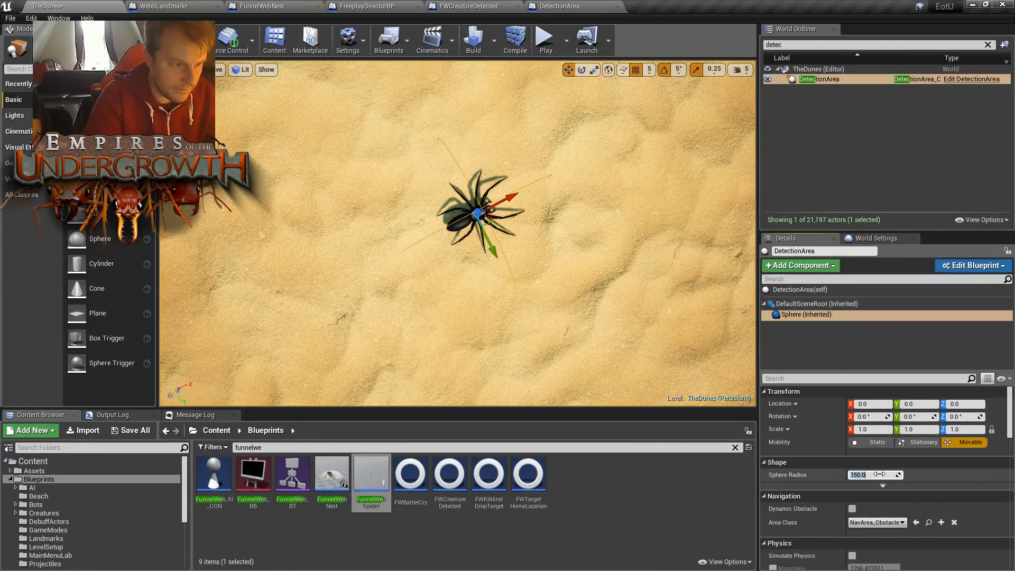
pyautogui.write('300')
pyautogui.press('Return')
# - Set the DetectionArea's Sphere Radius to 500 and view its extent around the spider
pyautogui.moveTo(550, 238); pyautogui.dragTo(534, 154, button='right')
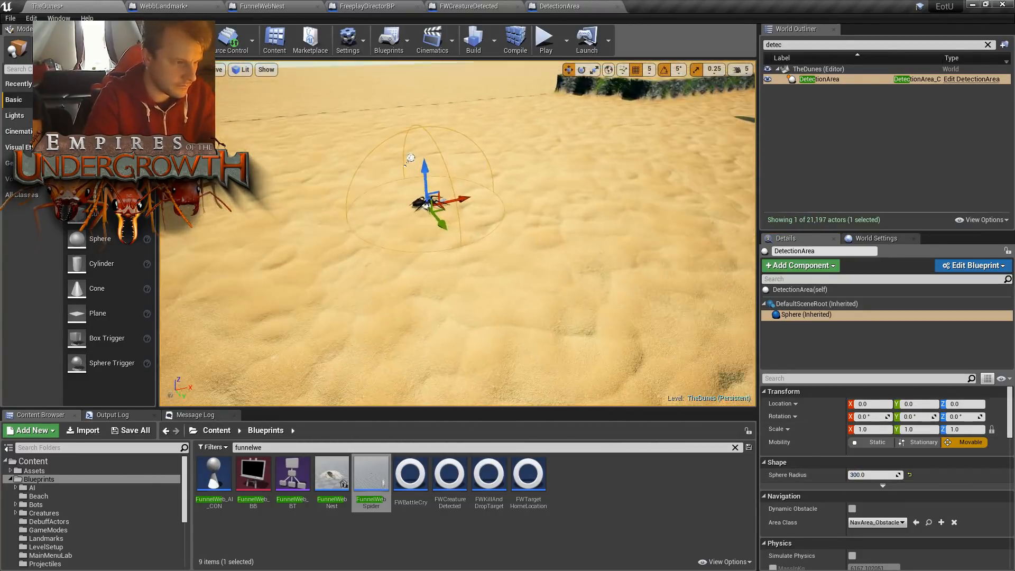
pyautogui.click(883, 475)
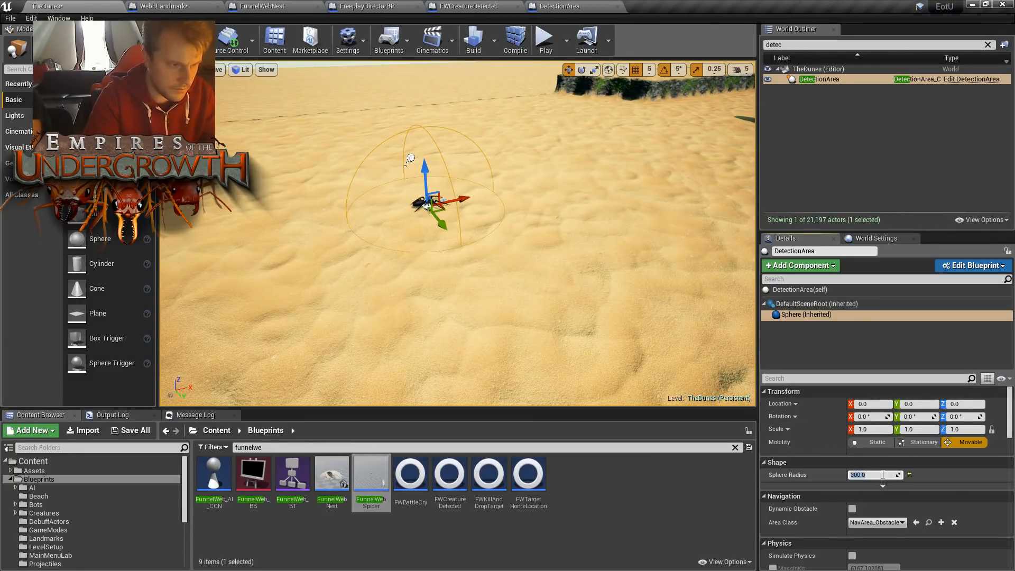
pyautogui.write('500')
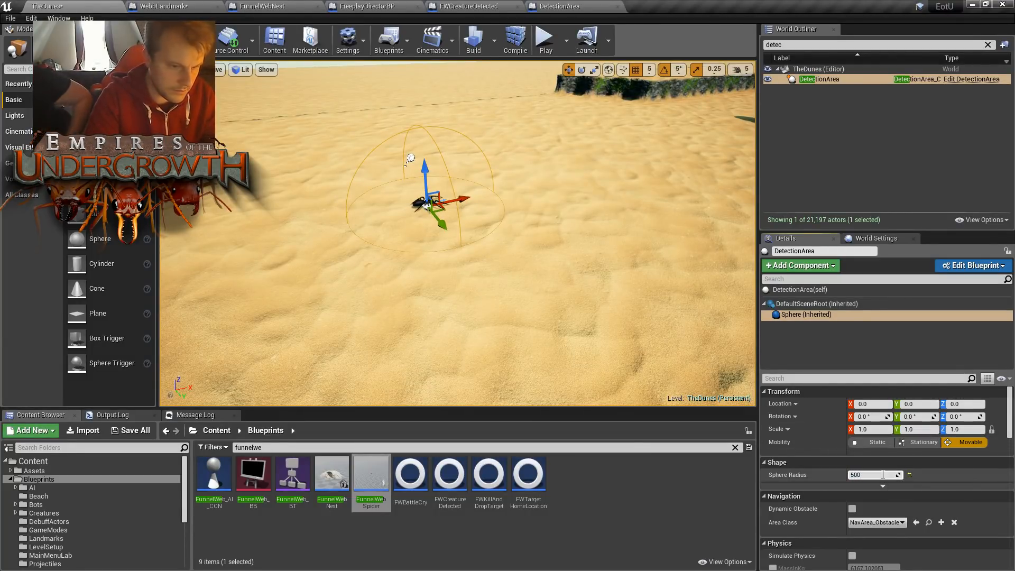
pyautogui.press('Return')
pyautogui.moveTo(634, 275); pyautogui.dragTo(613, 276, button='right')
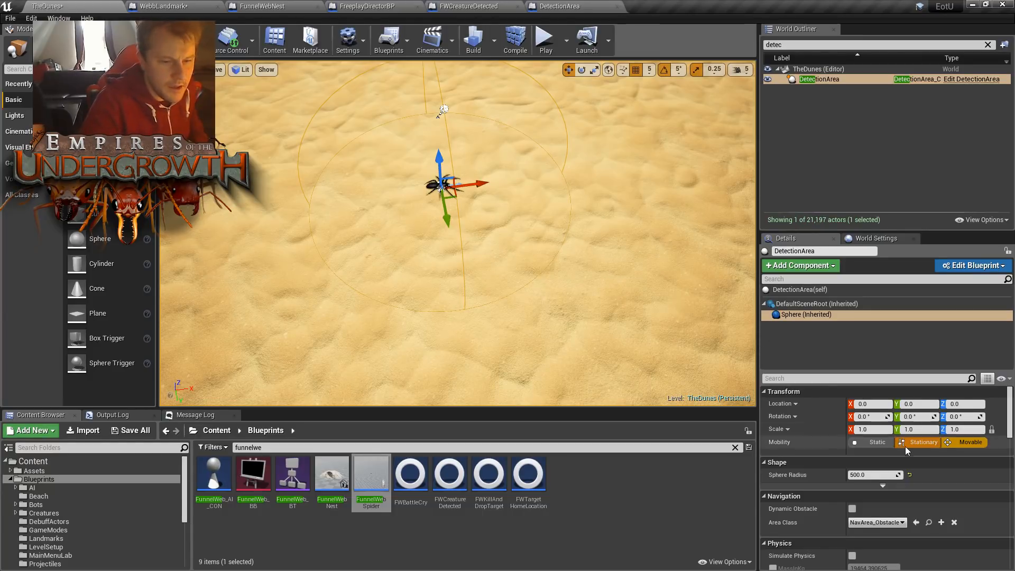
# - Compare the detection sphere with the surrounding dunes, and shift the Sphere component along X to 10
pyautogui.click(873, 475)
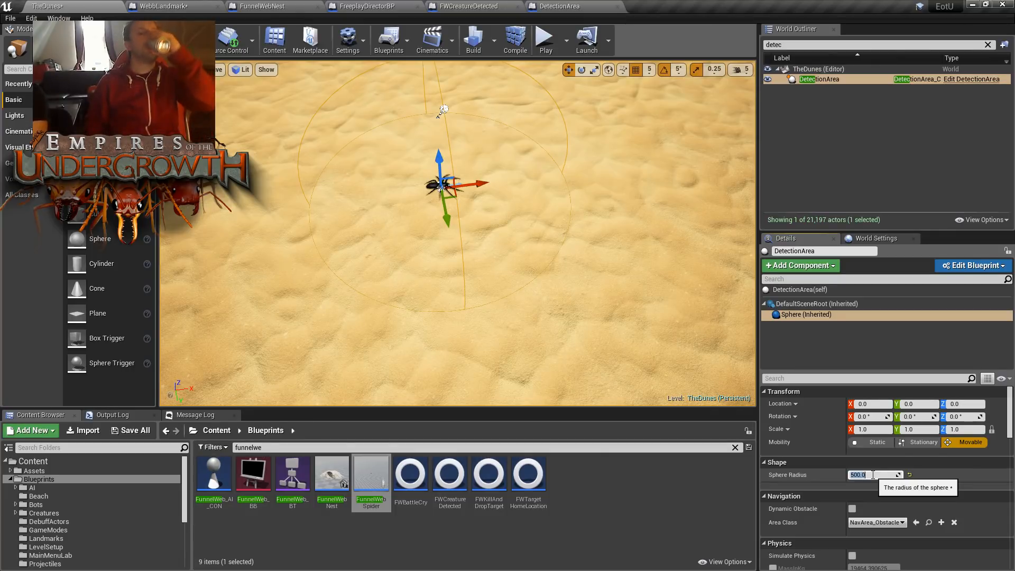
pyautogui.moveTo(555, 275); pyautogui.dragTo(400, 233, button='right')
pyautogui.moveTo(558, 206); pyautogui.dragTo(463, 185, button='right')
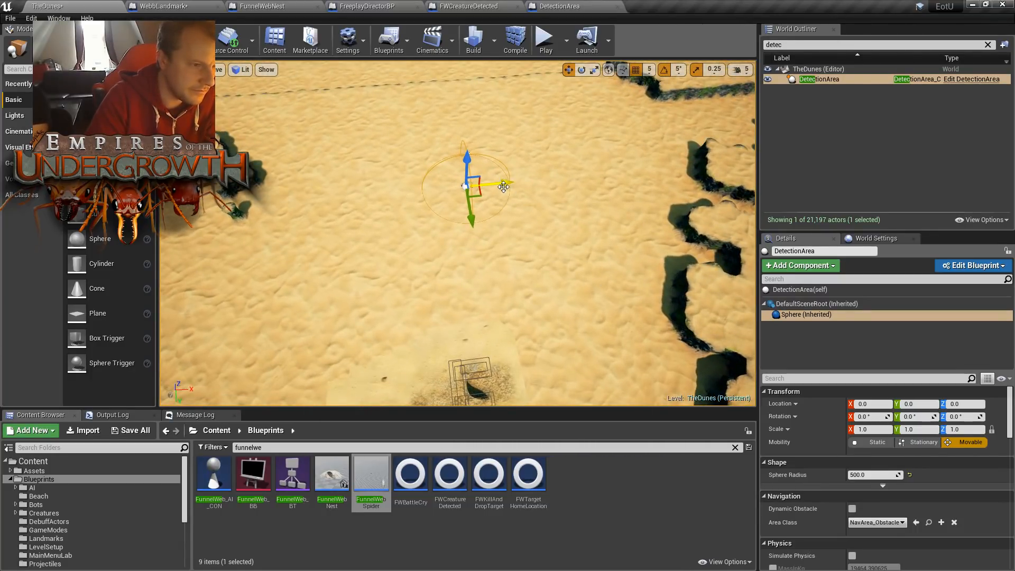
pyautogui.moveTo(547, 179); pyautogui.dragTo(528, 182)
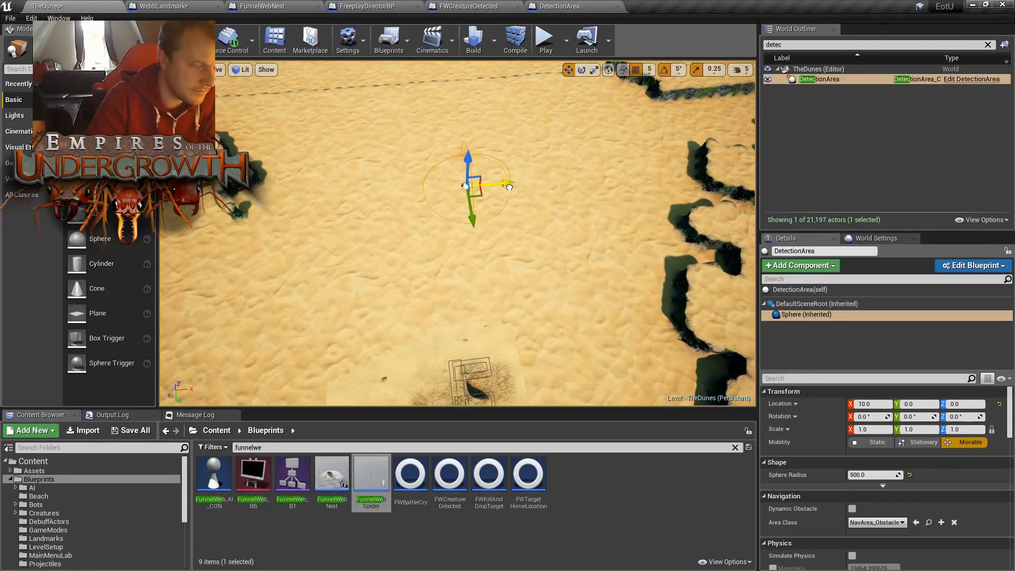
pyautogui.moveTo(478, 218); pyautogui.dragTo(587, 240, button='right')
pyautogui.moveTo(354, 181); pyautogui.dragTo(427, 149, button='right')
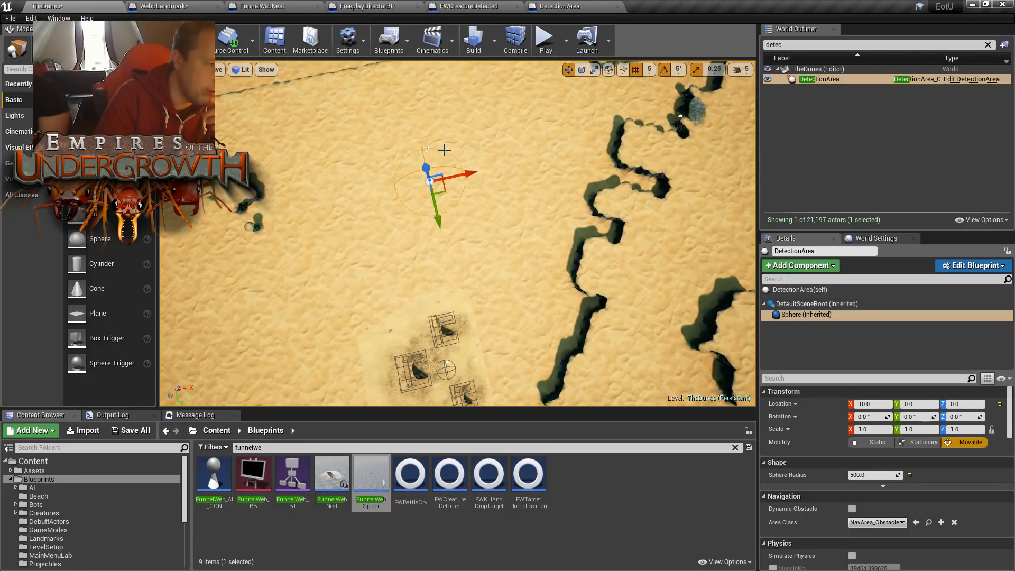
# - Set the DetectionArea's Sphere Radius to 600 and inspect its extent from several angles
pyautogui.moveTo(501, 207); pyautogui.dragTo(468, 185, button='right')
pyautogui.press('w')
pyautogui.click(868, 475)
pyautogui.write('600')
pyautogui.press('Return')
pyautogui.press('s')
pyautogui.moveTo(534, 238); pyautogui.dragTo(447, 227, button='right')
pyautogui.press('d')
pyautogui.moveTo(635, 318); pyautogui.dragTo(634, 318, button='right')
pyautogui.press('a')
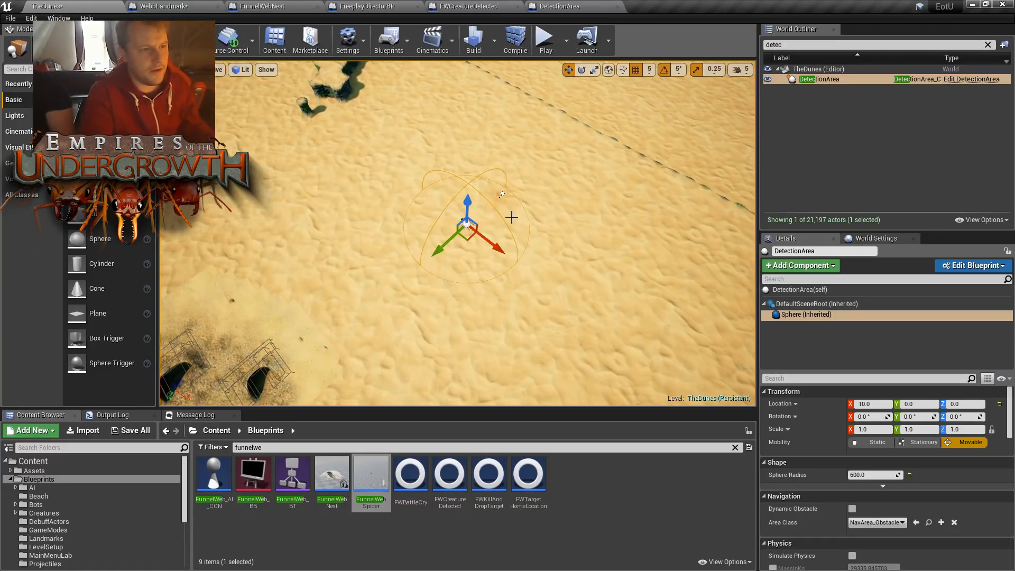
# - Return to WebbLandmark's Event Graph and delete the Add Sphere Collision node following the Detection Area spawn node
pyautogui.click(169, 6)
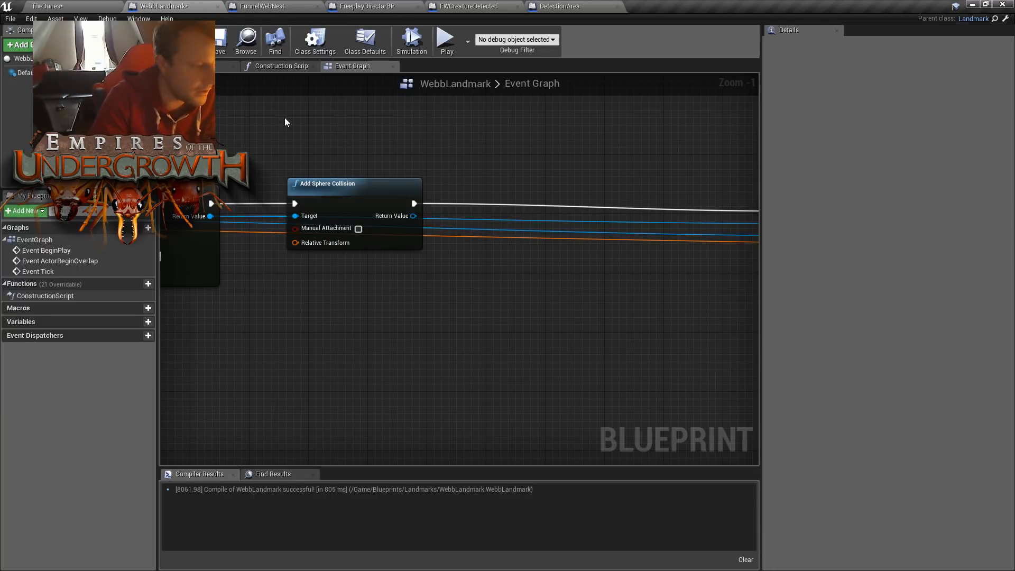
pyautogui.moveTo(345, 135); pyautogui.dragTo(442, 192, button='right')
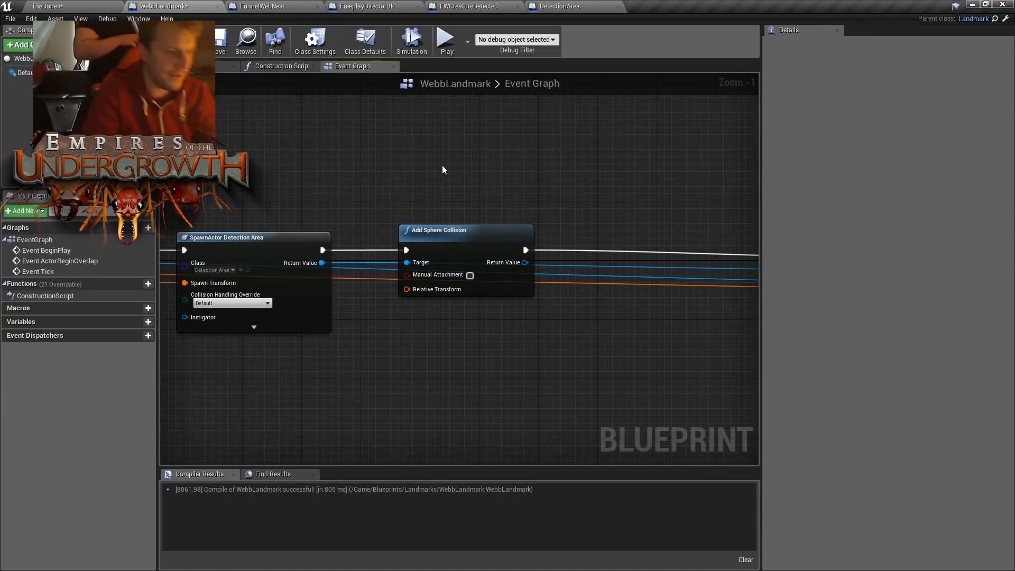
pyautogui.moveTo(593, 195); pyautogui.dragTo(687, 177, button='right')
pyautogui.moveTo(415, 123); pyautogui.dragTo(526, 100, button='right')
pyautogui.click(442, 205)
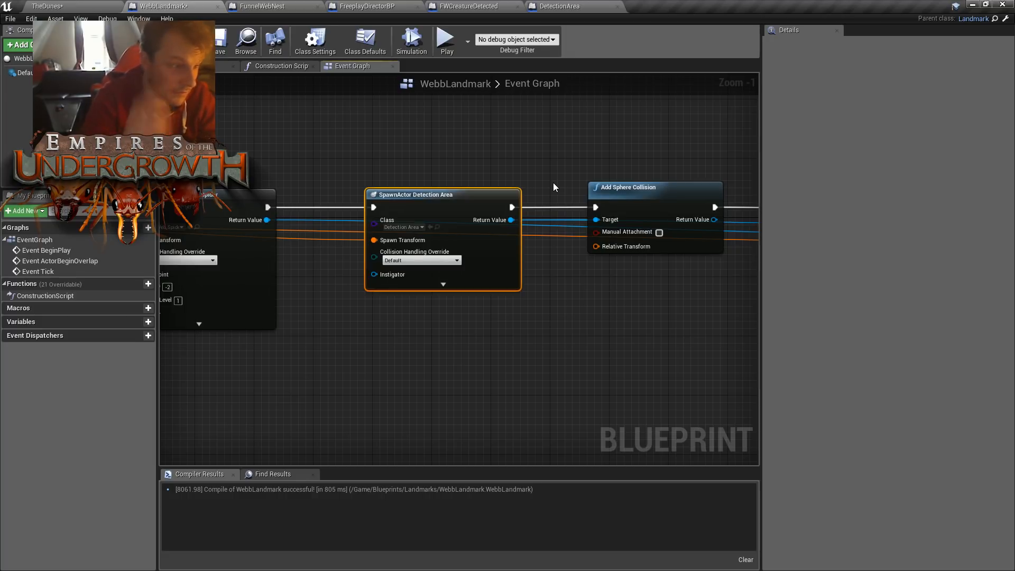
pyautogui.click(462, 175)
pyautogui.click(468, 193)
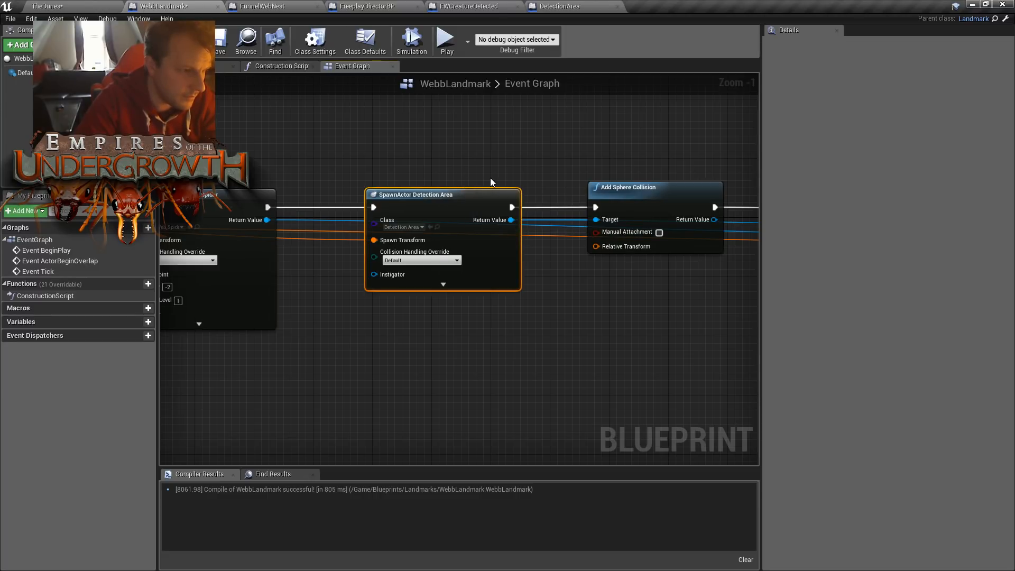
pyautogui.scroll(1, 490, 178)
pyautogui.click(506, 160)
pyautogui.click(476, 196)
pyautogui.moveTo(430, 172); pyautogui.dragTo(552, 147, button='right')
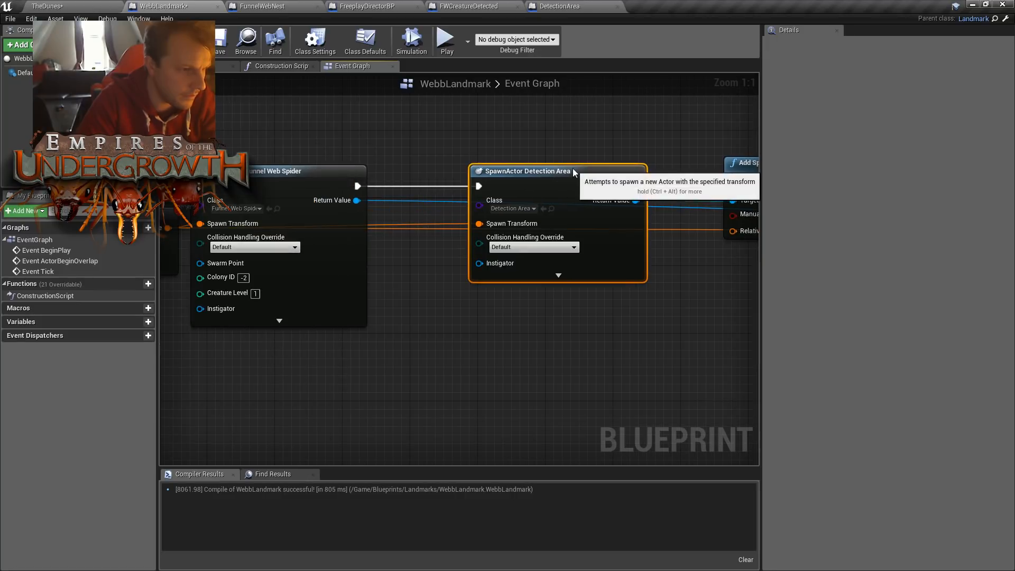
pyautogui.moveTo(716, 168); pyautogui.dragTo(520, 170, button='right')
pyautogui.click(677, 173)
pyautogui.press('Delete')
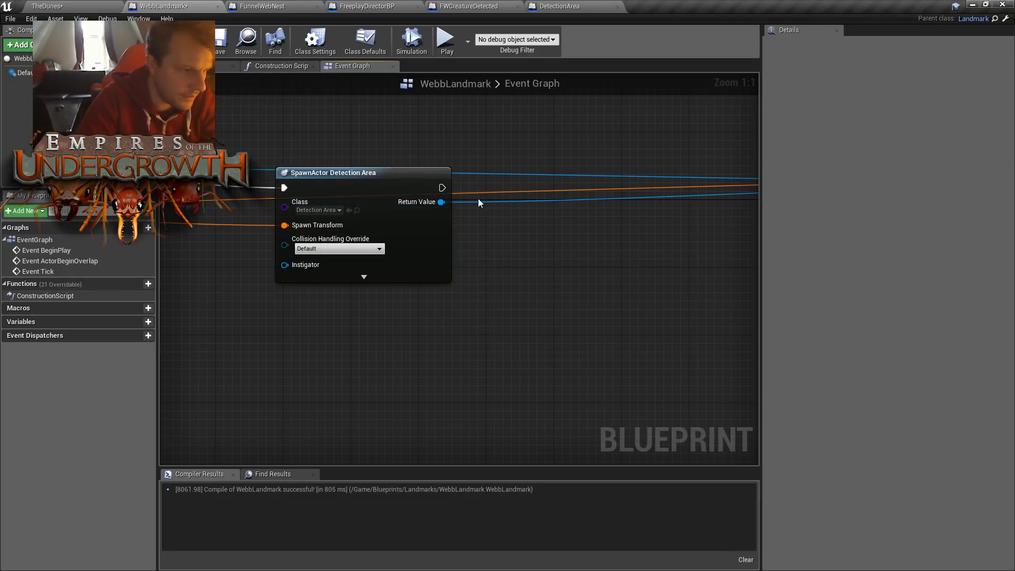
# - Get the Sphere component from the Detection Area spawn's Return Value and add a Set Sphere Radius node targeting it
pyautogui.moveTo(436, 205); pyautogui.dragTo(490, 213)
pyautogui.write('sphere')
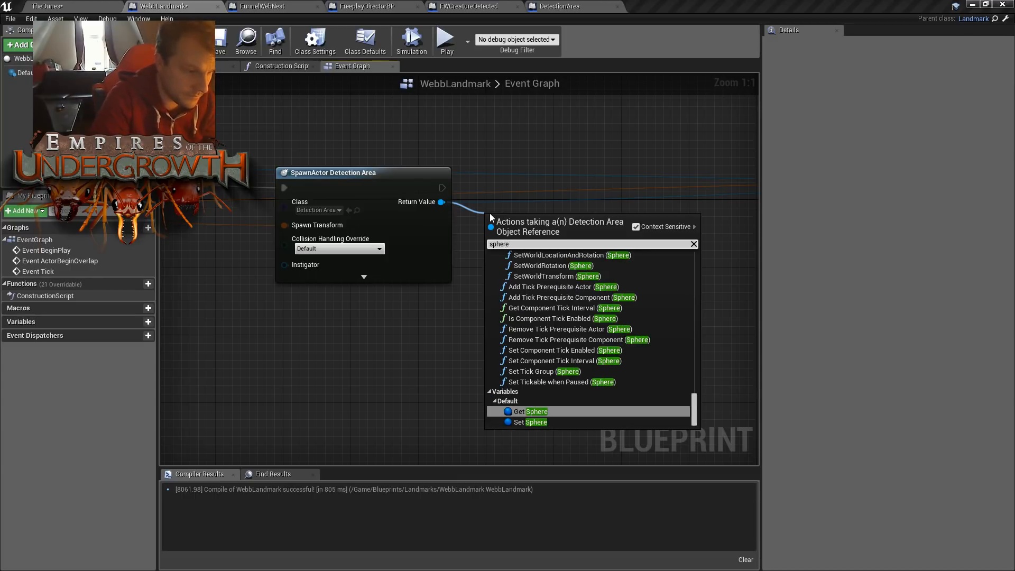
pyautogui.press('Return')
pyautogui.moveTo(566, 226); pyautogui.dragTo(612, 214)
pyautogui.write('set')
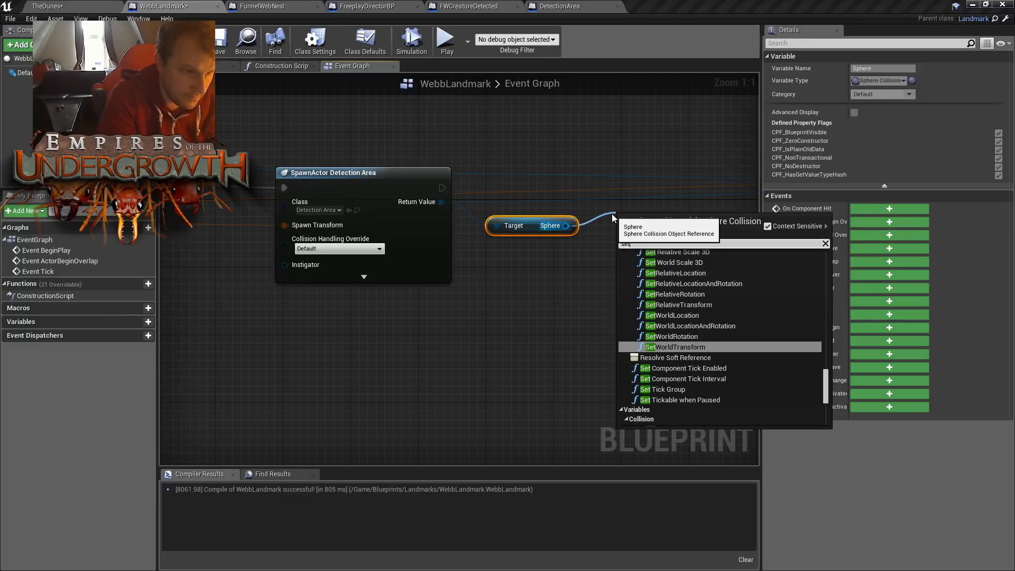
pyautogui.press('BackSpace')
pyautogui.press('BackSpace')
pyautogui.press('BackSpace')
pyautogui.write('radiu')
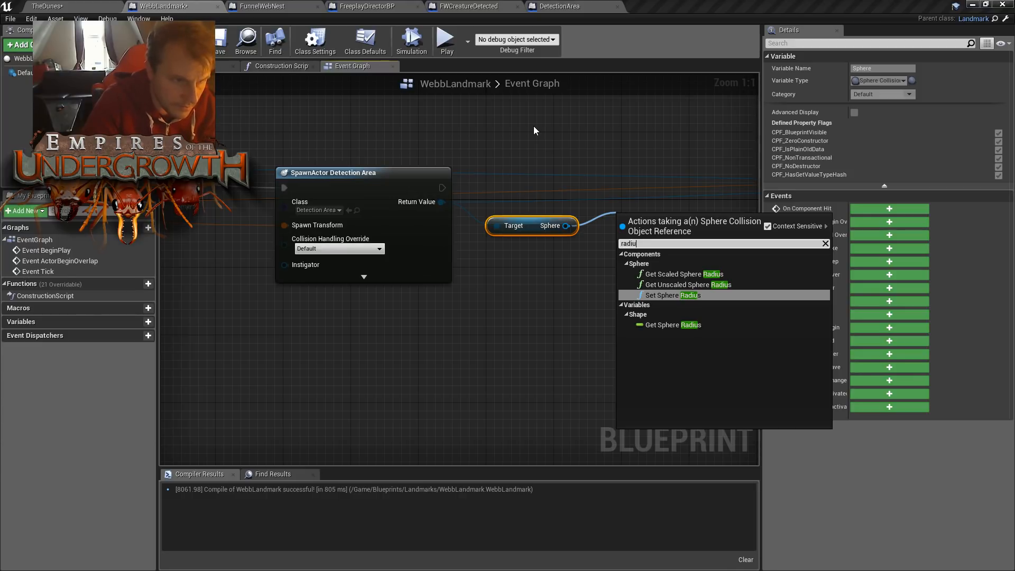
pyautogui.press('Return')
# - Reposition the Set Sphere Radius node and set its In Sphere Radius to 600
pyautogui.moveTo(661, 217); pyautogui.dragTo(662, 197)
pyautogui.click(688, 243)
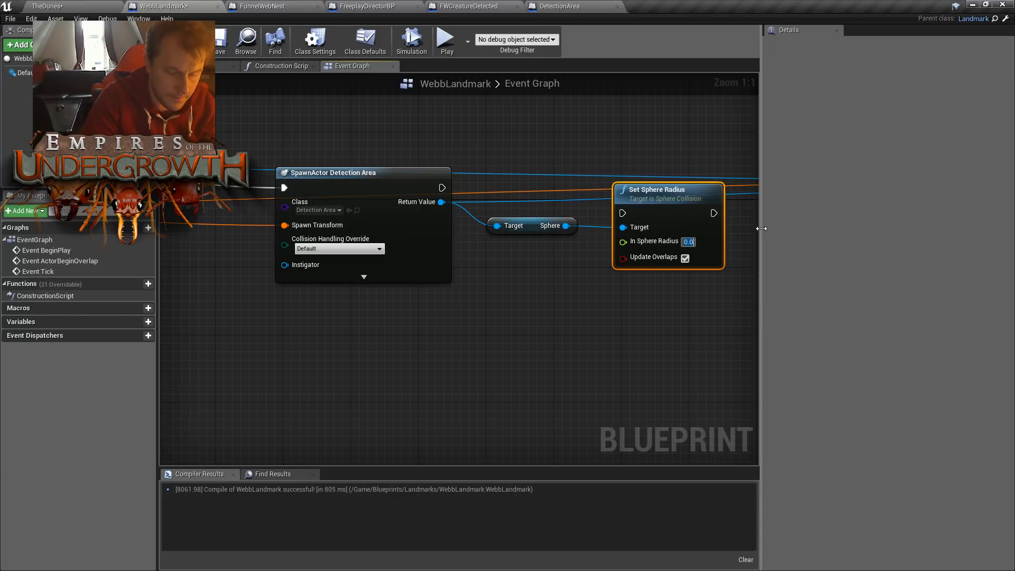
pyautogui.write('600')
pyautogui.press('Return')
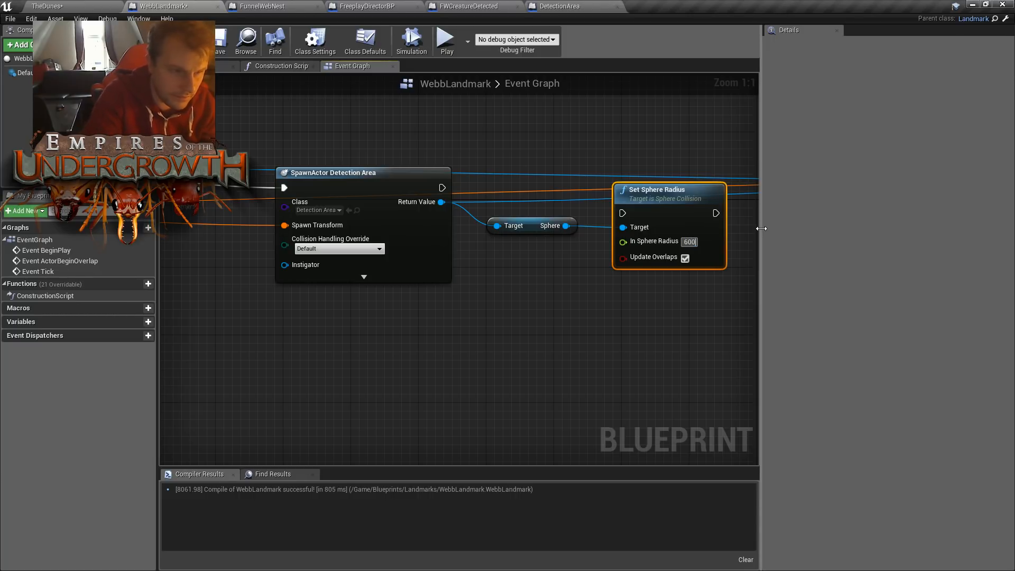
# - Wire Set Sphere Radius into the execution flow between the Detection Area spawn and the node that follows it, and compile and save WebbLandmark
pyautogui.moveTo(664, 201); pyautogui.dragTo(664, 176)
pyautogui.moveTo(442, 187); pyautogui.dragTo(629, 190)
pyautogui.moveTo(631, 190); pyautogui.dragTo(439, 183, button='right')
pyautogui.scroll(-2, 373, 198)
pyautogui.moveTo(350, 177); pyautogui.dragTo(643, 186)
pyautogui.moveTo(550, 253); pyautogui.dragTo(649, 233, button='right')
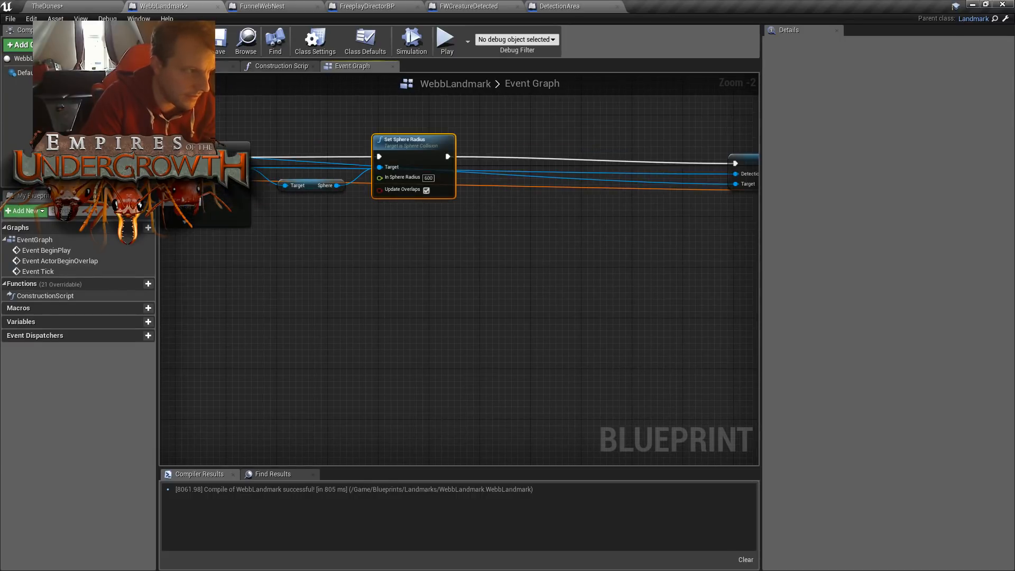
pyautogui.click(222, 54)
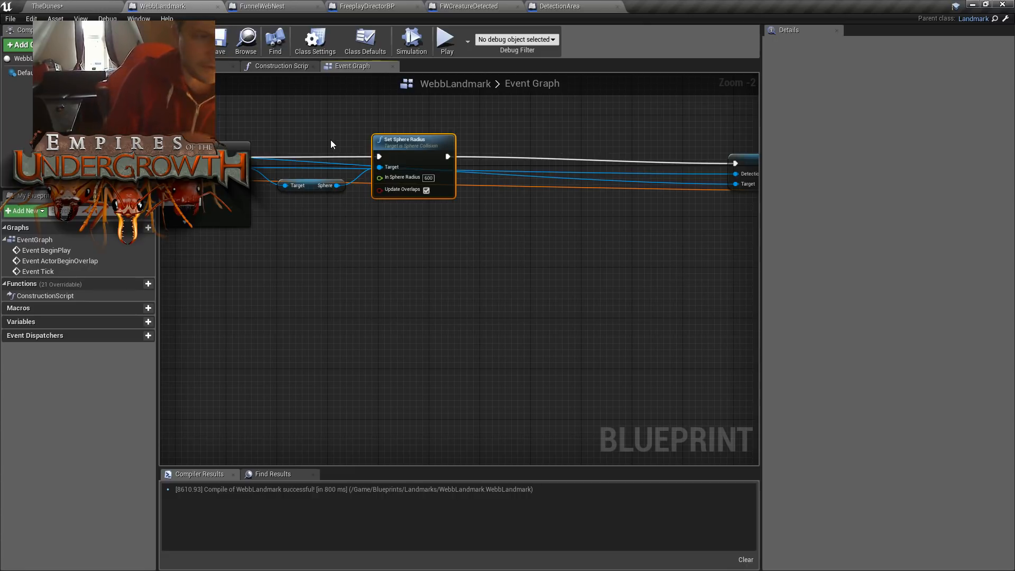
# - Play-test TheDunes, inspect a funnel web nest on the surface, and dig a tunnel upward from the colony's starting chamber
pyautogui.click(96, 5)
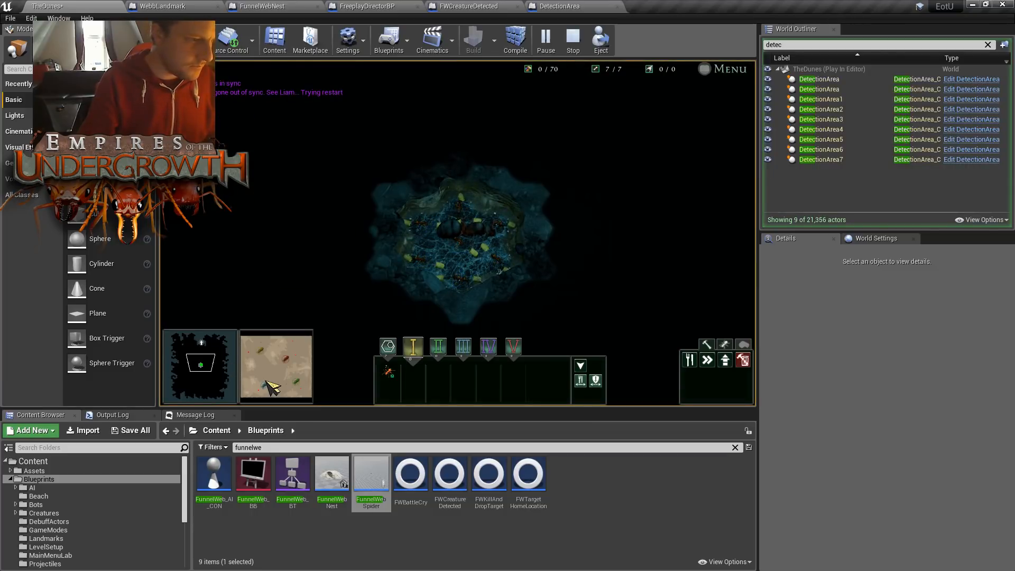
pyautogui.click(253, 355)
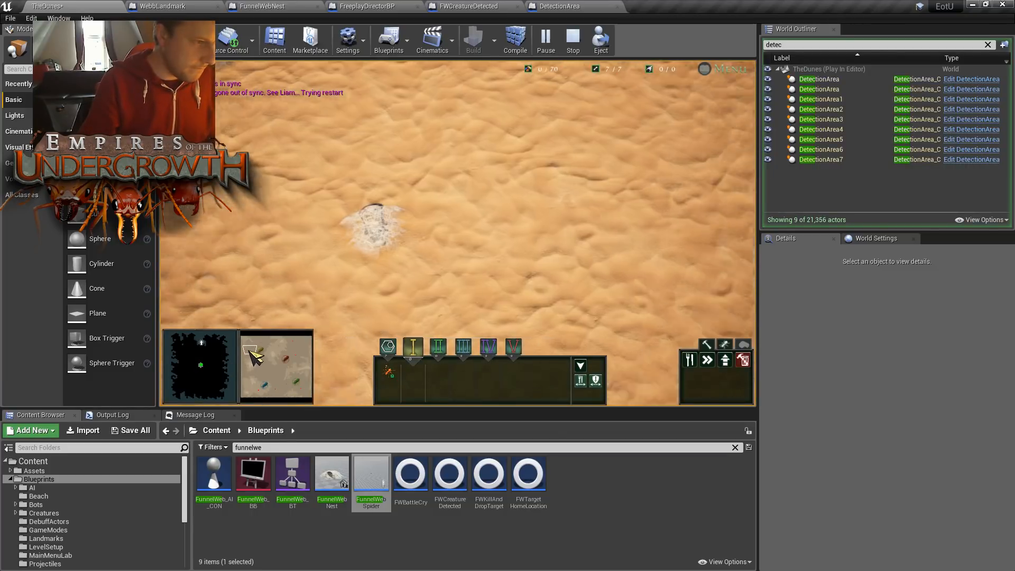
pyautogui.moveTo(250, 350); pyautogui.dragTo(204, 357)
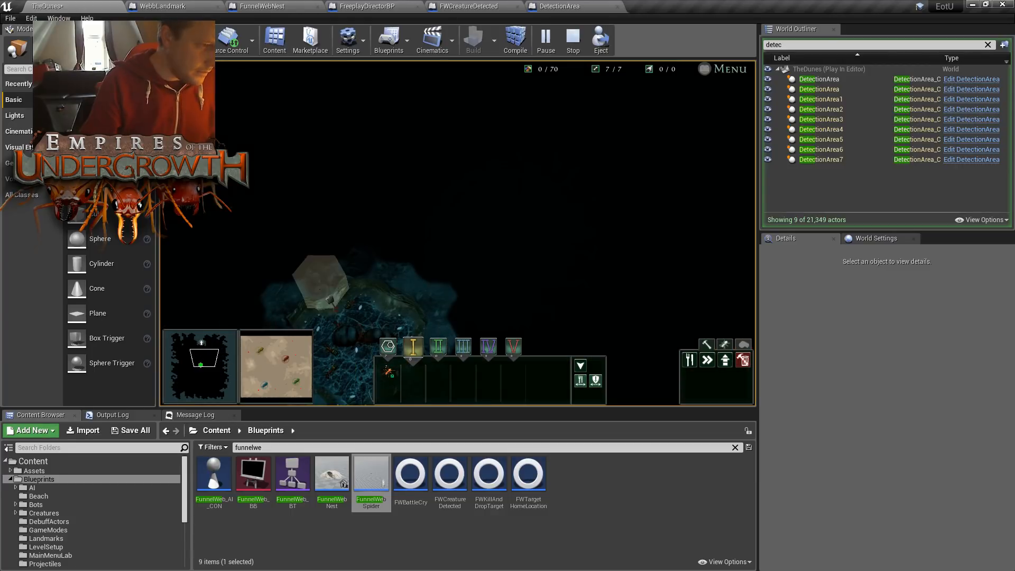
pyautogui.click(351, 267)
pyautogui.press('w')
pyautogui.moveTo(354, 268)
pyautogui.mouseDown()
pyautogui.moveTo(362, 193)
pyautogui.moveTo(444, 145)
pyautogui.mouseUp()
pyautogui.click(200, 356)
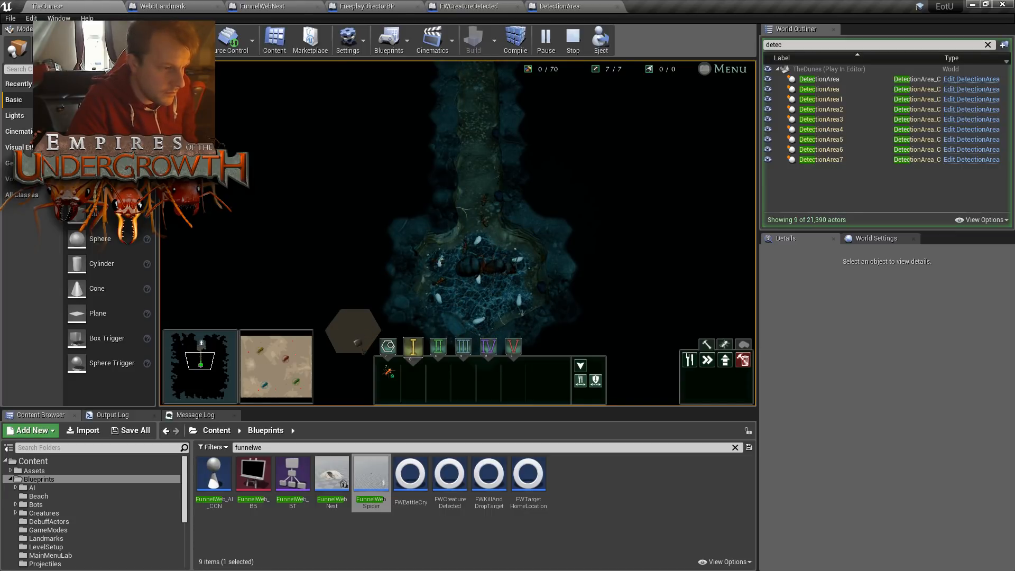
# - Send the group I ants to funnel web nests on the surface, watch them approach, and end the play test
pyautogui.click(265, 363)
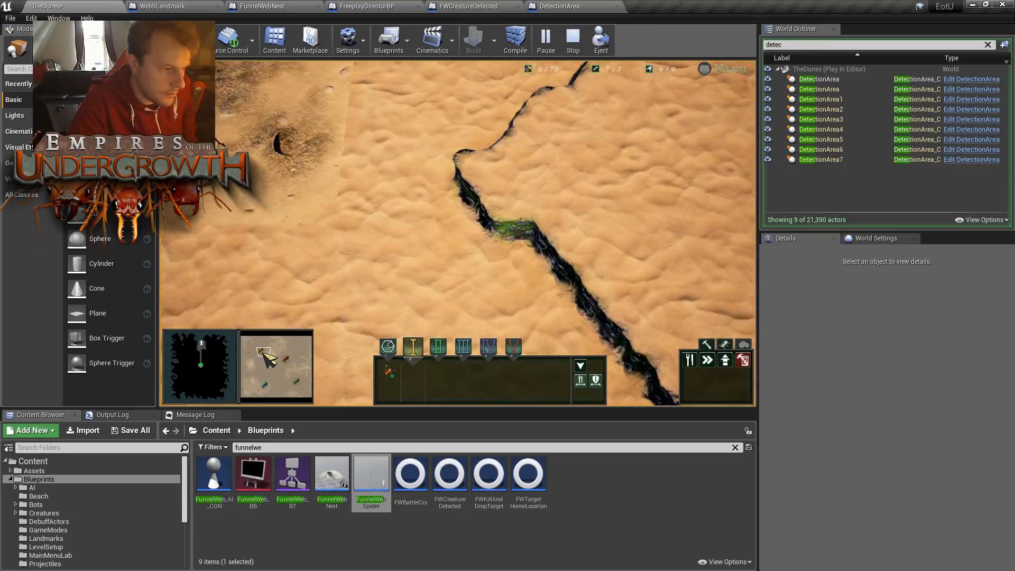
pyautogui.click(294, 357)
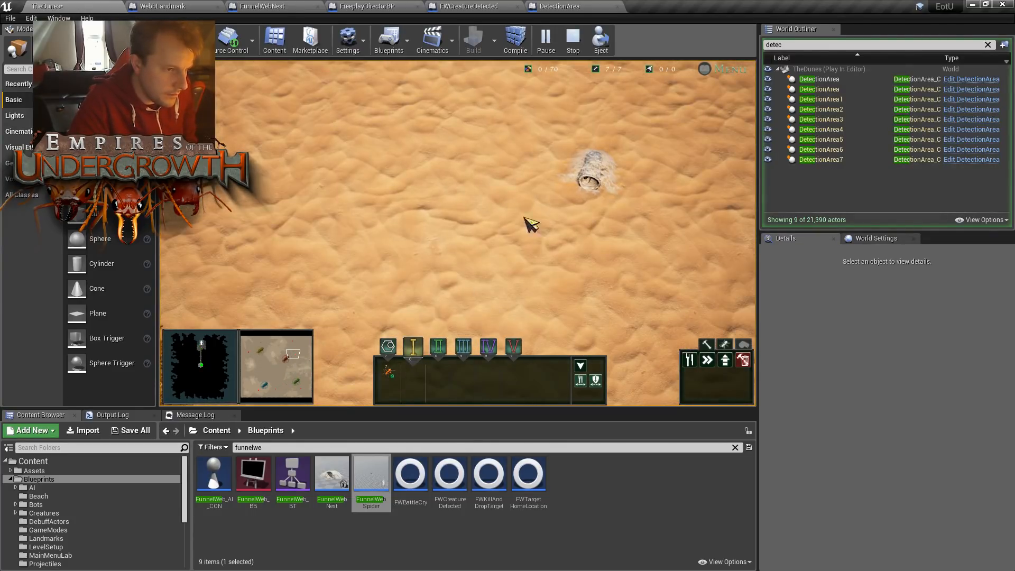
pyautogui.rightClick(561, 193)
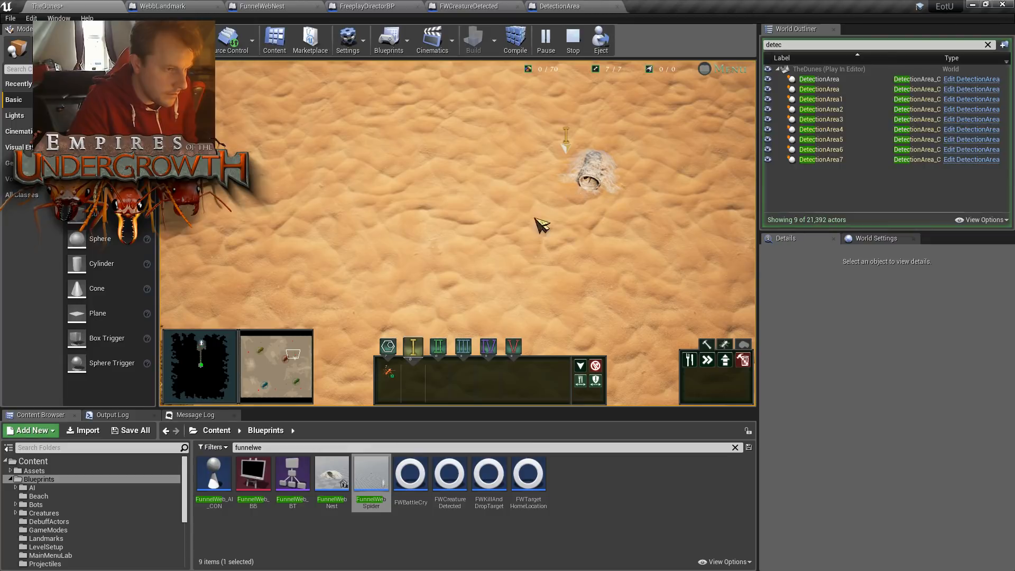
pyautogui.click(262, 353)
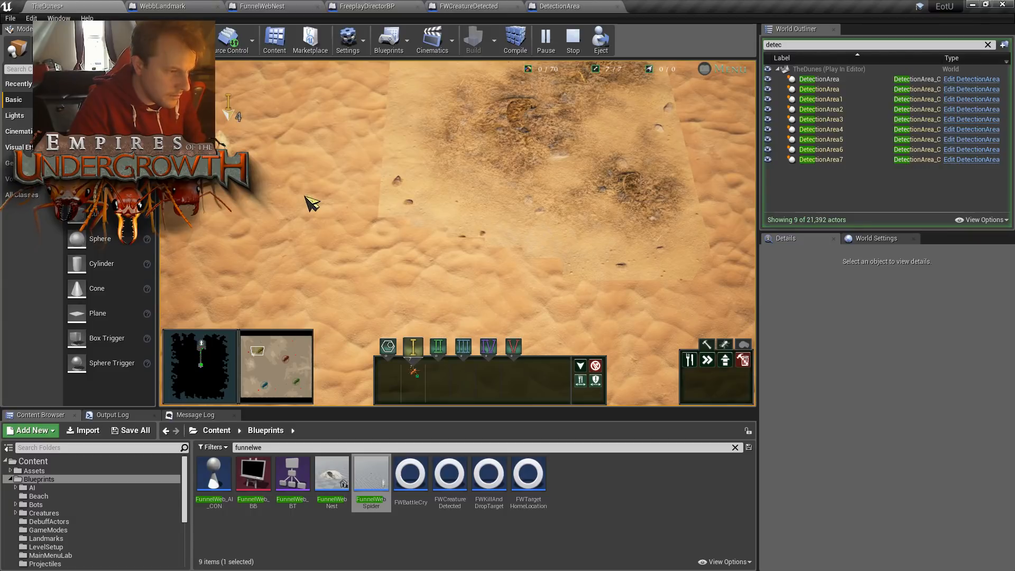
pyautogui.press('w')
pyautogui.press('a')
pyautogui.press('s')
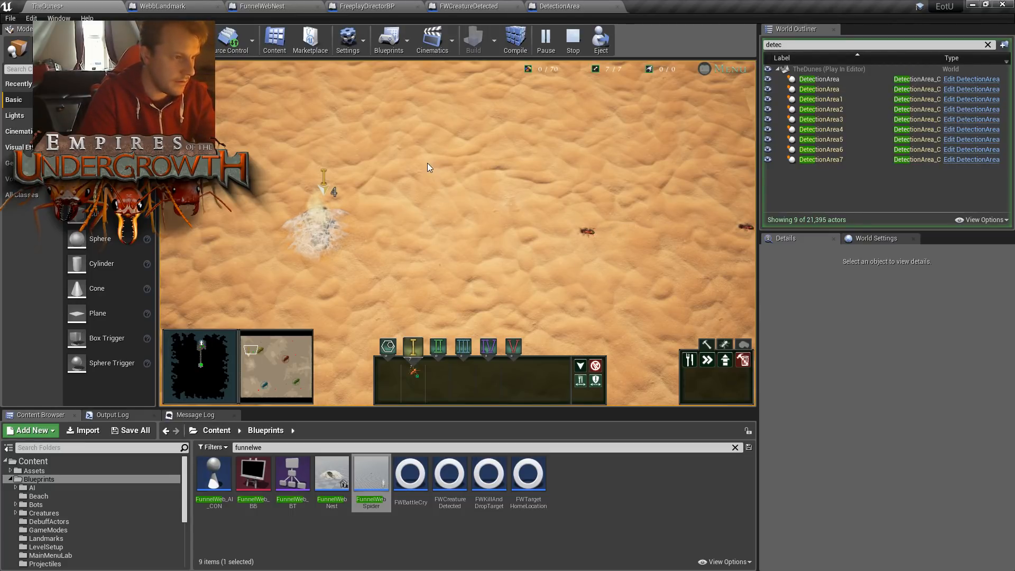
pyautogui.press('Escape')
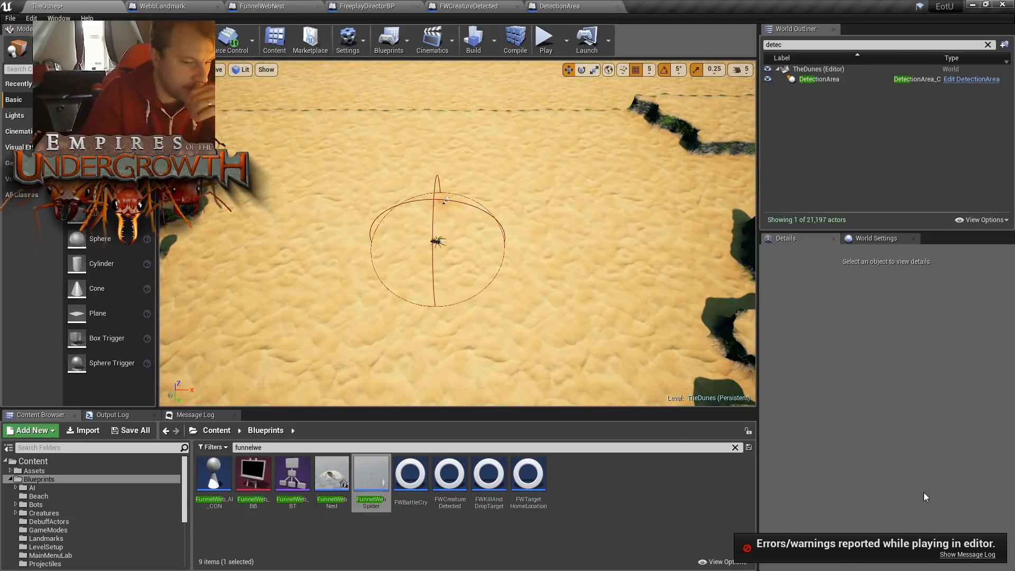
# - Delete the spider placed inside the detection sphere in TheDunes
pyautogui.moveTo(462, 222); pyautogui.dragTo(453, 229, button='right')
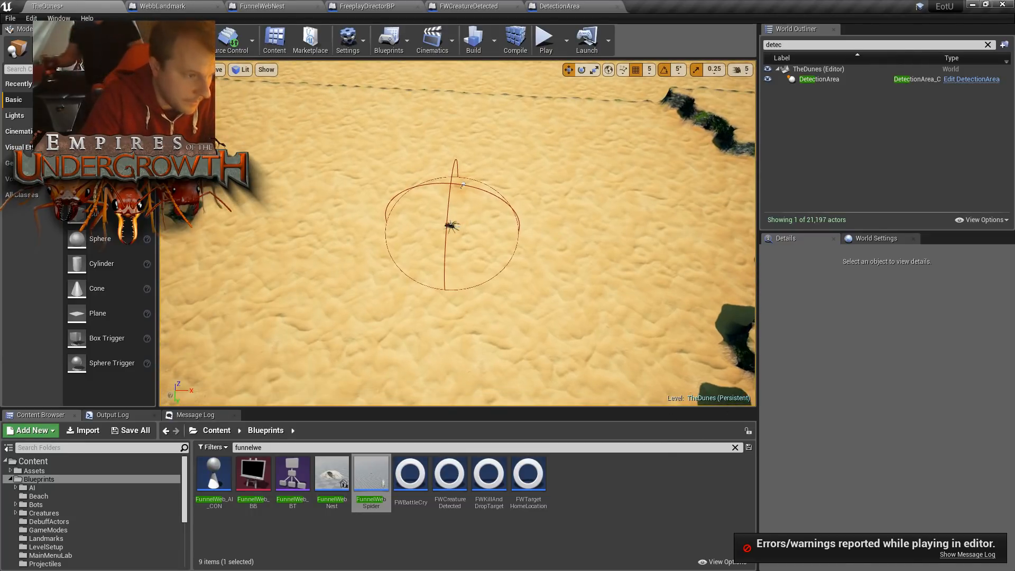
pyautogui.click(452, 227)
pyautogui.press('Delete')
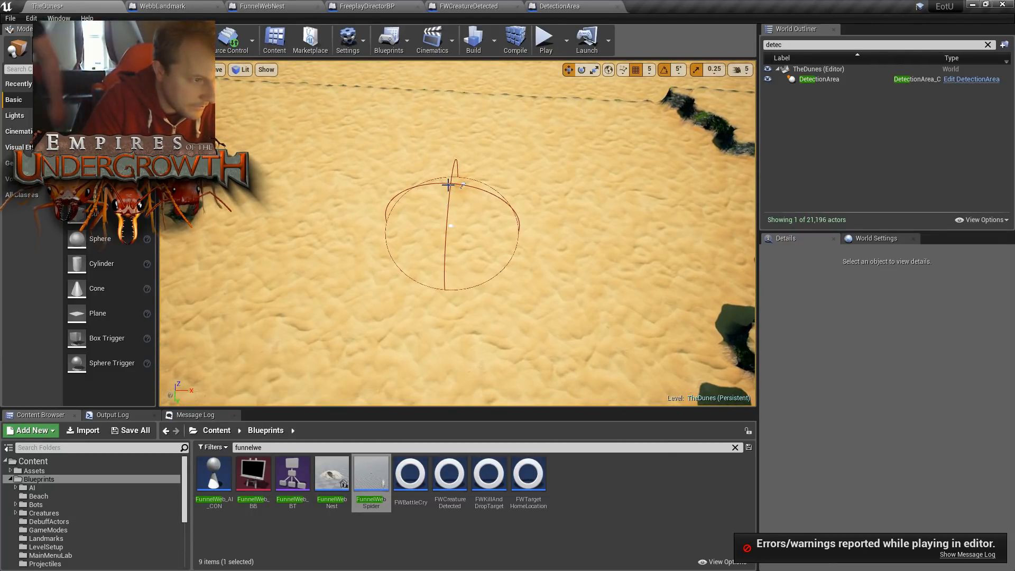
# - Select the DetectionArea actor by its sphere outline in TheDunes and delete it
pyautogui.click(464, 185)
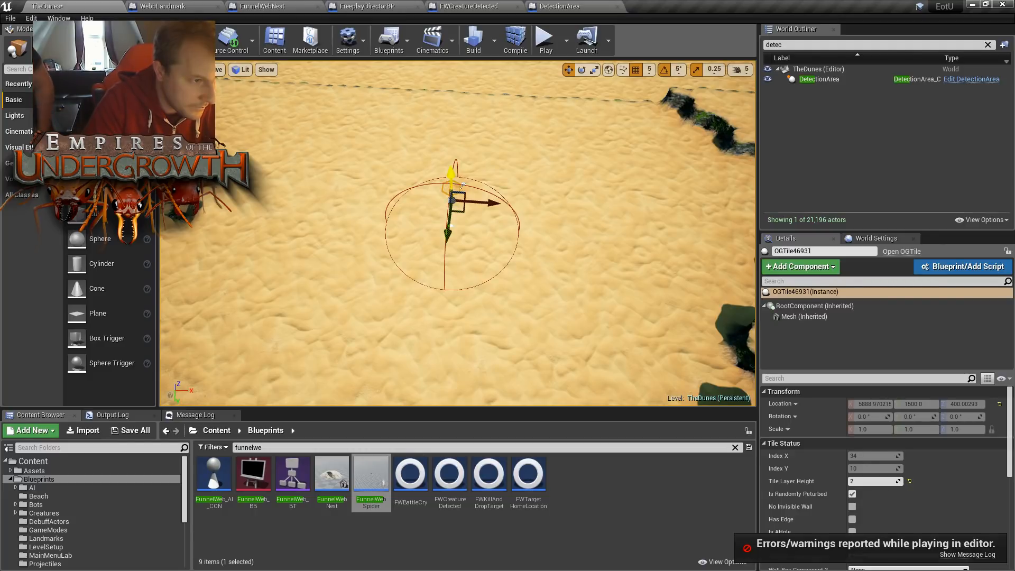
pyautogui.click(513, 236)
pyautogui.click(519, 223)
pyautogui.click(511, 209)
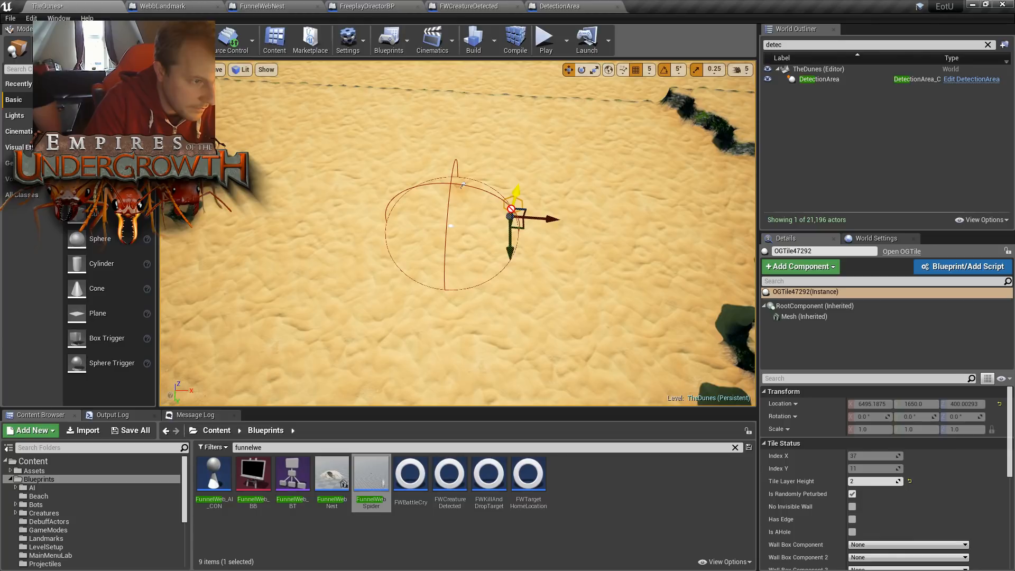
pyautogui.click(520, 222)
pyautogui.click(519, 220)
pyautogui.click(517, 220)
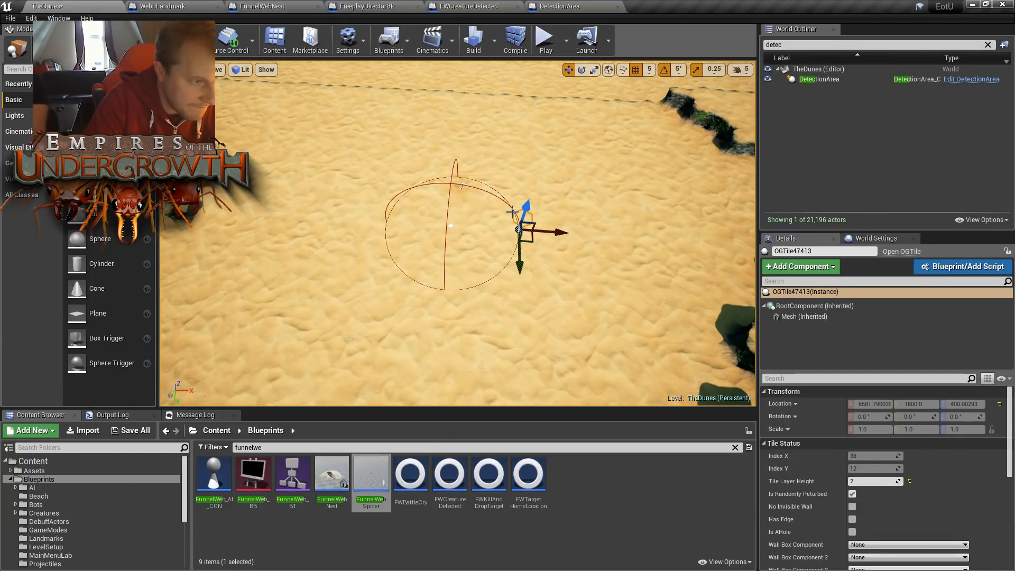
pyautogui.click(511, 208)
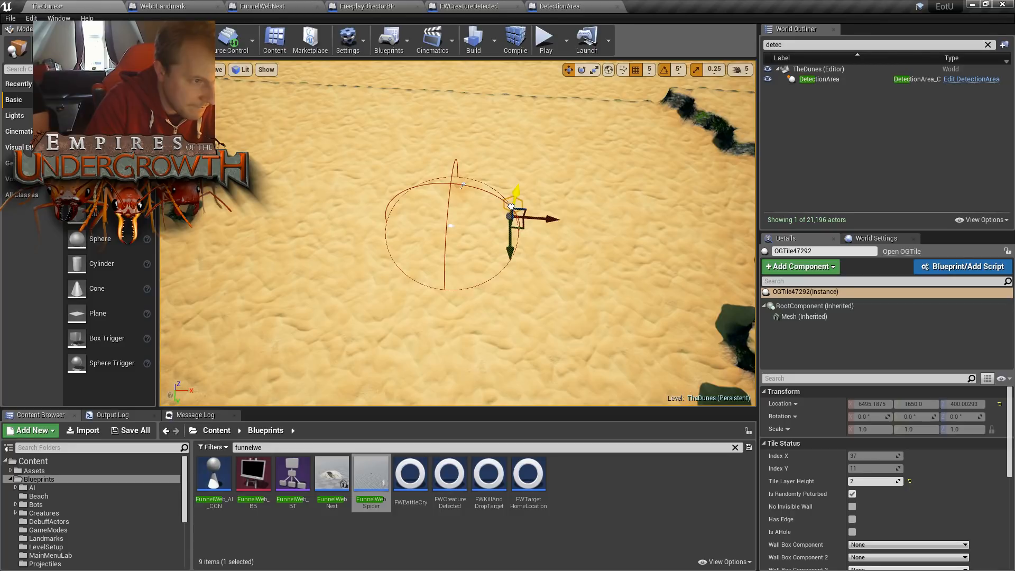
pyautogui.click(444, 289)
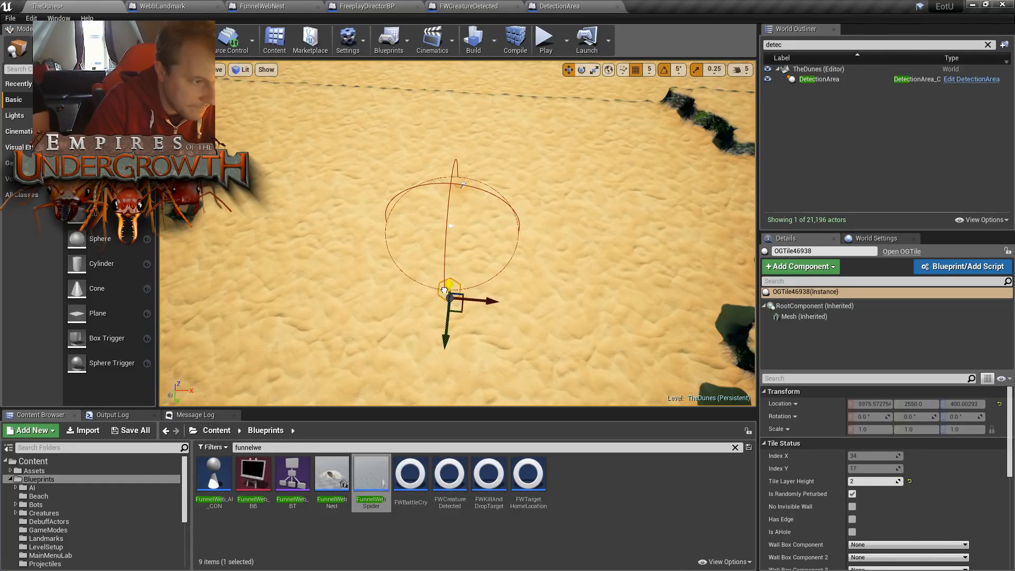
pyautogui.click(447, 284)
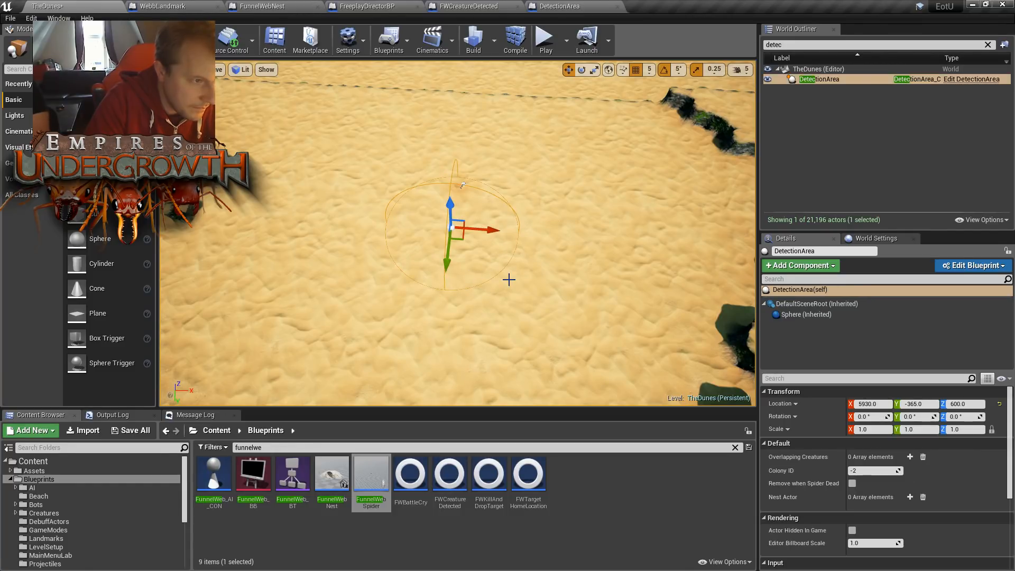
pyautogui.press('Delete')
pyautogui.moveTo(509, 280); pyautogui.dragTo(402, 291, button='right')
pyautogui.moveTo(508, 207); pyautogui.dragTo(424, 238, button='right')
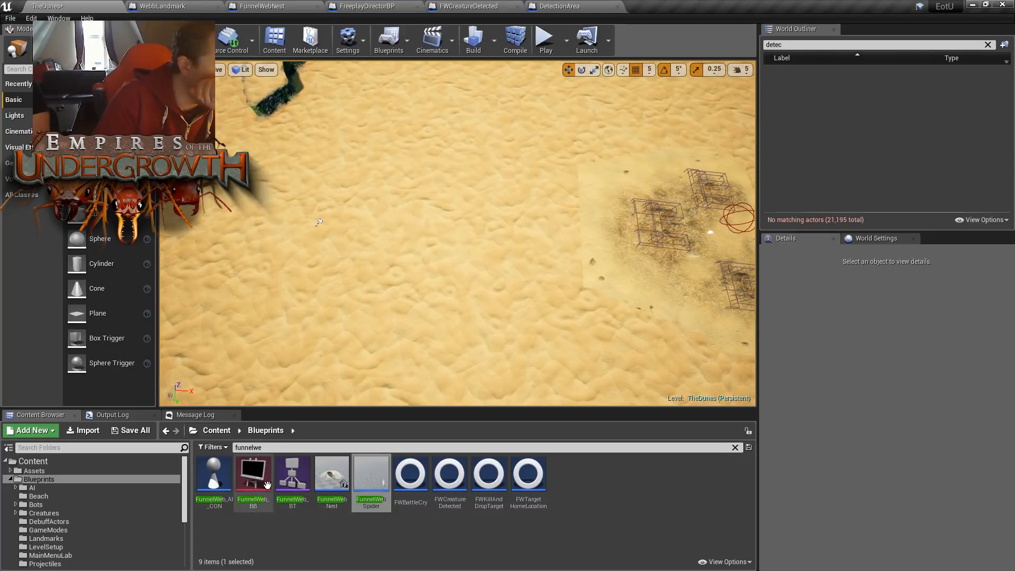
# - Search the Blueprints folder for "web" assets
pyautogui.rightClick(338, 486)
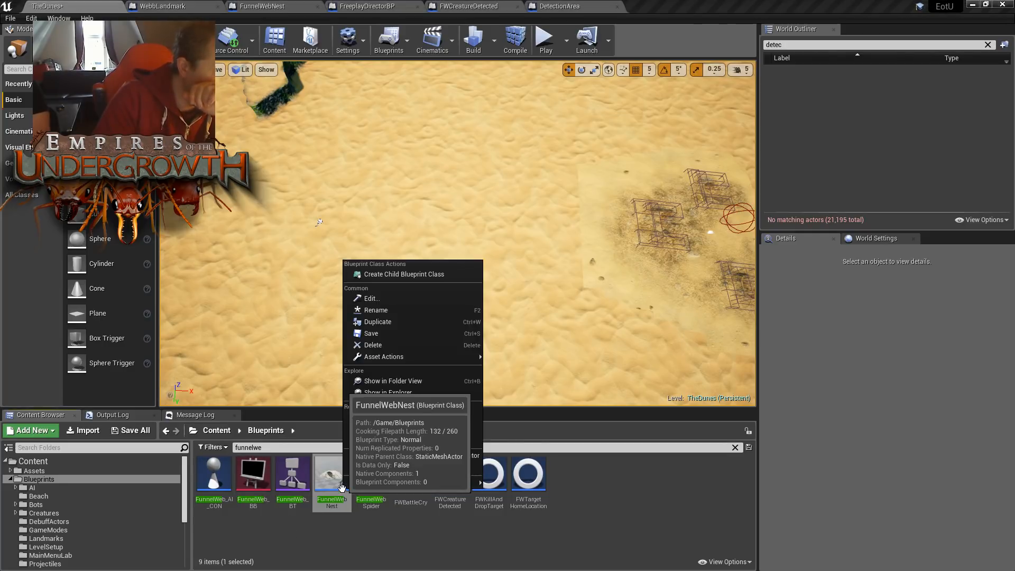
pyautogui.click(56, 480)
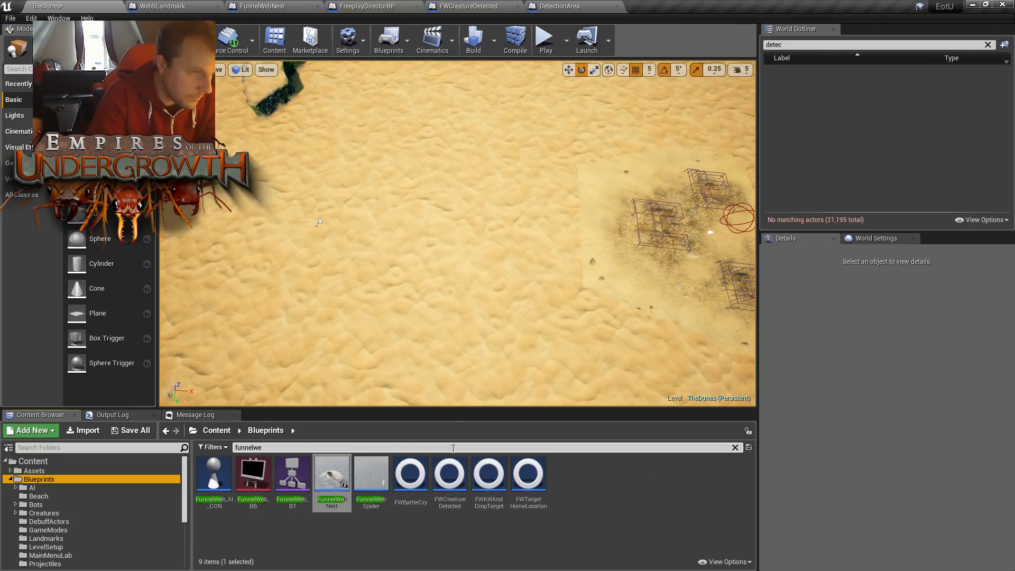
pyautogui.click(266, 449)
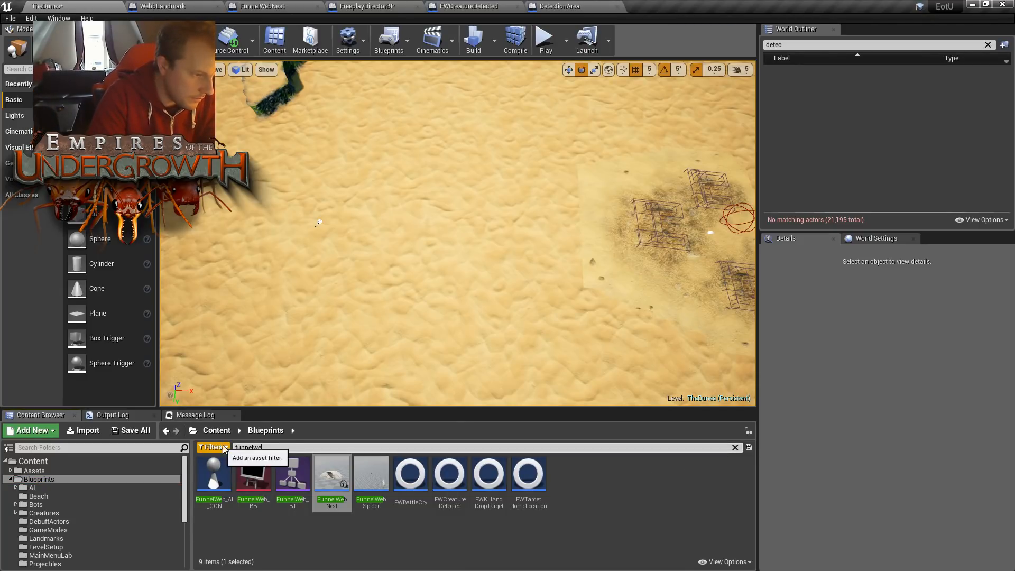
pyautogui.write('web')
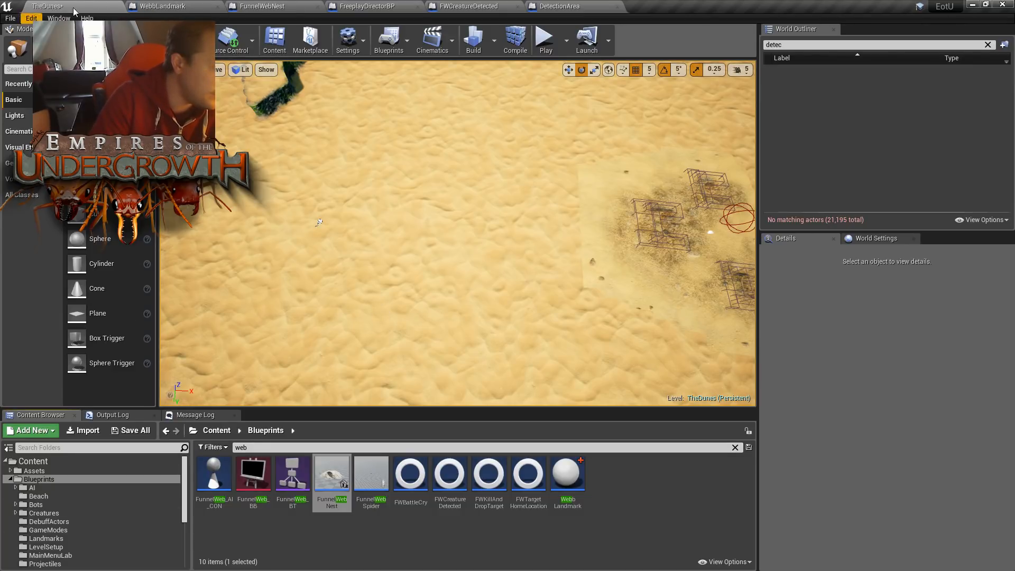
# - Open the 1-2-Subjugation level from Levels/Formicarium/Stage1 without saving the changes to TheDunes
pyautogui.scroll(-3, 53, 523)
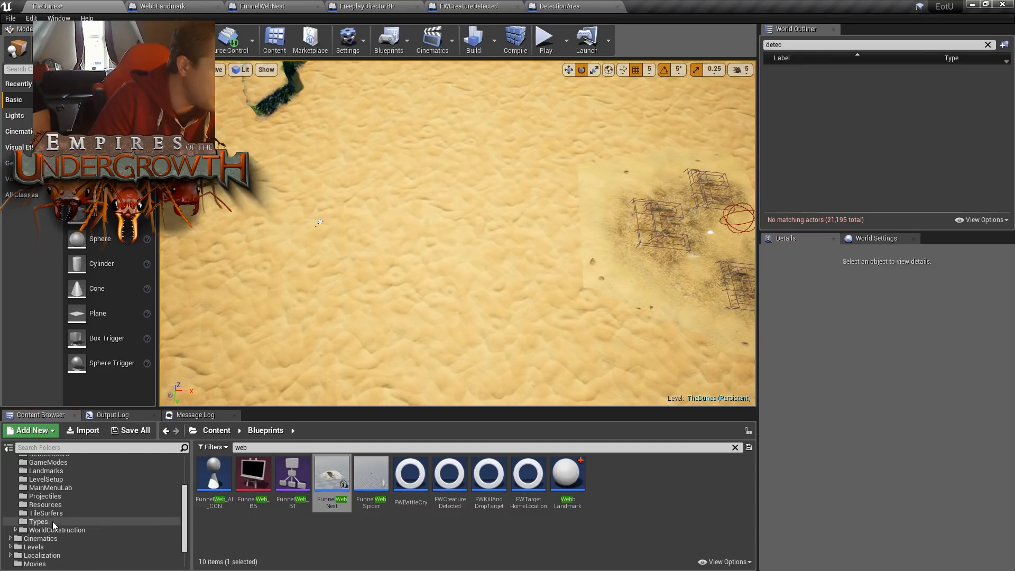
pyautogui.click(55, 547)
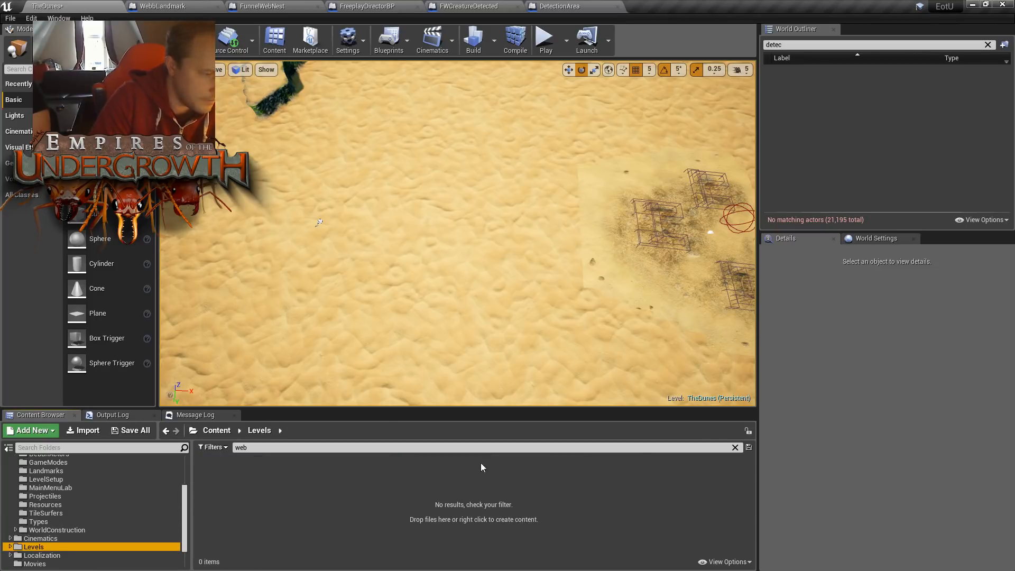
pyautogui.click(735, 448)
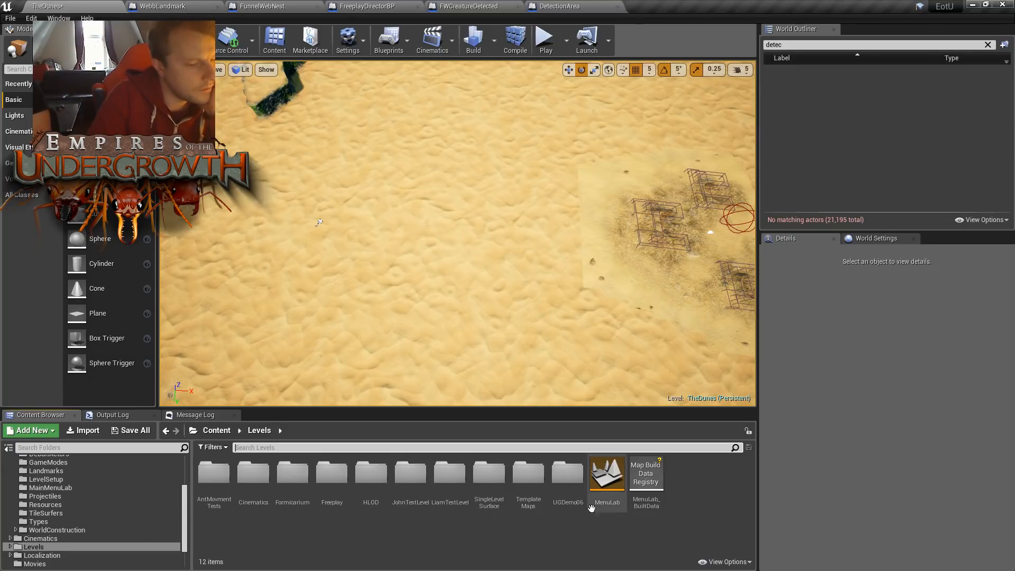
pyautogui.click(292, 492)
pyautogui.doubleClick(293, 492)
pyautogui.click(247, 480)
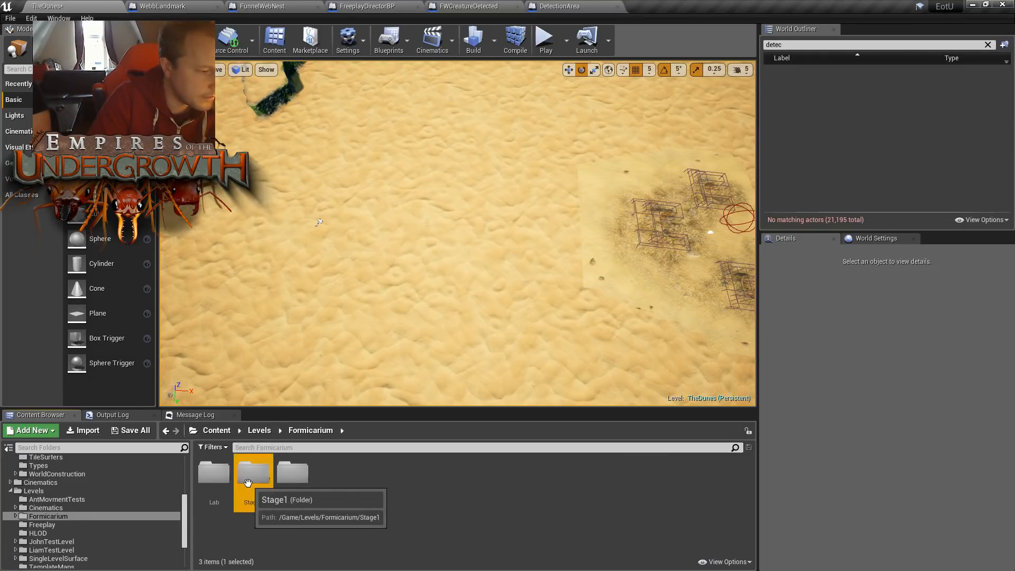
pyautogui.doubleClick(248, 480)
pyautogui.doubleClick(300, 490)
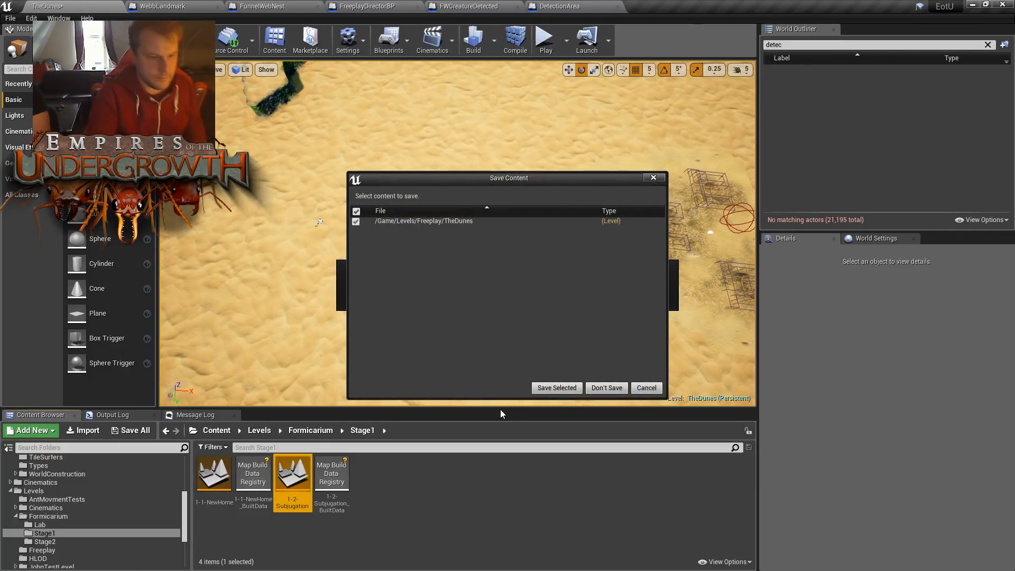
pyautogui.click(609, 388)
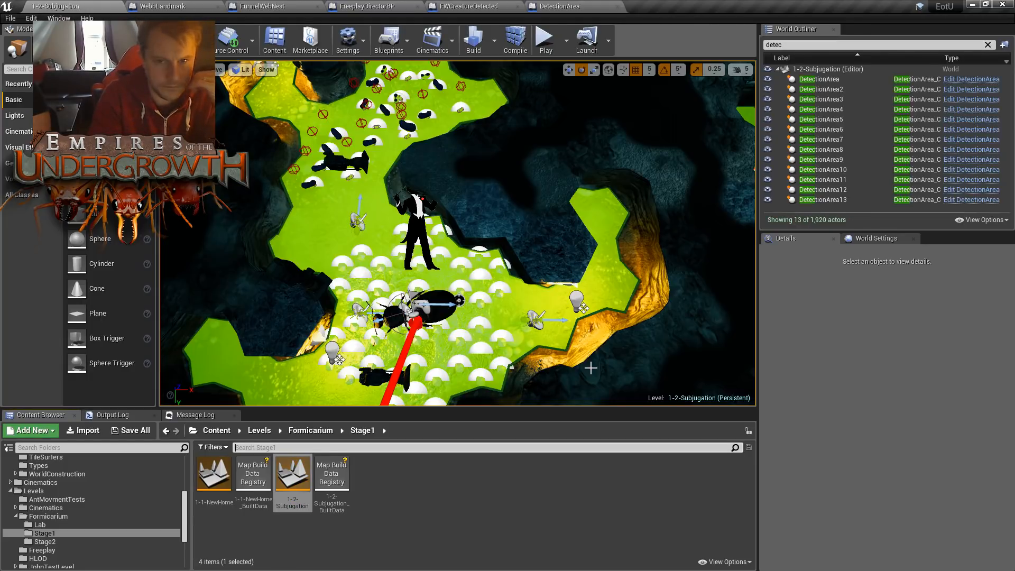
# - Examine the webbed cavern floor in 1-2-Subjugation, picking objects there to find which actor draws the web
pyautogui.click(556, 303)
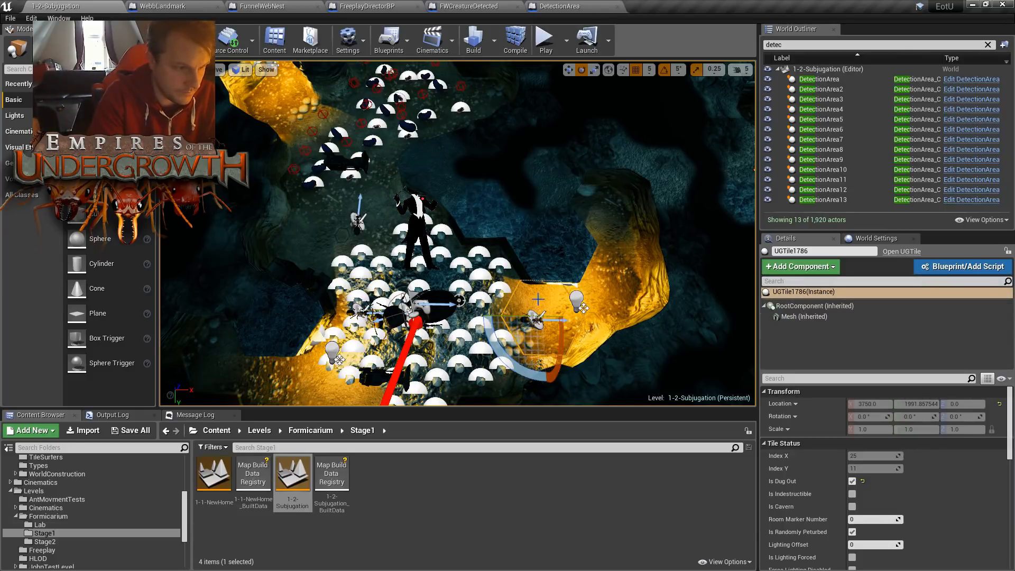
pyautogui.moveTo(556, 304); pyautogui.dragTo(480, 229, button='right')
pyautogui.press('s')
pyautogui.press('w')
pyautogui.click(481, 229)
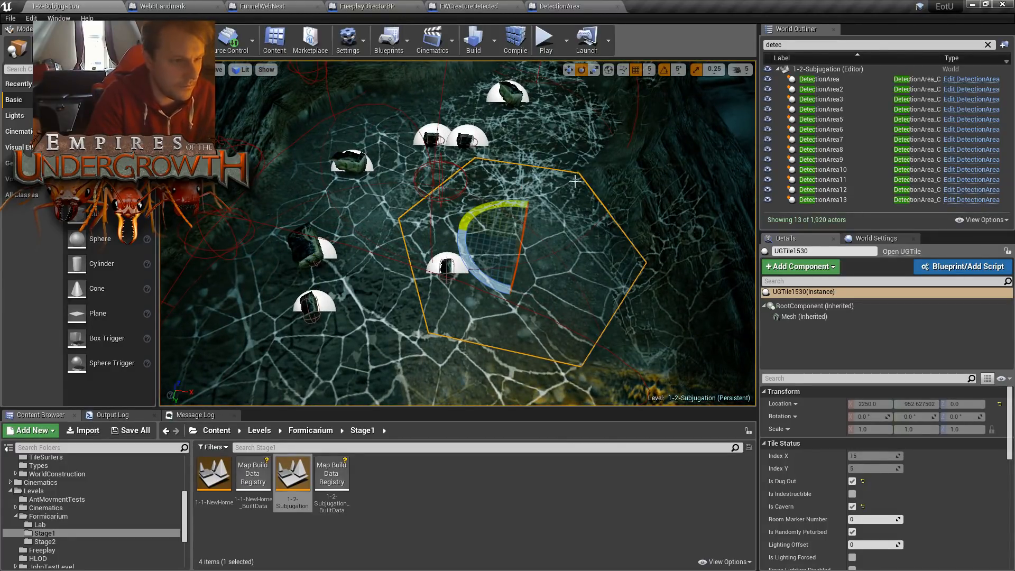
pyautogui.click(566, 157)
pyautogui.click(463, 191)
pyautogui.click(404, 187)
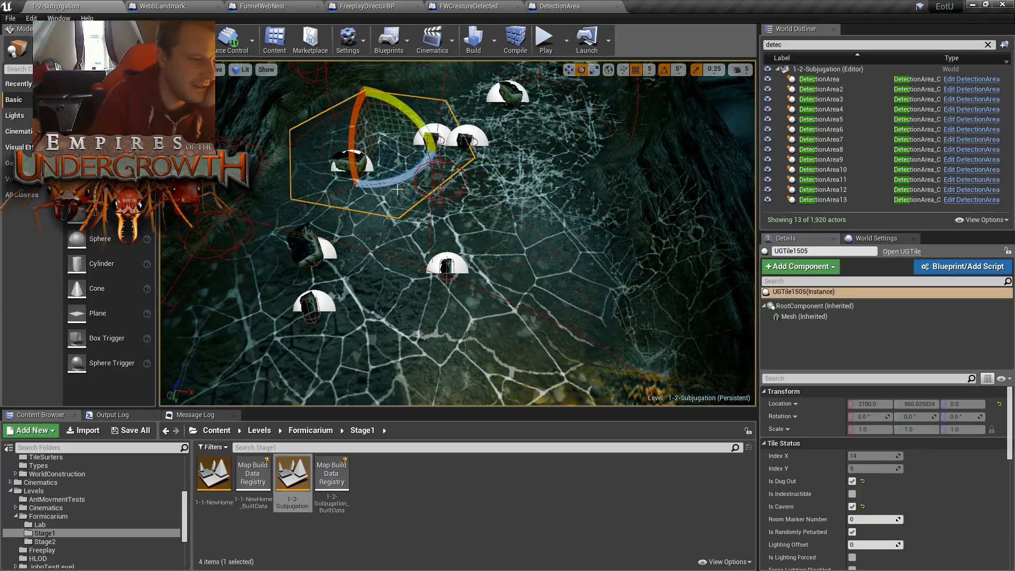
pyautogui.click(378, 226)
pyautogui.click(480, 233)
pyautogui.click(442, 190)
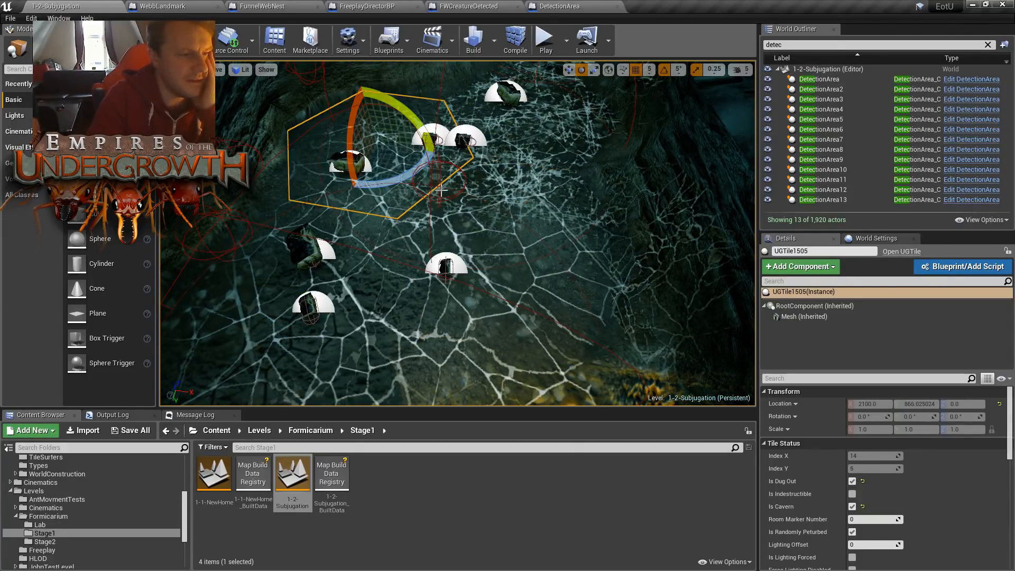
pyautogui.click(525, 157)
pyautogui.click(518, 190)
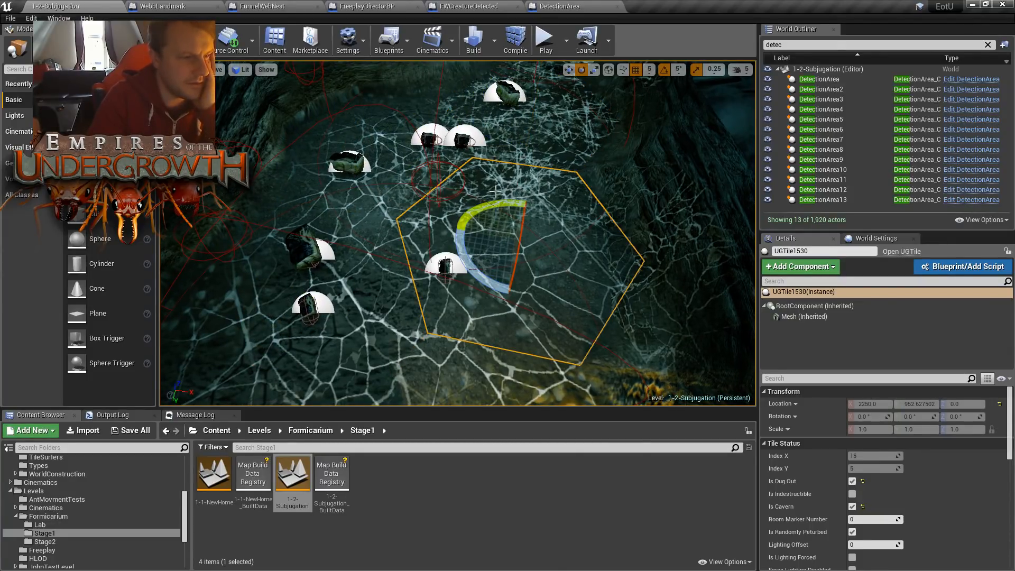
pyautogui.click(373, 203)
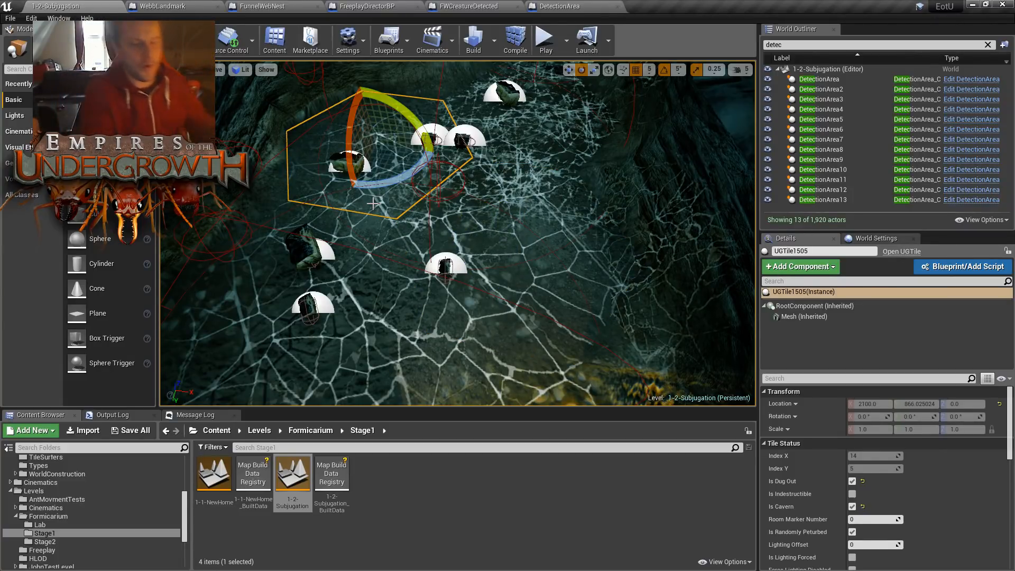
pyautogui.click(344, 289)
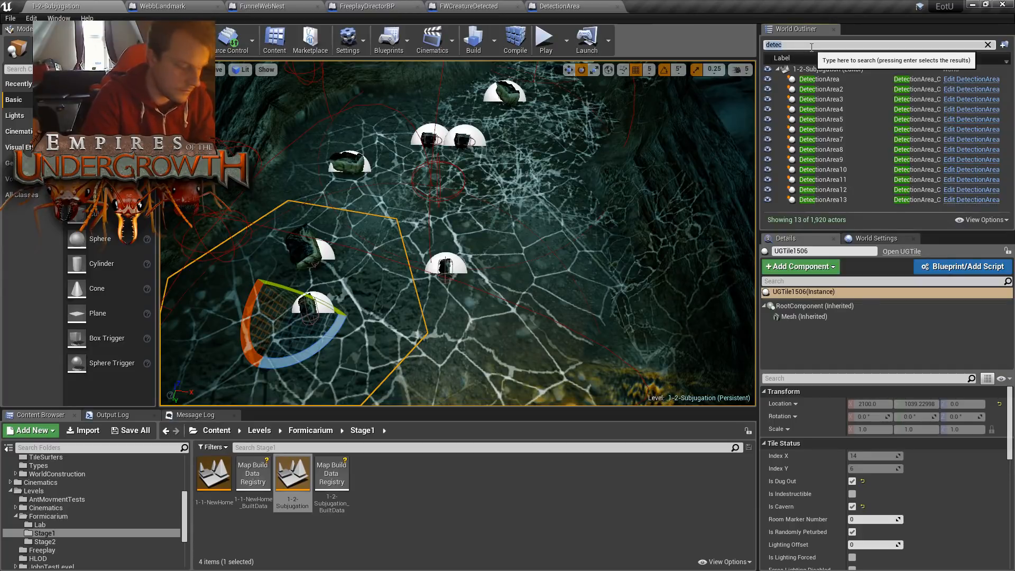
# - Search the level's actors for "webb" and select FunnelWebbSurfer5 to inspect its settings
pyautogui.write('webb')
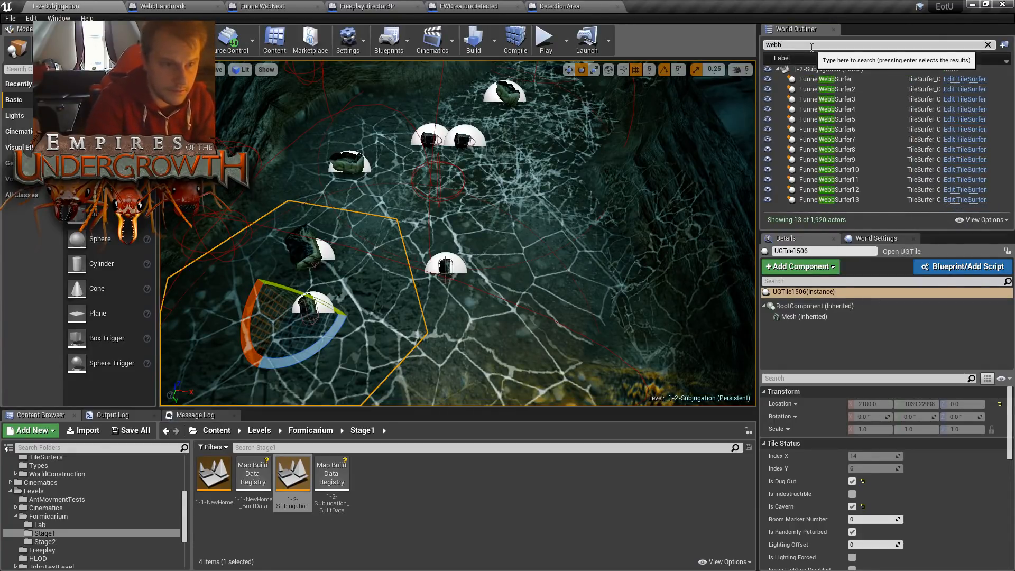
pyautogui.click(828, 89)
pyautogui.click(831, 121)
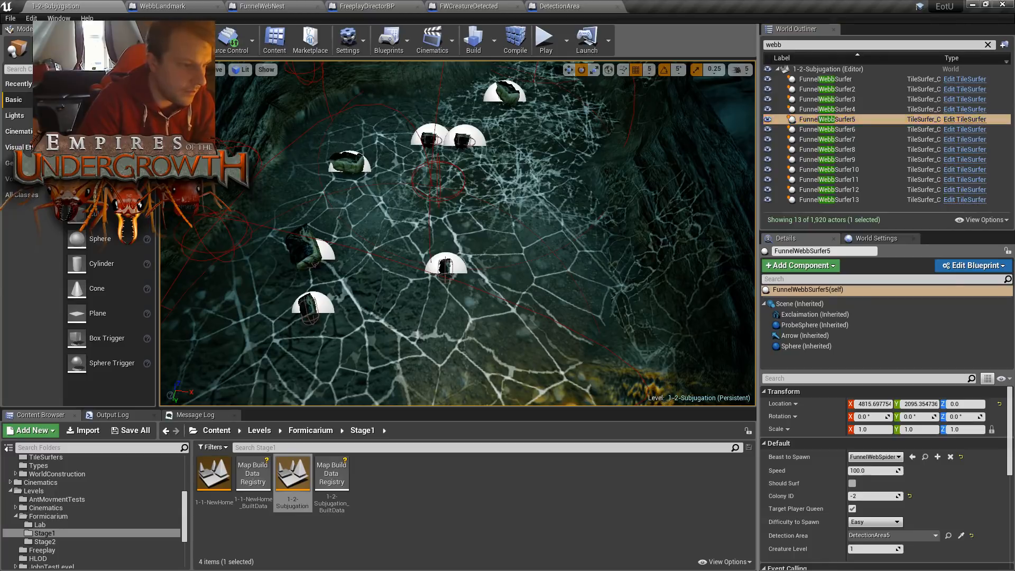
# - Select the web mesh covering the cavern floor at close range to identify its actor
pyautogui.click(505, 187)
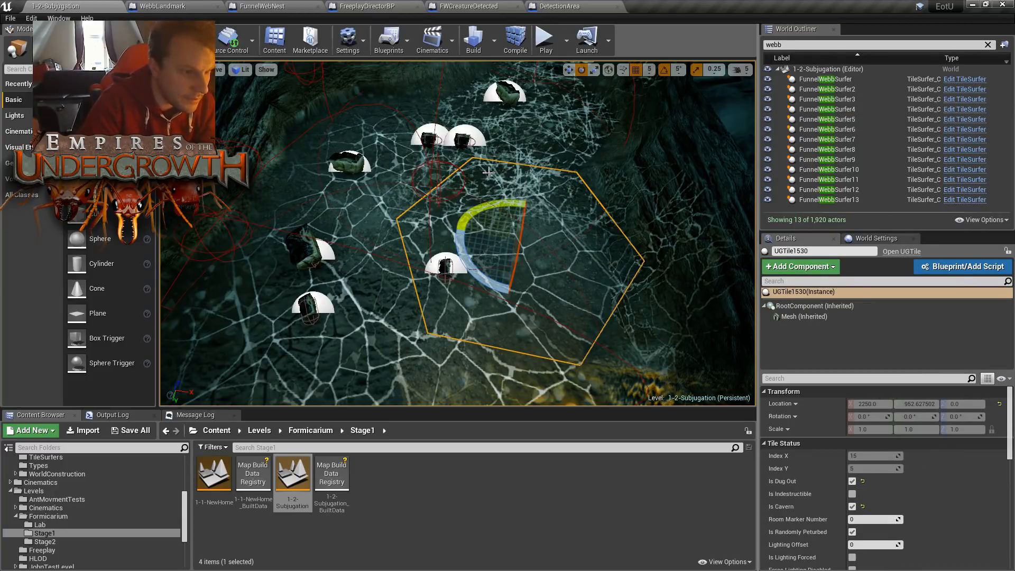
pyautogui.click(487, 171)
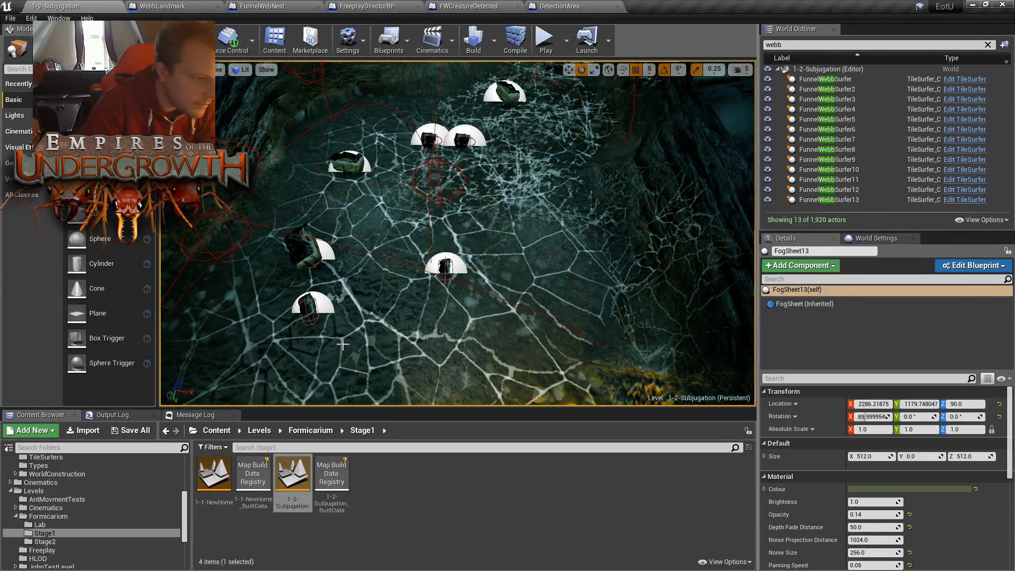
pyautogui.press('f')
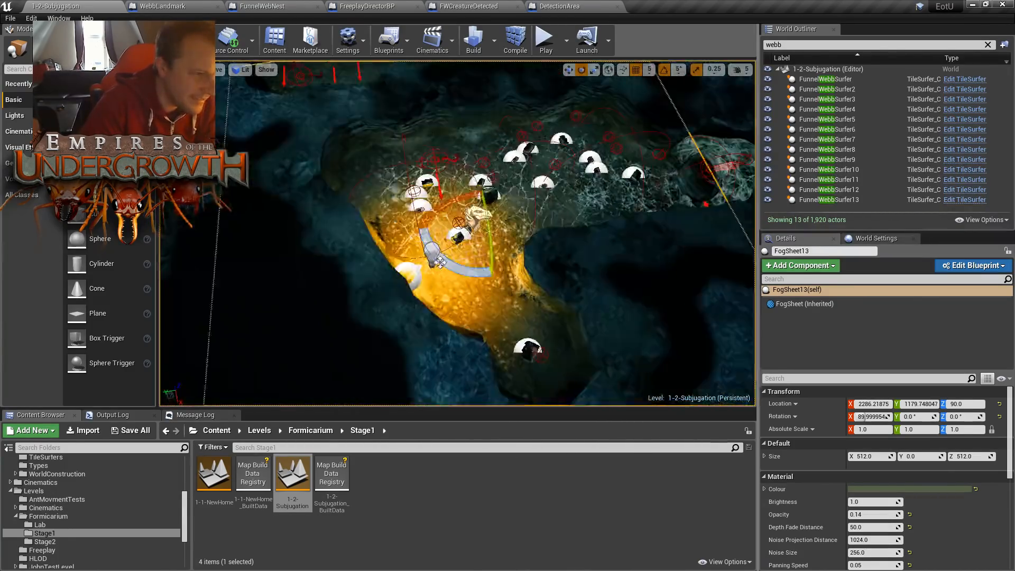
pyautogui.press('w')
pyautogui.moveTo(441, 261); pyautogui.dragTo(472, 262, button='right')
pyautogui.click(423, 227)
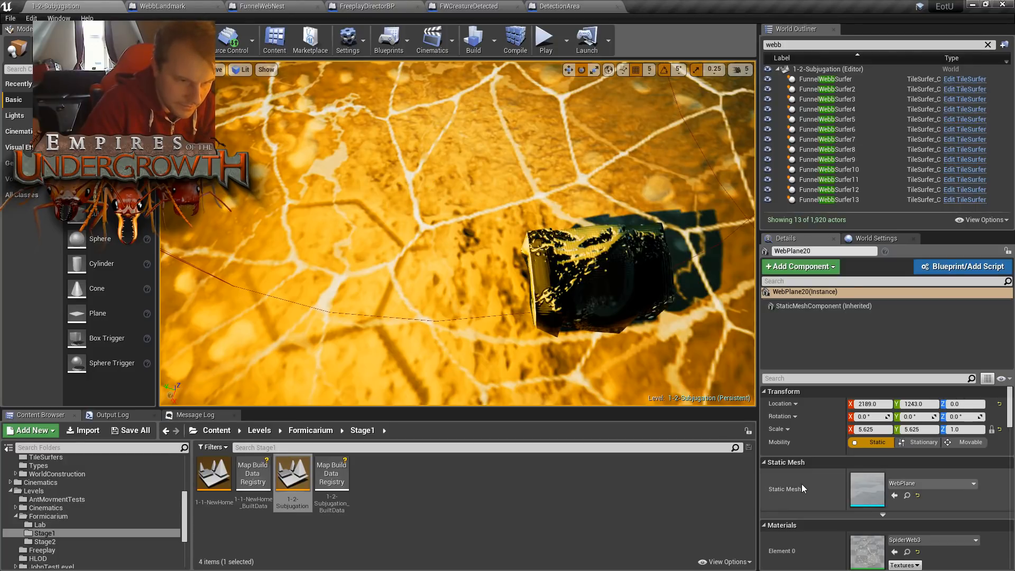
# - Clear the actor search and browse the WebPlane actors, focusing the view on WebPlane30
pyautogui.click(988, 45)
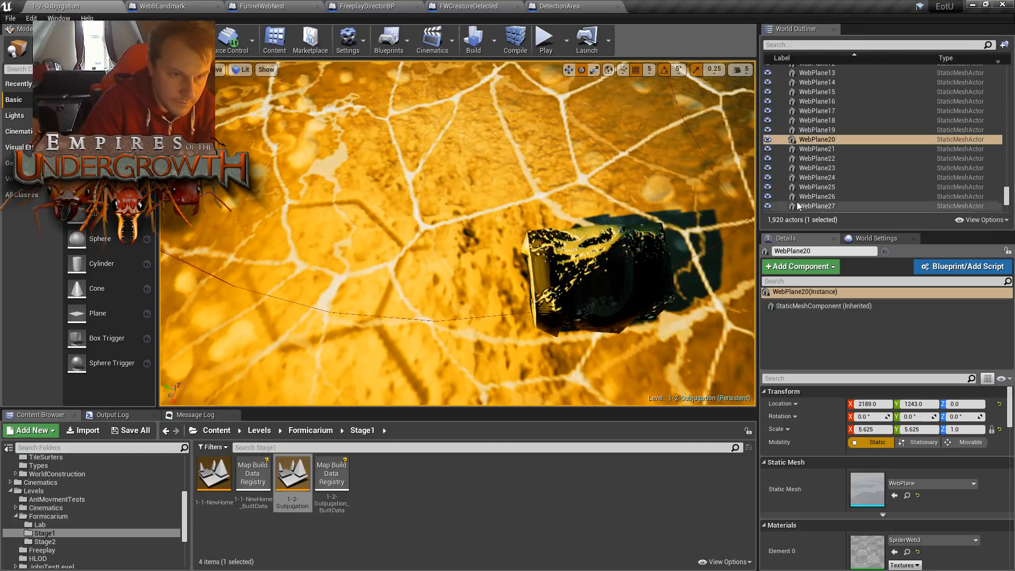
pyautogui.click(817, 139)
pyautogui.scroll(6, 876, 138)
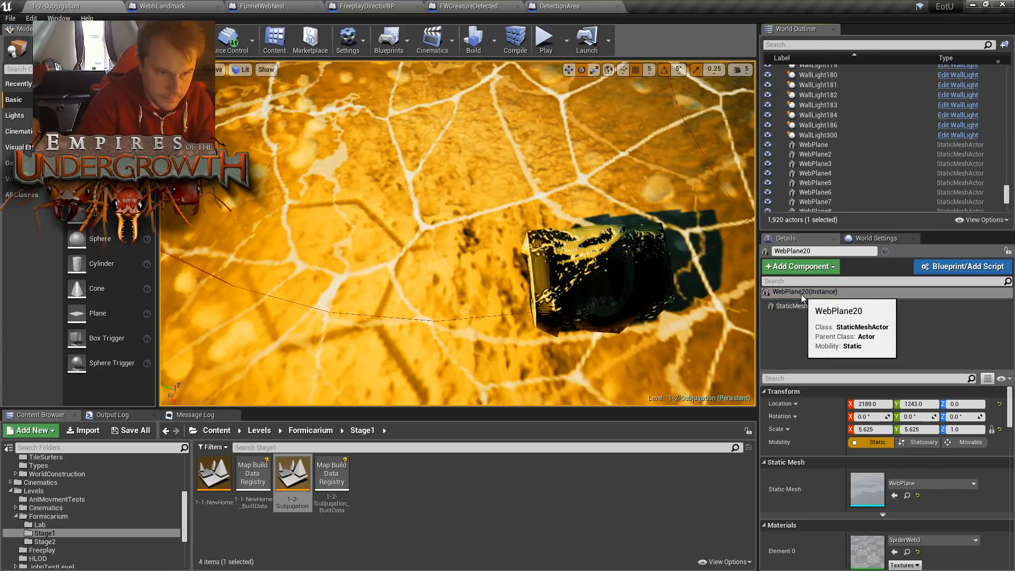
pyautogui.moveTo(1006, 194)
pyautogui.mouseDown()
pyautogui.moveTo(1007, 154)
pyautogui.moveTo(999, 199)
pyautogui.mouseUp()
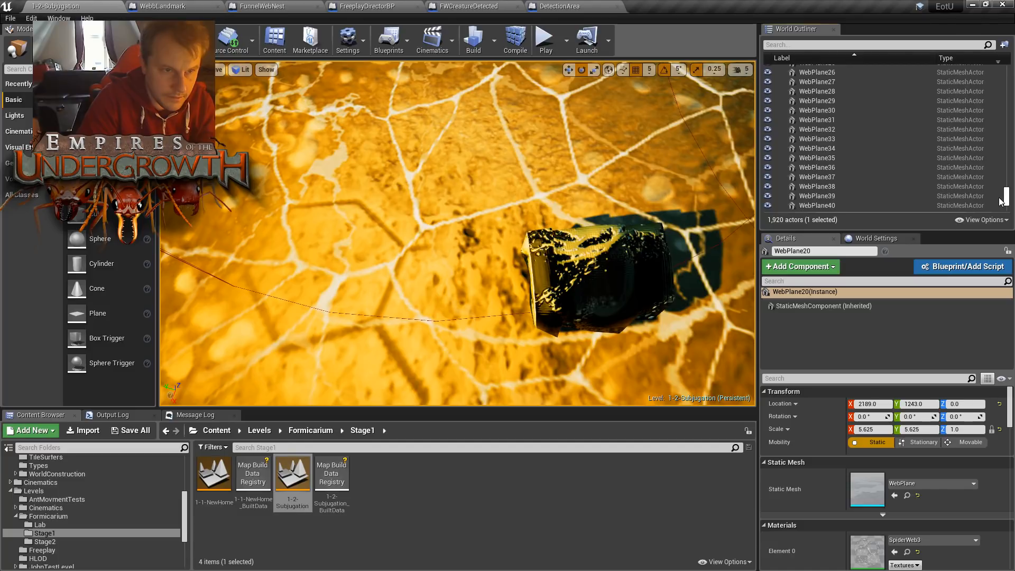
pyautogui.doubleClick(867, 110)
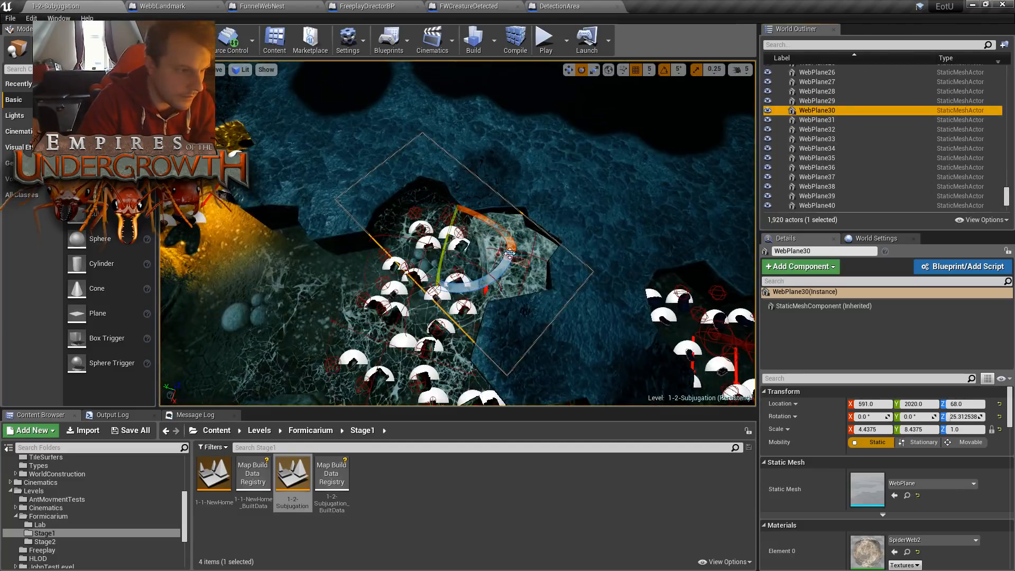
# - Select the web plane under the eggs near the cavern wall and inspect it from several angles
pyautogui.press('s')
pyautogui.moveTo(622, 288); pyautogui.dragTo(706, 253, button='right')
pyautogui.press('w')
pyautogui.click(370, 318)
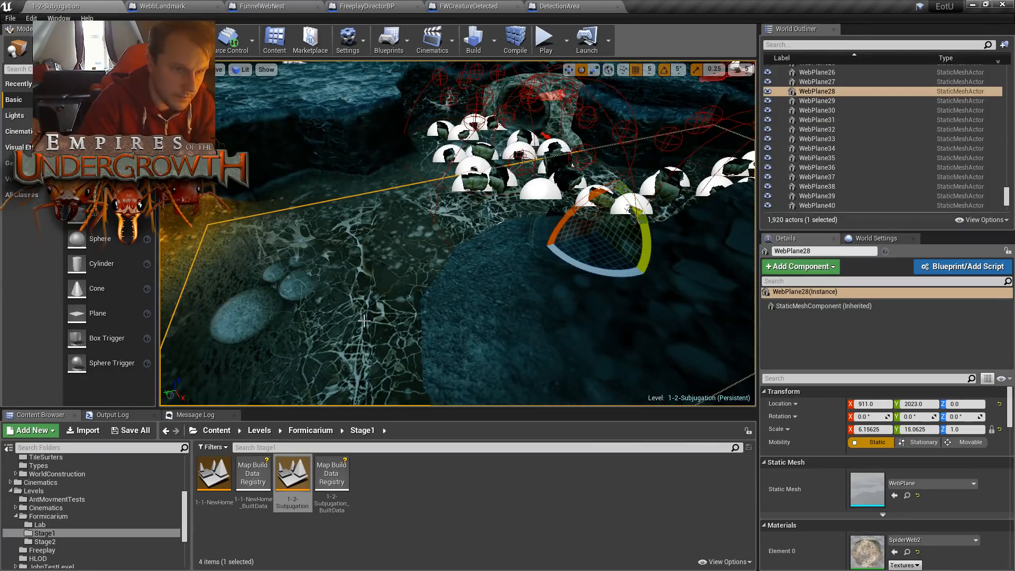
pyautogui.press('s')
pyautogui.moveTo(462, 261)
pyautogui.mouseDown(button='right')
pyautogui.moveTo(449, 270)
pyautogui.moveTo(502, 297)
pyautogui.moveTo(515, 265)
pyautogui.moveTo(370, 251)
pyautogui.moveTo(456, 254)
pyautogui.mouseUp(button='right')
pyautogui.press('w')
pyautogui.press('s')
pyautogui.press('w')
pyautogui.press('w')
# - Search the whole Content folder for "webpl" and select the WebPlane static mesh
pyautogui.scroll(6, 64, 480)
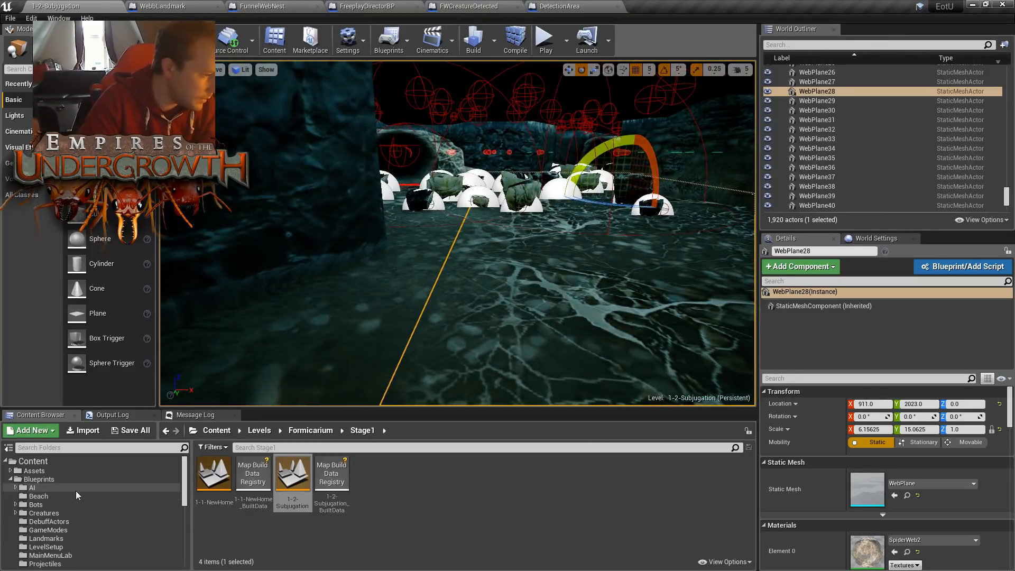
pyautogui.click(38, 462)
pyautogui.click(281, 448)
pyautogui.write('we')
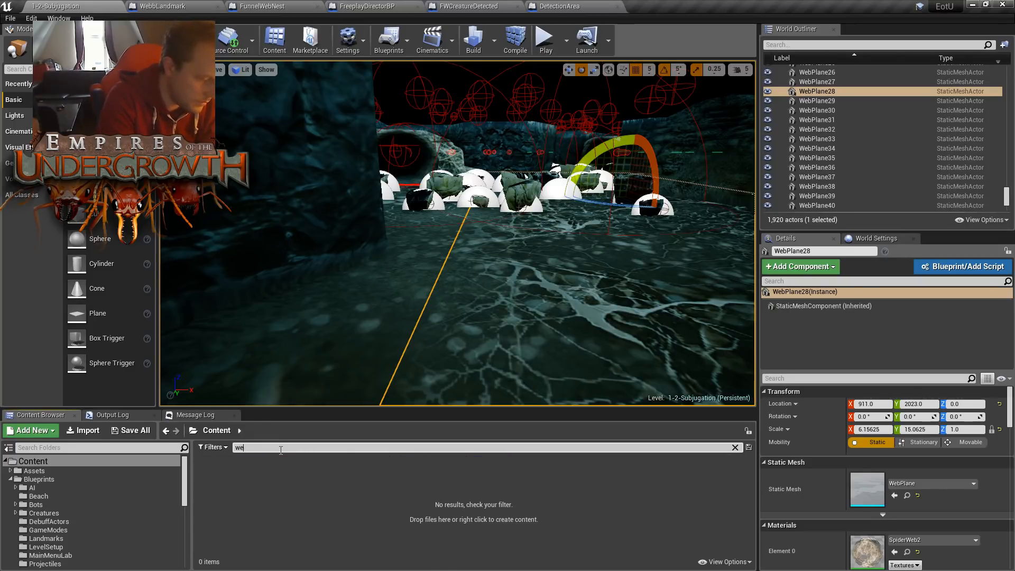
pyautogui.write('vbpl')
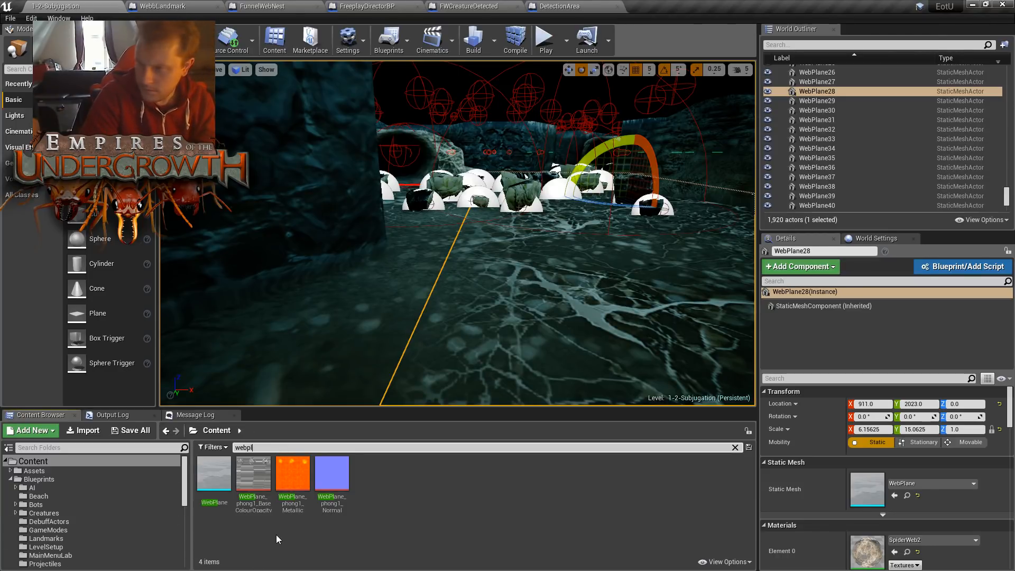
pyautogui.moveTo(212, 487)
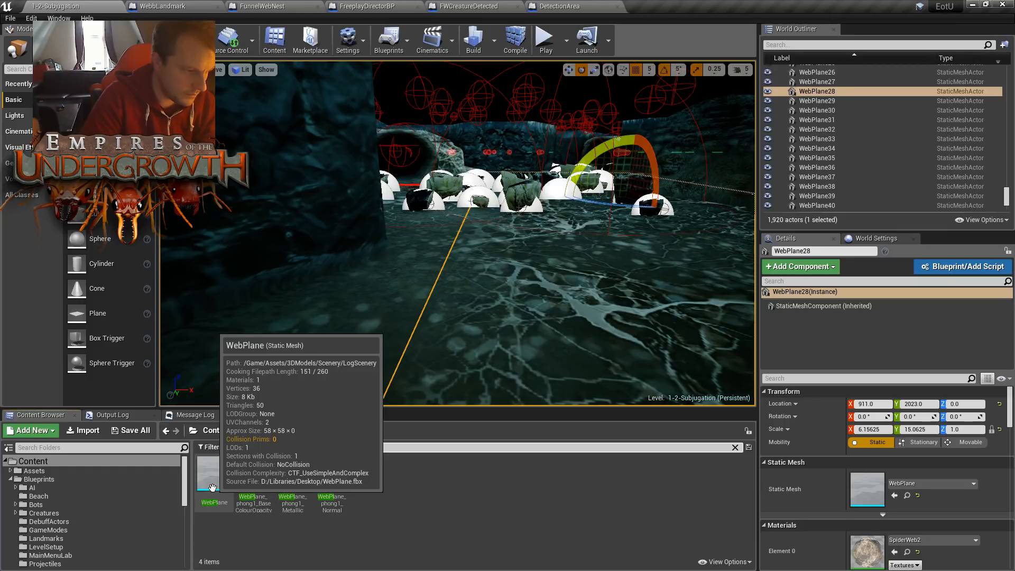
pyautogui.click(212, 488)
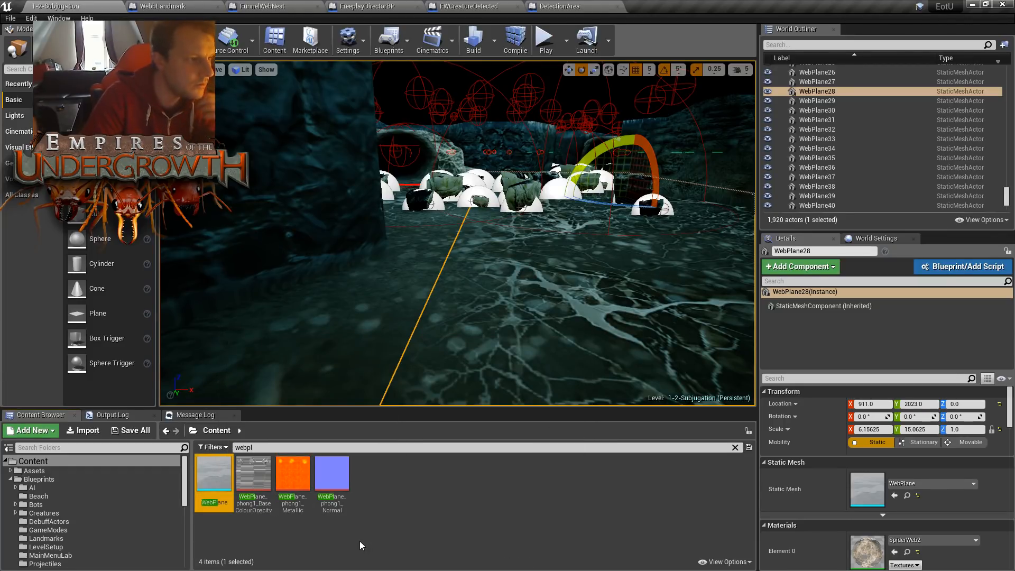
pyautogui.moveTo(206, 486)
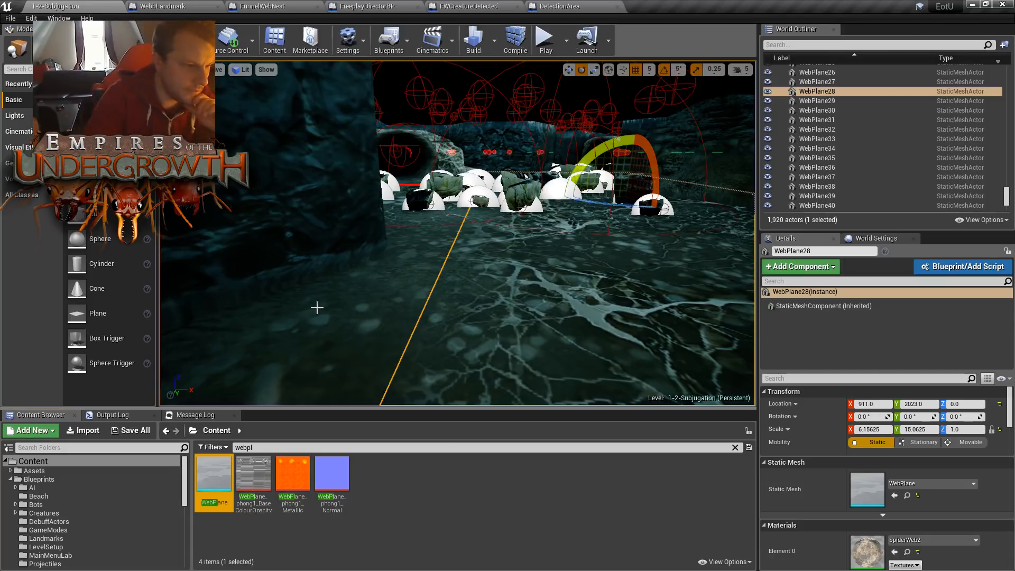
pyautogui.moveTo(406, 300); pyautogui.dragTo(423, 339, button='right')
pyautogui.moveTo(423, 248)
pyautogui.mouseDown(button='right')
pyautogui.moveTo(466, 253)
pyautogui.moveTo(440, 240)
pyautogui.mouseUp(button='right')
pyautogui.scroll(-5, 442, 242)
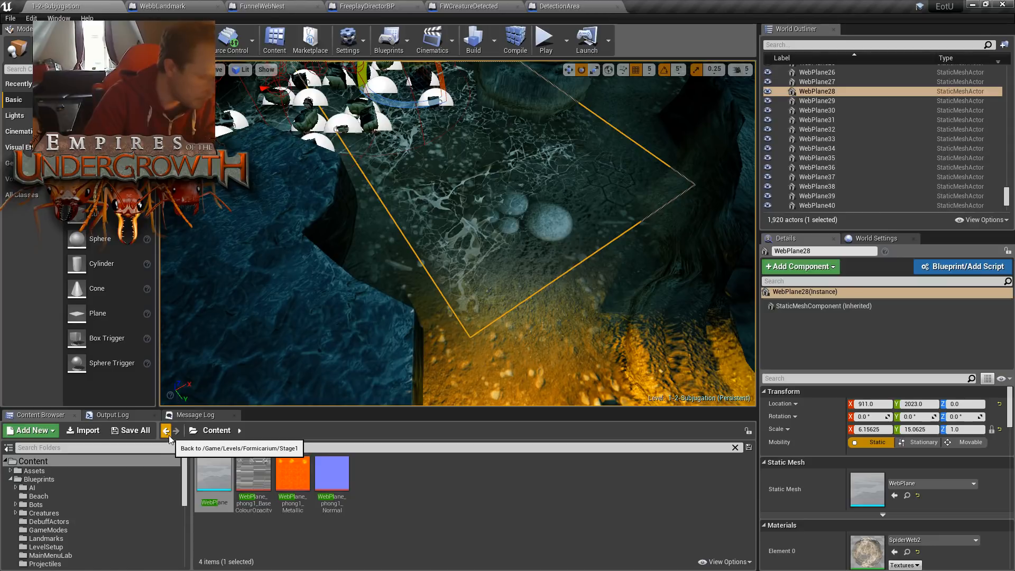
pyautogui.click(214, 474)
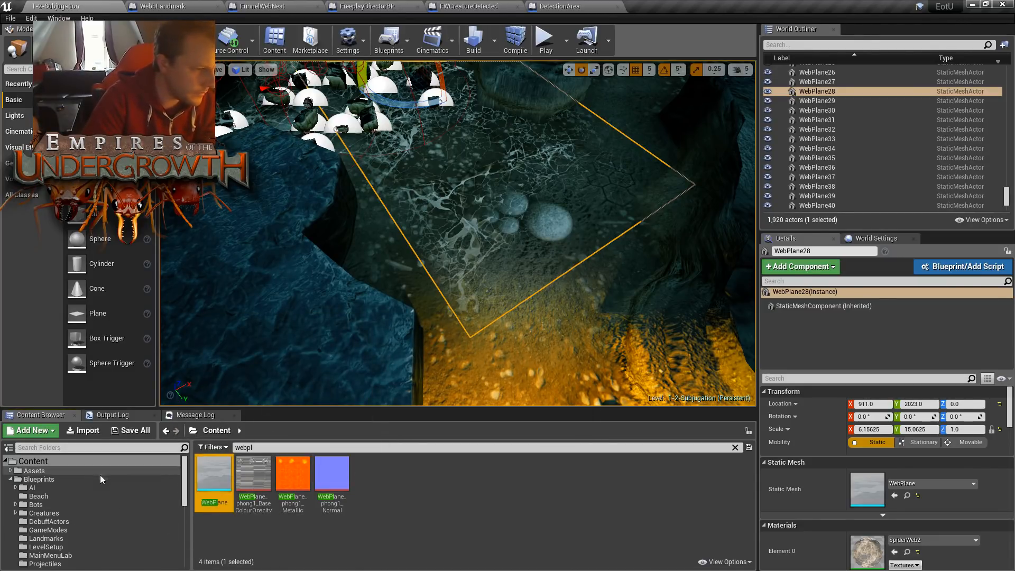
pyautogui.moveTo(183, 483); pyautogui.dragTo(184, 533)
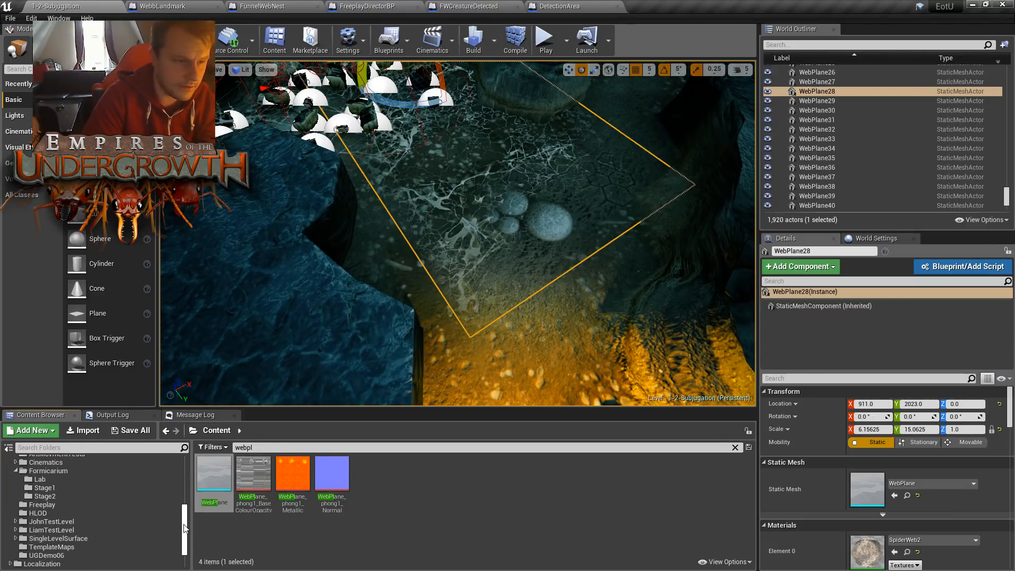
pyautogui.moveTo(186, 527); pyautogui.dragTo(189, 470)
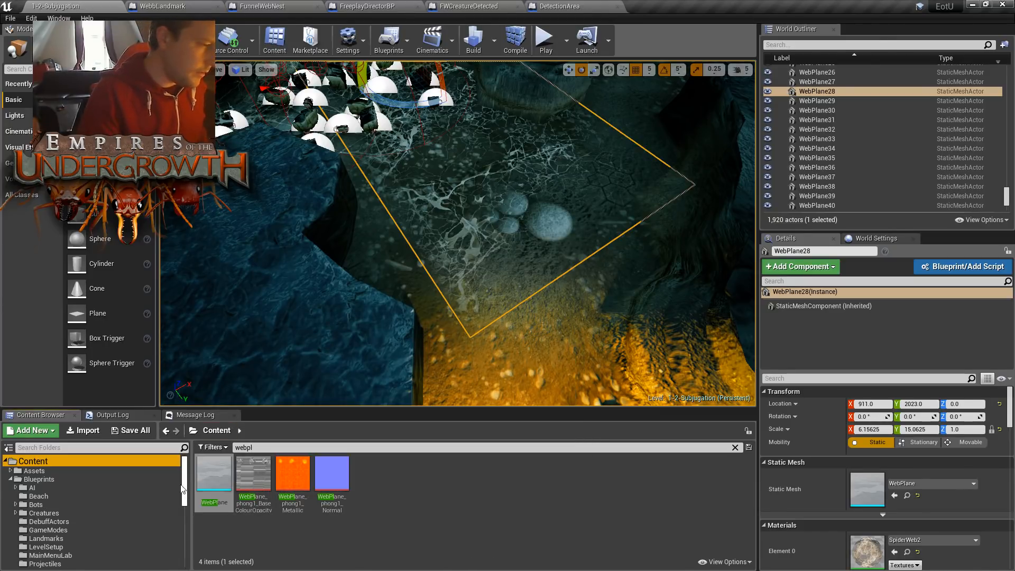
pyautogui.click(240, 472)
pyautogui.click(222, 474)
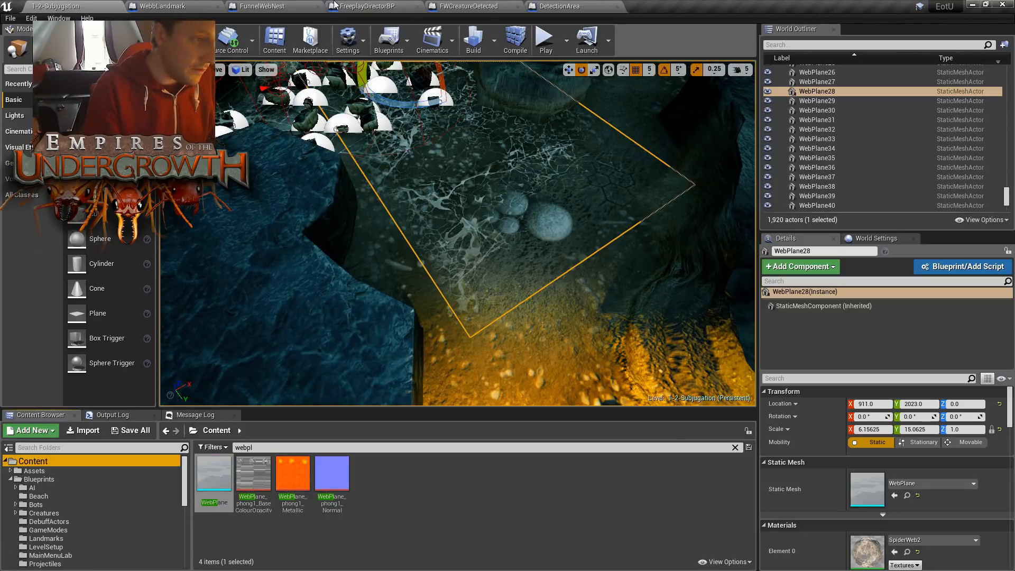
# - Check the FWCreatureDetected, DetectionArea and FunnelWebNest Blueprints and return to the WebbLandmark Event Graph
pyautogui.click(418, 6)
pyautogui.click(460, 5)
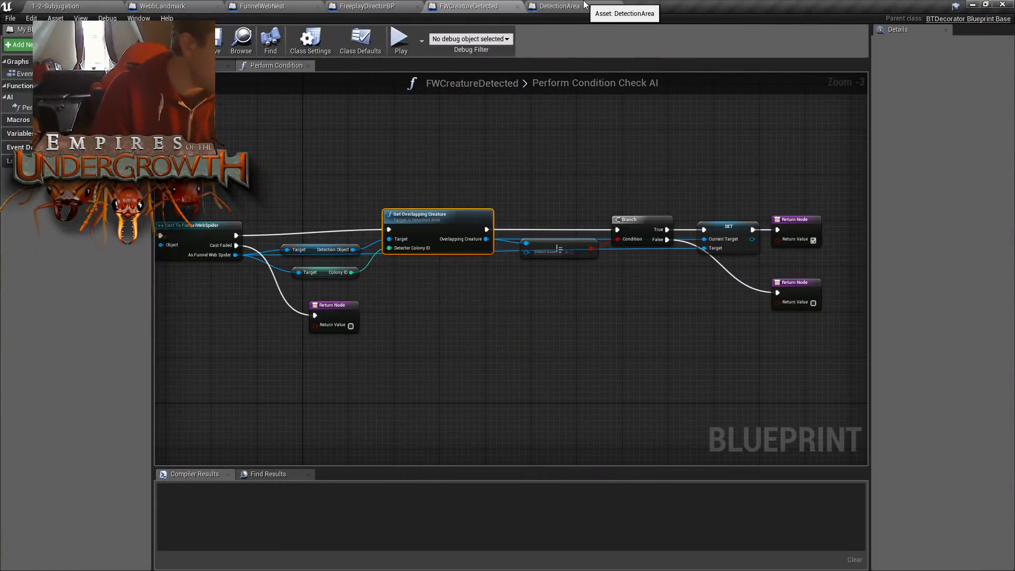
pyautogui.click(574, 7)
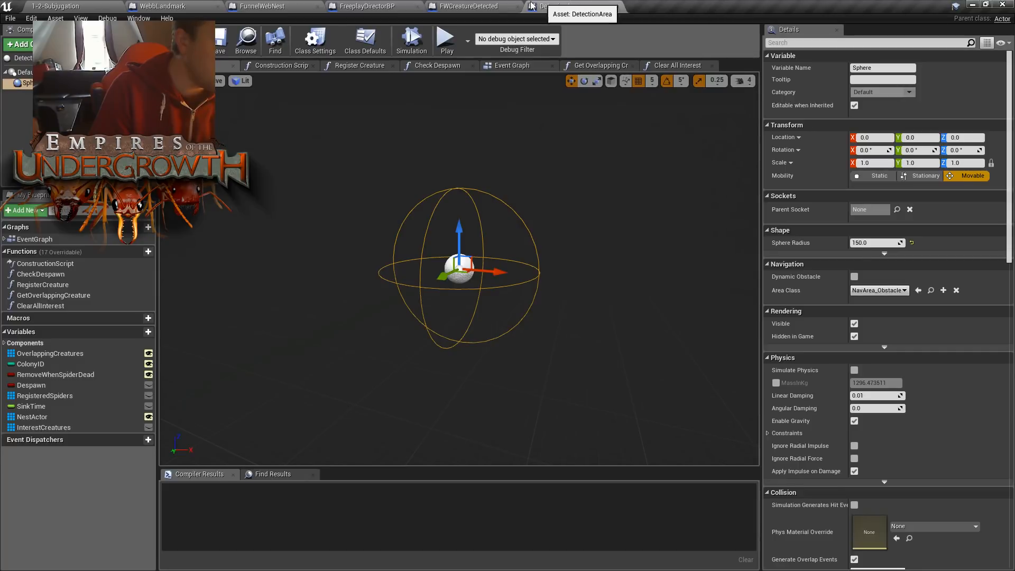
pyautogui.click(426, 6)
pyautogui.click(418, 6)
pyautogui.click(290, 7)
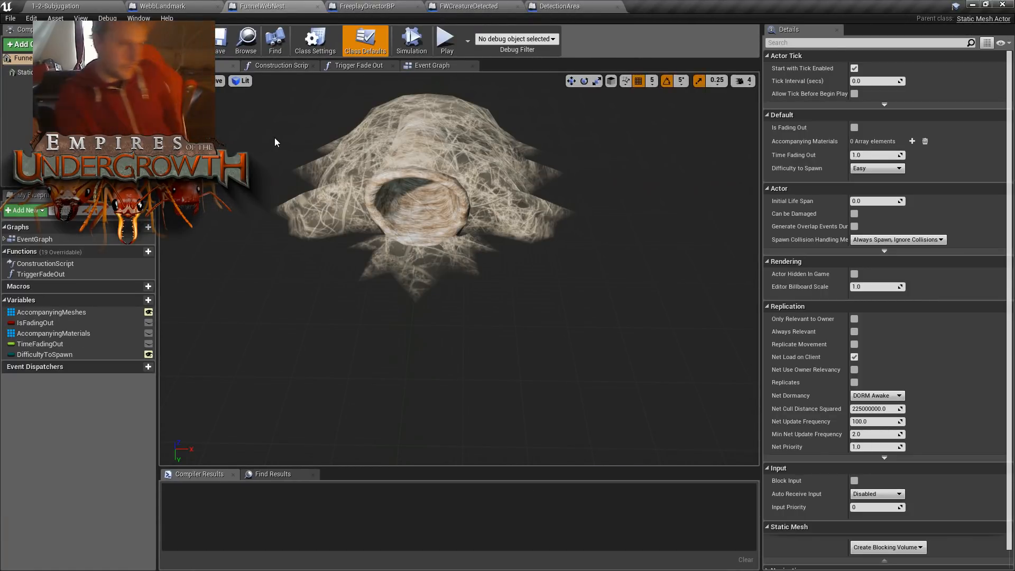
pyautogui.click(164, 6)
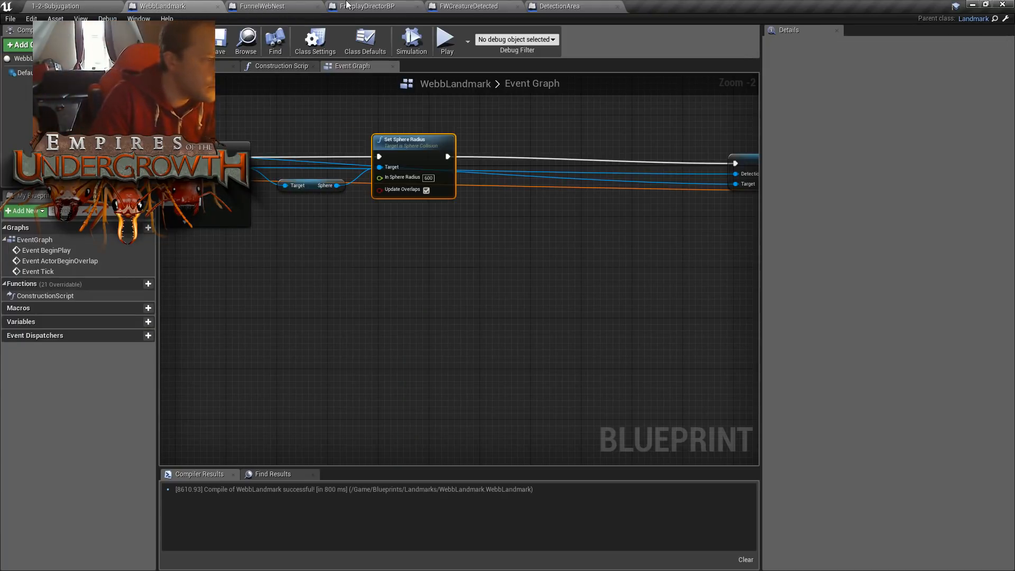
# - Add a Spawn Actor from Class node in the WebbLandmark Event Graph, below and beyond the Set Sphere Radius node
pyautogui.moveTo(540, 251); pyautogui.dragTo(545, 282, button='right')
pyautogui.click(480, 258)
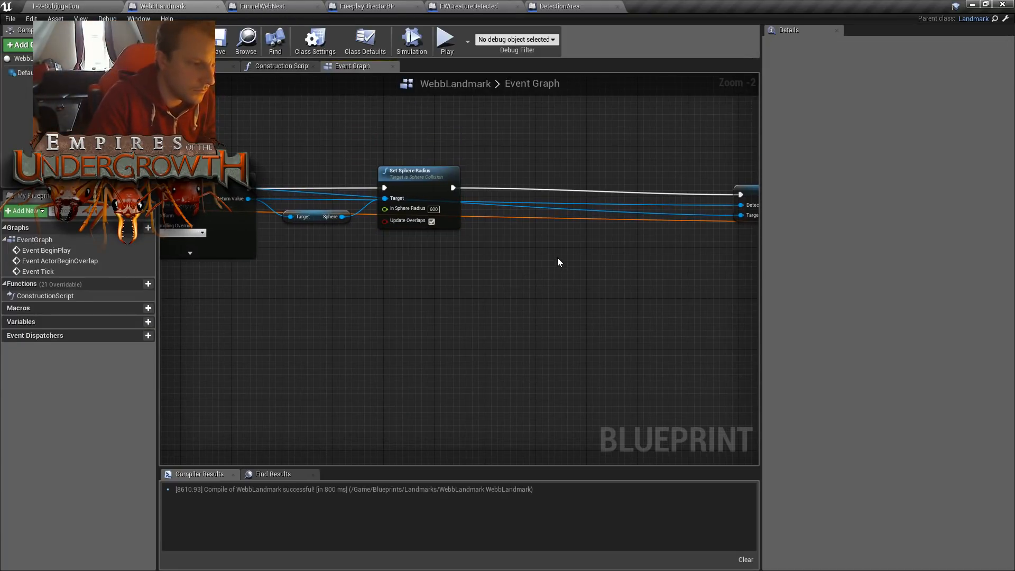
pyautogui.rightClick(557, 257)
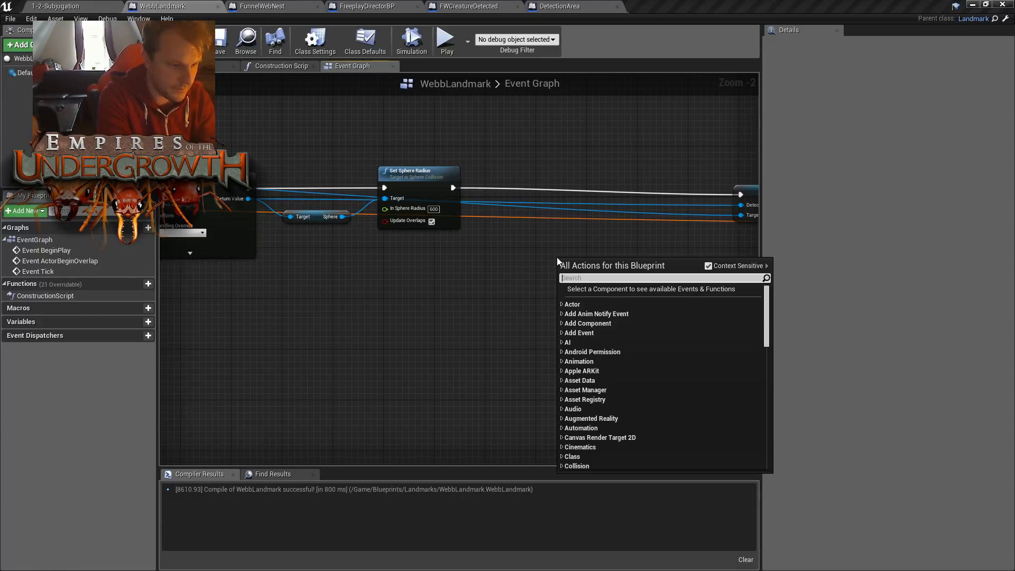
pyautogui.write('we')
pyautogui.press('BackSpace')
pyautogui.press('BackSpace')
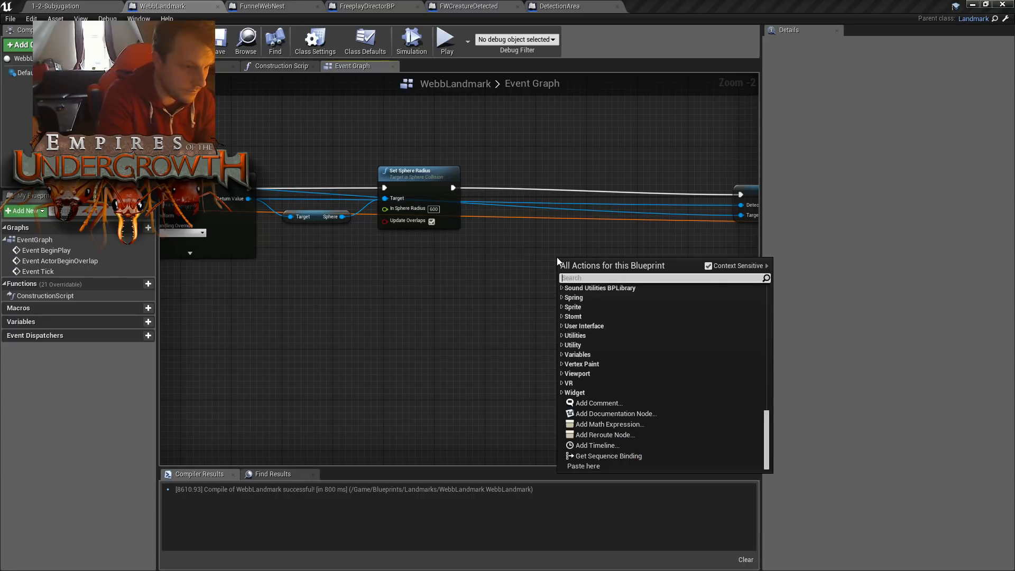
pyautogui.write('act')
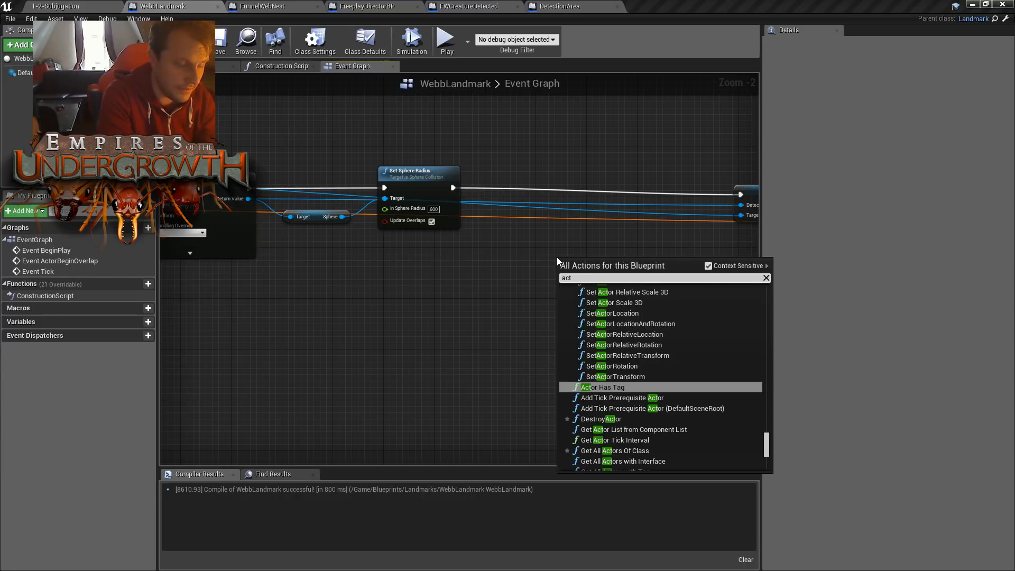
pyautogui.write('o')
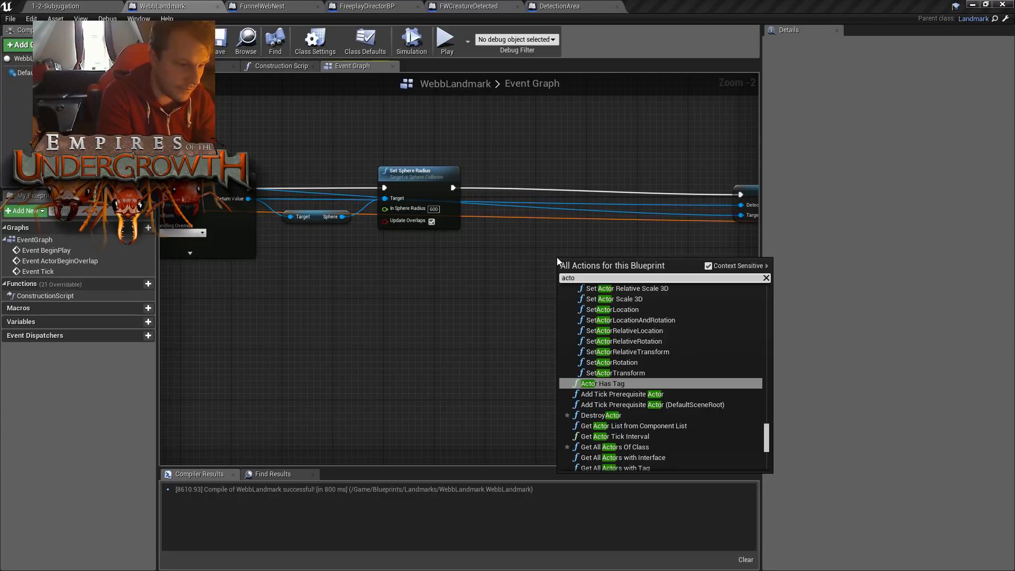
pyautogui.write('r')
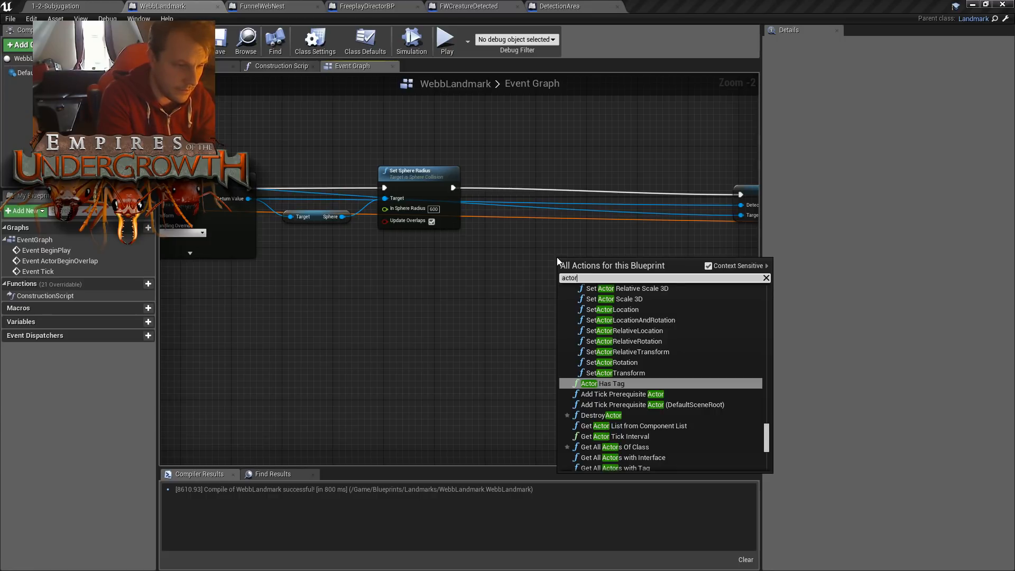
pyautogui.press('BackSpace')
pyautogui.press('BackSpace')
pyautogui.press('BackSpace')
pyautogui.press('BackSpace')
pyautogui.press('BackSpace')
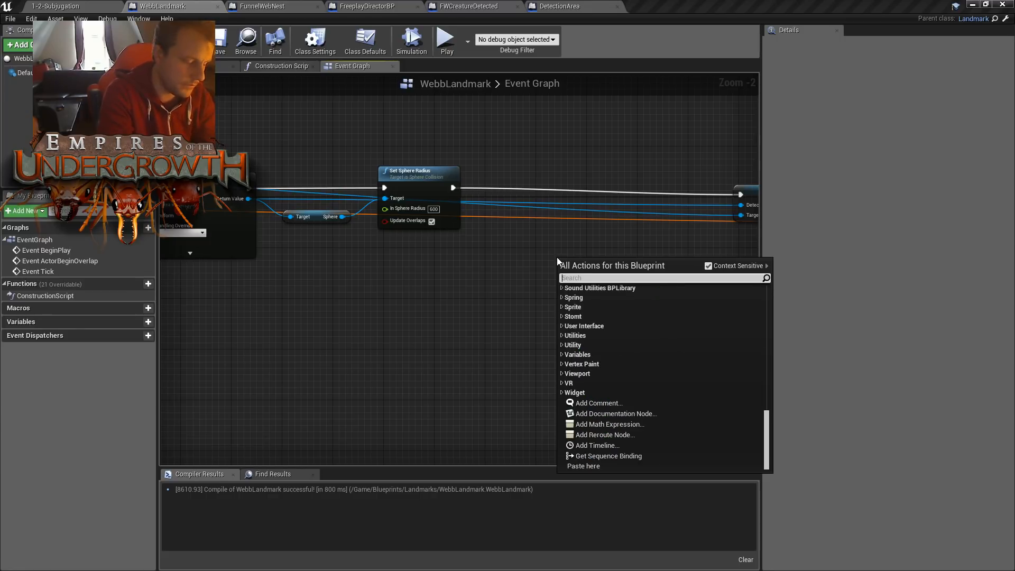
pyautogui.write('spawnact')
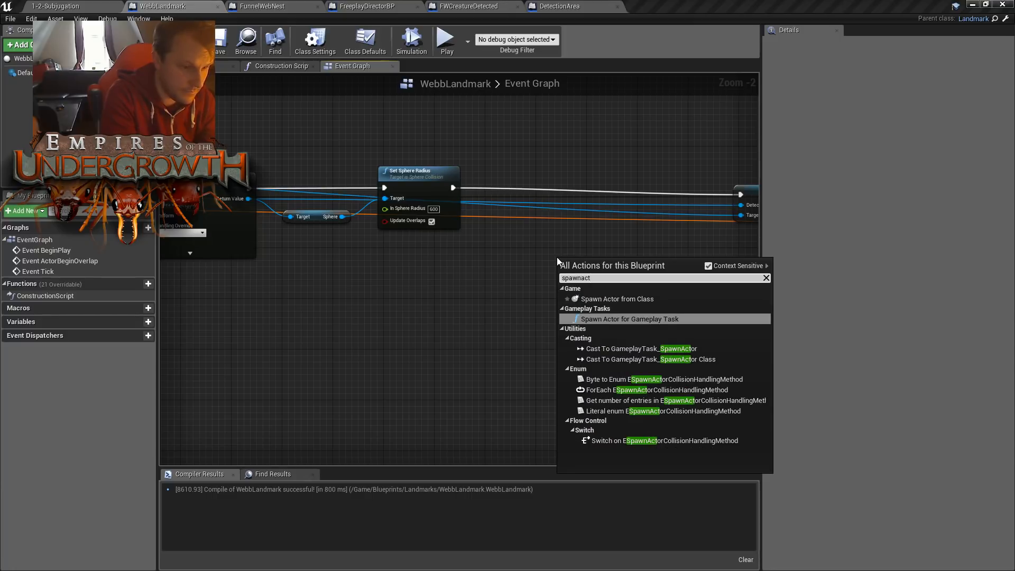
pyautogui.press('Return')
# - Search the new spawn node's class choices for "webp" and the shorter "web"
pyautogui.click(601, 285)
pyautogui.write('webb')
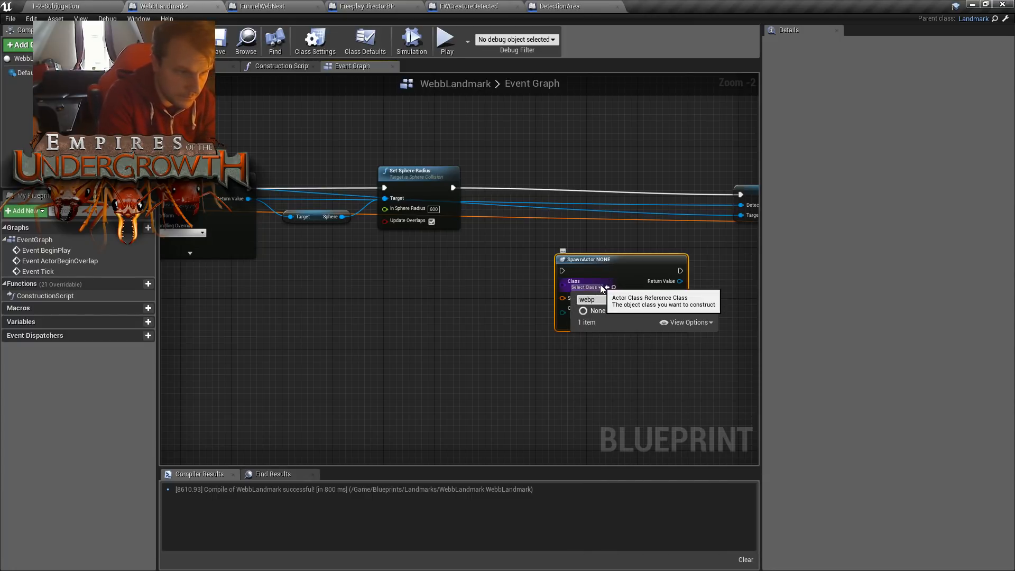
pyautogui.press('BackSpace')
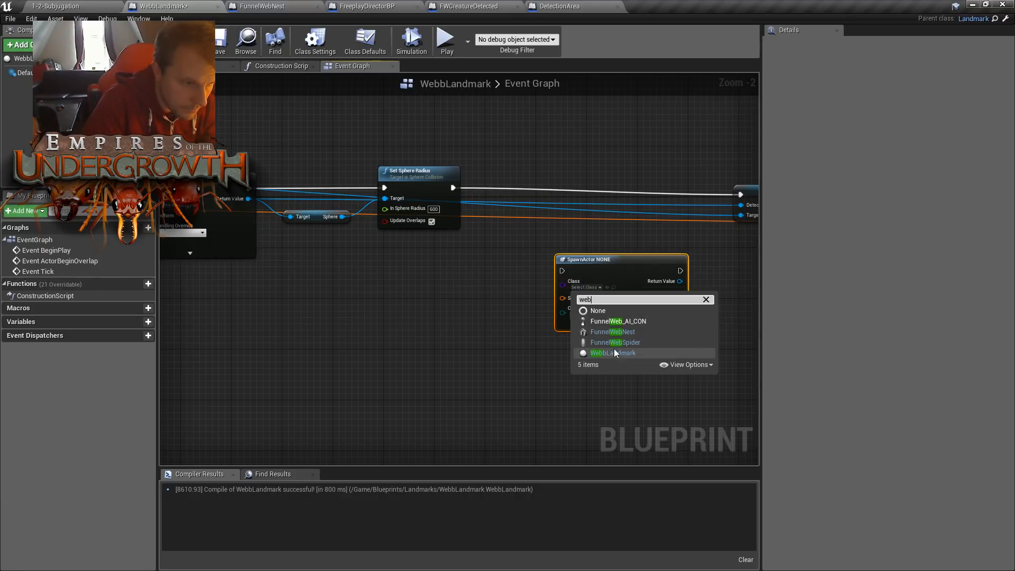
# - Return to the 1-2-Subjugation level, inspect the WebPlane static mesh in its editor, and close that editor
pyautogui.click(107, 6)
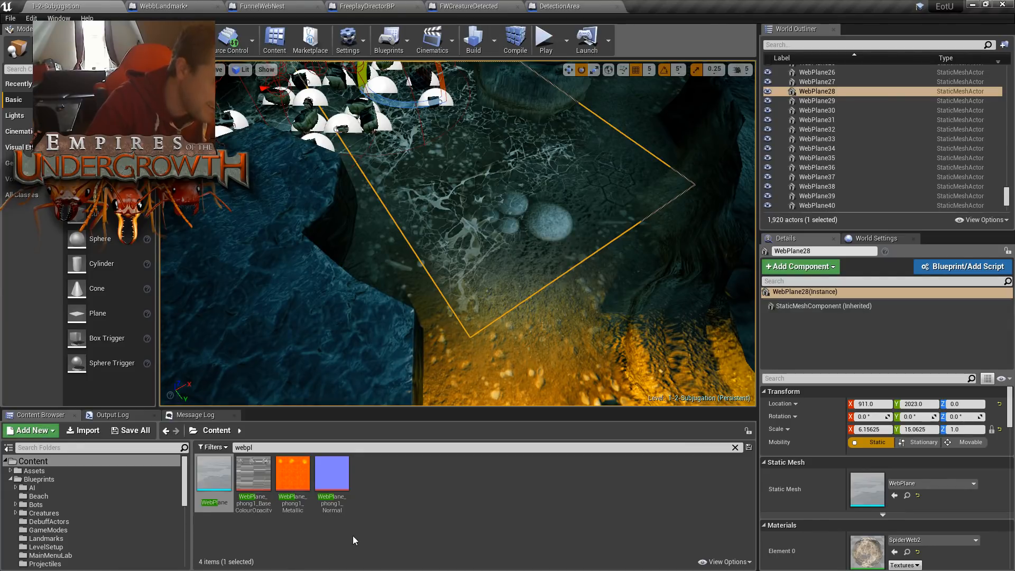
pyautogui.click(253, 474)
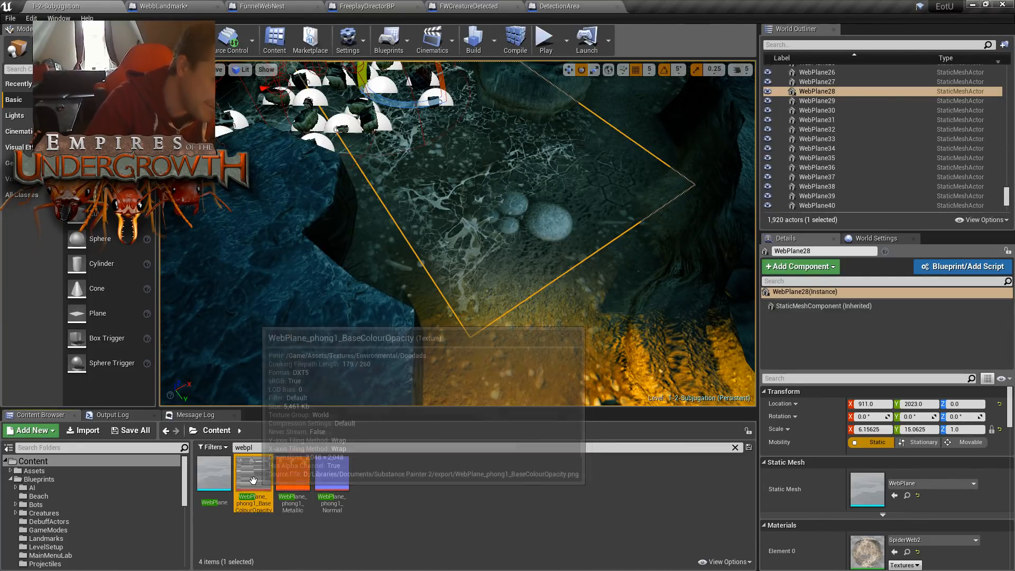
pyautogui.click(217, 487)
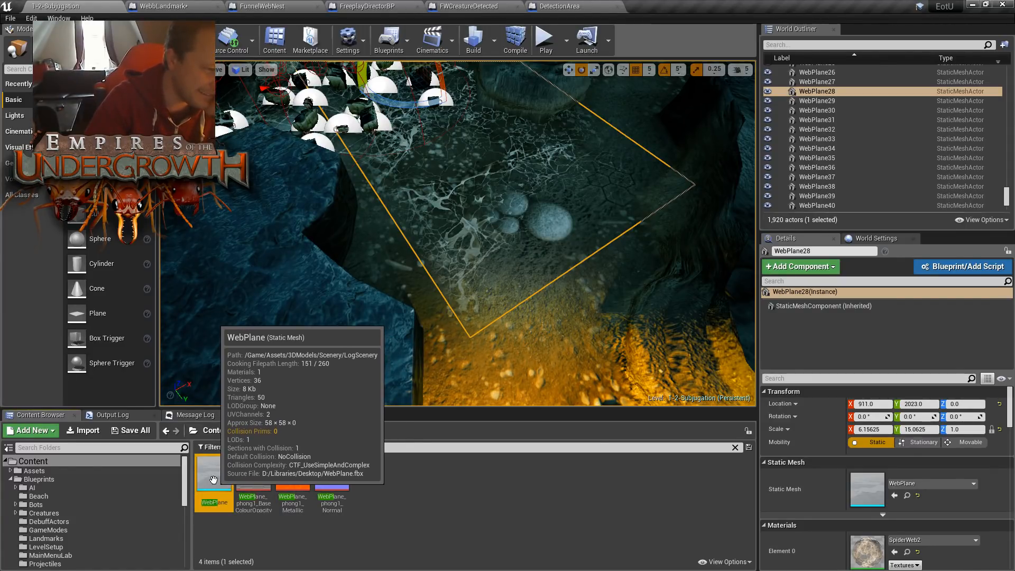
pyautogui.doubleClick(214, 480)
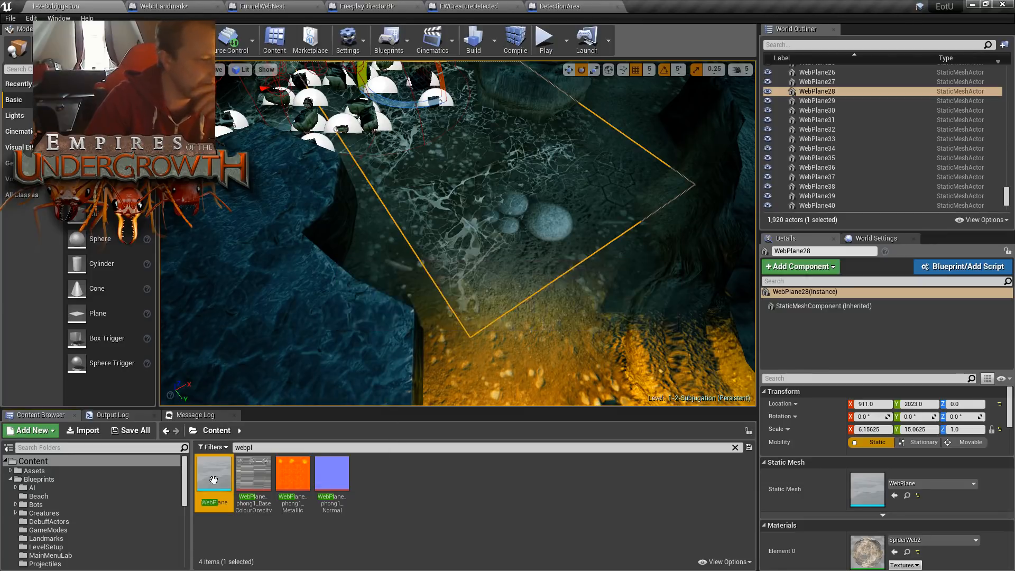
pyautogui.scroll(3, 367, 336)
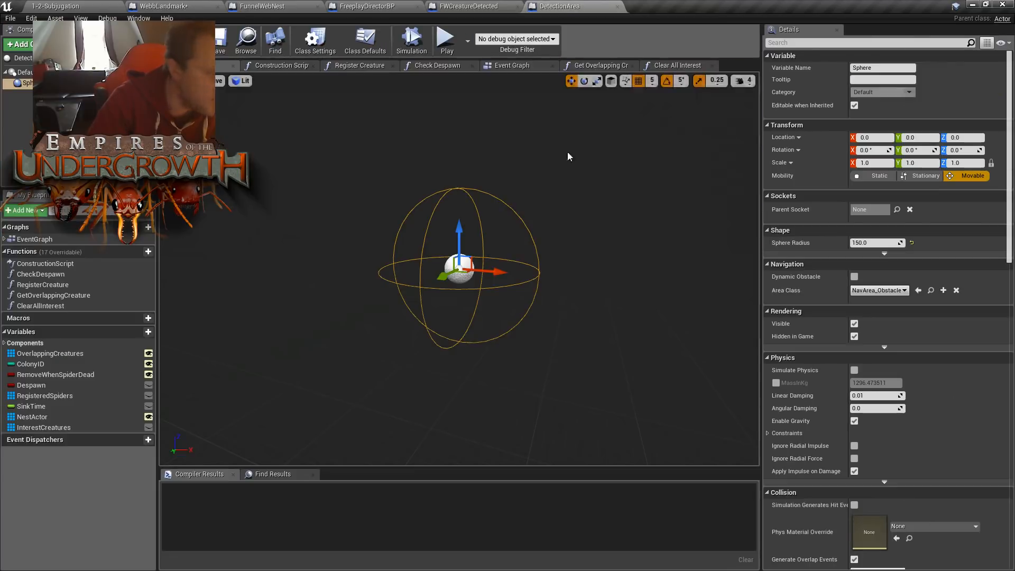
pyautogui.click(717, 7)
pyautogui.click(97, 5)
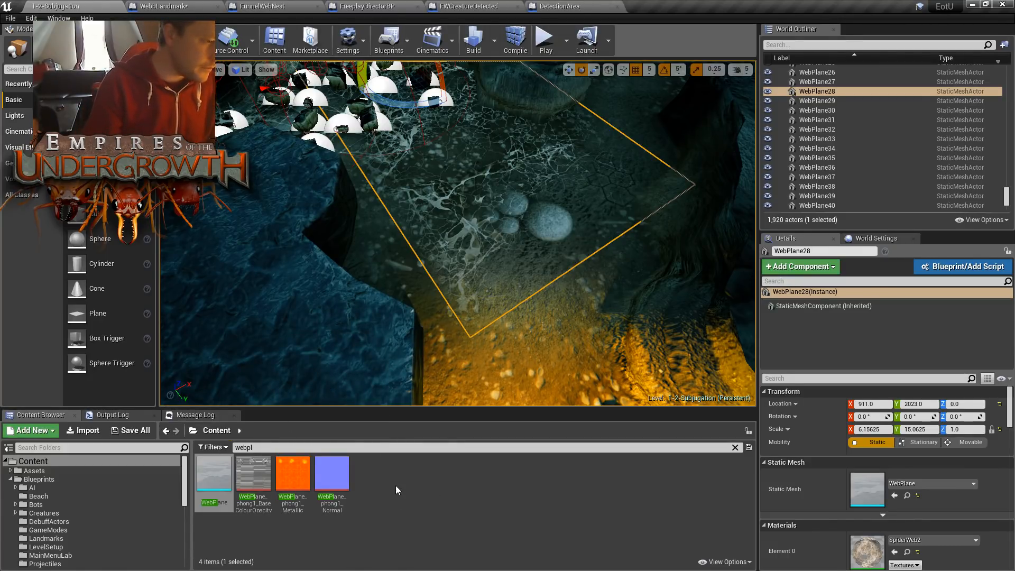
pyautogui.click(418, 497)
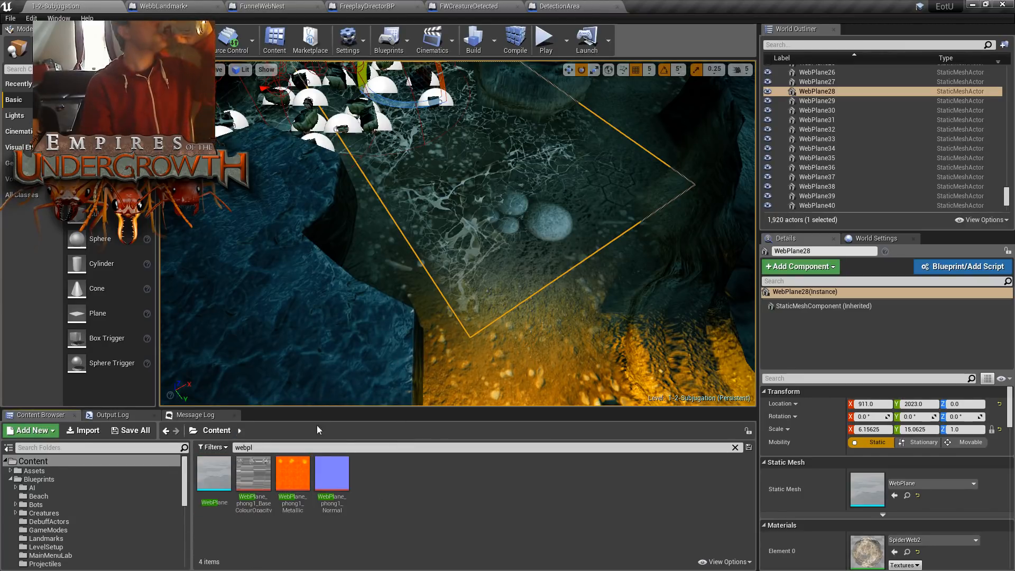
pyautogui.moveTo(221, 484)
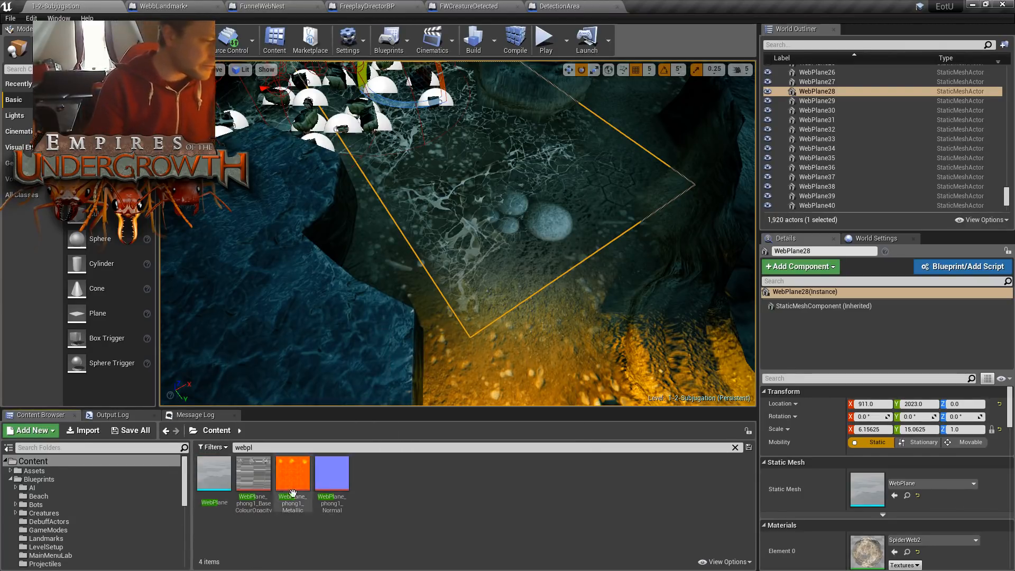
pyautogui.click(259, 449)
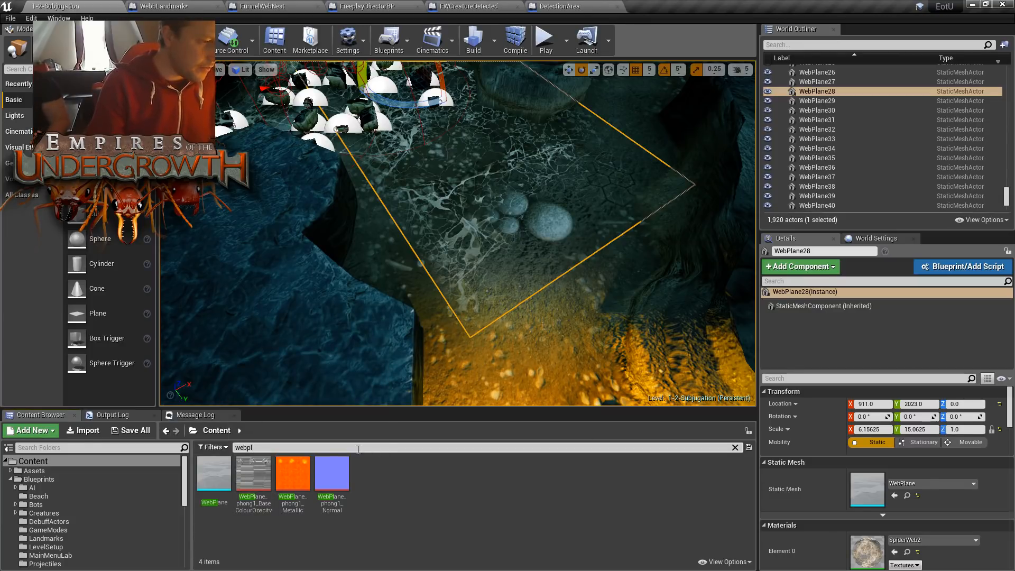
# - Browse to the Blueprints/Landmarks content folder and clear the "webpl" asset search
pyautogui.click(11, 479)
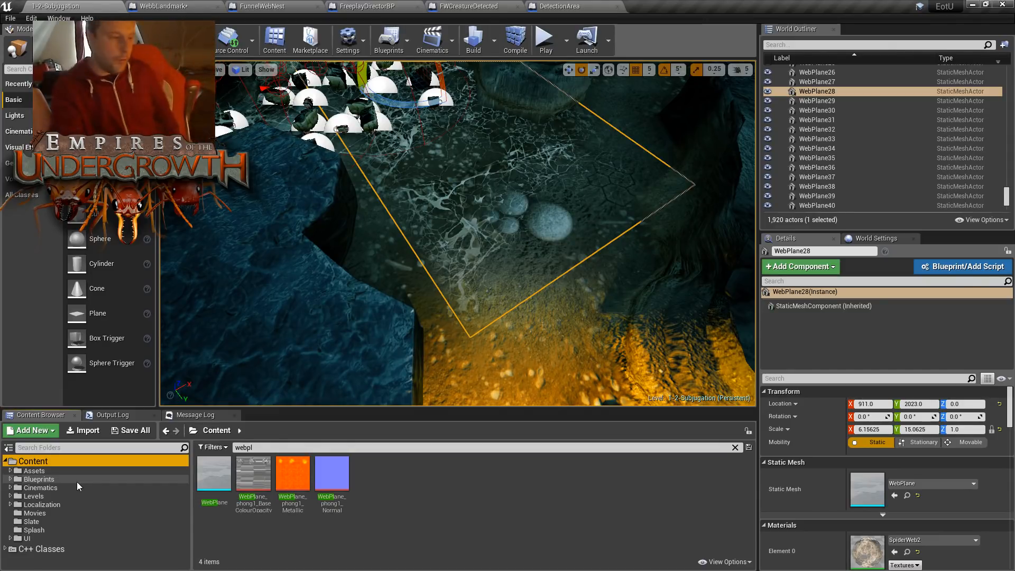
pyautogui.click(38, 488)
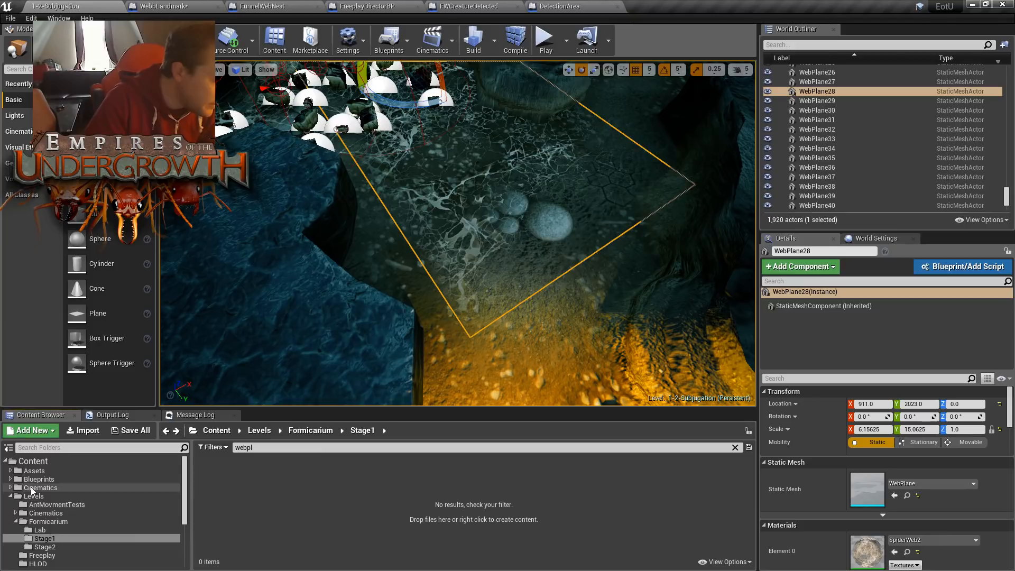
pyautogui.click(27, 471)
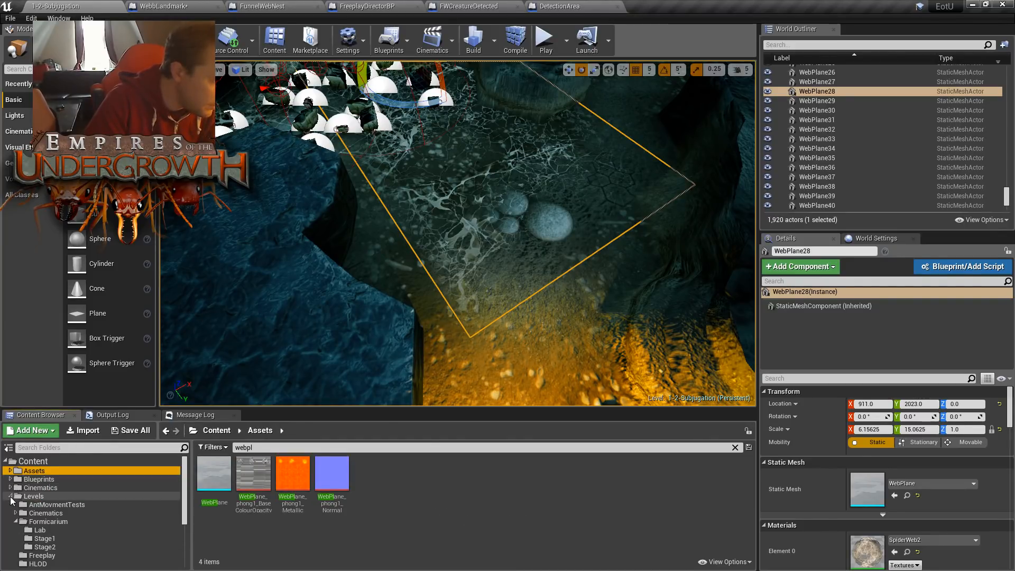
pyautogui.doubleClick(31, 479)
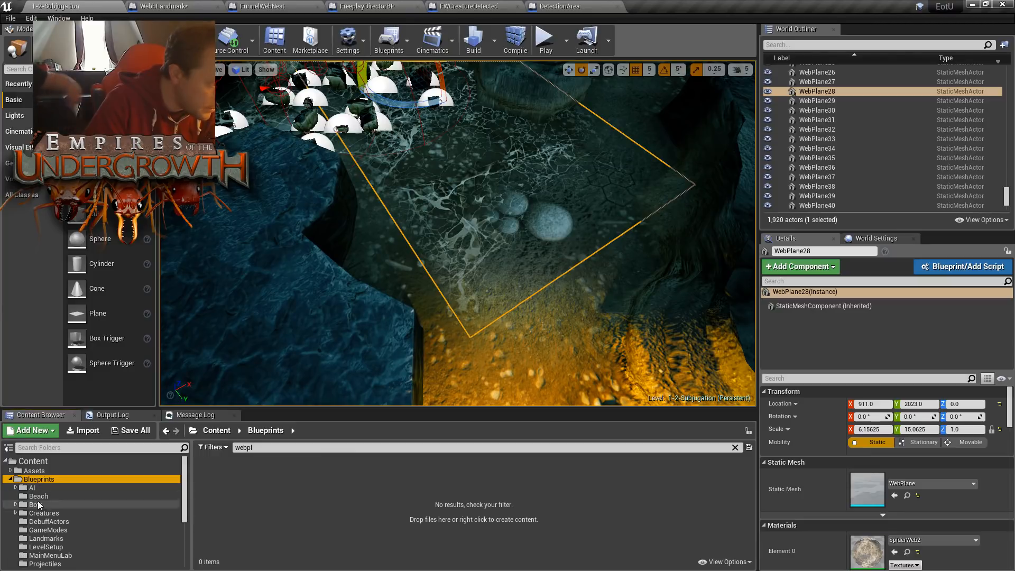
pyautogui.scroll(-1, 24, 497)
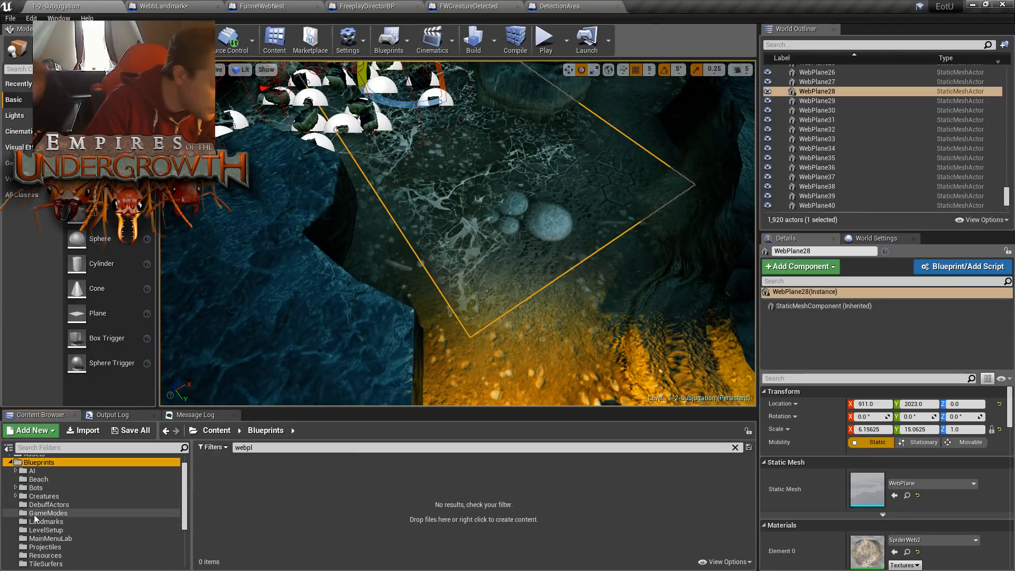
pyautogui.scroll(-1, 47, 497)
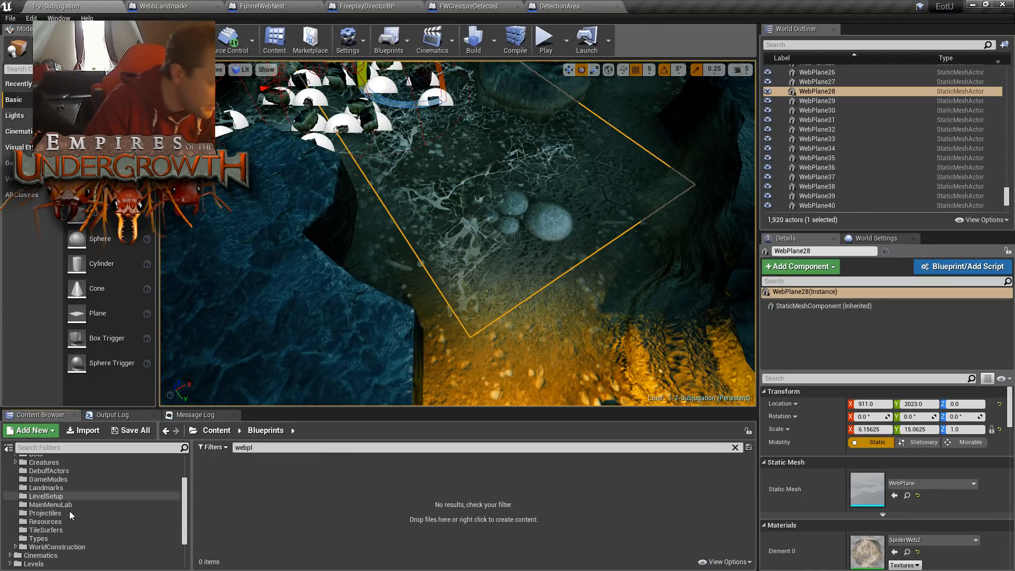
pyautogui.click(55, 505)
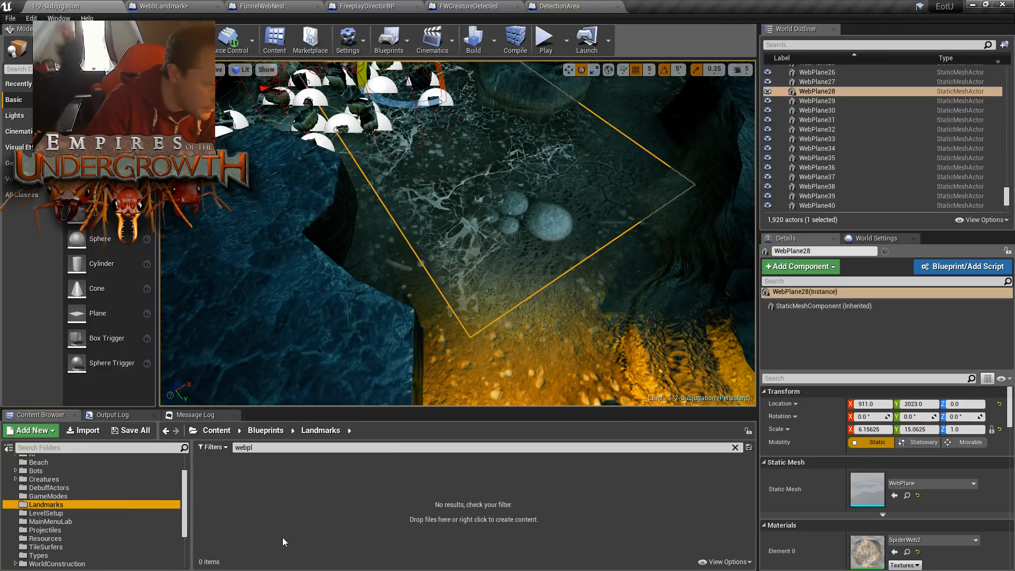
pyautogui.click(735, 447)
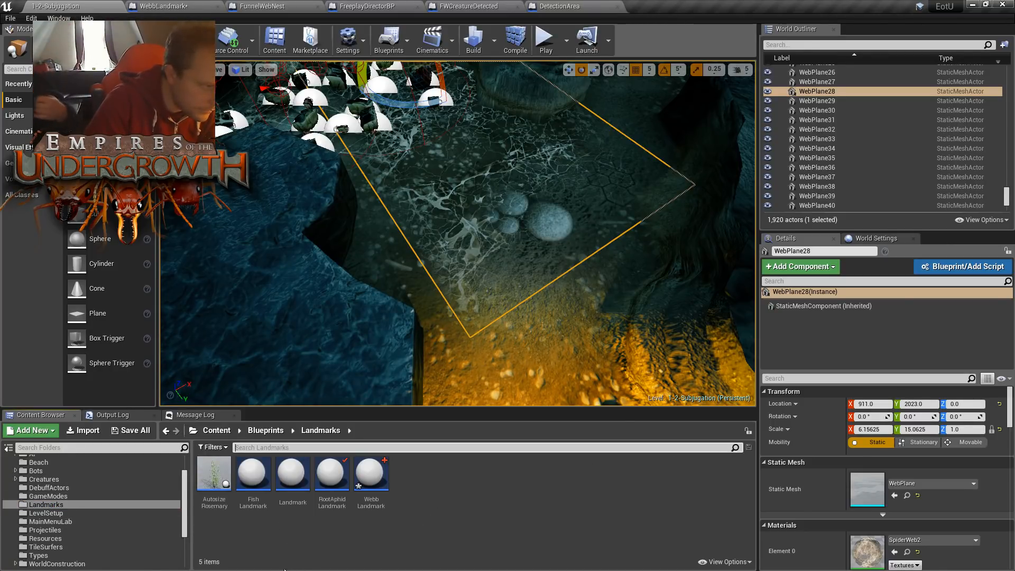
# - Create an Actor-based Blueprint class named AutosizeWeb in the Landmarks folder and open it for editing
pyautogui.rightClick(455, 510)
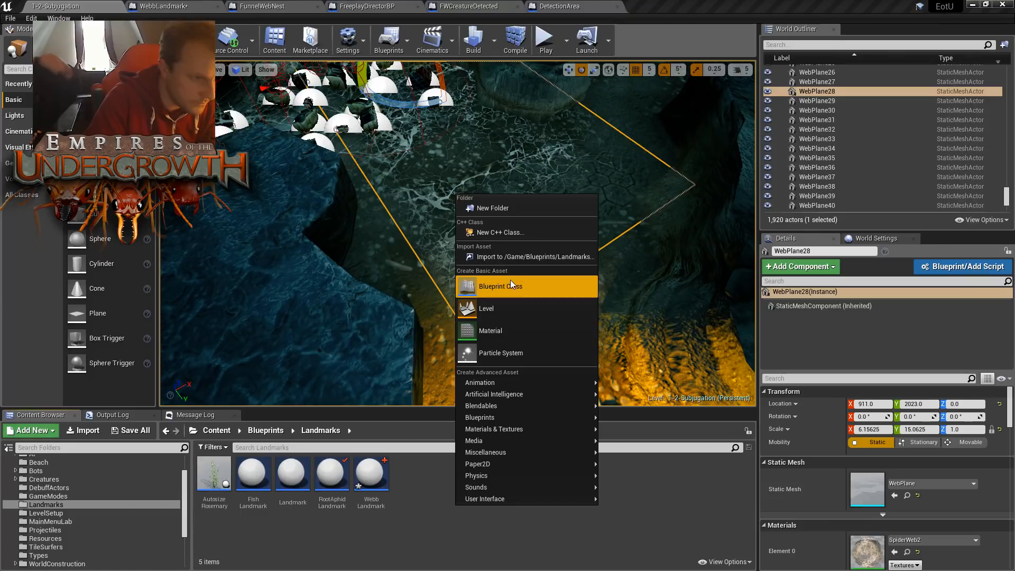
pyautogui.click(523, 286)
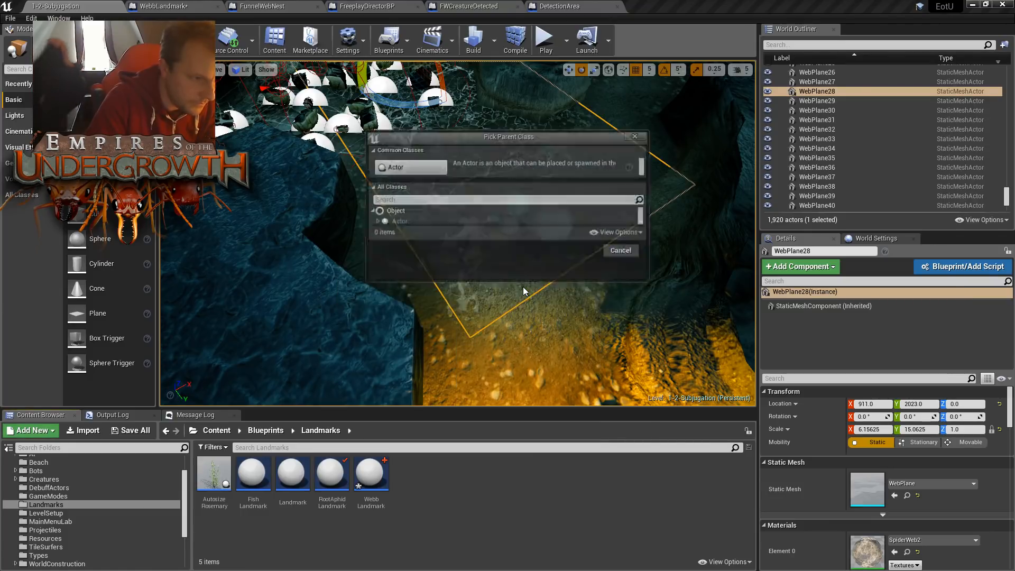
pyautogui.moveTo(503, 139); pyautogui.dragTo(544, 125)
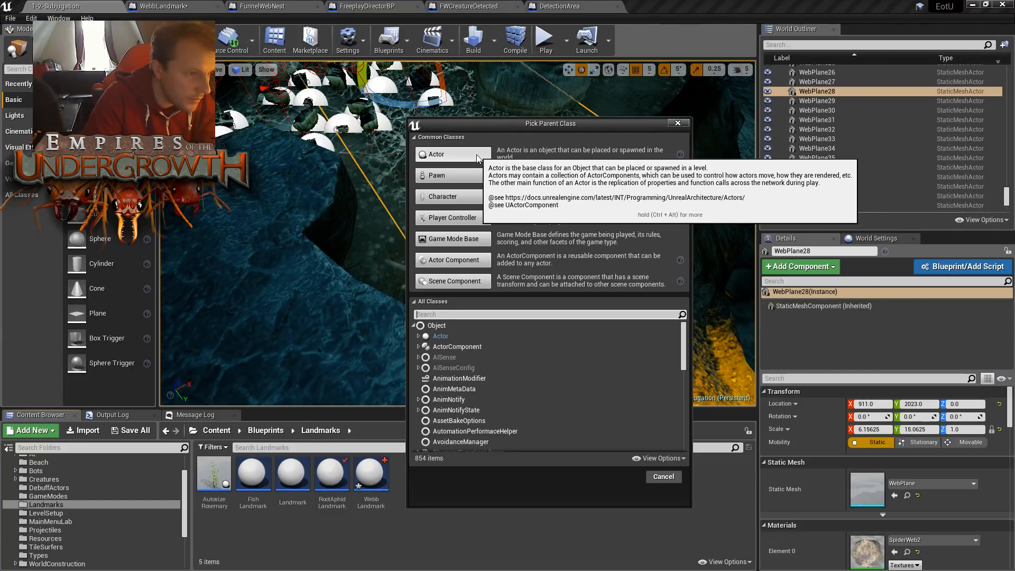
pyautogui.click(453, 154)
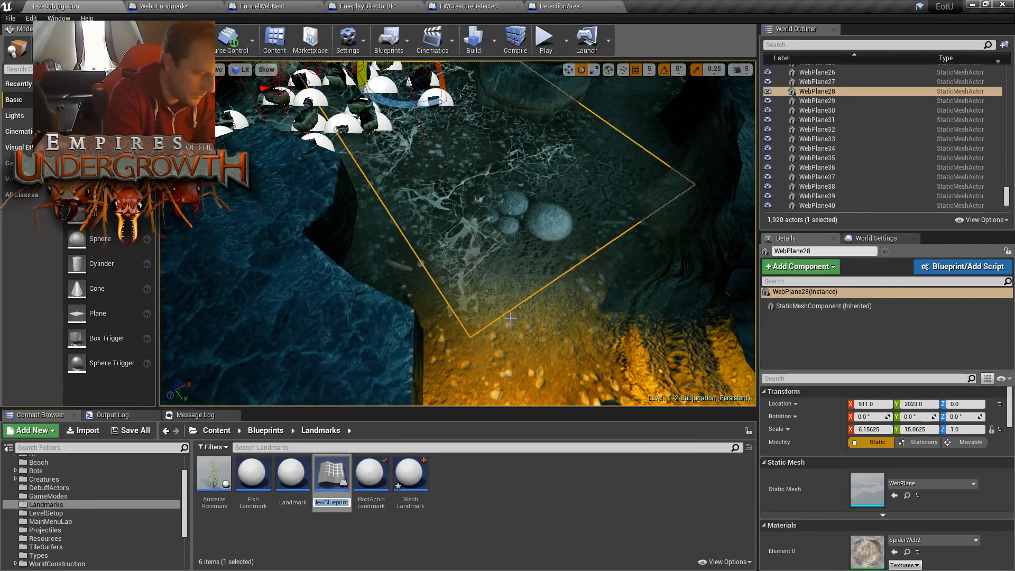
pyautogui.write('AutosizeWe')
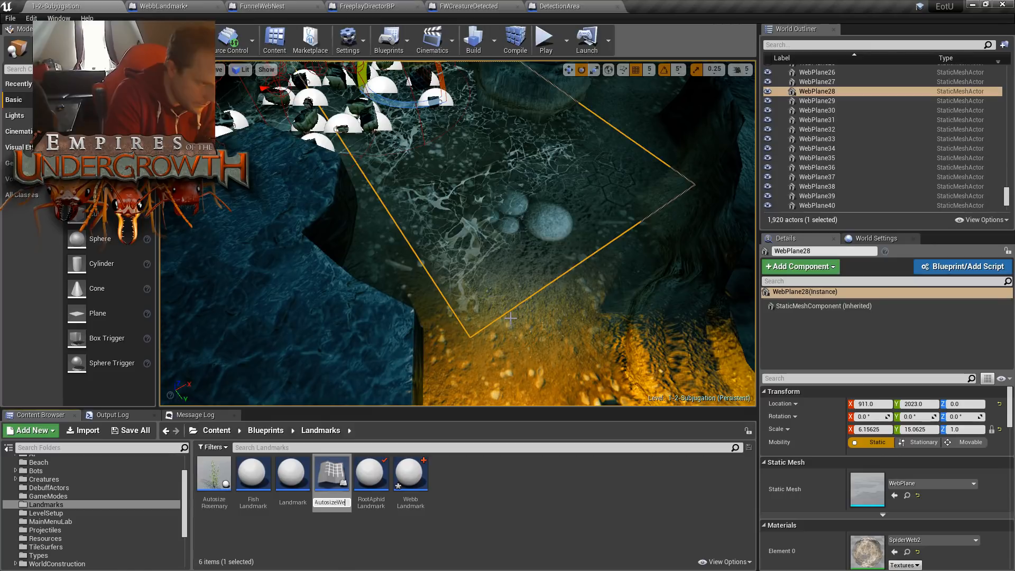
pyautogui.press('Return')
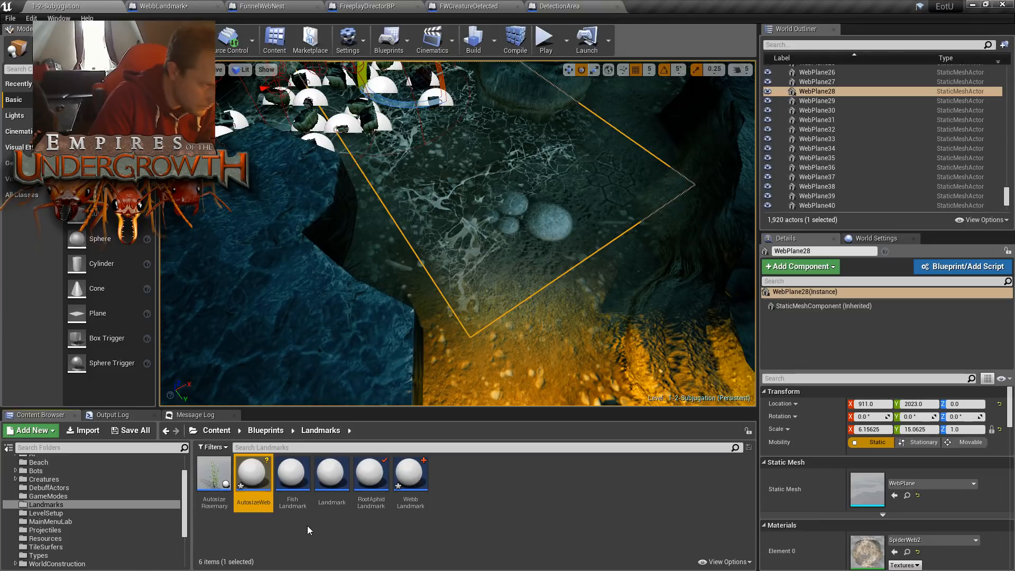
pyautogui.doubleClick(268, 463)
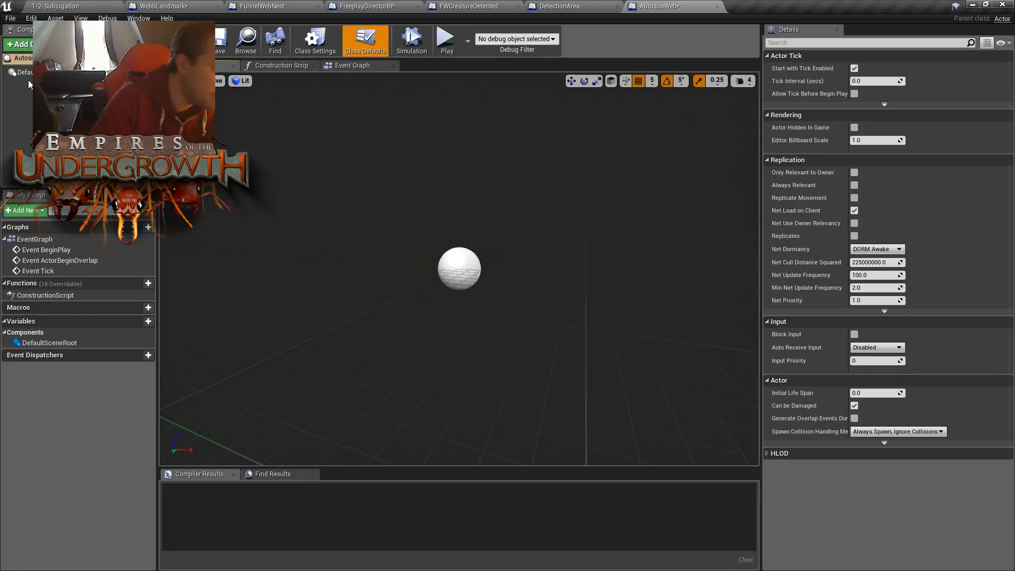
pyautogui.click(25, 104)
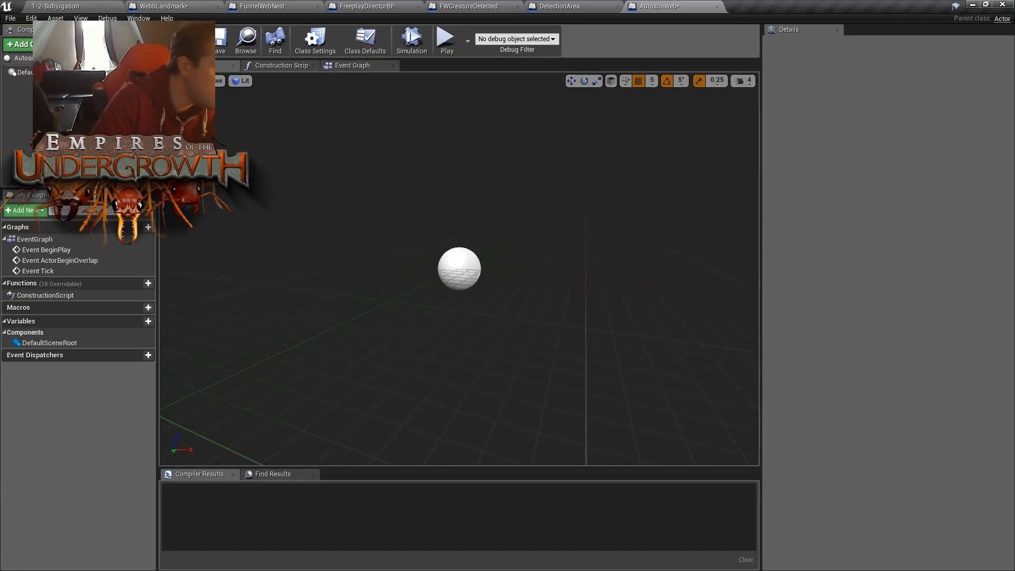
# - Add a Static Mesh component named Web1 to the AutosizeWeb Blueprint
pyautogui.click(20, 45)
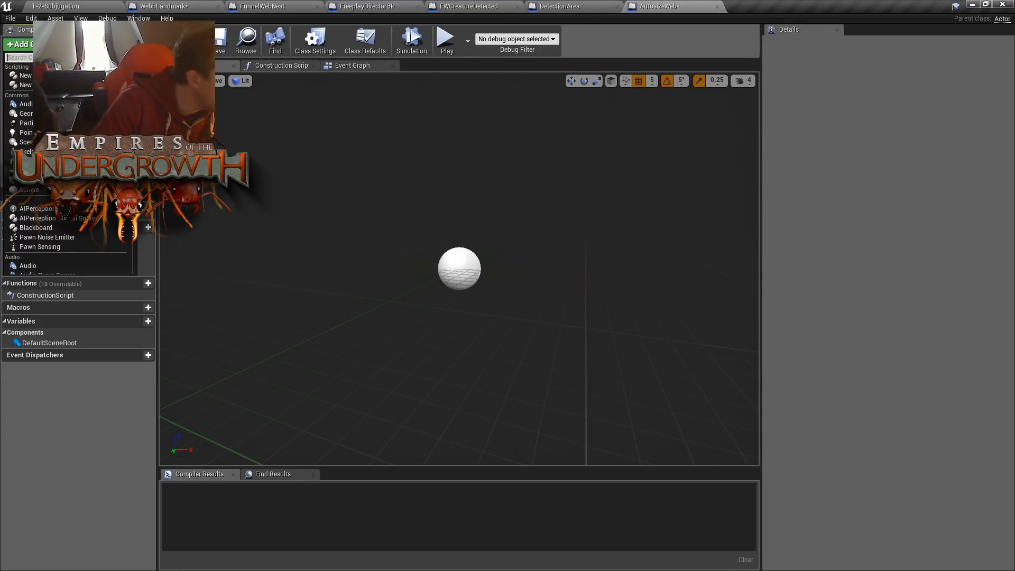
pyautogui.scroll(-2, 68, 158)
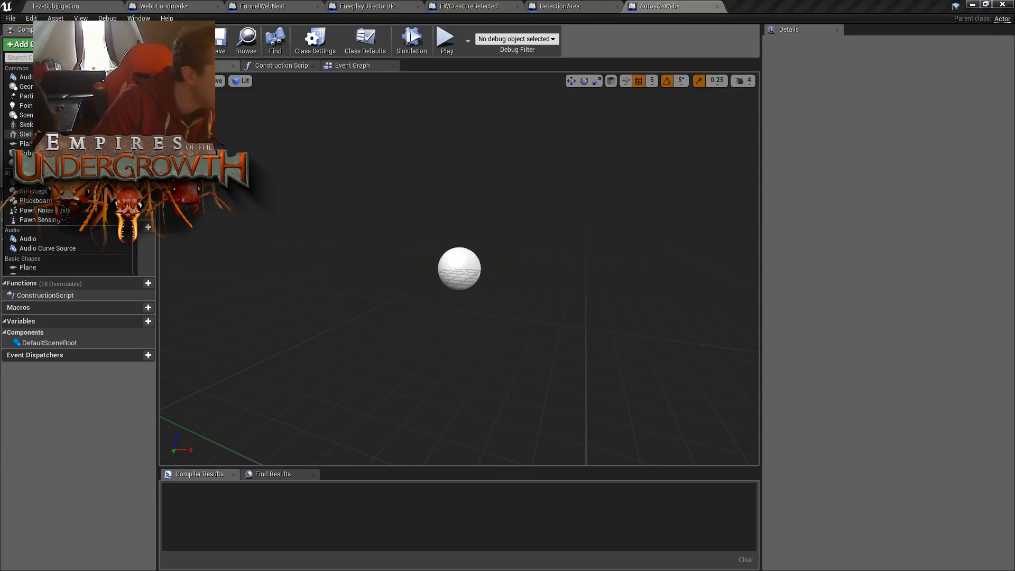
pyautogui.click(25, 134)
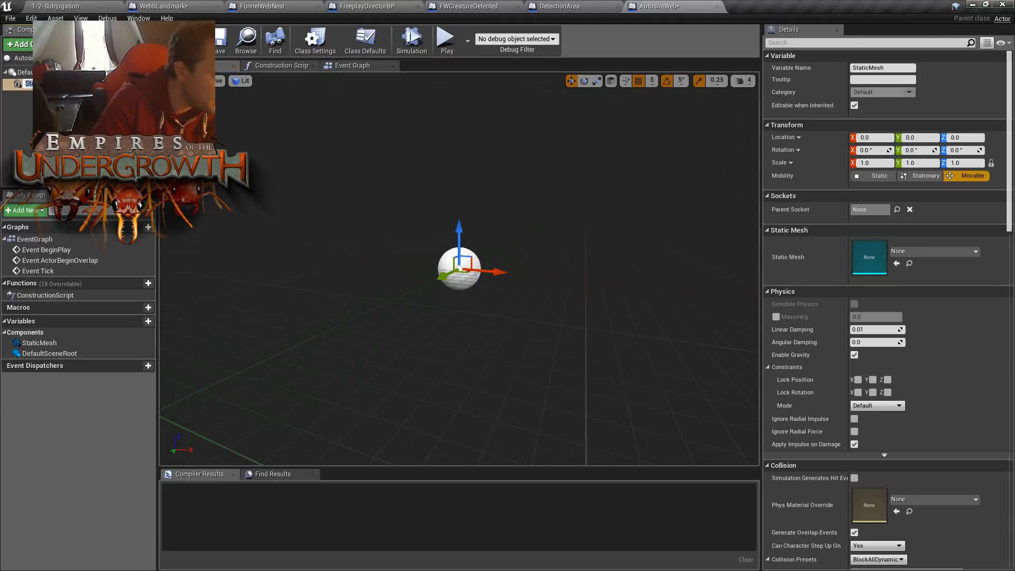
pyautogui.write('Web1')
pyautogui.press('Return')
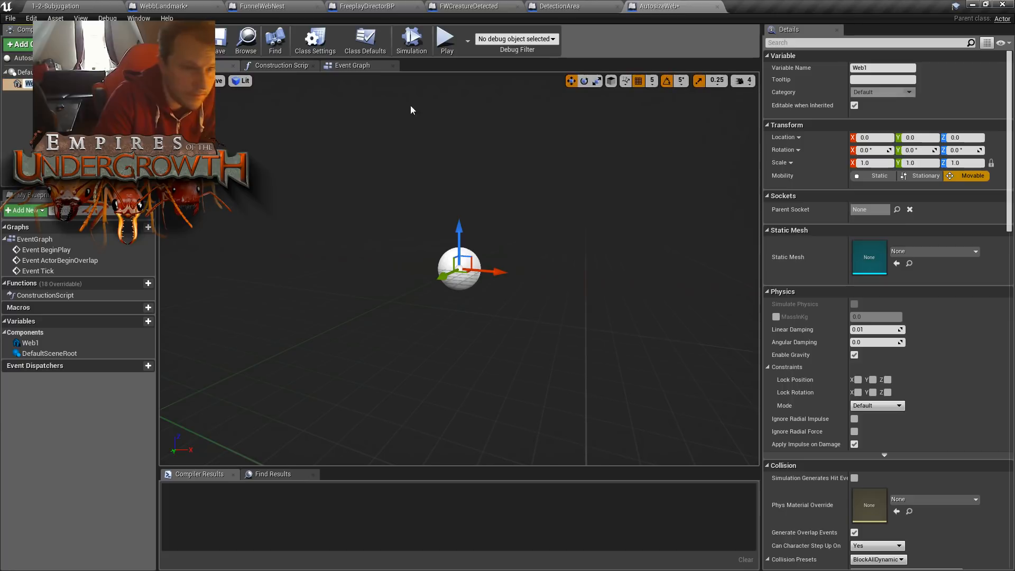
# - Assign the WebPlane static mesh to the Web1 component
pyautogui.click(930, 251)
pyautogui.write('web')
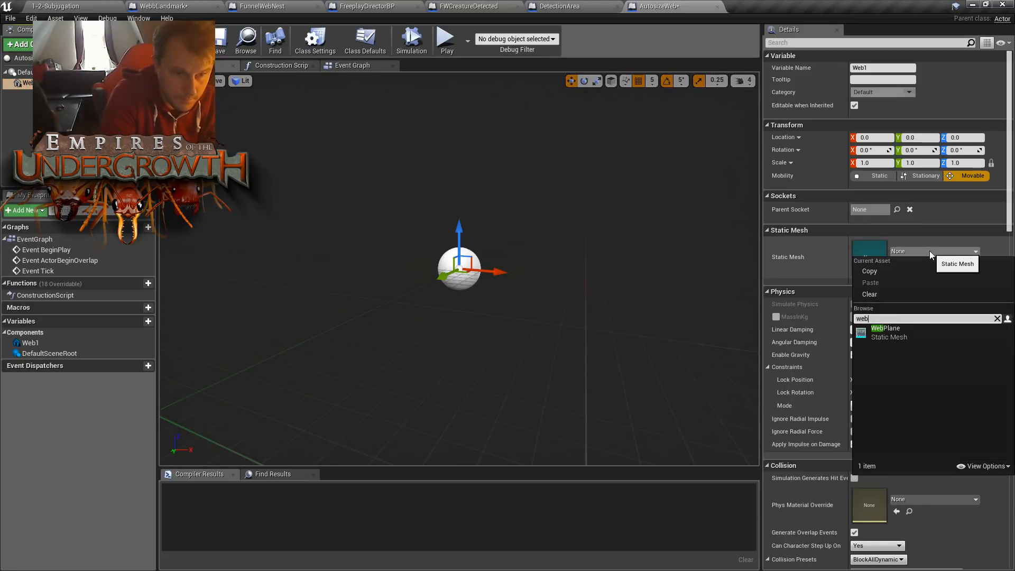
pyautogui.click(897, 332)
pyautogui.moveTo(671, 278)
pyautogui.mouseDown(button='right')
pyautogui.moveTo(698, 291)
pyautogui.moveTo(714, 328)
pyautogui.moveTo(656, 301)
pyautogui.moveTo(677, 299)
pyautogui.moveTo(651, 283)
pyautogui.moveTo(651, 297)
pyautogui.moveTo(655, 283)
pyautogui.mouseUp(button='right')
pyautogui.press('w')
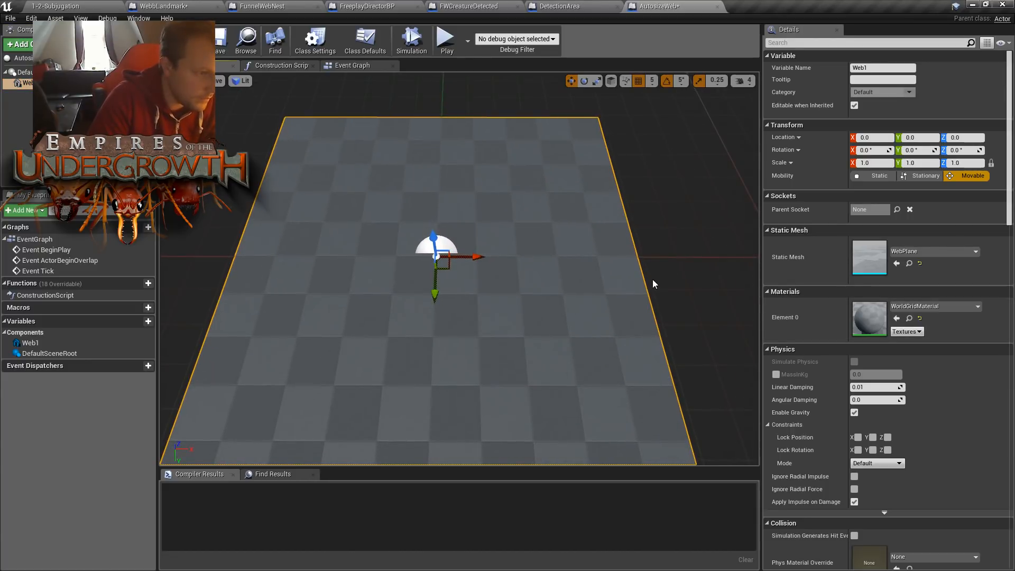
# - Check which material the WebPlane28 actor uses in the 1-2-Subjugation level, and return to the AutosizeWeb Blueprint
pyautogui.click(53, 5)
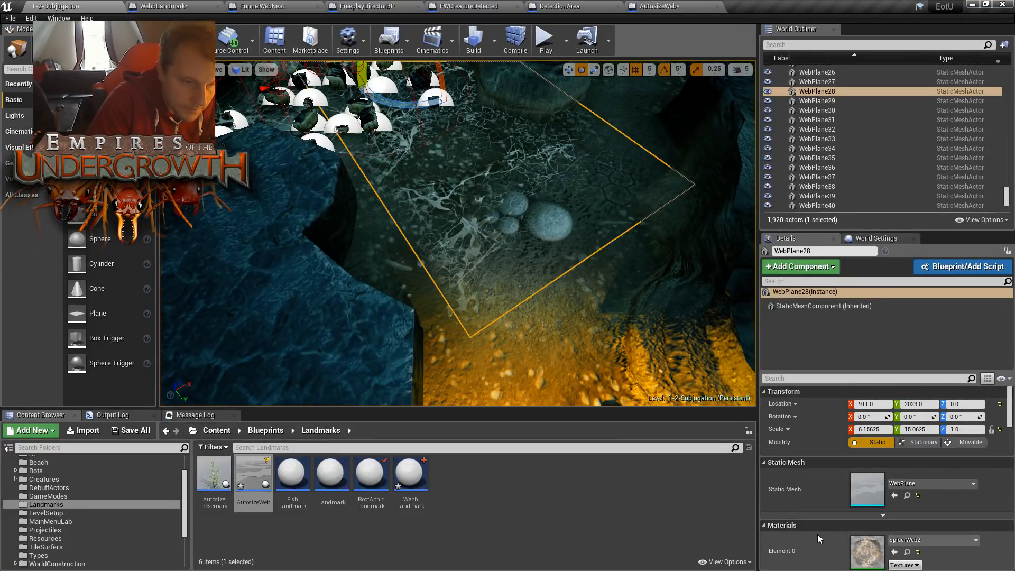
pyautogui.scroll(-2, 817, 533)
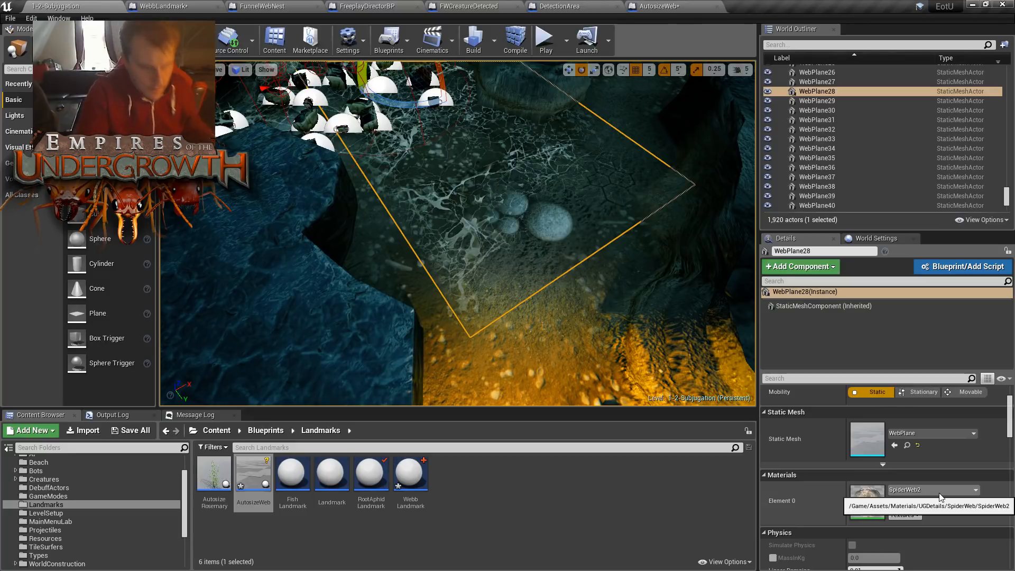
pyautogui.click(941, 497)
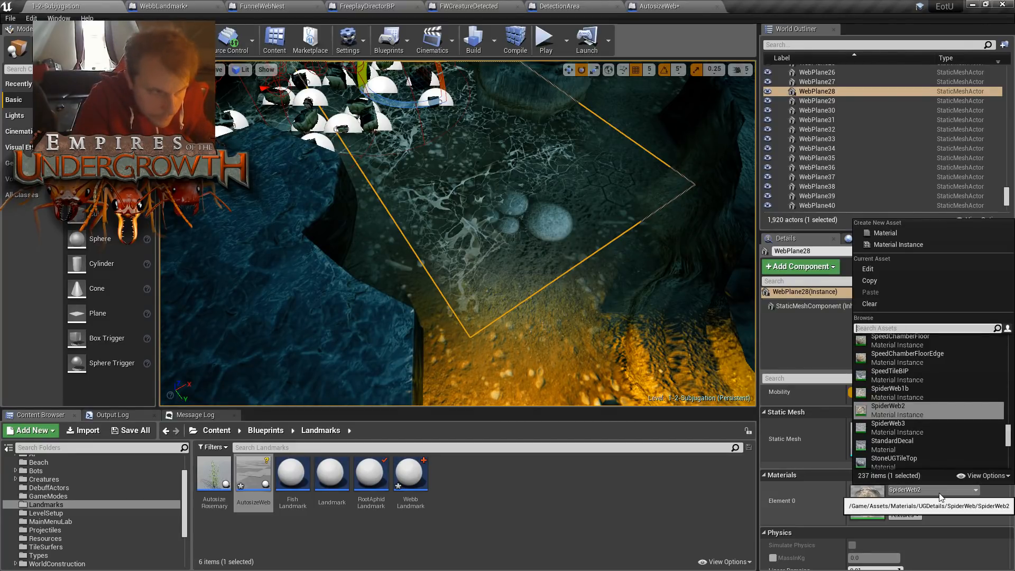
pyautogui.click(941, 497)
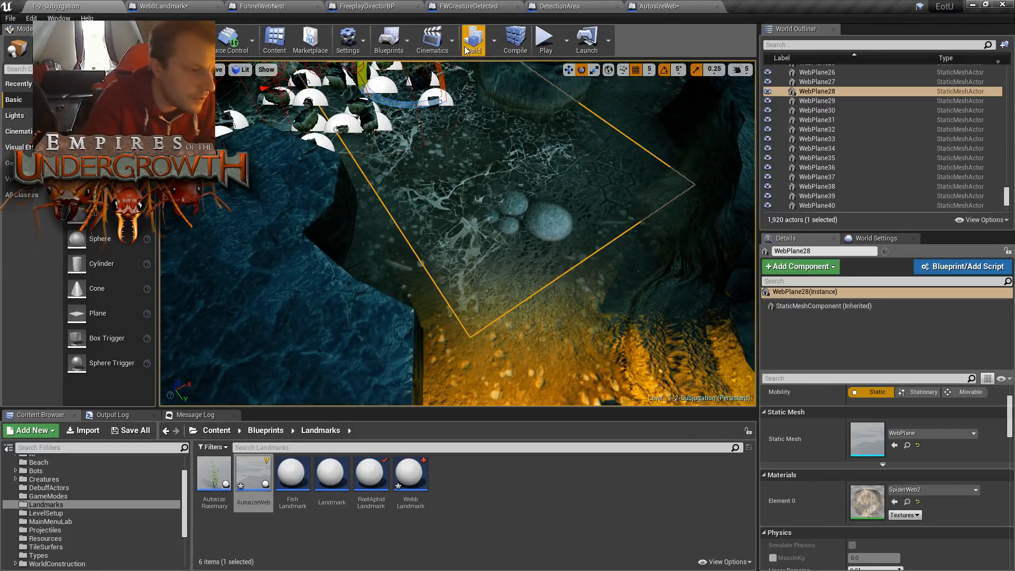
pyautogui.click(659, 6)
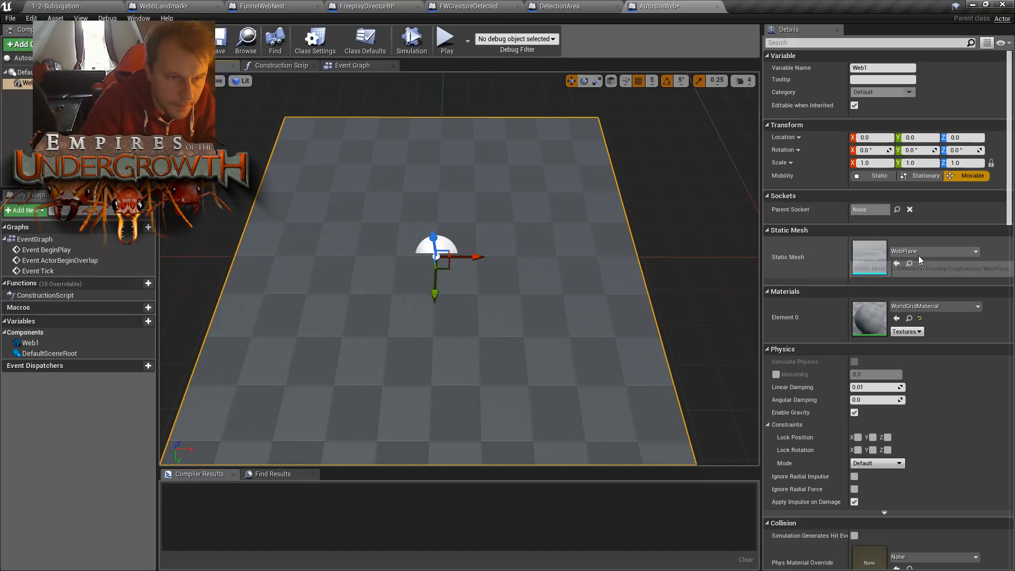
# - Apply the SpiderWeb2 material to the Web1 component's Element 0 slot
pyautogui.click(924, 308)
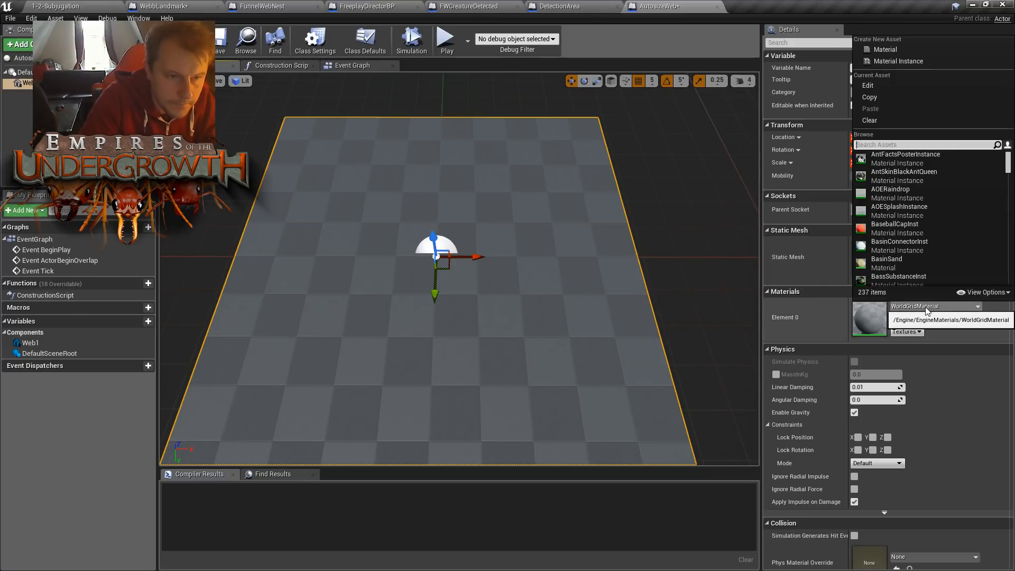
pyautogui.write('spiderwe')
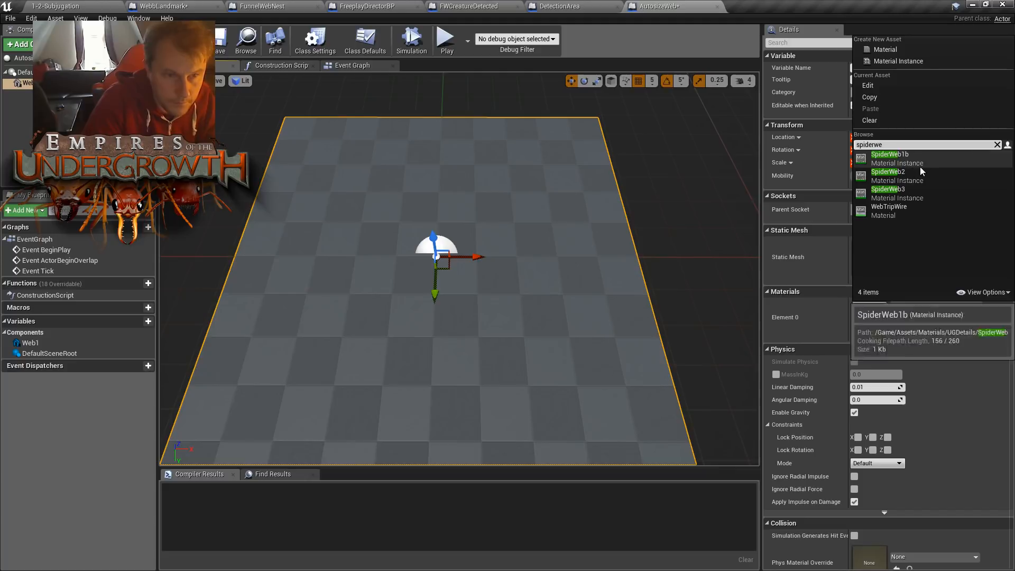
pyautogui.click(912, 172)
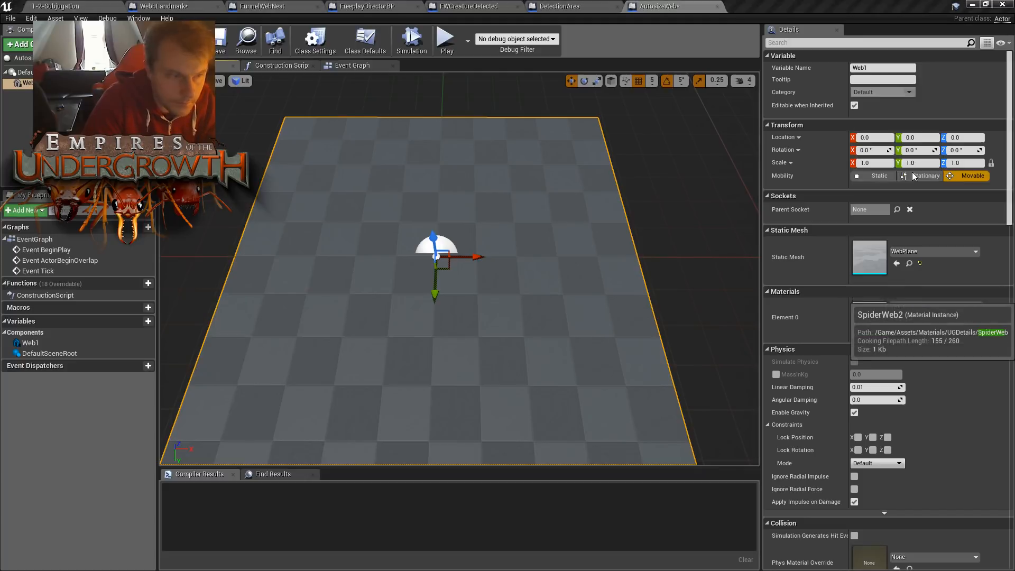
pyautogui.scroll(-3, 724, 216)
pyautogui.scroll(-3, 724, 214)
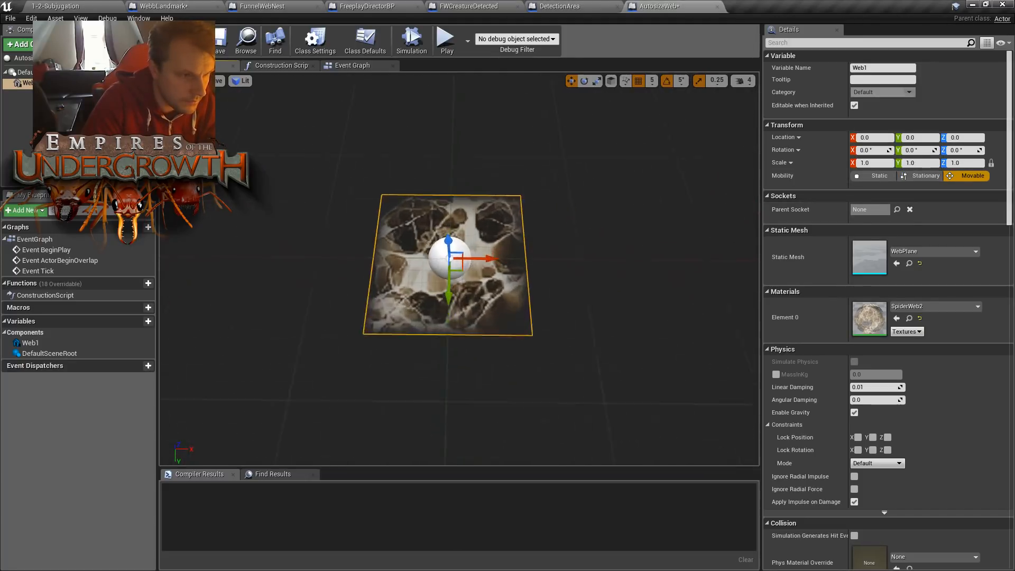
pyautogui.scroll(3, 724, 214)
# - Set Web1's Element 0 material to SpiderWeb1b and inspect the textured plane in the viewport
pyautogui.click(921, 308)
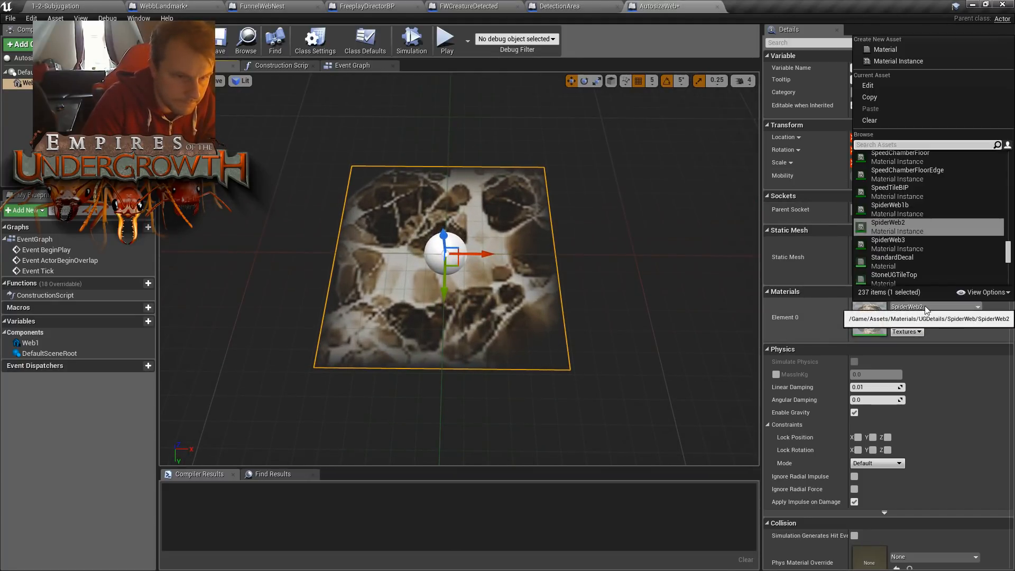
pyautogui.click(933, 311)
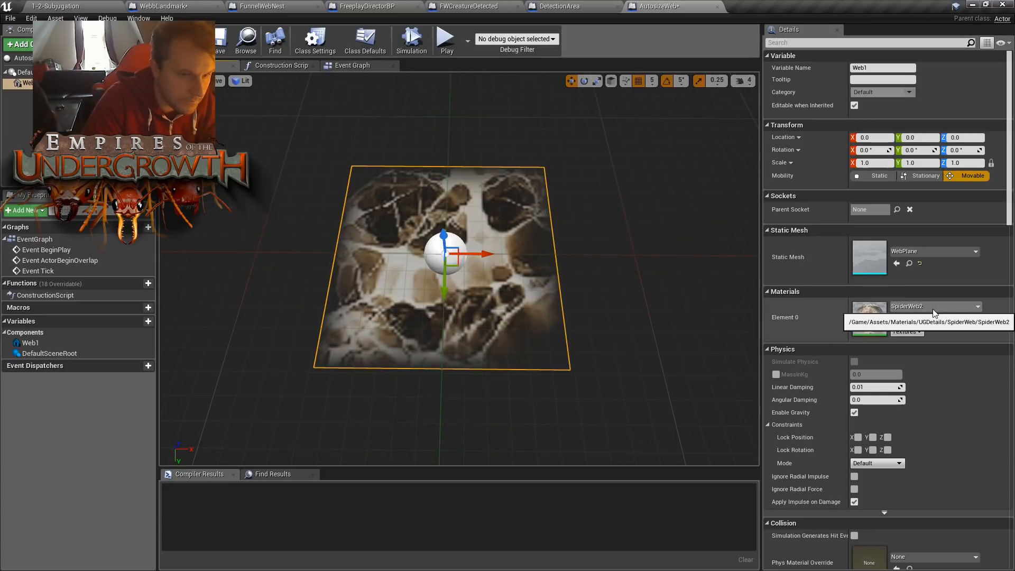
pyautogui.click(934, 312)
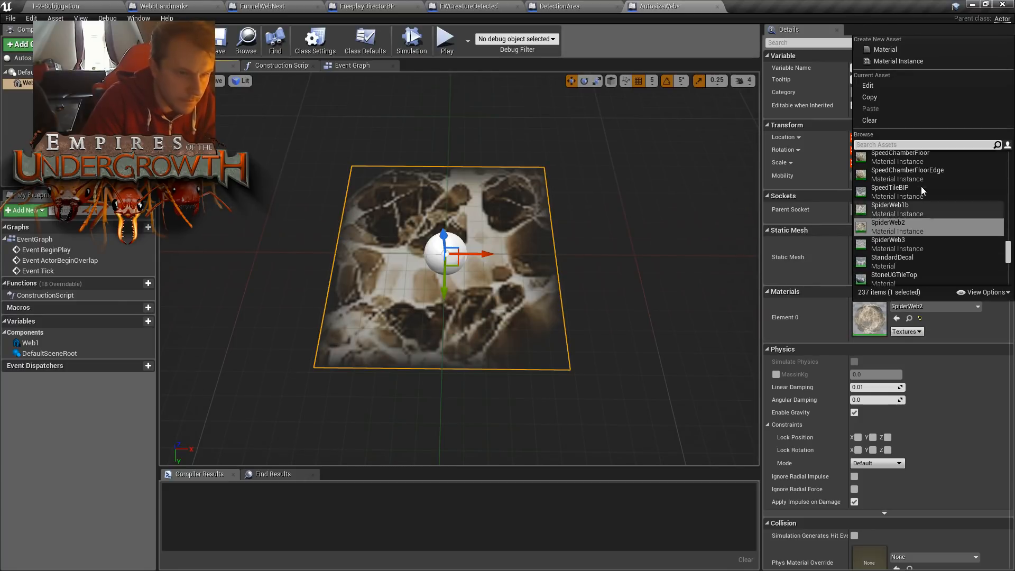
pyautogui.write('spi')
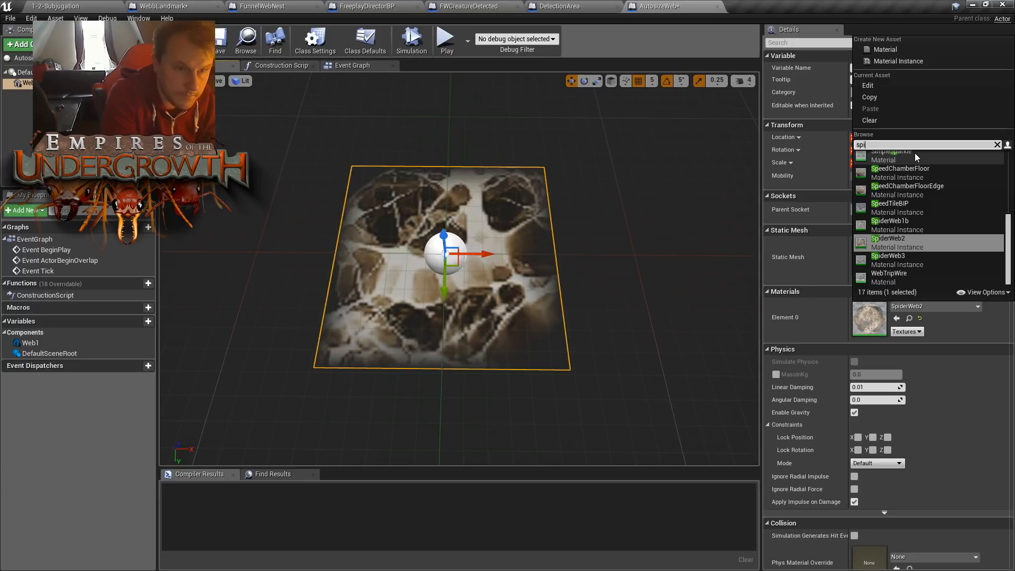
pyautogui.write('derwe')
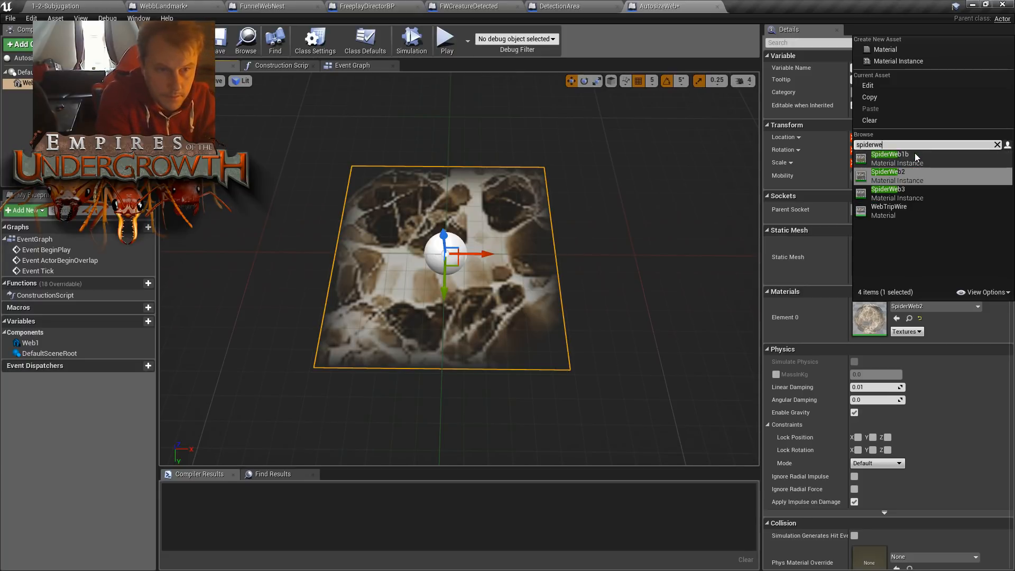
pyautogui.click(915, 155)
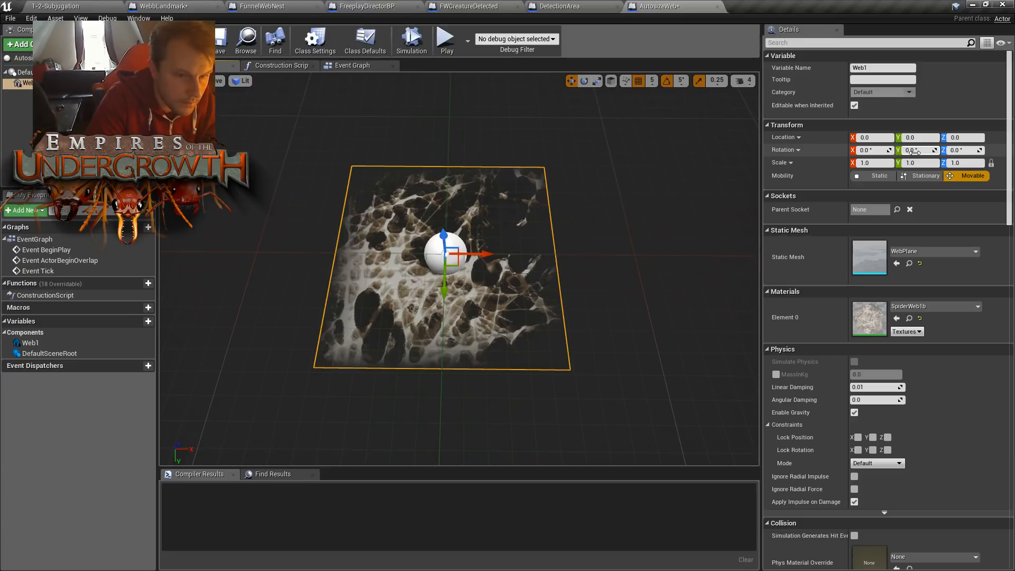
pyautogui.moveTo(598, 296)
pyautogui.mouseDown(button='right')
pyautogui.moveTo(545, 296)
pyautogui.moveTo(613, 296)
pyautogui.mouseUp(button='right')
pyautogui.press('s')
pyautogui.press('w')
pyautogui.press('f')
pyautogui.moveTo(605, 244)
pyautogui.mouseDown(button='right')
pyautogui.moveTo(606, 198)
pyautogui.moveTo(595, 254)
pyautogui.mouseUp(button='right')
pyautogui.press('s')
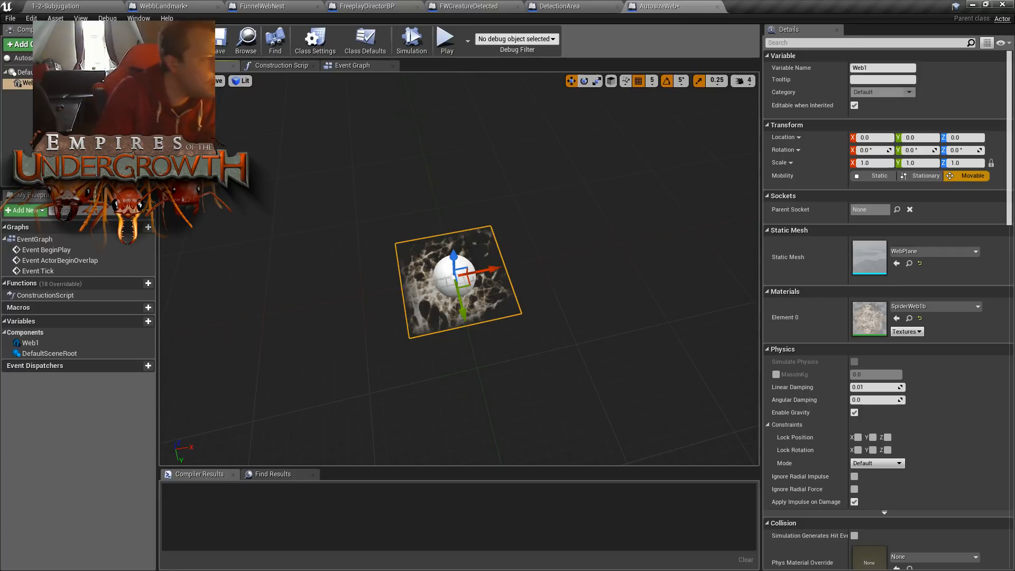
# - Return to the 1-2-Subjugation level, filter the World Outliner by "web" and select WebPlane16 to check its material
pyautogui.click(67, 6)
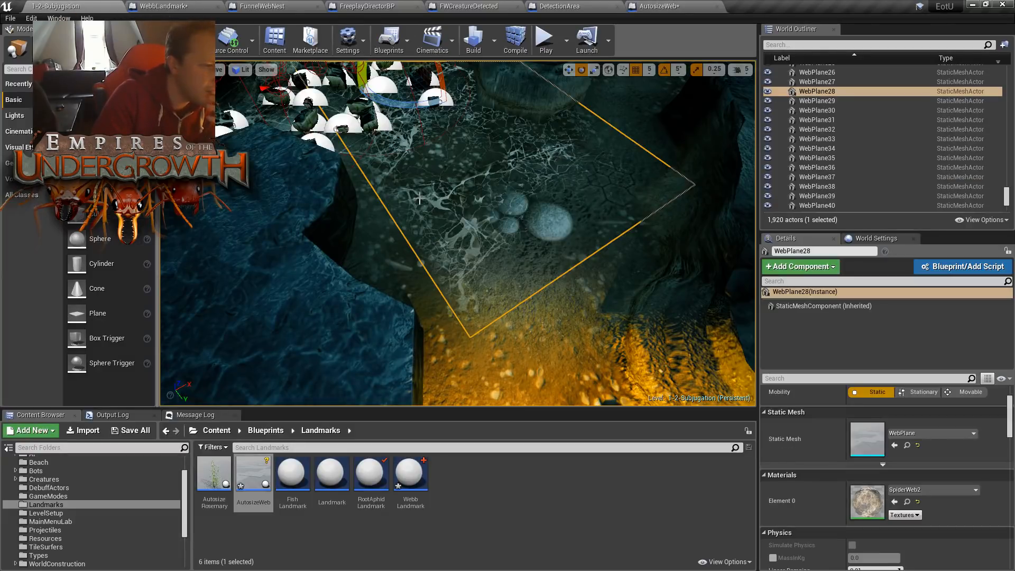
pyautogui.click(438, 203)
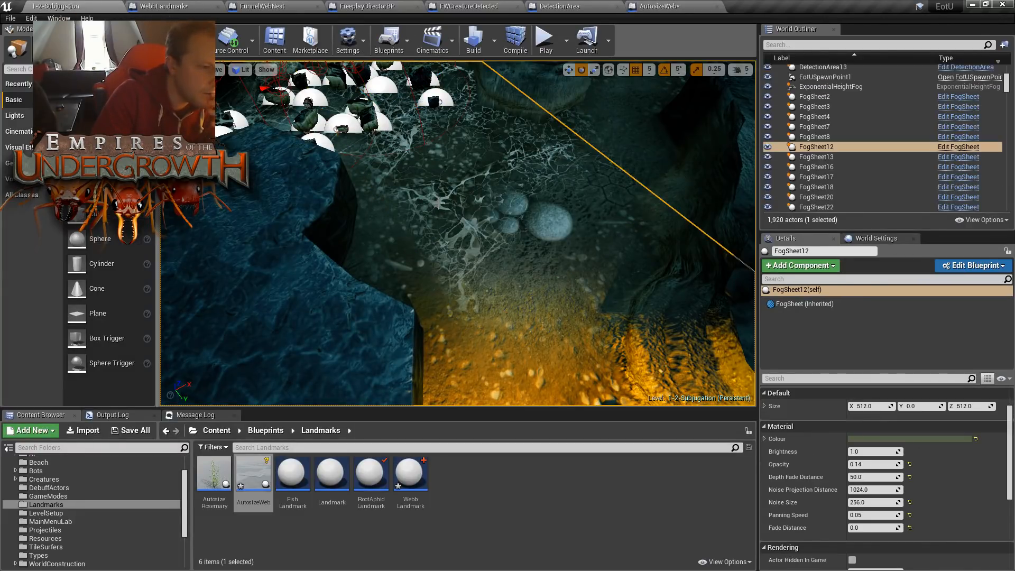
pyautogui.click(847, 46)
pyautogui.write('web')
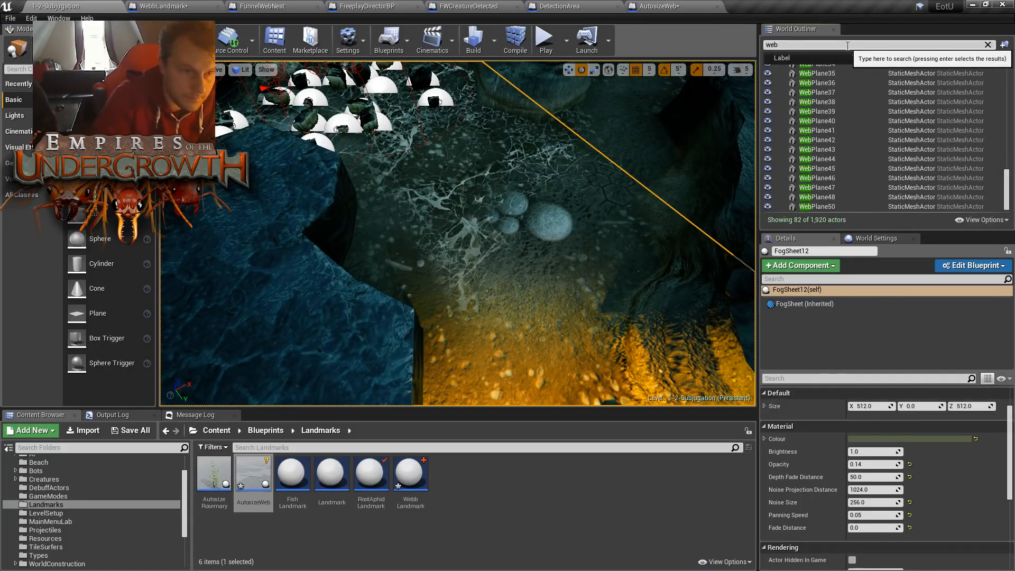
pyautogui.click(840, 102)
pyautogui.scroll(4, 843, 170)
pyautogui.scroll(3, 846, 153)
pyautogui.rightClick(827, 98)
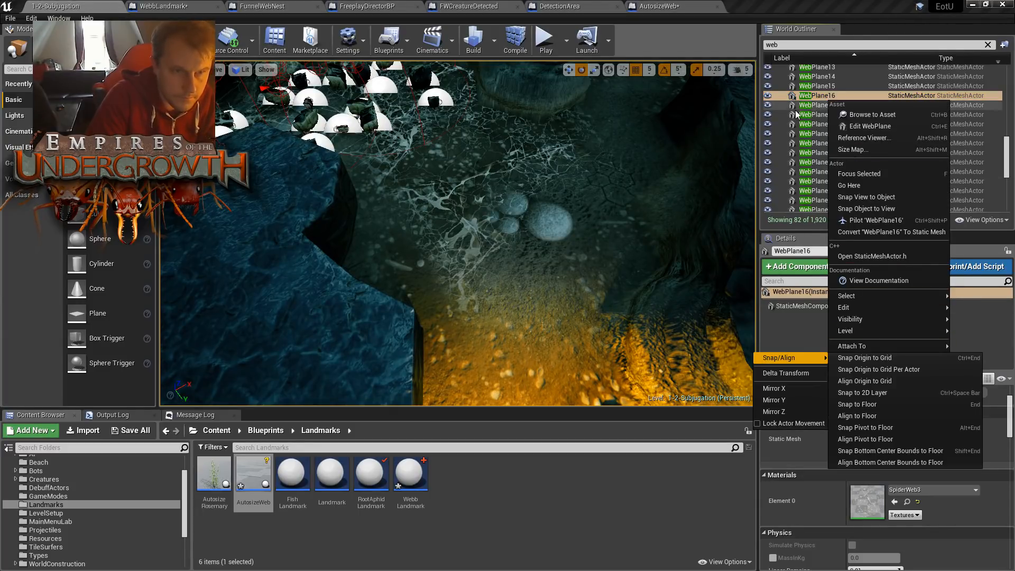
pyautogui.click(811, 97)
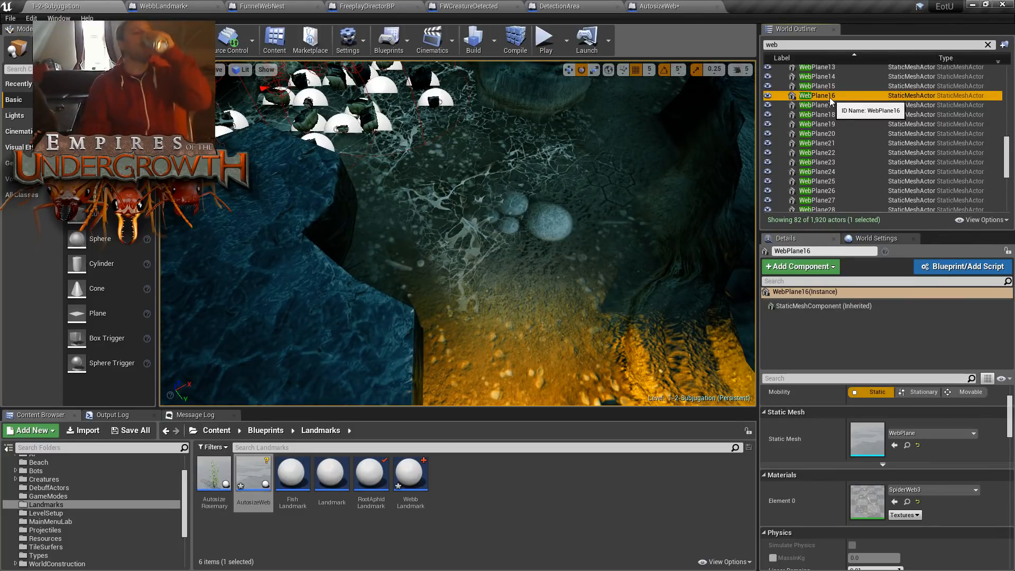
# - Compare the materials assigned to the WebPlane actors from WebPlane19 up to WebPlane3 in the filtered outliner
pyautogui.scroll(3, 839, 149)
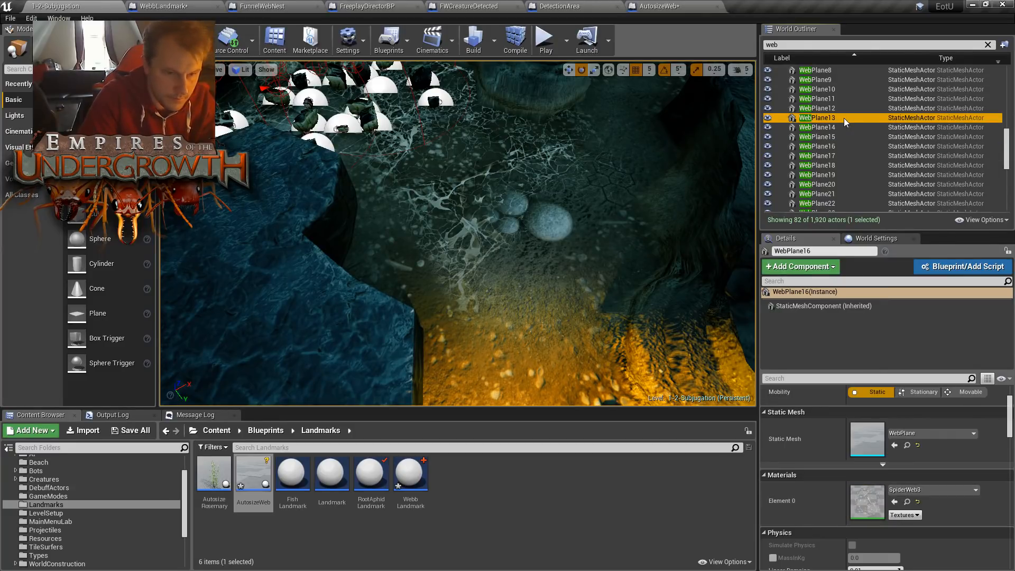
pyautogui.click(854, 155)
pyautogui.click(851, 174)
pyautogui.scroll(5, 868, 151)
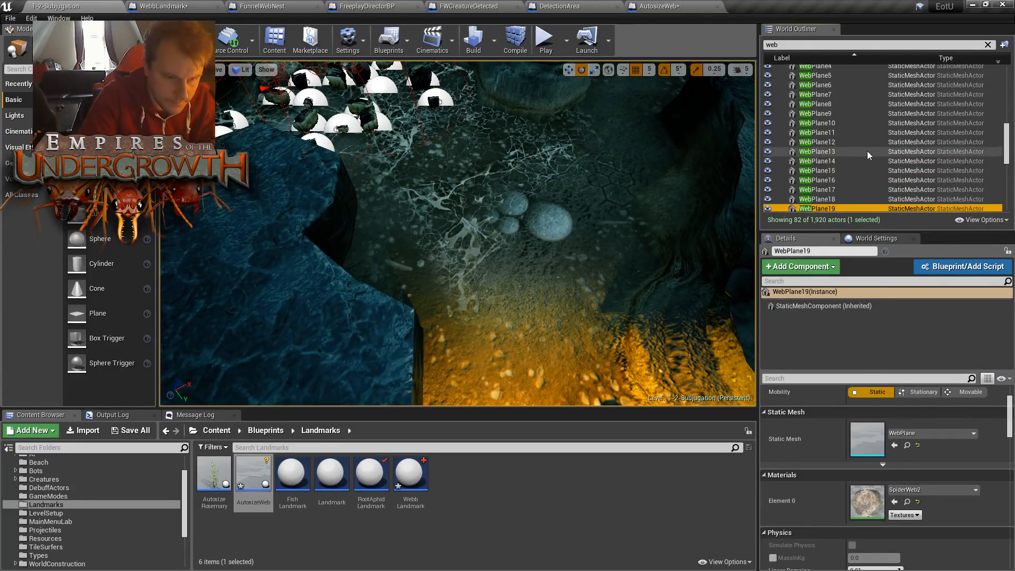
pyautogui.click(853, 126)
pyautogui.click(843, 145)
pyautogui.click(848, 175)
pyautogui.click(866, 136)
pyautogui.click(859, 152)
pyautogui.click(859, 136)
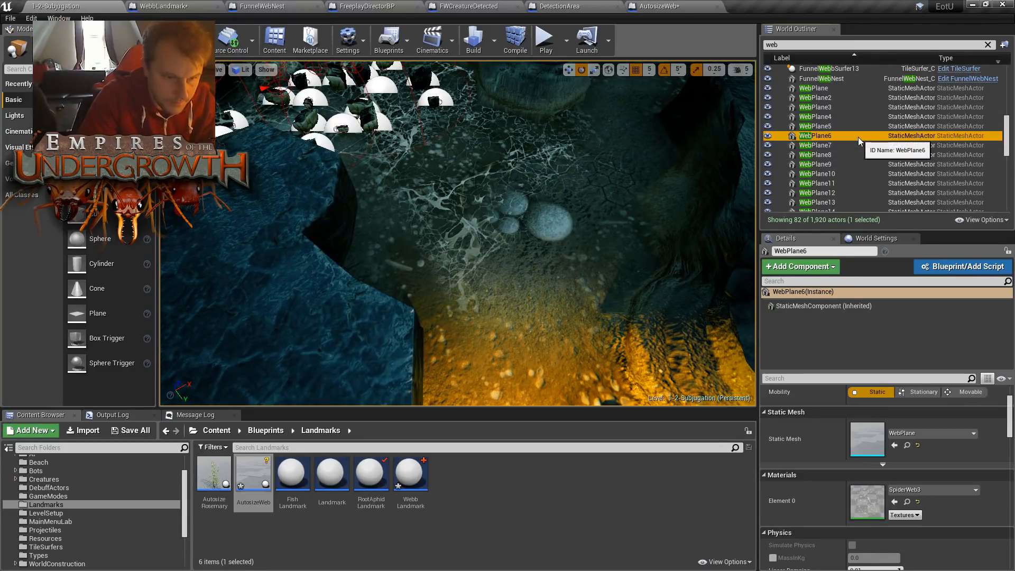
pyautogui.click(852, 126)
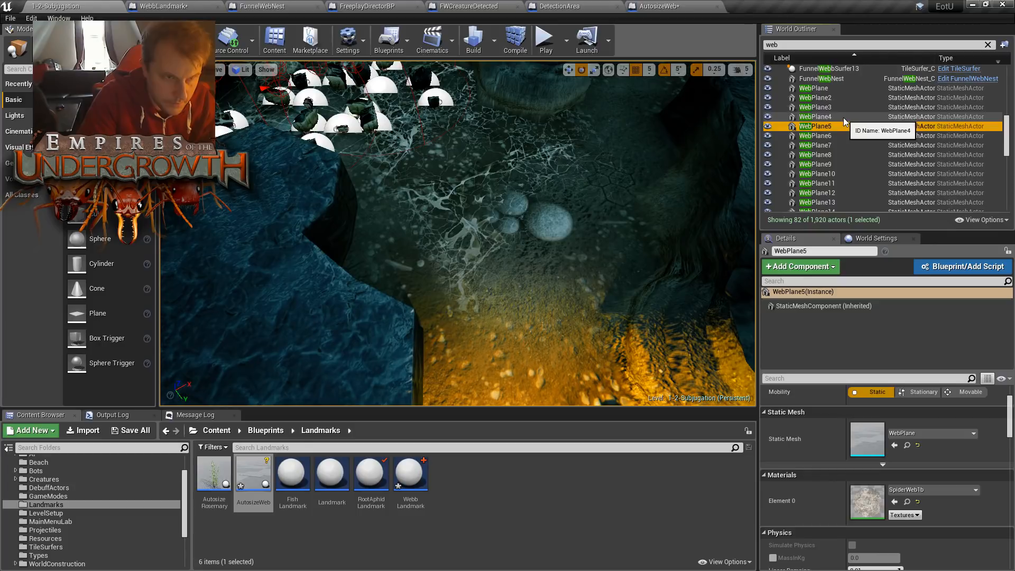
pyautogui.click(820, 107)
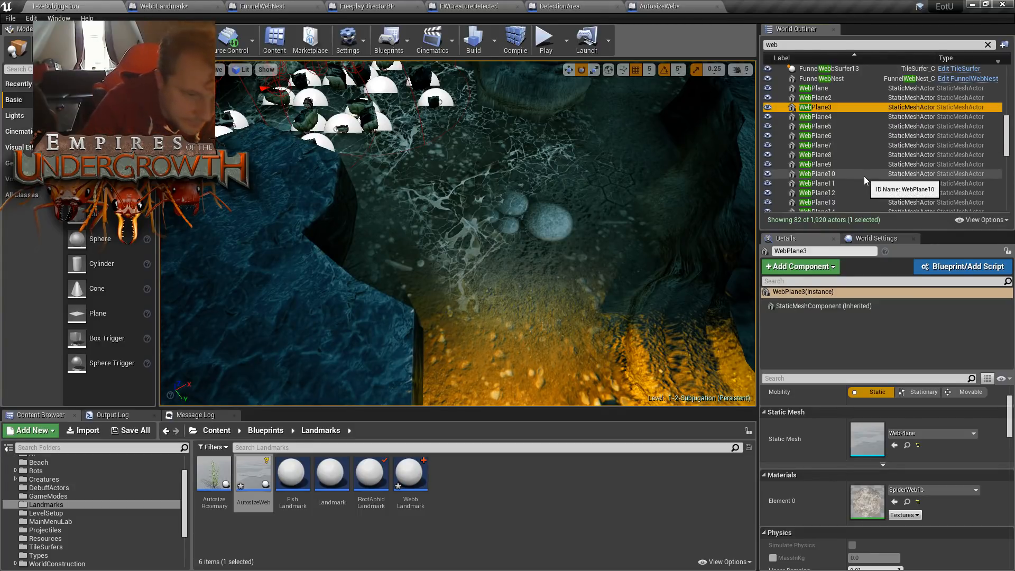
pyautogui.click(824, 126)
pyautogui.click(824, 107)
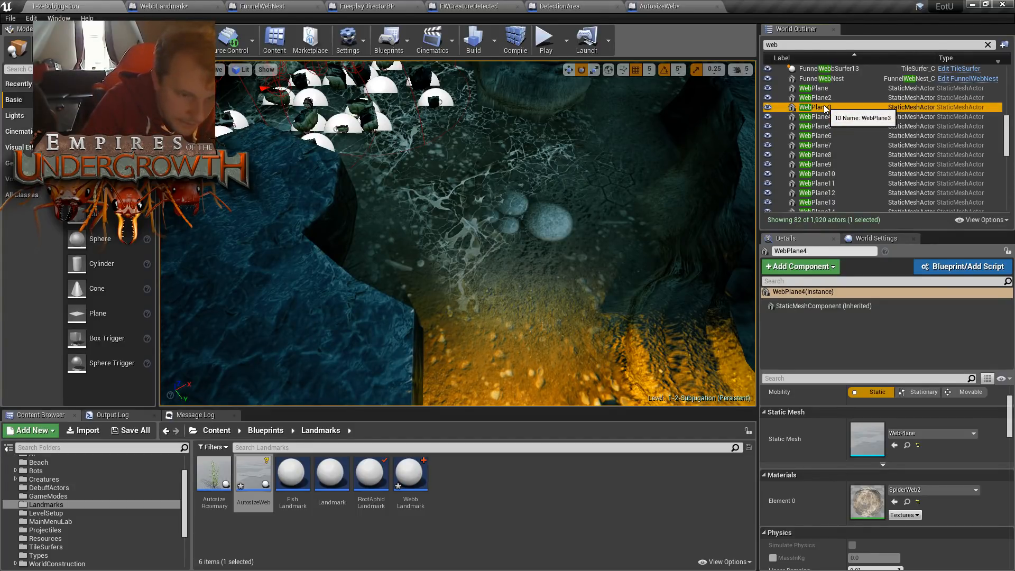
# - Compare the web materials assigned to the actors from WebPlane3 to WebPlane8, focusing the level view on them
pyautogui.doubleClick(825, 107)
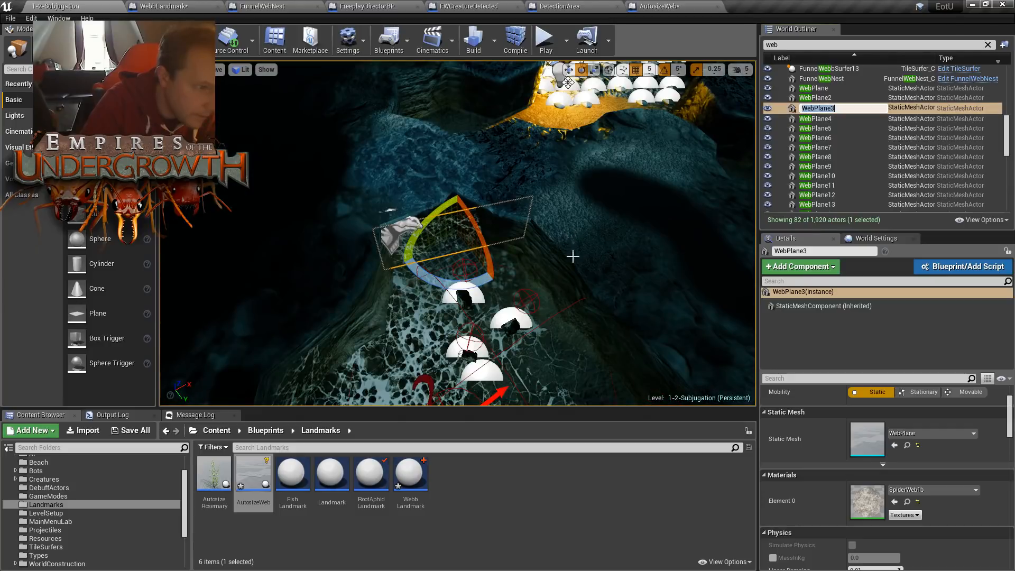
pyautogui.click(823, 117)
pyautogui.click(823, 136)
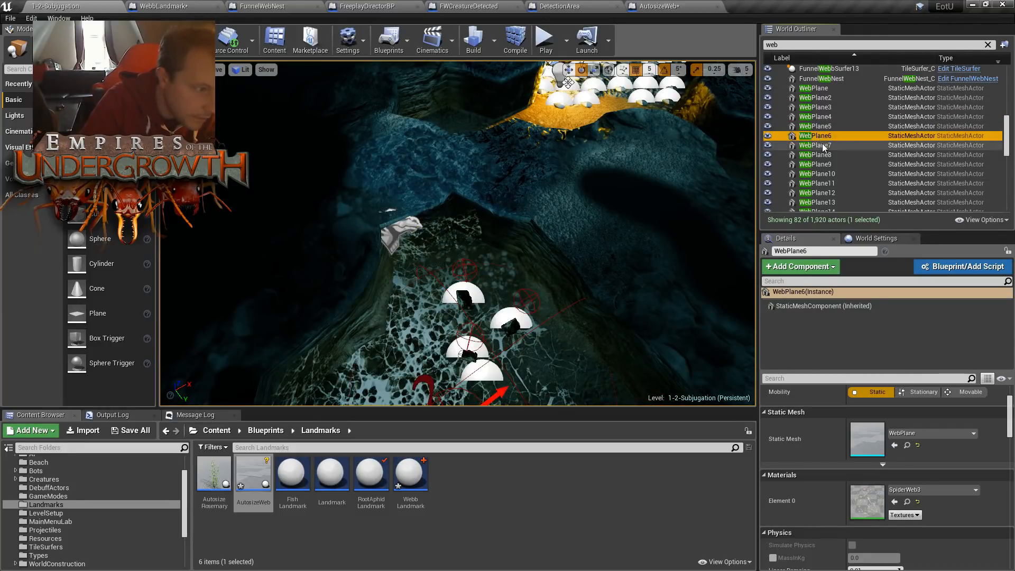
pyautogui.doubleClick(824, 145)
pyautogui.doubleClick(826, 154)
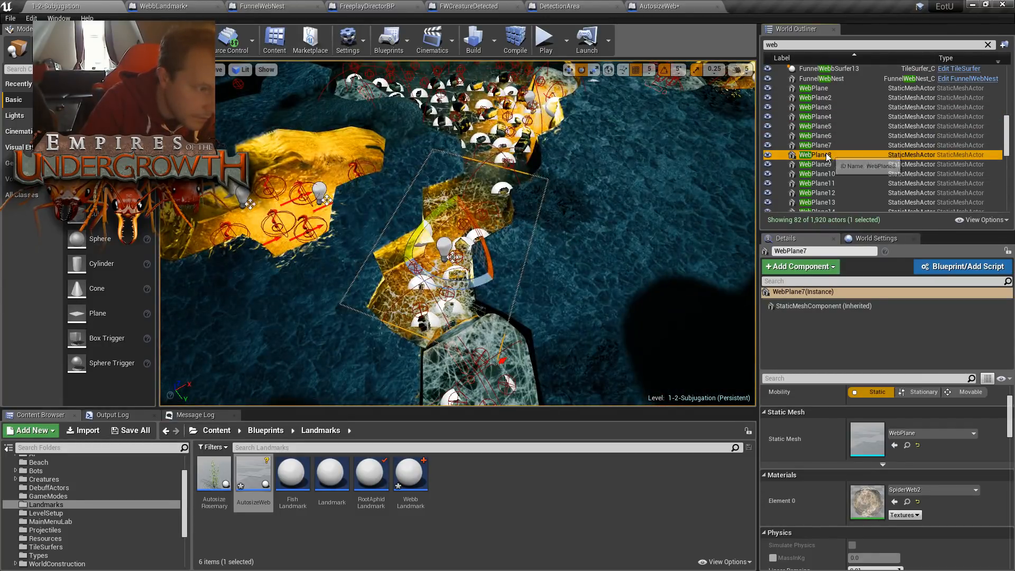
pyautogui.scroll(8, 525, 246)
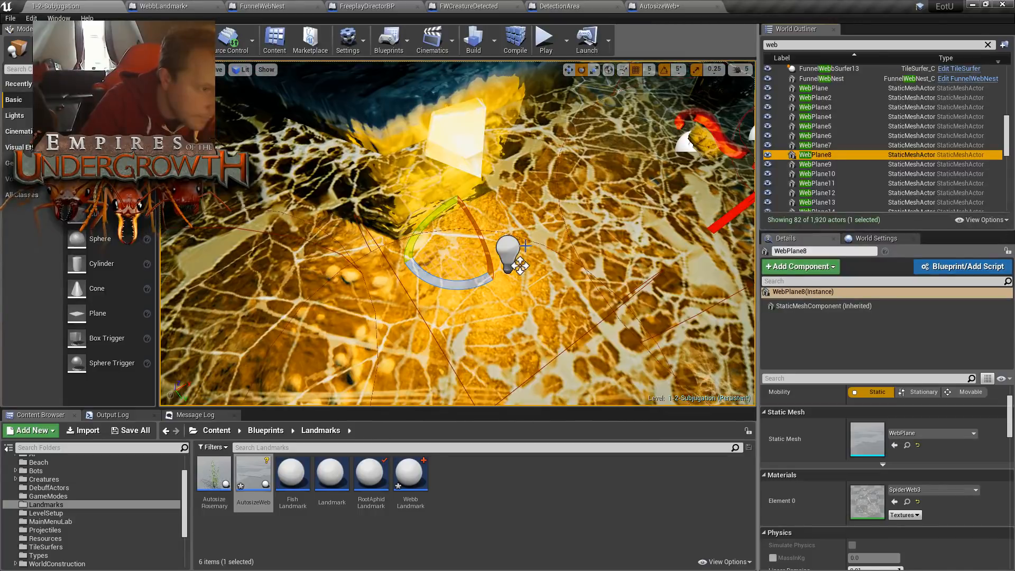
pyautogui.scroll(-2, 525, 246)
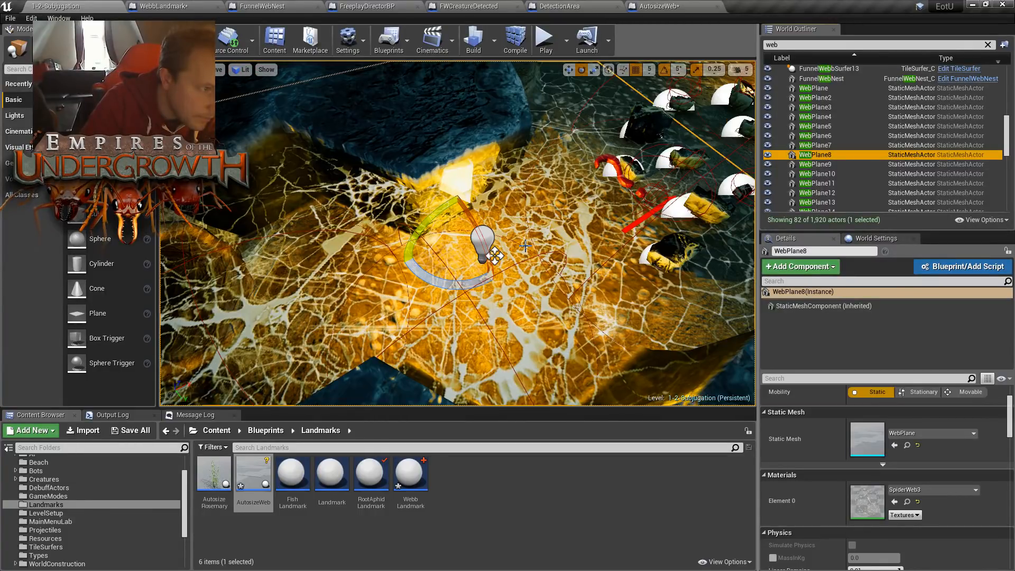
# - Check the materials of WebPlane9 through WebPlane12 and examine how WebPlane12 sits over the cave terrain
pyautogui.doubleClick(839, 164)
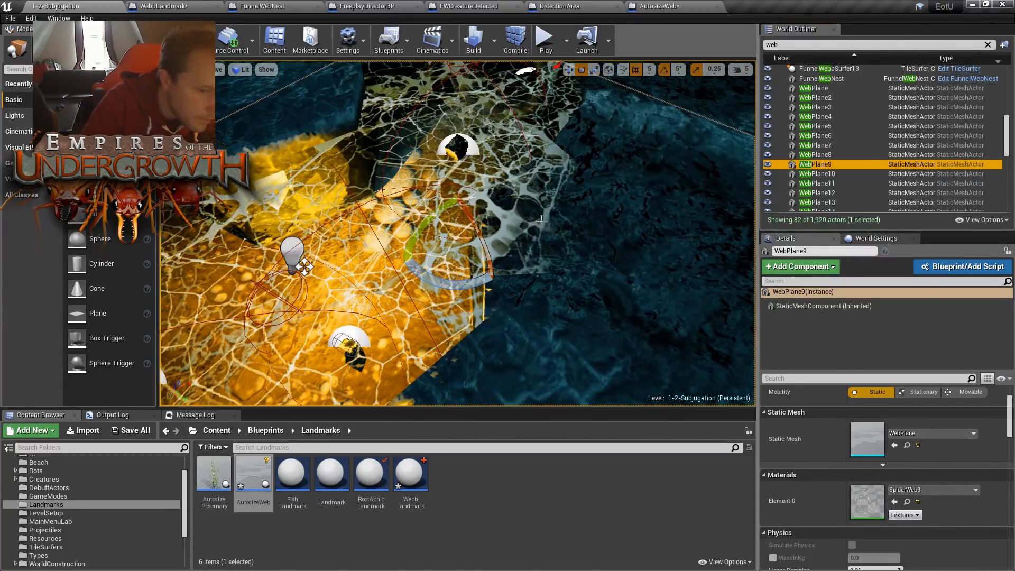
pyautogui.doubleClick(826, 176)
pyautogui.doubleClick(827, 194)
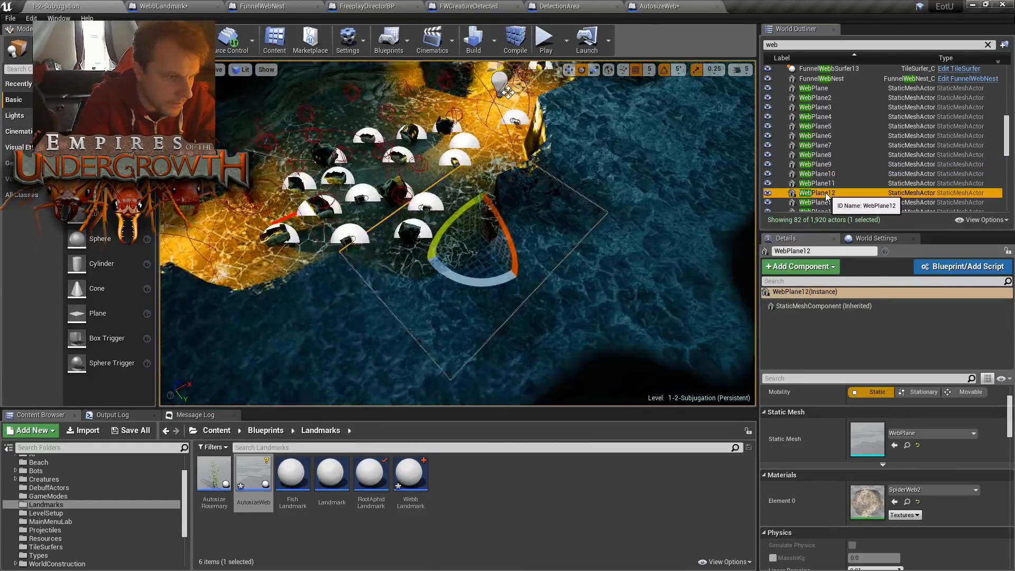
pyautogui.press('w')
pyautogui.moveTo(431, 227); pyautogui.dragTo(457, 209, button='right')
pyautogui.press('s')
pyautogui.press('w')
pyautogui.press('s')
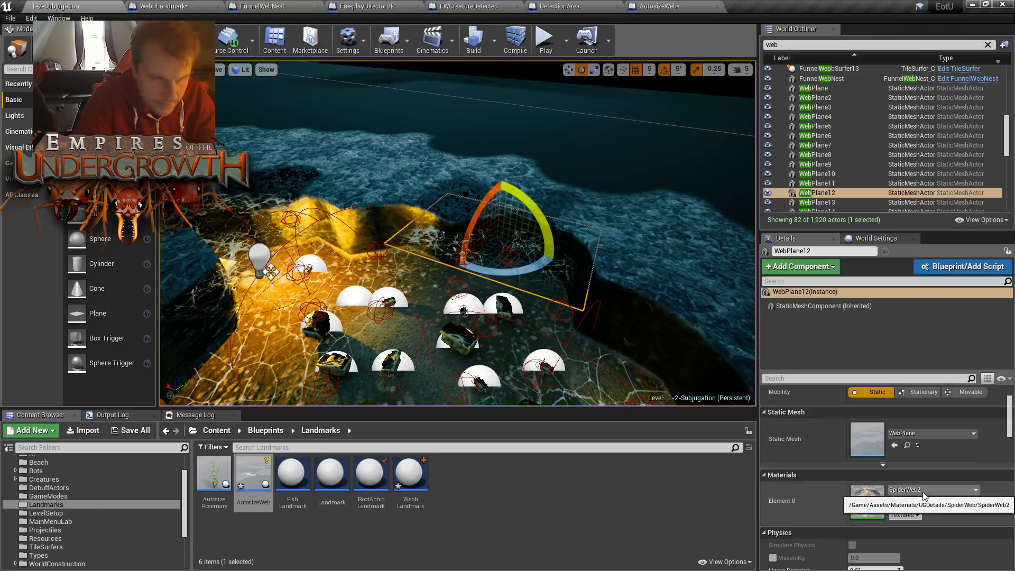
# - Return to the AutosizeWeb Blueprint and set Web1's Element 0 material to SpiderWeb2
pyautogui.click(670, 6)
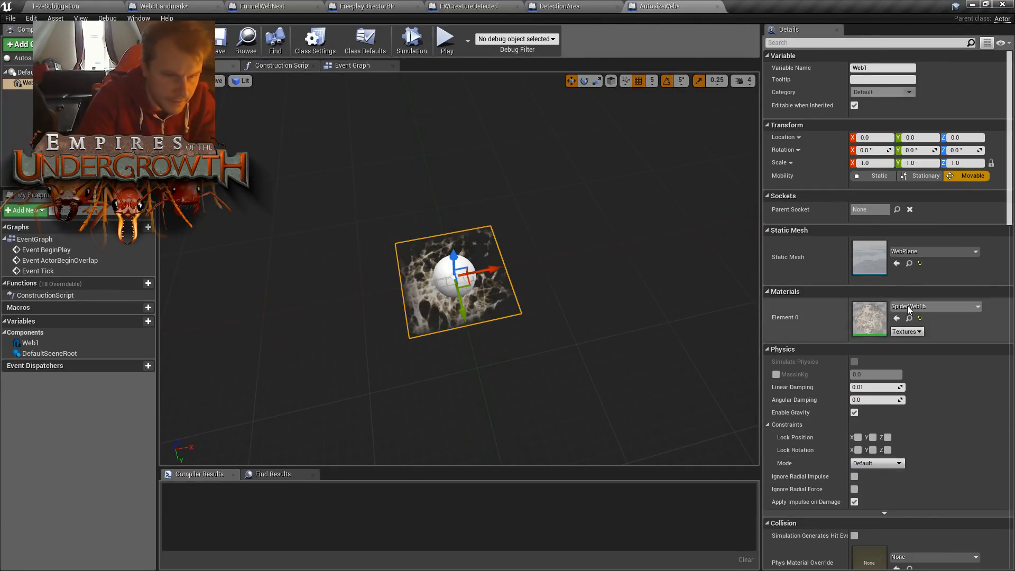
pyautogui.click(931, 306)
pyautogui.click(905, 245)
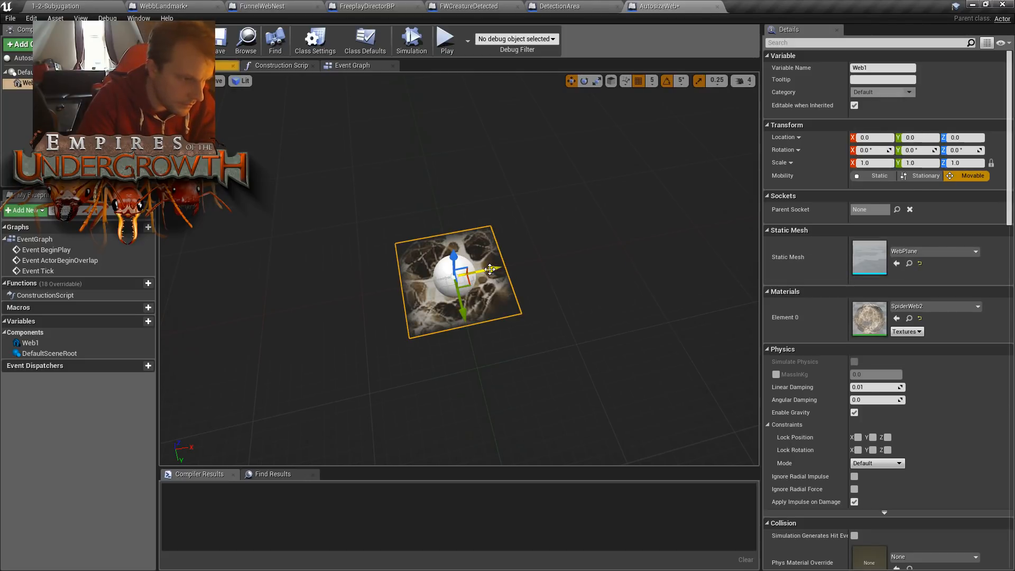
# - Stretch the Web1 plane to a scale of 36.0 on X and 14.5 on Y
pyautogui.press('e')
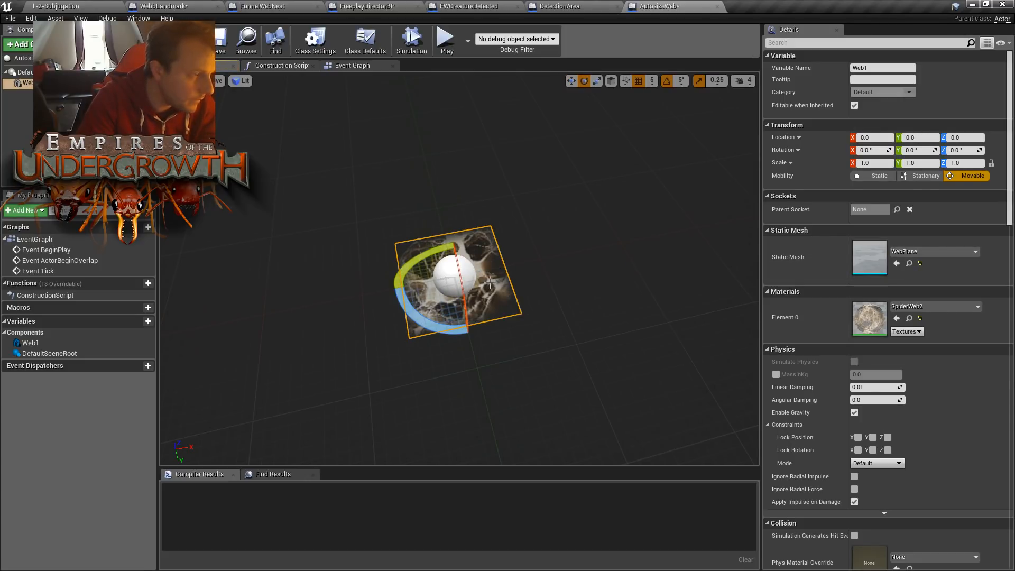
pyautogui.press('r')
pyautogui.moveTo(492, 270); pyautogui.dragTo(626, 269)
pyautogui.moveTo(417, 285); pyautogui.dragTo(265, 309, button='right')
pyautogui.press('s')
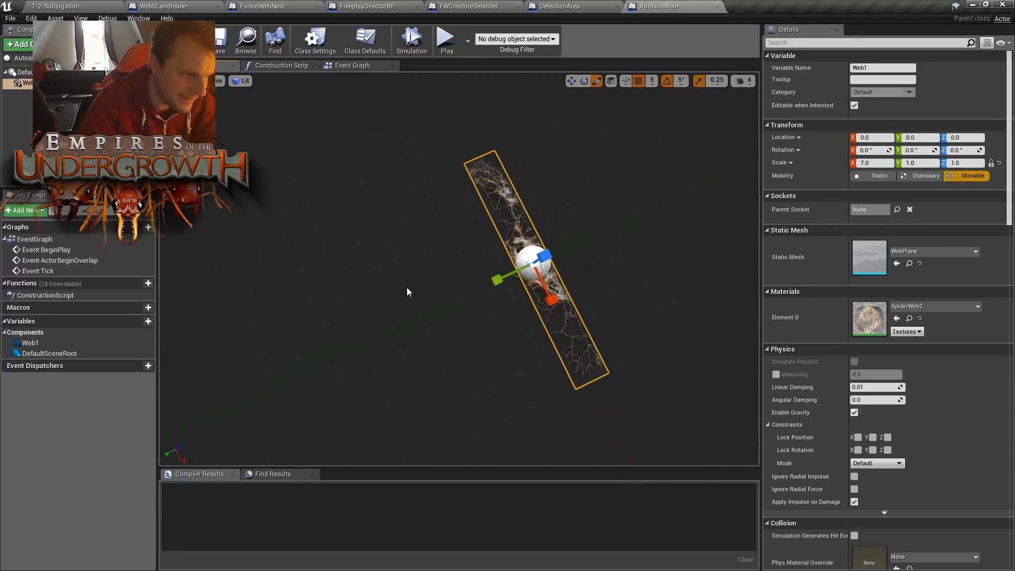
pyautogui.moveTo(500, 274); pyautogui.dragTo(423, 312)
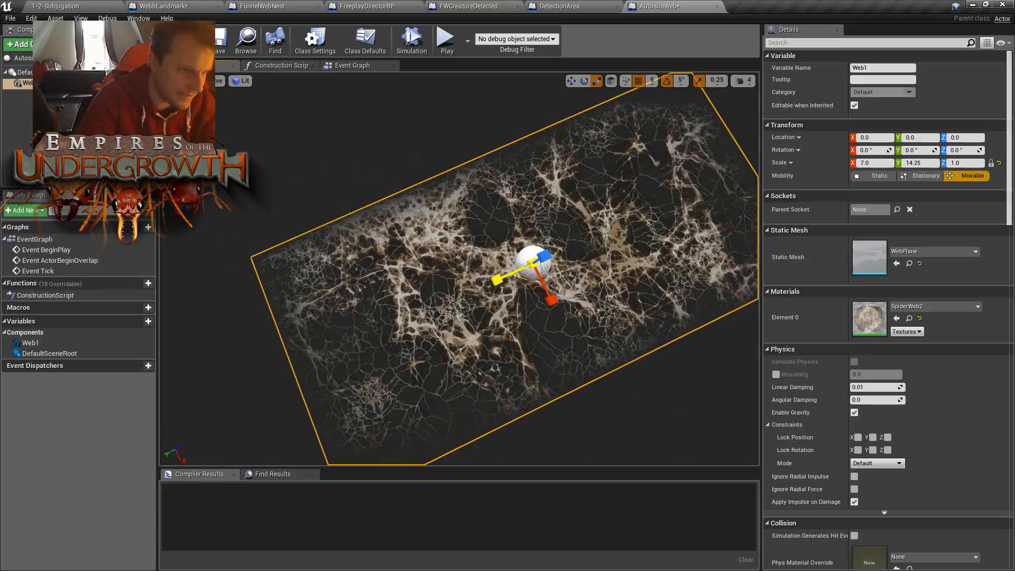
pyautogui.moveTo(705, 240); pyautogui.dragTo(795, 246, button='right')
pyautogui.press('s')
pyautogui.moveTo(491, 255); pyautogui.dragTo(825, 254)
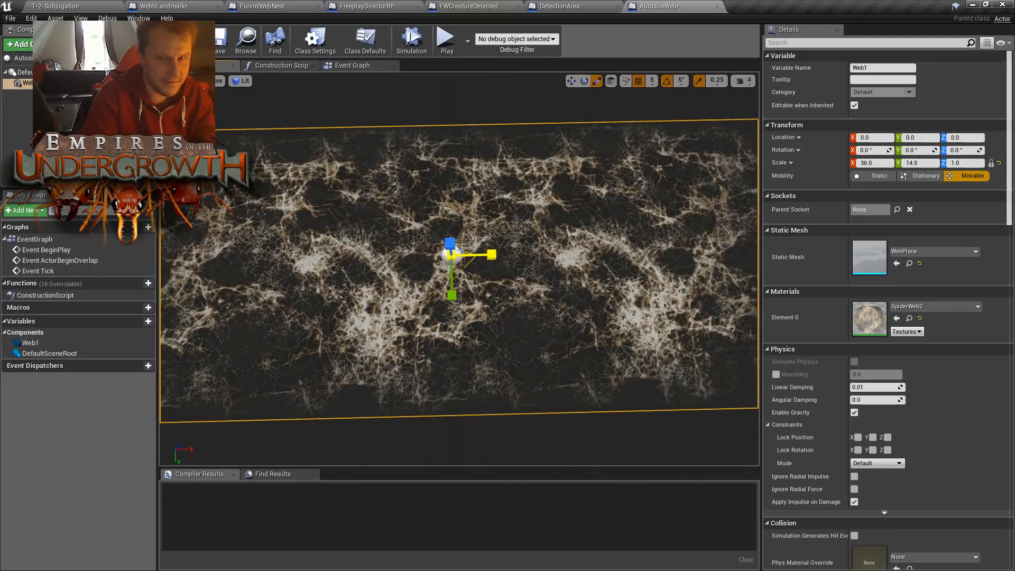
# - Inspect the stretched web texture and shrink Web1's X scale to 14.75 to make the plane nearly square
pyautogui.moveTo(239, 288); pyautogui.dragTo(425, 305, button='right')
pyautogui.press('s')
pyautogui.press('w')
pyautogui.moveTo(299, 288); pyautogui.dragTo(288, 288, button='right')
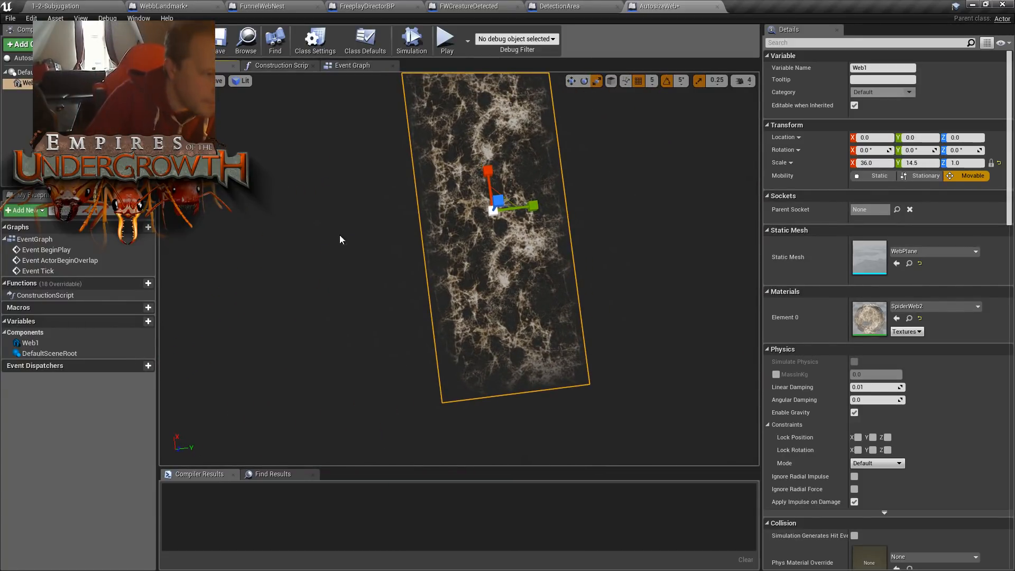
pyautogui.moveTo(487, 171); pyautogui.dragTo(500, 276)
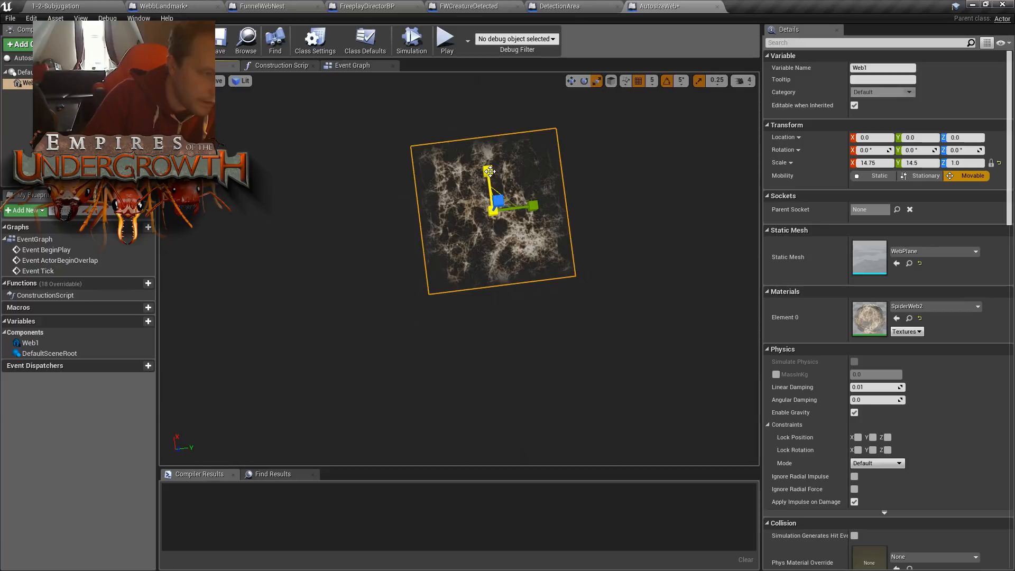
pyautogui.moveTo(489, 171); pyautogui.dragTo(616, 207)
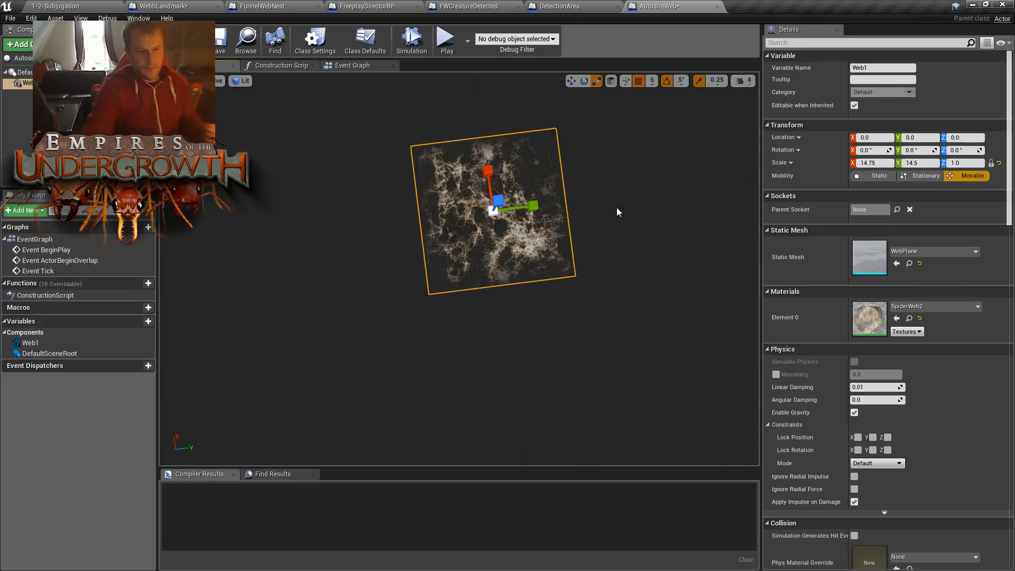
# - Try the SpiderWeb1b material on the enlarged Web1 plane and inspect its texture up close
pyautogui.click(916, 307)
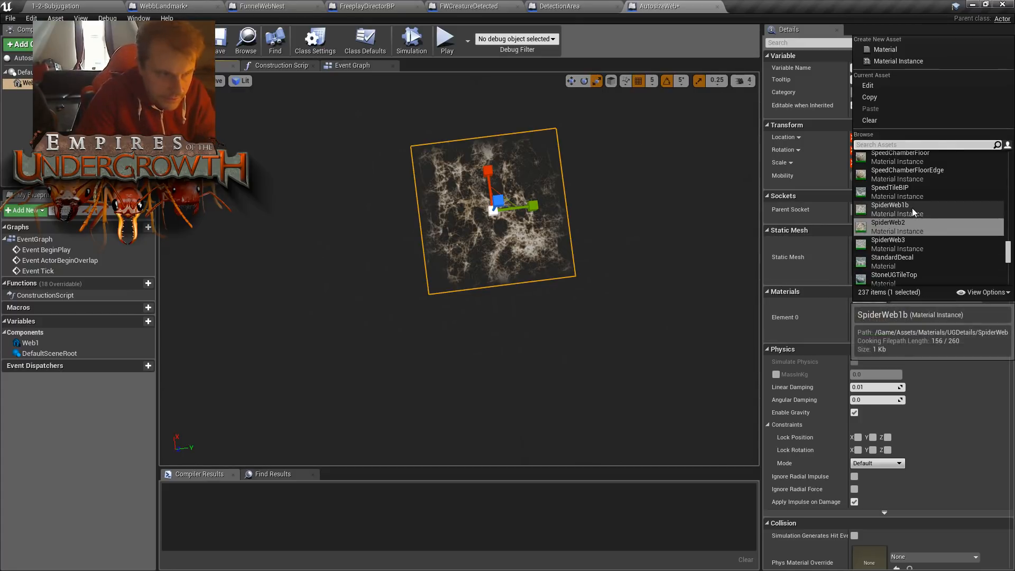
pyautogui.click(912, 207)
pyautogui.scroll(8, 528, 228)
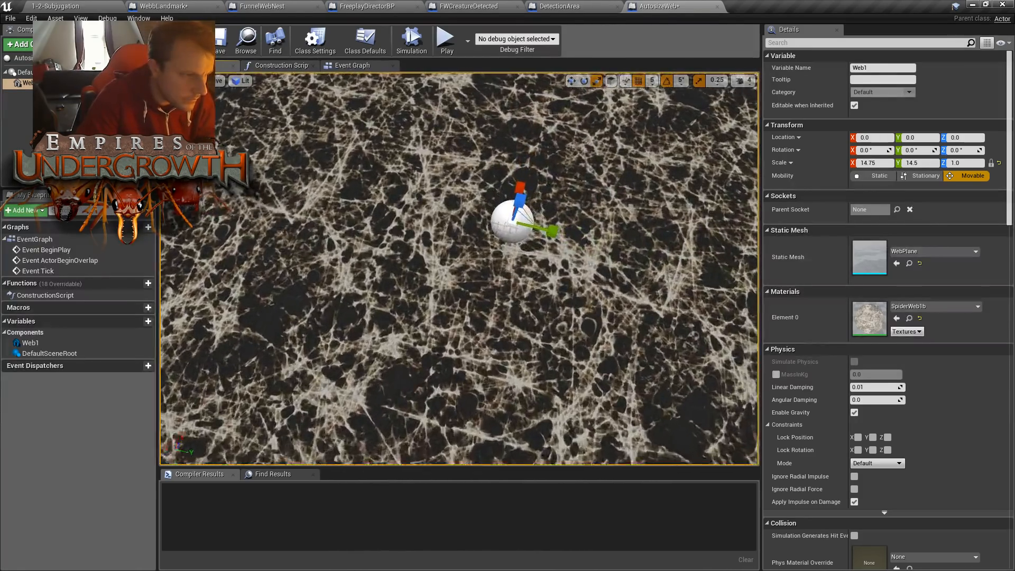
pyautogui.scroll(-8, 528, 229)
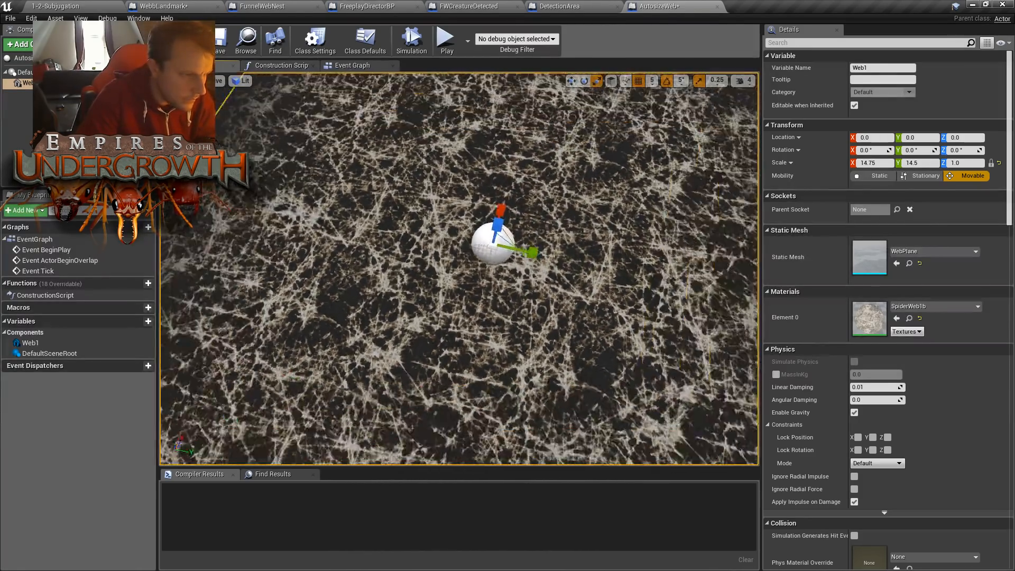
# - Preview SpiderWeb2 on the Web1 plane again and settle on SpiderWeb3 as its Element 0 material
pyautogui.click(928, 309)
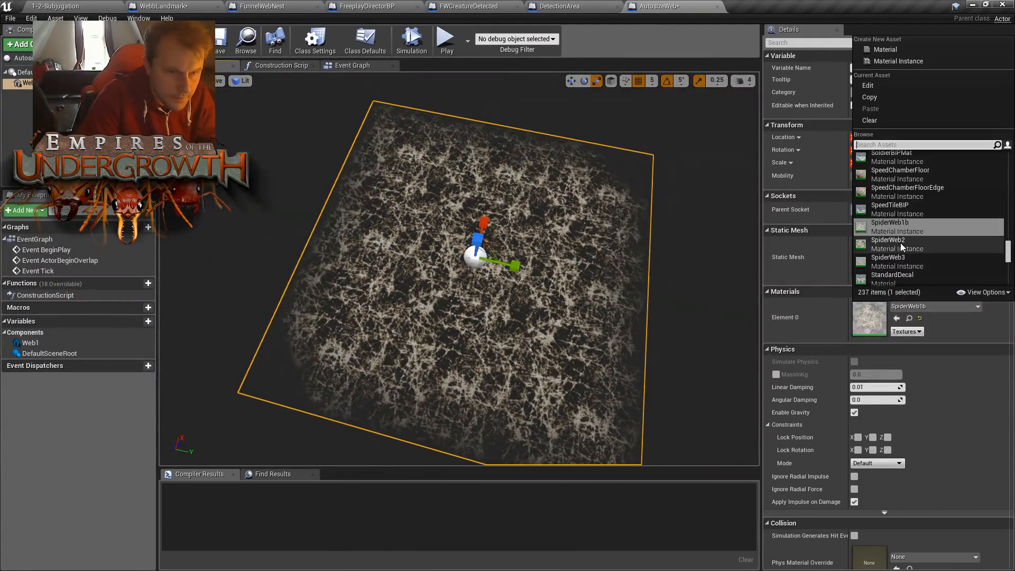
pyautogui.click(901, 243)
pyautogui.click(935, 306)
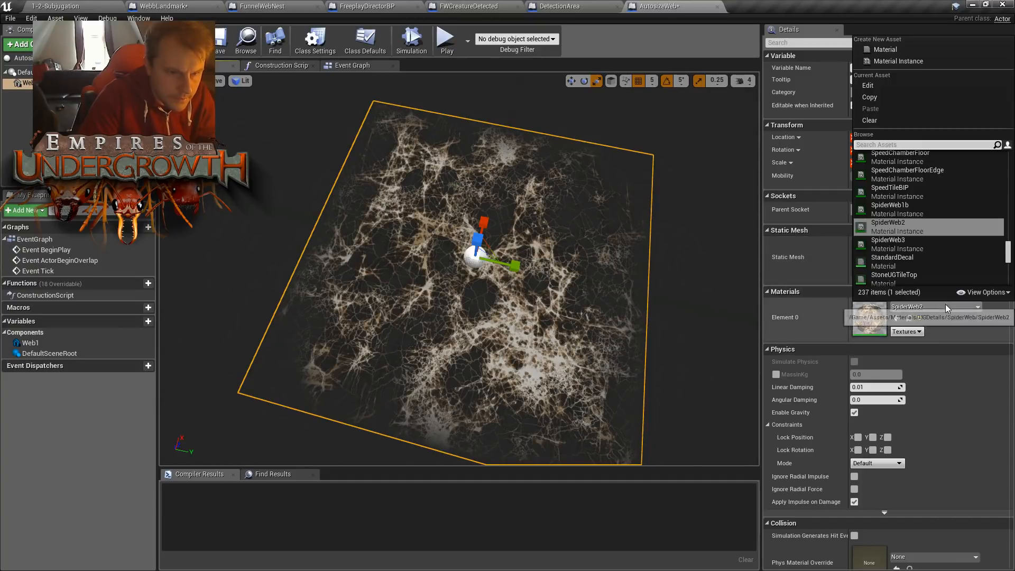
pyautogui.click(906, 256)
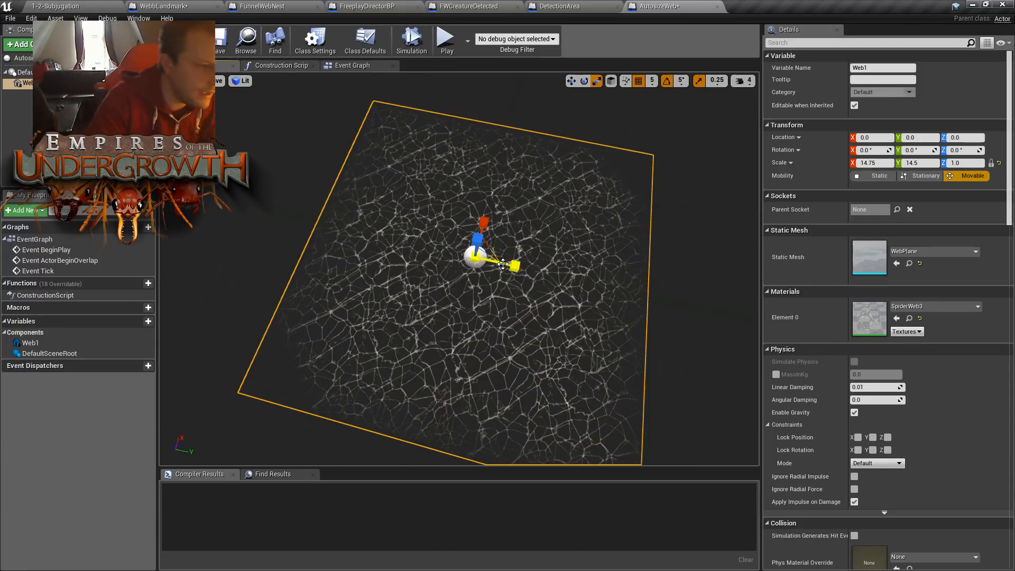
# - Add a Sphere Collision component under Web1 and set its sphere radius to 600
pyautogui.click(19, 44)
pyautogui.scroll(-8, 36, 237)
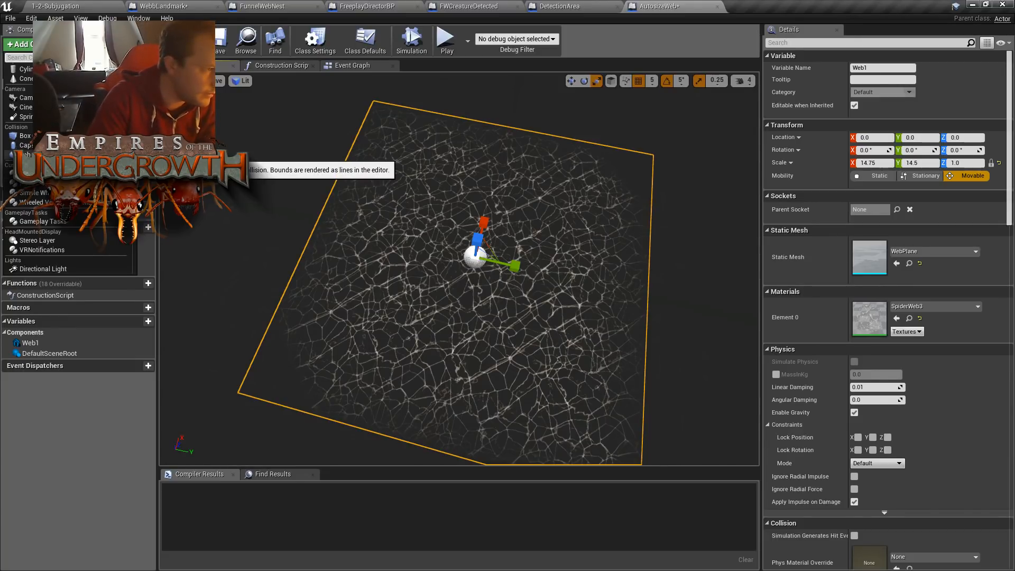
pyautogui.click(25, 154)
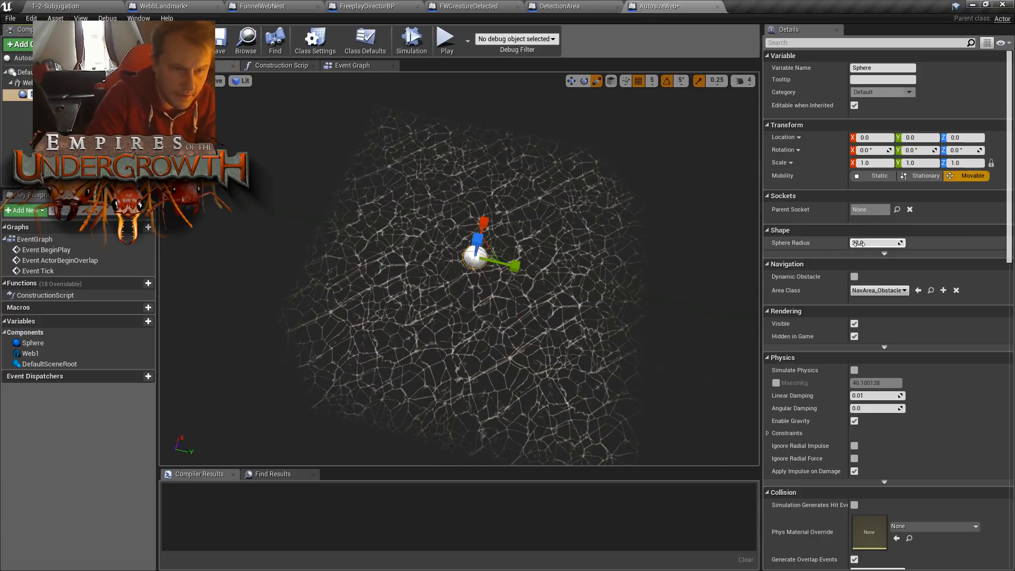
pyautogui.click(881, 243)
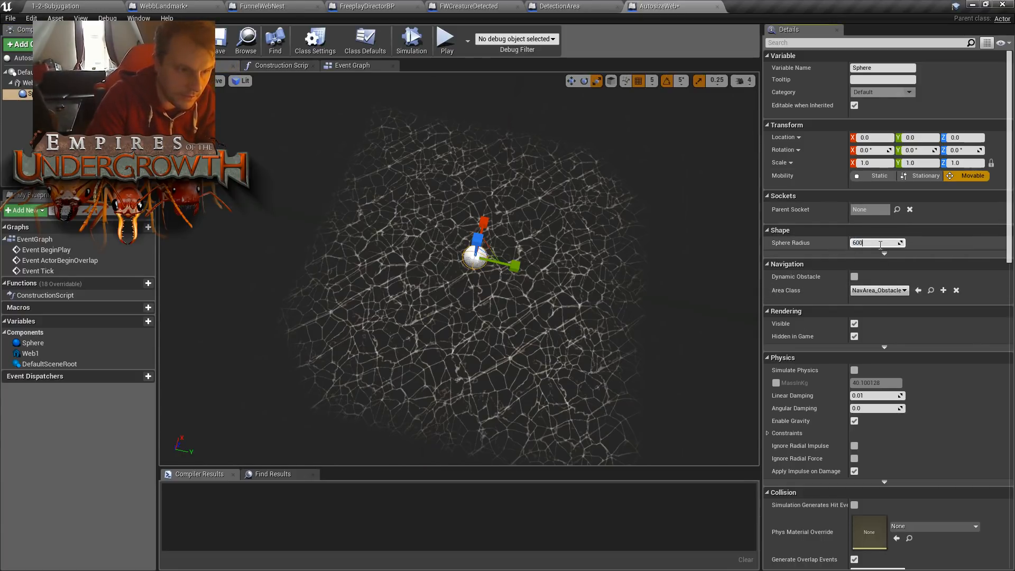
pyautogui.write('600')
pyautogui.press('Return')
pyautogui.moveTo(624, 254); pyautogui.dragTo(582, 248, button='right')
pyautogui.press('w')
# - Add a Cylinder mesh component under Web1 and look at its size against the collision sphere
pyautogui.click(464, 249)
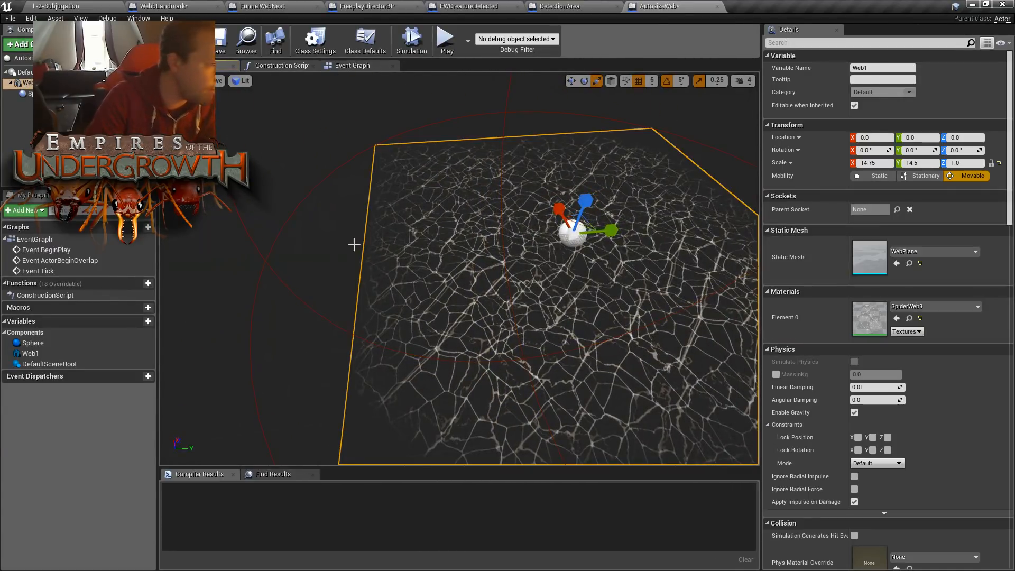
pyautogui.click(19, 43)
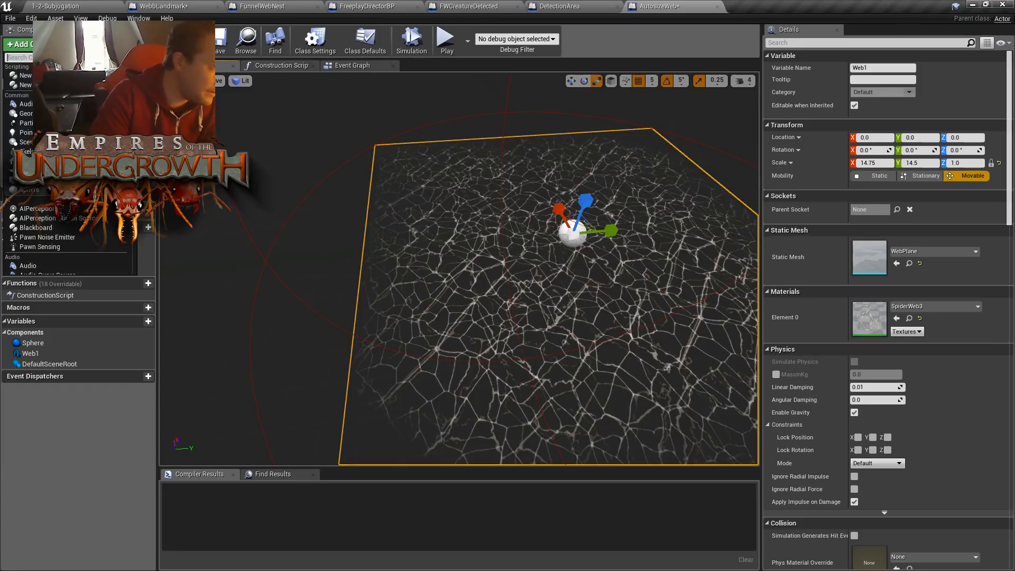
pyautogui.scroll(-3, 69, 211)
pyautogui.scroll(-3, 69, 212)
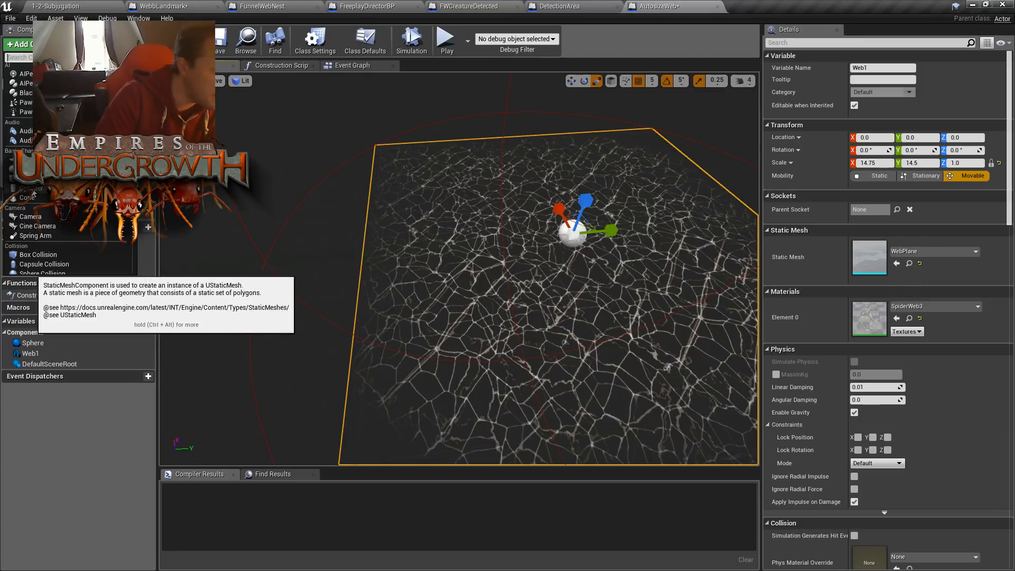
pyautogui.click(33, 189)
pyautogui.moveTo(459, 268); pyautogui.dragTo(587, 317, button='right')
pyautogui.moveTo(426, 175); pyautogui.dragTo(389, 144, button='right')
pyautogui.moveTo(374, 354); pyautogui.dragTo(369, 359, button='right')
pyautogui.press('w')
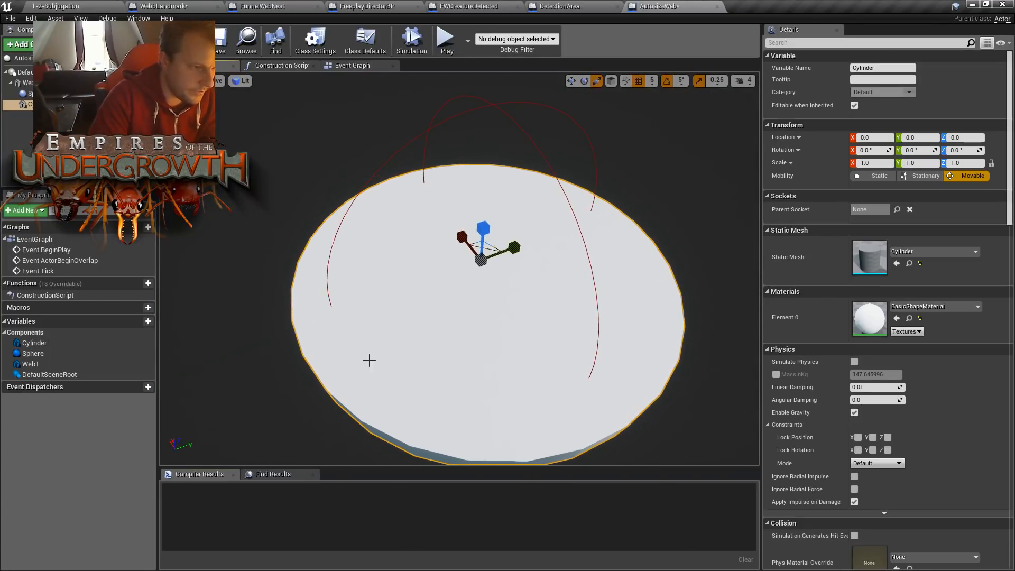
# - Search the materials for "web" and apply SpiderWeb2 to the Cylinder's Element 0 slot
pyautogui.click(917, 307)
pyautogui.write('web')
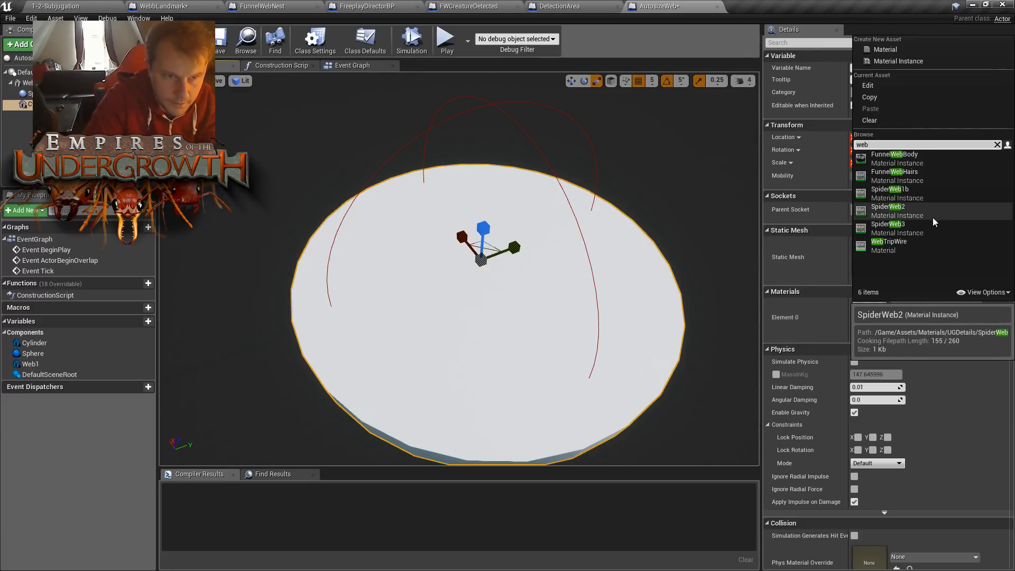
pyautogui.click(918, 210)
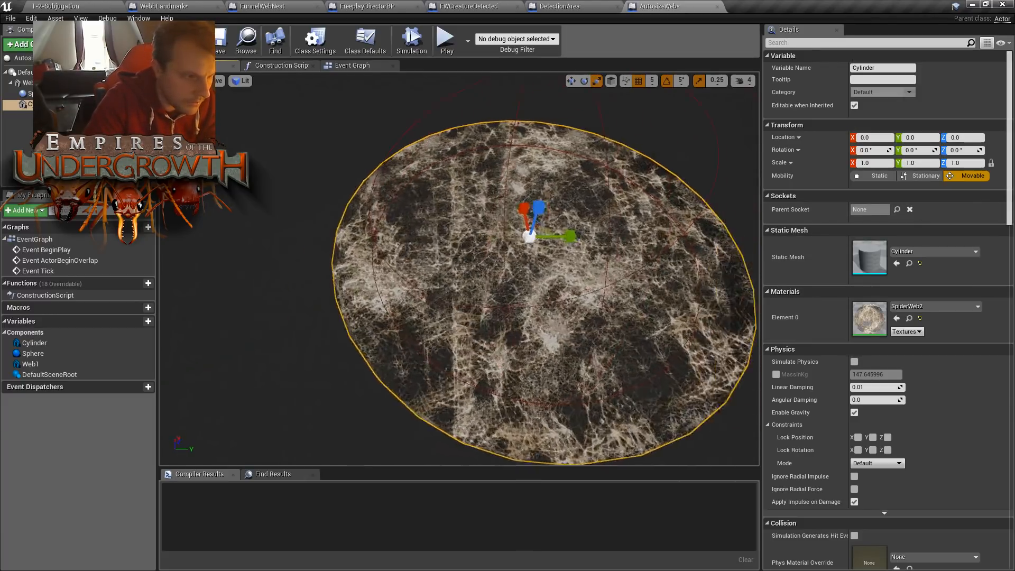
# - Examine the web-textured cylinder from several angles and distances to judge how the SpiderWeb2 material looks on it
pyautogui.press('w')
pyautogui.moveTo(508, 275); pyautogui.dragTo(499, 228, button='right')
pyautogui.press('s')
pyautogui.press('w')
pyautogui.press('s')
pyautogui.press('w')
pyautogui.press('s')
pyautogui.press('w')
pyautogui.press('s')
pyautogui.press('w')
pyautogui.press('s')
pyautogui.press('s')
pyautogui.press('s')
pyautogui.moveTo(652, 258); pyautogui.dragTo(653, 259, button='right')
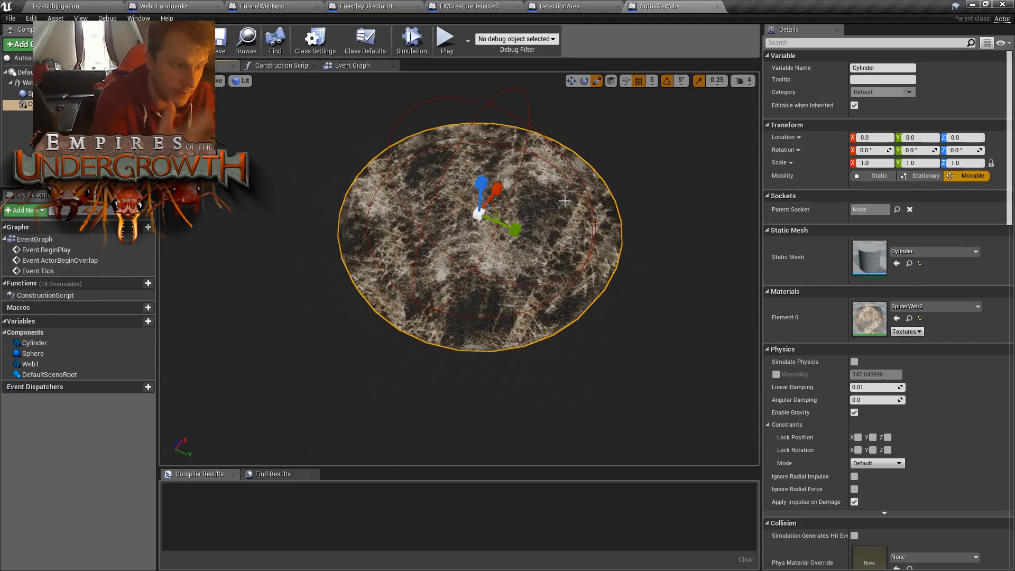
# - Delete the Cylinder component and reselect the Web1 plane after checking the Sphere component
pyautogui.press('Delete')
pyautogui.moveTo(520, 260); pyautogui.dragTo(479, 248, button='right')
pyautogui.click(459, 265)
pyautogui.click(31, 94)
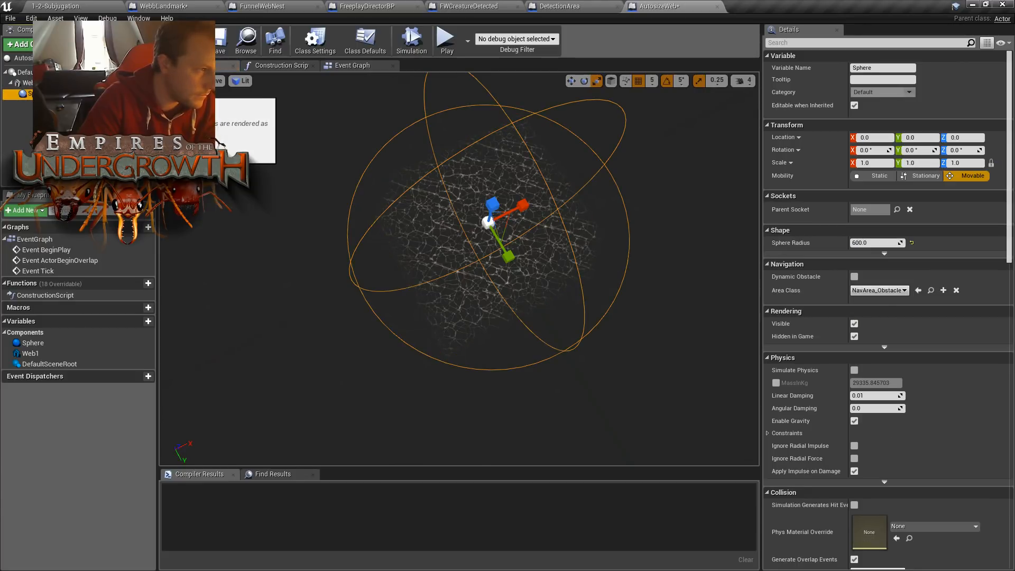
pyautogui.click(40, 83)
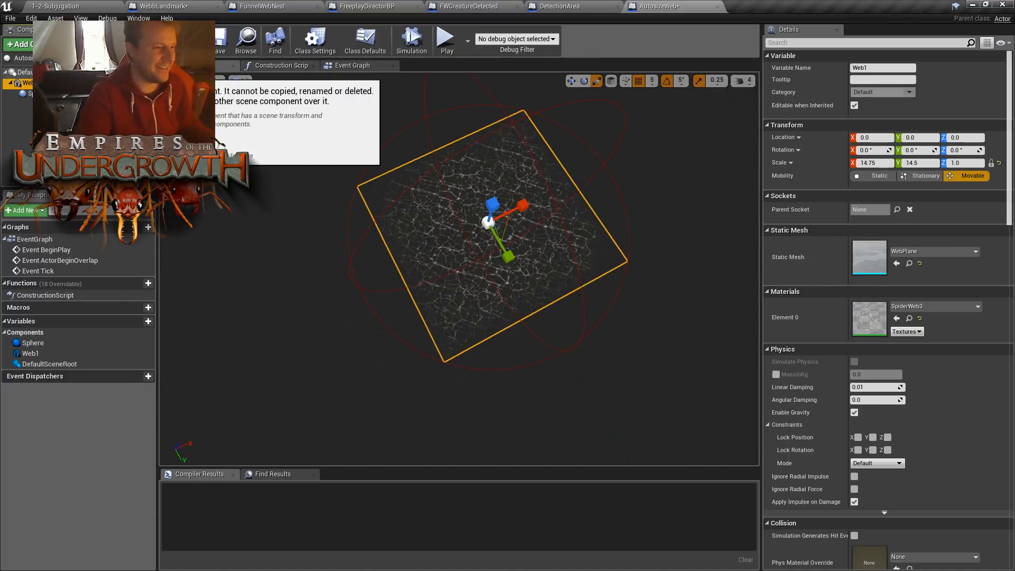
# - Paste the copied Web1 plane as a new static mesh component under DefaultSceneRoot
pyautogui.click(63, 72)
pyautogui.rightClick(64, 73)
pyautogui.moveTo(87, 91)
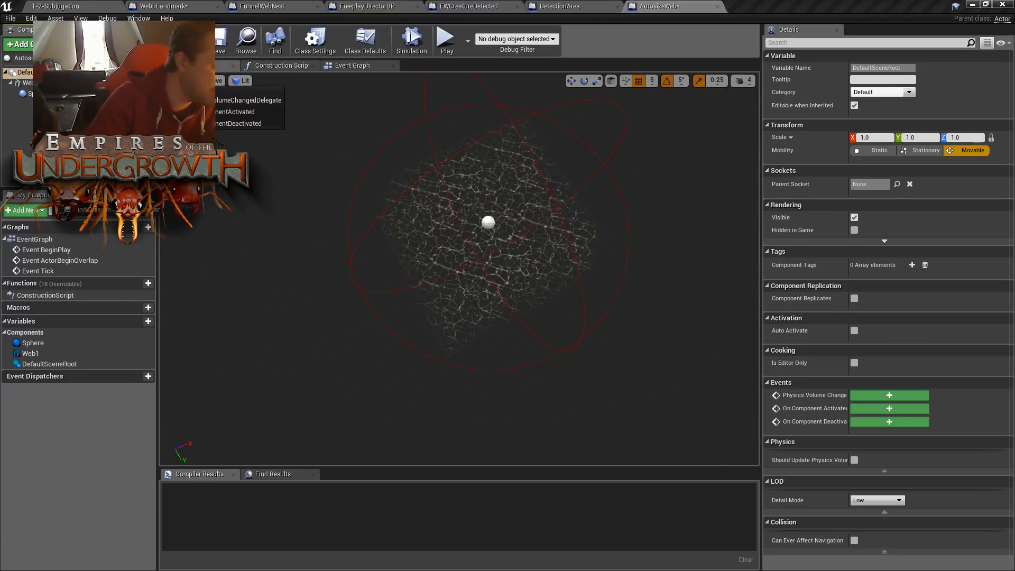
pyautogui.click(87, 150)
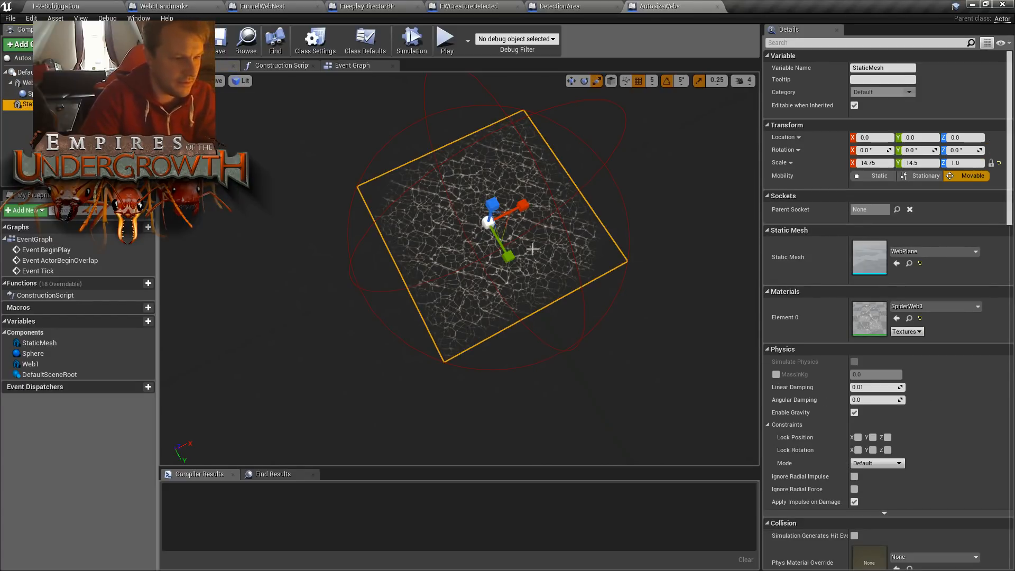
pyautogui.click(514, 255)
pyautogui.click(534, 255)
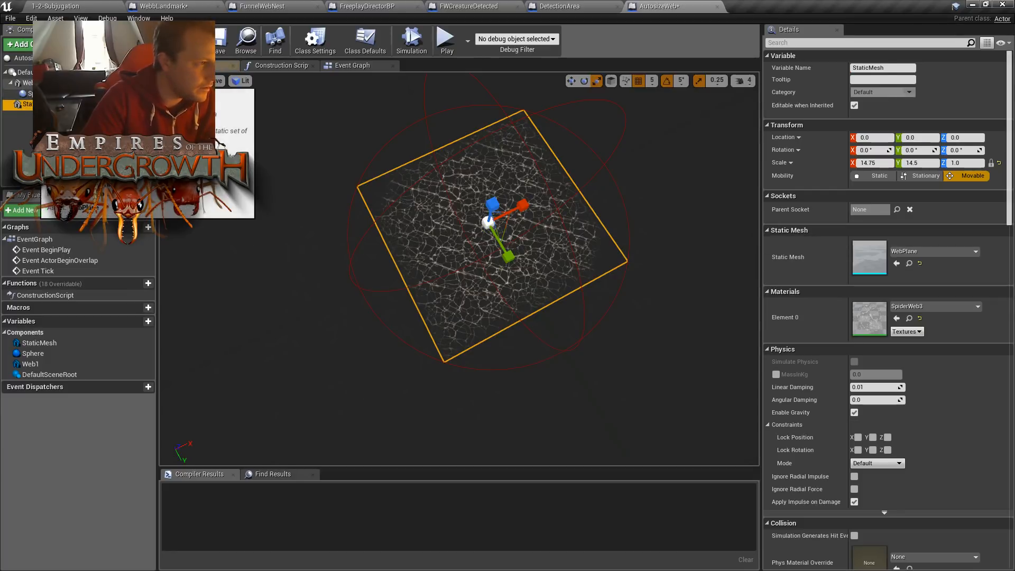
# - Move the pasted web plane to X -200, Y 45 and narrow its X scale to 6.5
pyautogui.moveTo(512, 254); pyautogui.dragTo(495, 277)
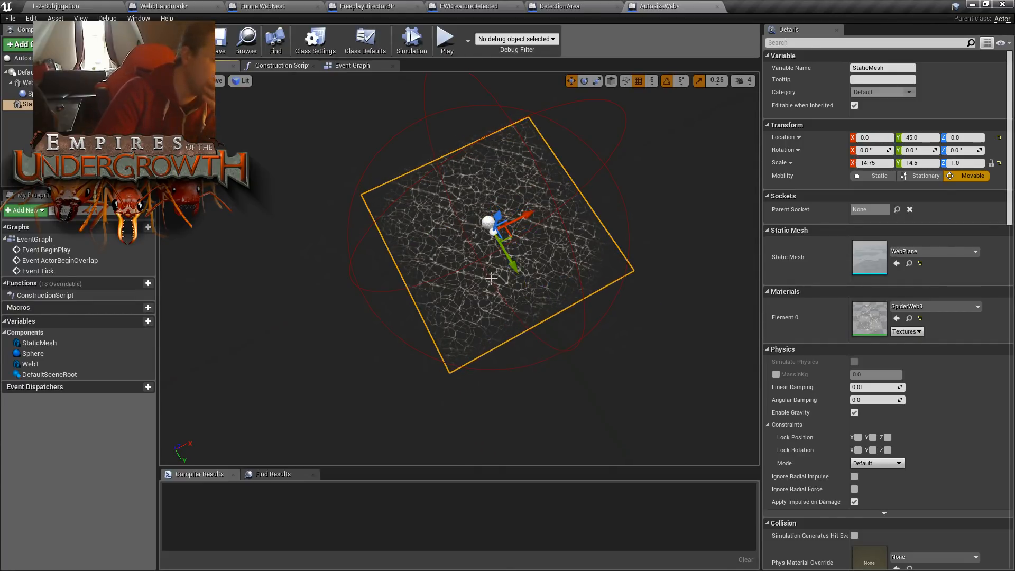
pyautogui.moveTo(532, 219); pyautogui.dragTo(472, 234)
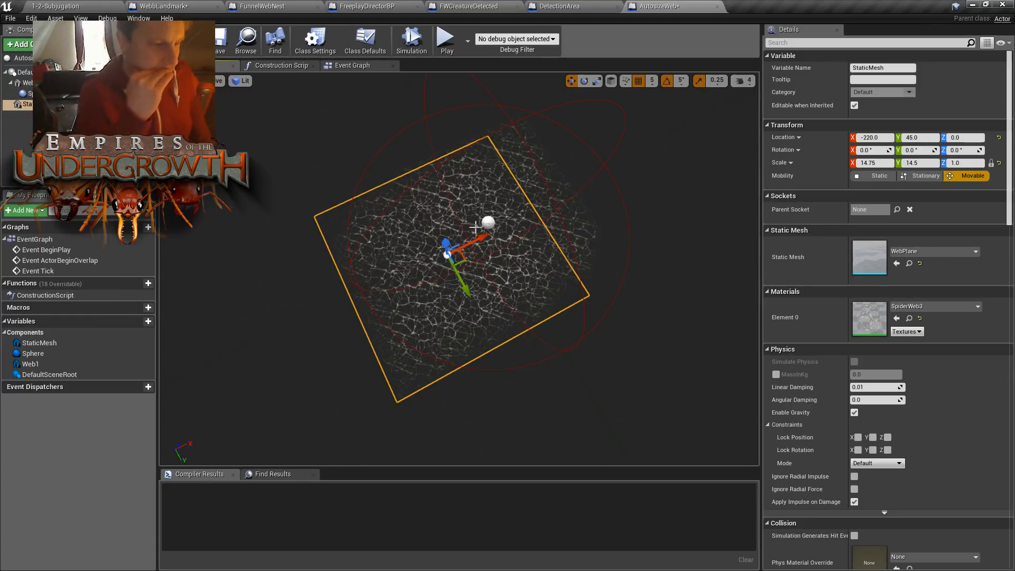
pyautogui.moveTo(483, 235); pyautogui.dragTo(456, 255)
pyautogui.press('e')
pyautogui.press('r')
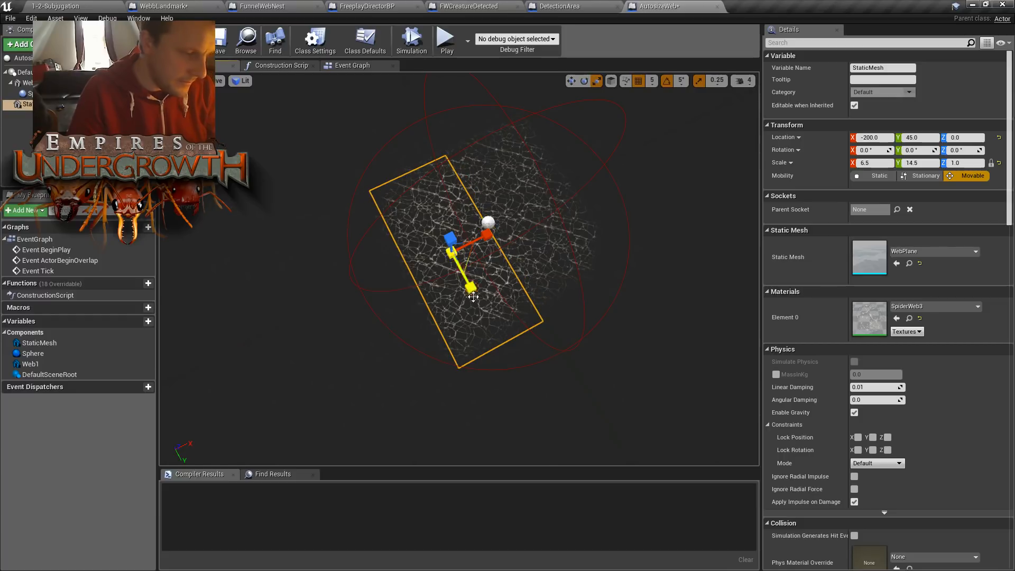
# - Apply the SpiderWeb2 material to the pasted plane's Element 0 slot and widen its X scale to 16.25
pyautogui.click(920, 306)
pyautogui.click(911, 207)
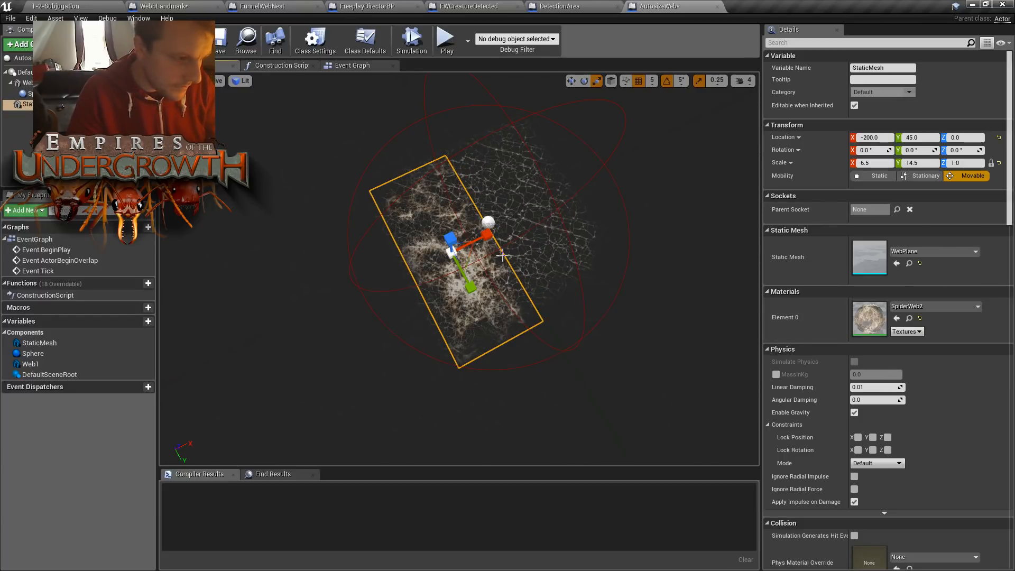
pyautogui.moveTo(487, 240); pyautogui.dragTo(514, 227)
pyautogui.moveTo(514, 227); pyautogui.dragTo(474, 165, button='right')
# - Reposition the SpiderWeb2 plane to X 40, Y 5 and stretch its Y scale to 20.5 to cover the collision sphere
pyautogui.press('w')
pyautogui.press('f')
pyautogui.press('w')
pyautogui.moveTo(466, 236); pyautogui.dragTo(508, 306)
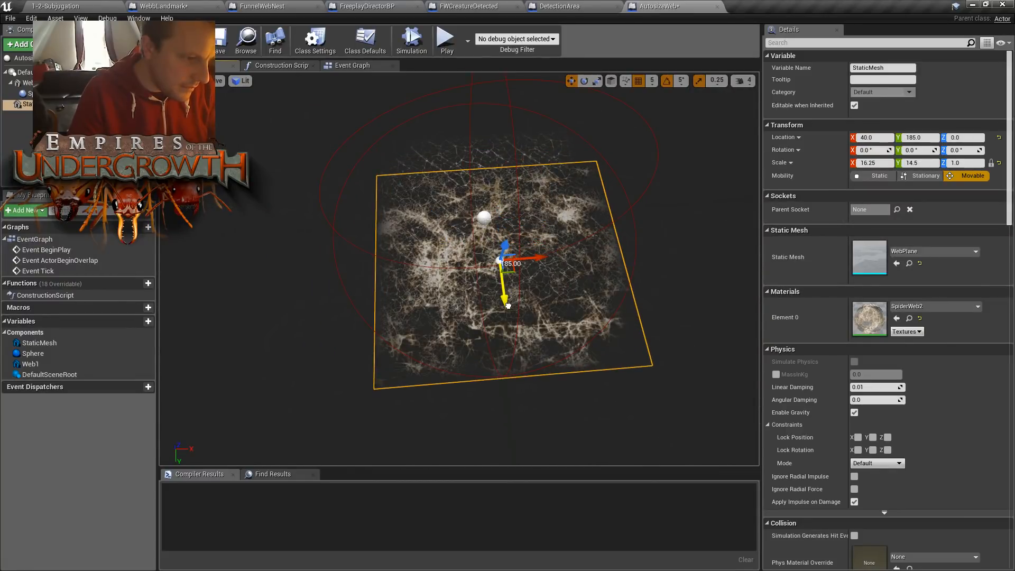
pyautogui.moveTo(515, 305); pyautogui.dragTo(594, 255, button='right')
pyautogui.press('a')
pyautogui.press('e')
pyautogui.press('r')
pyautogui.moveTo(591, 241); pyautogui.dragTo(536, 249)
pyautogui.press('w')
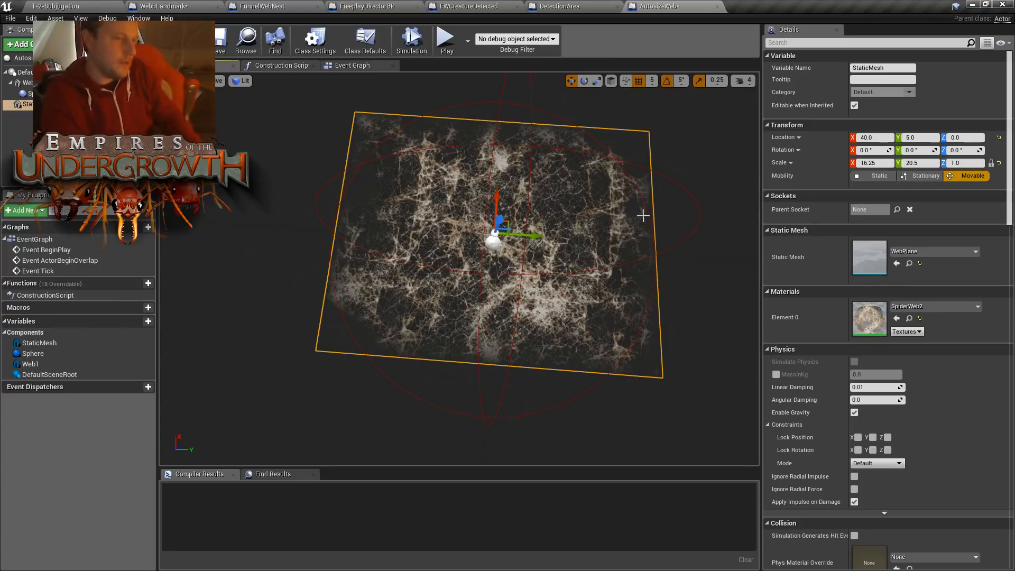
pyautogui.moveTo(651, 256); pyautogui.dragTo(660, 146, button='right')
pyautogui.moveTo(687, 187); pyautogui.dragTo(691, 180, button='right')
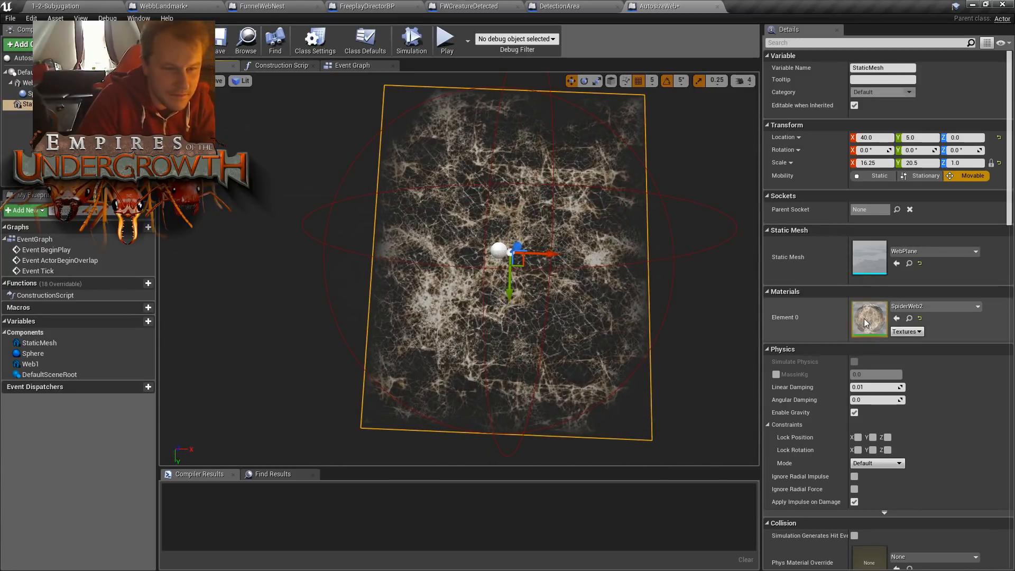
# - Copy the Web1 plane and paste it under DefaultSceneRoot as a third web layer
pyautogui.press('w')
pyautogui.moveTo(513, 193); pyautogui.dragTo(546, 160, button='right')
pyautogui.click(507, 228)
pyautogui.click(95, 72)
pyautogui.click(95, 83)
pyautogui.click(30, 105)
pyautogui.click(30, 83)
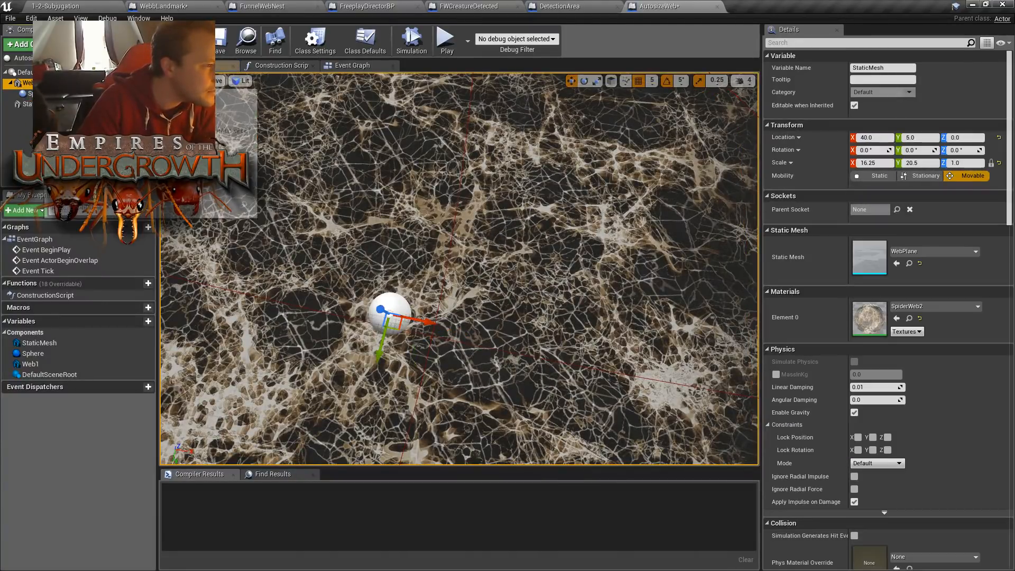
pyautogui.rightClick(28, 84)
pyautogui.click(69, 138)
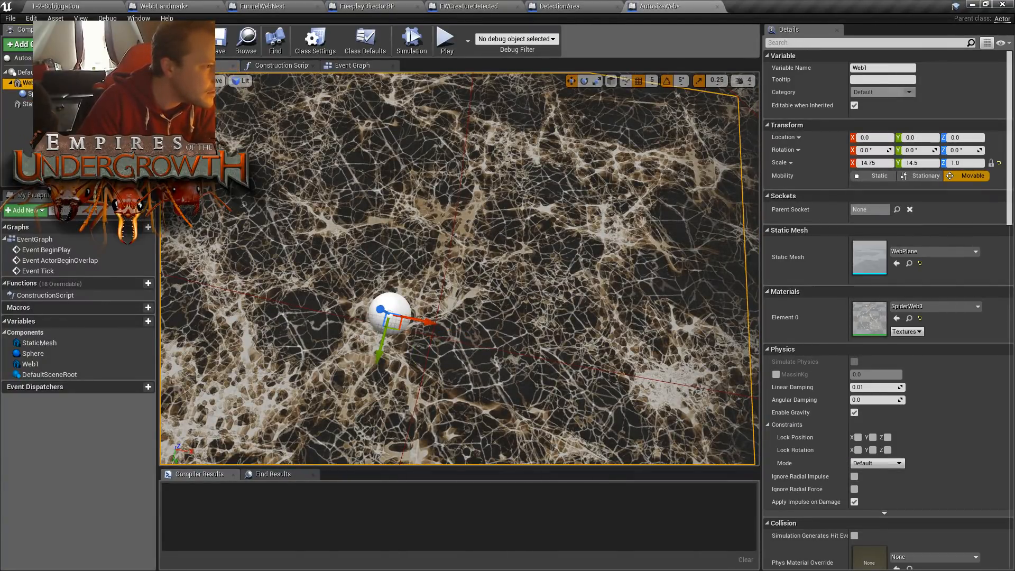
pyautogui.click(39, 72)
pyautogui.rightClick(39, 73)
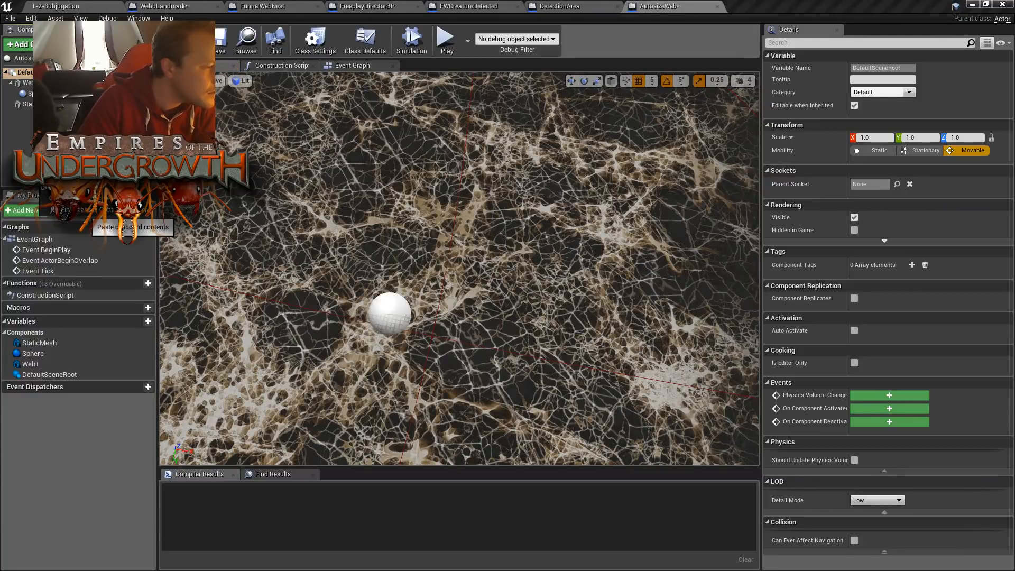
pyautogui.click(125, 224)
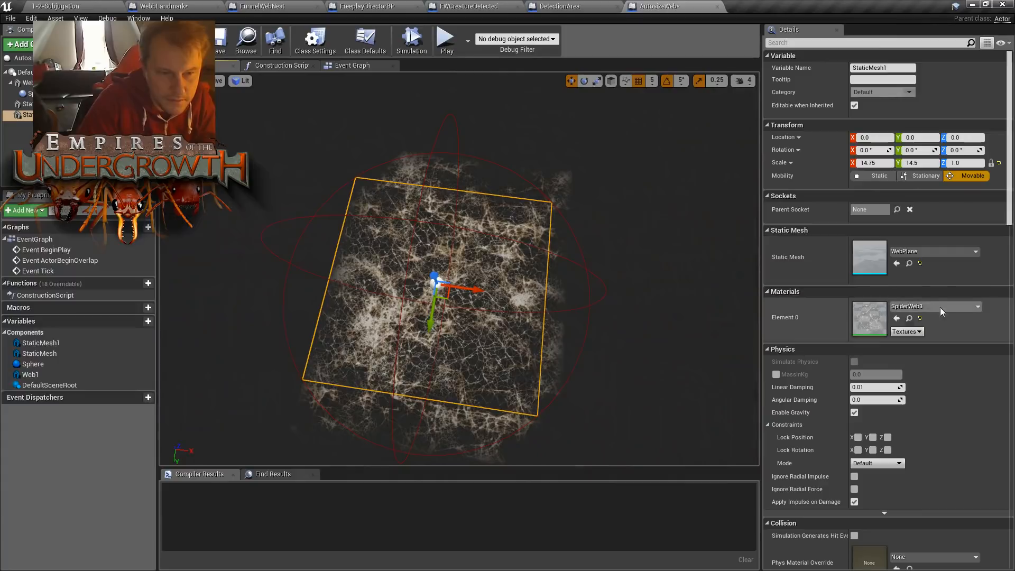
# - Apply the SpiderWeb1b material to the third plane's Element 0 slot and increase its X scale to 20.5
pyautogui.click(935, 306)
pyautogui.click(929, 194)
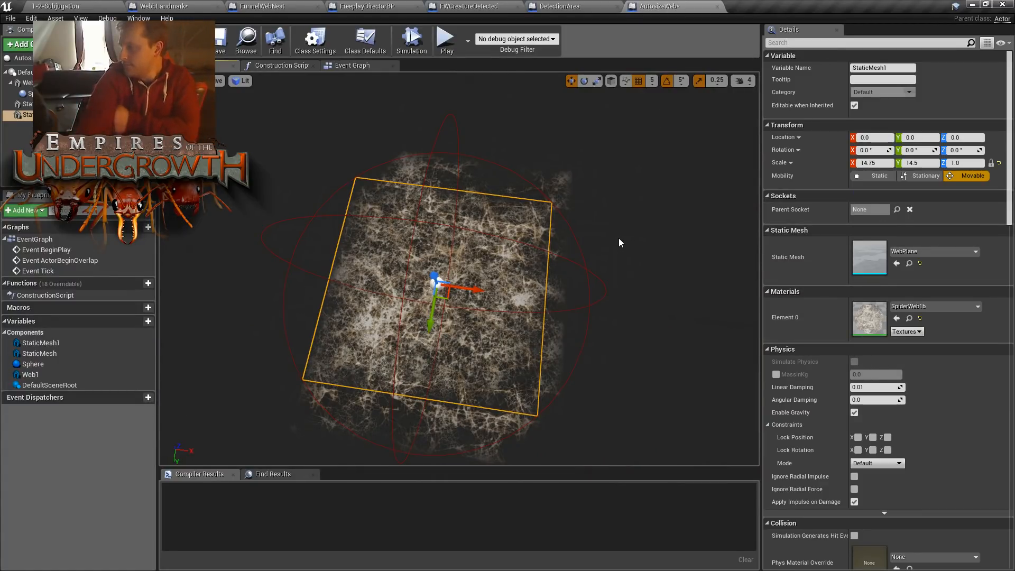
pyautogui.press('space')
pyautogui.press('space')
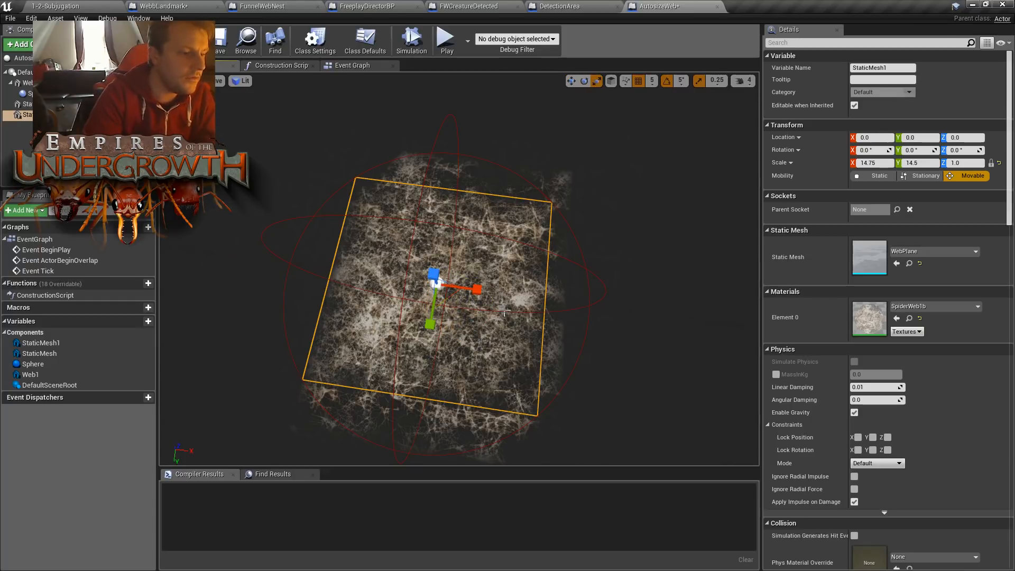
pyautogui.moveTo(478, 291); pyautogui.dragTo(505, 290)
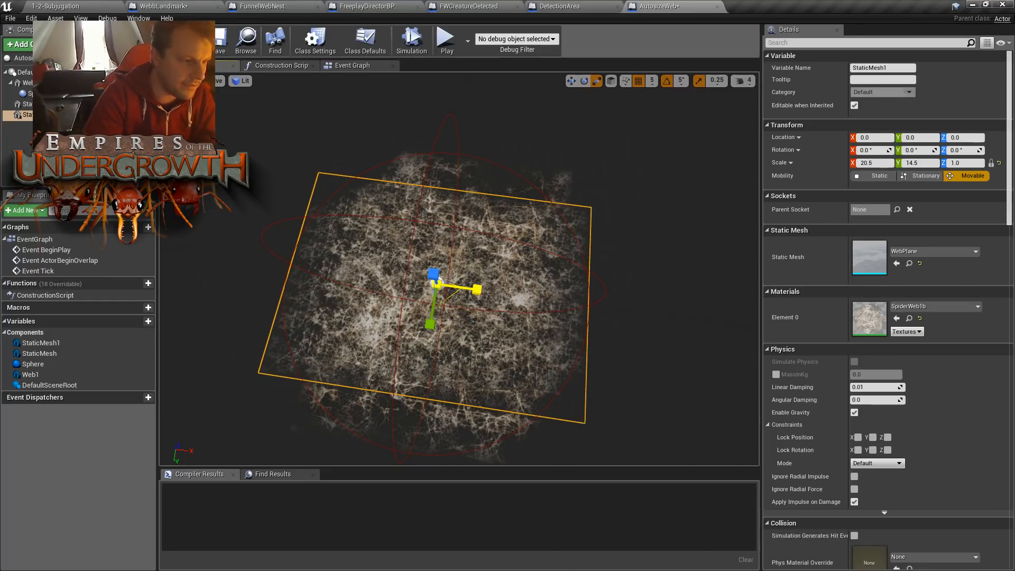
# - Shift the SpiderWeb1b plane to Y -60, set its X scale to 22, and check its coverage of the sphere
pyautogui.press('space')
pyautogui.moveTo(433, 327); pyautogui.dragTo(438, 307)
pyautogui.press('space')
pyautogui.press('space')
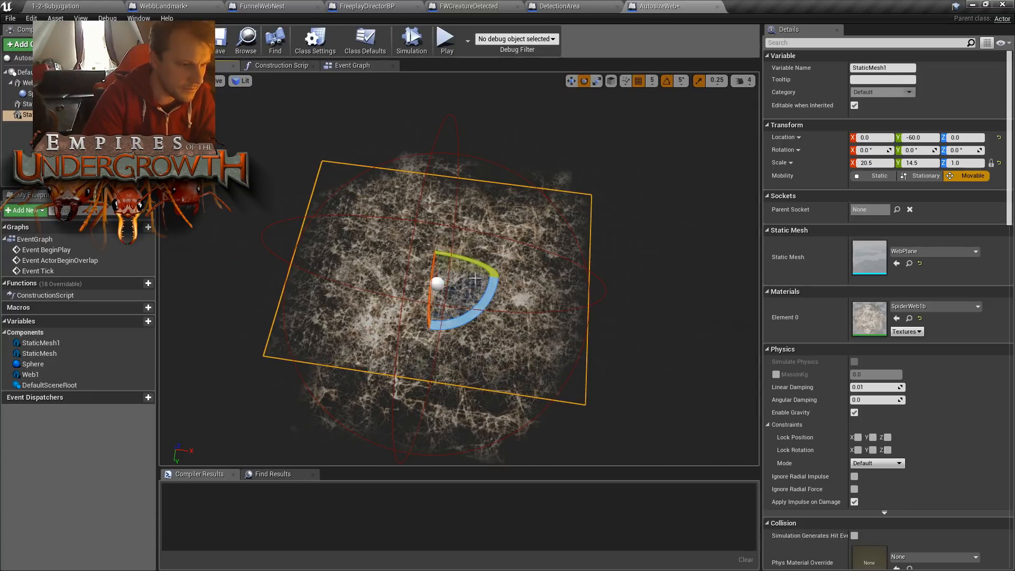
pyautogui.moveTo(479, 276); pyautogui.dragTo(484, 276)
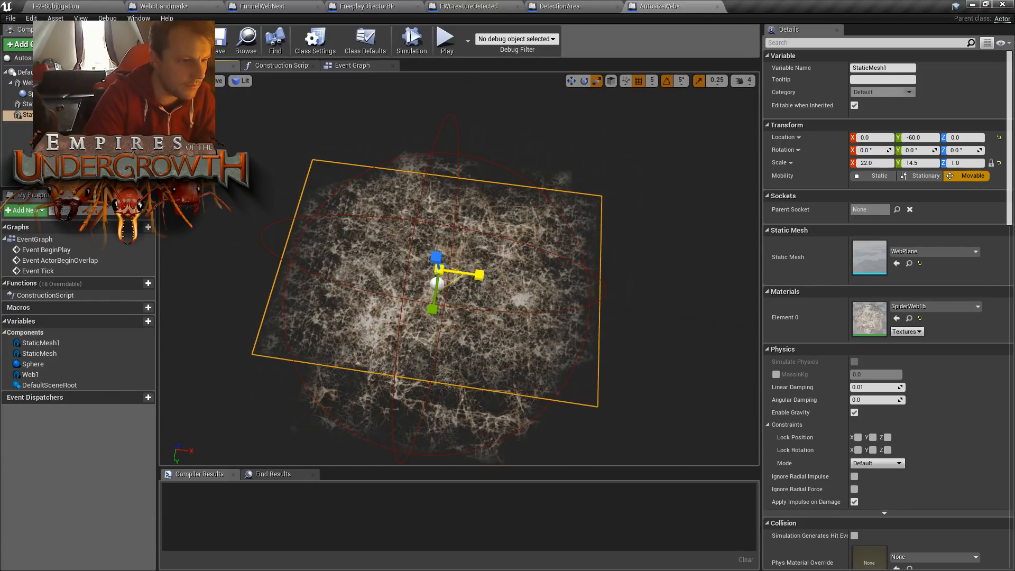
pyautogui.moveTo(488, 280); pyautogui.dragTo(527, 309, button='right')
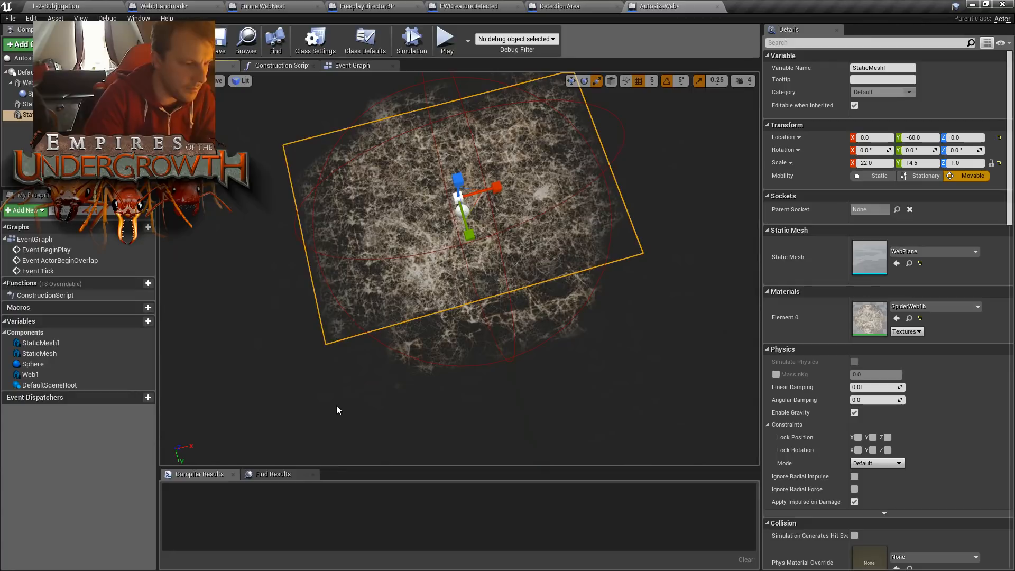
pyautogui.moveTo(273, 221); pyautogui.dragTo(211, 288, button='right')
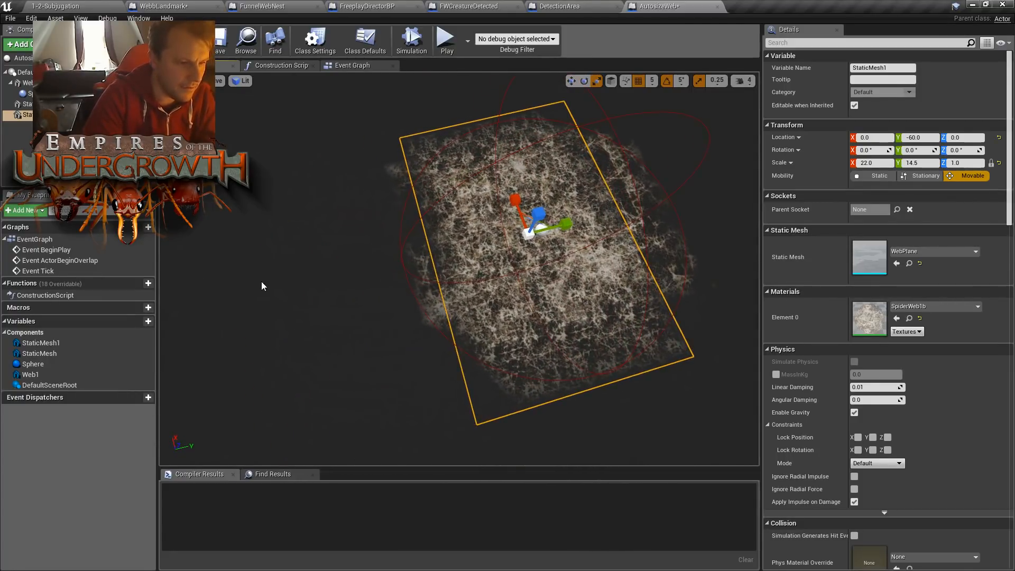
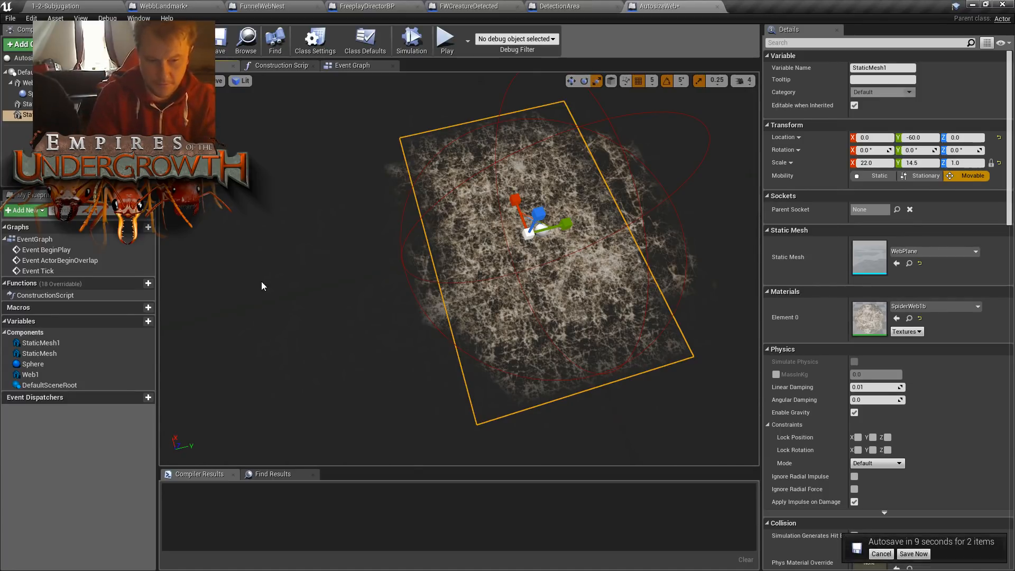
# - Postpone the autosave and try lowering the SpiderWeb1b plane to Z -5
pyautogui.click(881, 554)
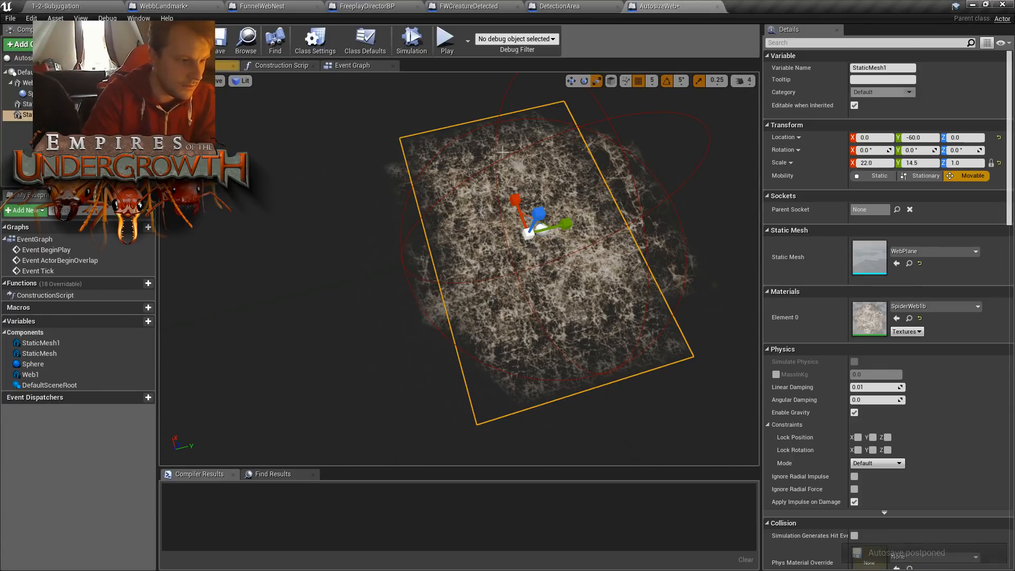
pyautogui.click(628, 116)
pyautogui.moveTo(702, 274); pyautogui.dragTo(592, 291, button='right')
pyautogui.moveTo(396, 255); pyautogui.dragTo(420, 227, button='right')
pyautogui.click(374, 238)
pyautogui.press('w')
pyautogui.moveTo(434, 230); pyautogui.dragTo(437, 232)
pyautogui.press('a')
pyautogui.moveTo(437, 232); pyautogui.dragTo(470, 204, button='right')
pyautogui.press('w')
pyautogui.press('s')
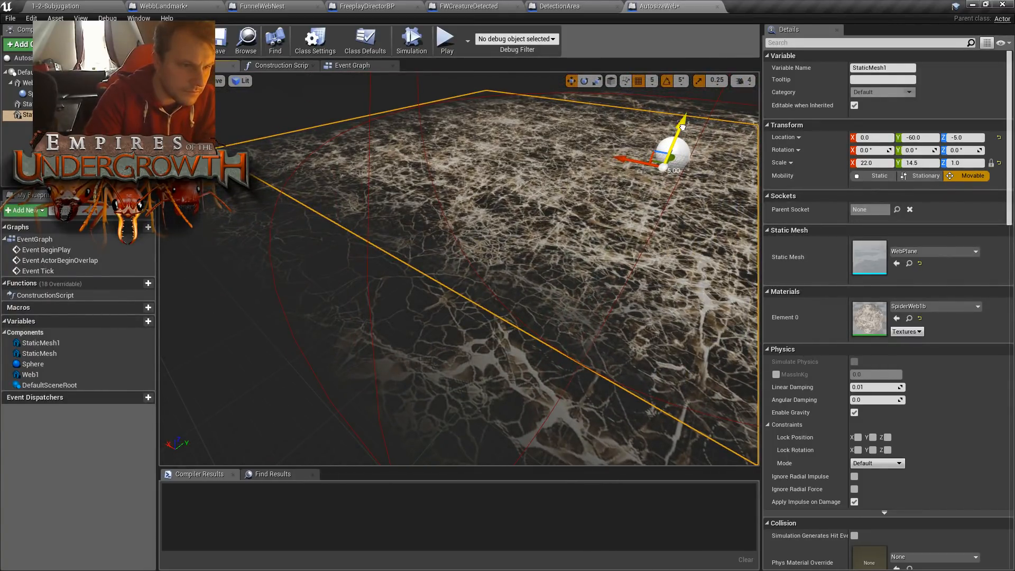
pyautogui.moveTo(683, 127); pyautogui.dragTo(683, 125)
# - Rotate the SpiderWeb1b plane 40 degrees about its Z axis
pyautogui.moveTo(499, 241); pyautogui.dragTo(439, 297, button='right')
pyautogui.press('e')
pyautogui.press('e')
pyautogui.moveTo(501, 276); pyautogui.dragTo(514, 251)
pyautogui.moveTo(514, 251); pyautogui.dragTo(467, 286, button='right')
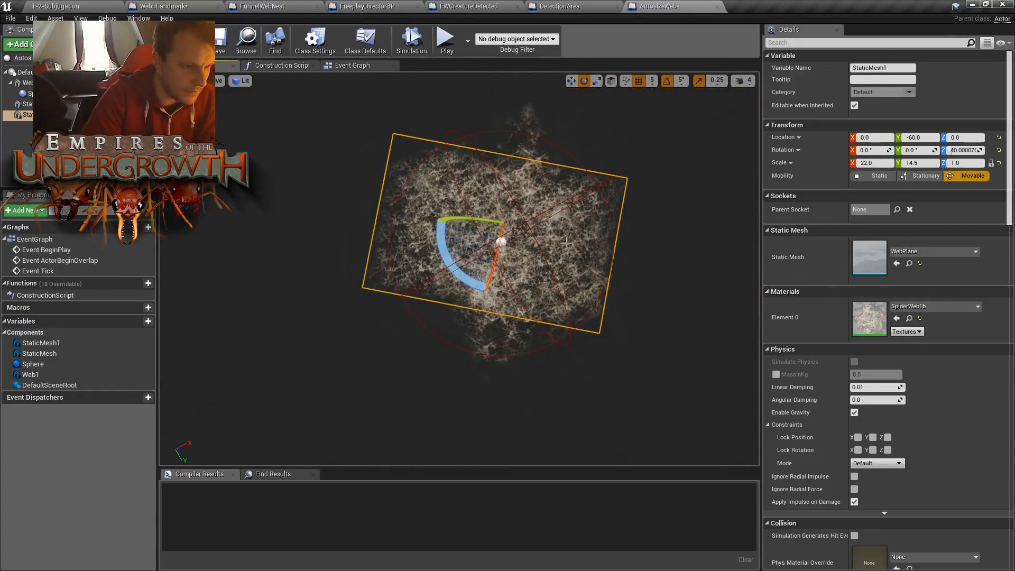
# - Rotate the SpiderWeb2 plane 35 degrees about Z and shift it to about X 24, Y -24.5
pyautogui.click(527, 137)
pyautogui.press('r')
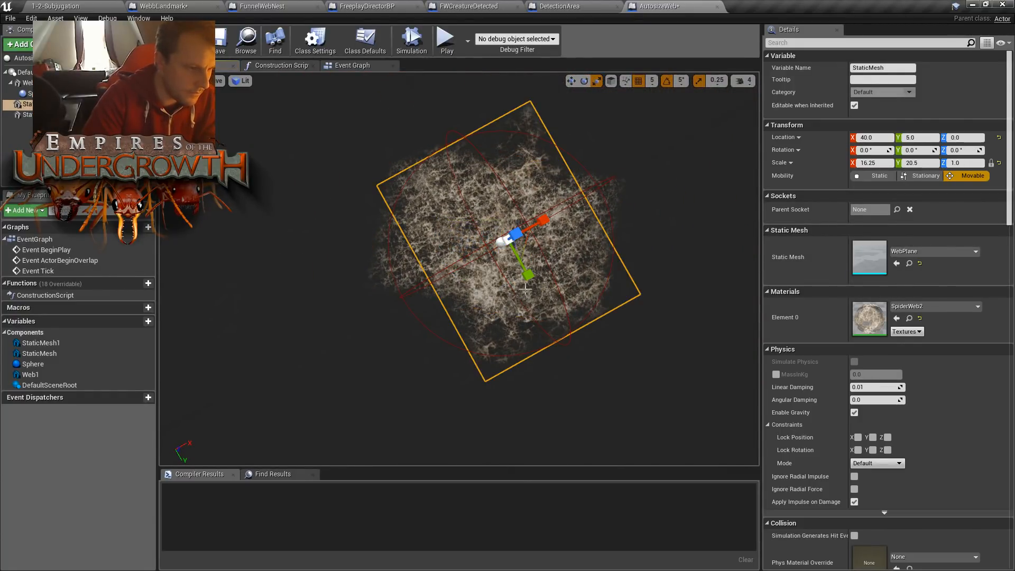
pyautogui.press('e')
pyautogui.moveTo(515, 296); pyautogui.dragTo(539, 294)
pyautogui.press('r')
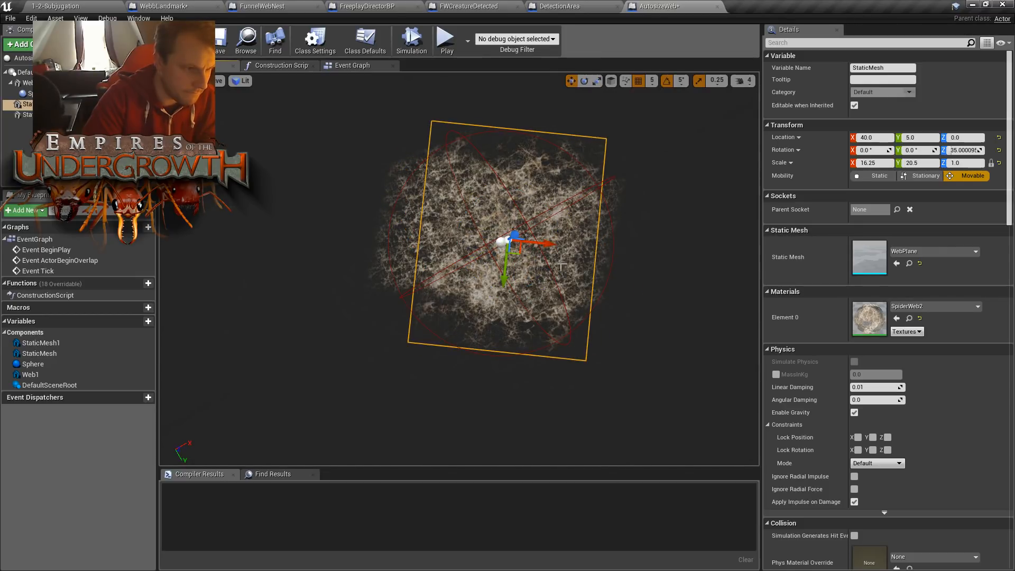
pyautogui.press('space')
pyautogui.press('space')
pyautogui.press('space')
pyautogui.moveTo(549, 243); pyautogui.dragTo(498, 273)
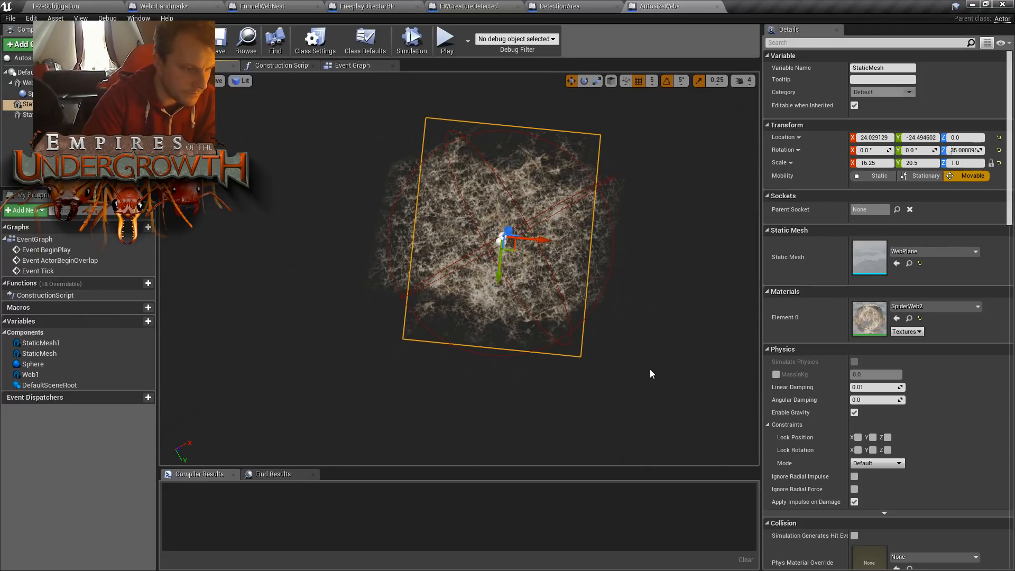
# - Check how the rotated SpiderWeb1b plane covers the sphere, and compile and save the AutosizeWeb Blueprint
pyautogui.click(392, 179)
pyautogui.moveTo(392, 179); pyautogui.dragTo(523, 169, button='right')
pyautogui.moveTo(408, 250); pyautogui.dragTo(317, 250, button='right')
pyautogui.moveTo(375, 276); pyautogui.dragTo(338, 275, button='right')
pyautogui.moveTo(357, 219)
pyautogui.mouseDown(button='right')
pyautogui.moveTo(413, 231)
pyautogui.moveTo(354, 236)
pyautogui.mouseUp(button='right')
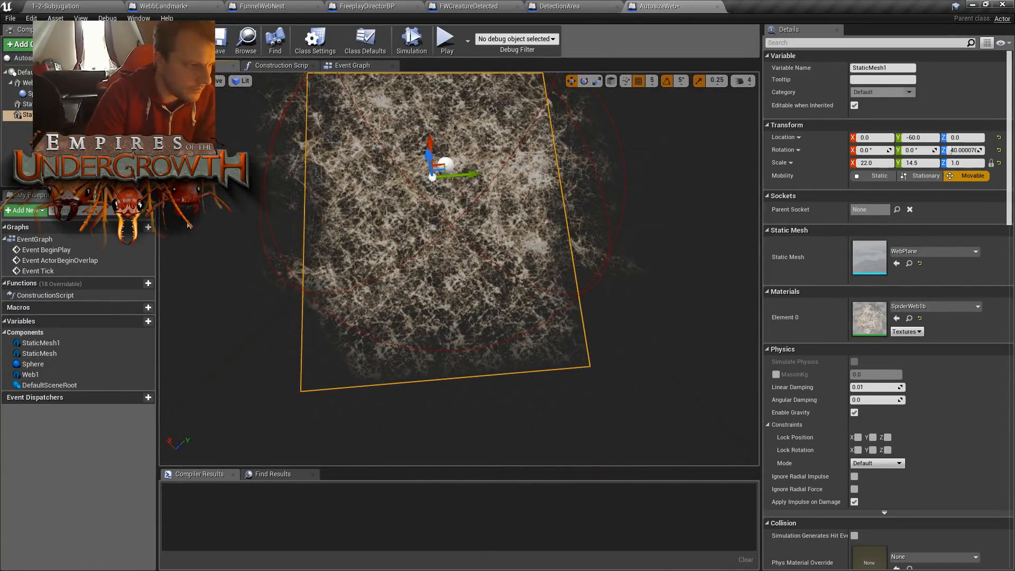
pyautogui.moveTo(354, 222); pyautogui.dragTo(331, 203, button='right')
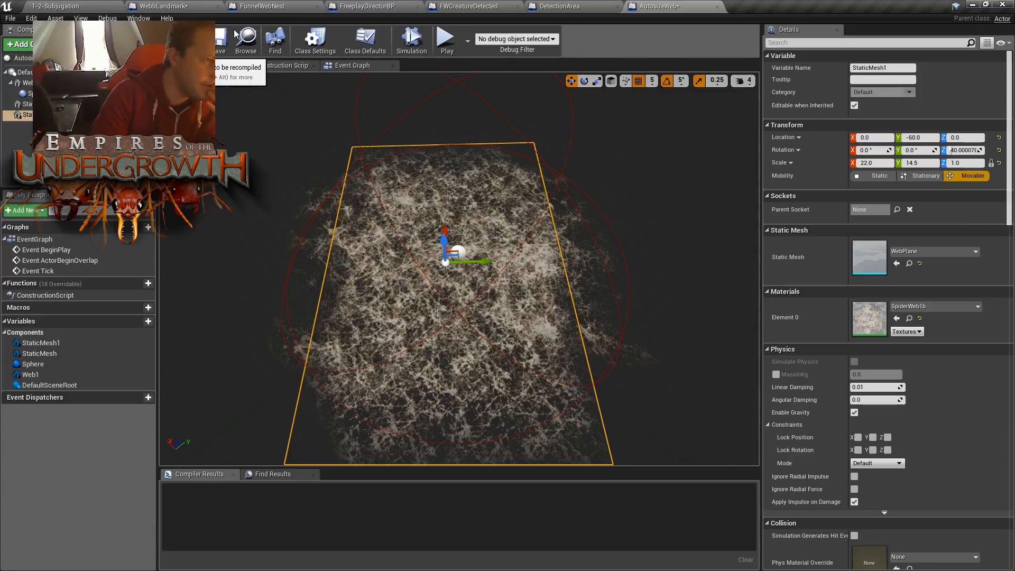
pyautogui.click(217, 44)
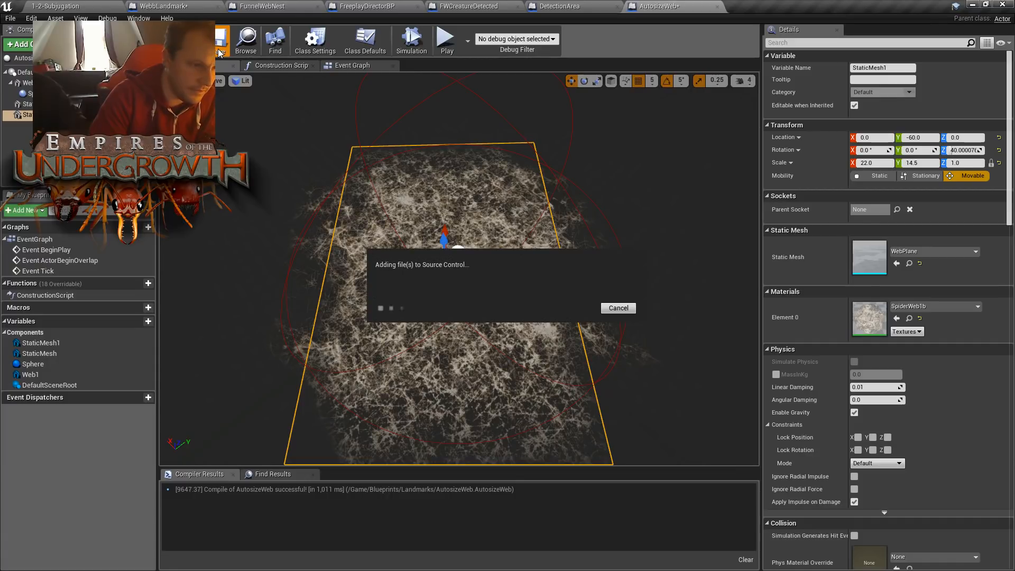
# - Delete the Sphere collision component from AutosizeWeb, then recompile and save the Blueprint
pyautogui.click(29, 94)
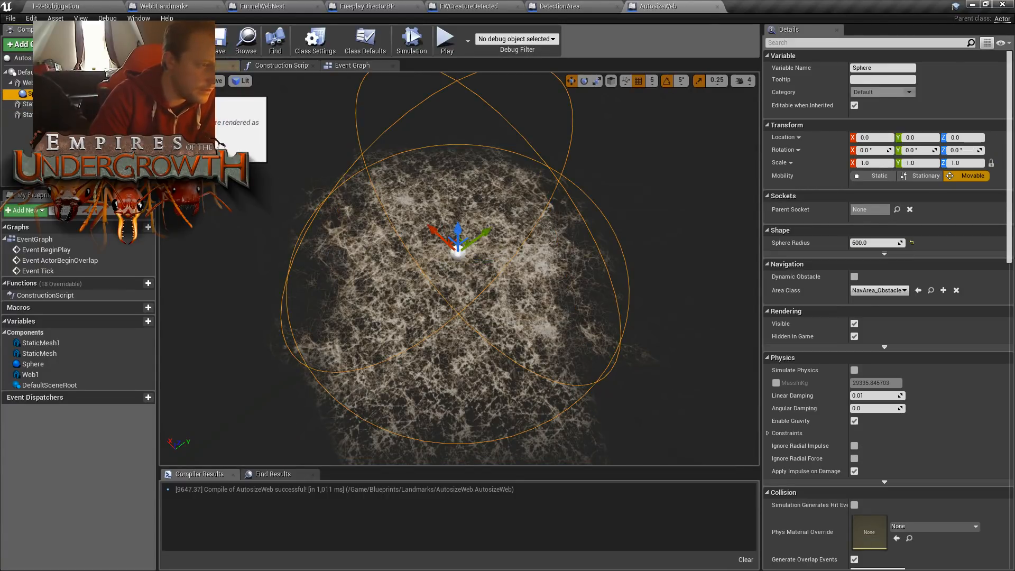
pyautogui.moveTo(265, 149)
pyautogui.mouseDown(button='right')
pyautogui.moveTo(262, 109)
pyautogui.moveTo(259, 132)
pyautogui.mouseUp(button='right')
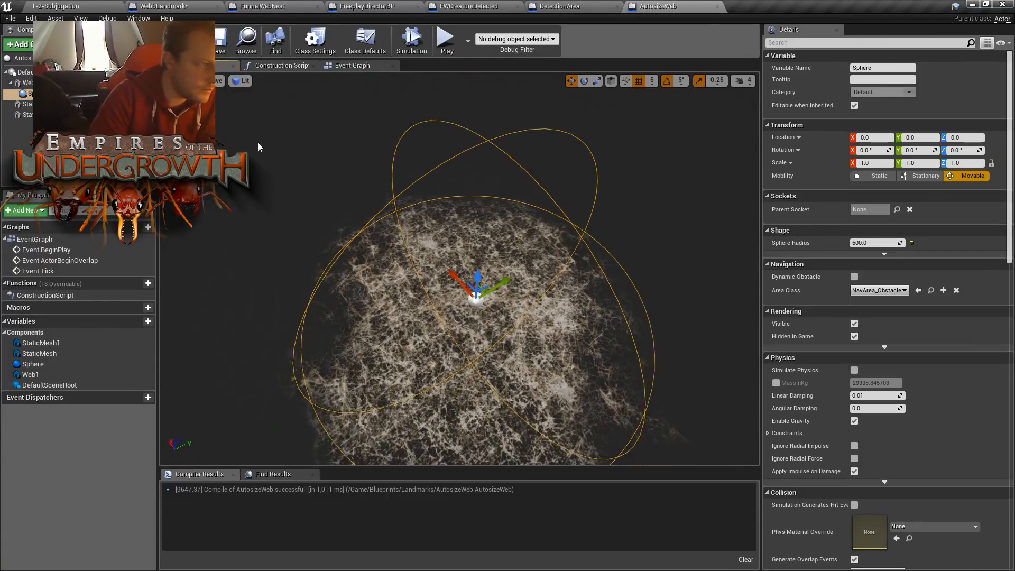
pyautogui.press('Delete')
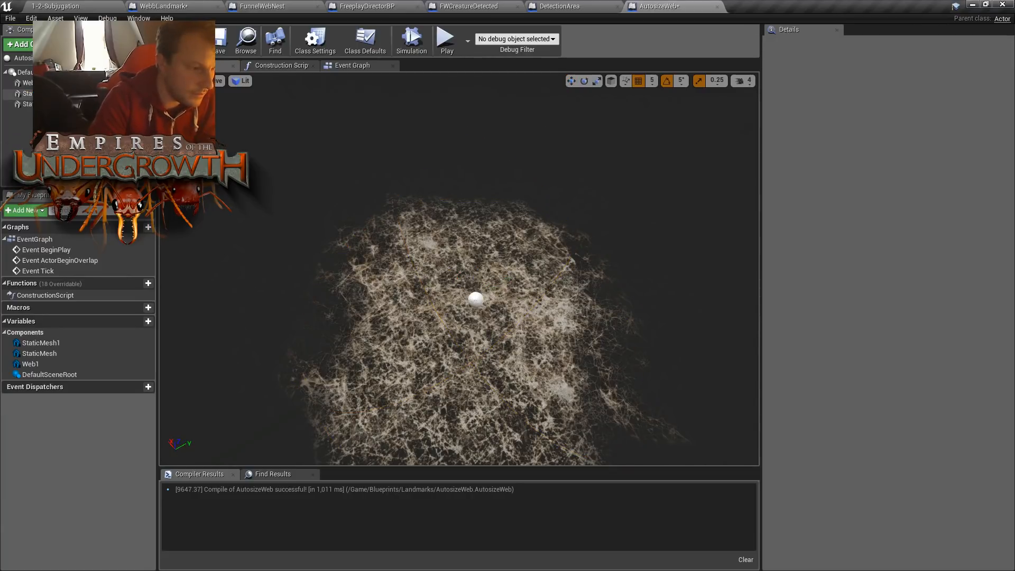
pyautogui.moveTo(296, 211); pyautogui.dragTo(399, 317, button='right')
pyautogui.press('a')
pyautogui.press('w')
pyautogui.press('s')
pyautogui.press('a')
pyautogui.press('s')
pyautogui.moveTo(313, 185); pyautogui.dragTo(312, 185, button='right')
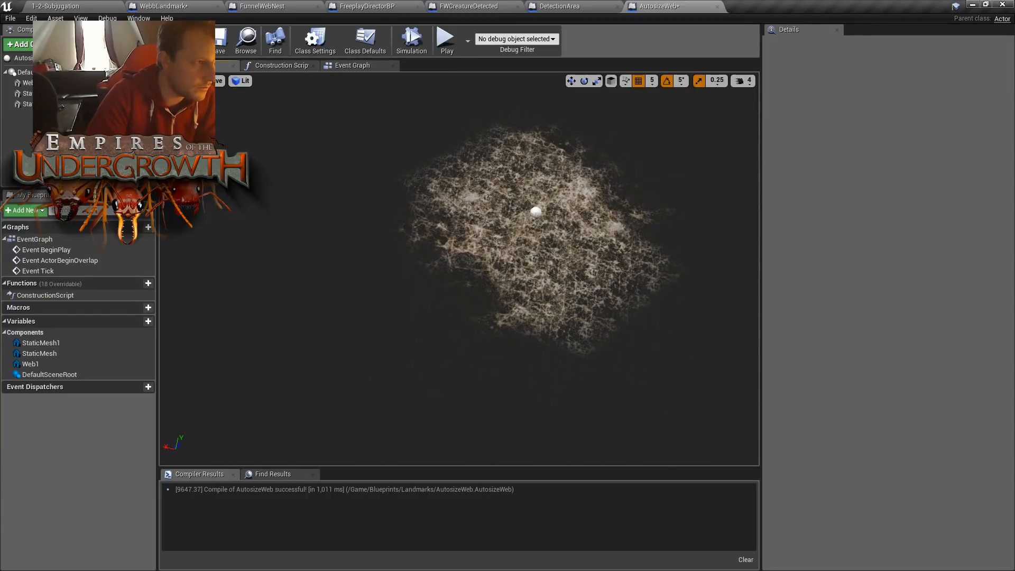
pyautogui.click(177, 43)
pyautogui.click(223, 45)
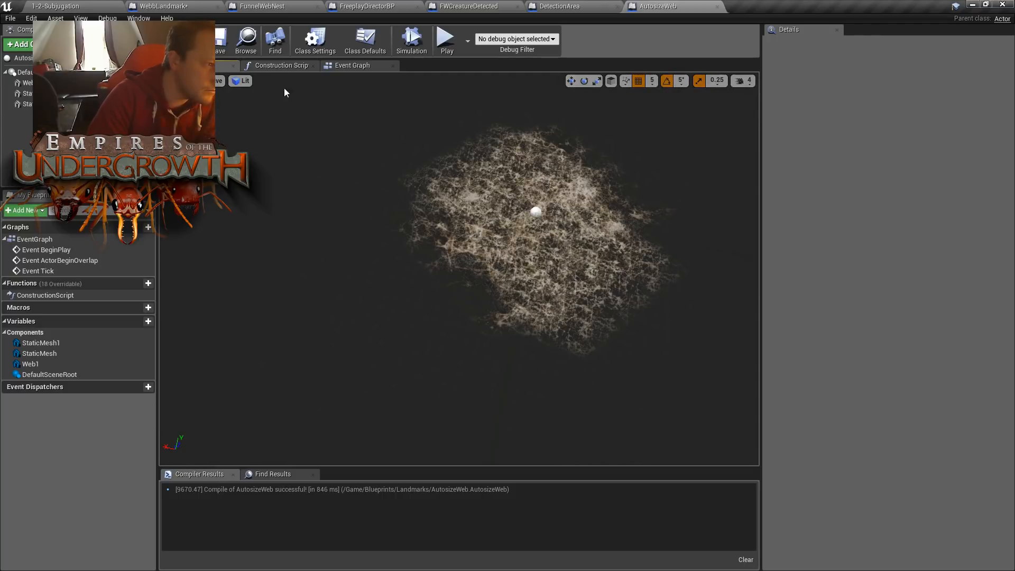
# - Switch to the WebbLandmark Event Graph and examine the spawn chain around the Set Sphere Radius and SET nodes
pyautogui.click(162, 6)
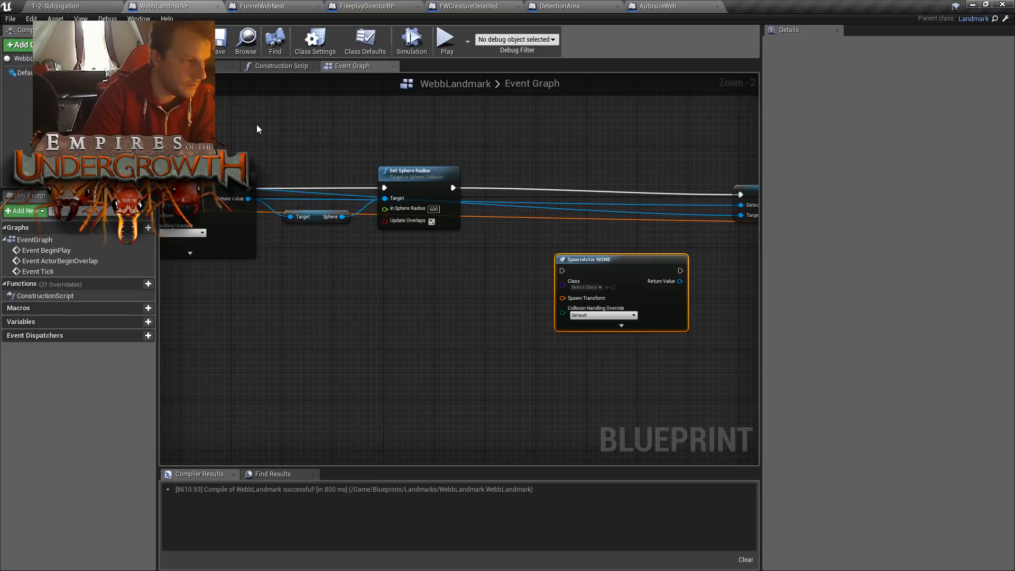
pyautogui.moveTo(249, 125); pyautogui.dragTo(379, 154, button='right')
pyautogui.scroll(-3, 328, 152)
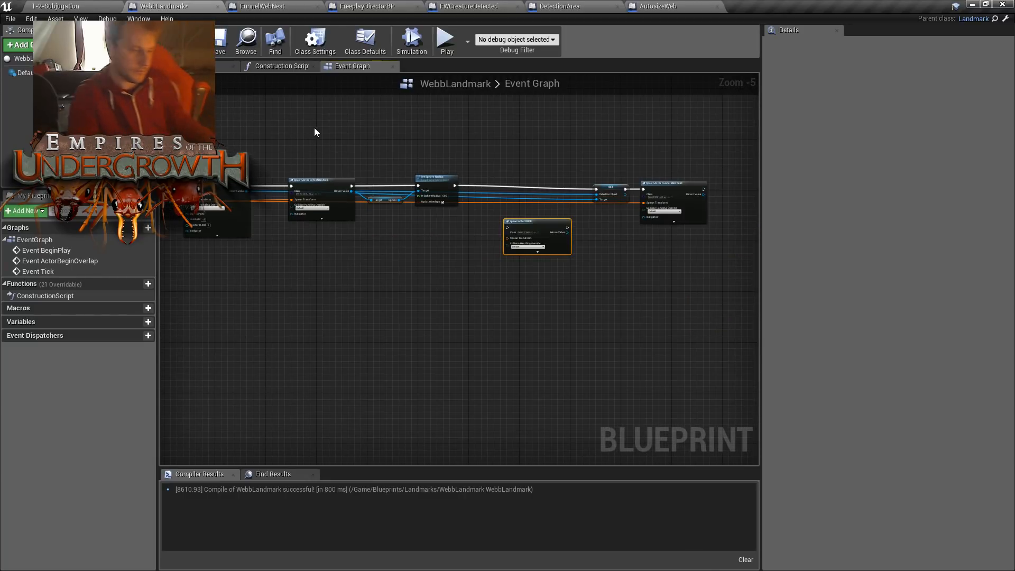
pyautogui.moveTo(313, 130); pyautogui.dragTo(650, 167, button='right')
pyautogui.moveTo(559, 165); pyautogui.dragTo(505, 184, button='right')
pyautogui.moveTo(603, 204); pyautogui.dragTo(470, 196, button='right')
pyautogui.moveTo(734, 185); pyautogui.dragTo(681, 199, button='right')
pyautogui.scroll(3, 661, 222)
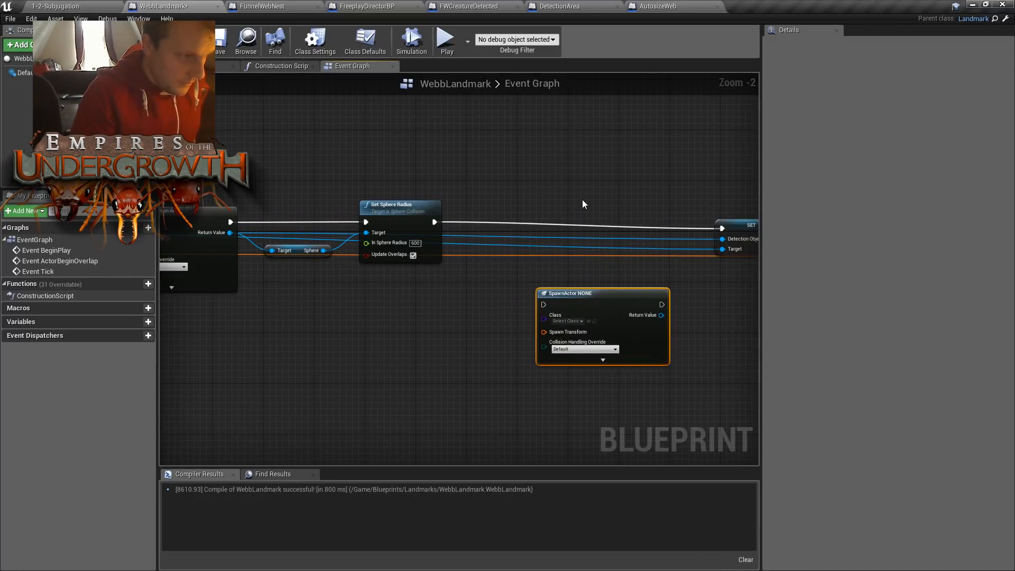
pyautogui.moveTo(528, 214); pyautogui.dragTo(528, 160, button='right')
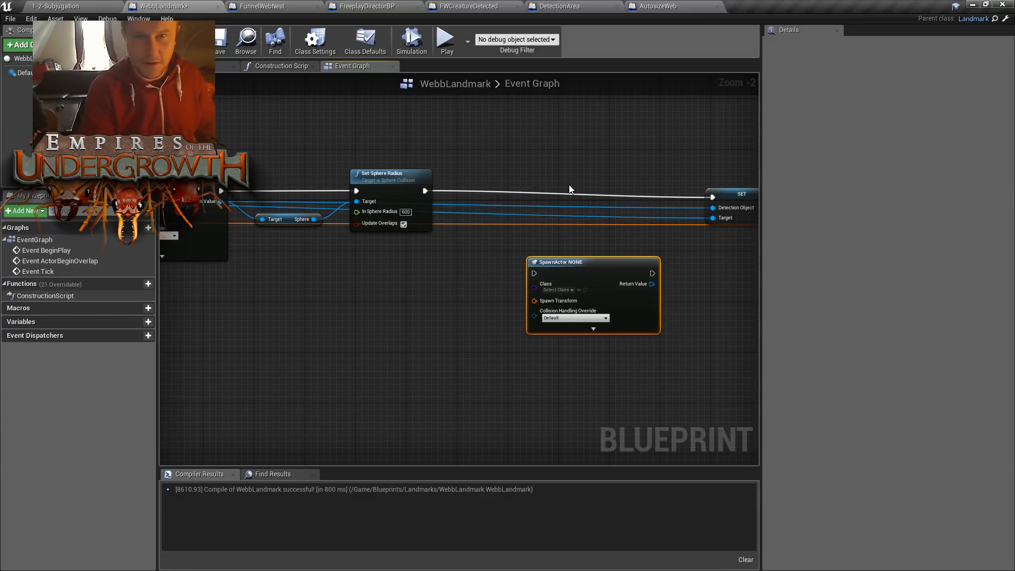
pyautogui.moveTo(545, 168); pyautogui.dragTo(536, 153, button='right')
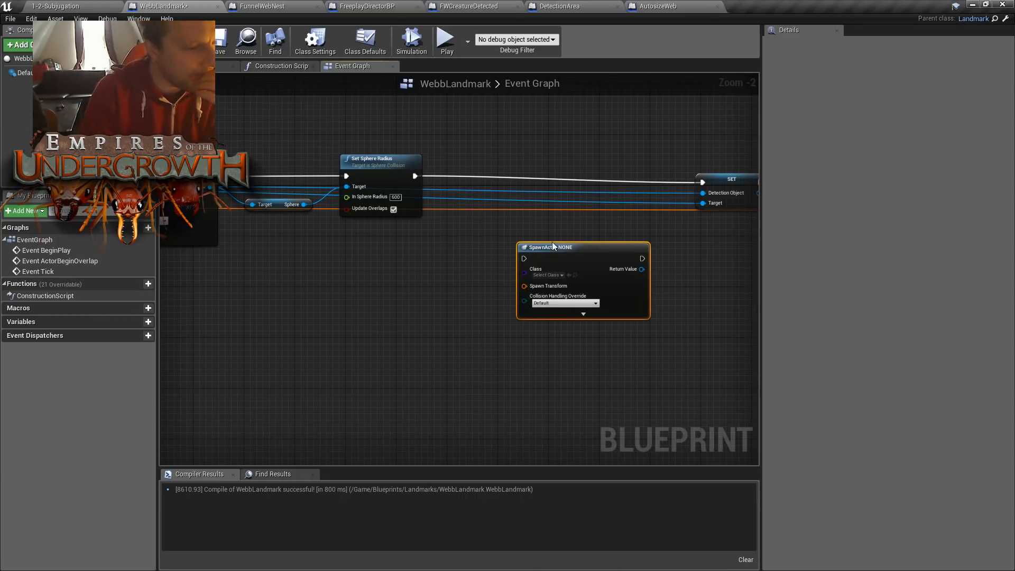
pyautogui.moveTo(567, 222); pyautogui.dragTo(525, 221, button='right')
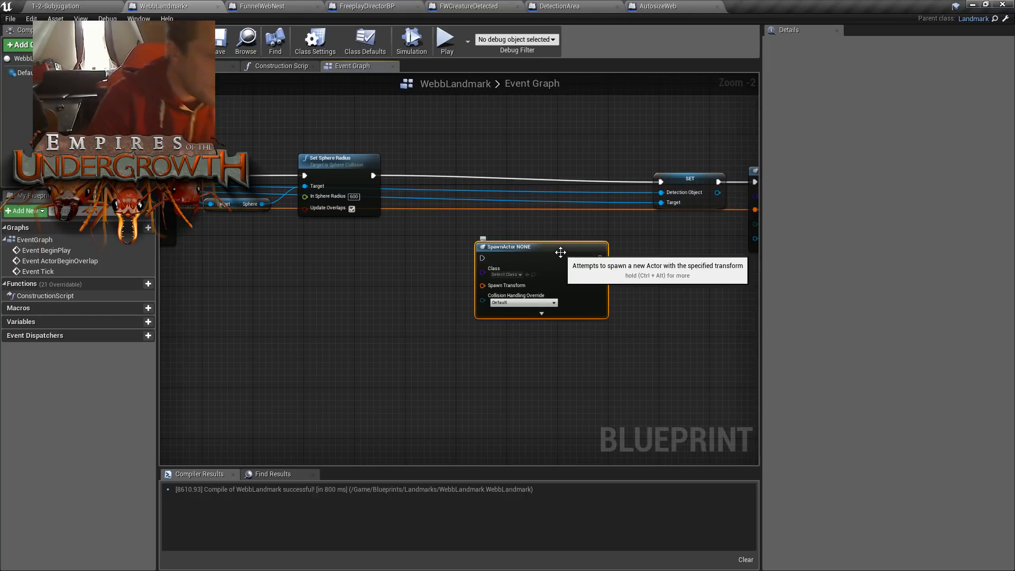
pyautogui.moveTo(466, 218); pyautogui.dragTo(460, 219, button='right')
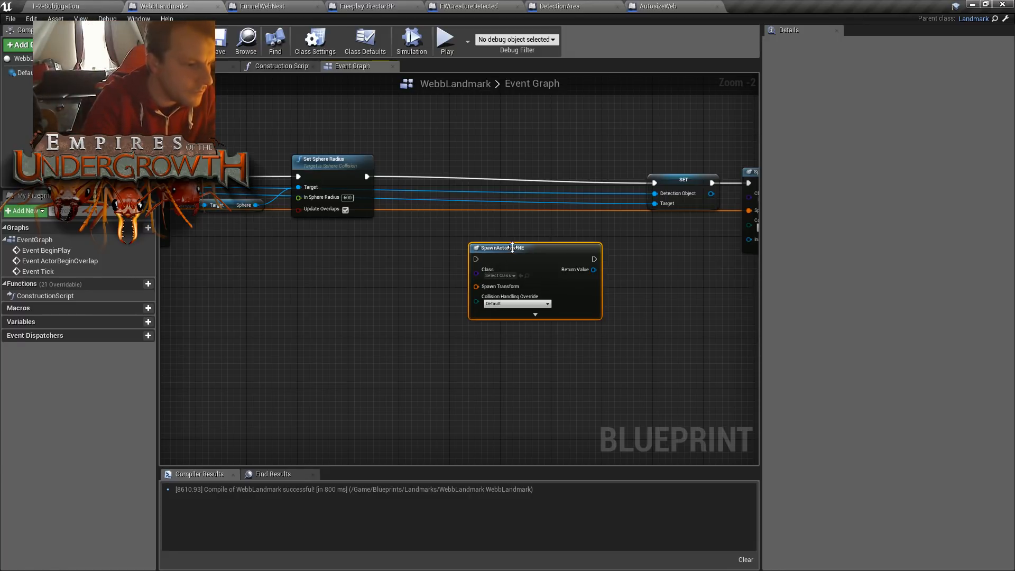
# - Move the SpawnActor node without a class between the Set Sphere Radius and SET nodes
pyautogui.moveTo(538, 228); pyautogui.dragTo(519, 274, button='right')
pyautogui.moveTo(453, 216); pyautogui.dragTo(505, 223, button='right')
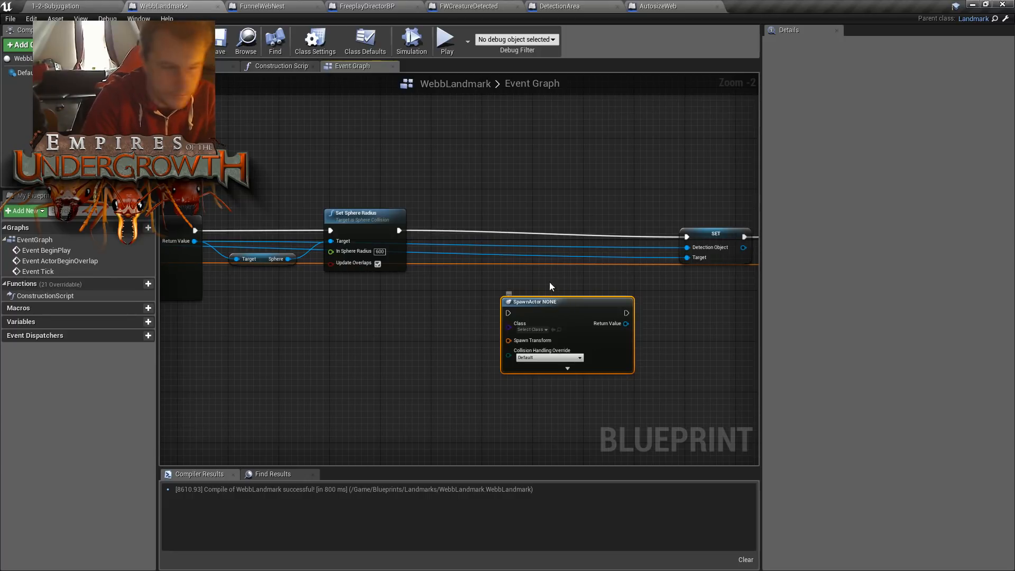
pyautogui.moveTo(521, 229); pyautogui.dragTo(516, 214, button='right')
pyautogui.moveTo(557, 302); pyautogui.dragTo(569, 284, button='right')
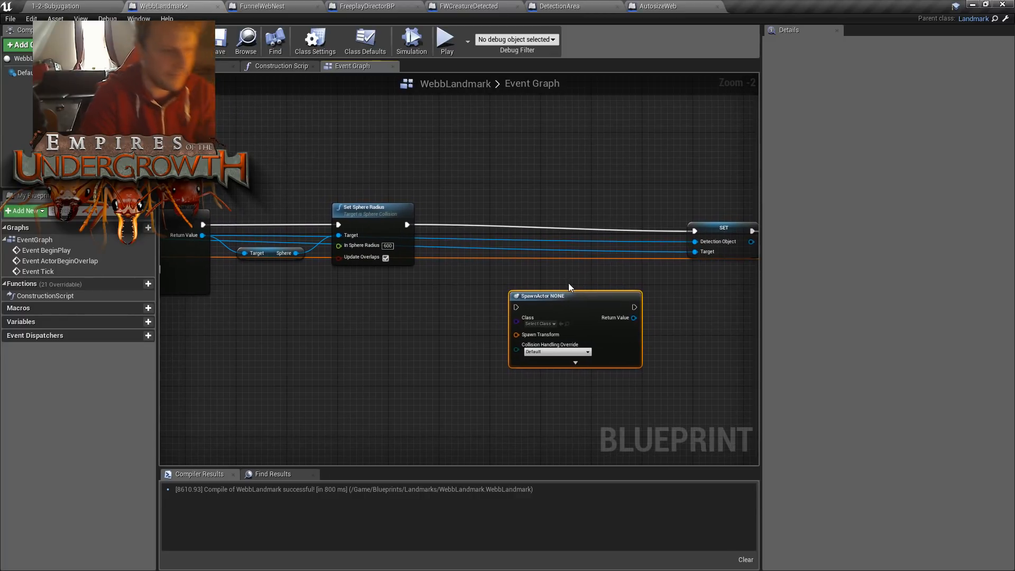
pyautogui.moveTo(556, 306); pyautogui.dragTo(530, 222)
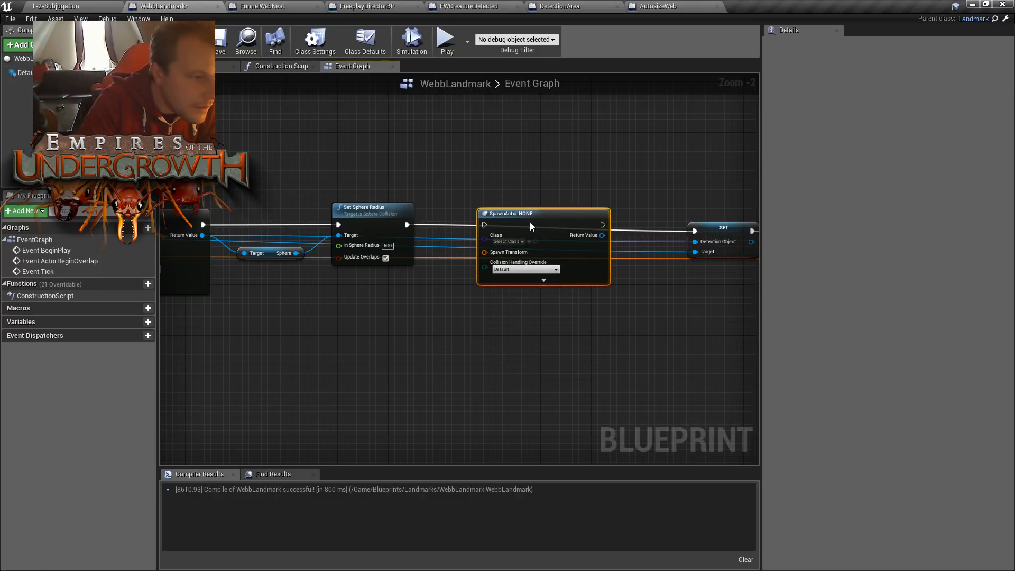
pyautogui.click(455, 196)
pyautogui.moveTo(420, 182); pyautogui.dragTo(455, 184, button='right')
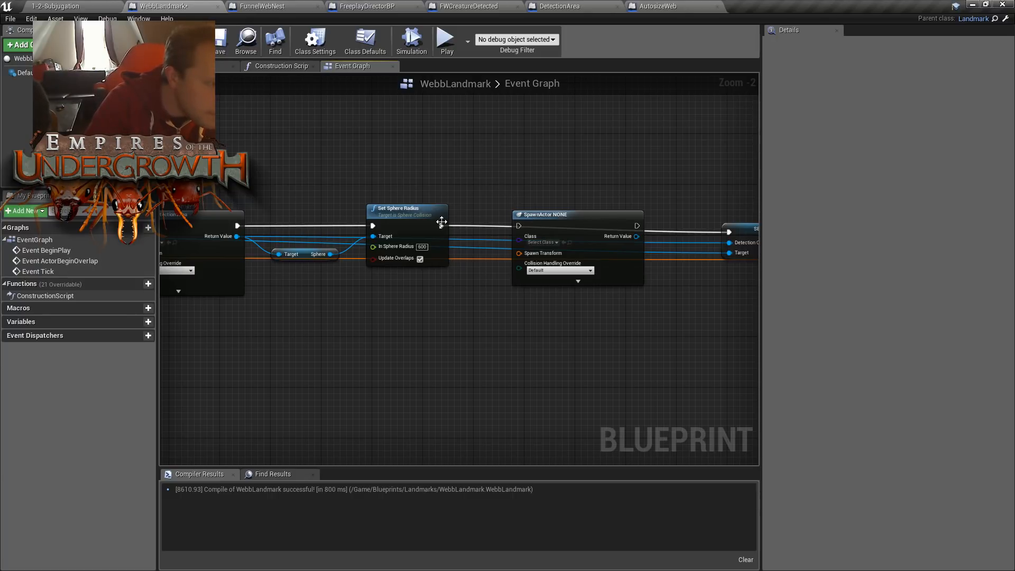
pyautogui.moveTo(522, 164); pyautogui.dragTo(500, 193, button='right')
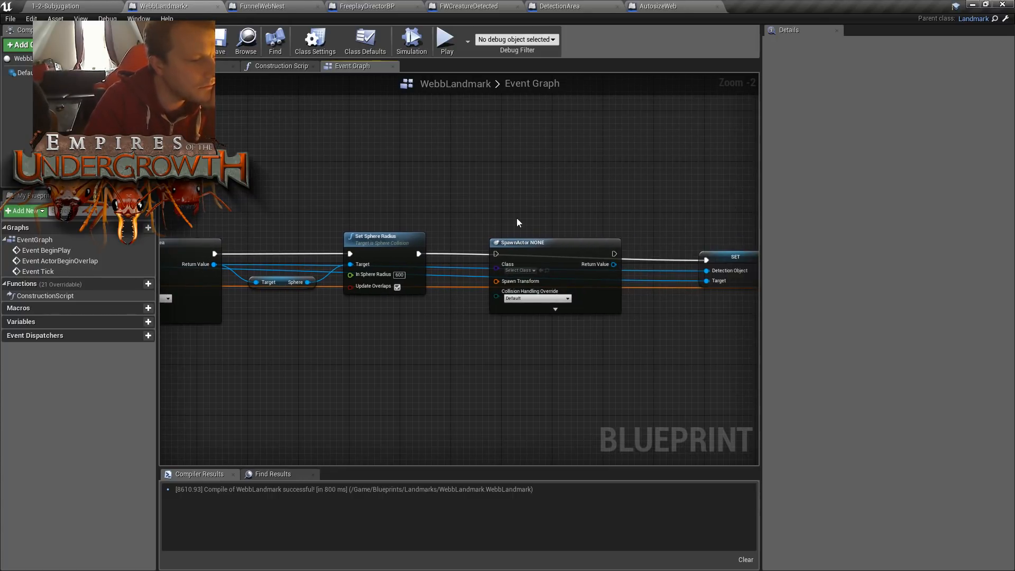
# - Try to choose a class for the empty SpawnActor node, then delete the node
pyautogui.click(529, 272)
pyautogui.click(529, 272)
pyautogui.click(547, 243)
pyautogui.press('Delete')
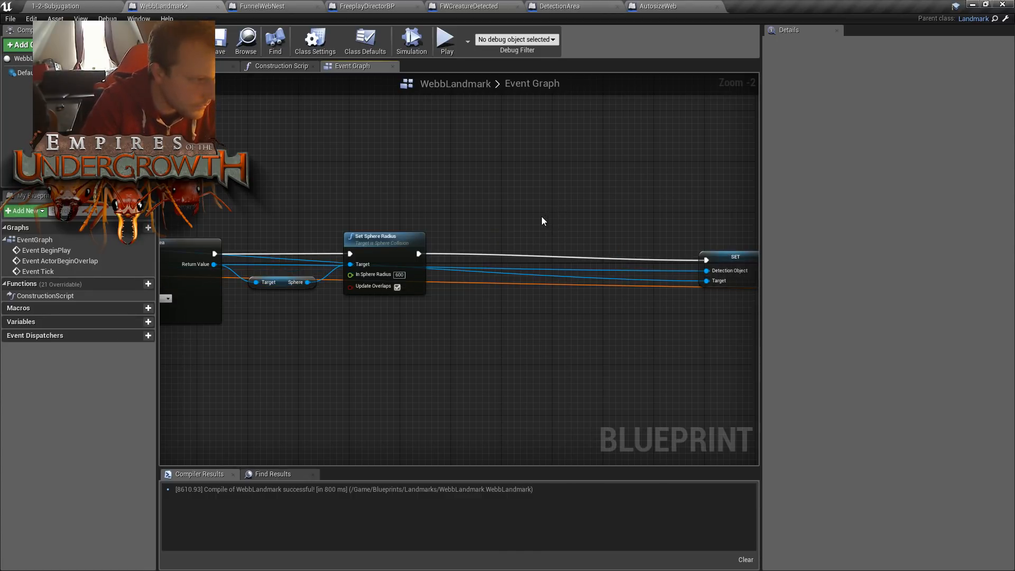
# - Add a new Spawn Actor from Class node after Set Sphere Radius in the WebbLandmark Event Graph
pyautogui.moveTo(544, 220); pyautogui.dragTo(612, 200, button='right')
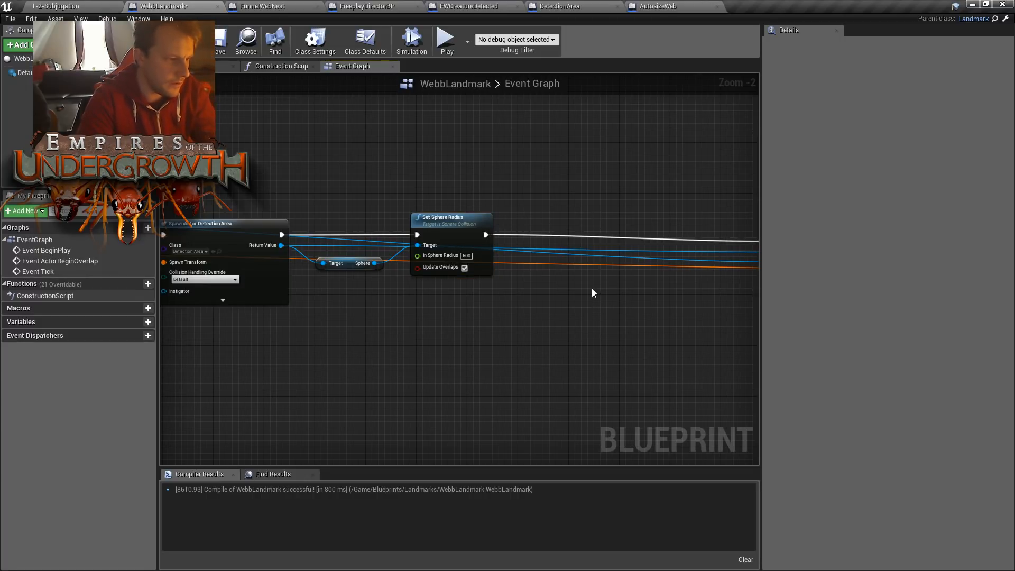
pyautogui.moveTo(467, 198); pyautogui.dragTo(540, 196, button='right')
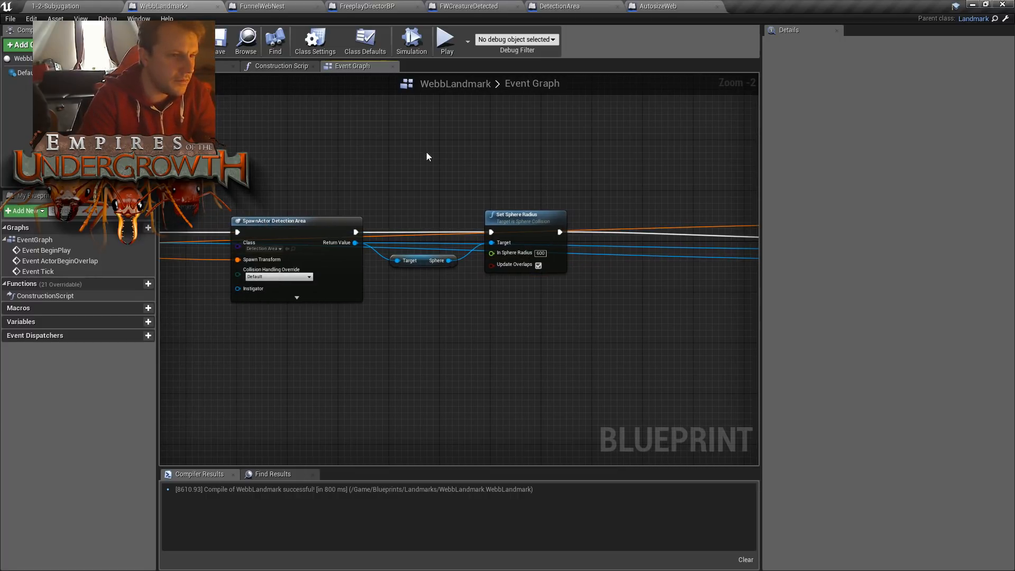
pyautogui.rightClick(645, 197)
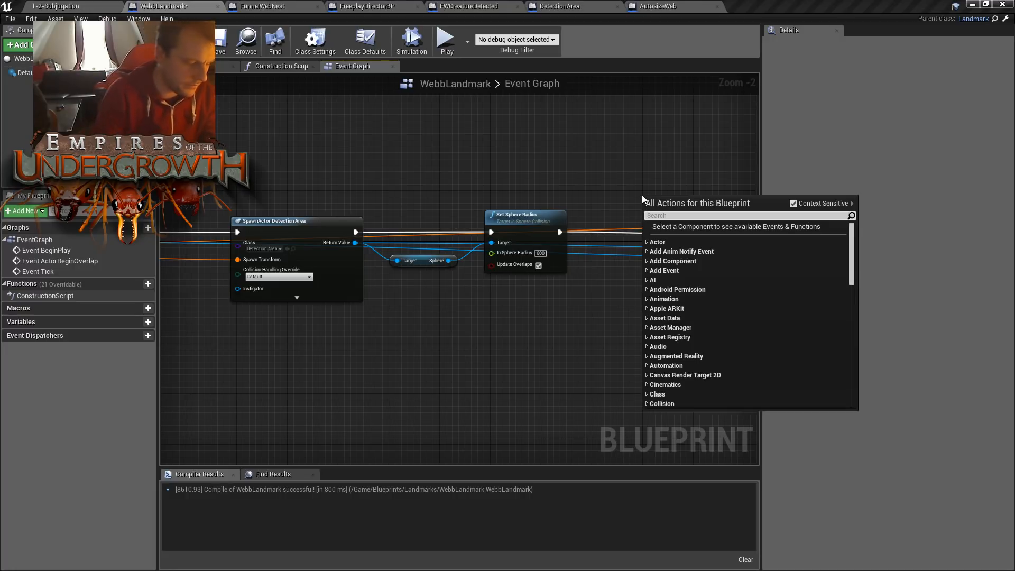
pyautogui.write('spawnact')
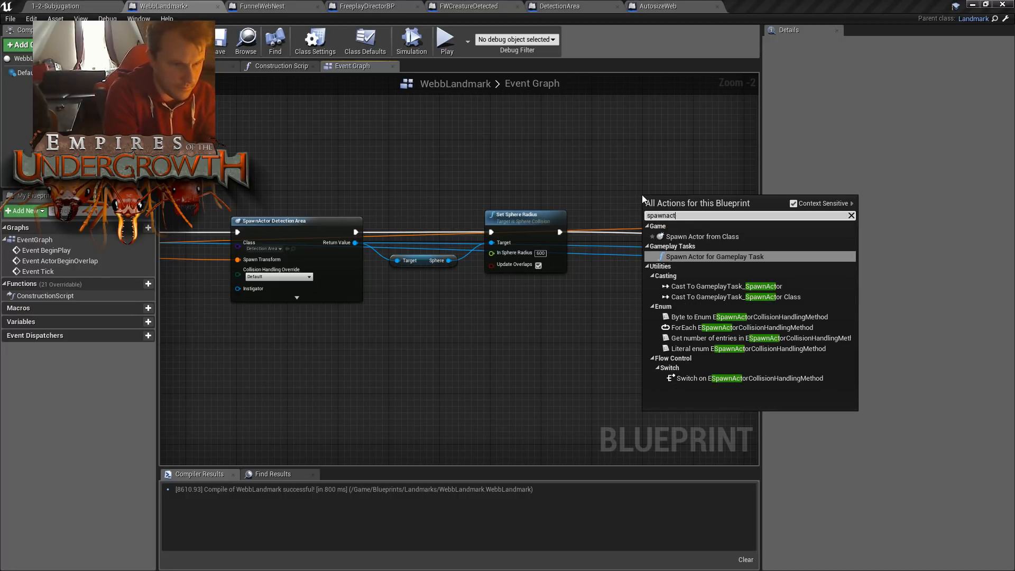
pyautogui.press('Up')
pyautogui.press('Return')
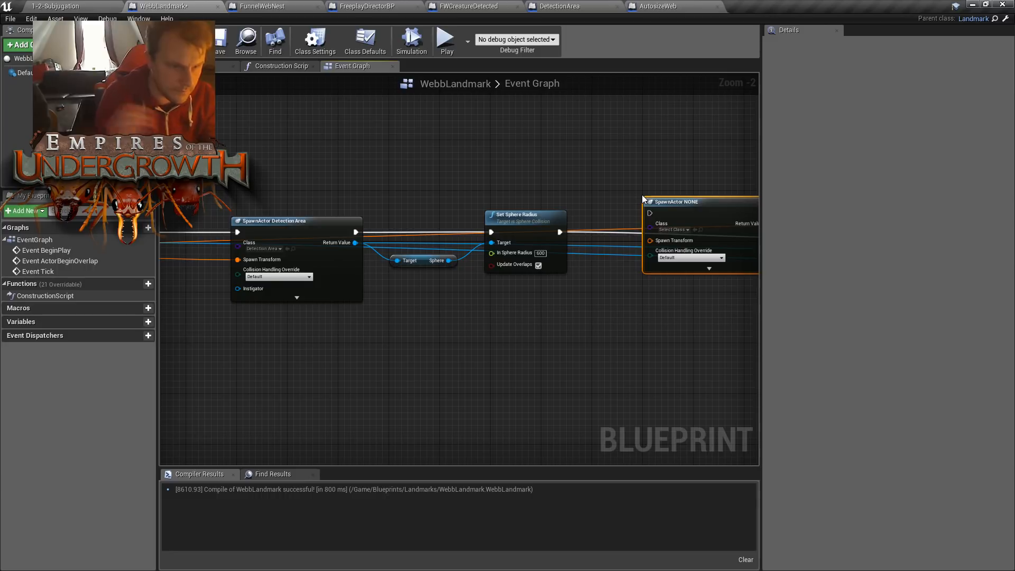
# - Set the new SpawnActor node's class to AutosizeWeb
pyautogui.moveTo(724, 236); pyautogui.dragTo(572, 239, button='right')
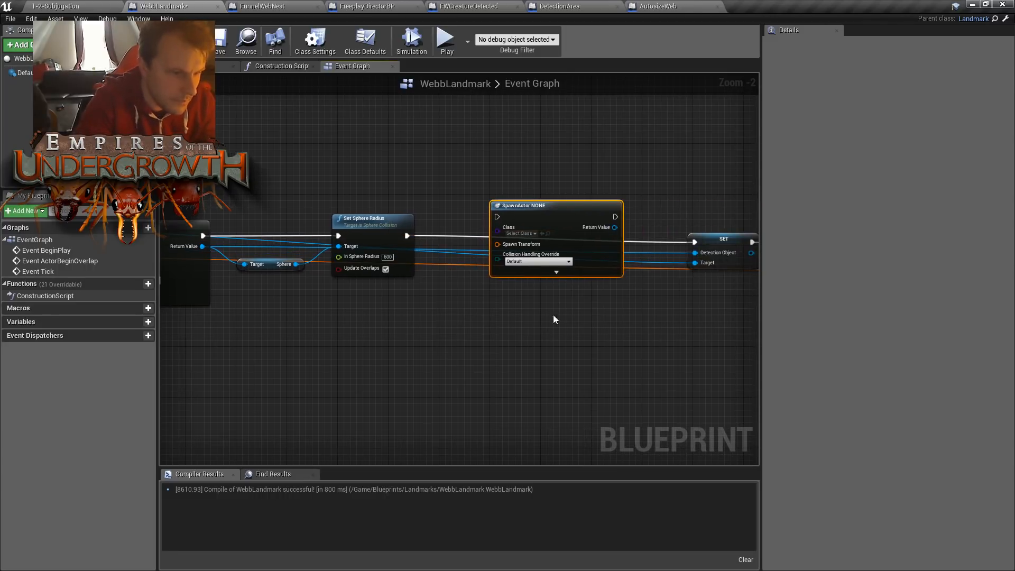
pyautogui.click(528, 234)
pyautogui.write('auto')
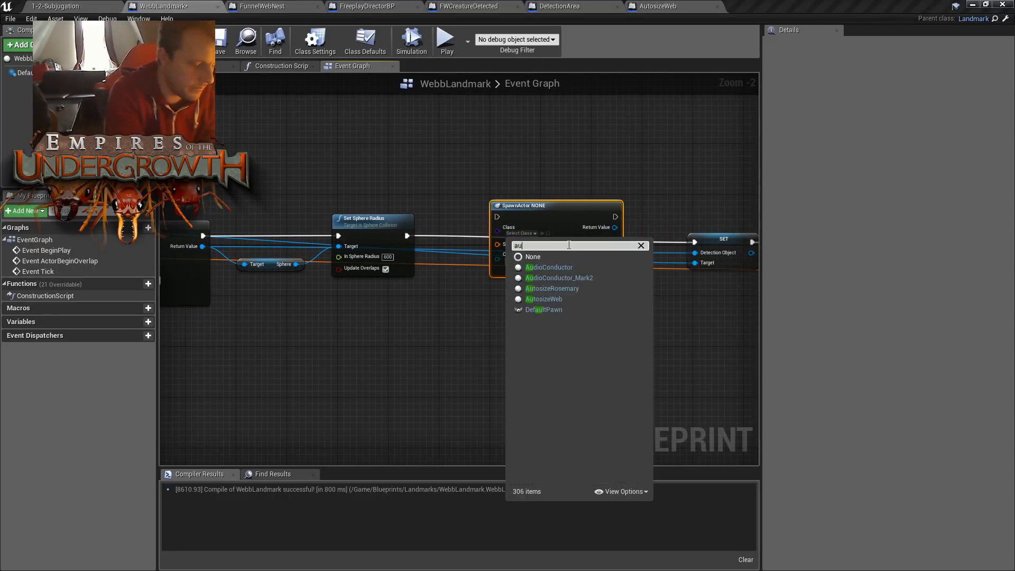
pyautogui.press('Down')
pyautogui.press('Down')
pyautogui.press('Return')
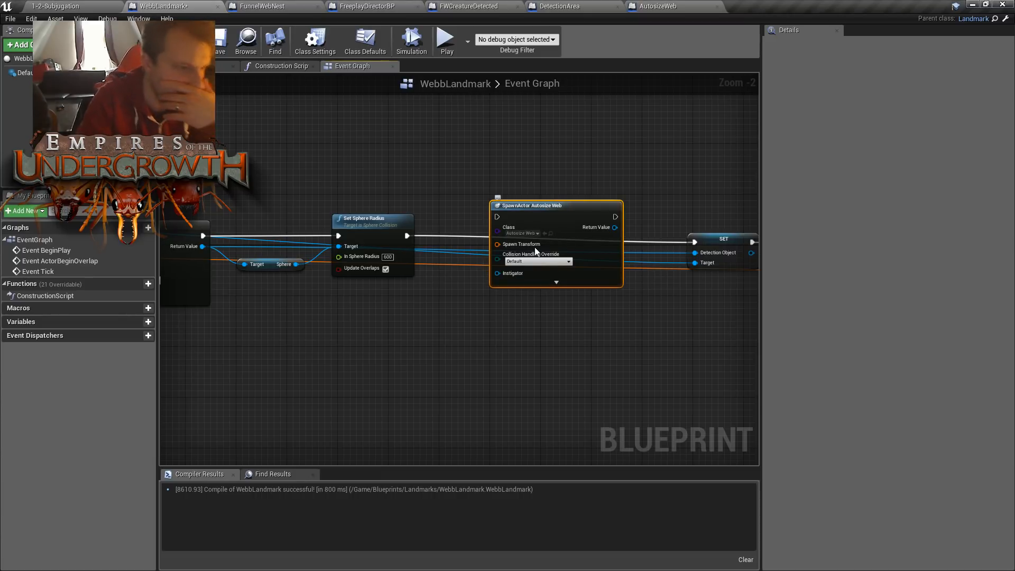
# - Align the SpawnActor AutosizeWeb node and wire its execution between Set Sphere Radius and the SET Detection Object node
pyautogui.moveTo(559, 202); pyautogui.dragTo(561, 220)
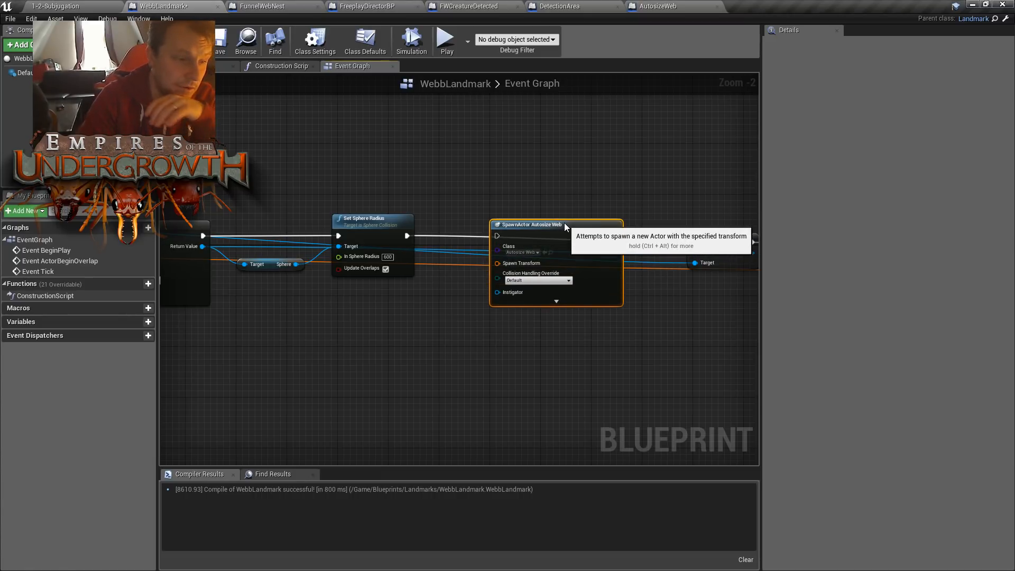
pyautogui.moveTo(407, 236); pyautogui.dragTo(497, 236)
pyautogui.moveTo(589, 200); pyautogui.dragTo(576, 210, button='right')
pyautogui.moveTo(552, 236); pyautogui.dragTo(632, 244)
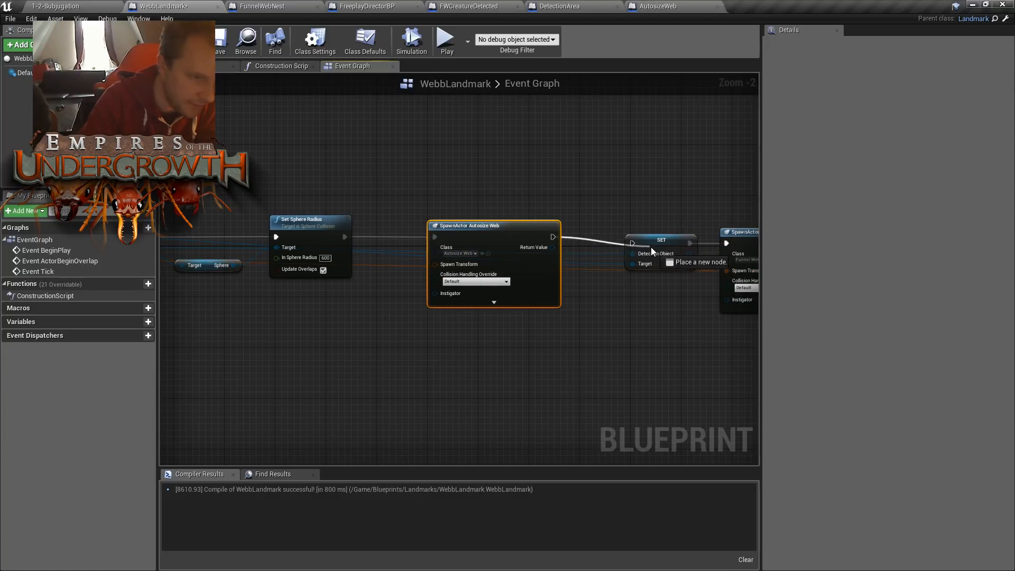
pyautogui.moveTo(543, 210); pyautogui.dragTo(580, 192, button='right')
pyautogui.scroll(2, 581, 197)
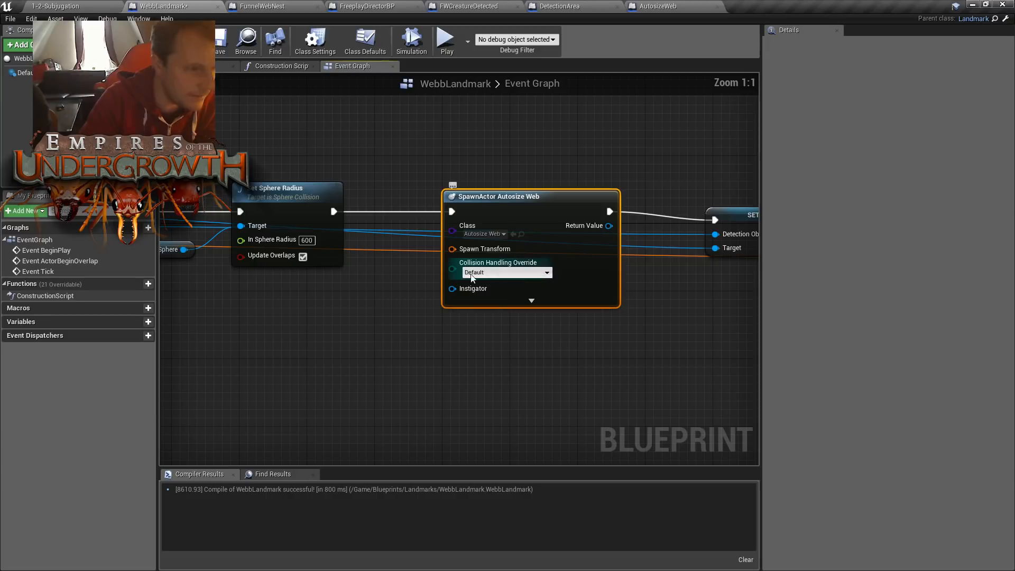
# - Connect the Make Transform Return Value to the AutosizeWeb node's Spawn Transform, and compile and save the WebbLandmark Blueprint
pyautogui.moveTo(503, 211); pyautogui.dragTo(539, 209, button='right')
pyautogui.moveTo(372, 322); pyautogui.dragTo(525, 326, button='right')
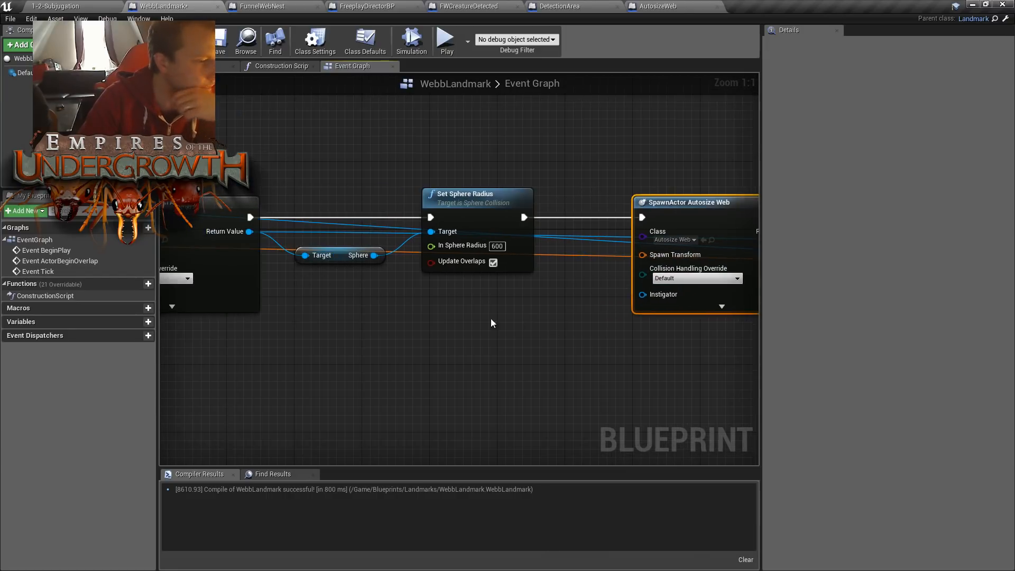
pyautogui.moveTo(290, 355); pyautogui.dragTo(703, 346, button='right')
pyautogui.moveTo(227, 316); pyautogui.dragTo(411, 311, button='right')
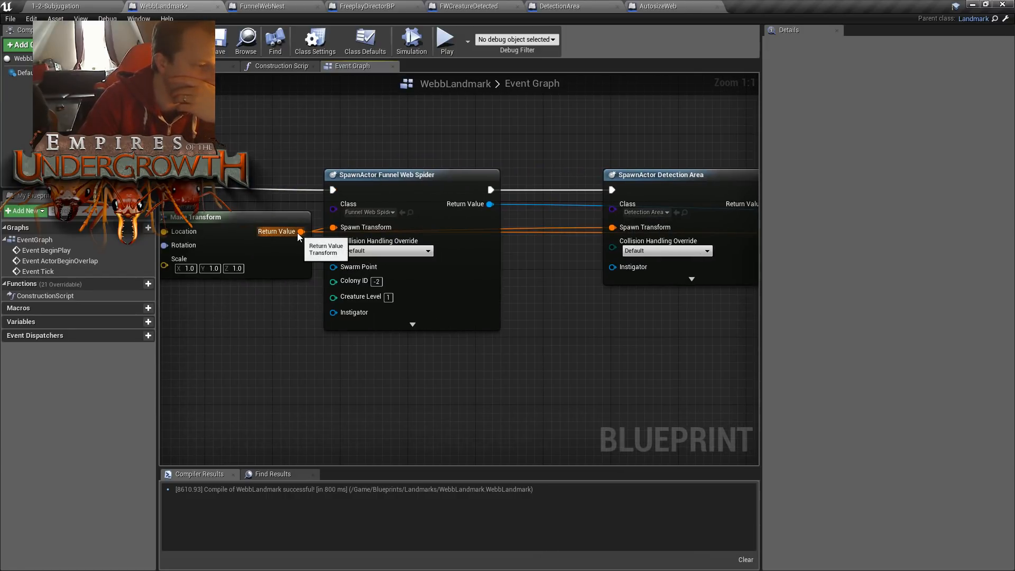
pyautogui.moveTo(632, 252); pyautogui.dragTo(505, 225, button='right')
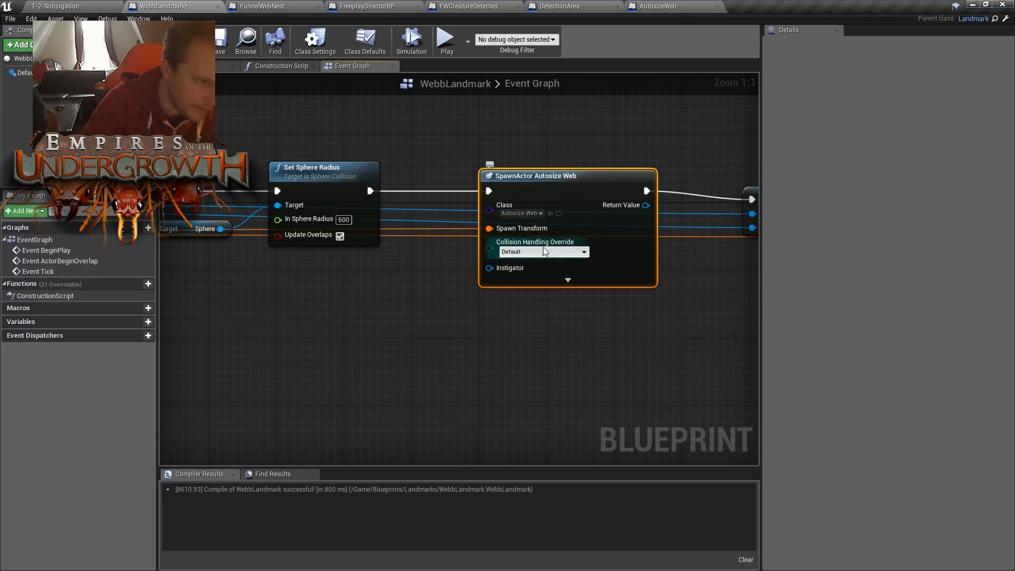
pyautogui.moveTo(445, 345); pyautogui.dragTo(507, 347, button='right')
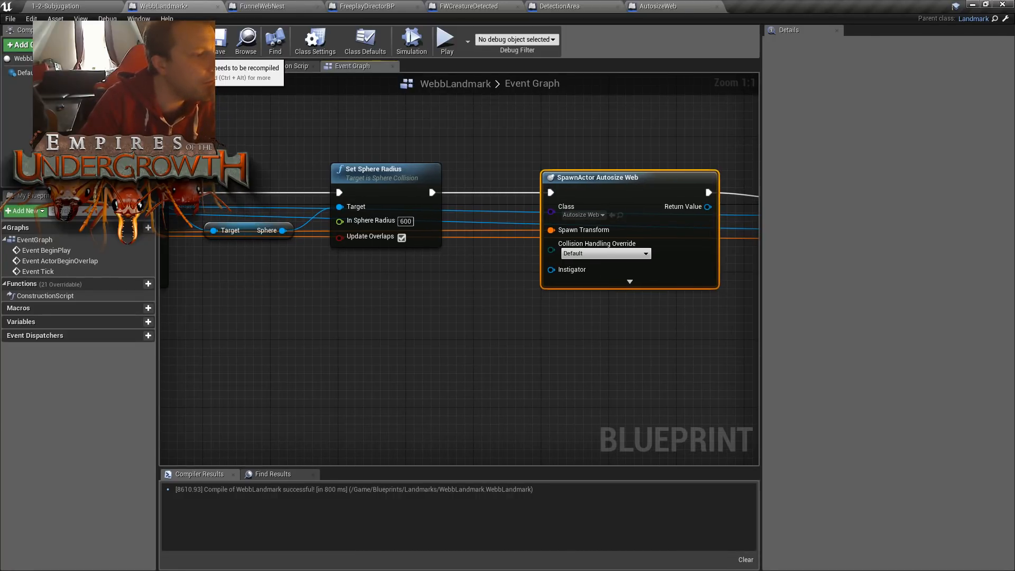
pyautogui.click(217, 40)
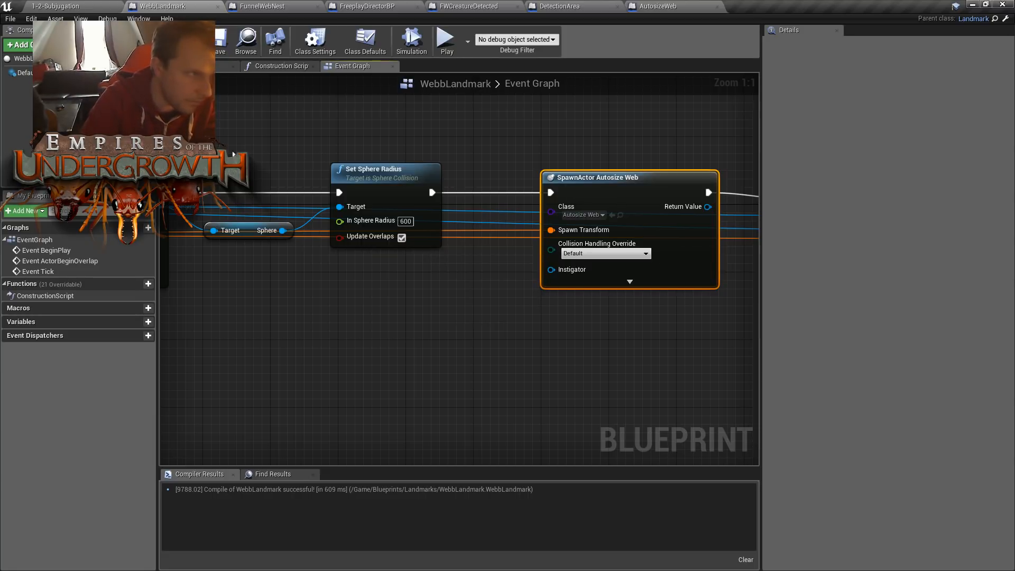
# - Open the TheDunes level from the Content/Levels/Freeplay folder
pyautogui.click(33, 6)
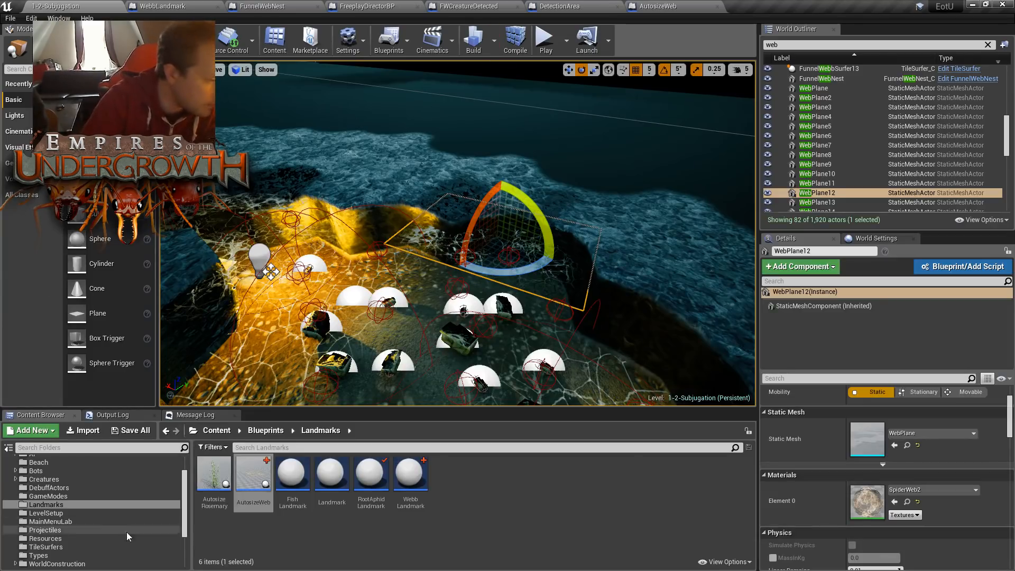
pyautogui.scroll(2, 55, 484)
pyautogui.click(38, 479)
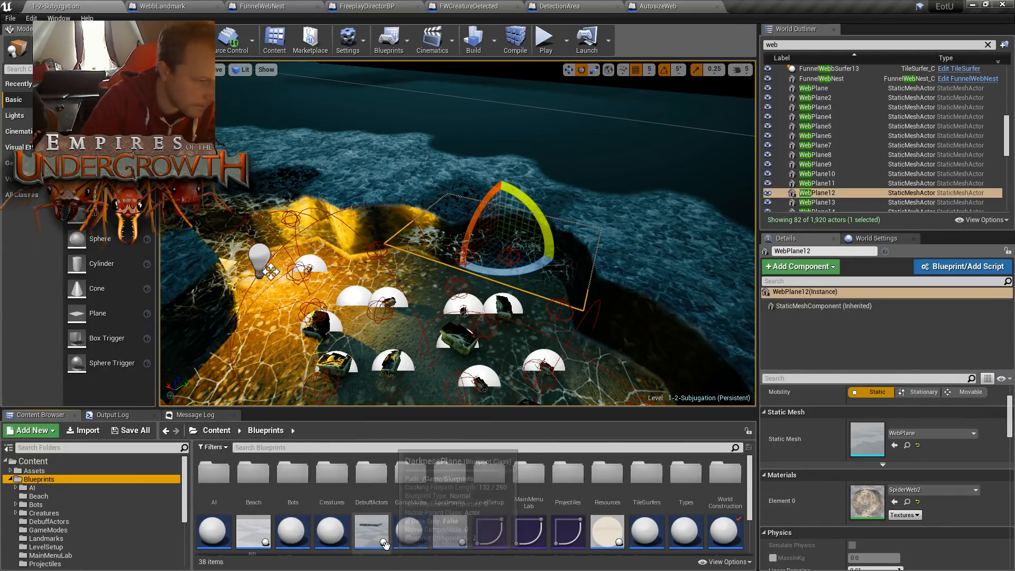
pyautogui.click(686, 531)
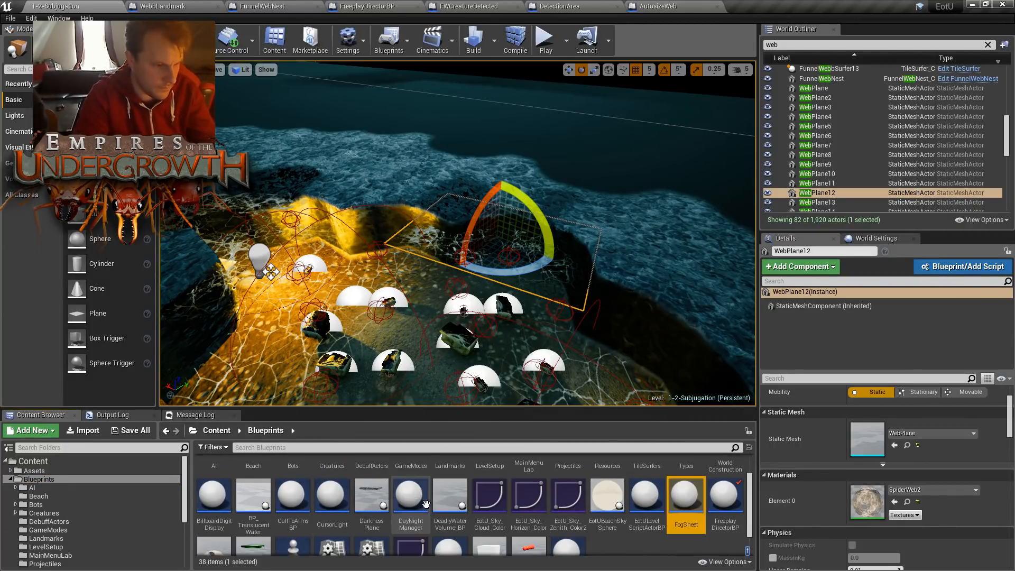
pyautogui.click(33, 462)
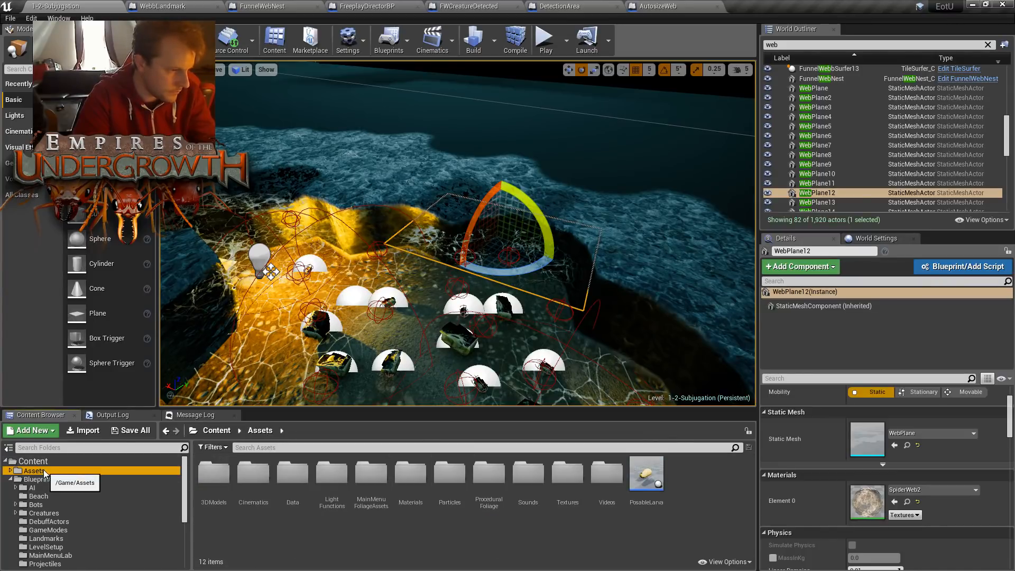
pyautogui.click(10, 480)
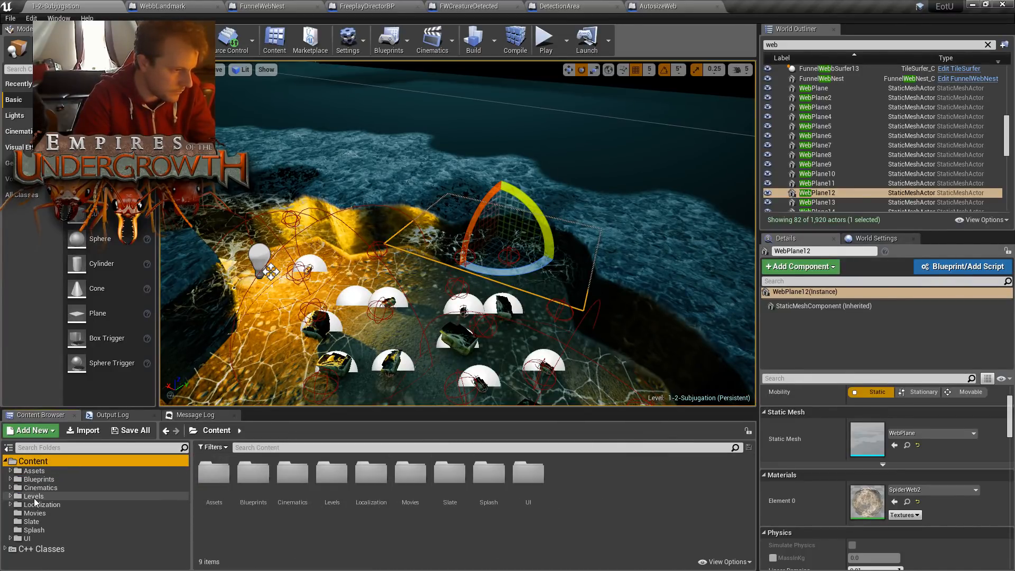
pyautogui.click(33, 496)
pyautogui.doubleClick(332, 475)
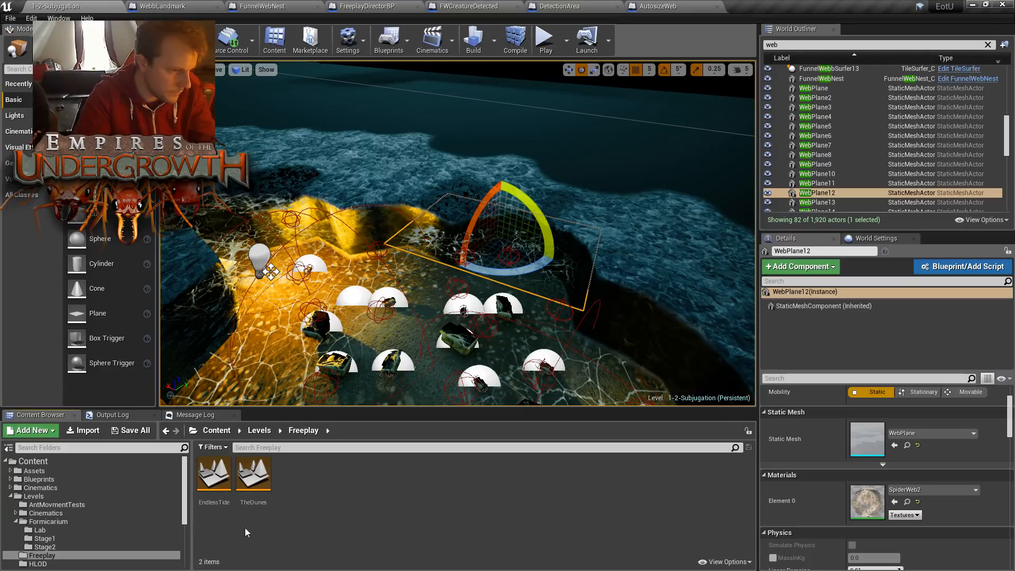
pyautogui.doubleClick(258, 482)
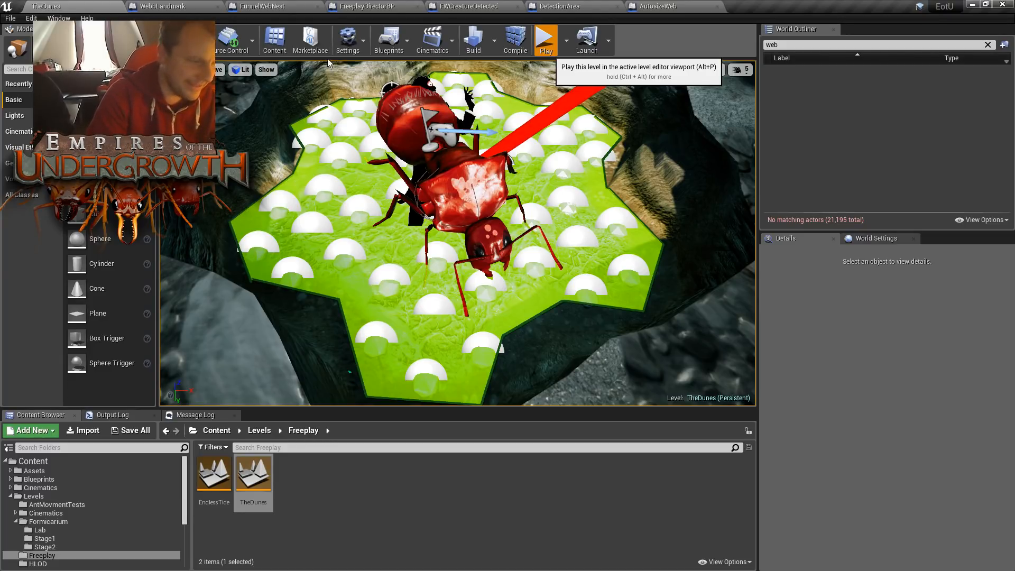
# - Play TheDunes in the editor, examine the spawned web landmark on the sand, and stop the session
pyautogui.hotkey('alt', 'p')
pyautogui.click(415, 131)
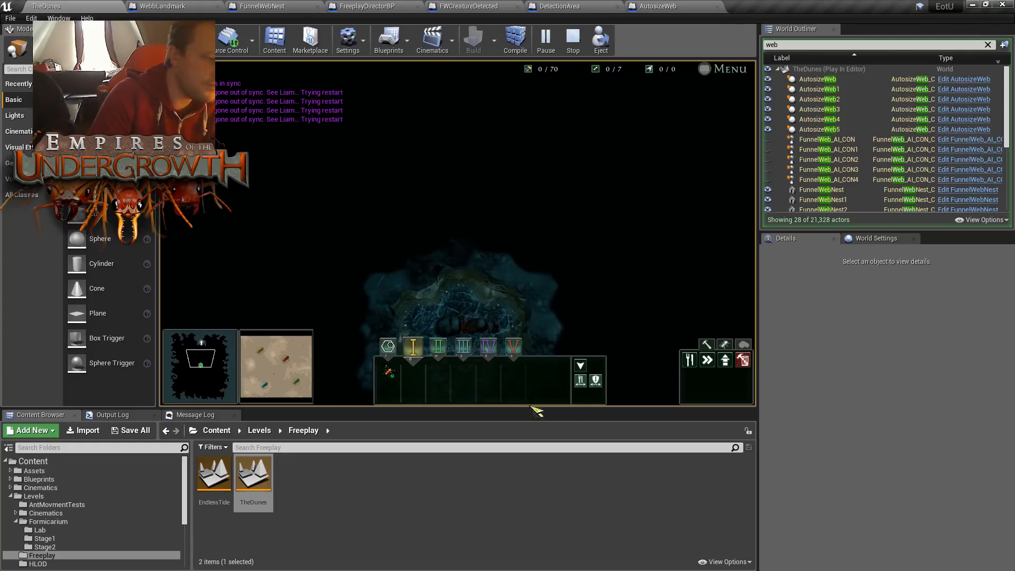
pyautogui.click(275, 373)
pyautogui.moveTo(275, 375); pyautogui.dragTo(264, 372)
pyautogui.scroll(3, 402, 201)
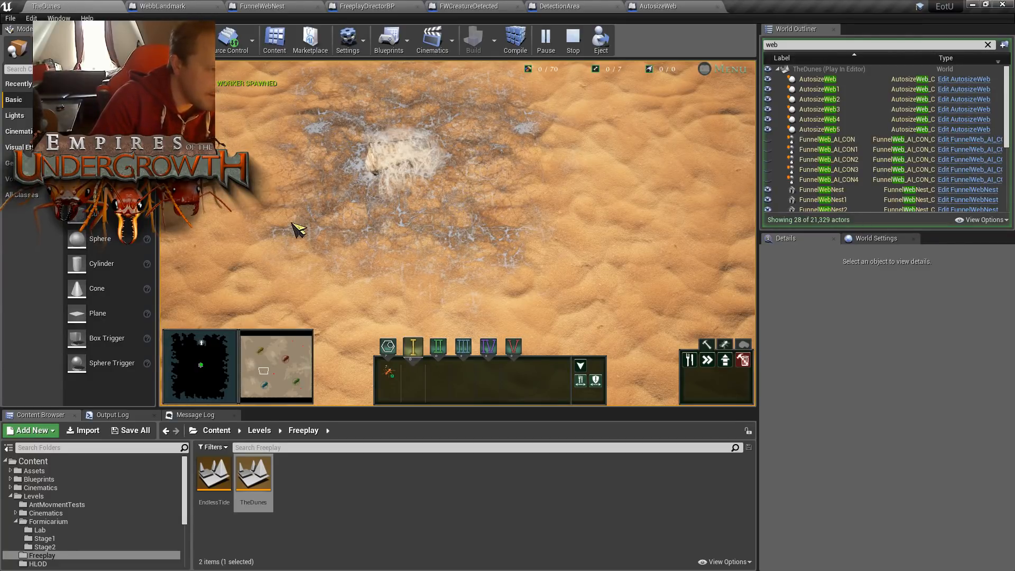
pyautogui.press('w')
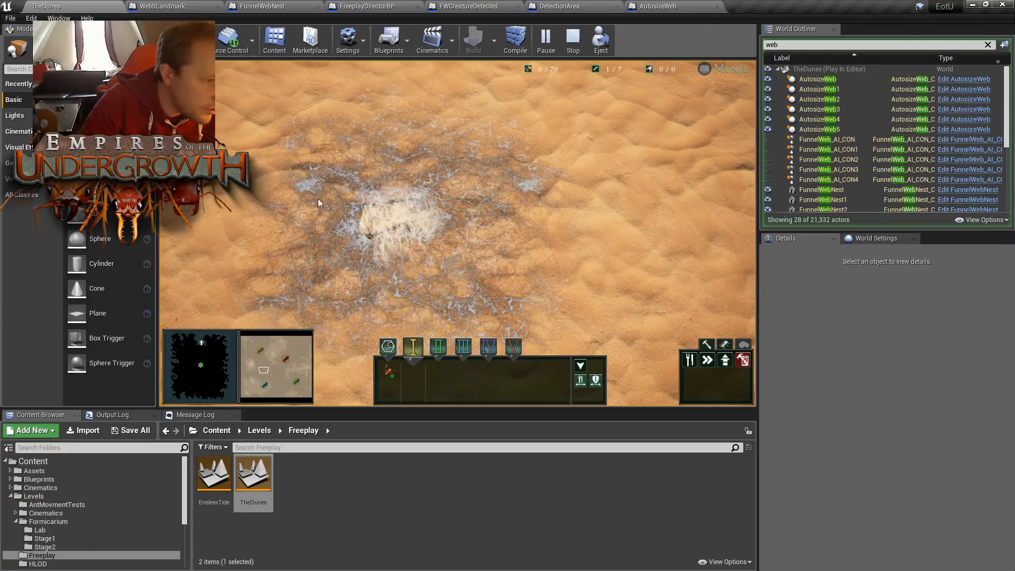
pyautogui.press('Escape')
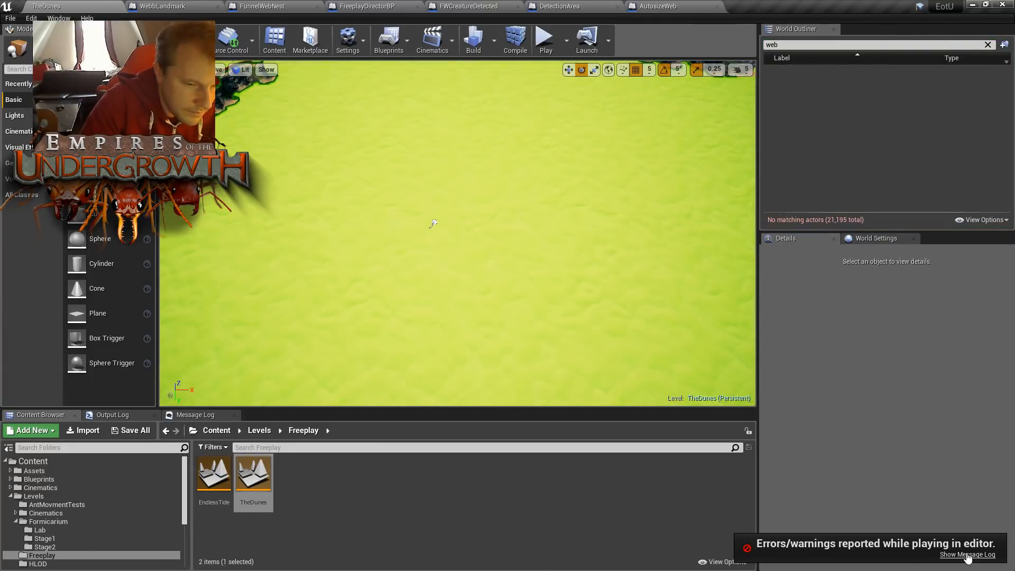
# - Examine the play session's Blueprint runtime errors in the message log and trace them to the Set DetectionObject node
pyautogui.click(968, 555)
pyautogui.moveTo(320, 547); pyautogui.dragTo(254, 550)
pyautogui.click(286, 430)
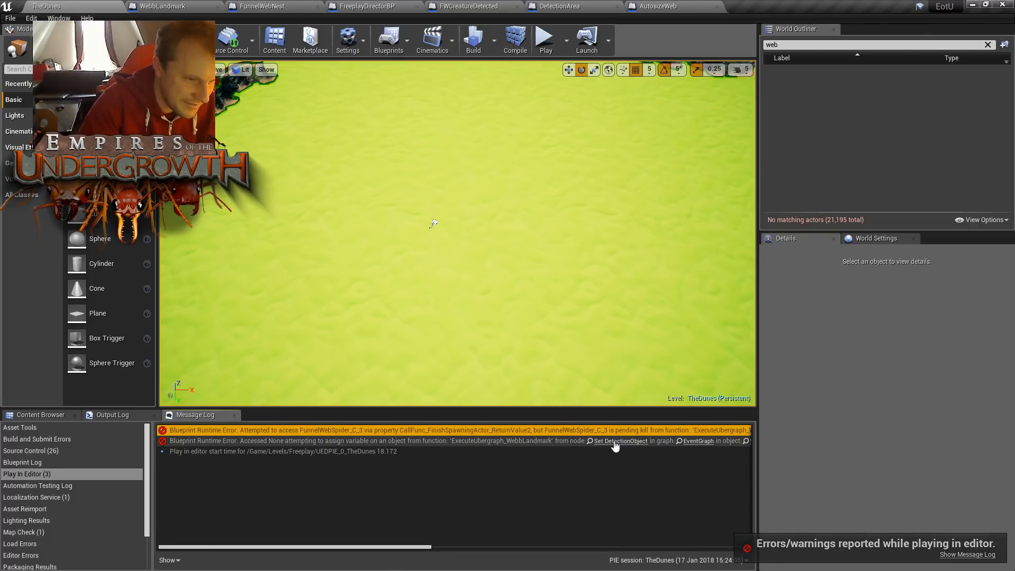
pyautogui.moveTo(419, 548); pyautogui.dragTo(584, 555)
pyautogui.click(442, 431)
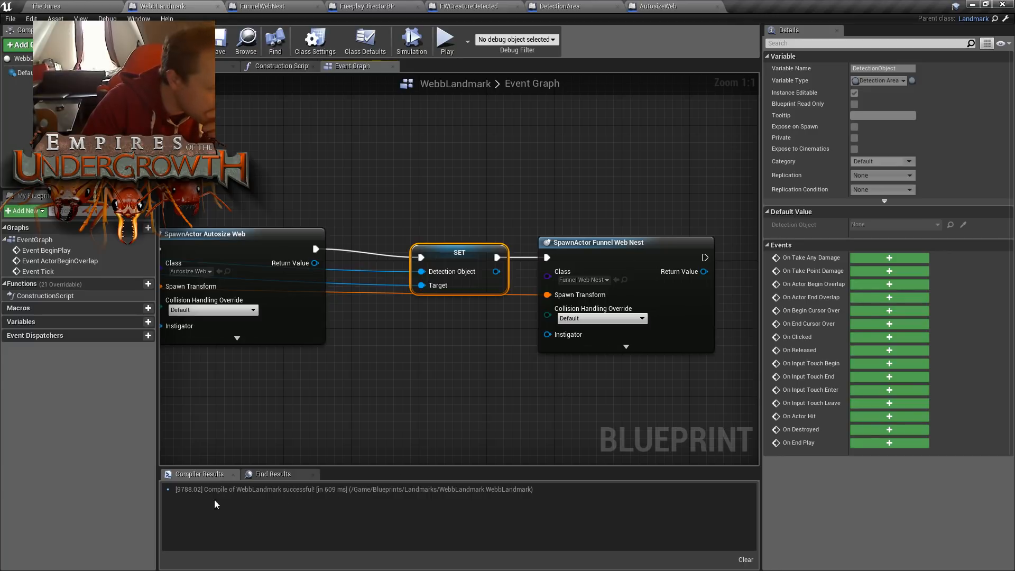
pyautogui.click(68, 8)
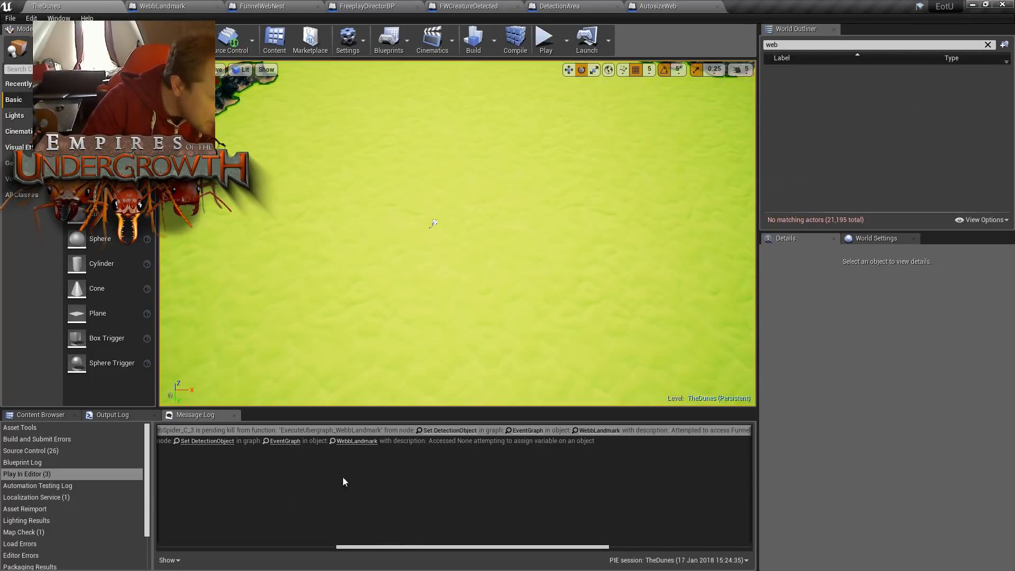
pyautogui.moveTo(418, 547); pyautogui.dragTo(188, 487)
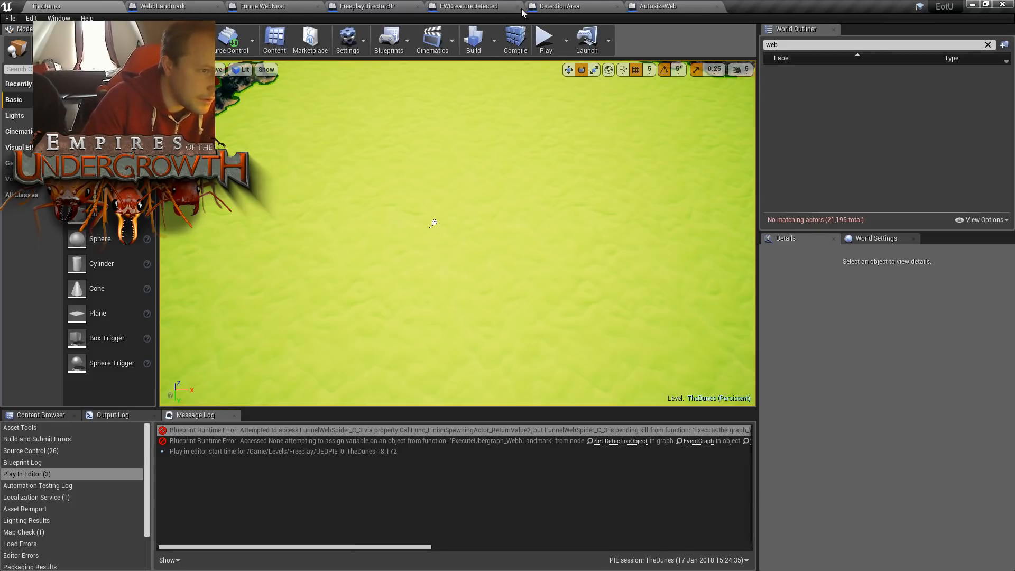
# - In the WebbLandmark Event Graph, set the SpawnActor Funnel Web Spider node's Collision Handling Override to Always Spawn, Ignore Collisions
pyautogui.click(658, 6)
pyautogui.click(559, 5)
pyautogui.click(390, 5)
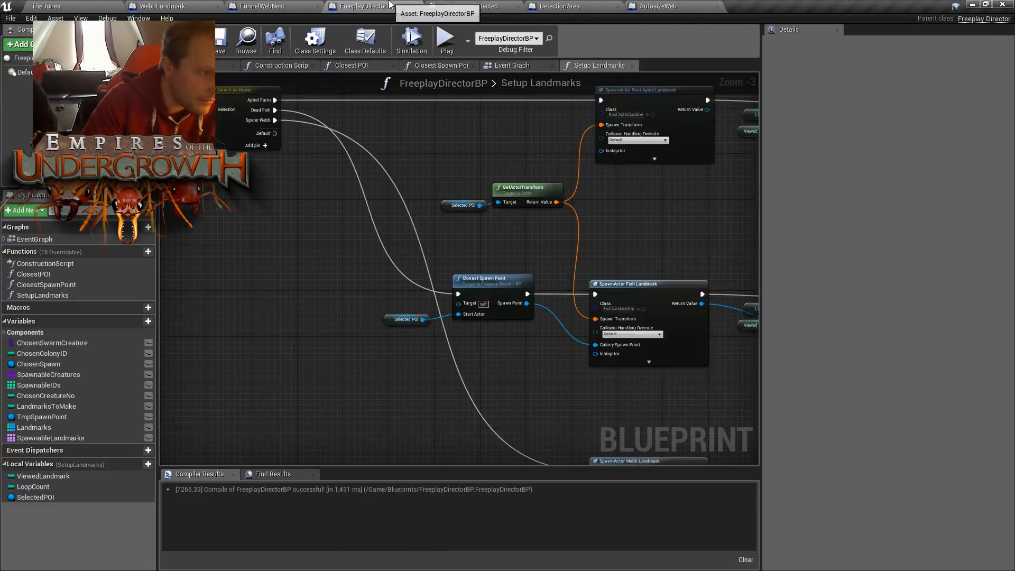
pyautogui.click(262, 6)
pyautogui.click(163, 6)
pyautogui.moveTo(409, 162); pyautogui.dragTo(654, 142, button='right')
pyautogui.moveTo(560, 316); pyautogui.dragTo(479, 302, button='right')
pyautogui.moveTo(494, 247); pyautogui.dragTo(673, 248, button='right')
pyautogui.moveTo(424, 302); pyautogui.dragTo(815, 314, button='right')
pyautogui.moveTo(444, 289); pyautogui.dragTo(730, 279, button='right')
pyautogui.click(377, 266)
pyautogui.click(379, 282)
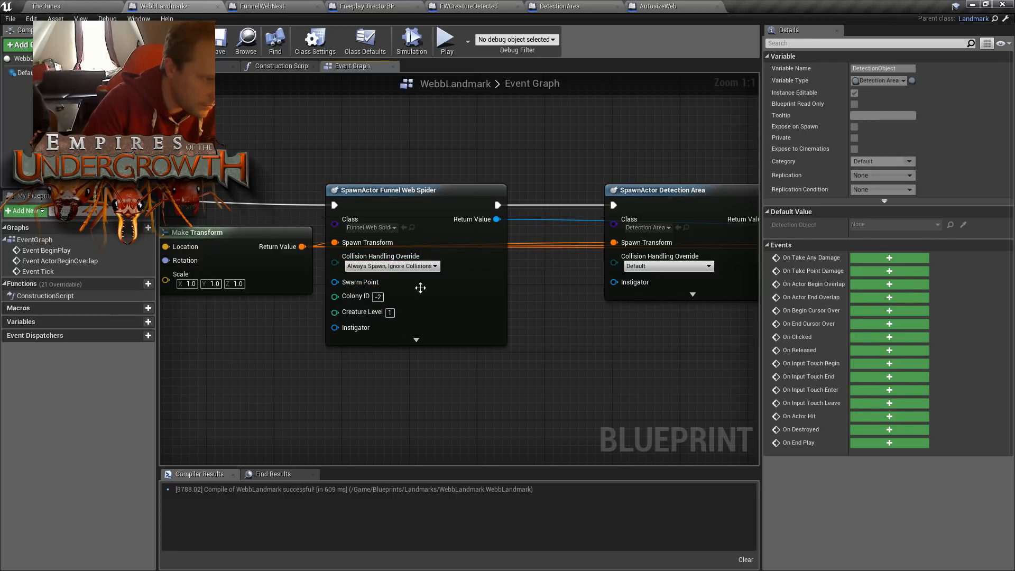
# - Set Collision Handling Override to Always Spawn, Ignore Collisions on the SpawnActor Detection Area and Autosize Web nodes
pyautogui.moveTo(598, 315); pyautogui.dragTo(464, 305, button='right')
pyautogui.click(531, 257)
pyautogui.click(528, 274)
pyautogui.moveTo(671, 347); pyautogui.dragTo(363, 336, button='right')
pyautogui.click(527, 267)
pyautogui.click(515, 282)
# - Set the SpawnActor Funnel Web Nest node's Collision Handling Override to Always Spawn, Ignore Collisions, and compile and save the Blueprint
pyautogui.moveTo(465, 345); pyautogui.dragTo(193, 349, button='right')
pyautogui.click(637, 287)
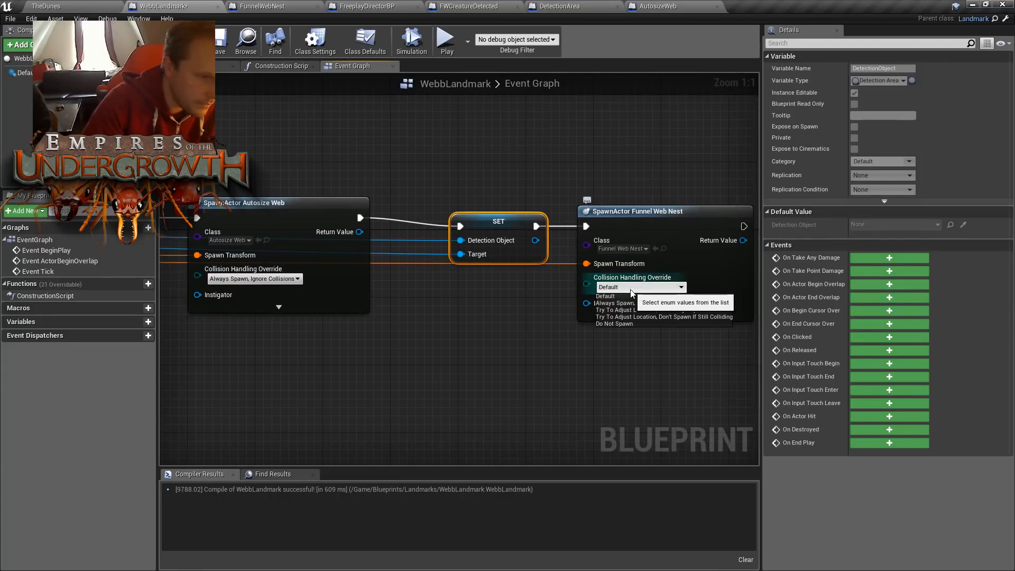
pyautogui.click(635, 304)
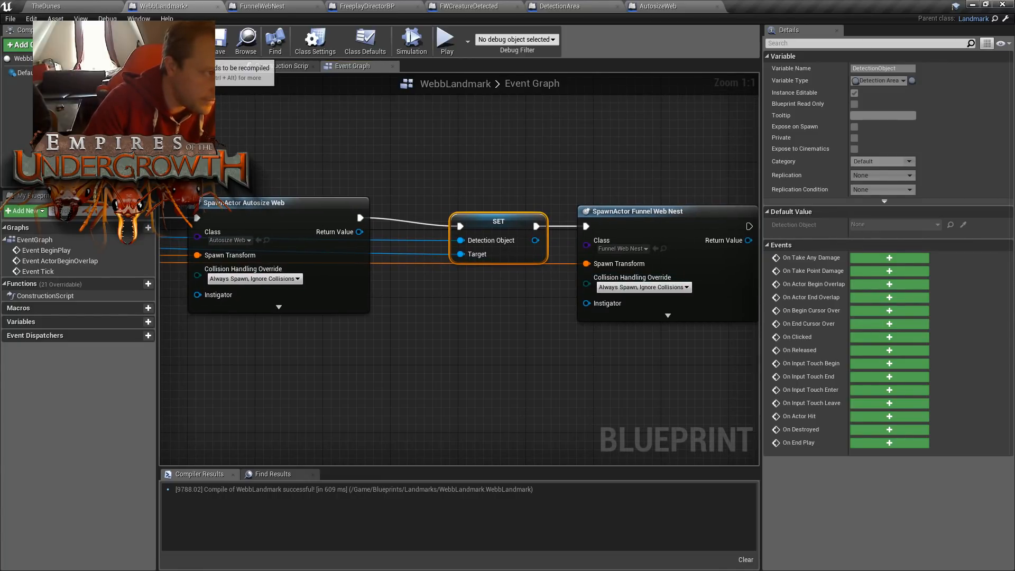
pyautogui.click(219, 45)
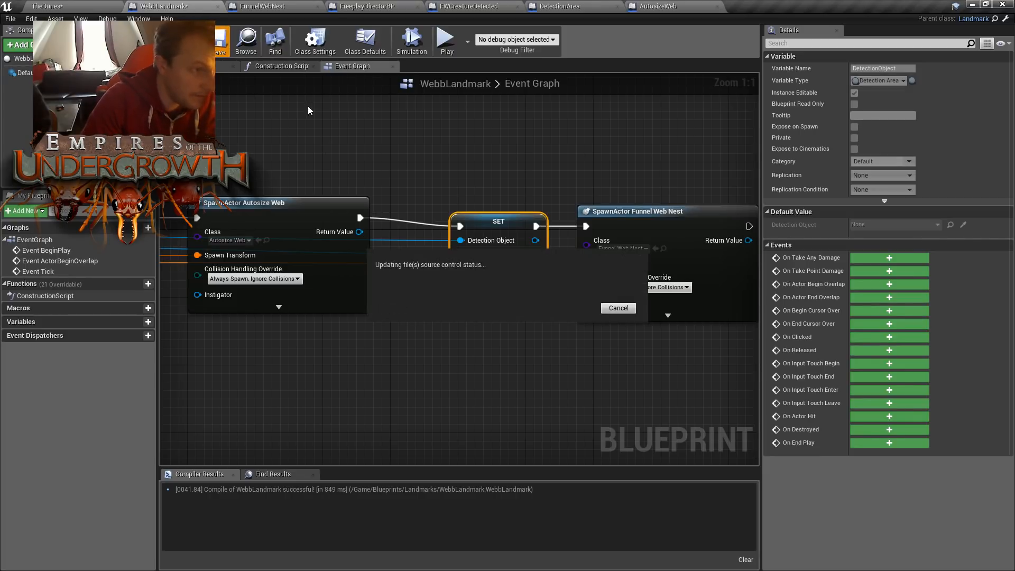
# - Play TheDunes again to check the web landmarks with the new collision handling, and stop the session
pyautogui.click(79, 6)
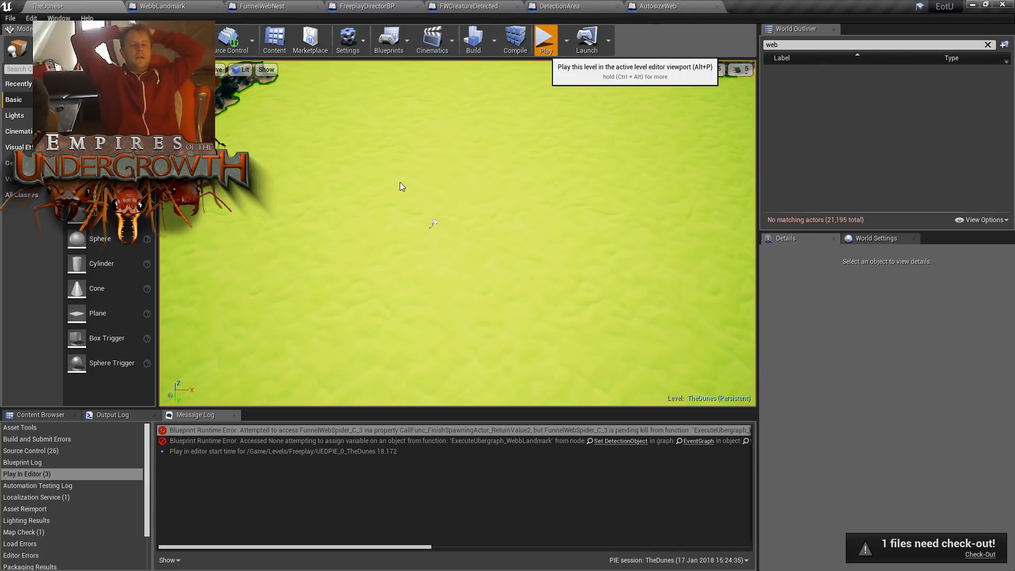
pyautogui.hotkey('alt', 'p')
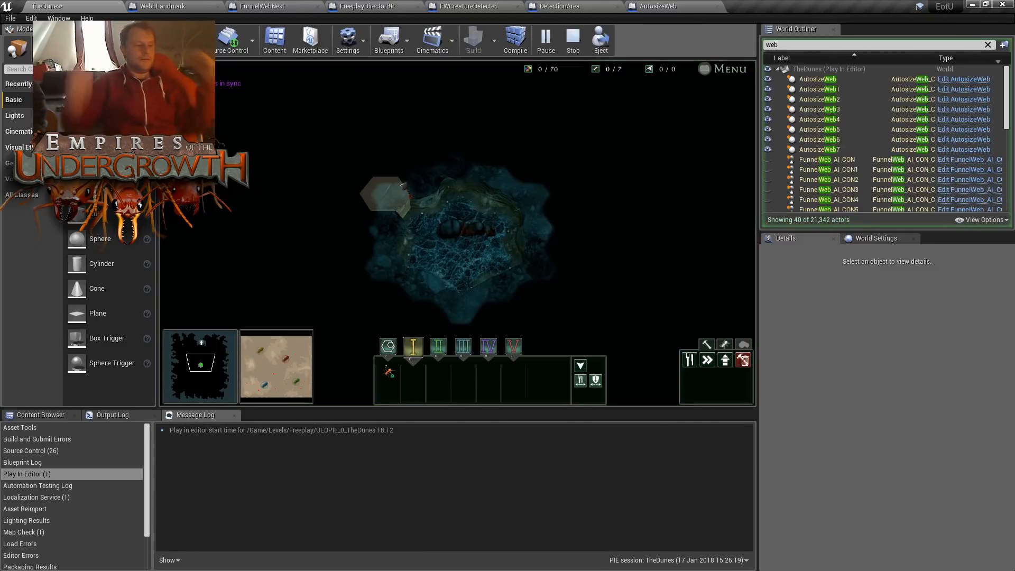
pyautogui.click(260, 389)
pyautogui.moveTo(260, 388); pyautogui.dragTo(277, 371)
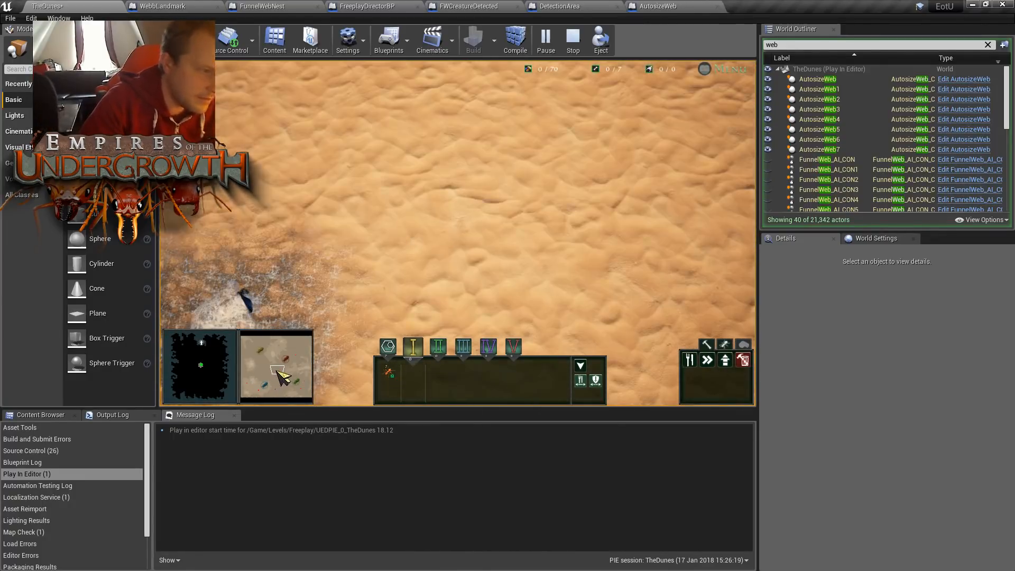
pyautogui.press('Escape')
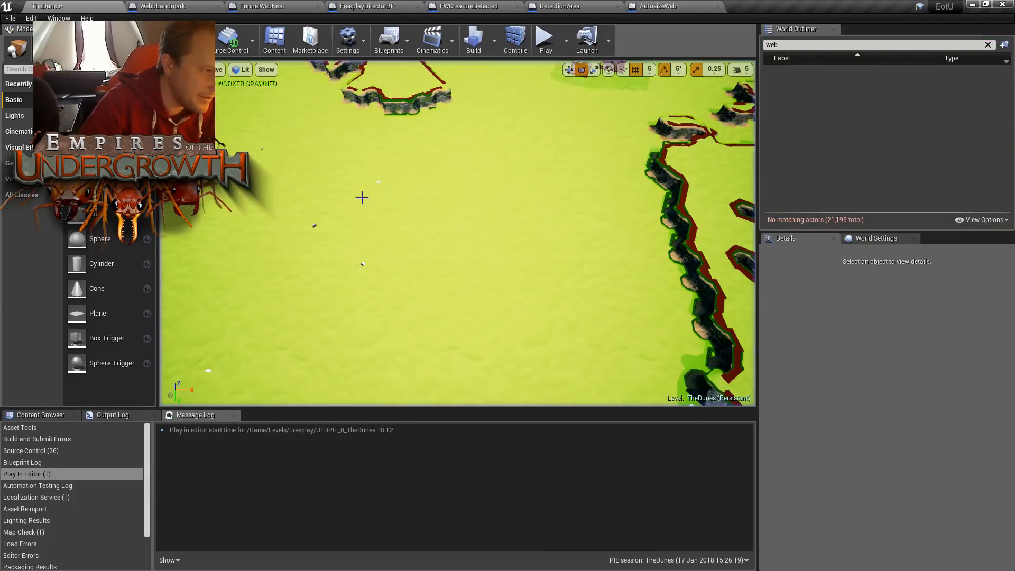
# - Check the AutosizeWeb Blueprint and open the Setup Landmarks function of FreeplayDirectorBP
pyautogui.click(661, 6)
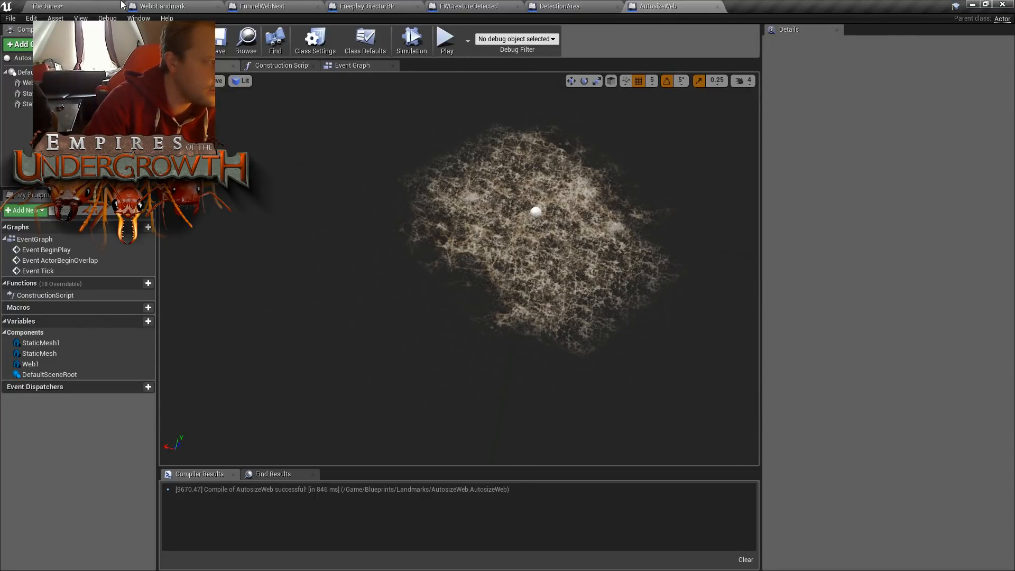
pyautogui.click(86, 5)
pyautogui.click(34, 415)
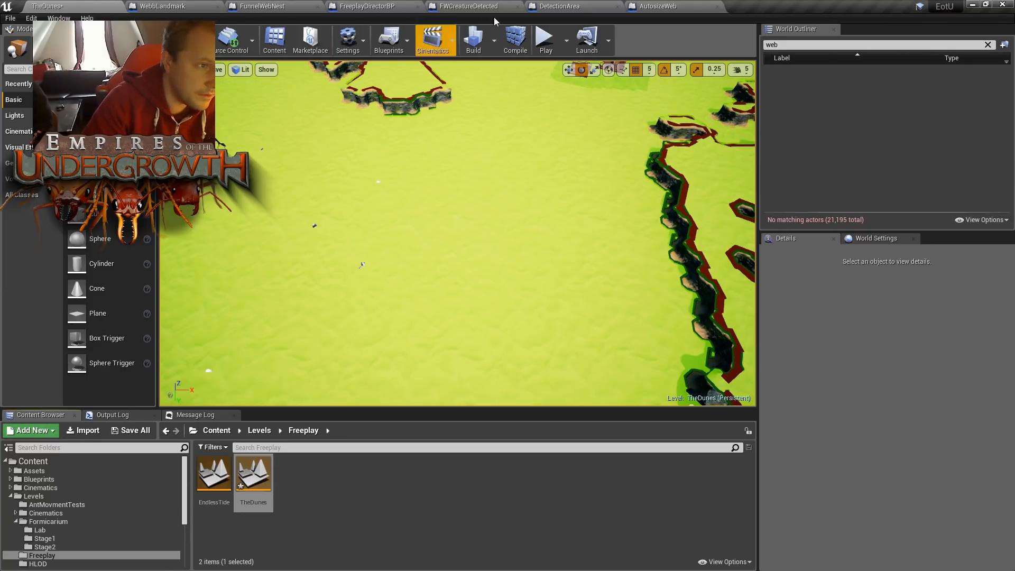
pyautogui.click(367, 6)
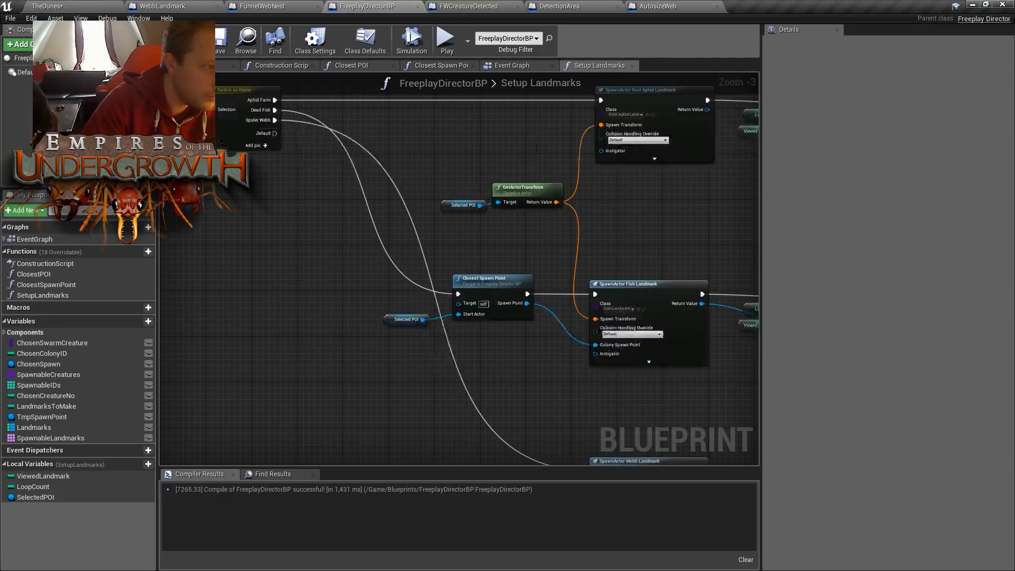
# - In FreeplayDirectorBP's Event Graph, connect the Think event's execution output to the SET Chosen Creature No node, and compile and save the Blueprint
pyautogui.scroll(2, 550, 382)
pyautogui.moveTo(550, 382); pyautogui.dragTo(456, 317, button='right')
pyautogui.scroll(-4, 456, 317)
pyautogui.moveTo(332, 287); pyautogui.dragTo(717, 316, button='right')
pyautogui.moveTo(560, 307); pyautogui.dragTo(468, 302, button='right')
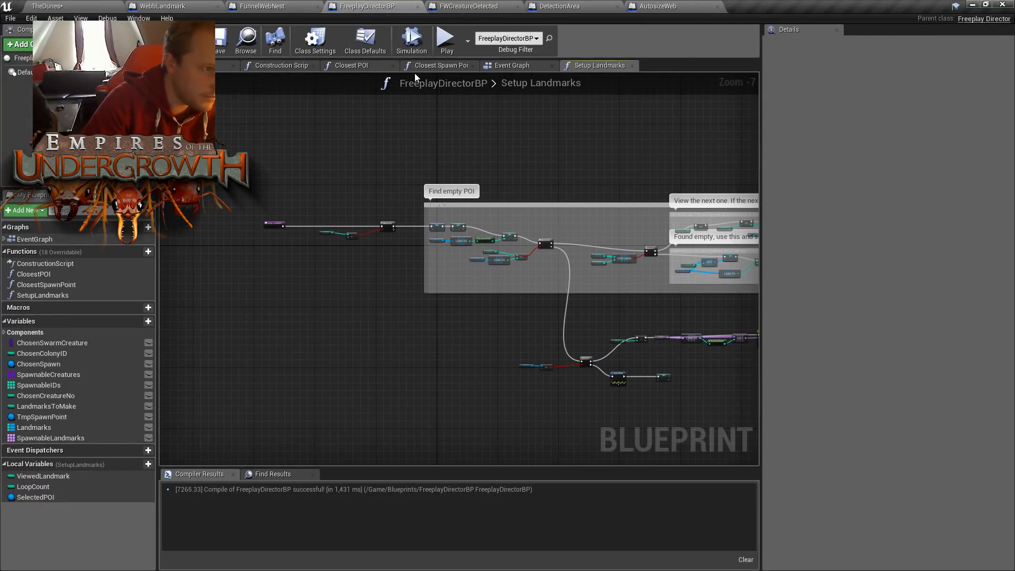
pyautogui.click(513, 69)
pyautogui.scroll(-4, 479, 141)
pyautogui.moveTo(302, 124); pyautogui.dragTo(347, 268, button='right')
pyautogui.scroll(-5, 346, 268)
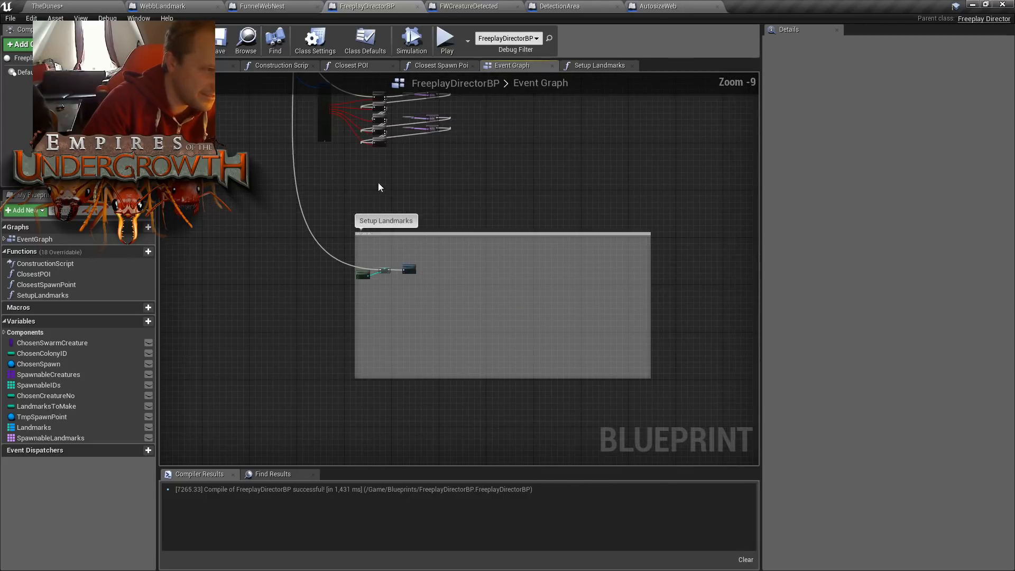
pyautogui.moveTo(378, 186); pyautogui.dragTo(556, 423, button='right')
pyautogui.scroll(-2, 508, 373)
pyautogui.moveTo(394, 161); pyautogui.dragTo(415, 263, button='right')
pyautogui.scroll(5, 414, 263)
pyautogui.scroll(5, 461, 296)
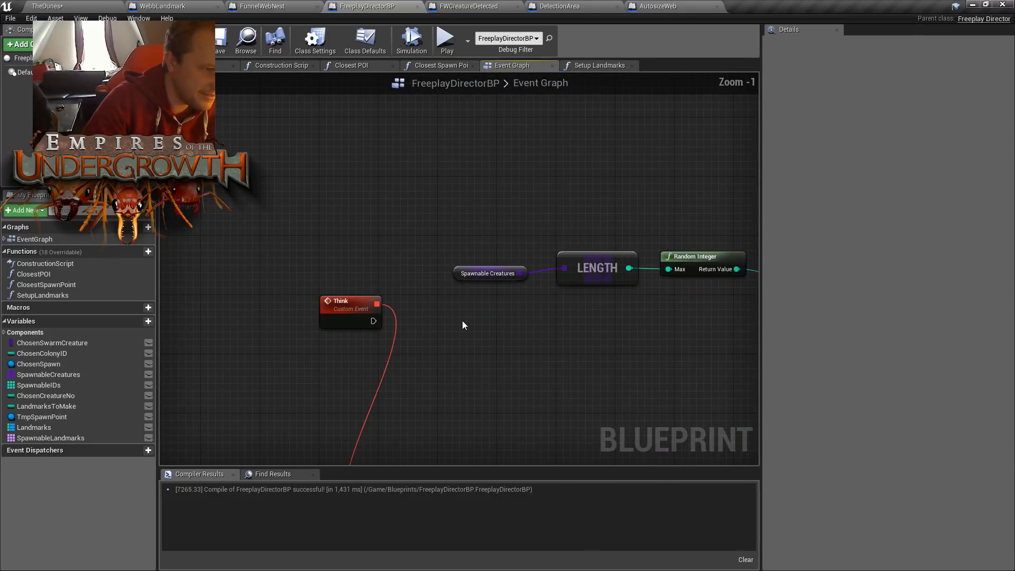
pyautogui.moveTo(555, 334); pyautogui.dragTo(384, 273, button='right')
pyautogui.scroll(-1, 384, 271)
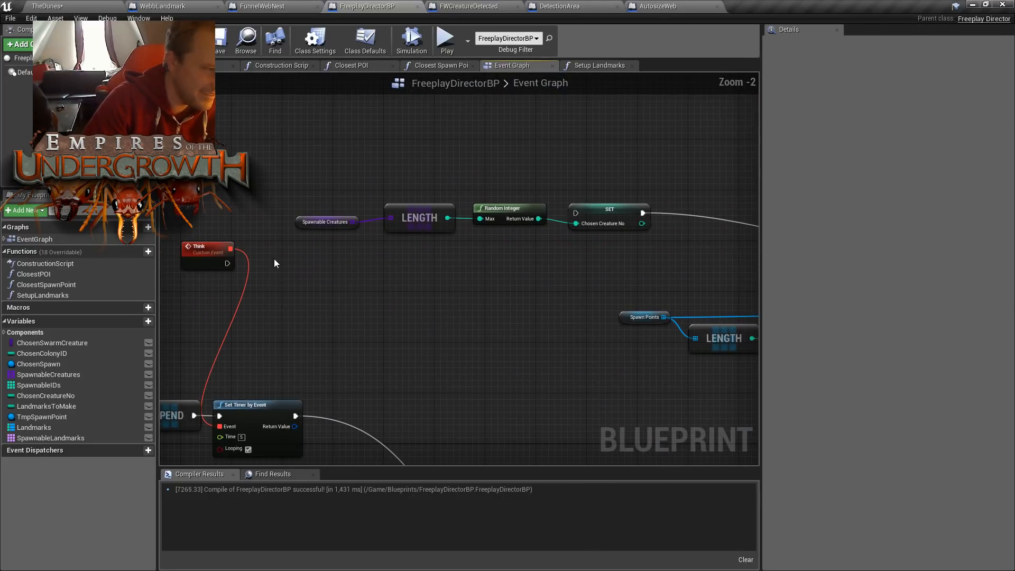
pyautogui.moveTo(227, 263); pyautogui.dragTo(575, 214)
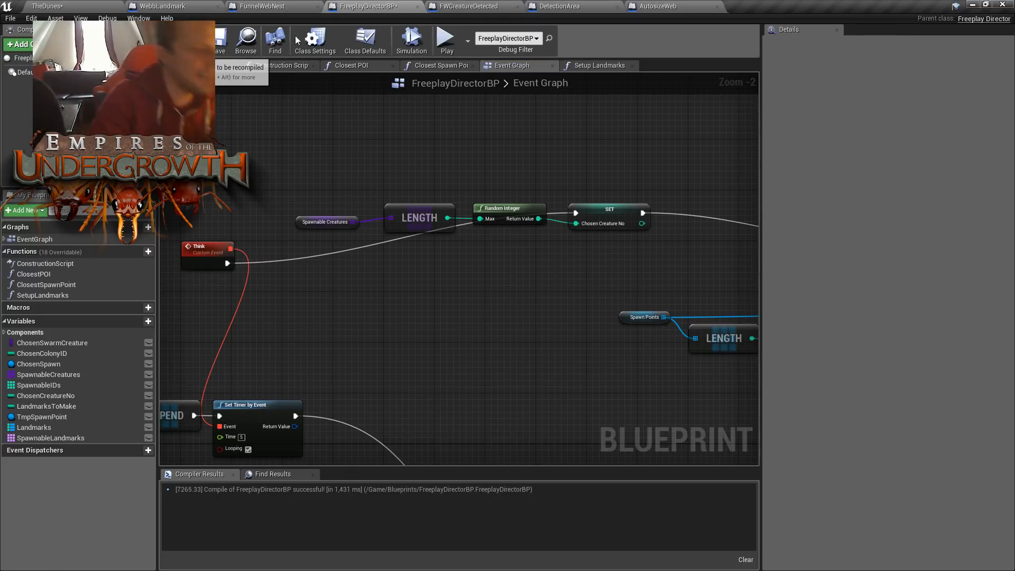
pyautogui.click(219, 50)
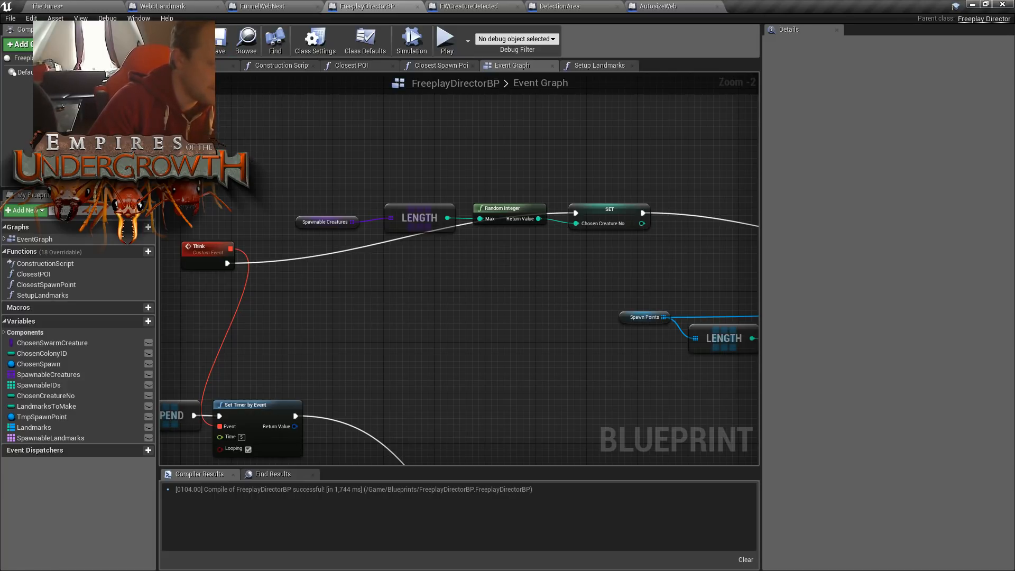
# - Play TheDunes and examine the spawned funnel web landmarks and their spiders from the overview map
pyautogui.click(85, 5)
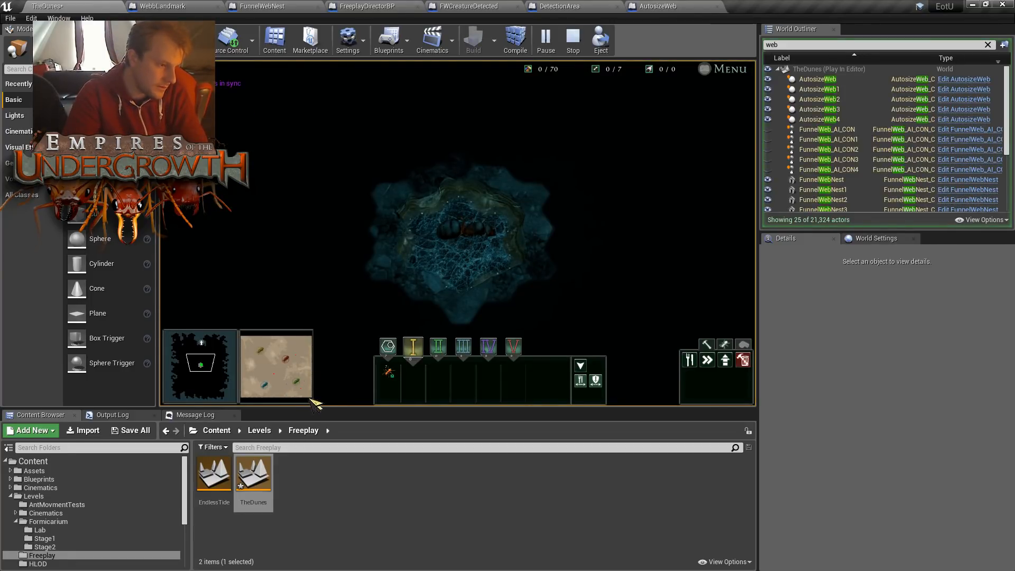
pyautogui.click(258, 369)
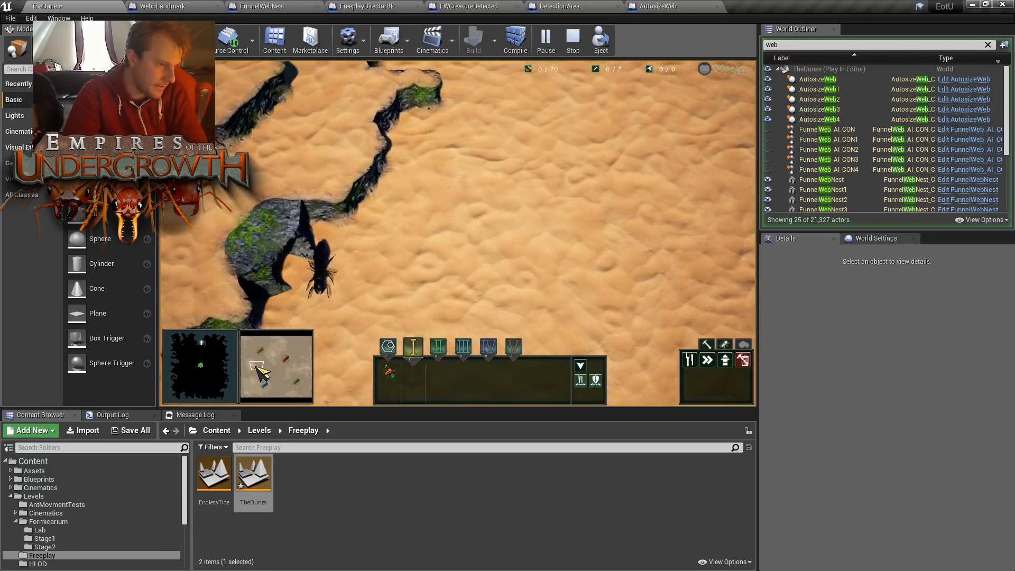
pyautogui.moveTo(256, 368)
pyautogui.mouseDown()
pyautogui.moveTo(278, 384)
pyautogui.moveTo(264, 375)
pyautogui.mouseUp()
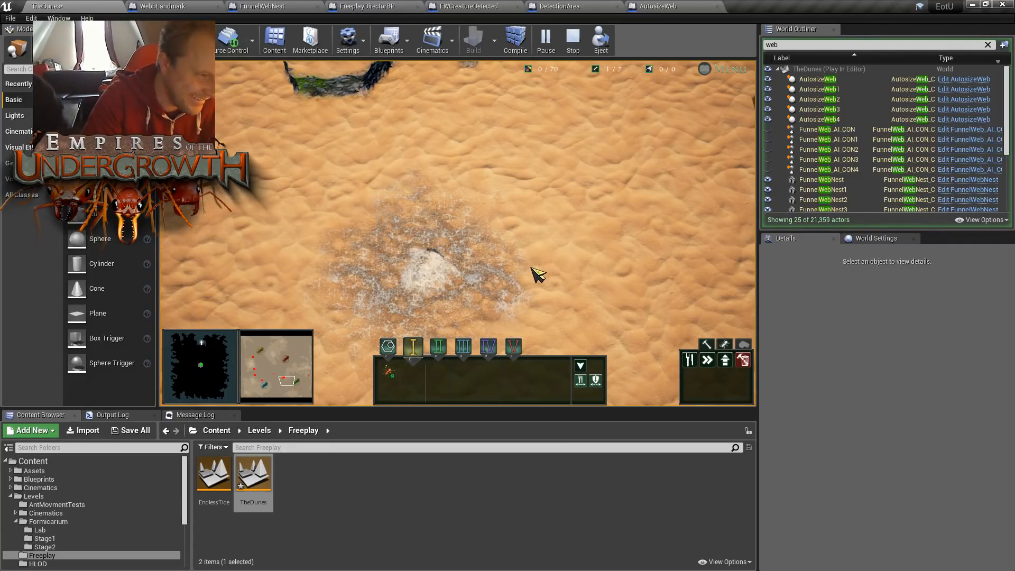
pyautogui.moveTo(288, 379)
pyautogui.mouseDown()
pyautogui.moveTo(260, 374)
pyautogui.moveTo(286, 384)
pyautogui.mouseUp()
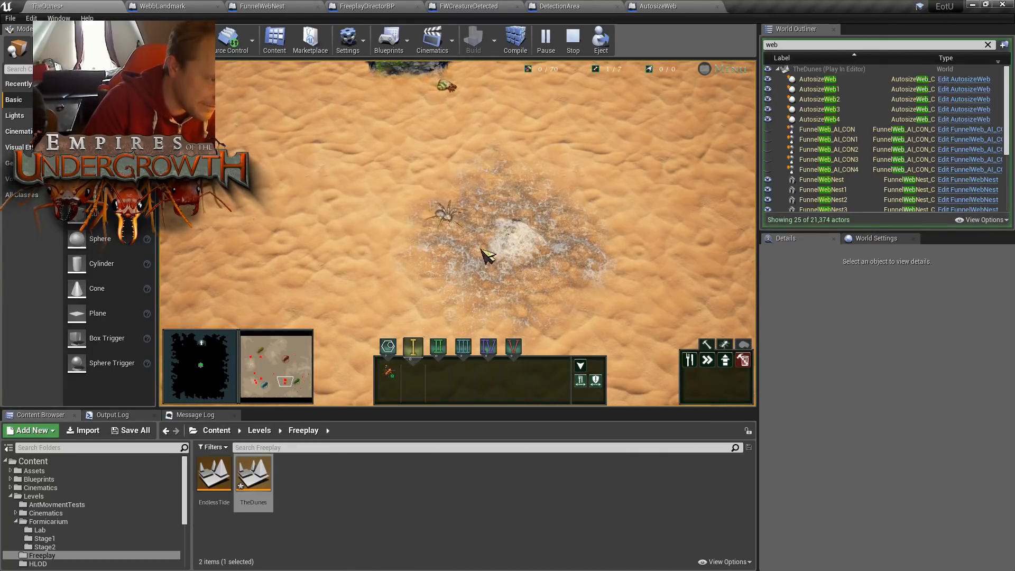
pyautogui.scroll(2, 533, 264)
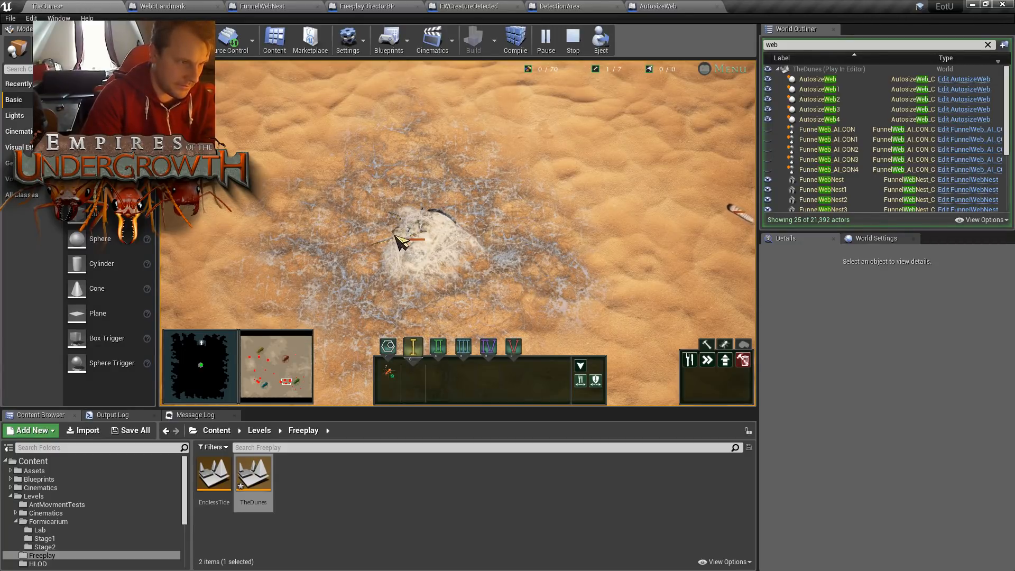
# - Follow the spiders roaming around the funnel web nest and watch how they behave near passing creatures
pyautogui.press('d')
pyautogui.press('a')
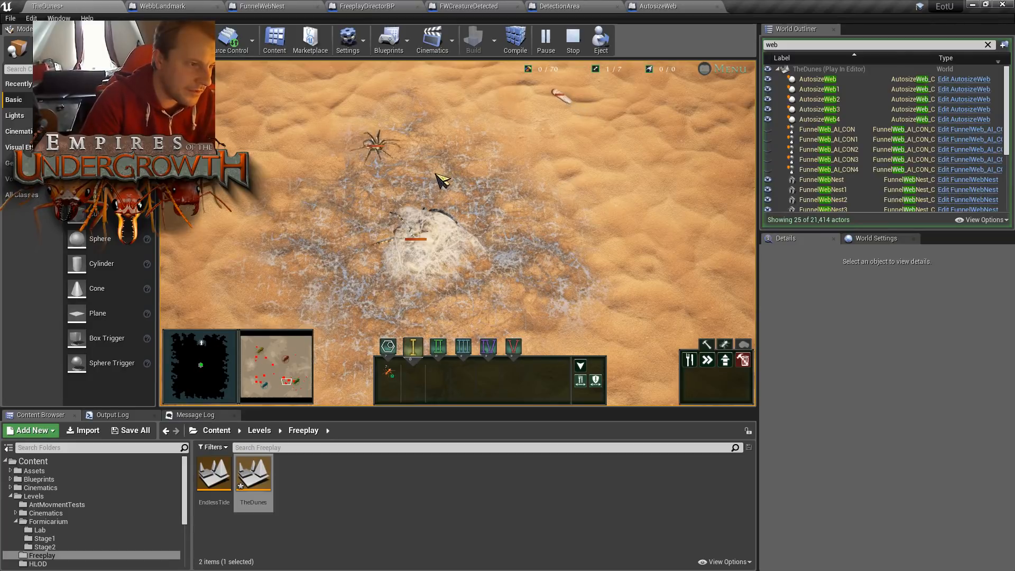
pyautogui.press('w')
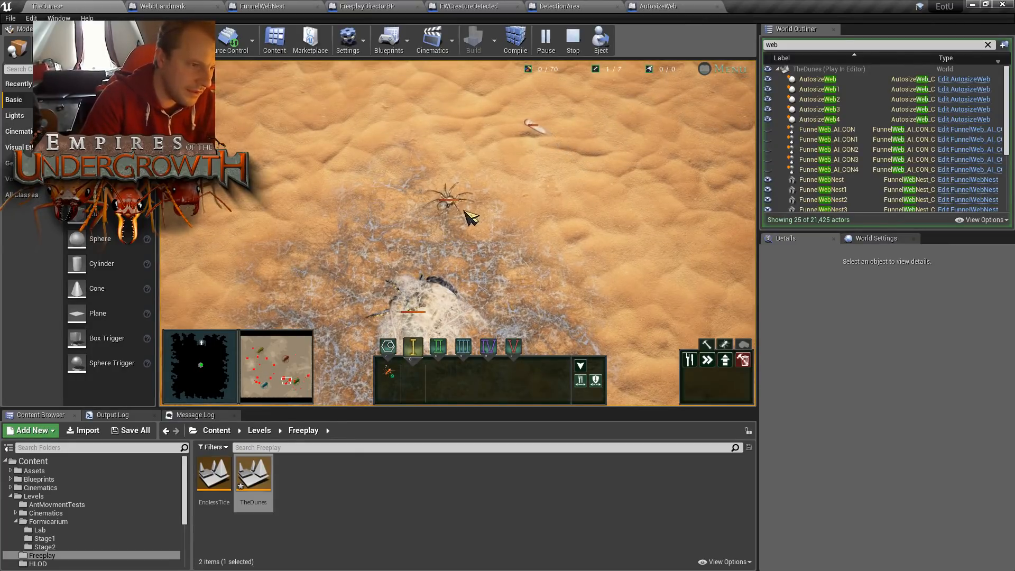
pyautogui.press('w')
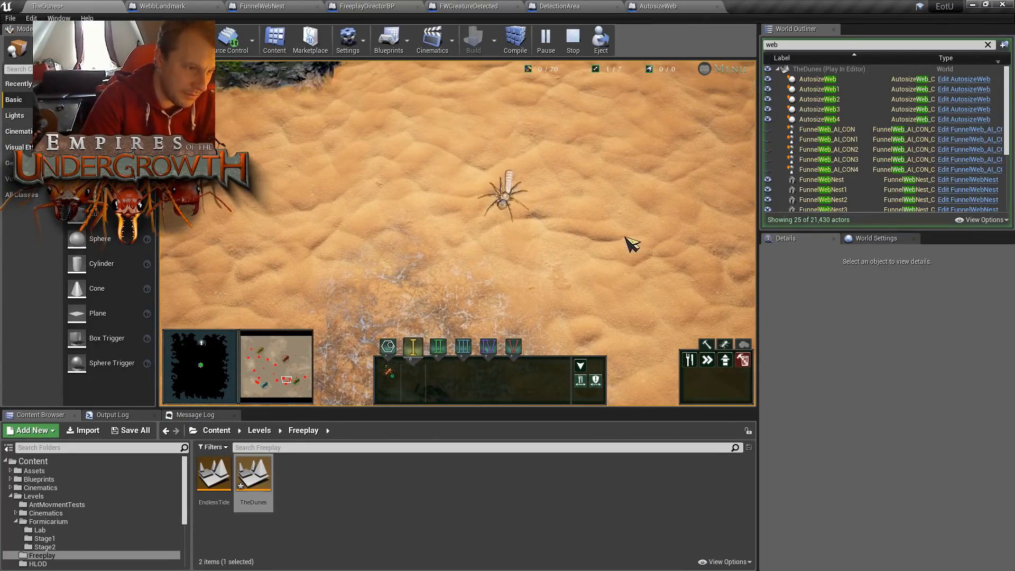
pyautogui.press('d')
pyautogui.scroll(-3, 629, 238)
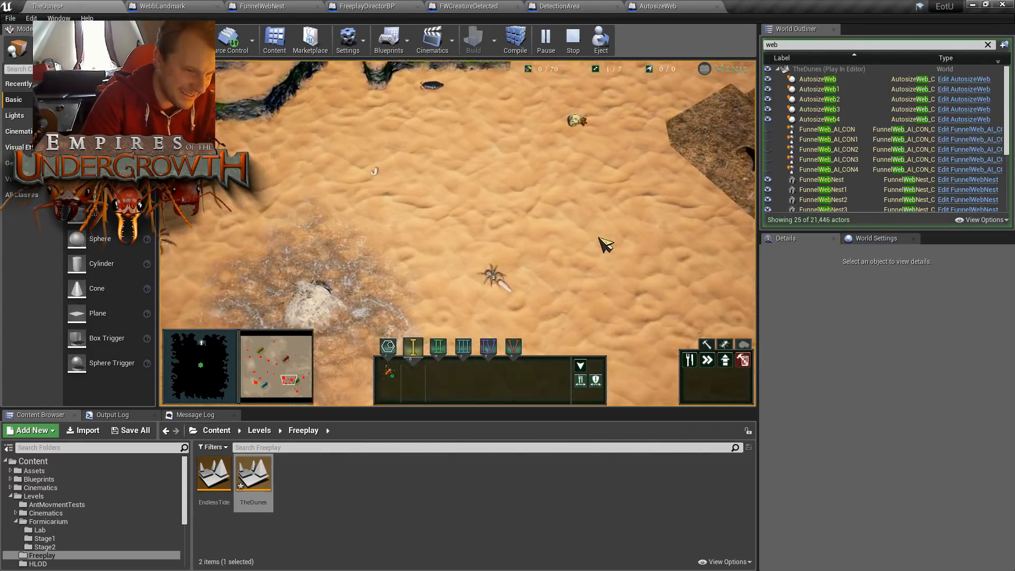
pyautogui.press('s')
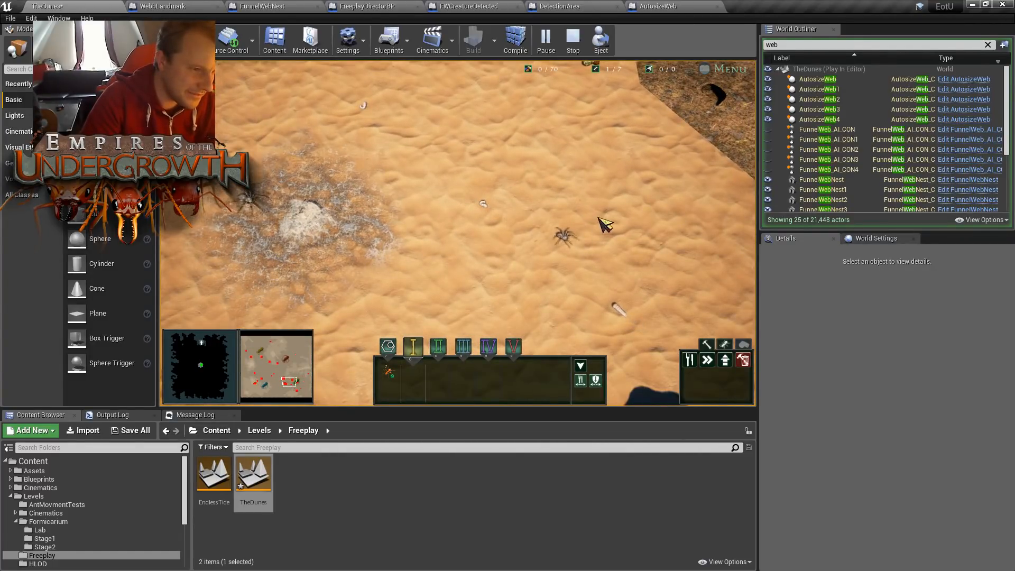
pyautogui.press('s')
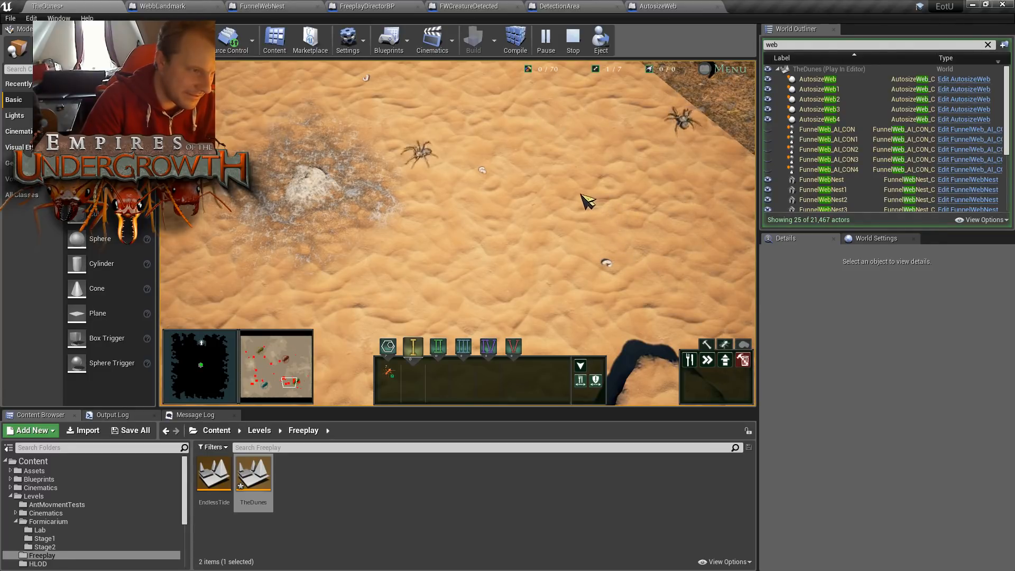
# - Survey other areas of TheDunes for web landmarks and swarm creatures, ending at the tiger beetles
pyautogui.click(263, 381)
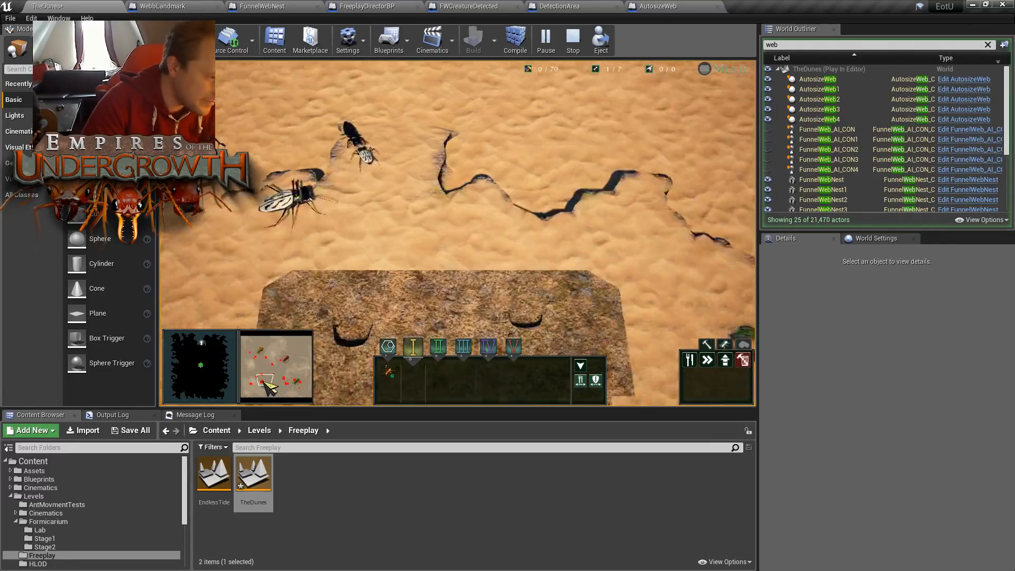
pyautogui.moveTo(263, 382); pyautogui.dragTo(265, 363)
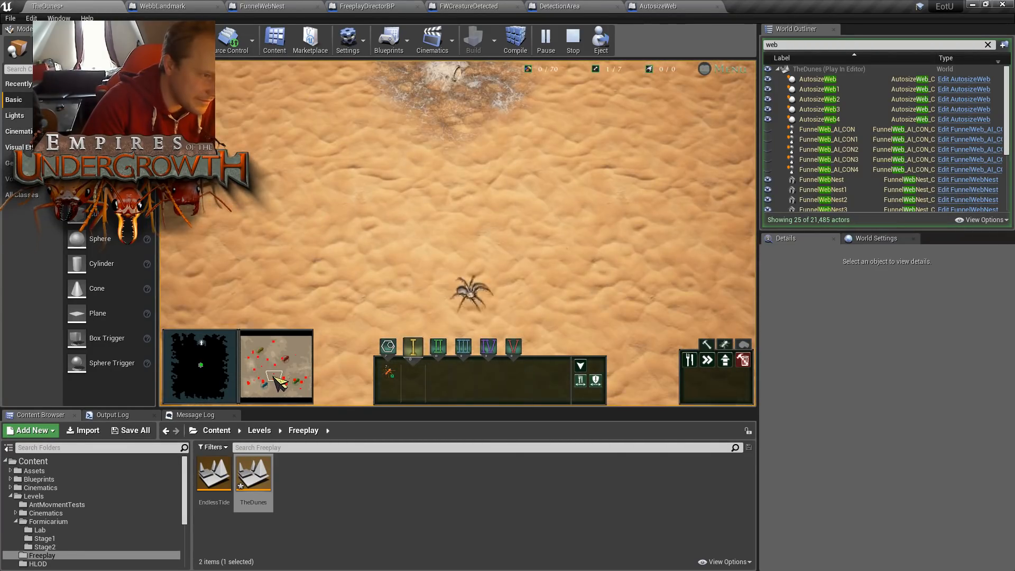
pyautogui.moveTo(279, 371); pyautogui.dragTo(272, 373)
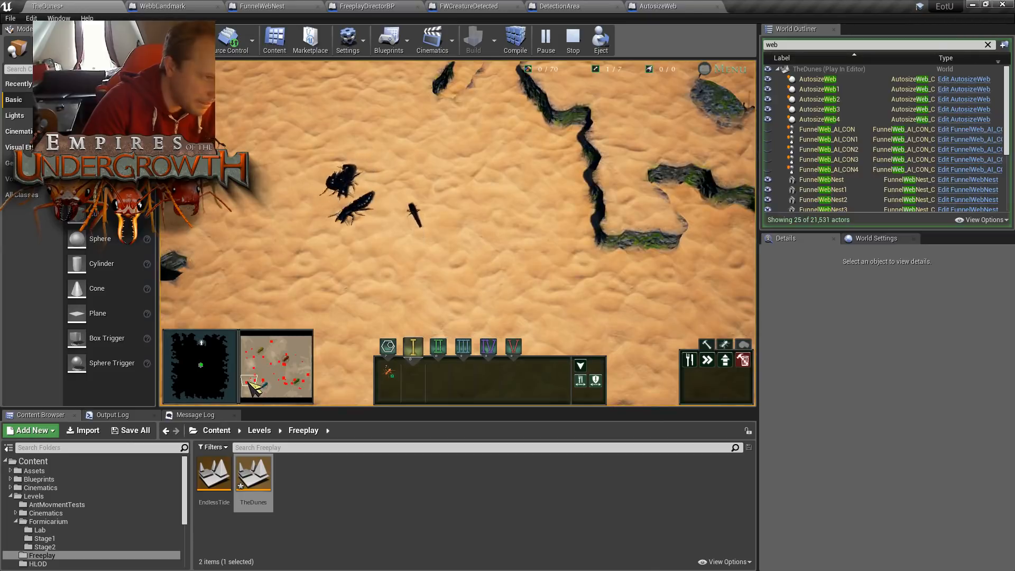
pyautogui.click(291, 388)
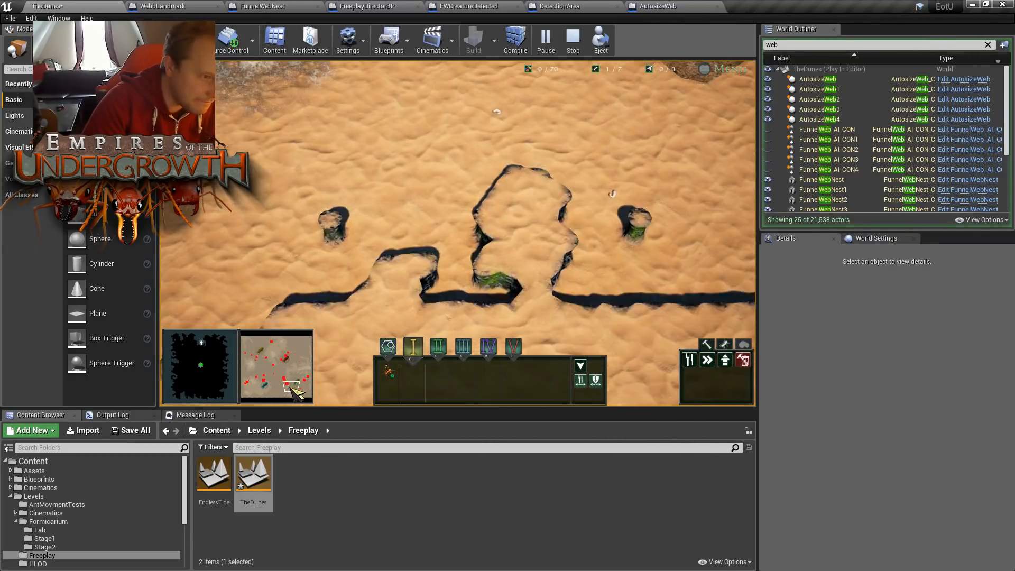
pyautogui.moveTo(305, 388); pyautogui.dragTo(290, 357)
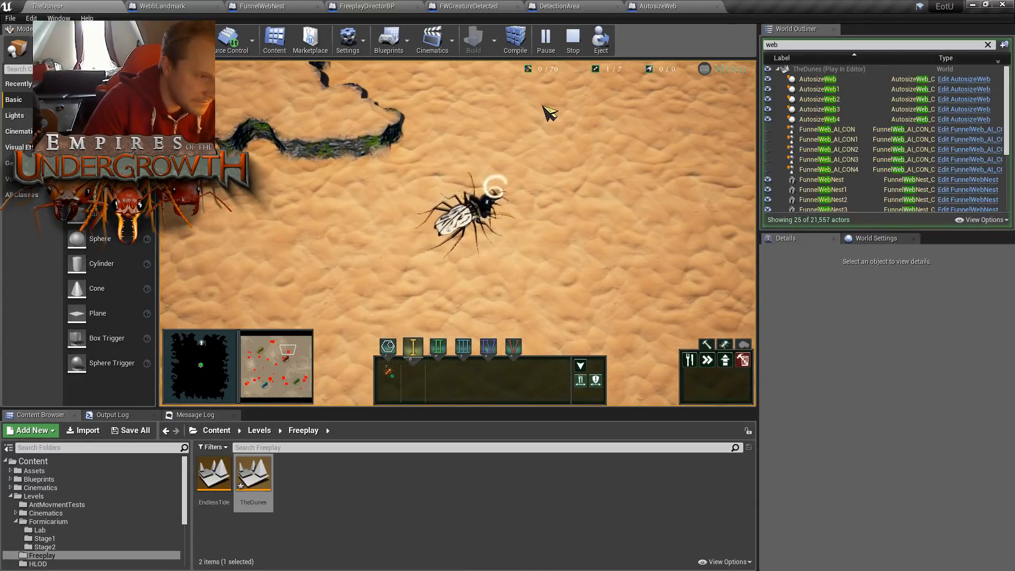
# - Eject from the player, pause the simulation, and move the BeachTigerBeetle1 creature close to the nearby funnel web nest
pyautogui.press('F8')
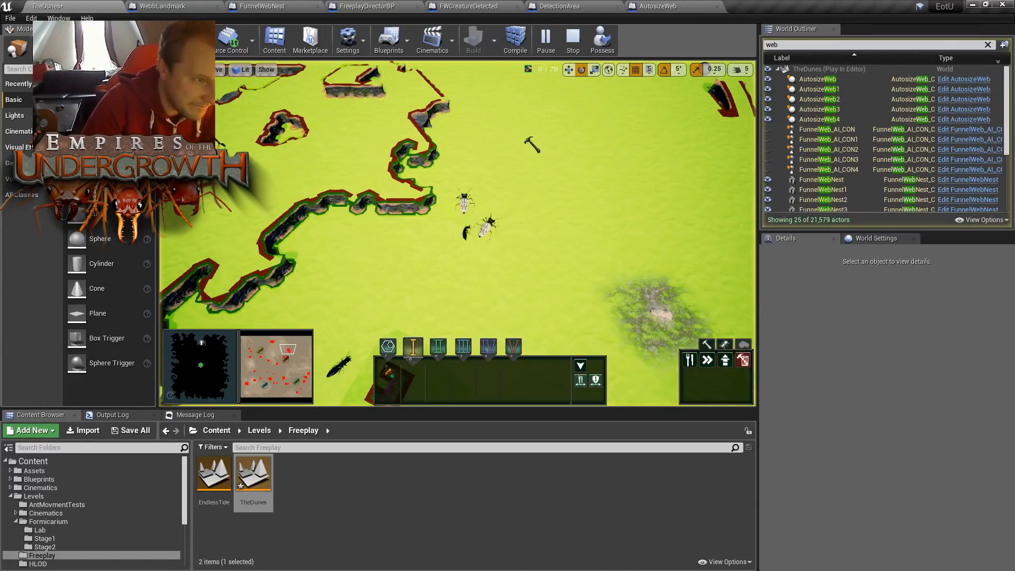
pyautogui.click(464, 164)
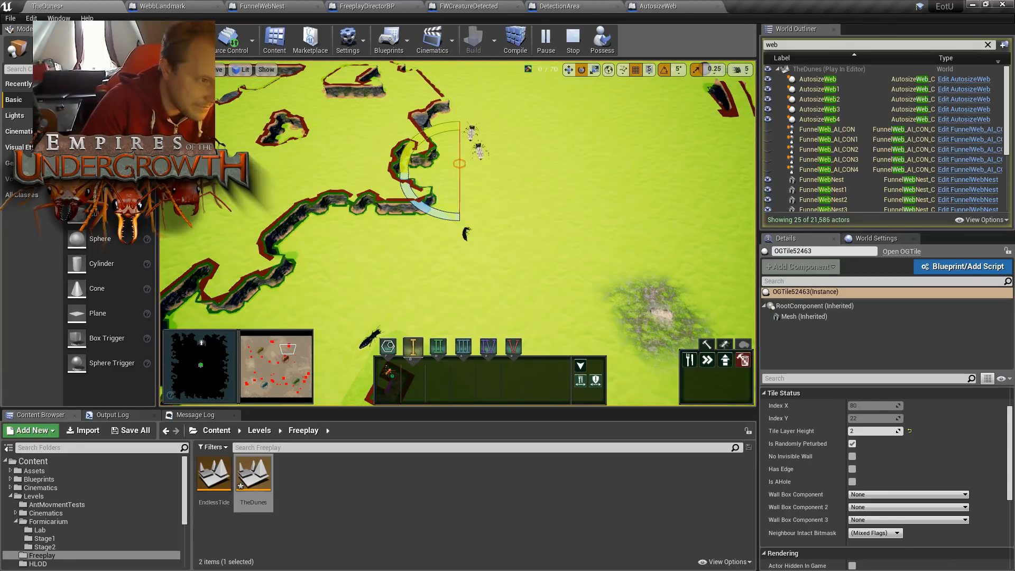
pyautogui.click(473, 130)
pyautogui.click(545, 40)
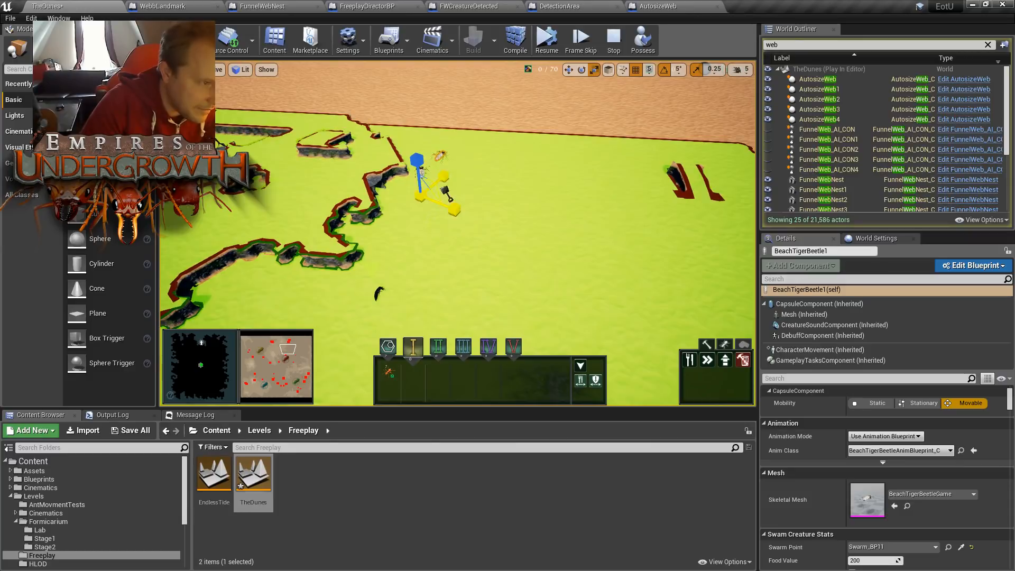
pyautogui.moveTo(412, 216); pyautogui.dragTo(414, 203, button='right')
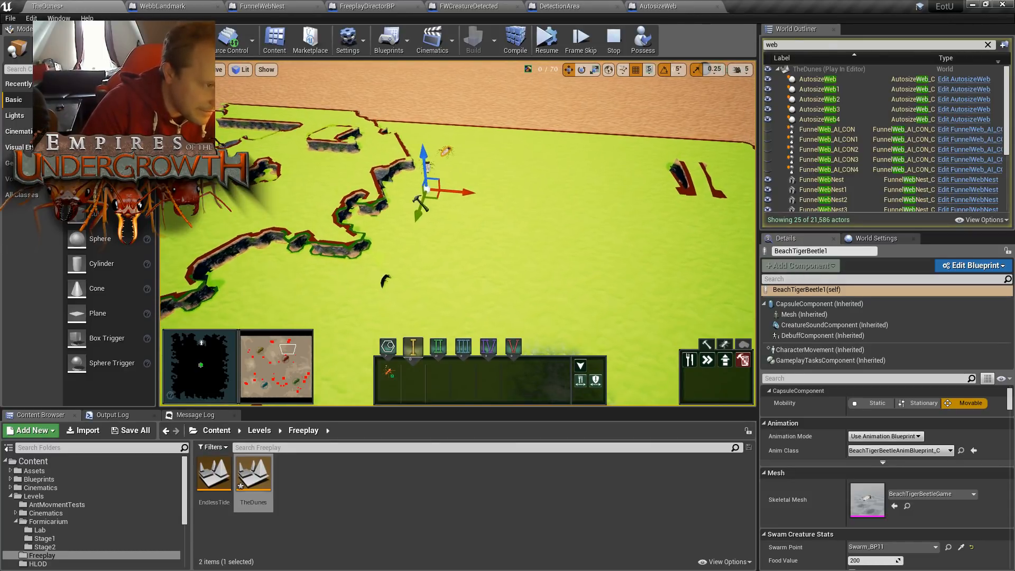
pyautogui.moveTo(455, 286); pyautogui.dragTo(443, 316, button='right')
pyautogui.press('w')
pyautogui.press('s')
pyautogui.moveTo(455, 121); pyautogui.dragTo(328, 405)
pyautogui.moveTo(429, 333); pyautogui.dragTo(461, 335, button='right')
pyautogui.press('a')
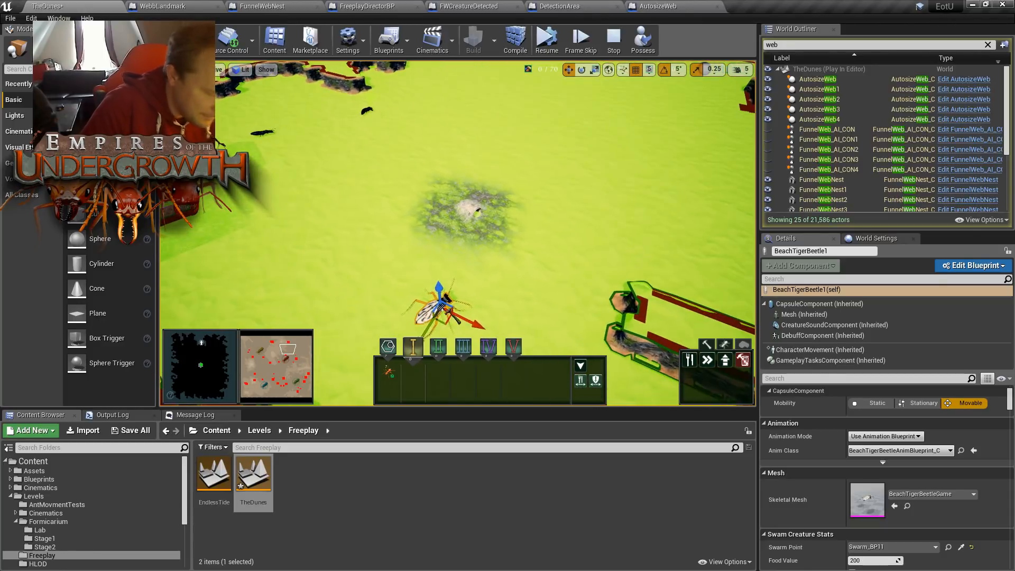
# - Possess the player again, resume the simulation, and watch how the tiger beetle and the funnel web nest interact
pyautogui.press('F8')
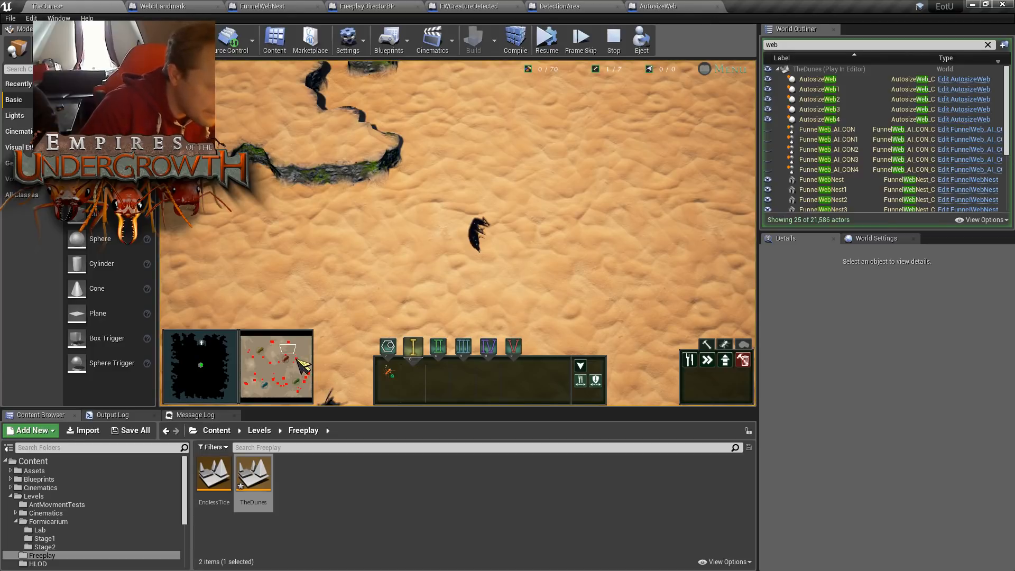
pyautogui.click(546, 38)
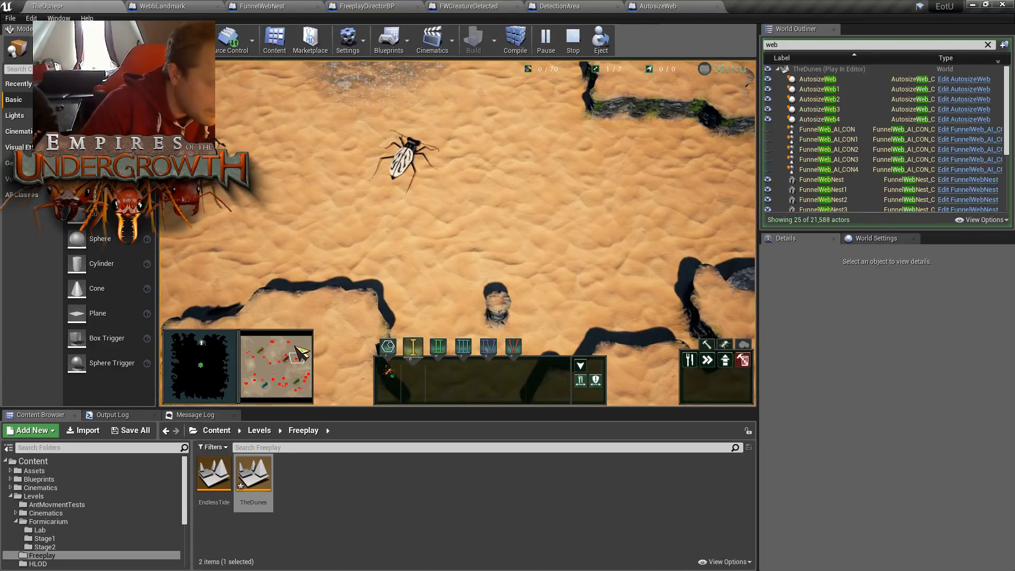
pyautogui.press('w')
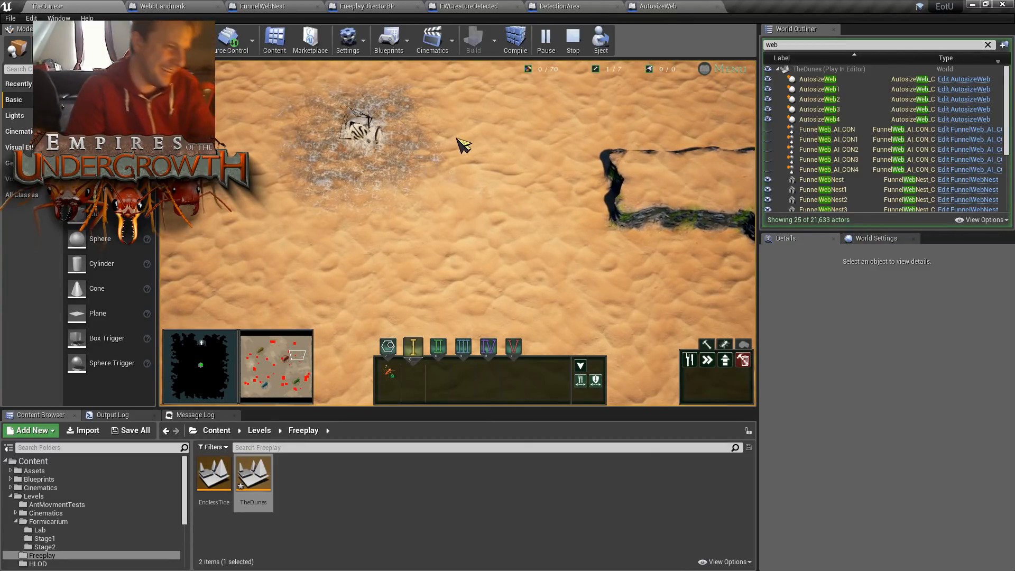
pyautogui.scroll(3, 381, 150)
pyautogui.press('w')
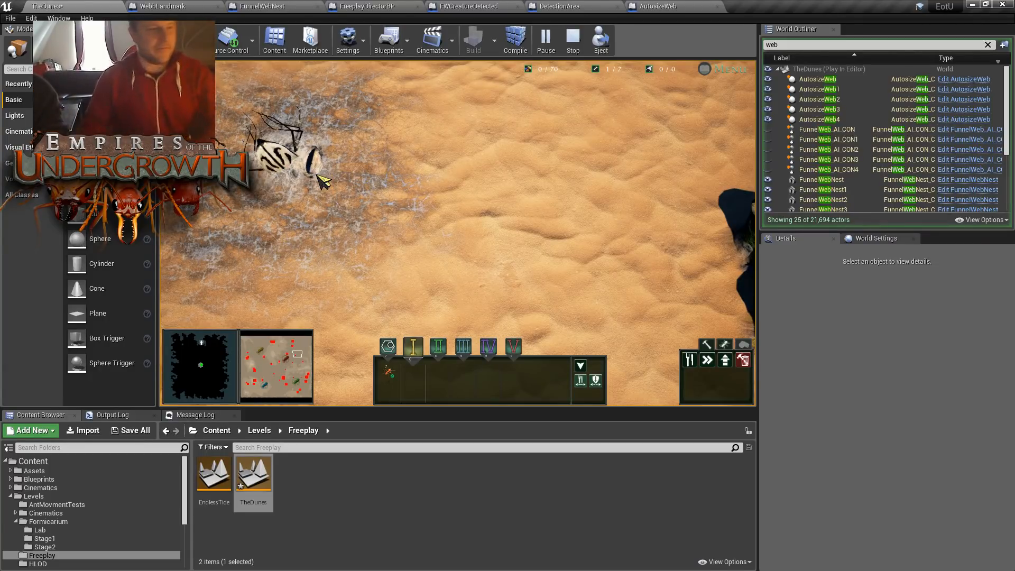
pyautogui.press('a')
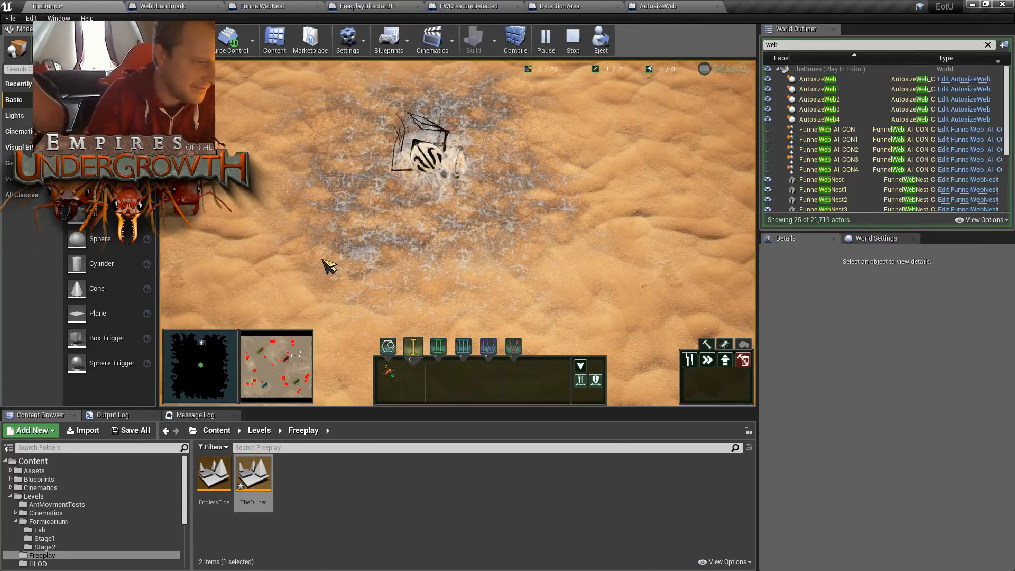
# - Examine the creatures spawning in the map's upper and western areas
pyautogui.click(276, 345)
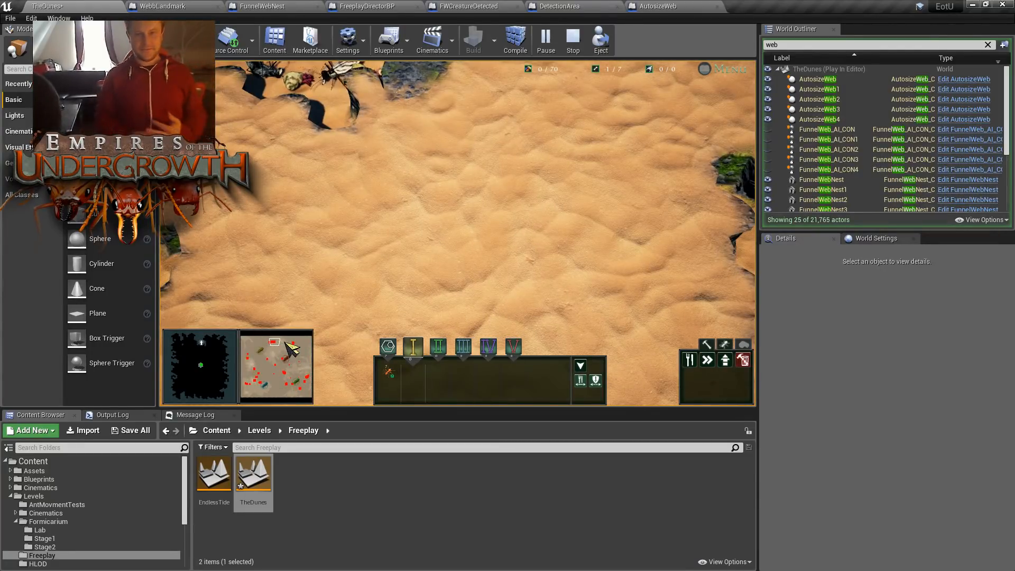
pyautogui.click(293, 343)
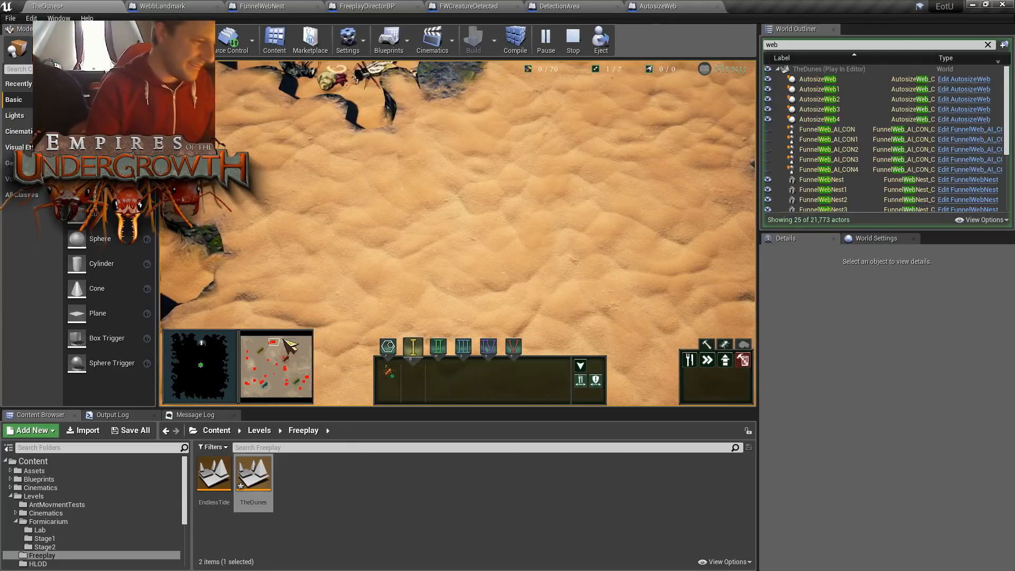
pyautogui.click(248, 351)
pyautogui.click(248, 360)
pyautogui.click(255, 369)
pyautogui.click(250, 368)
pyautogui.click(255, 369)
pyautogui.click(254, 369)
pyautogui.click(253, 368)
pyautogui.click(254, 369)
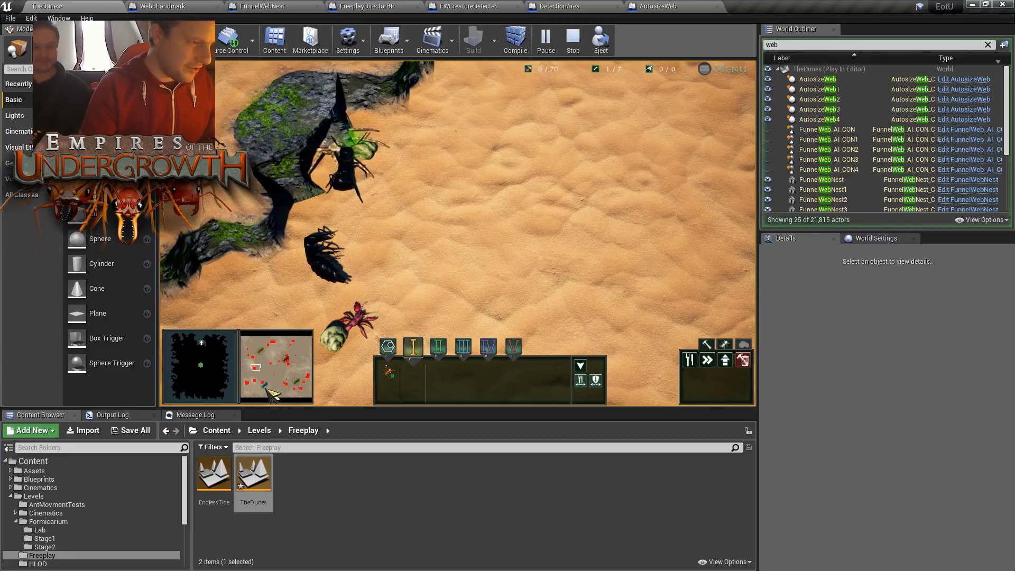
# - Revisit the web landmarks and creature groups across the map to observe the fights between spiders and beetles
pyautogui.moveTo(254, 383); pyautogui.dragTo(287, 383)
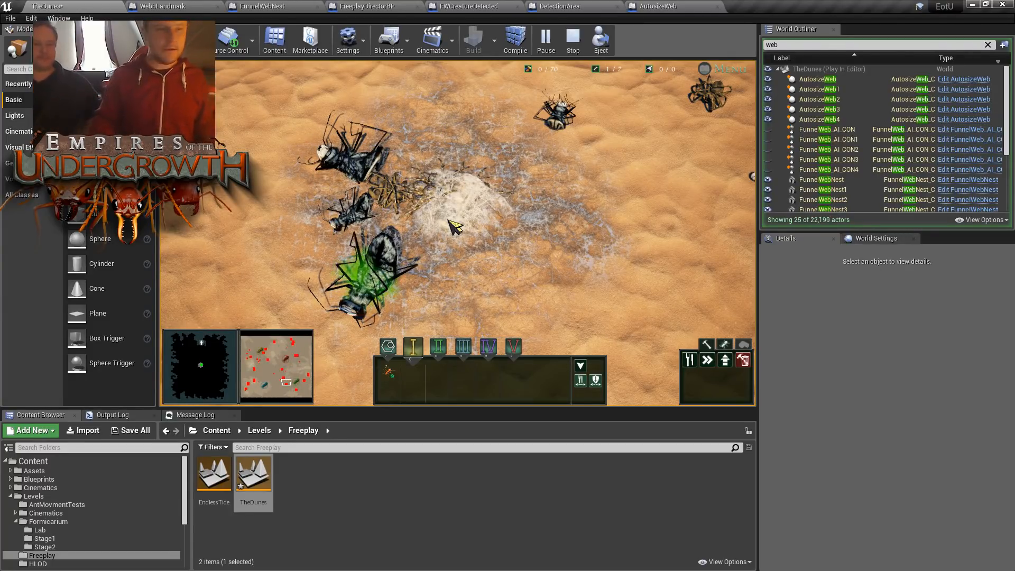
pyautogui.click(291, 340)
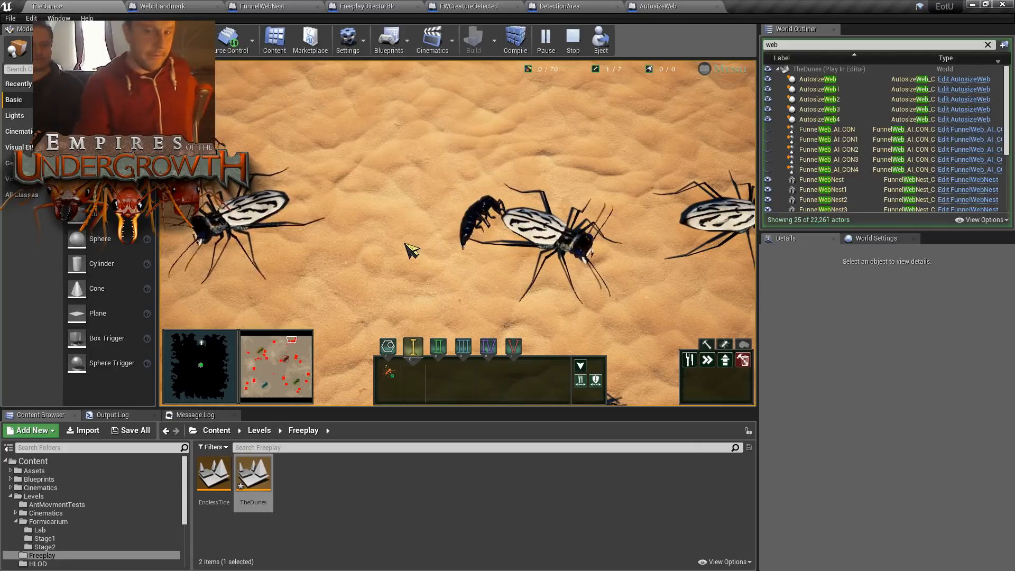
pyautogui.moveTo(252, 383); pyautogui.dragTo(247, 382)
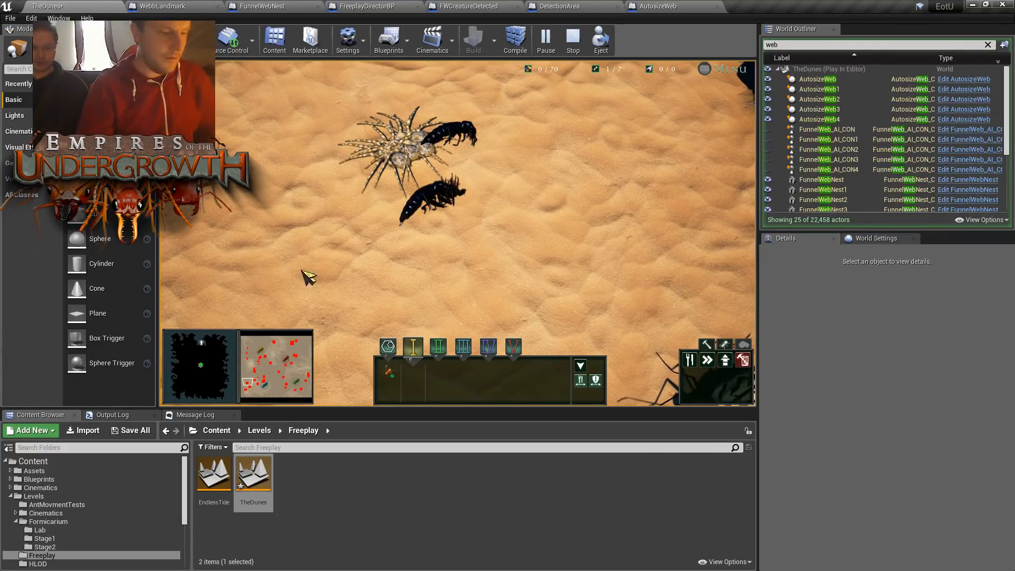
pyautogui.click(301, 371)
pyautogui.moveTo(300, 371)
pyautogui.mouseDown()
pyautogui.moveTo(293, 342)
pyautogui.moveTo(297, 354)
pyautogui.mouseUp()
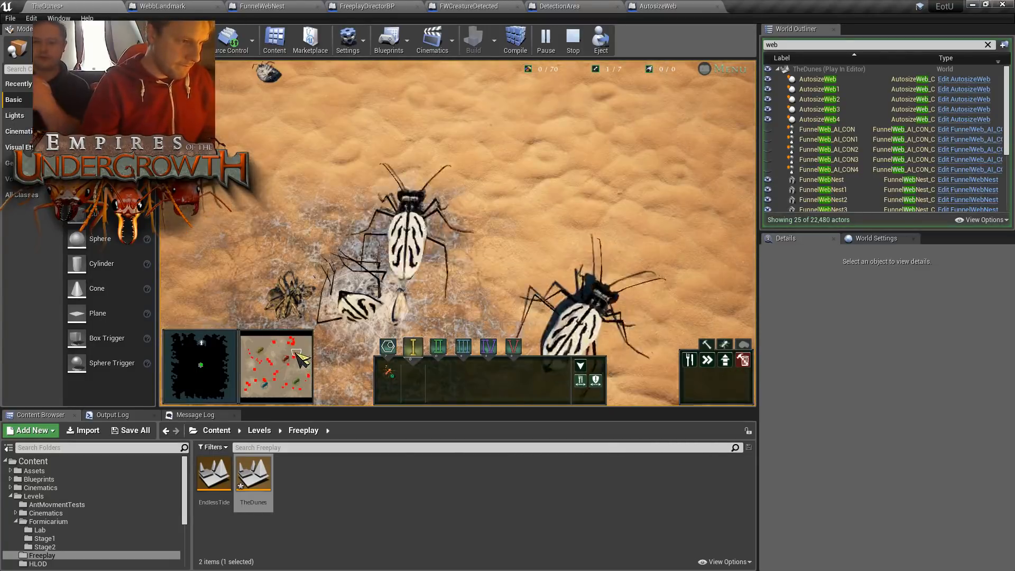